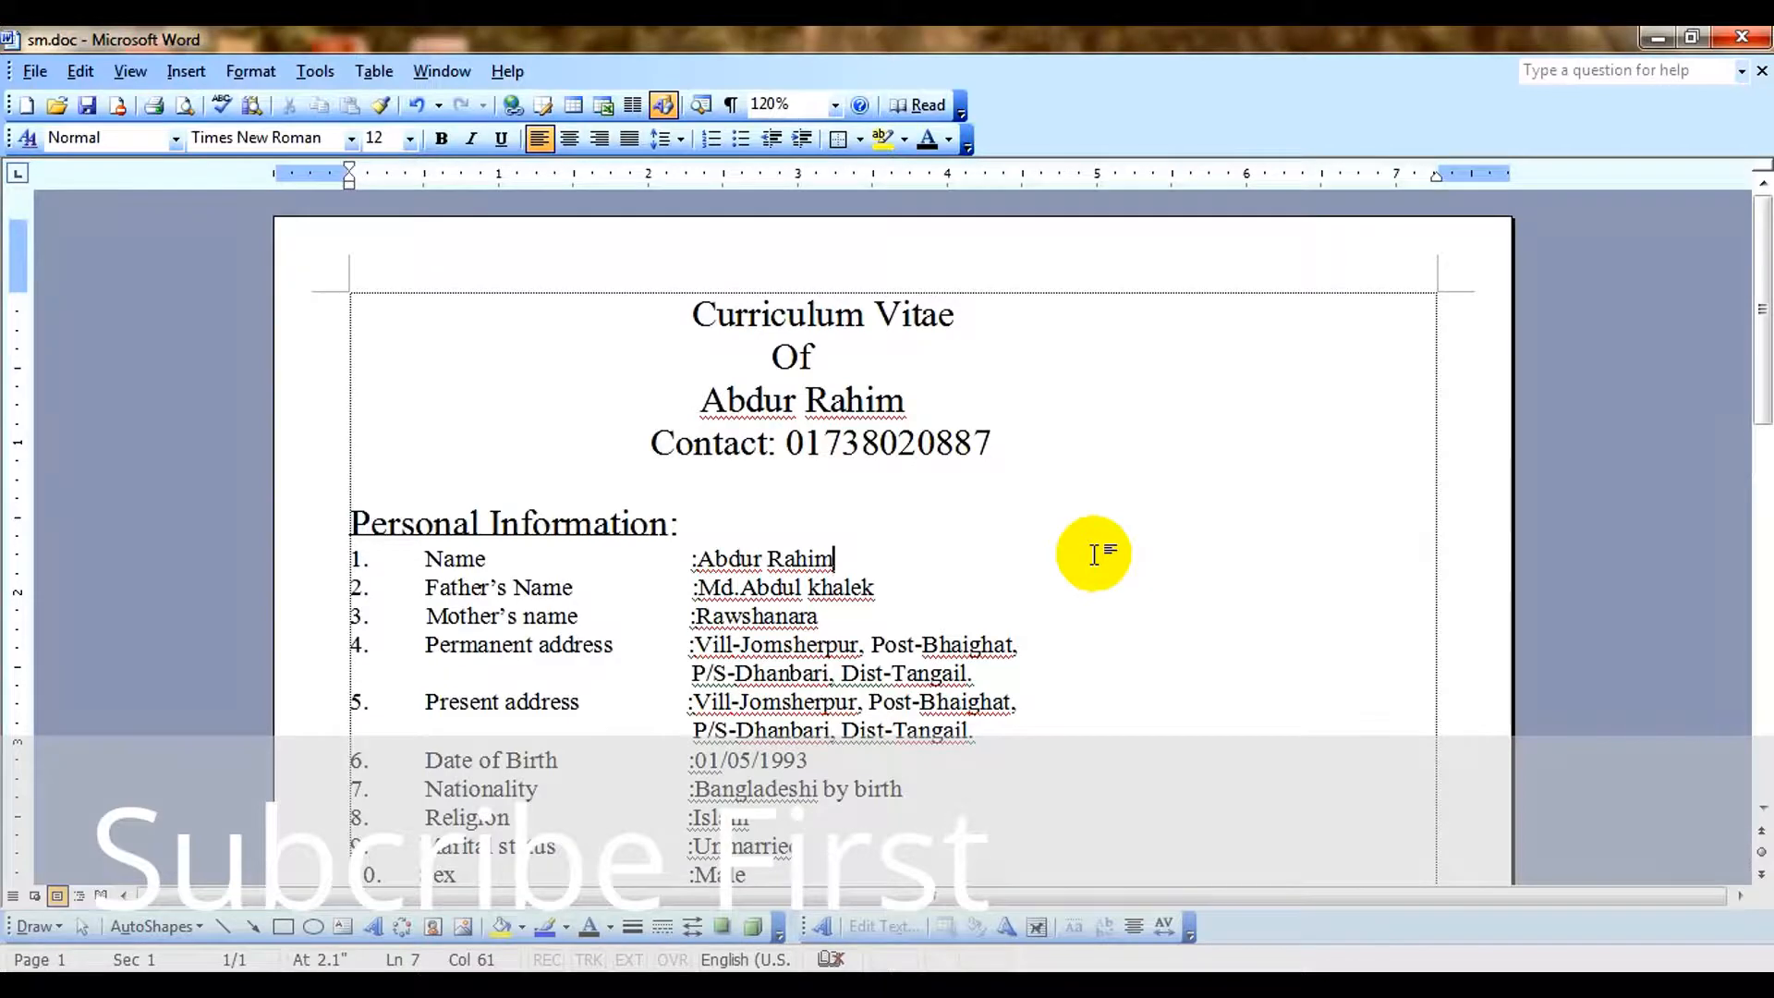
Review the CV from the personal information down to the training, responsibility, computer skill and language skill entries.
scroll(1017, 615, down, 2)
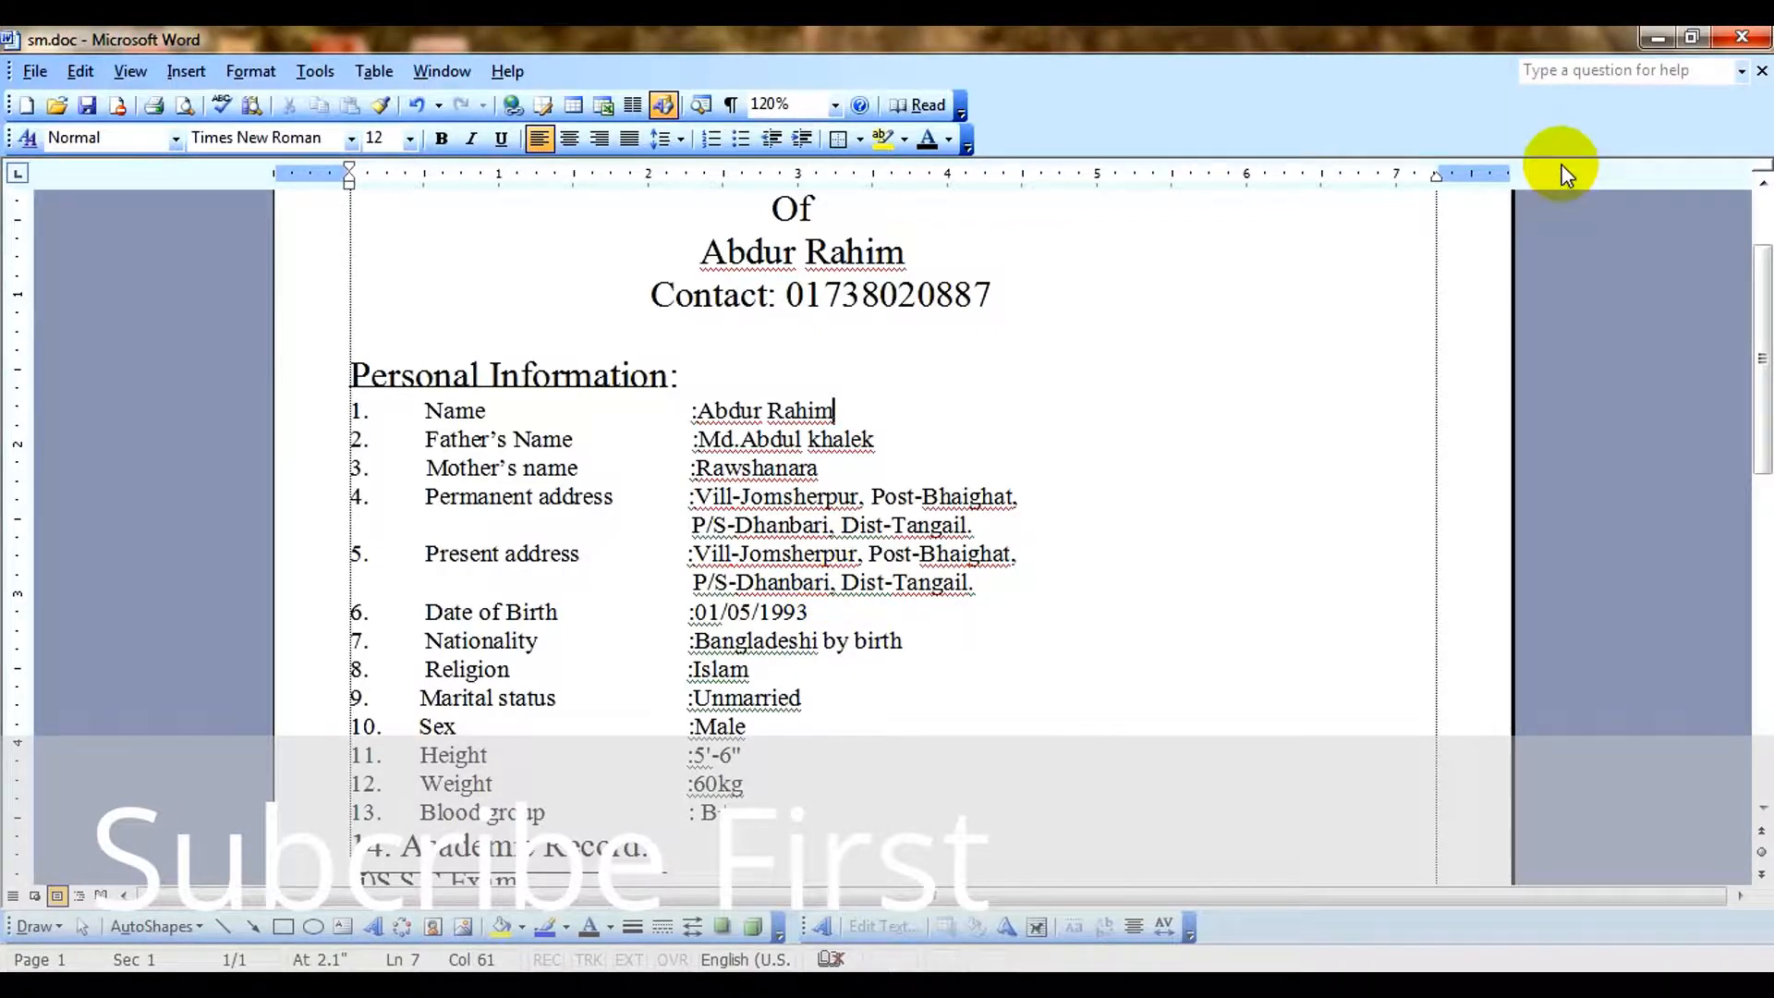
click(1206, 278)
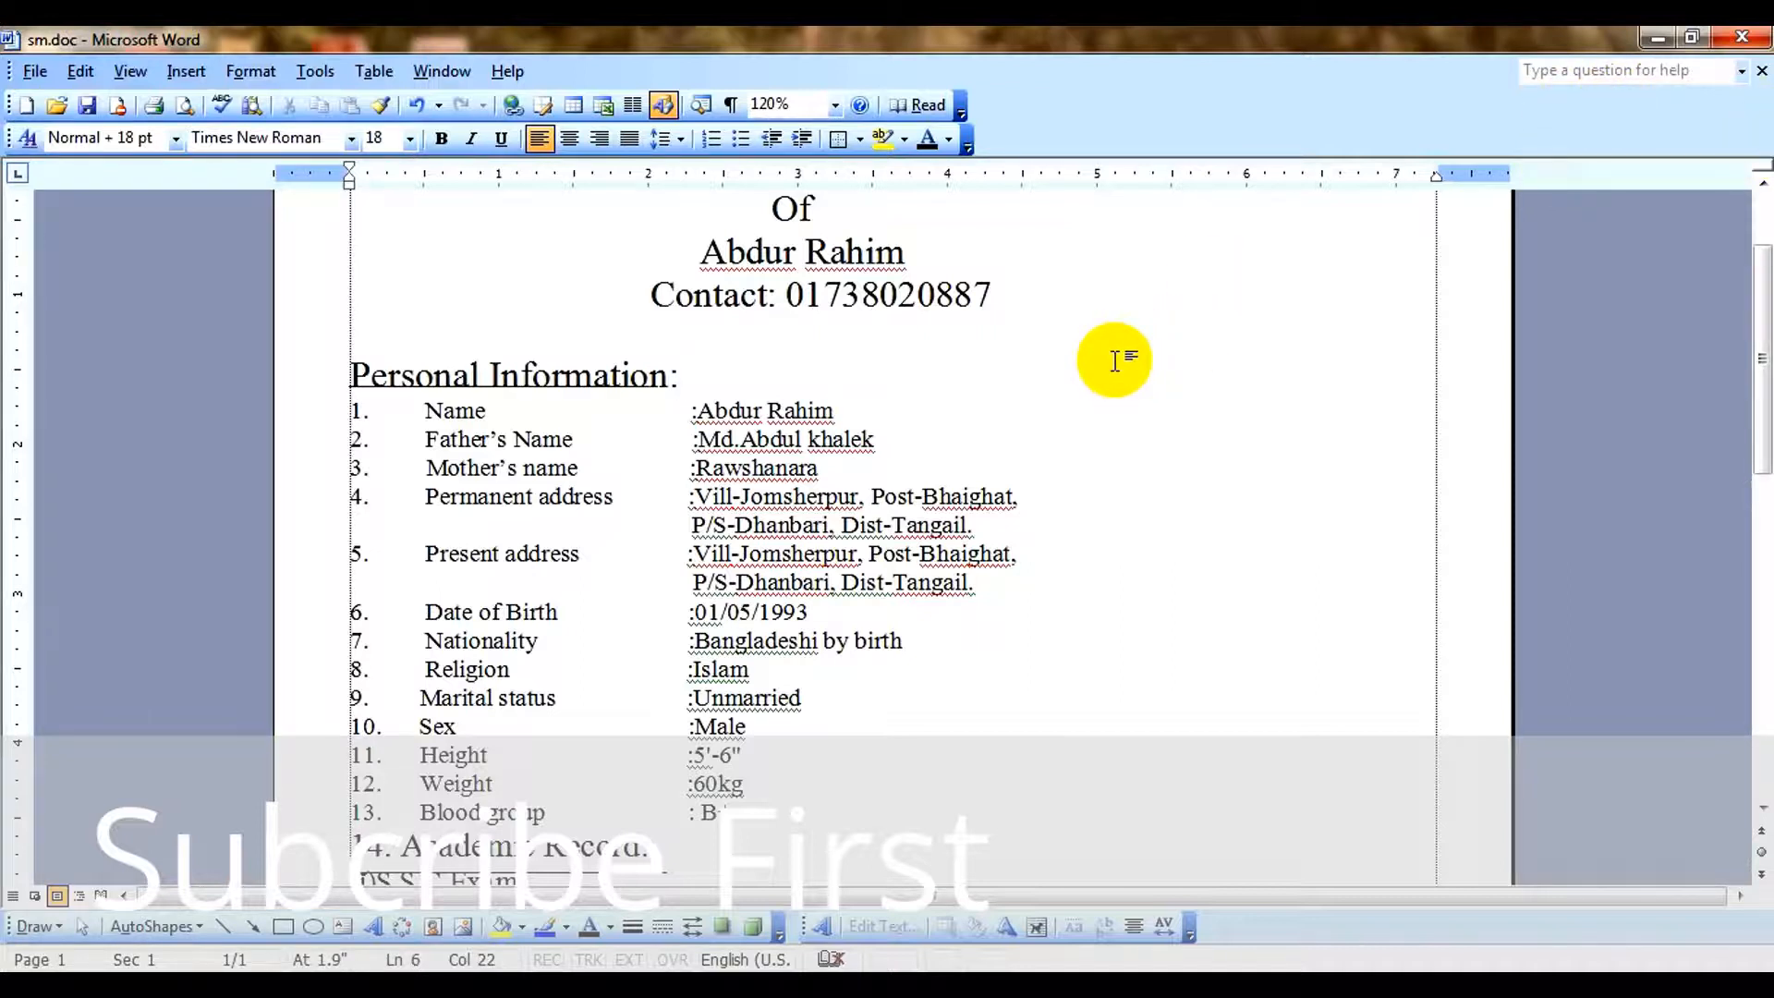
scroll(1121, 475, down, 10)
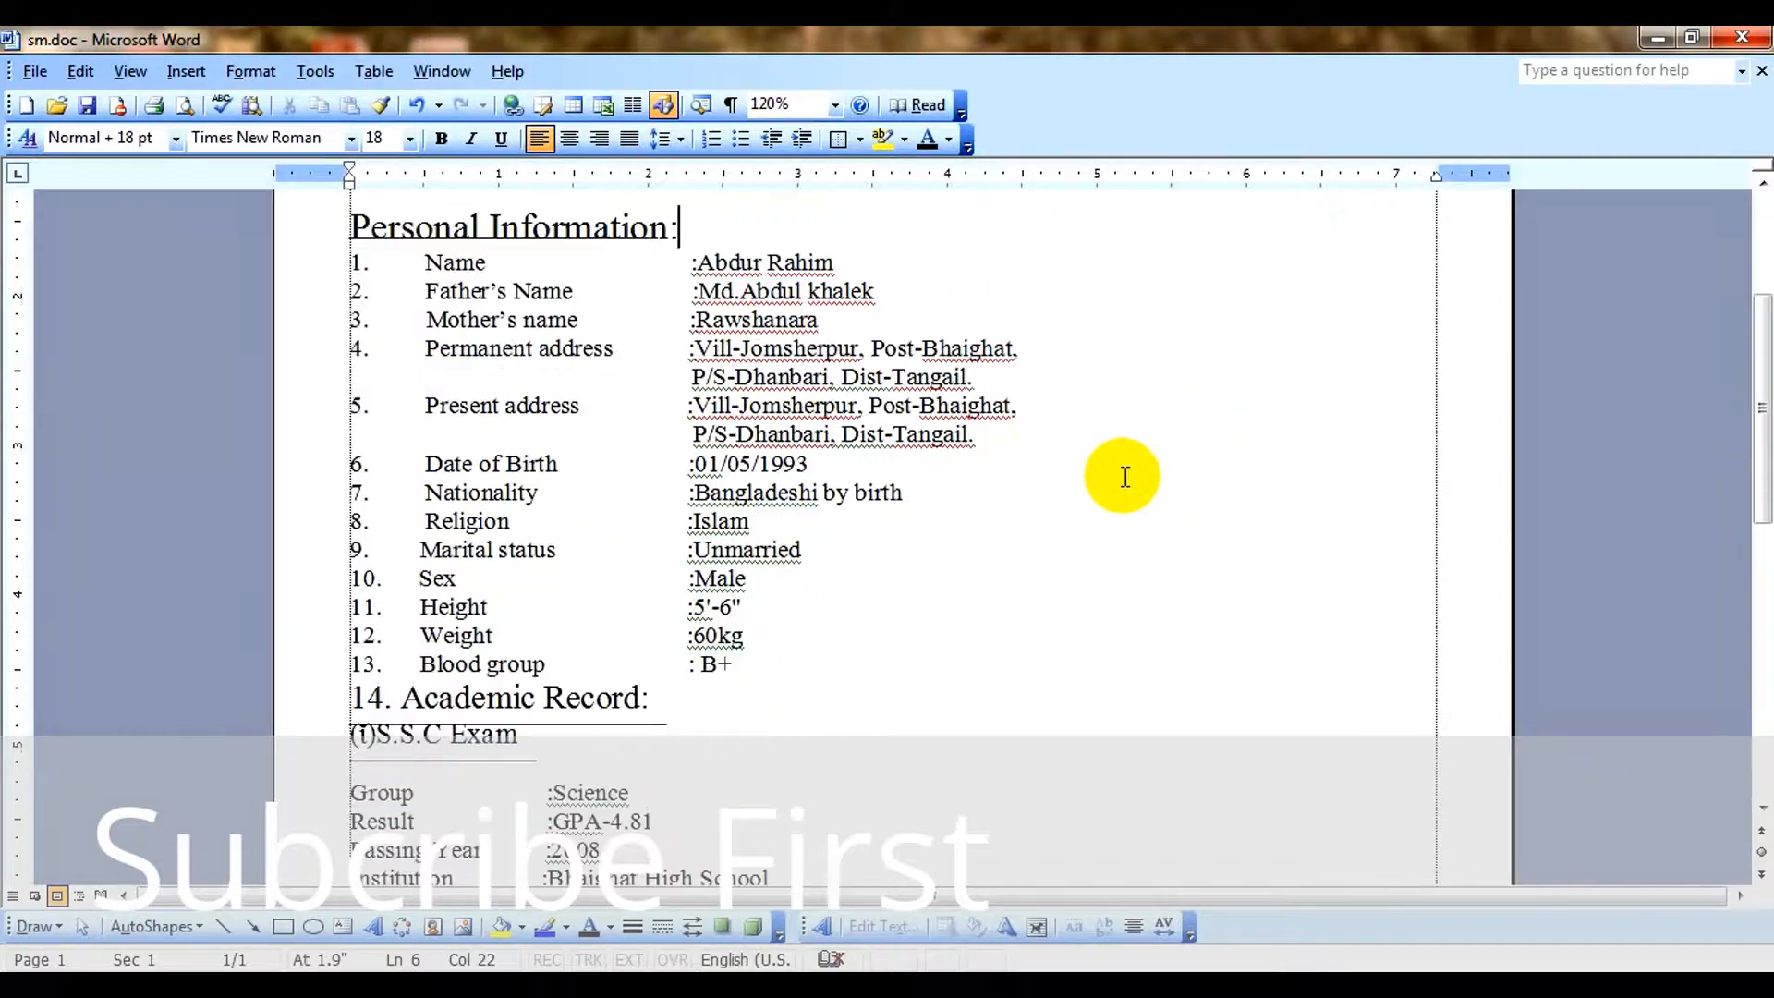
scroll(1025, 499, down, 1)
scroll(1023, 503, up, 2)
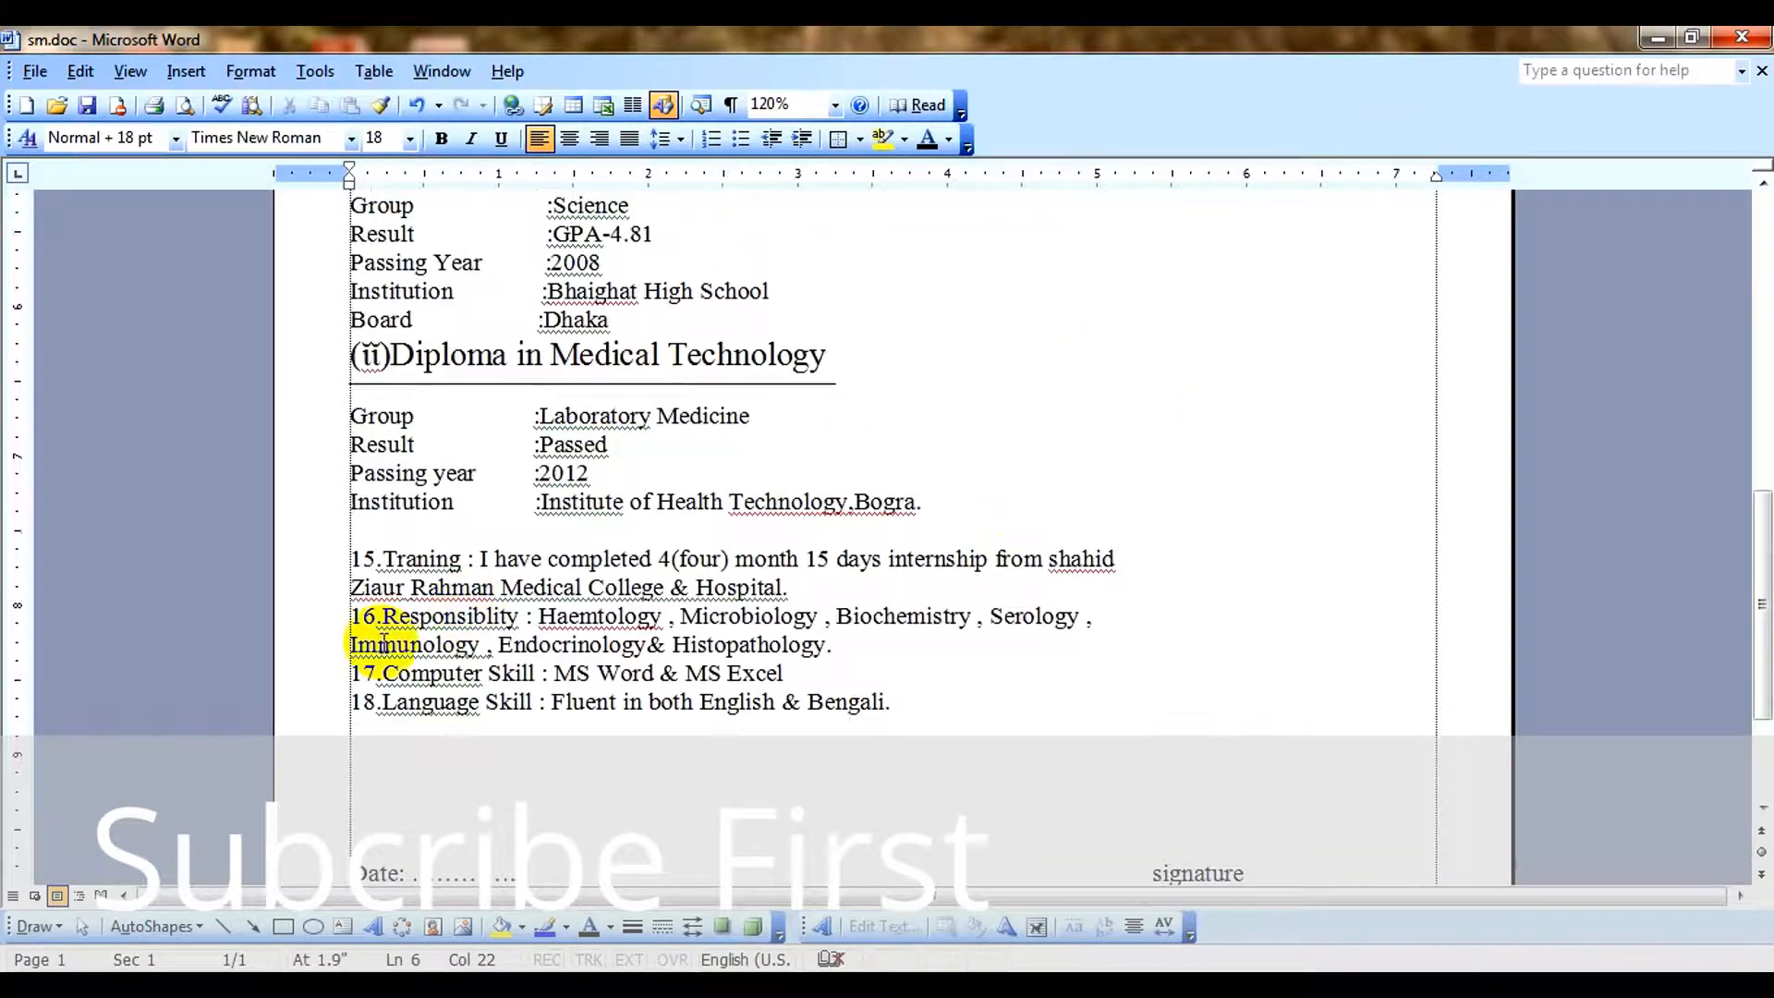
drag(354, 561, 1148, 724)
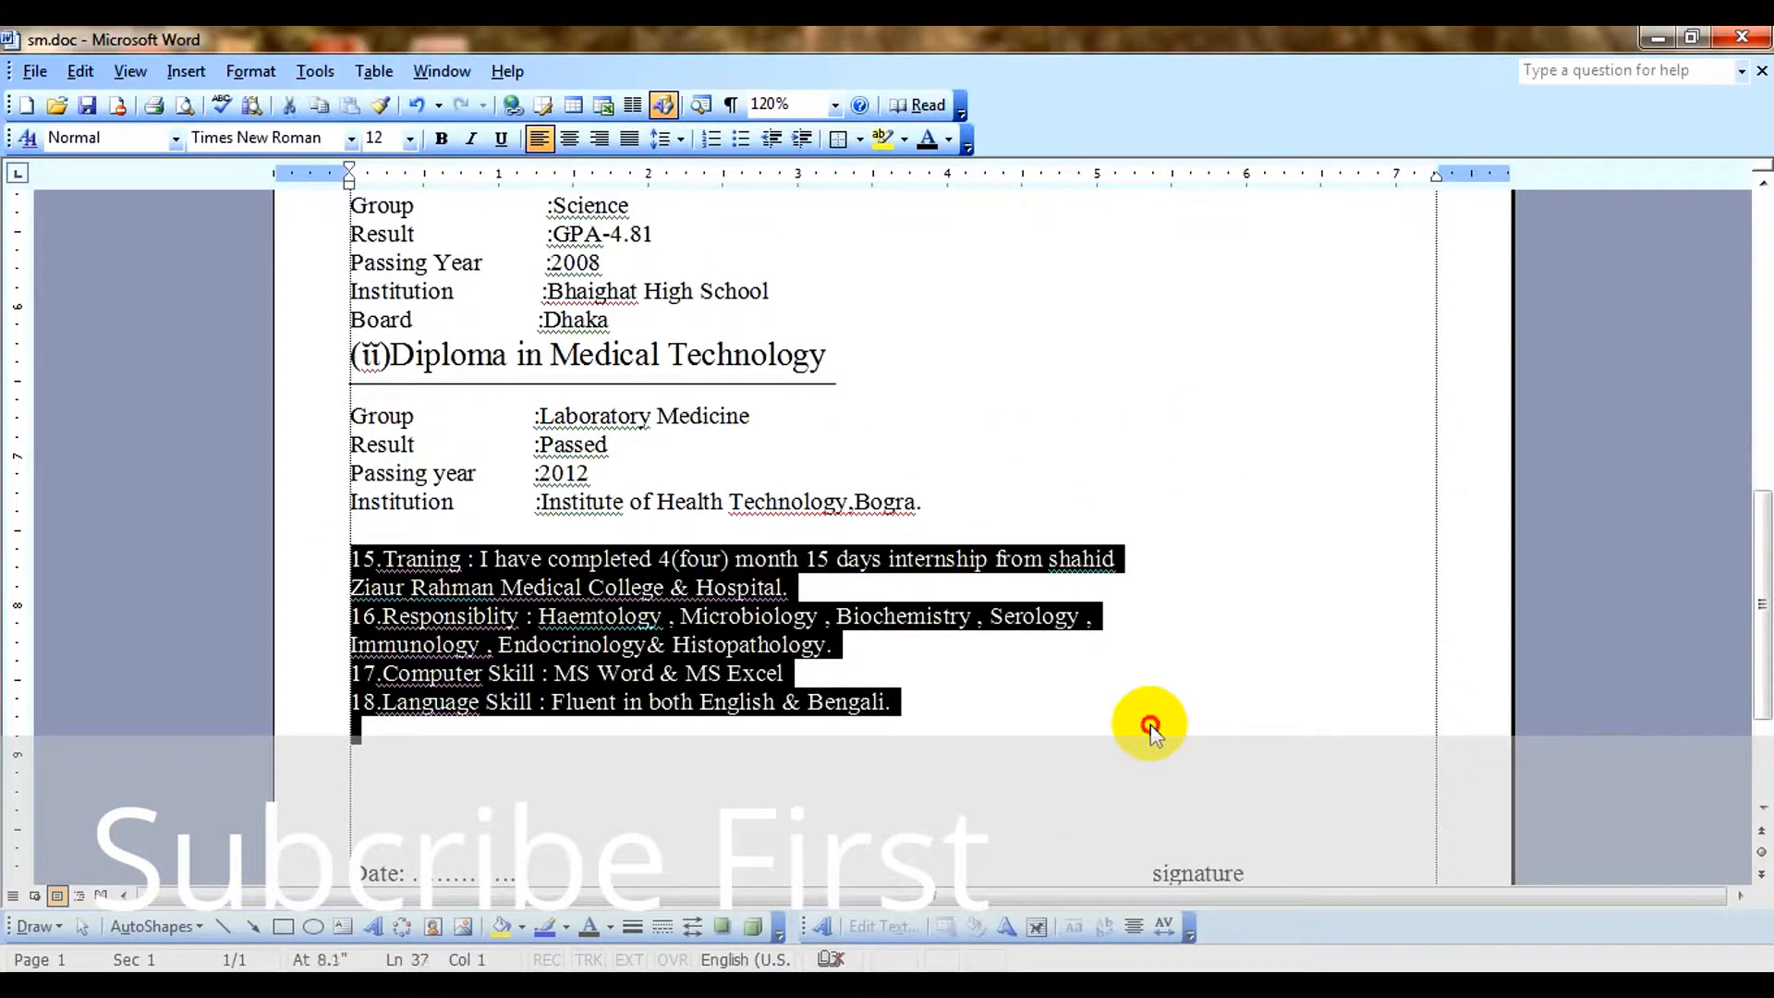
click(1148, 719)
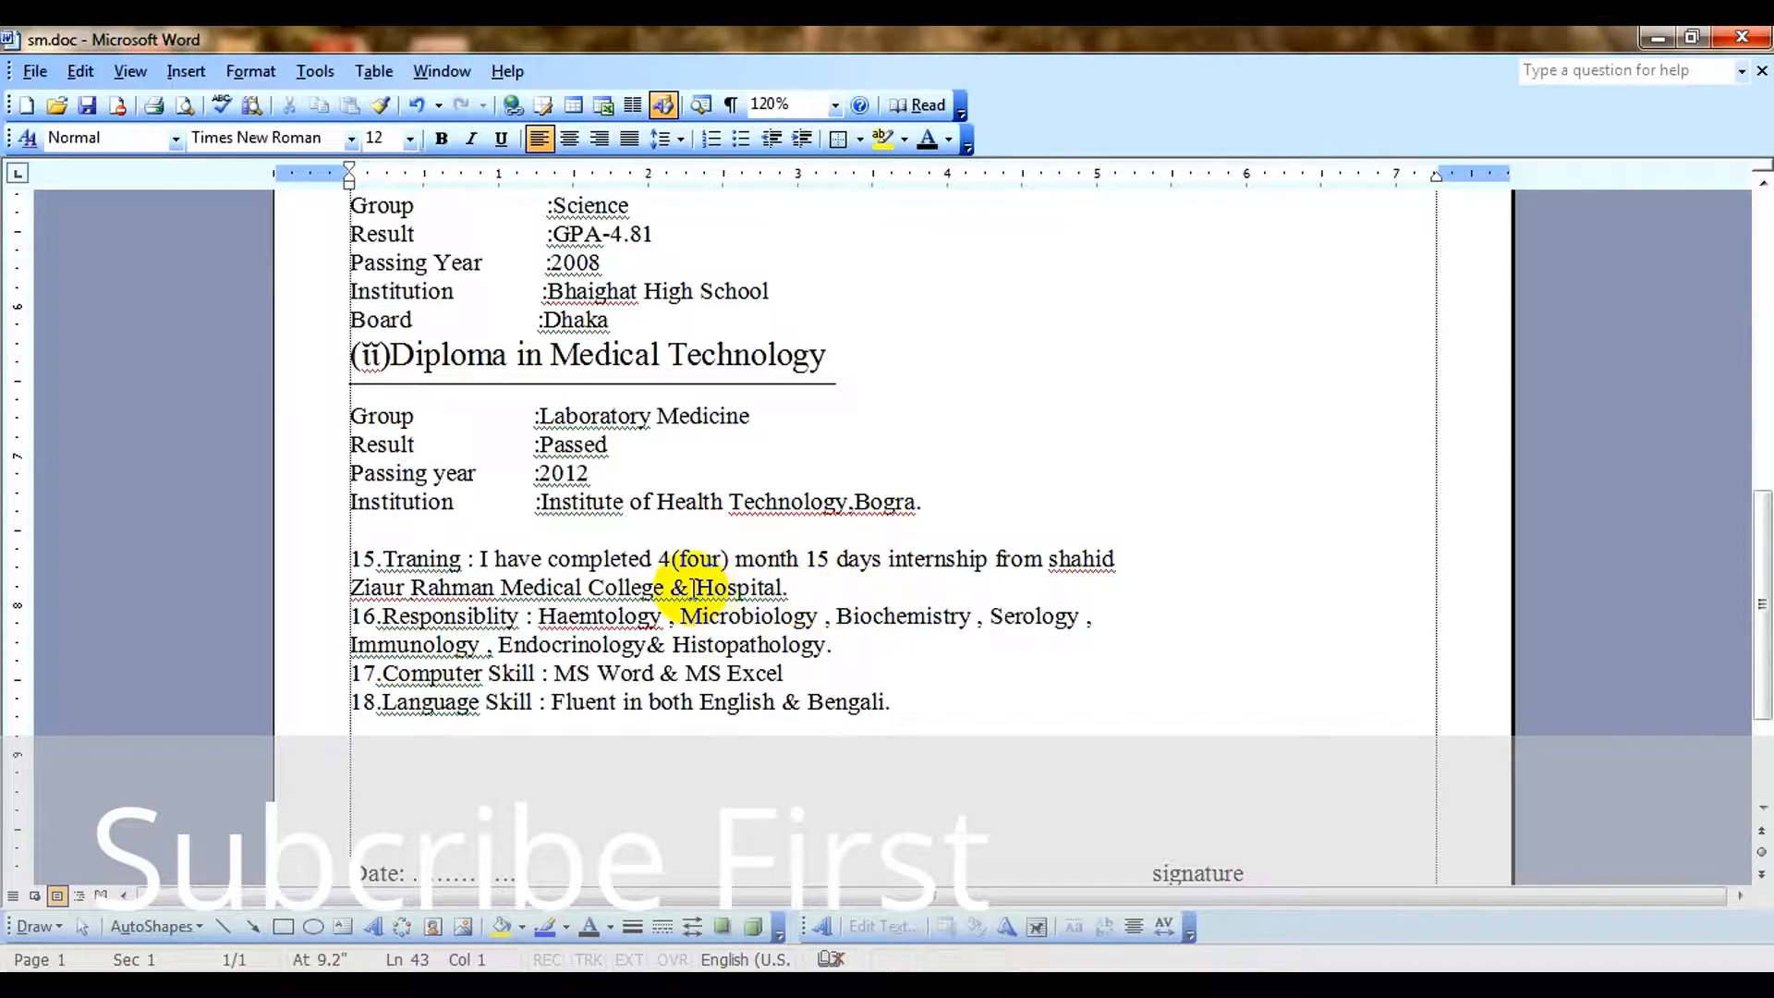
scroll(689, 572, up, 3)
scroll(682, 581, up, 6)
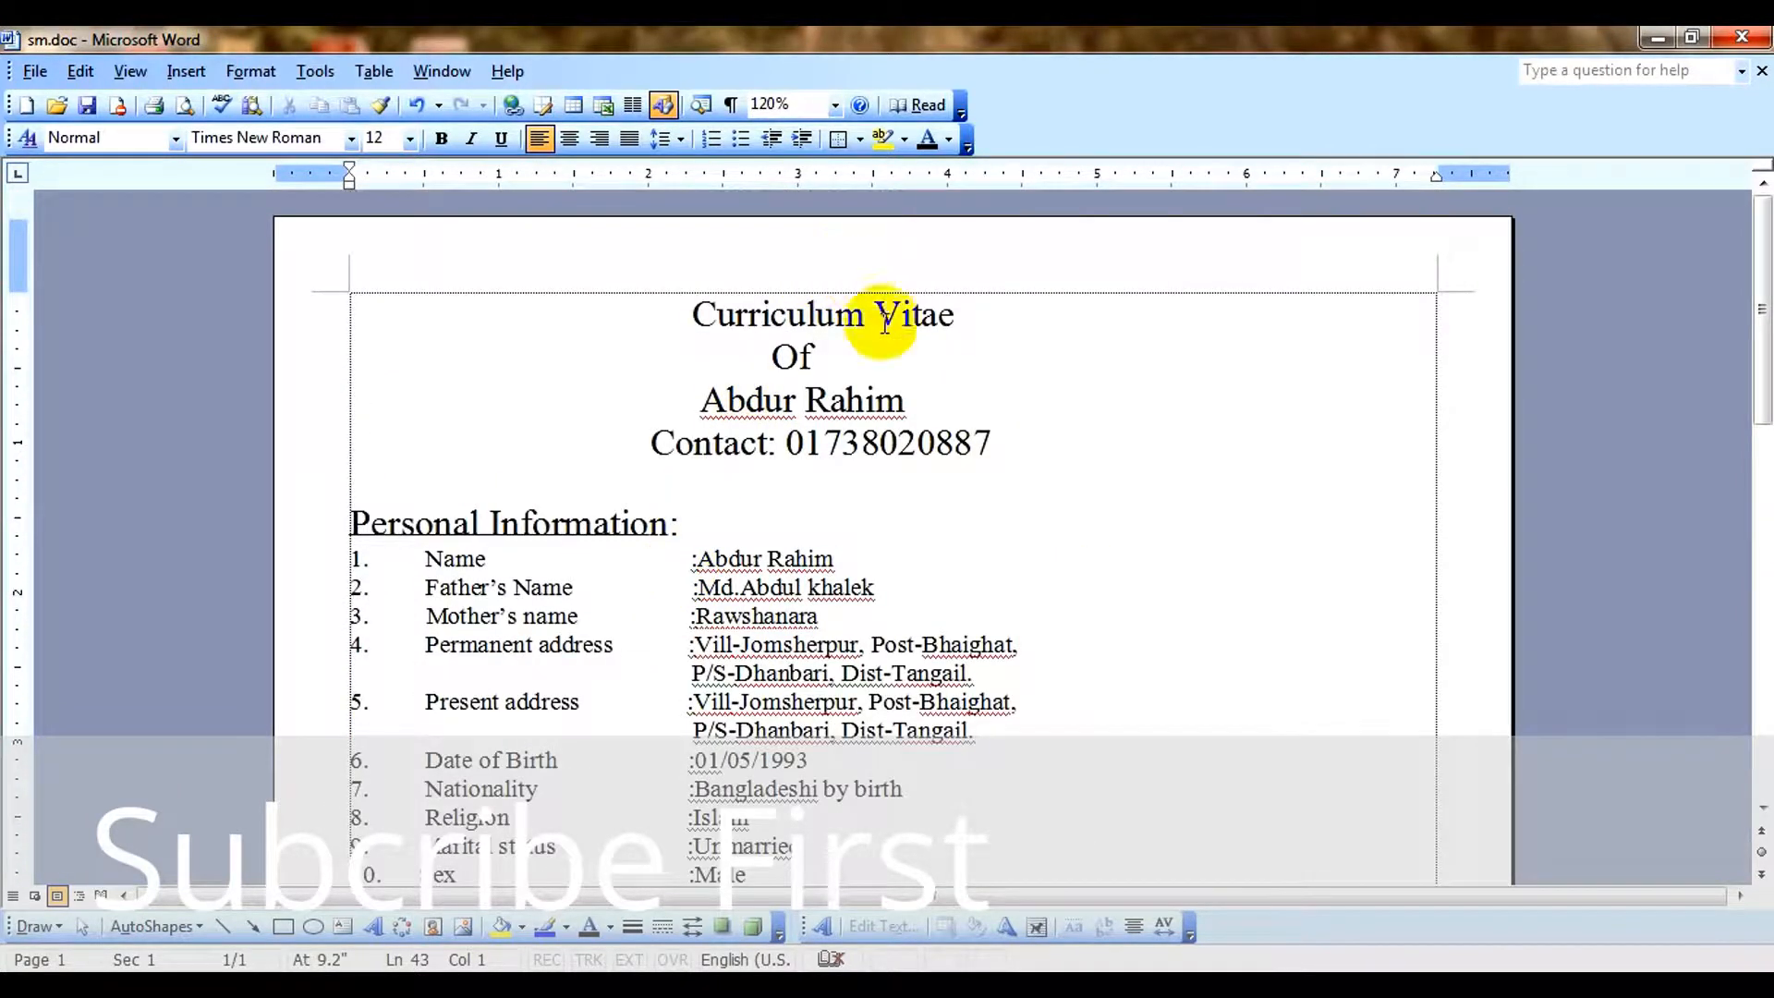
Examine the CV's title lines, contact line and the first personal information entries.
click(893, 399)
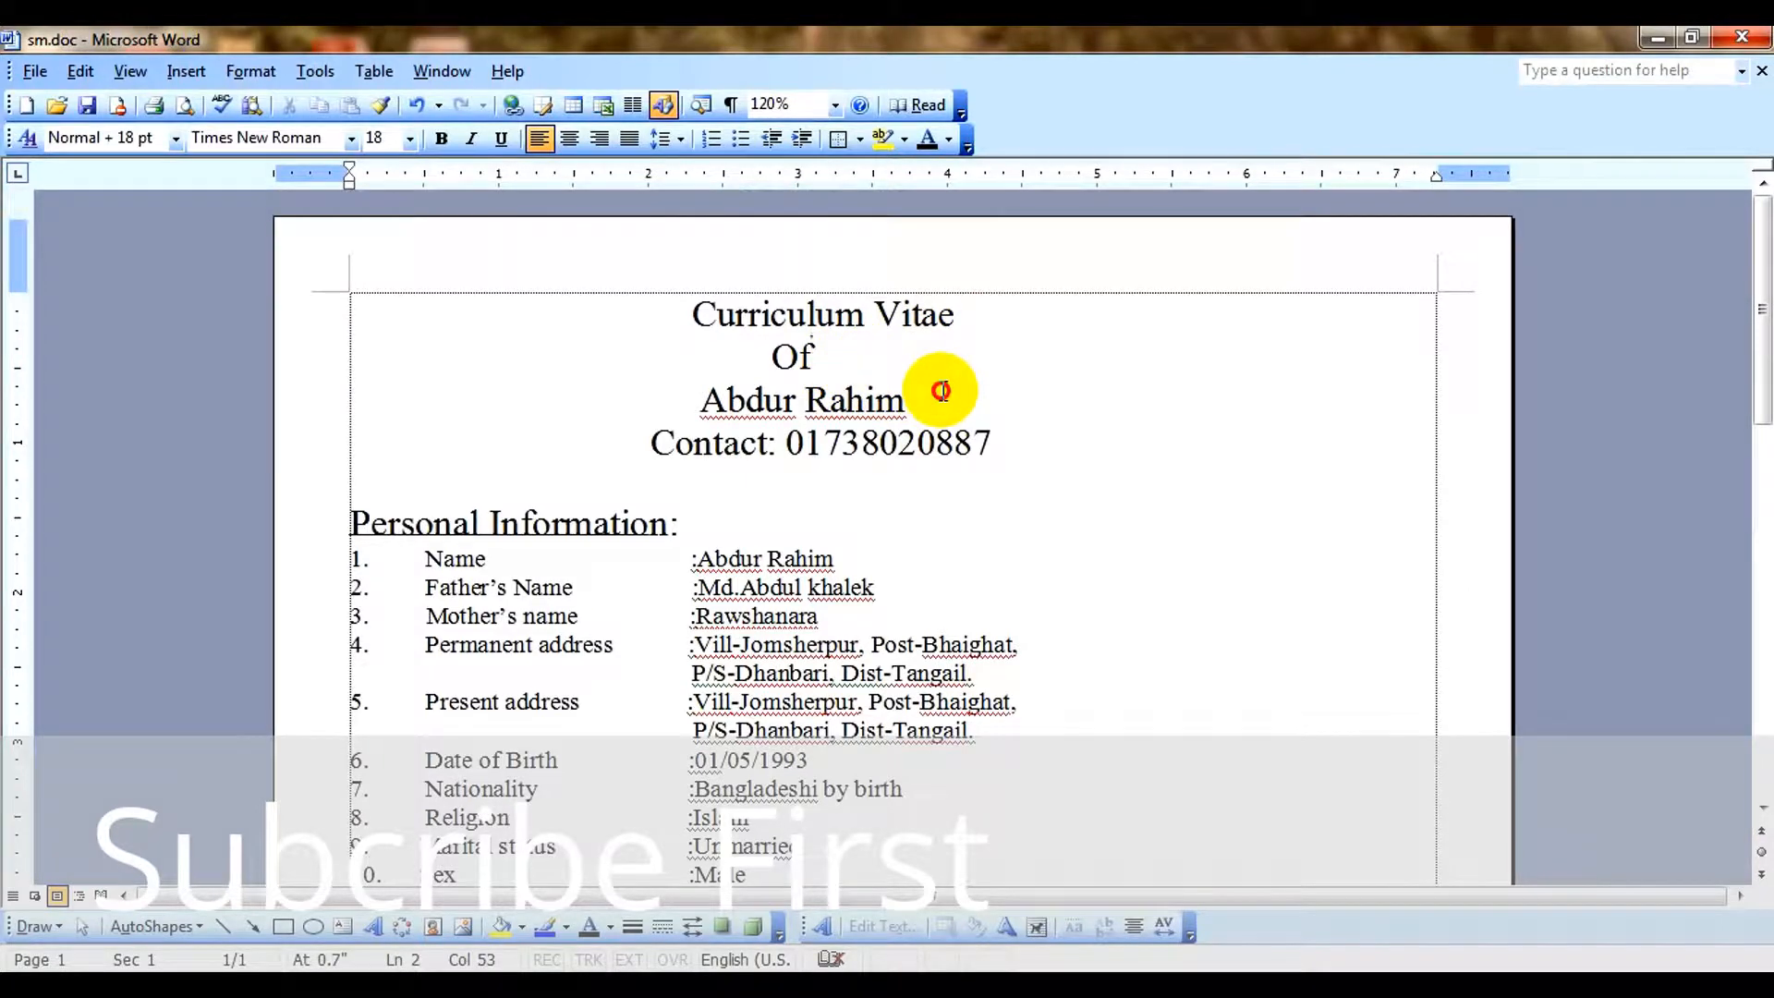
drag(662, 440, 1121, 467)
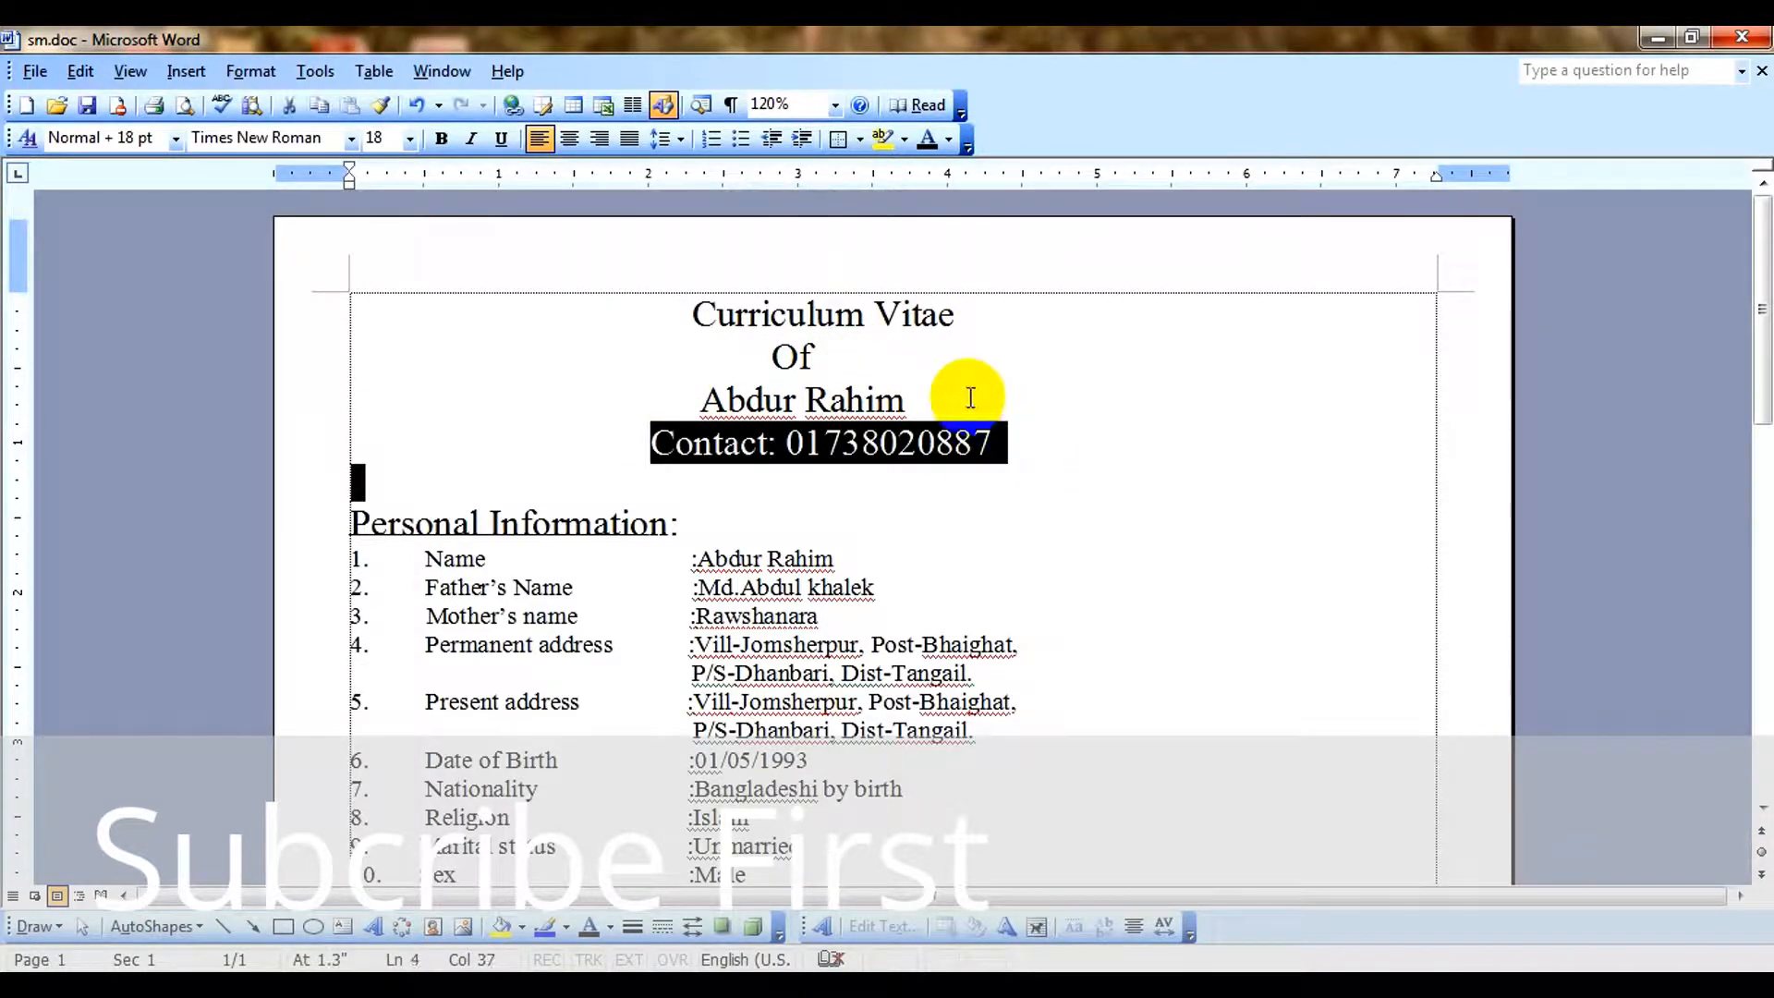
click(962, 394)
click(938, 322)
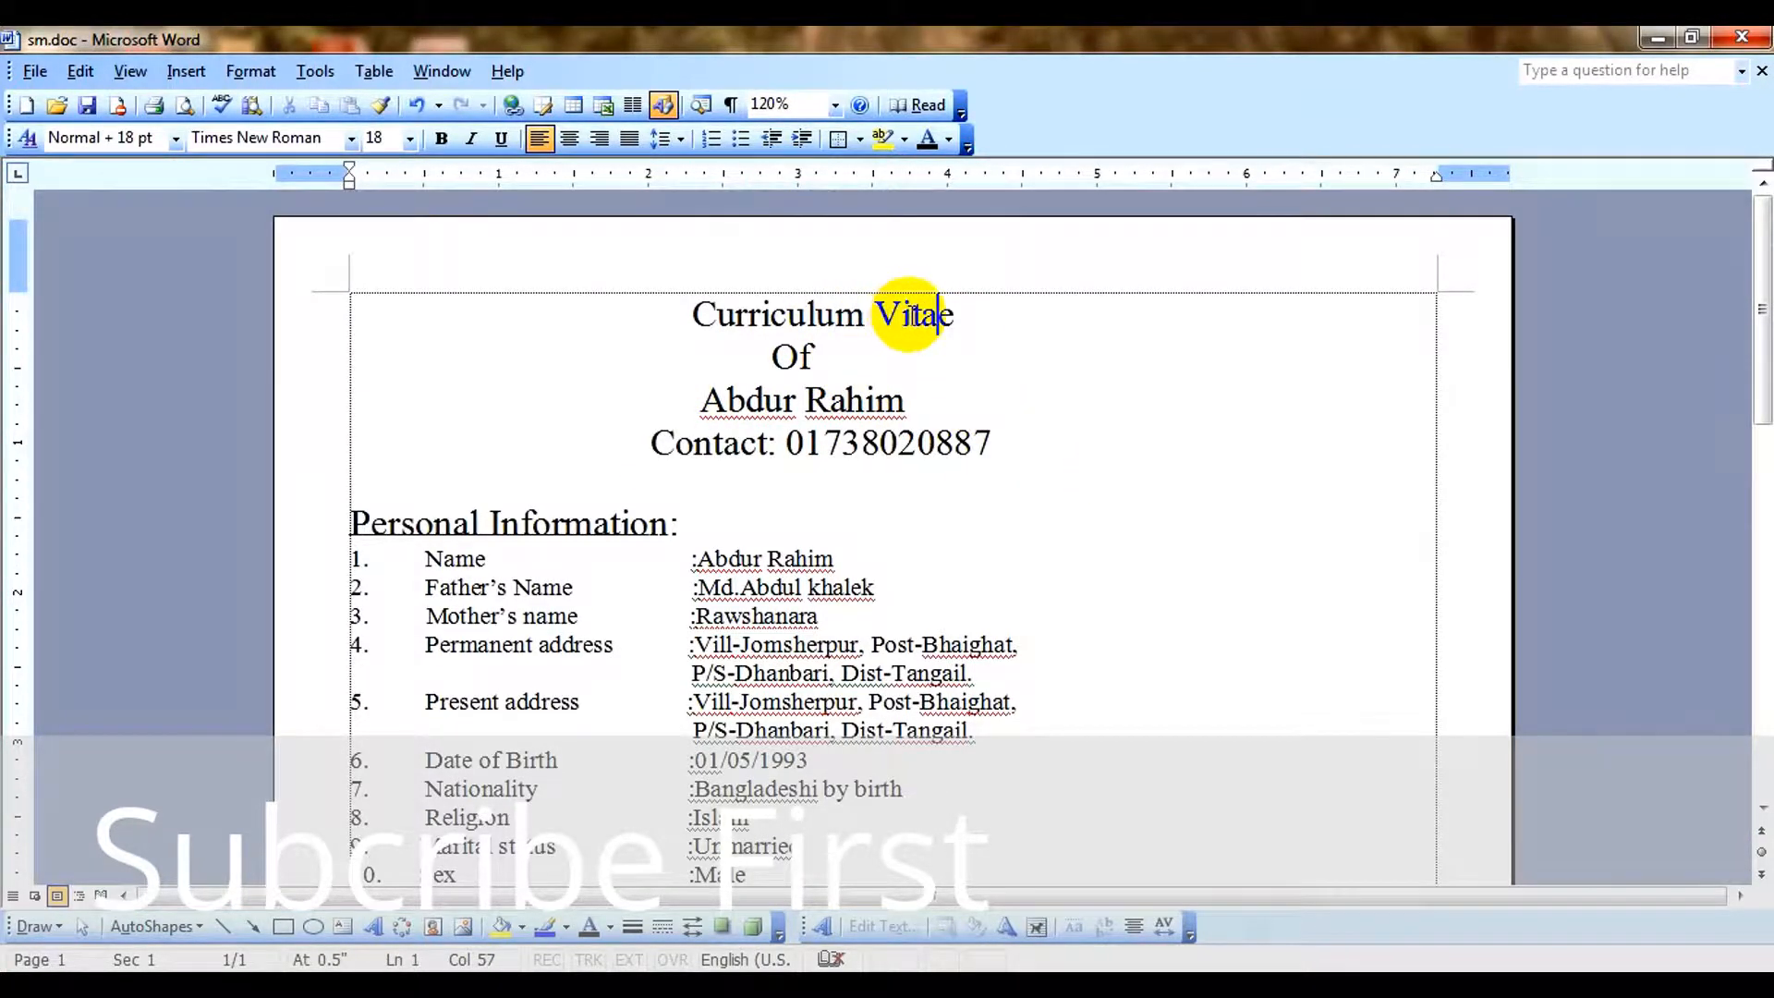
click(823, 444)
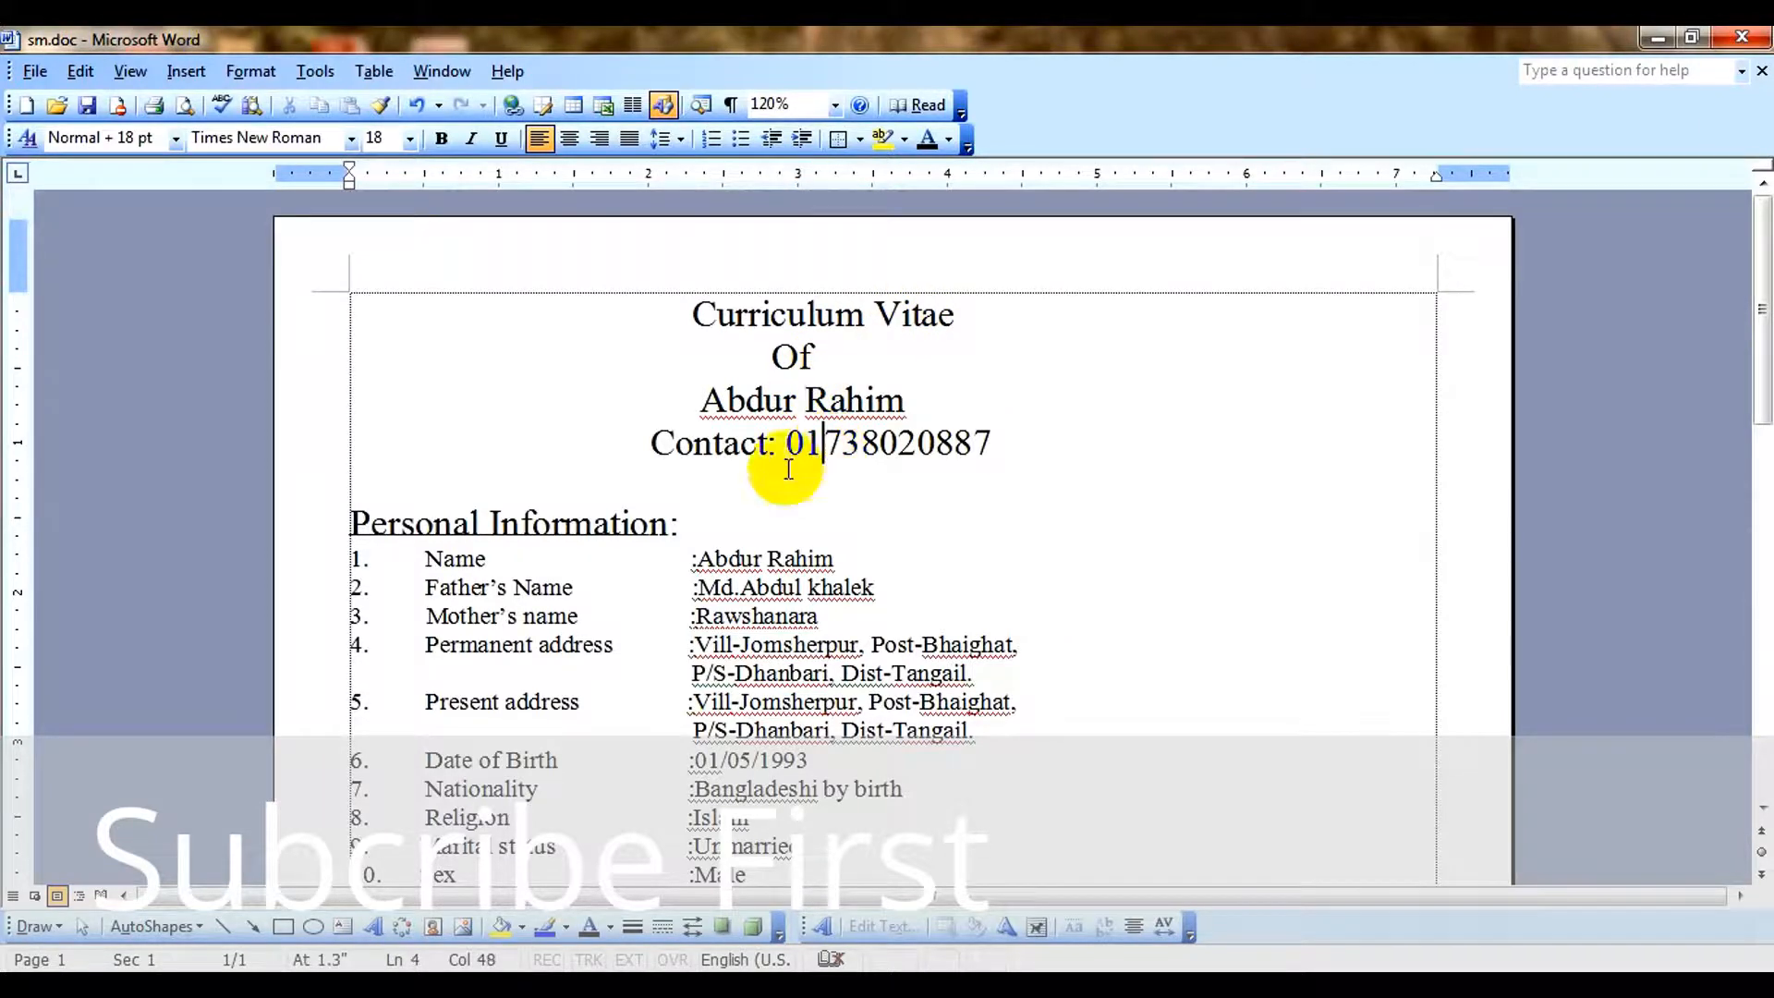
click(784, 559)
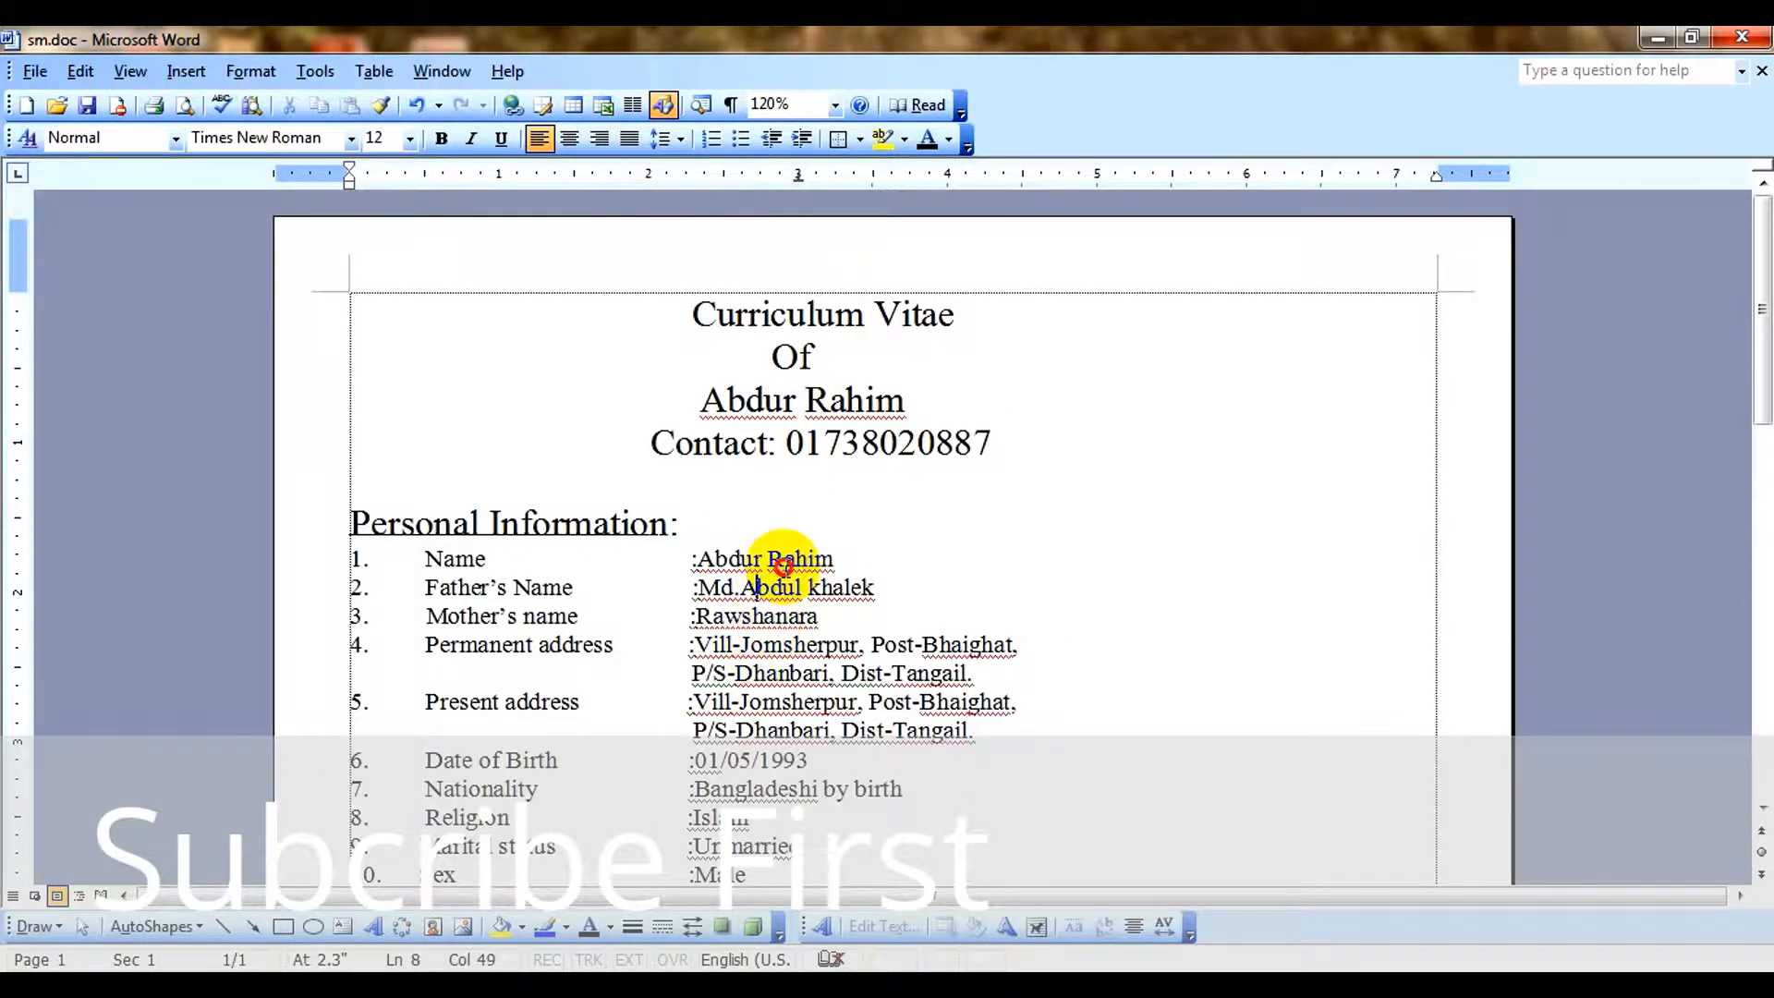
click(605, 522)
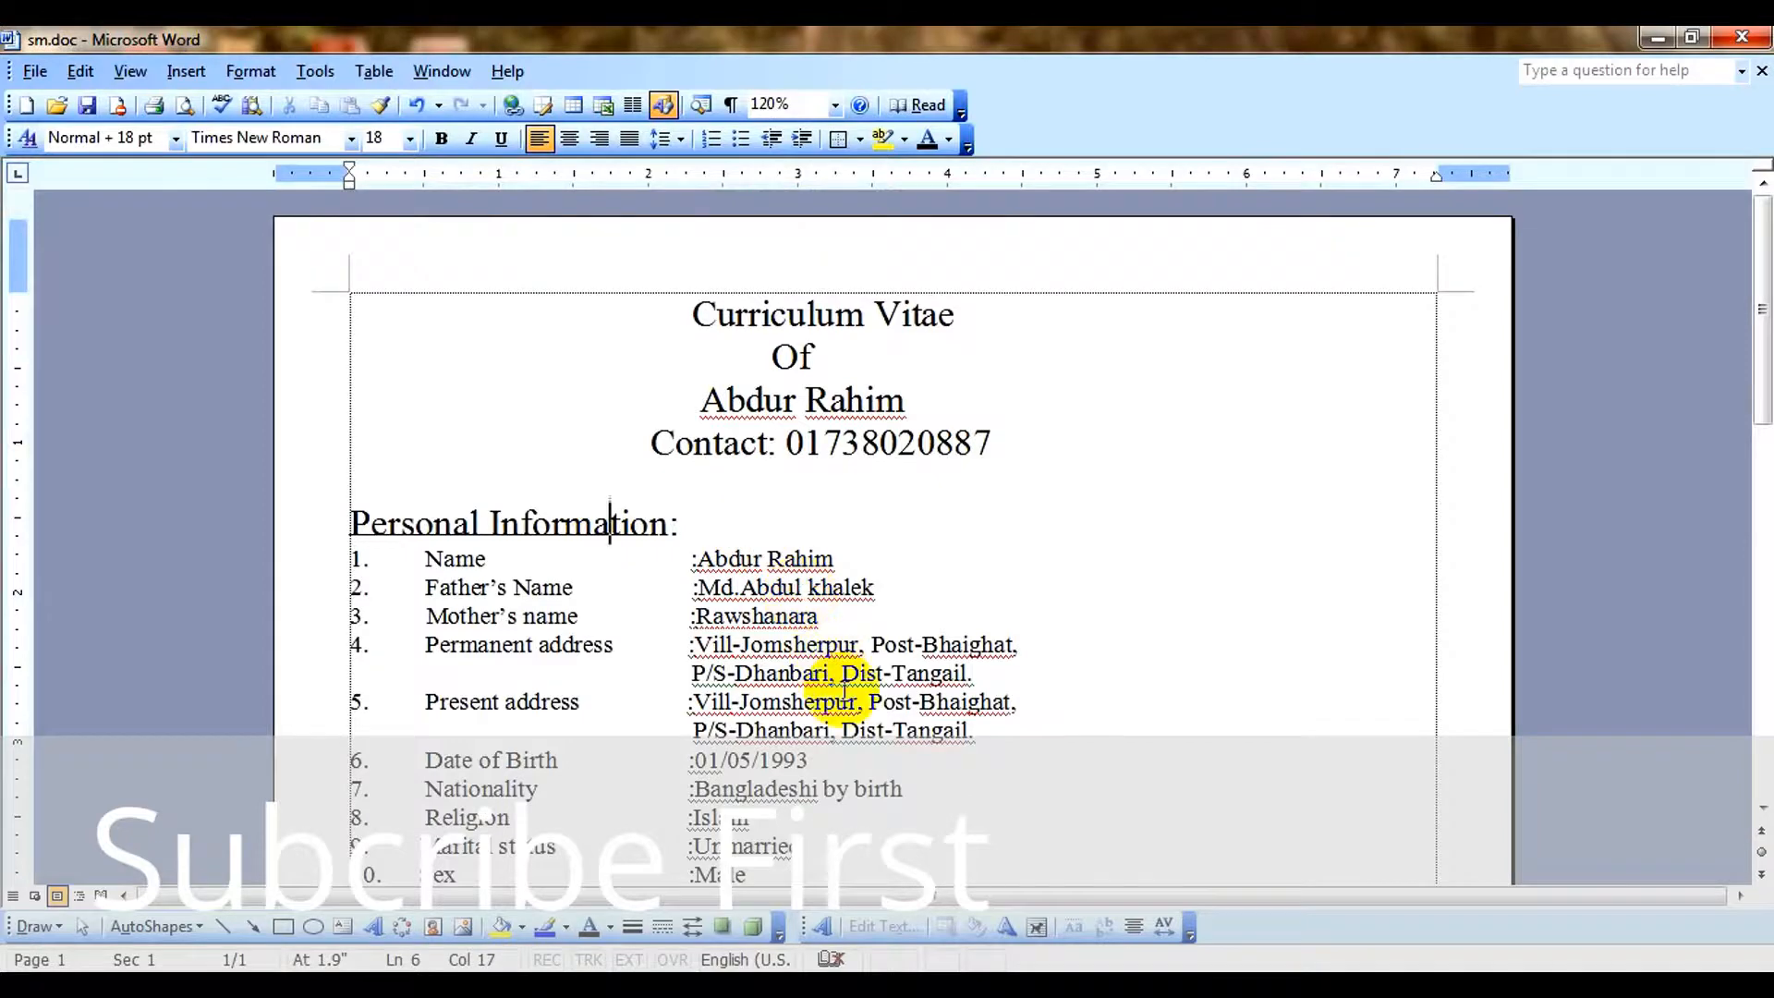
scroll(813, 684, down, 3)
scroll(774, 684, up, 2)
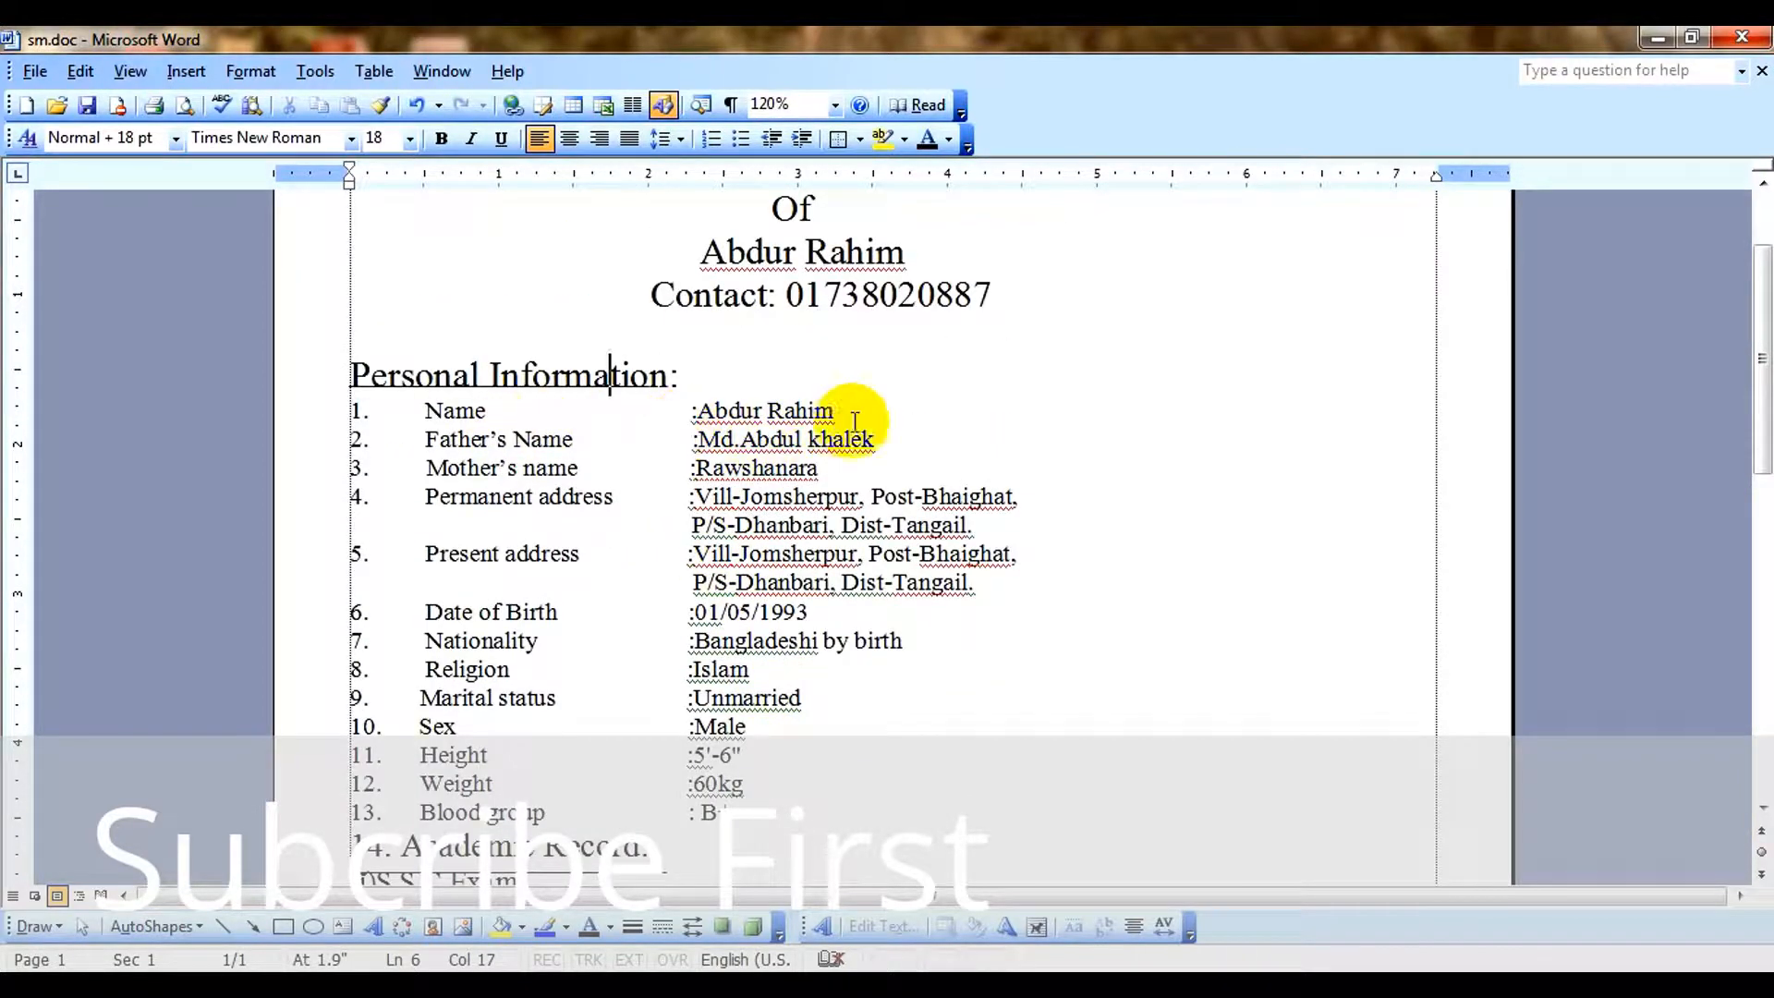
click(889, 440)
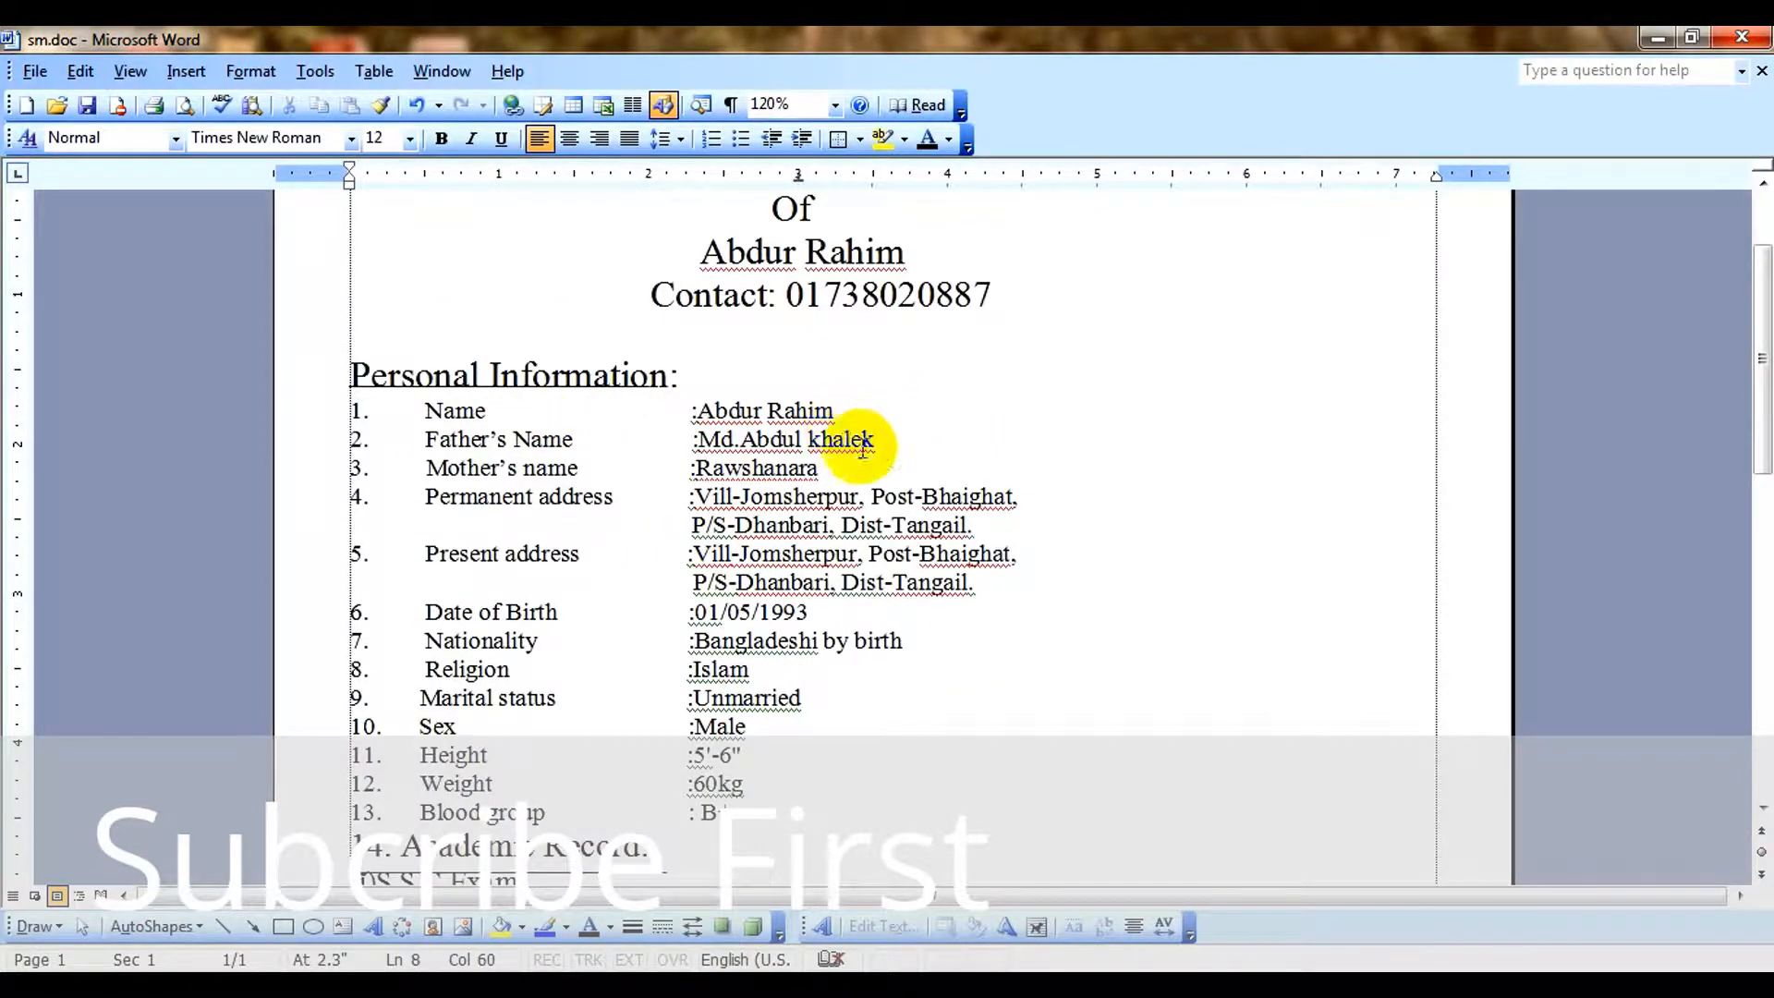
Compare the closing date and signature area with the item numbers in the personal information list.
scroll(908, 569, down, 10)
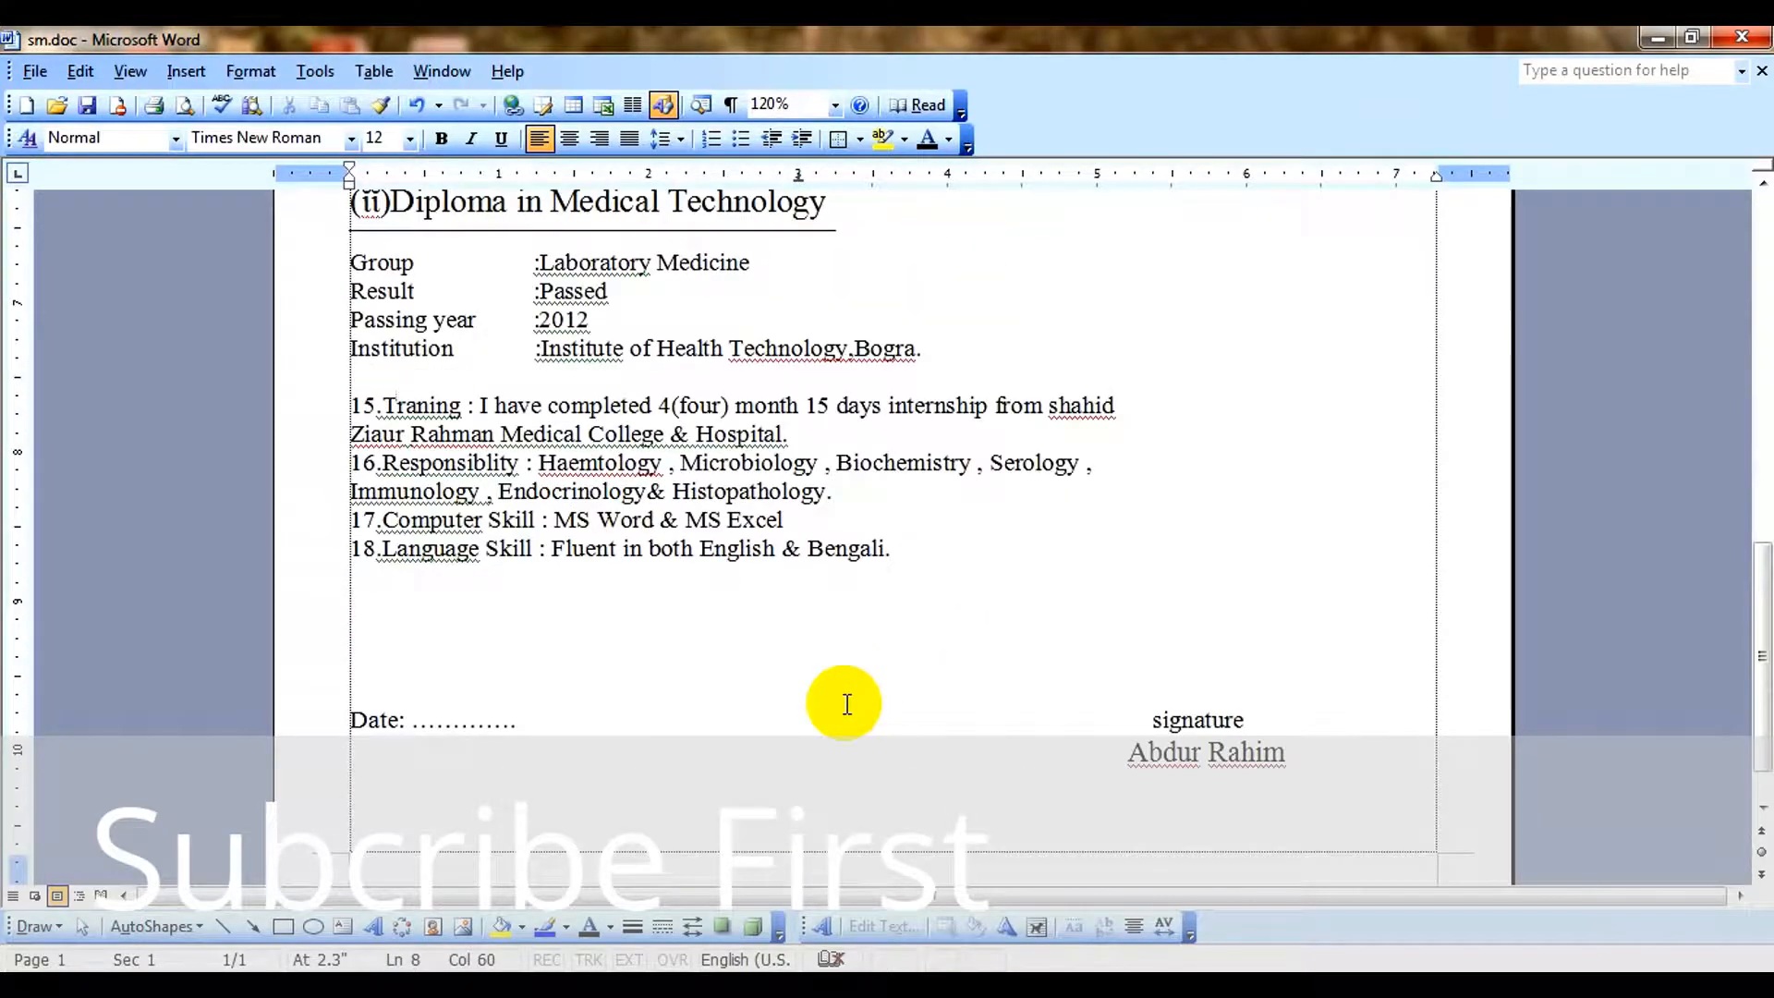
click(462, 692)
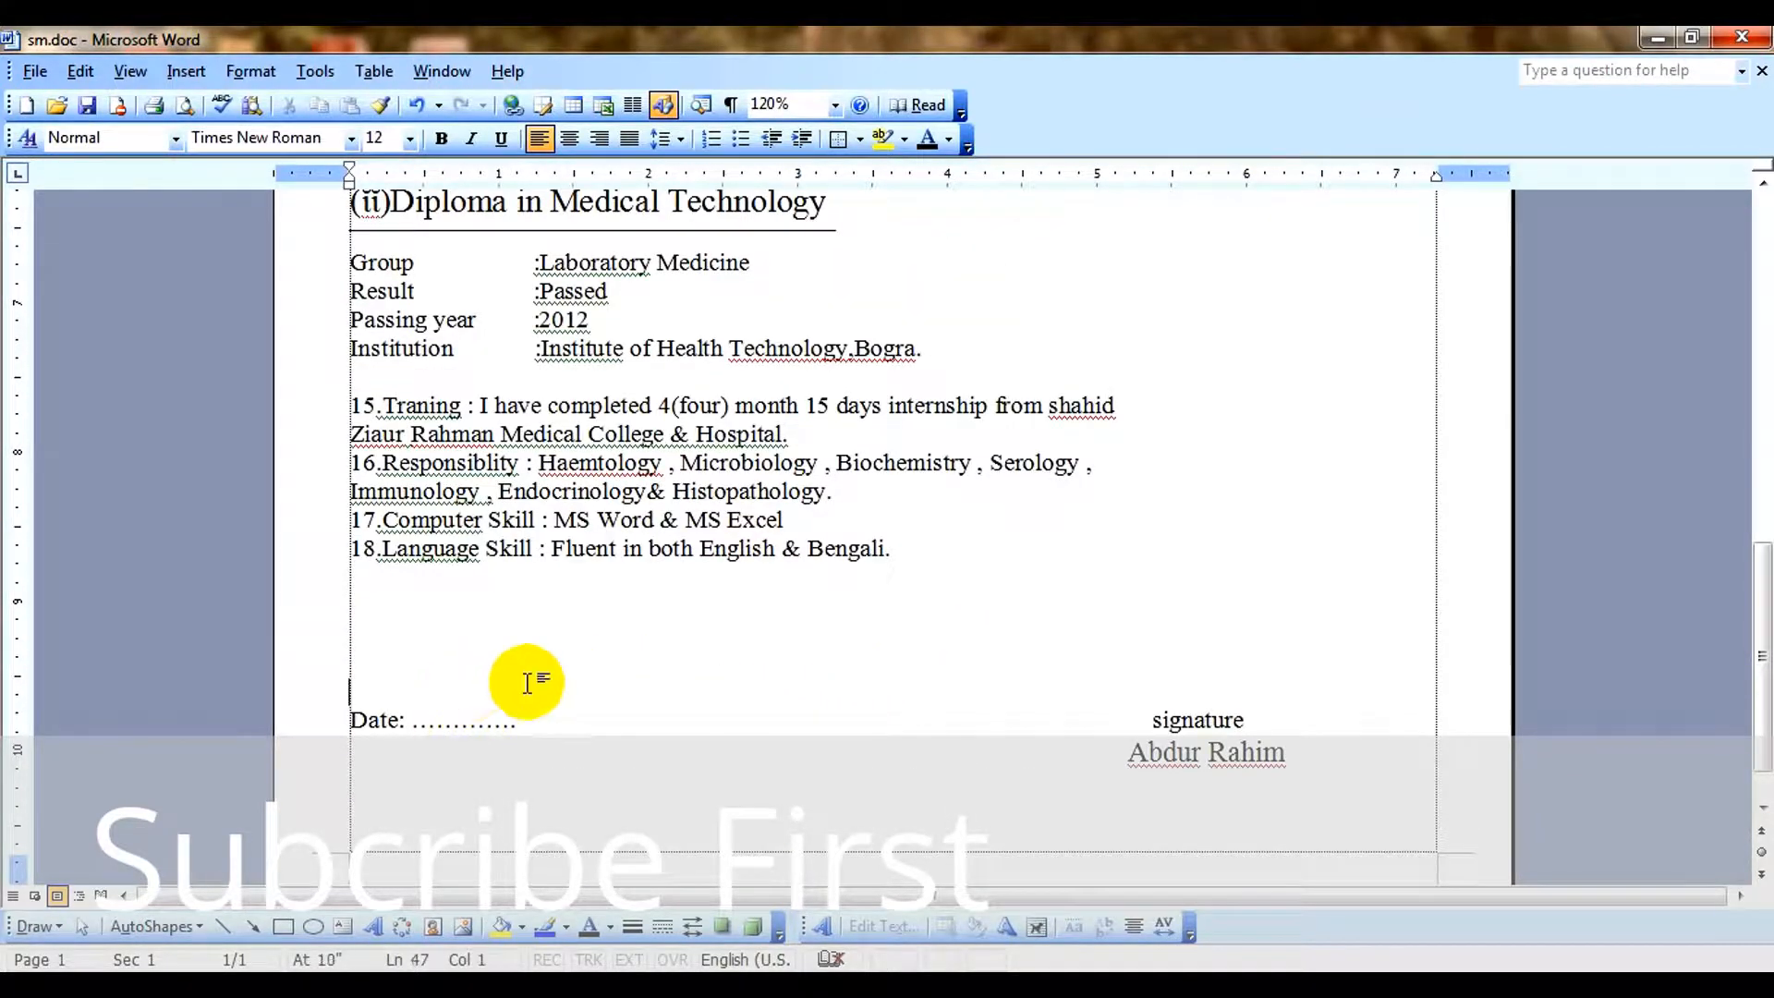
scroll(581, 675, up, 12)
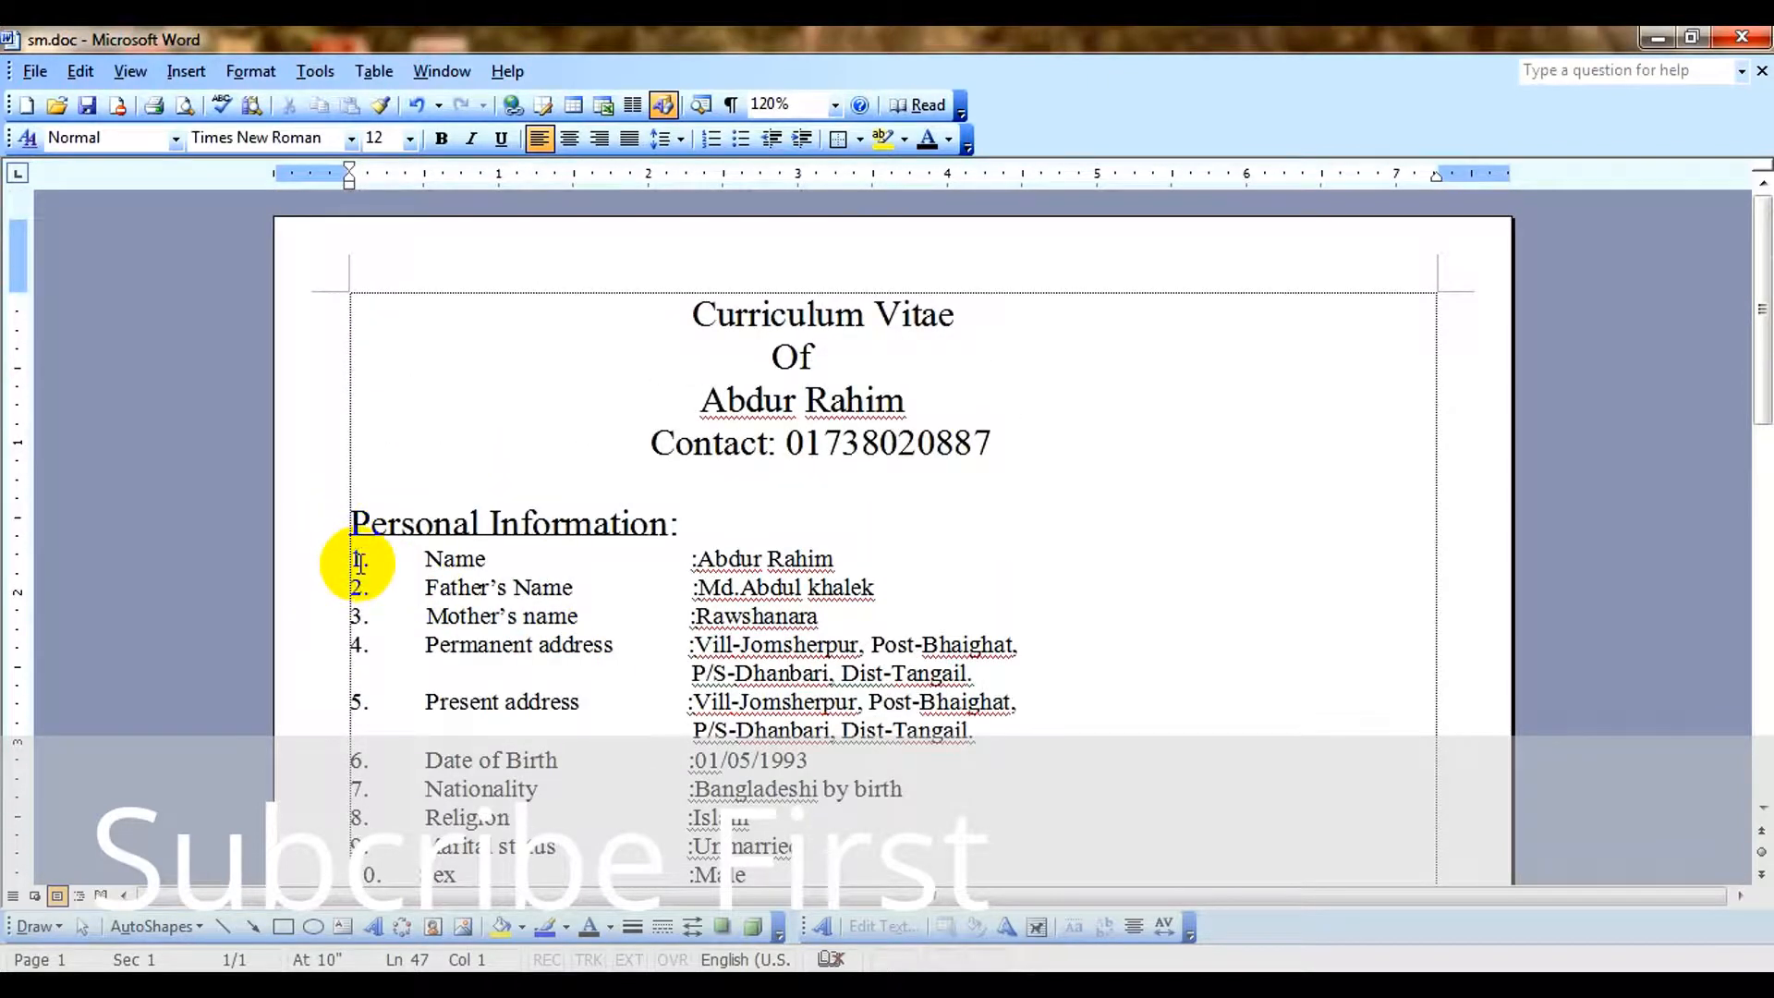
scroll(763, 482, down, 2)
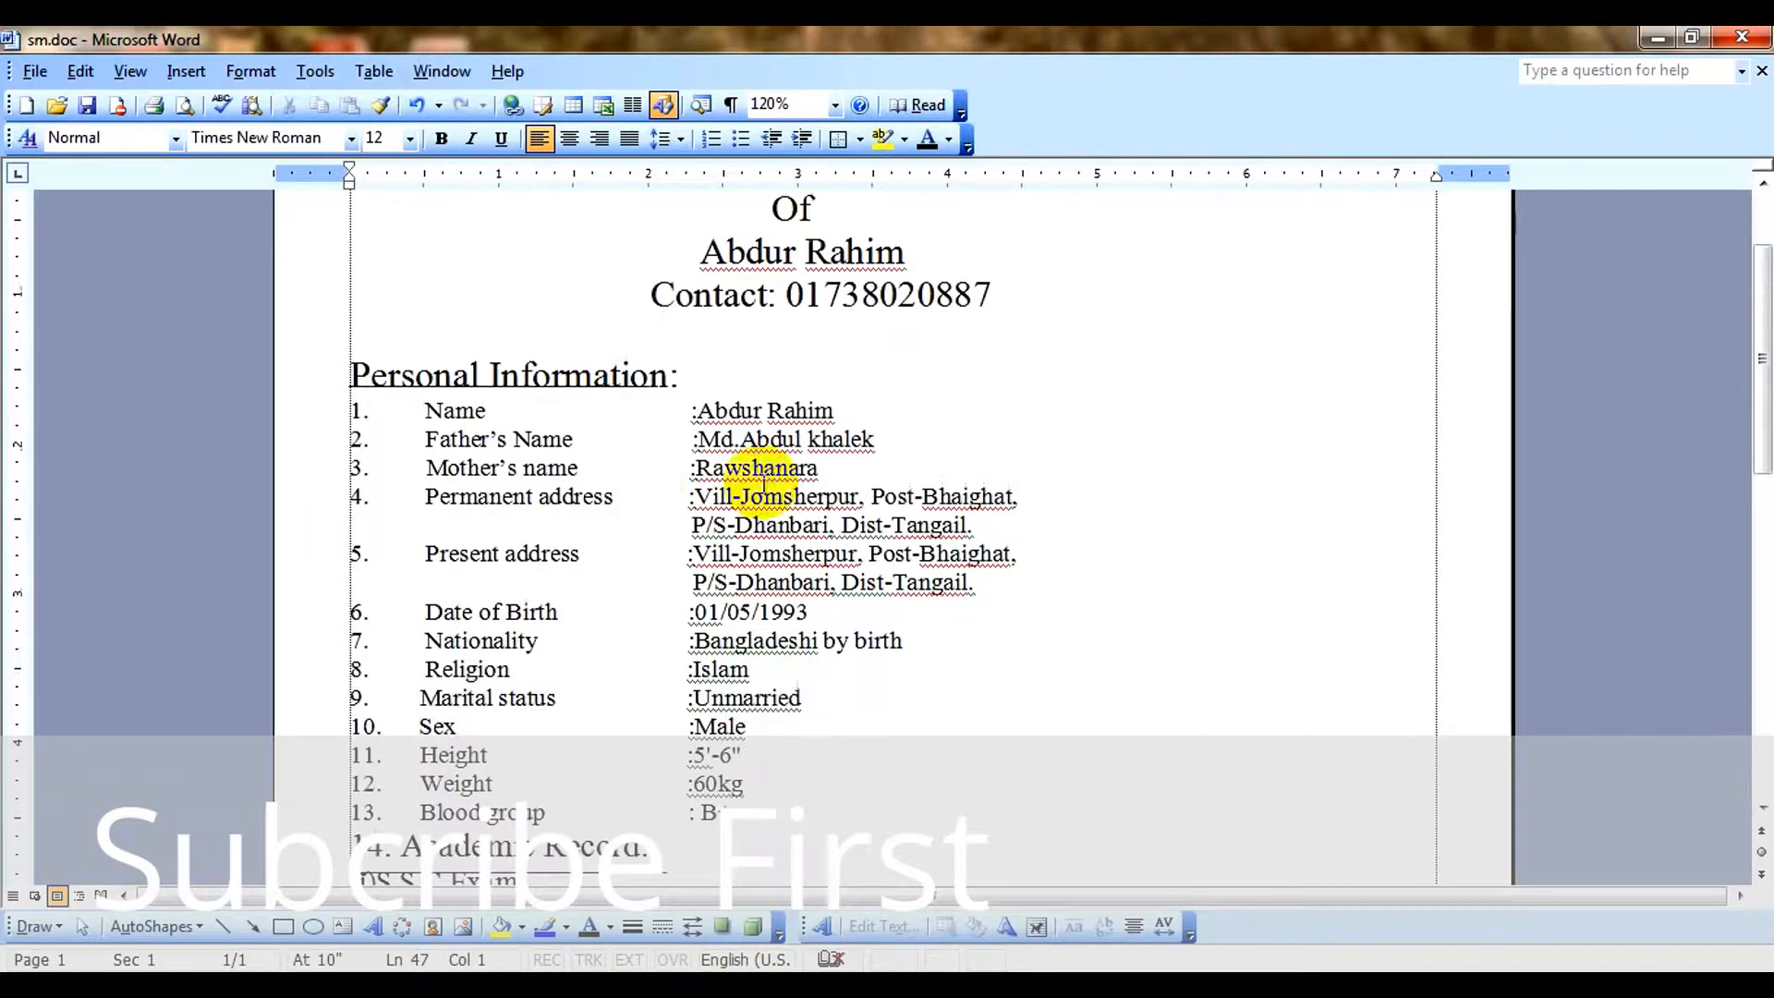
click(900, 384)
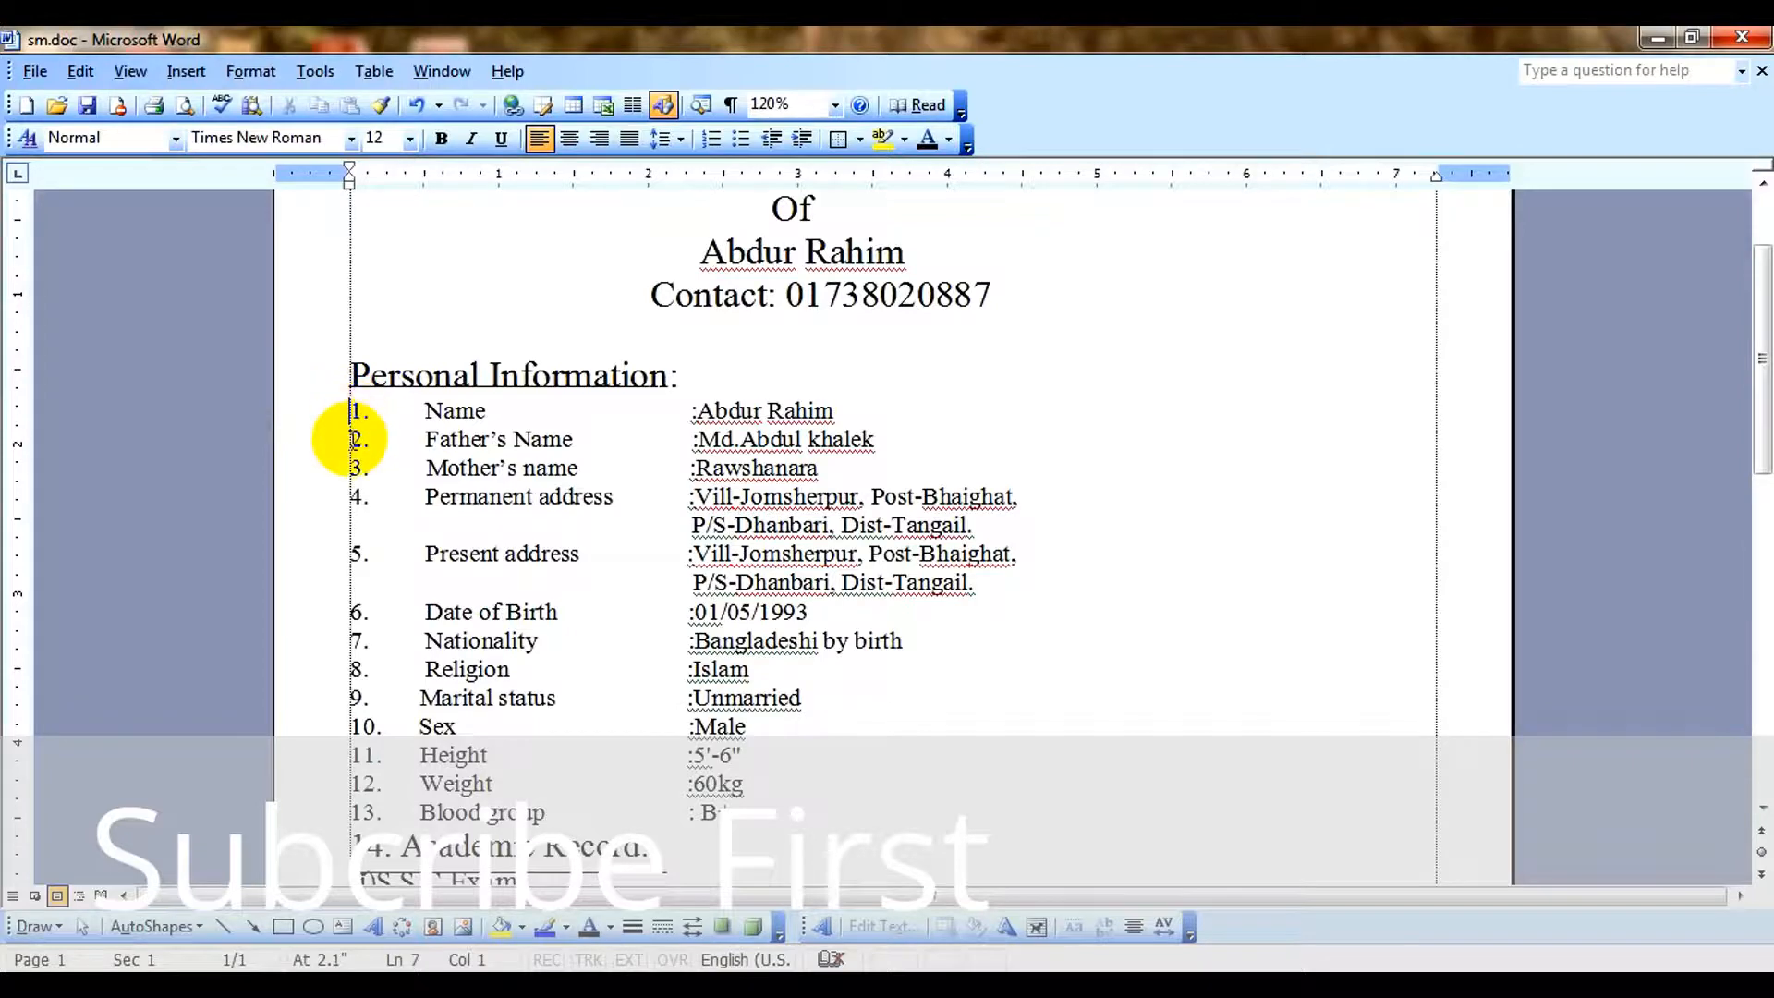
click(354, 497)
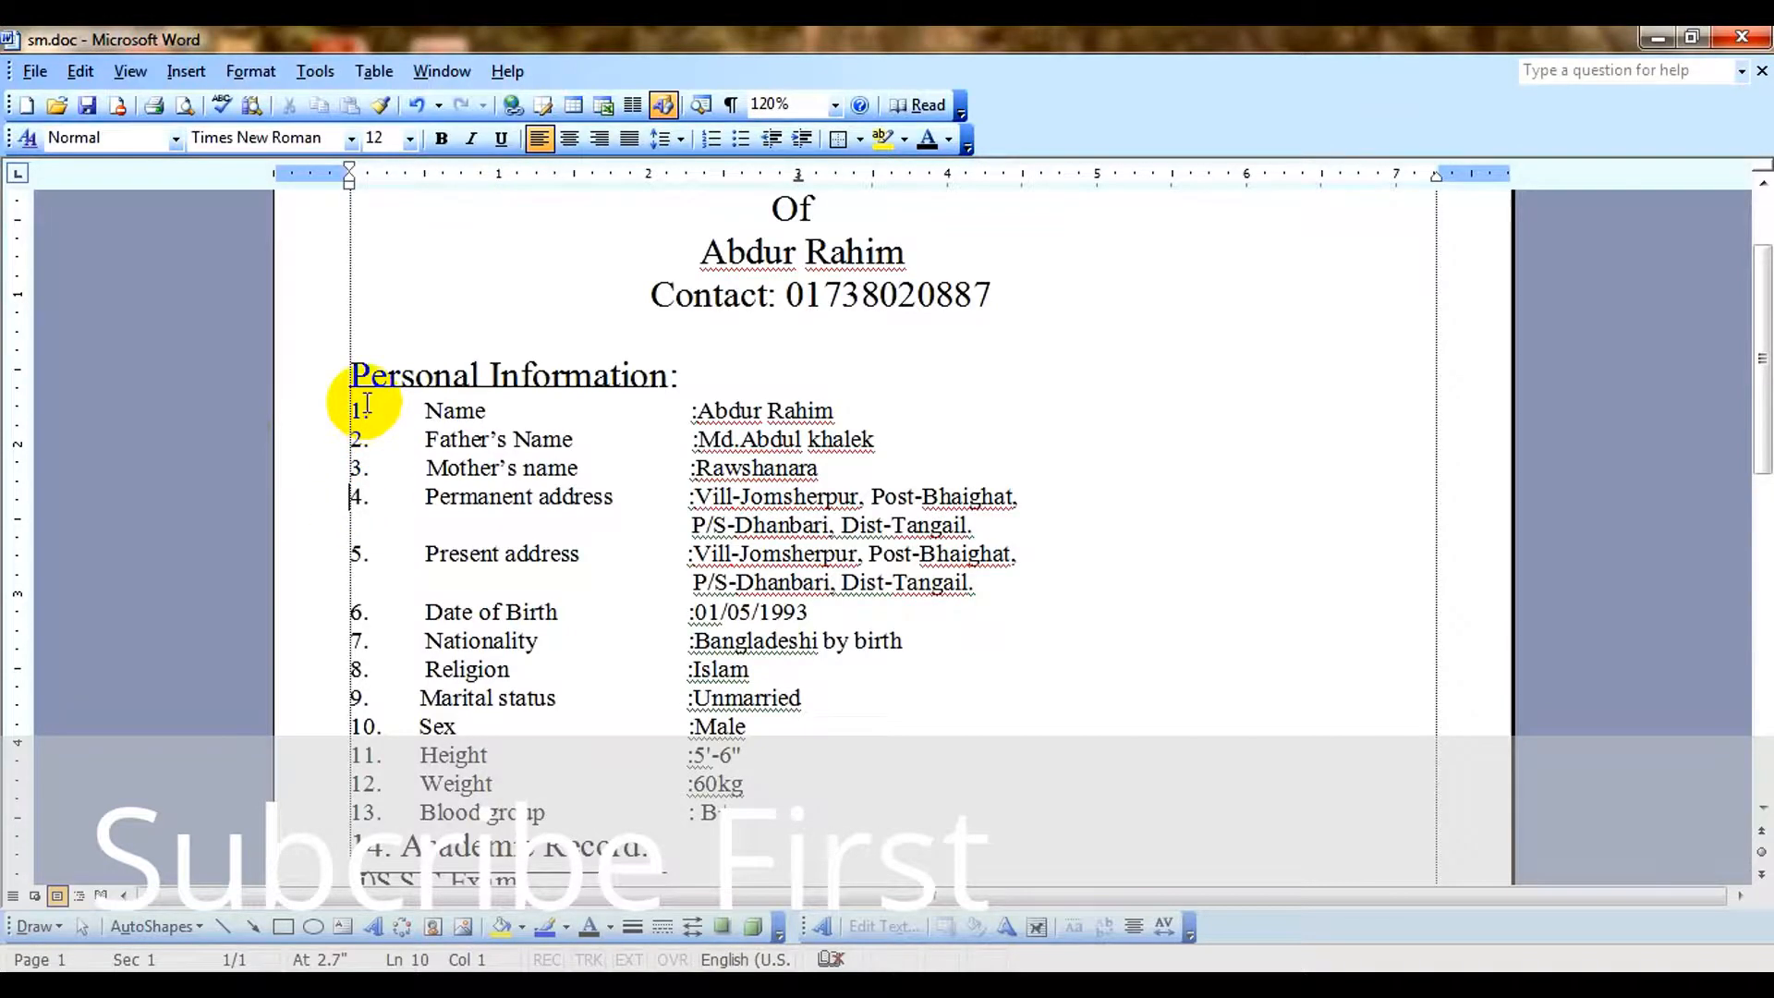
scroll(785, 518, down, 10)
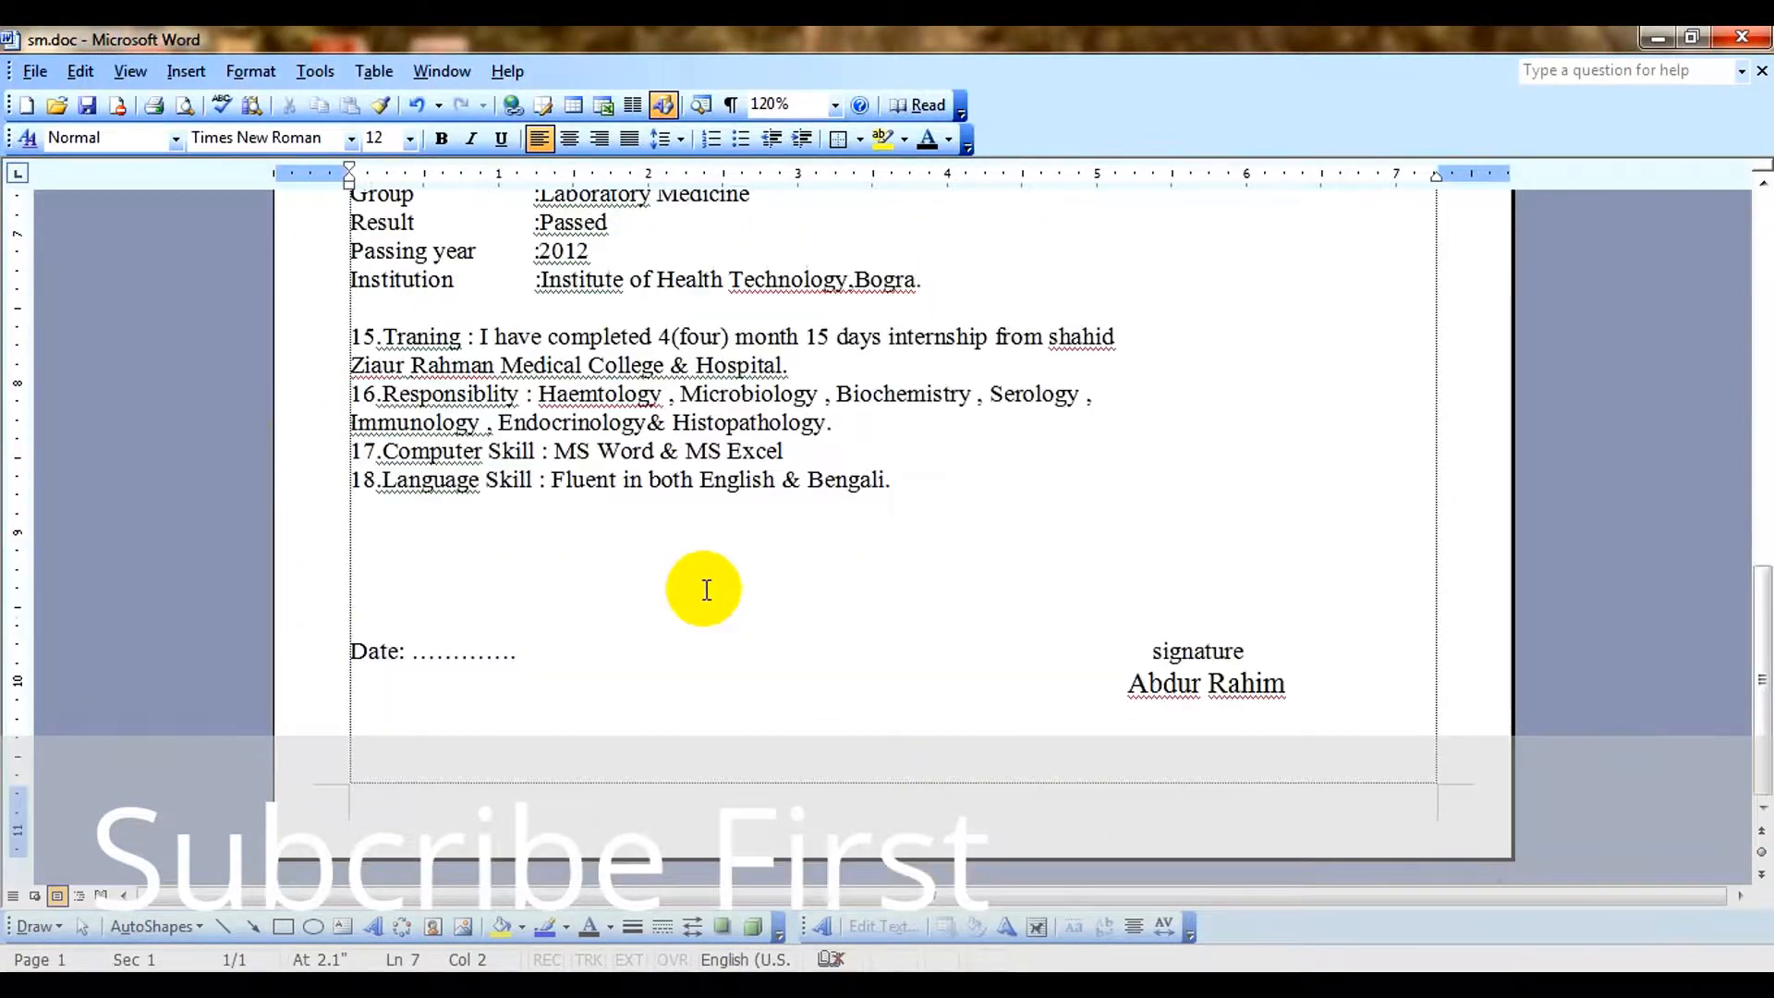
Start a new page after the signature block and apply the 1., 2., 3. numbered list format there.
click(1362, 728)
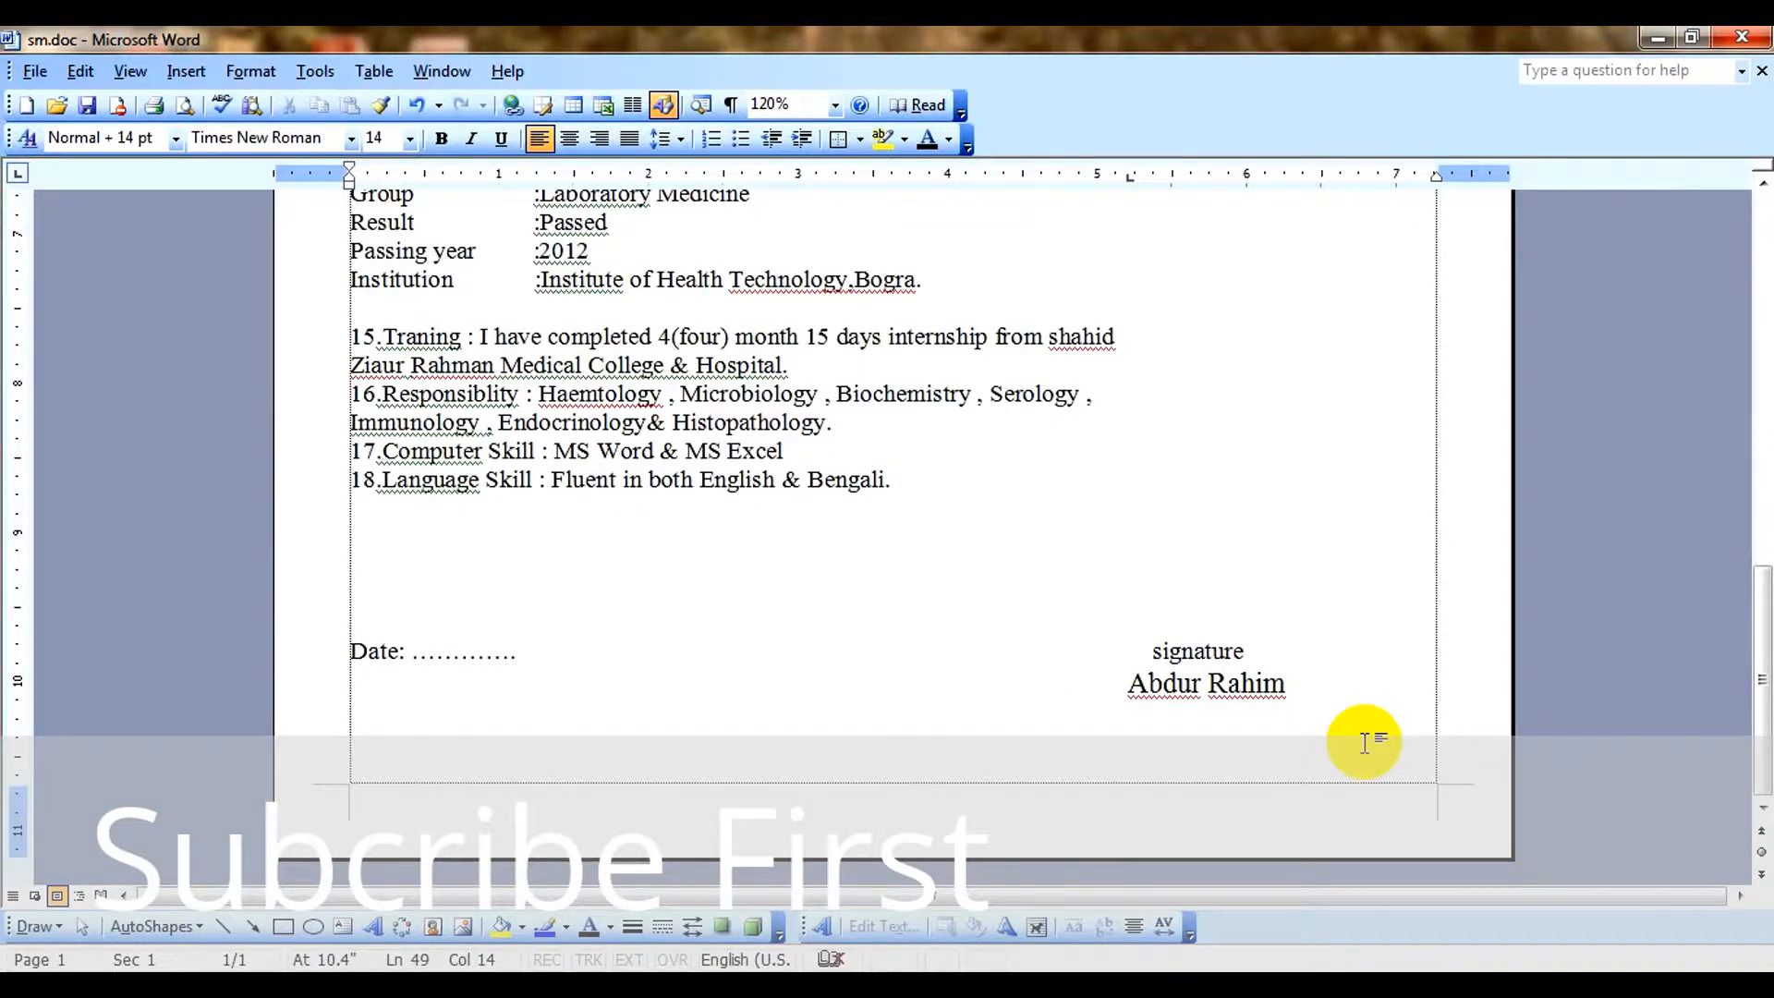
key(ctrl+Return)
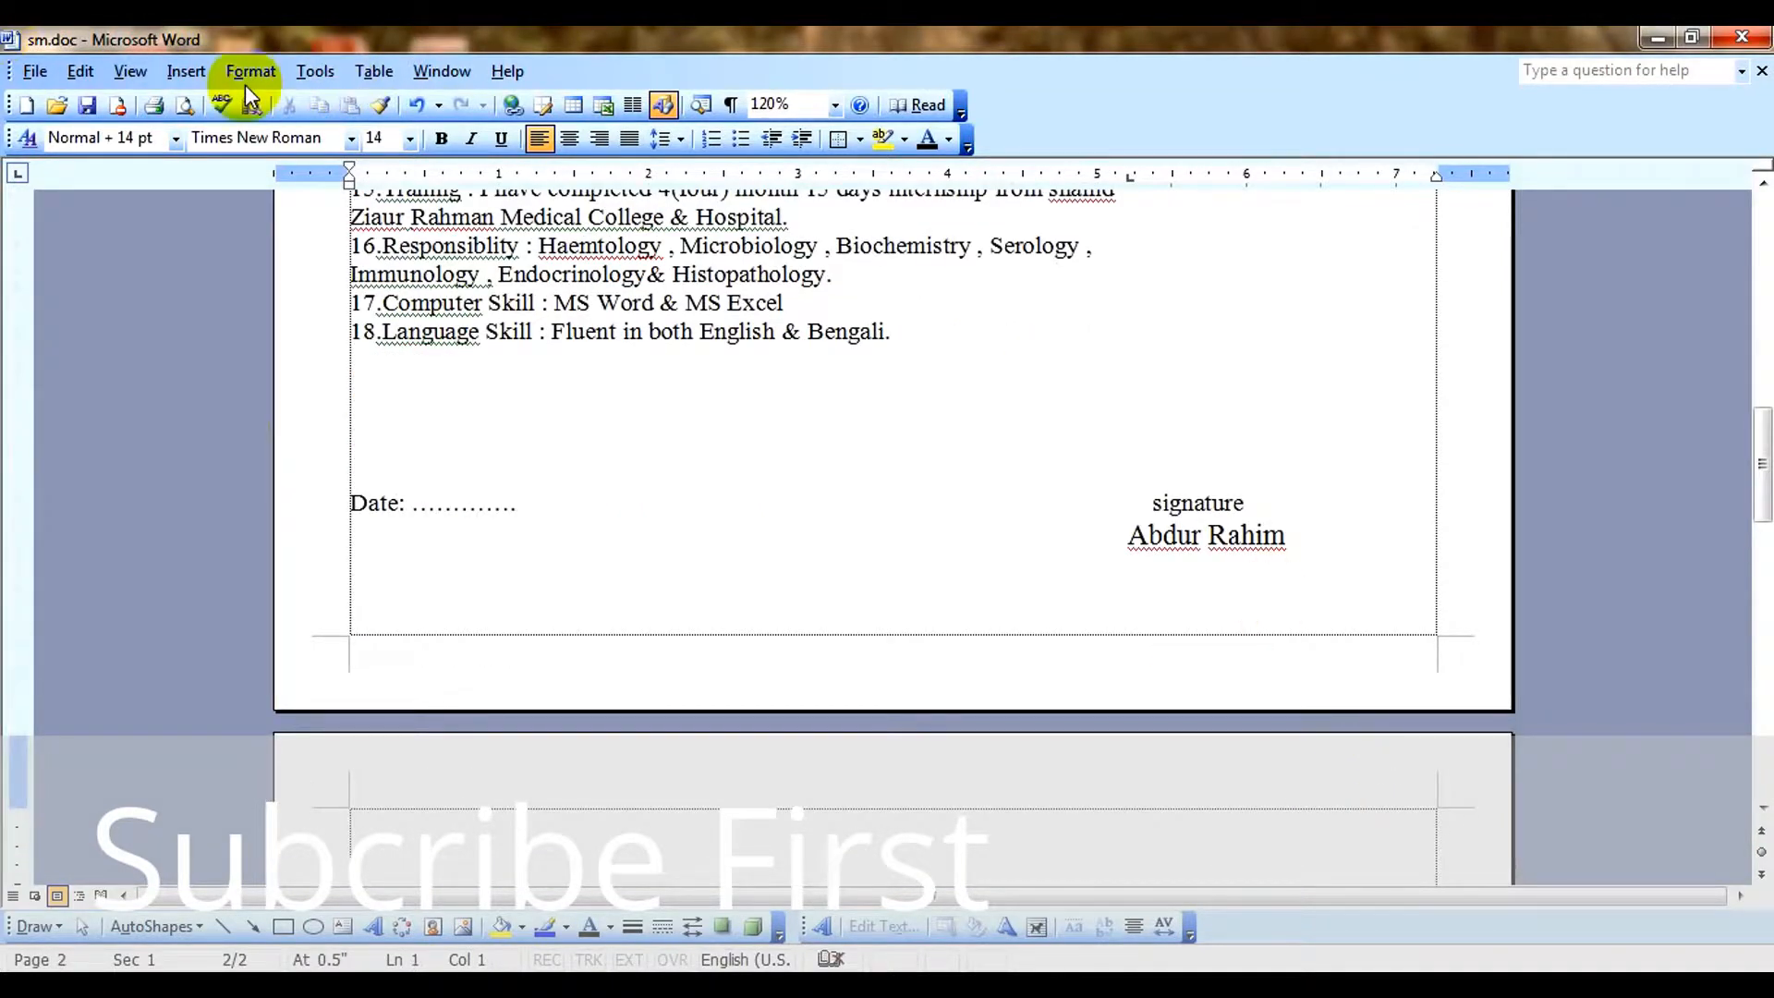
click(242, 78)
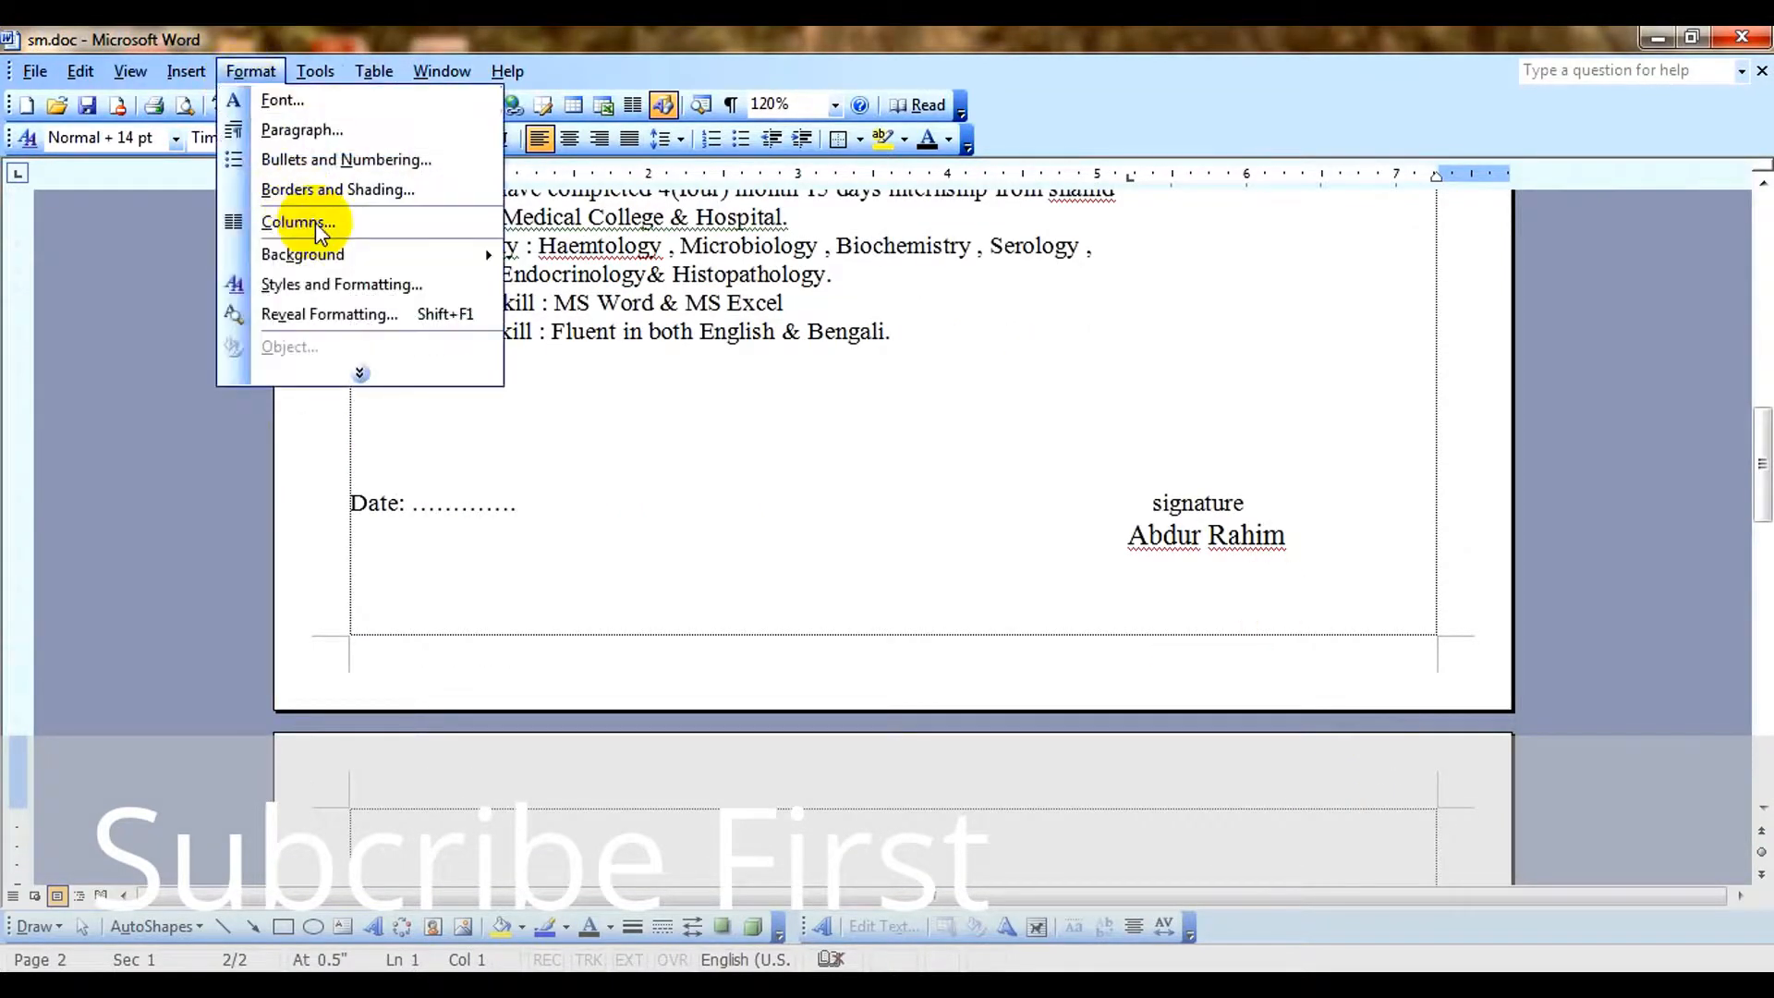
click(360, 375)
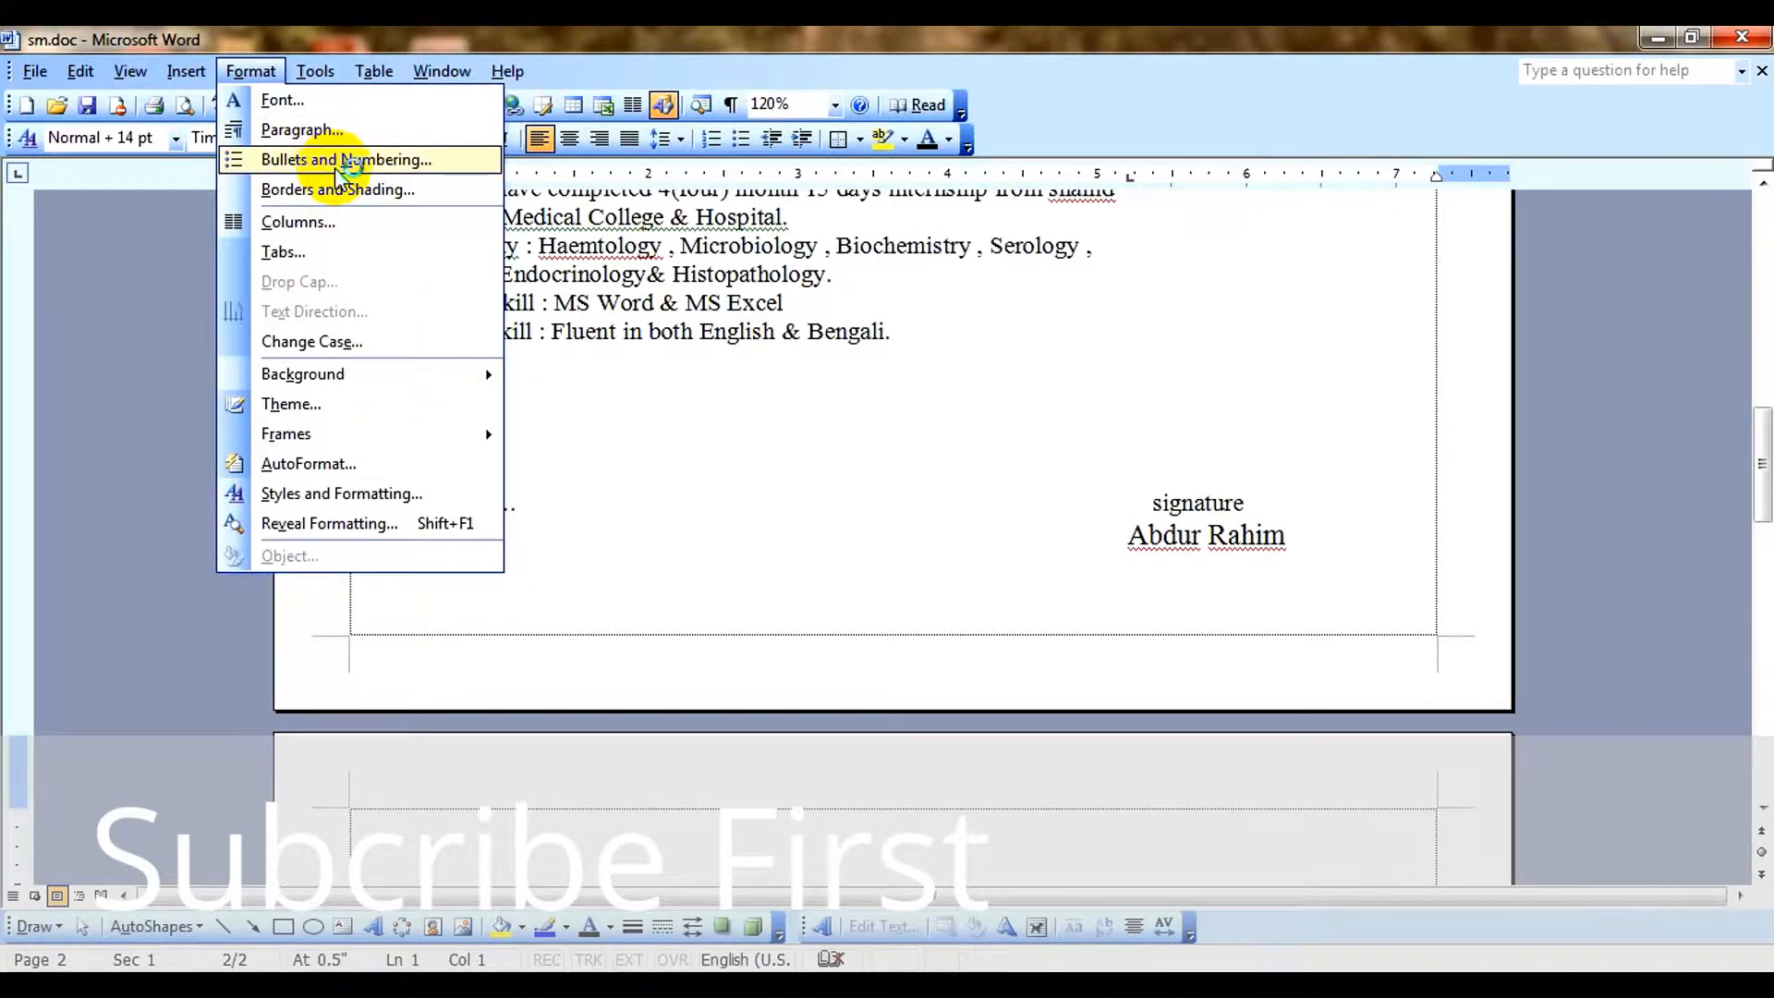
click(343, 161)
click(733, 306)
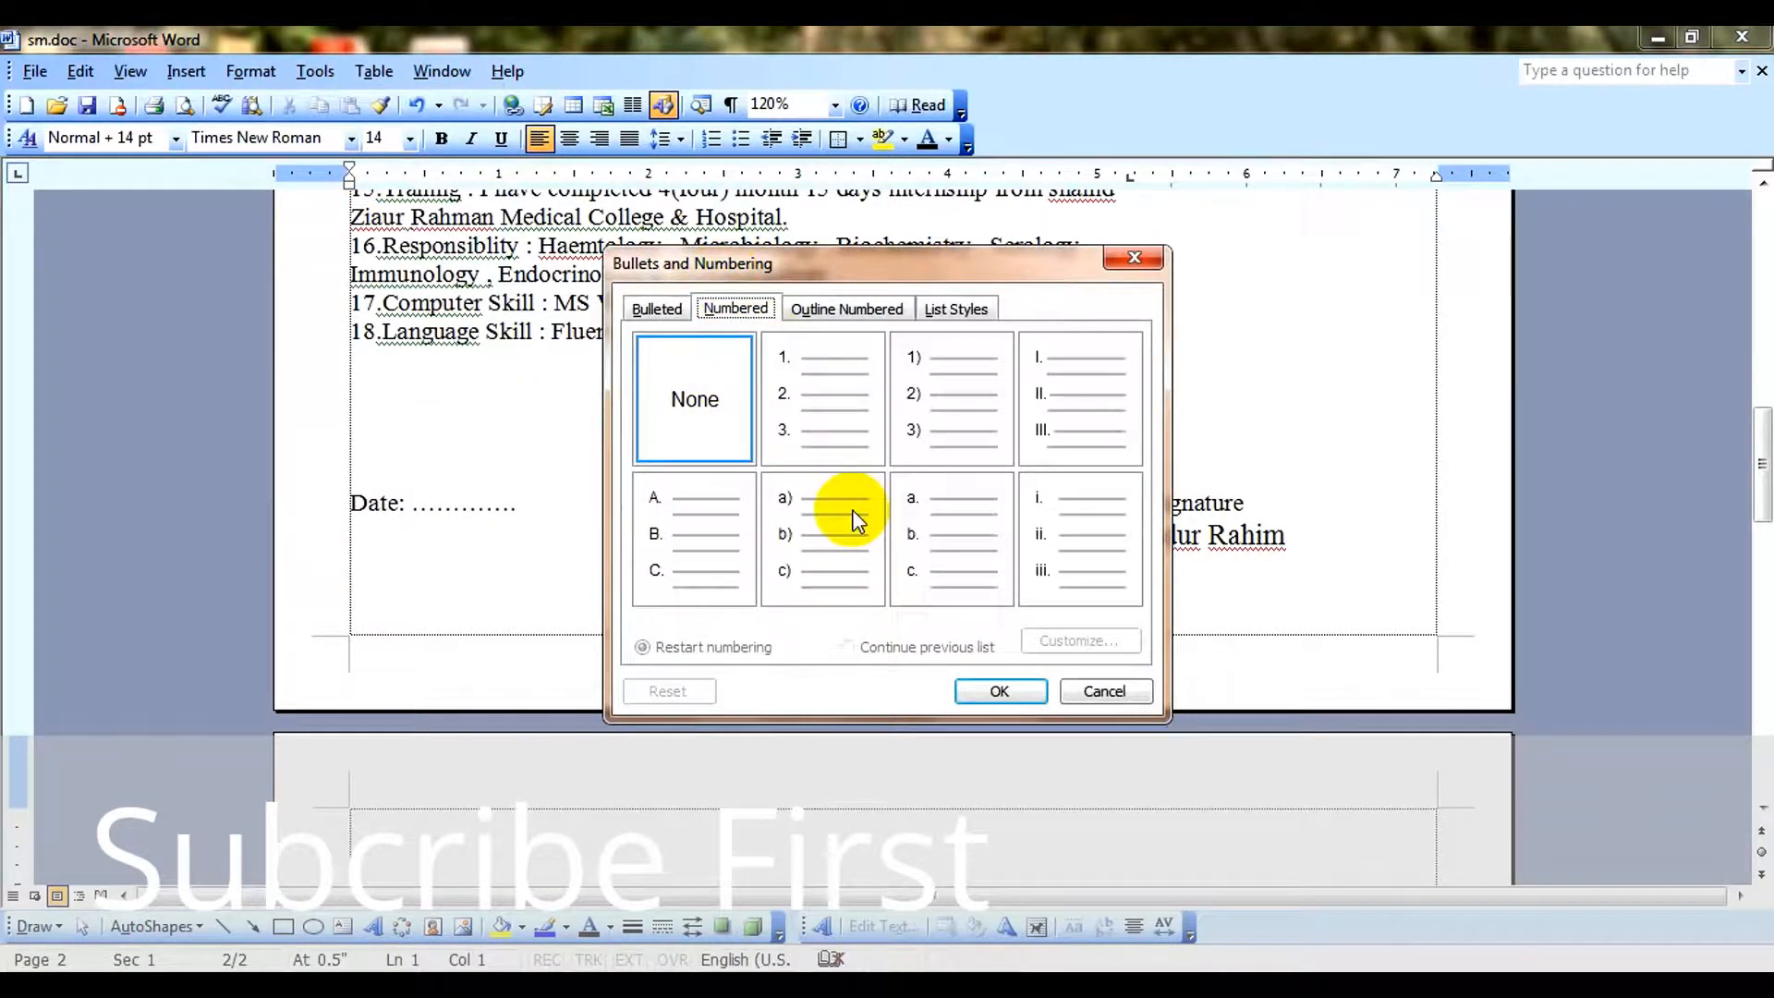
click(804, 393)
click(998, 691)
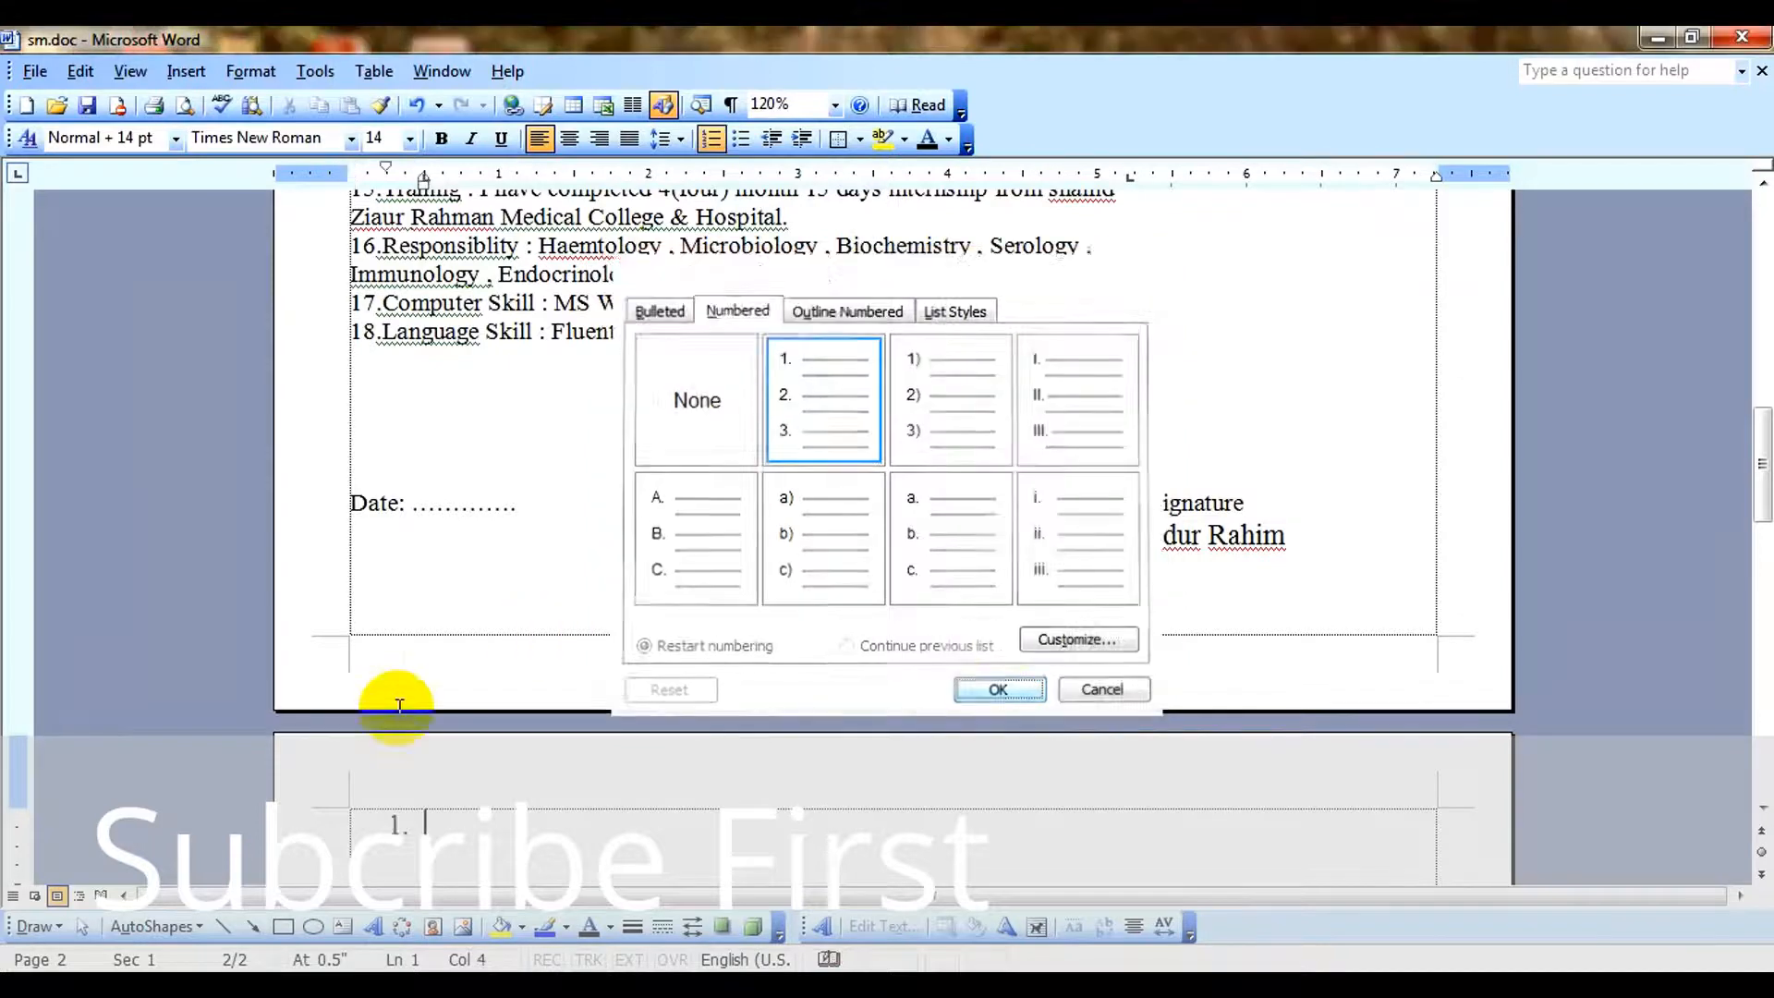
Fill the numbered list with the sample items dkjhg.kdljsd, kdsnfkldjf, vlkd, dfdf and dfdf, leaving an empty sixth item.
scroll(399, 705, down, 2)
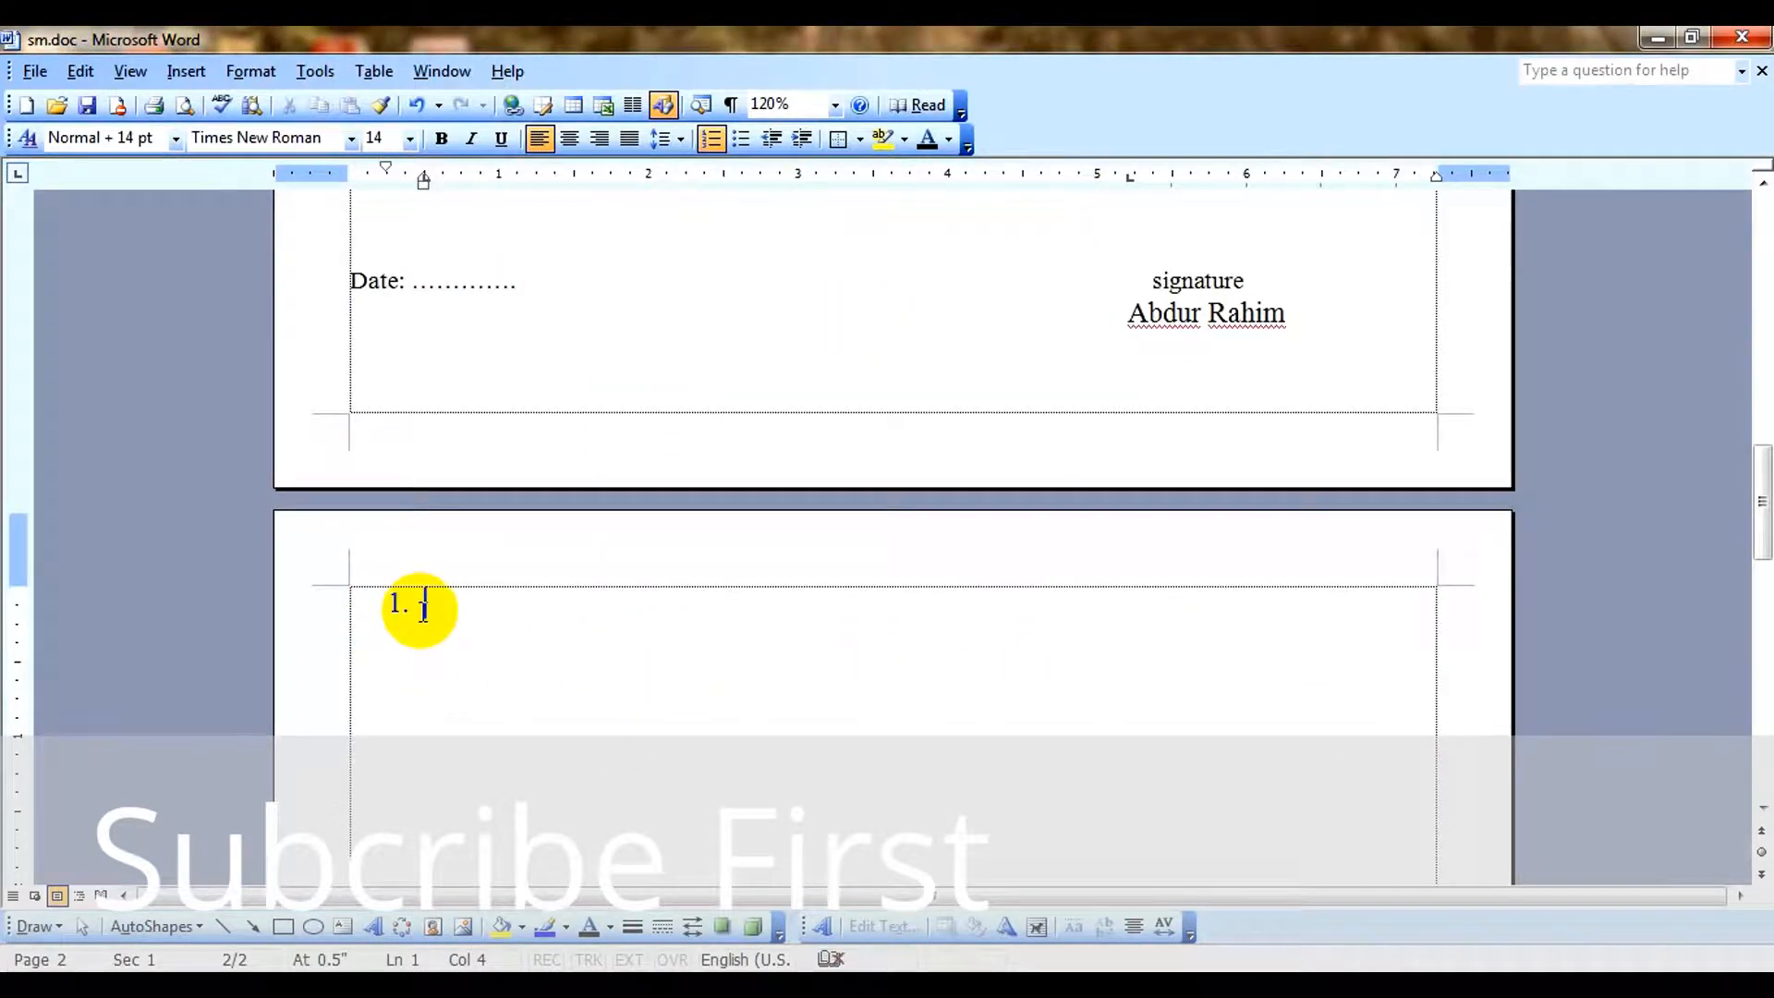
text(dkjhg.kdljsd)
key(Return)
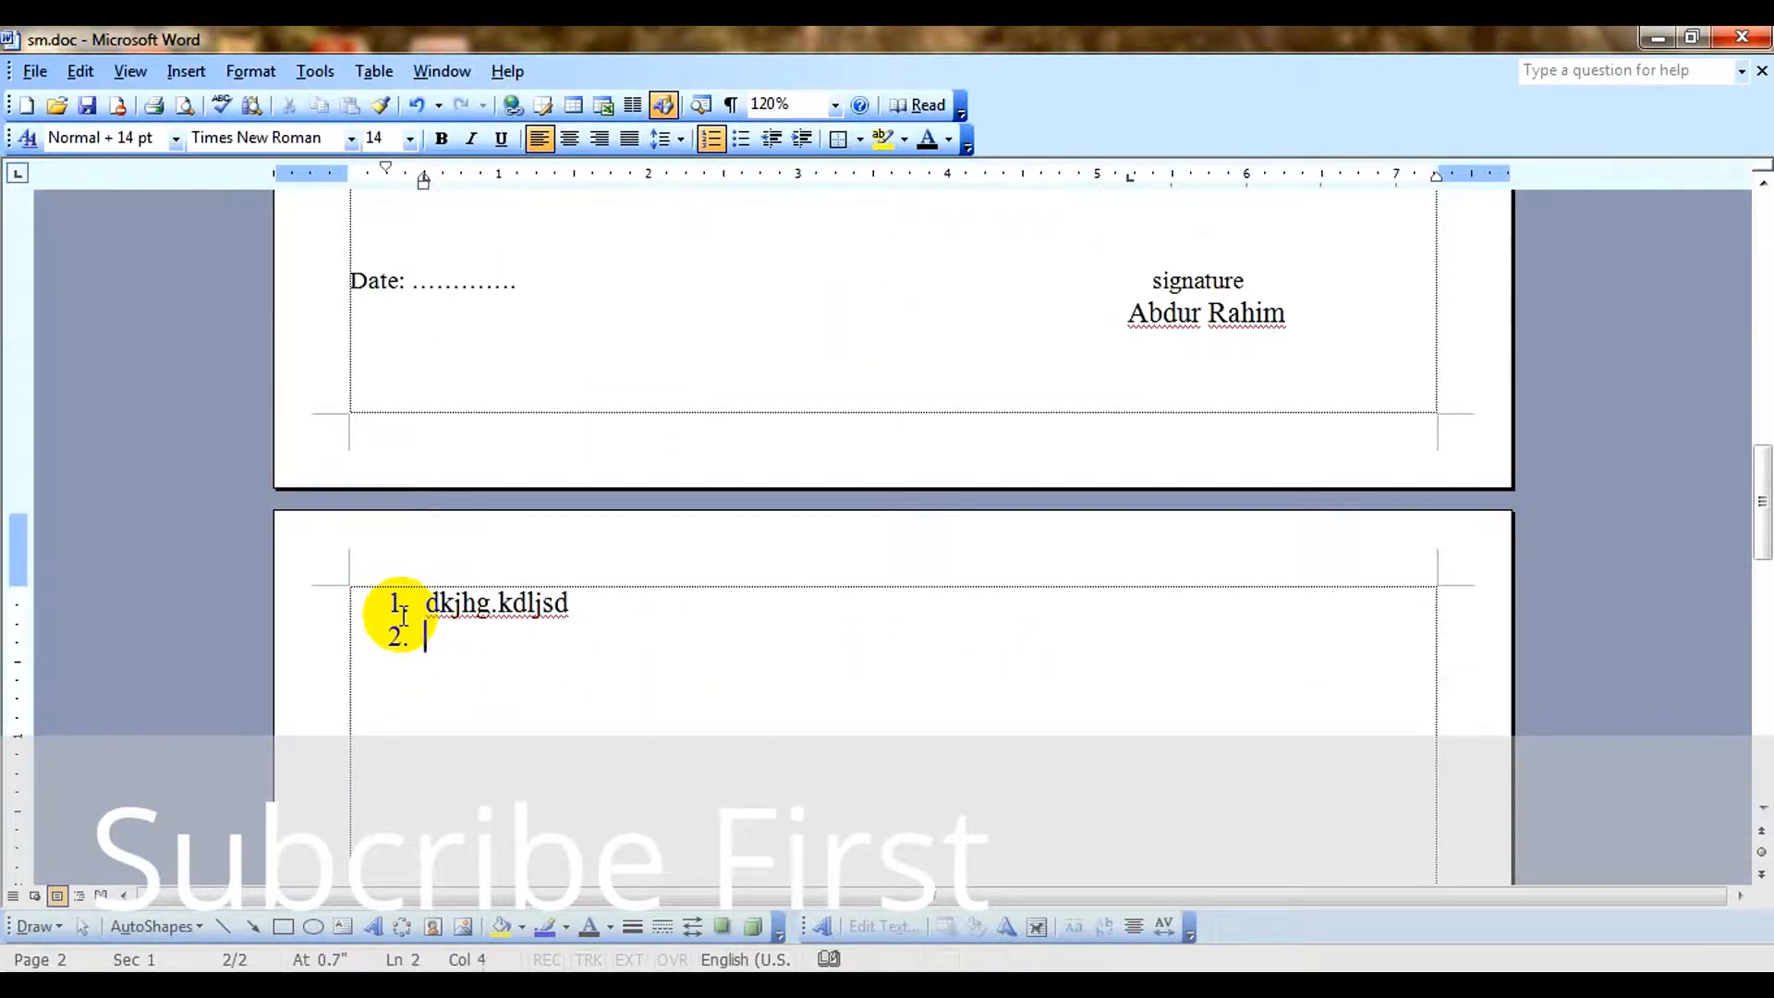
text(kdsnfkldjf)
key(Return)
text(vlkd)
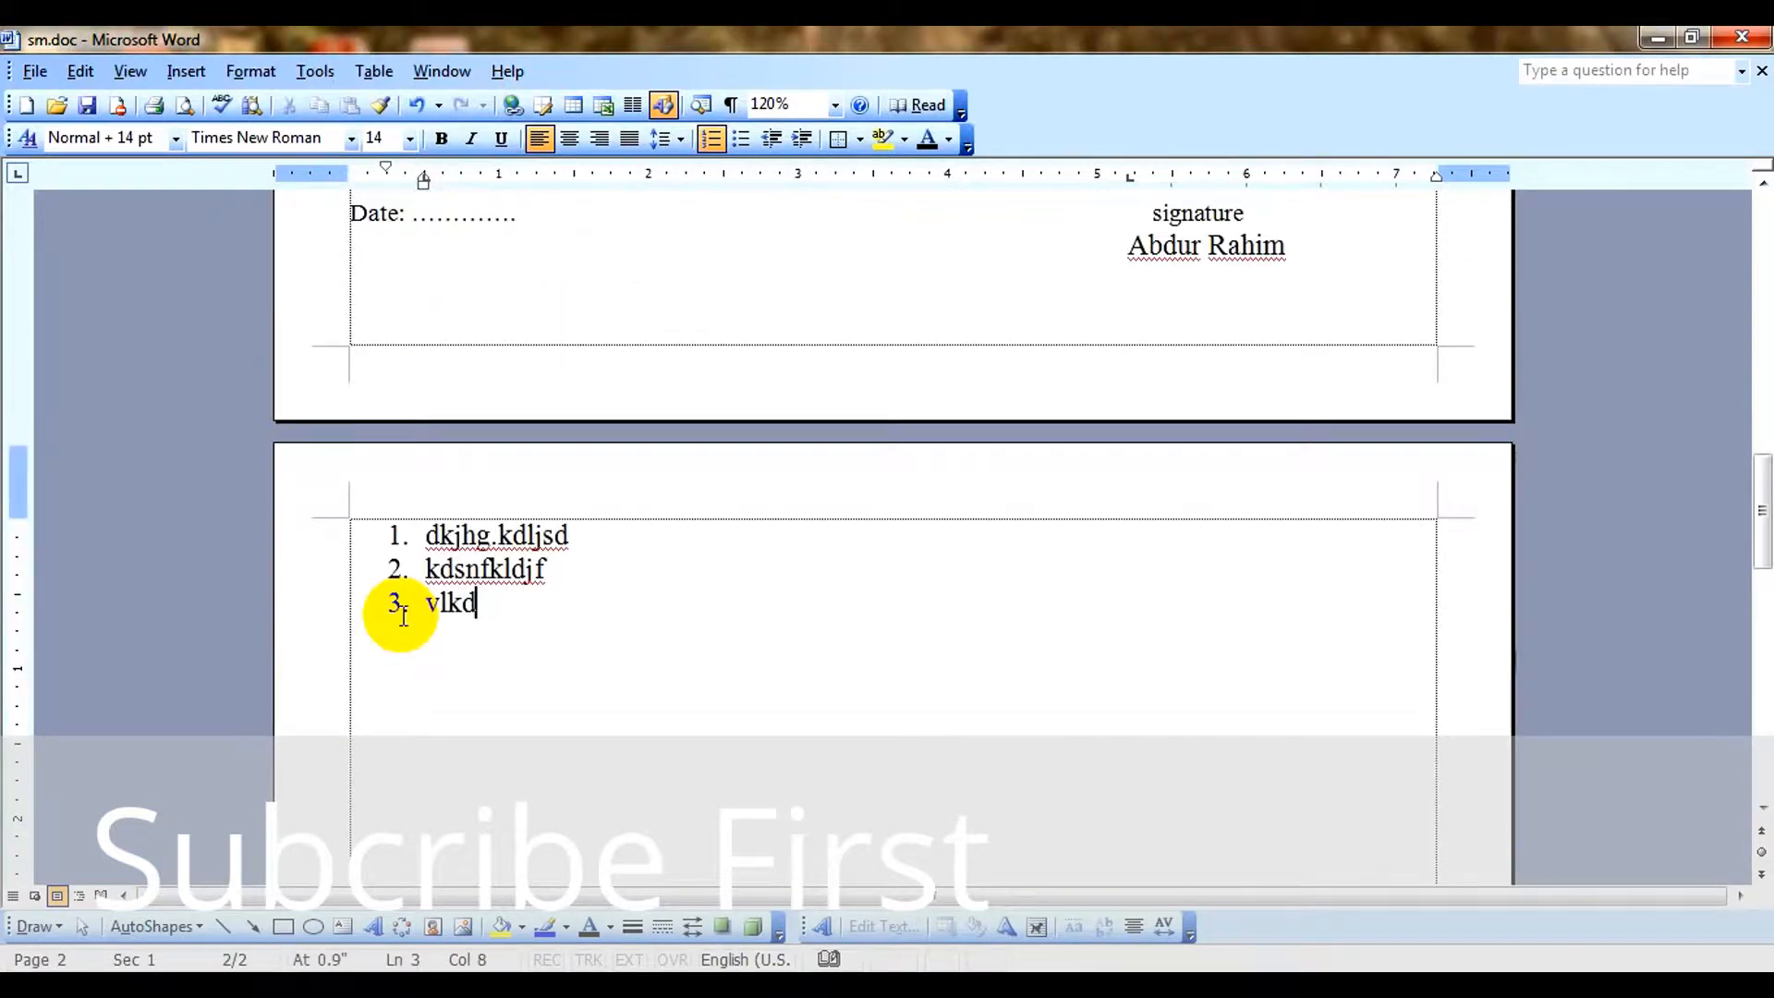
key(Return)
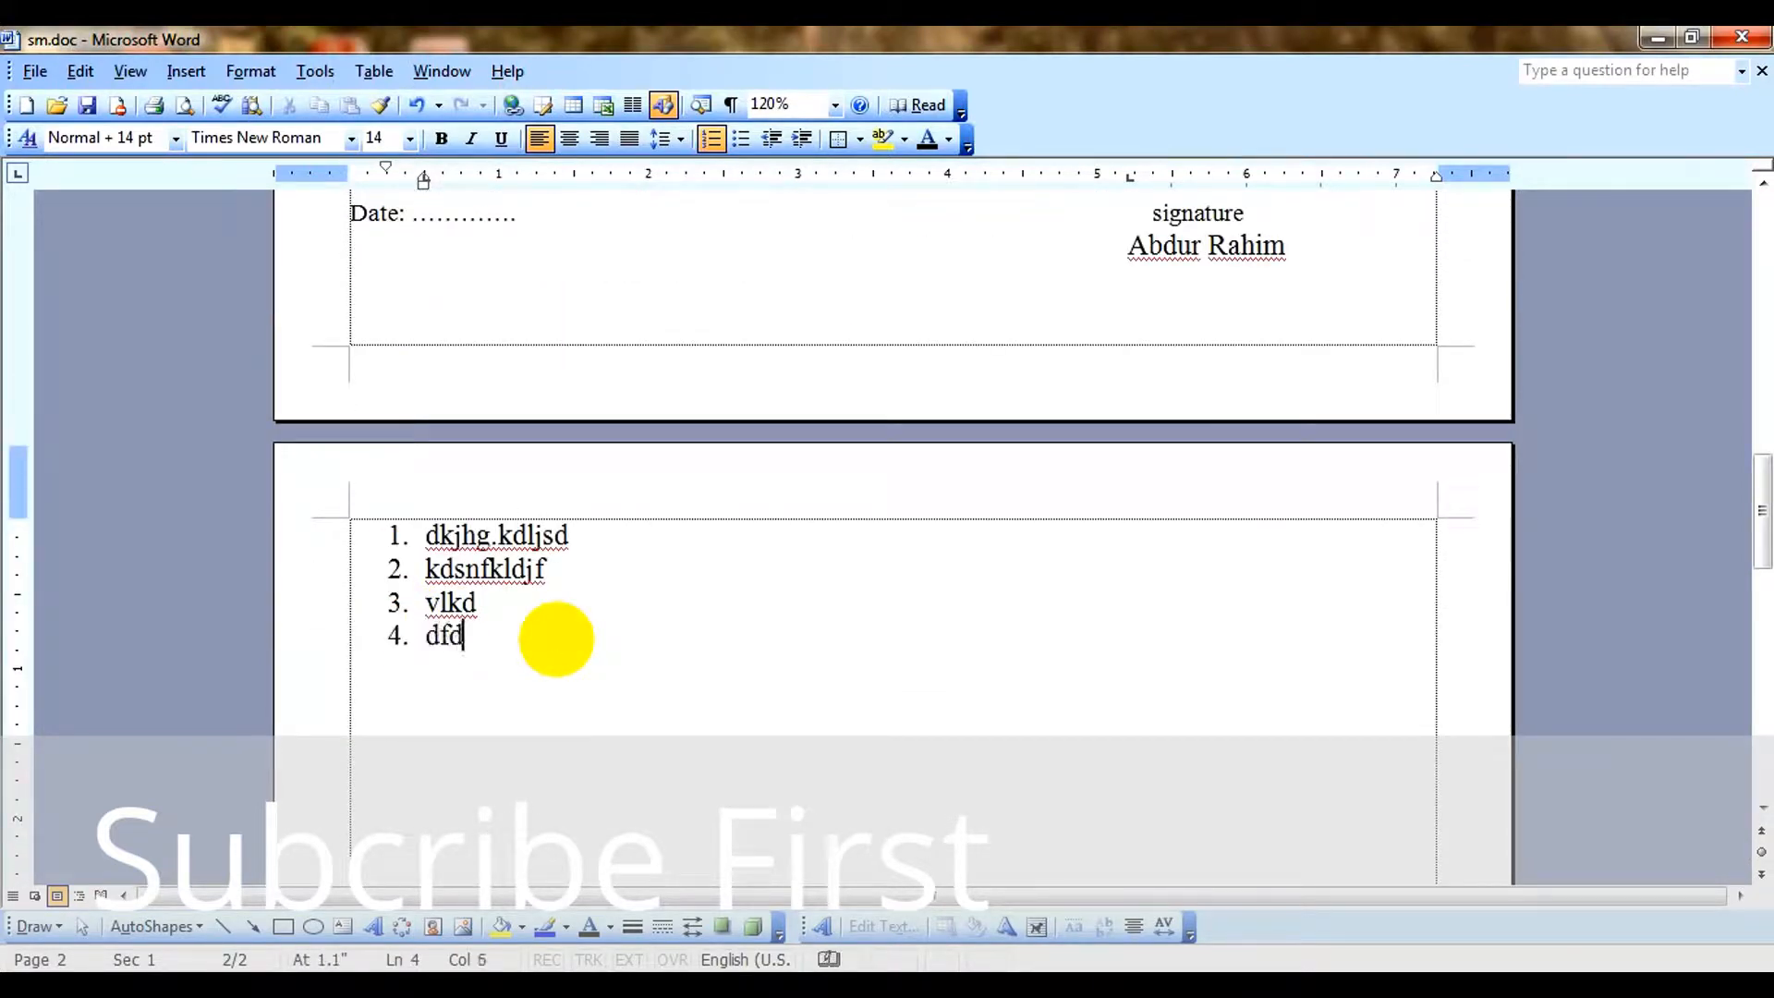
text(dfdf)
key(Return)
key(Return)
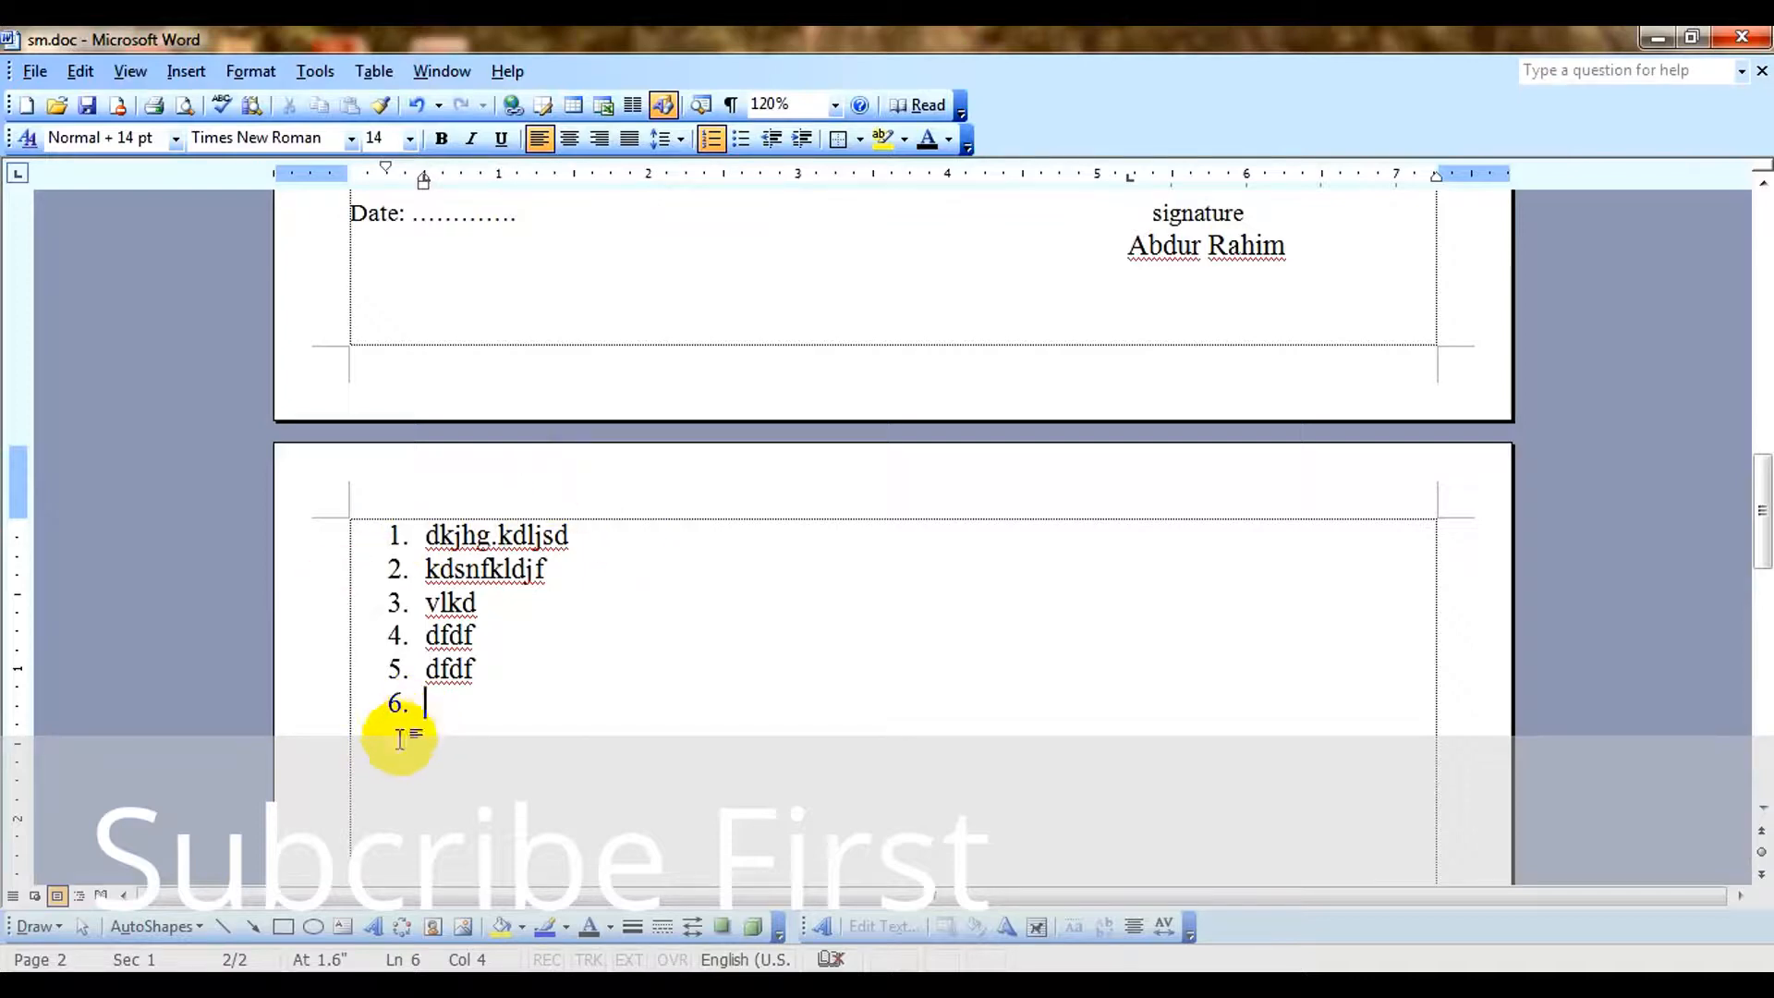
Return to the numbered personal information entries on the first page of the CV.
ctrl+scroll(399, 739, down, 2)
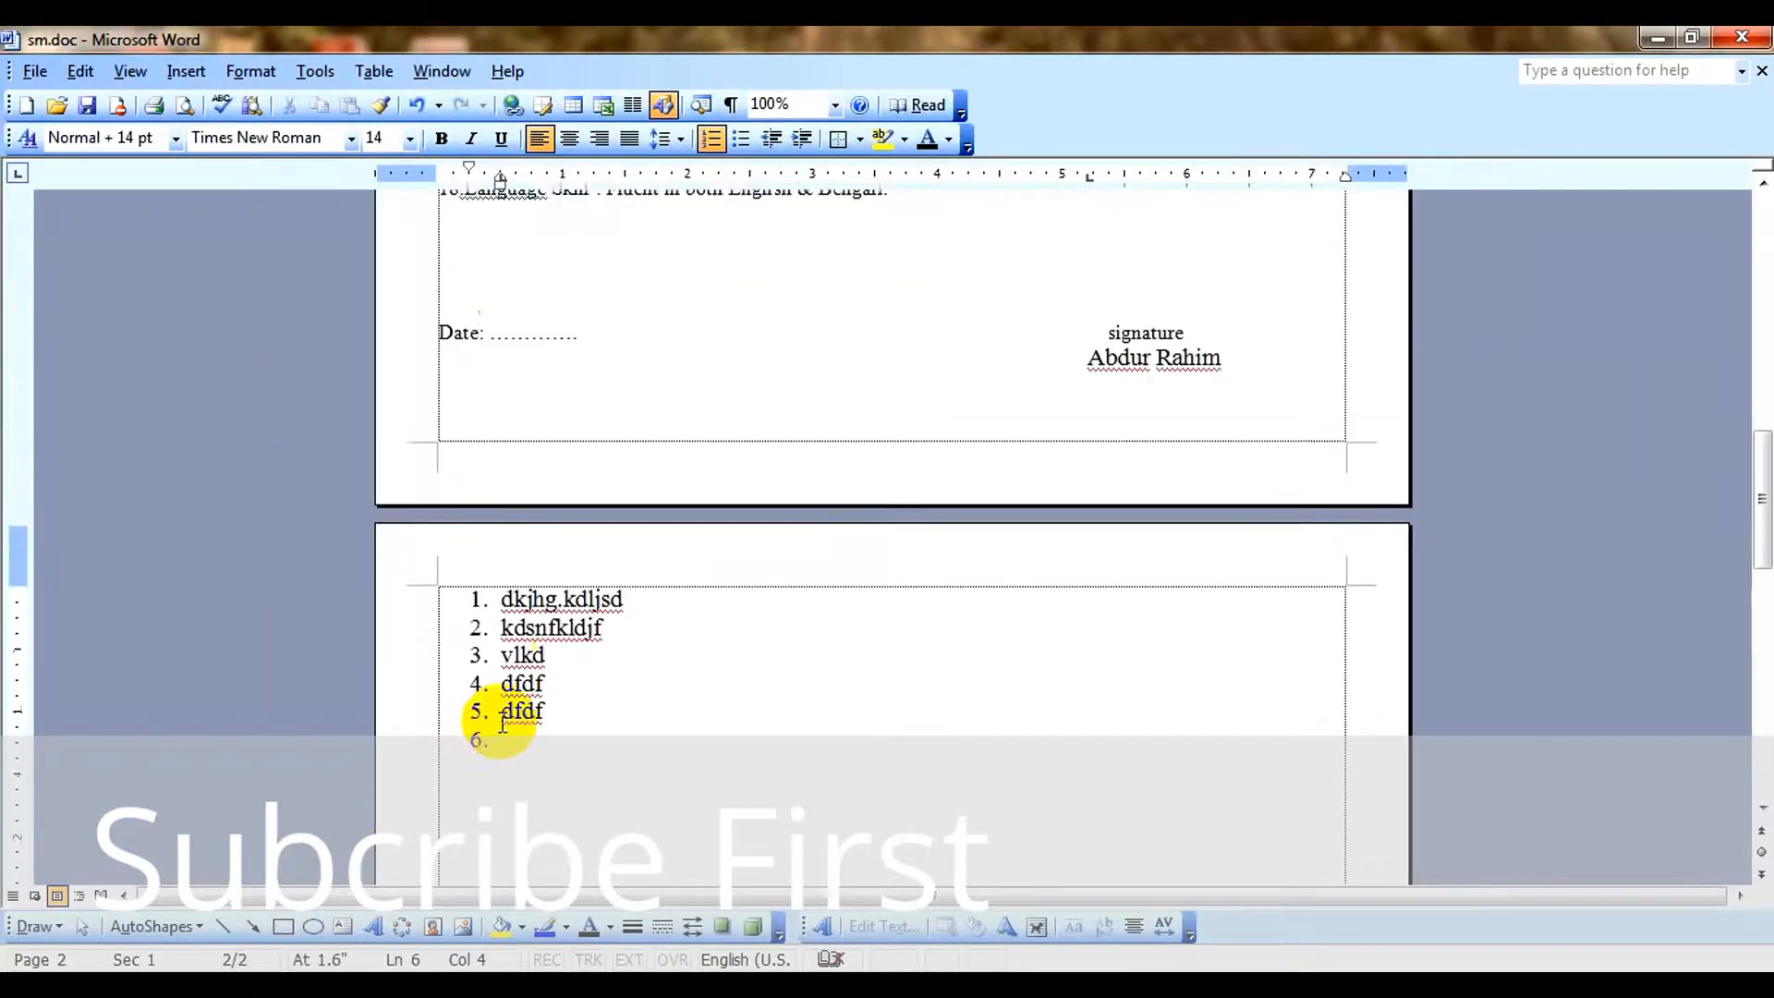
scroll(499, 713, up, 5)
ctrl+scroll(348, 555, up, 3)
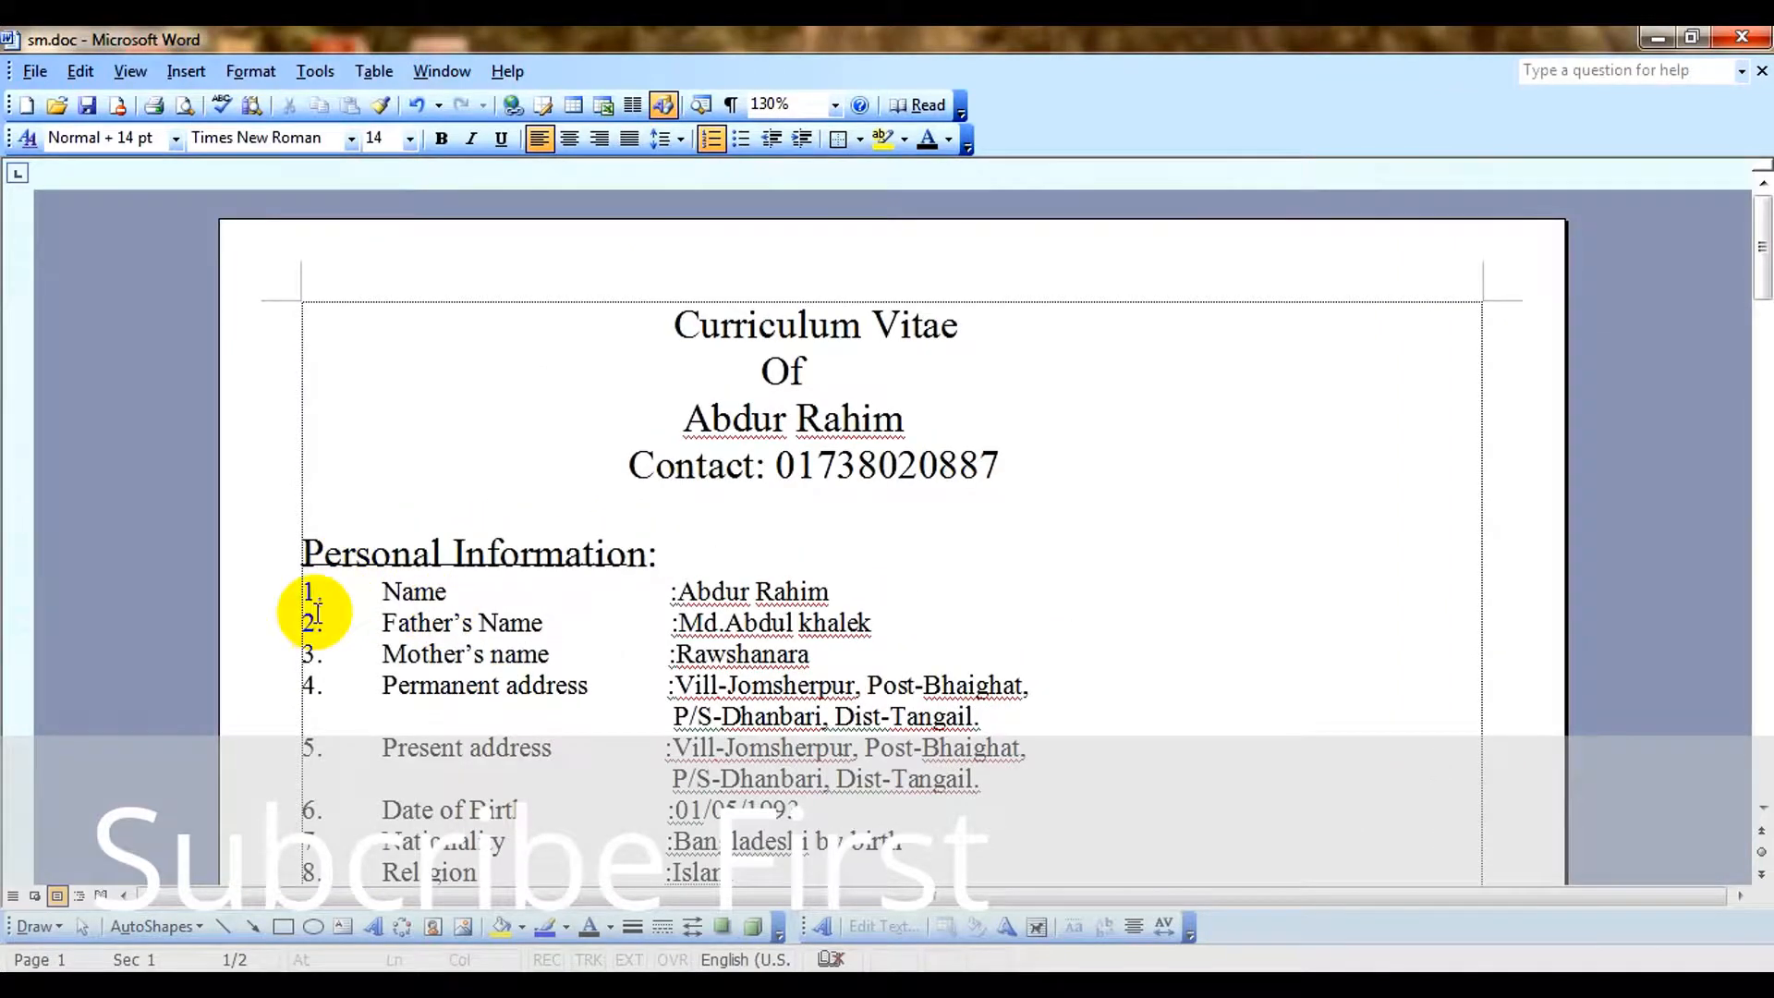
Compare the numbering of the personal information entries with the sample numbered list on the second page, and review the formatting commands.
click(312, 620)
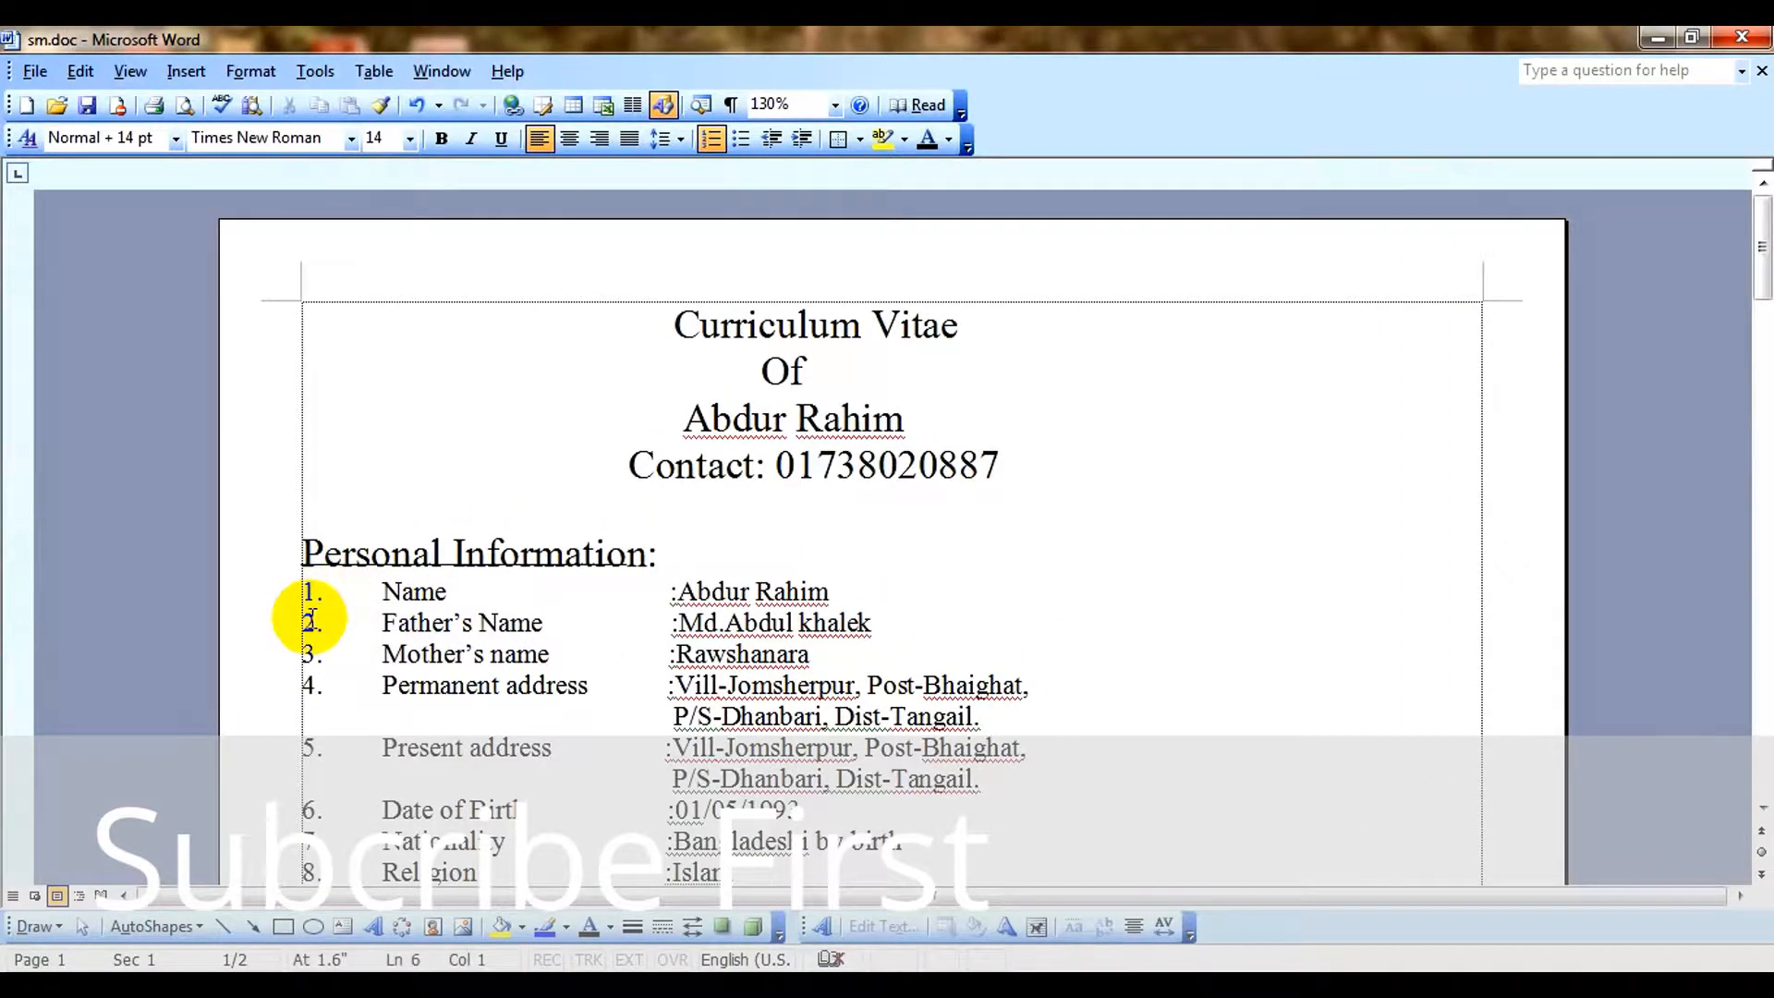
scroll(416, 693, down, 15)
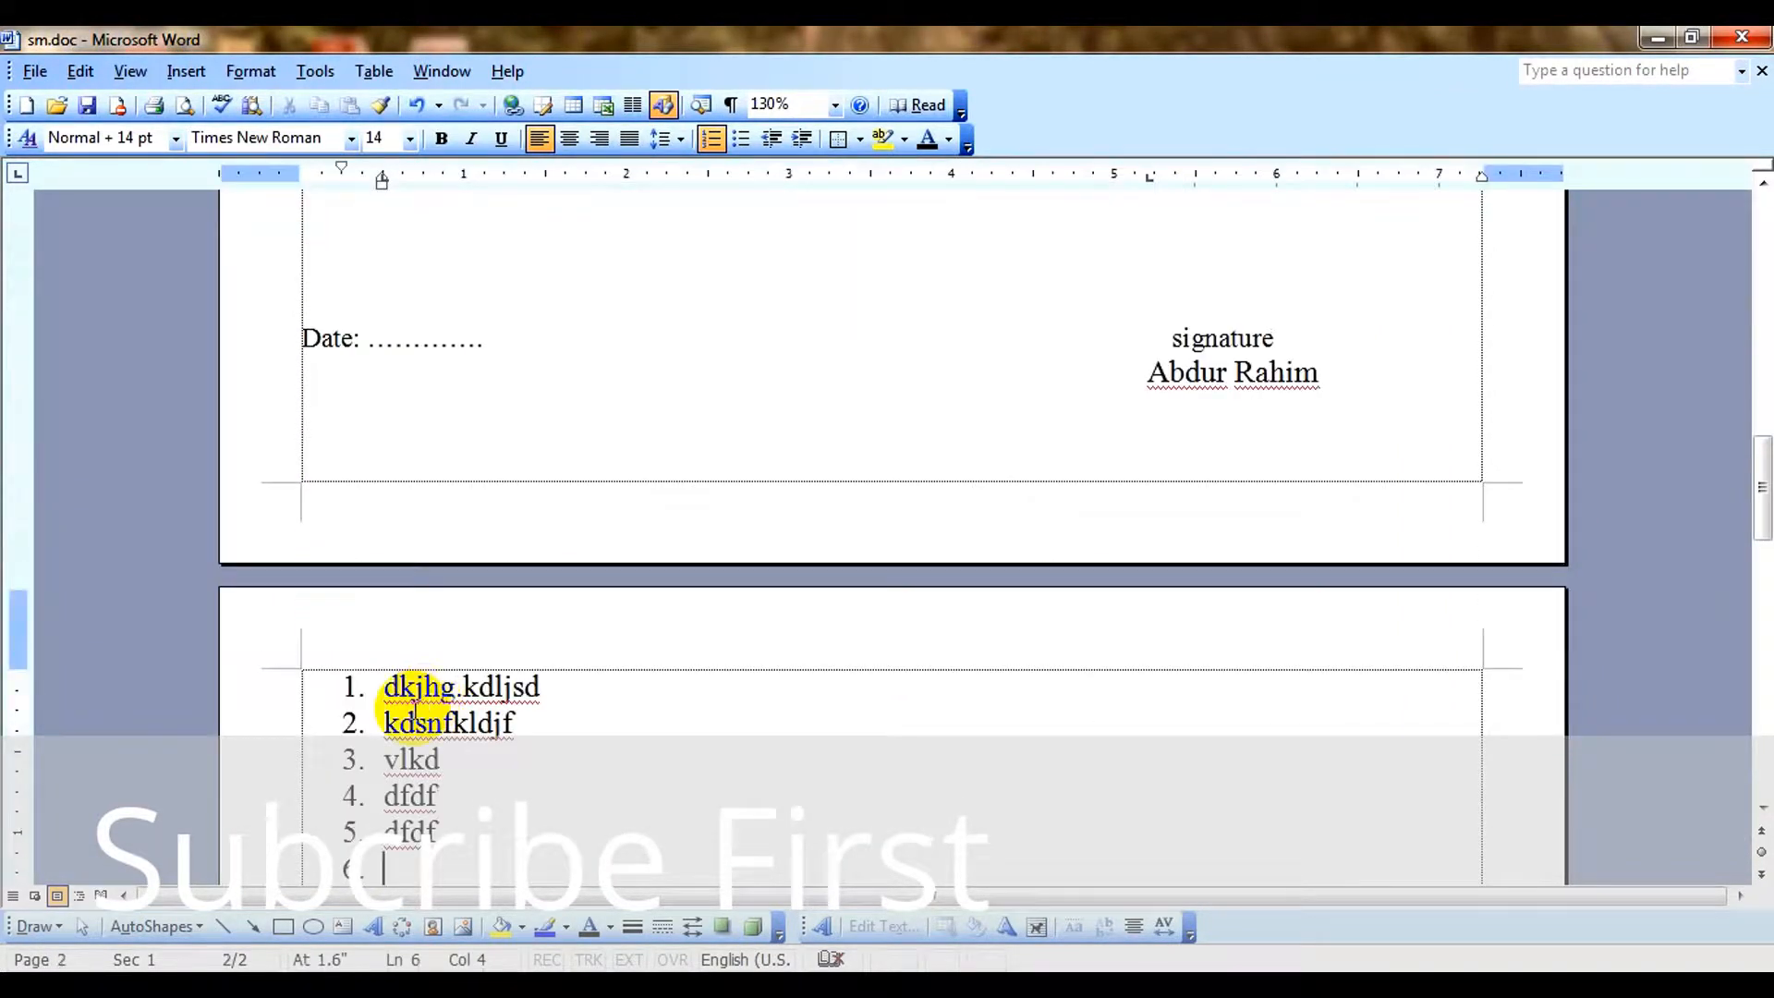
scroll(425, 702, up, 8)
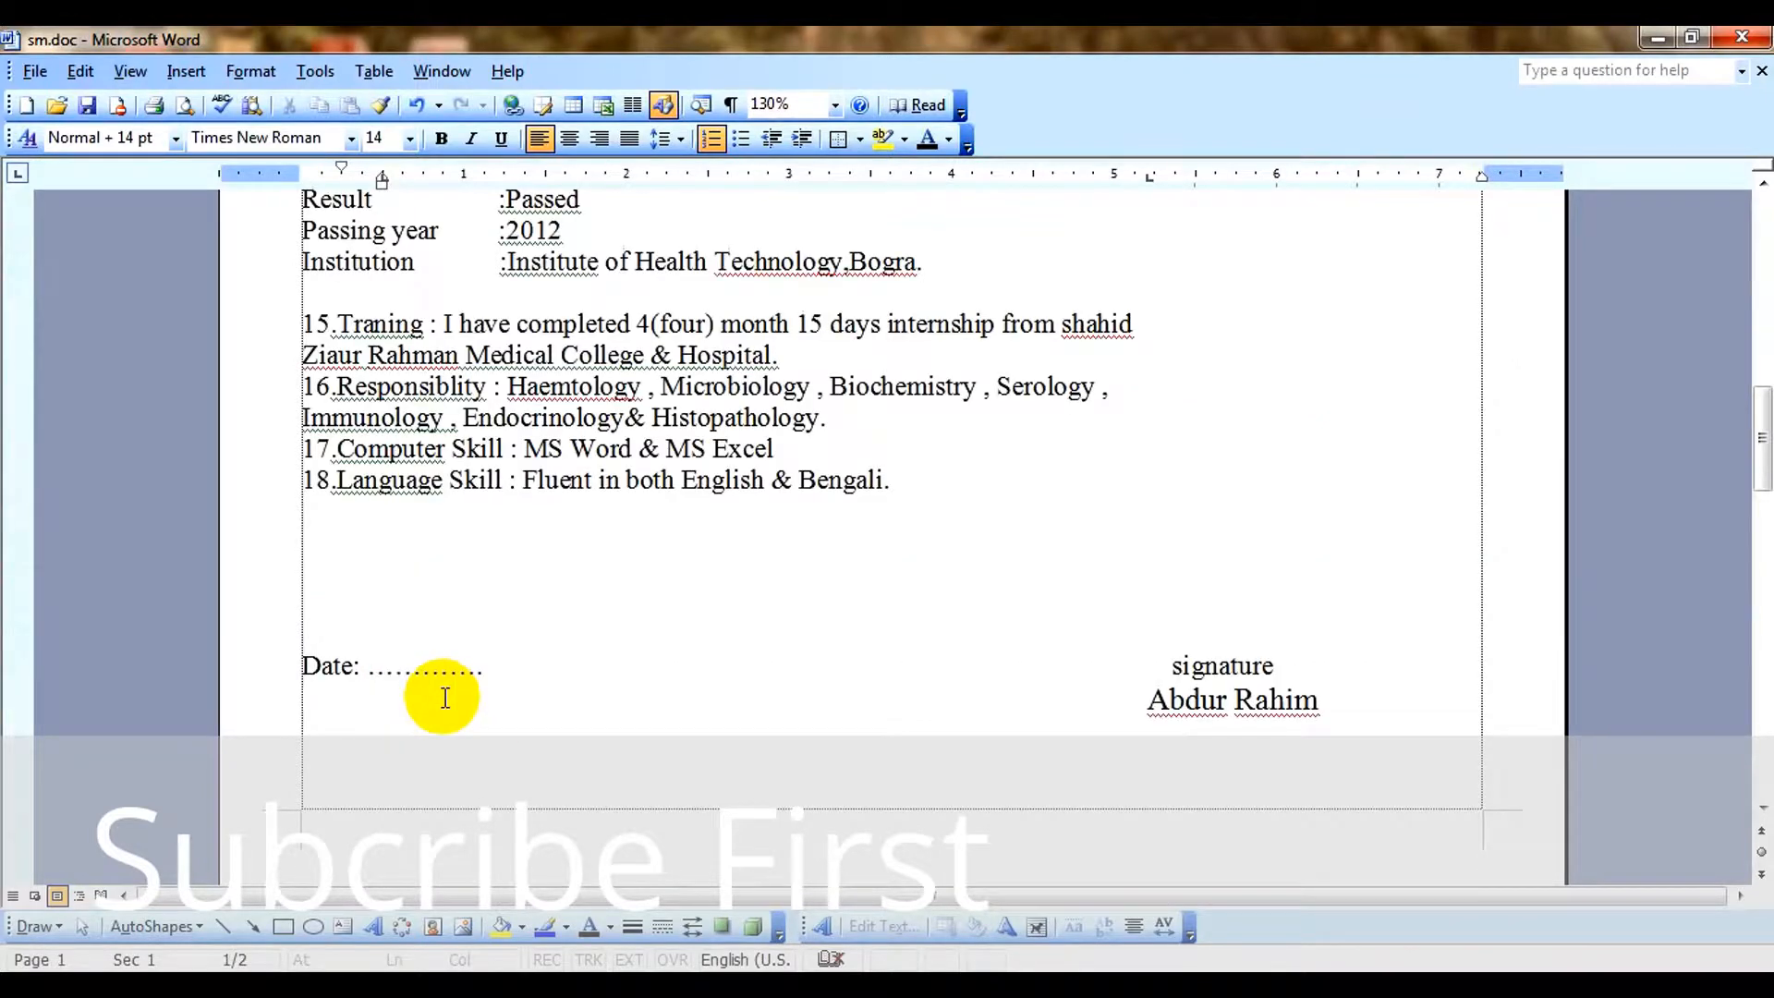
scroll(445, 699, up, 8)
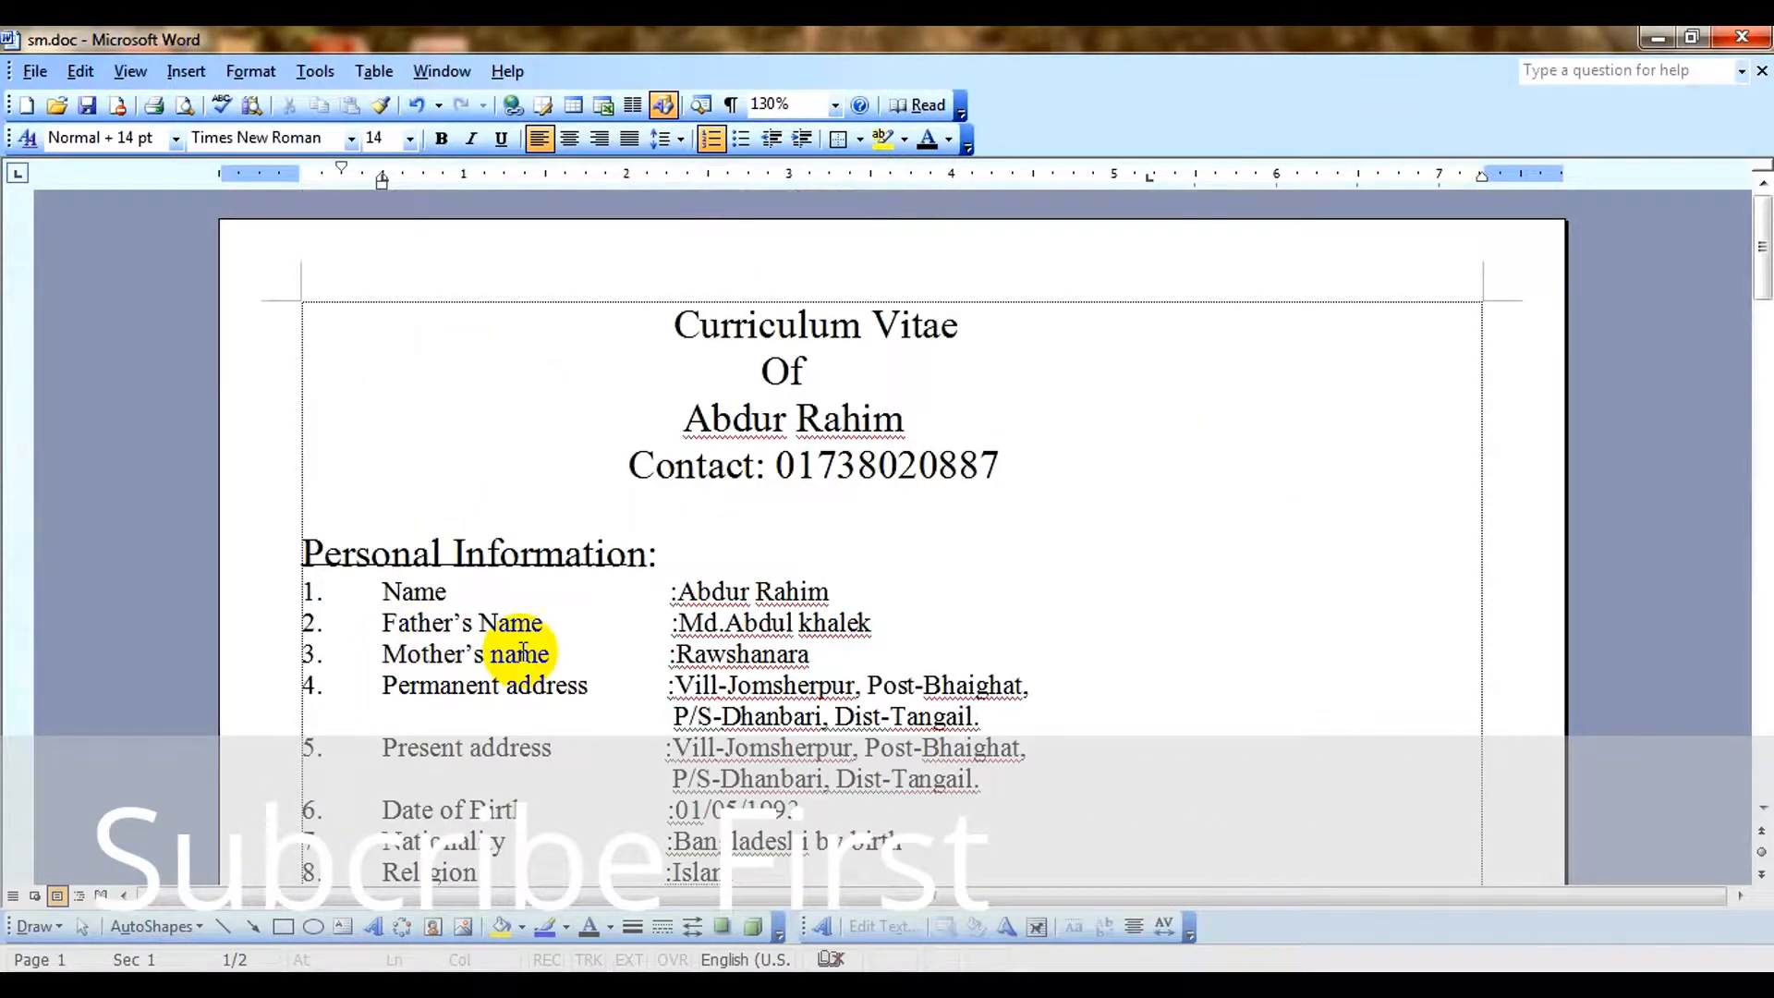
click(862, 589)
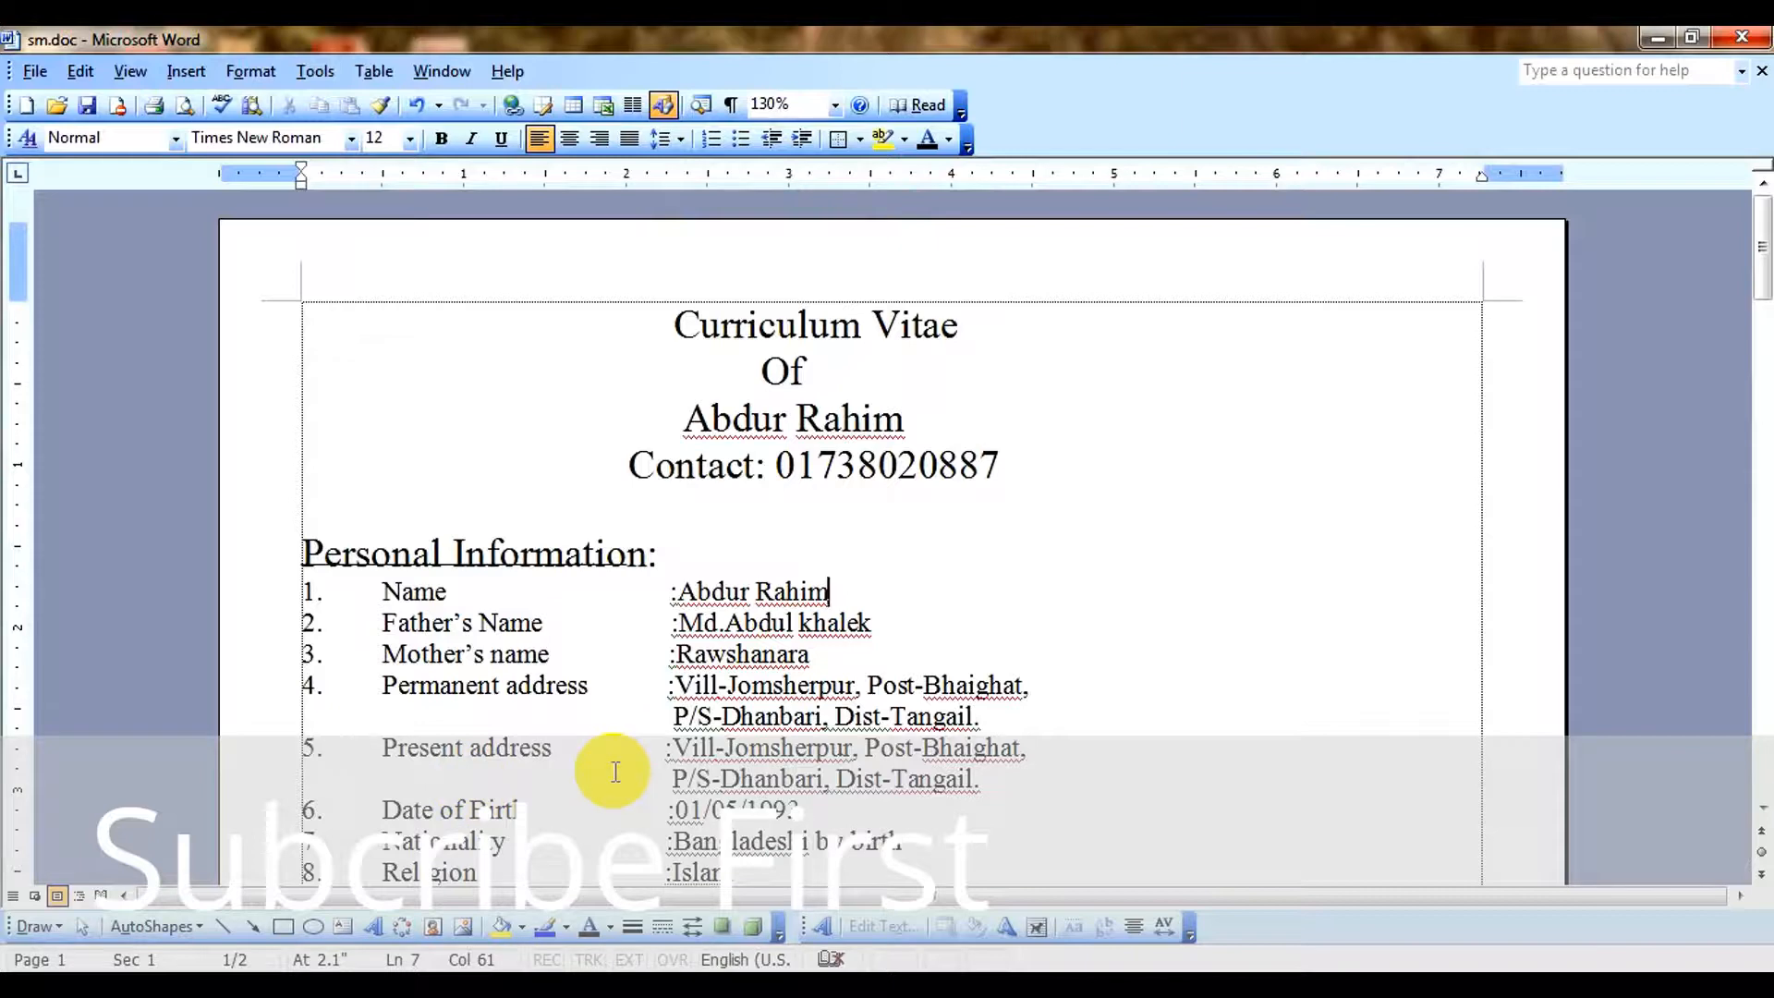
click(41, 74)
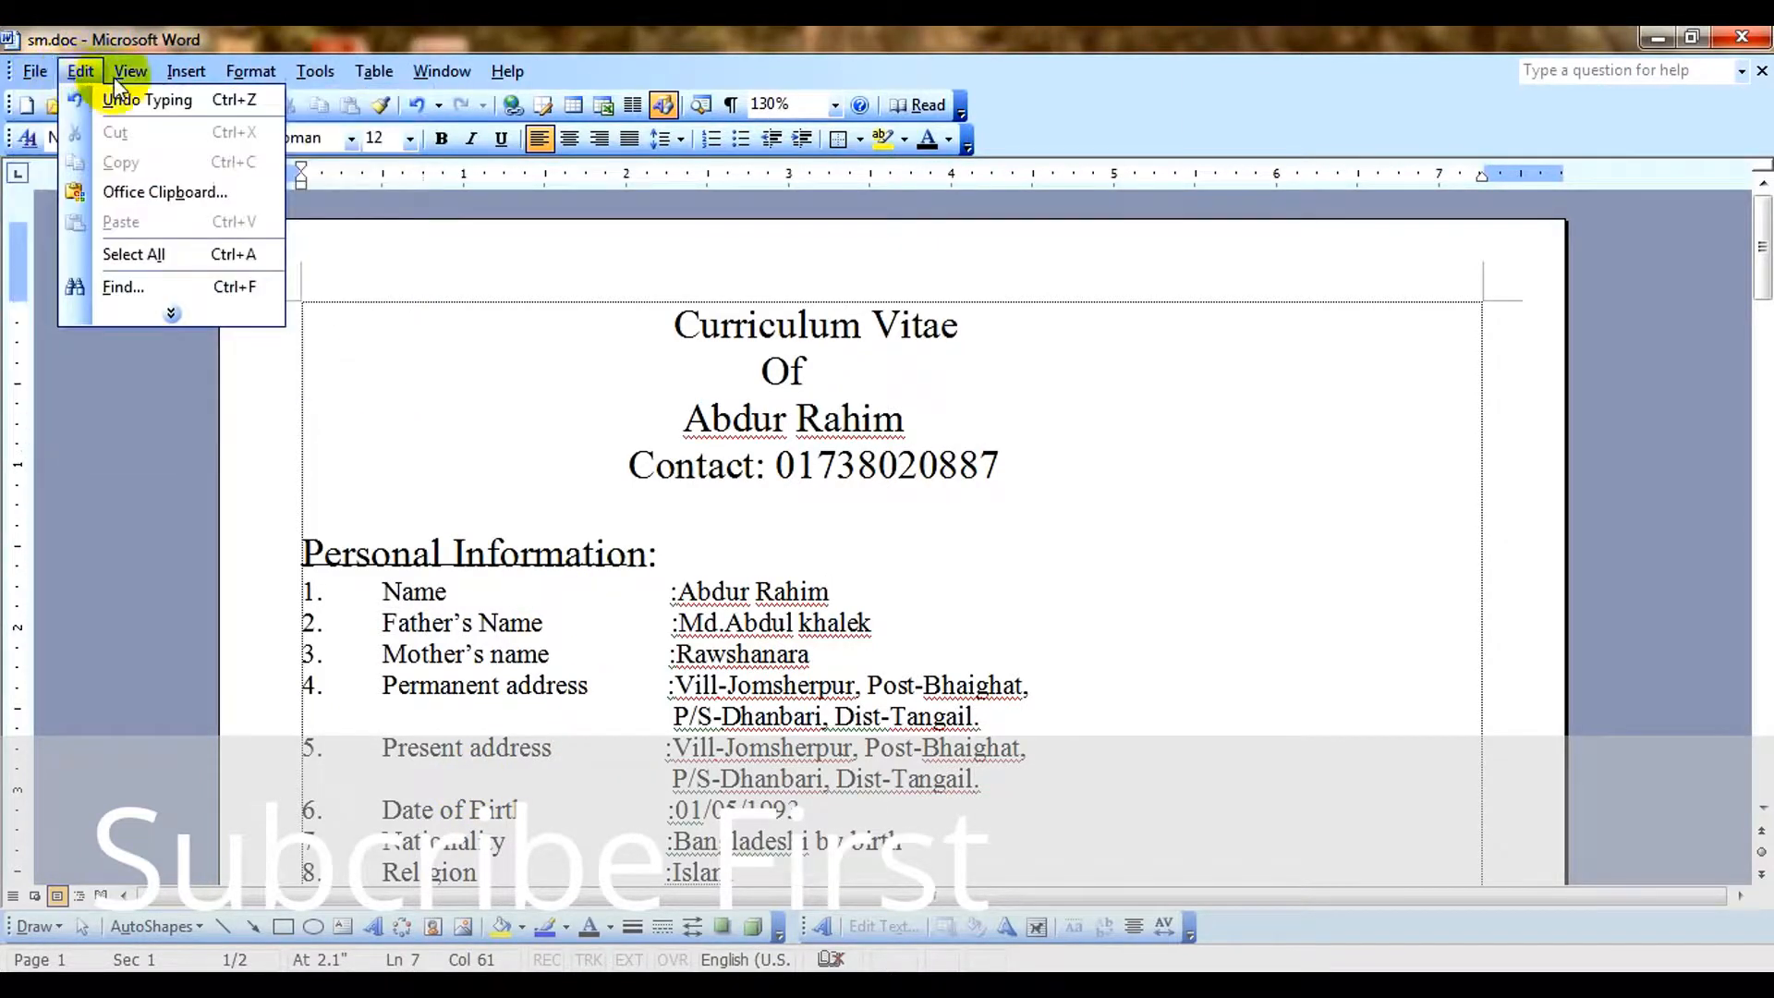
mouse_move(146, 75)
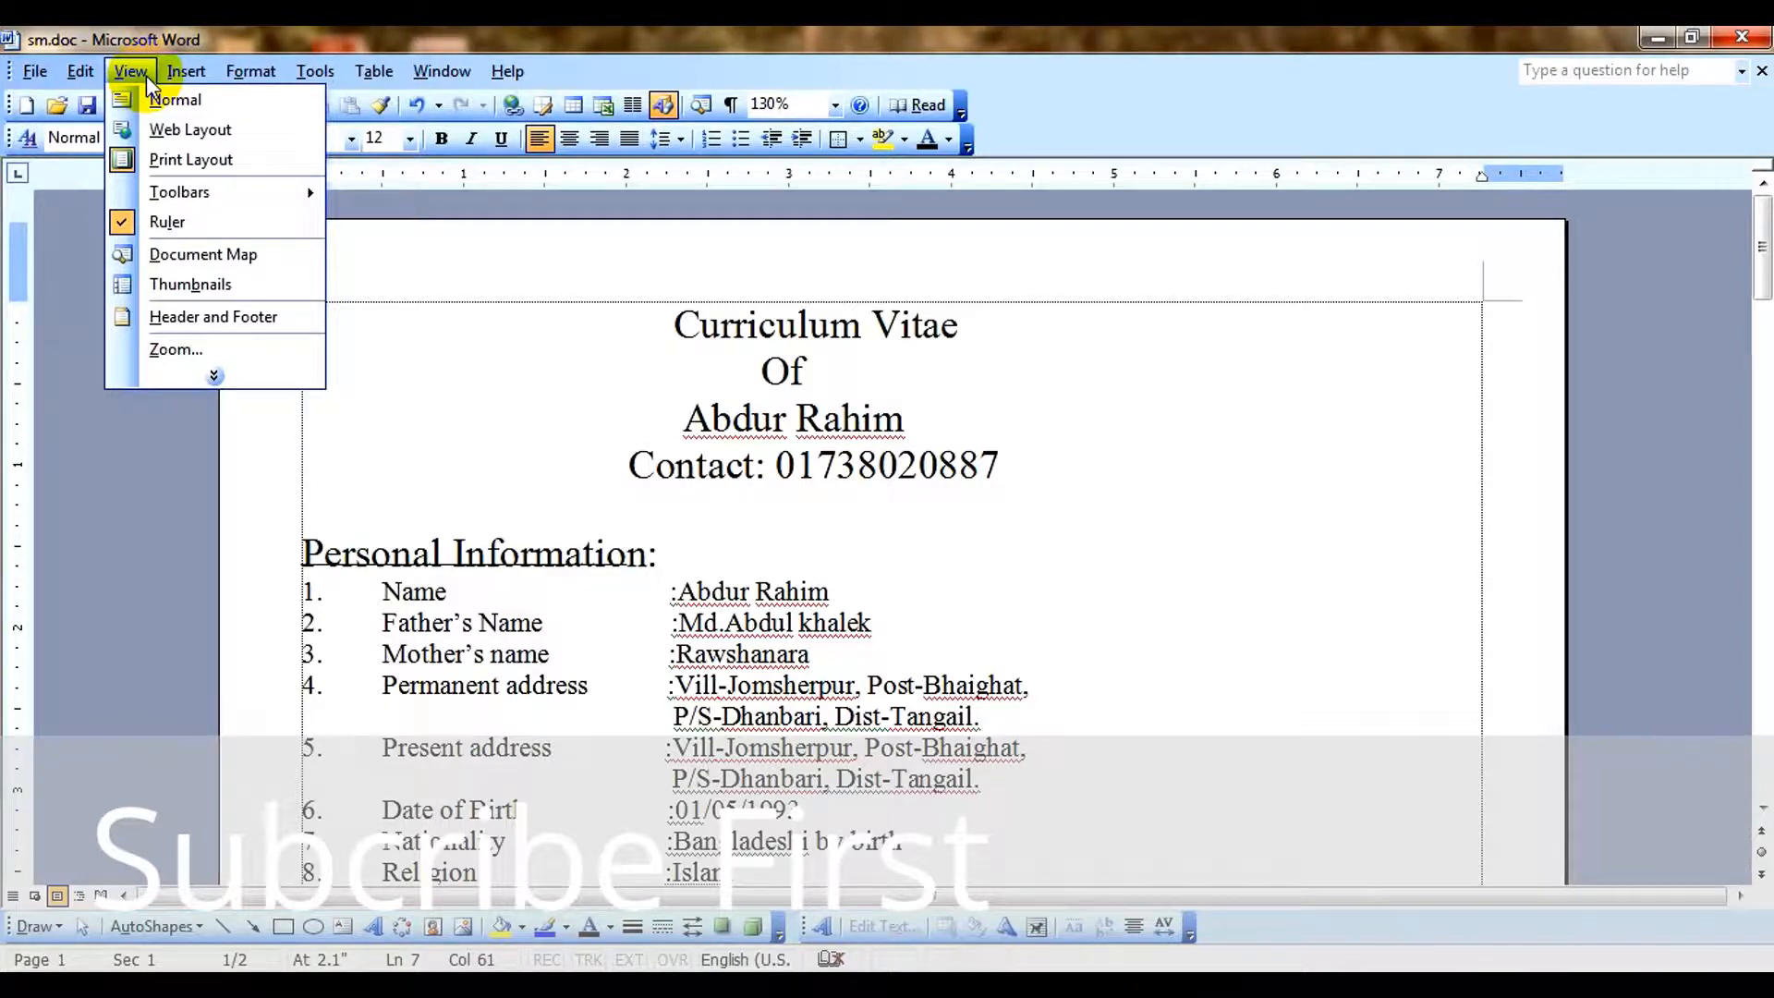
mouse_move(258, 83)
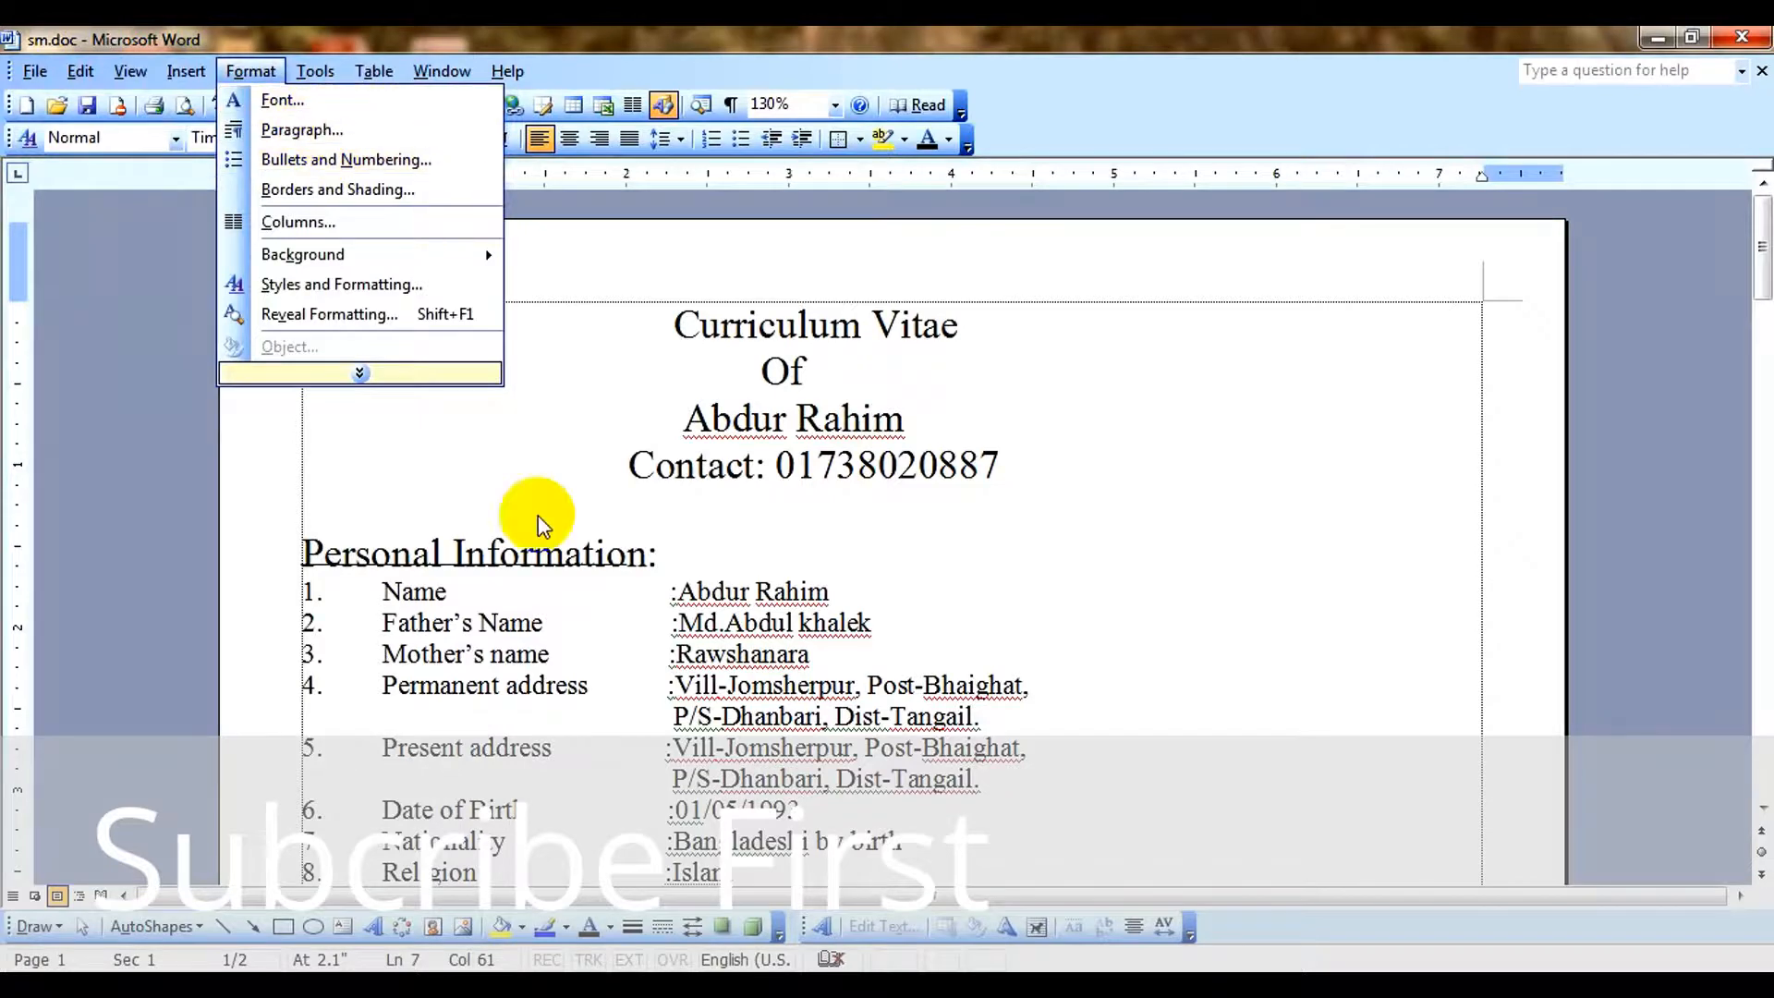
click(719, 623)
Delete the manually entered number 1. in front of the Name entry under Personal Information.
scroll(388, 536, down, 3)
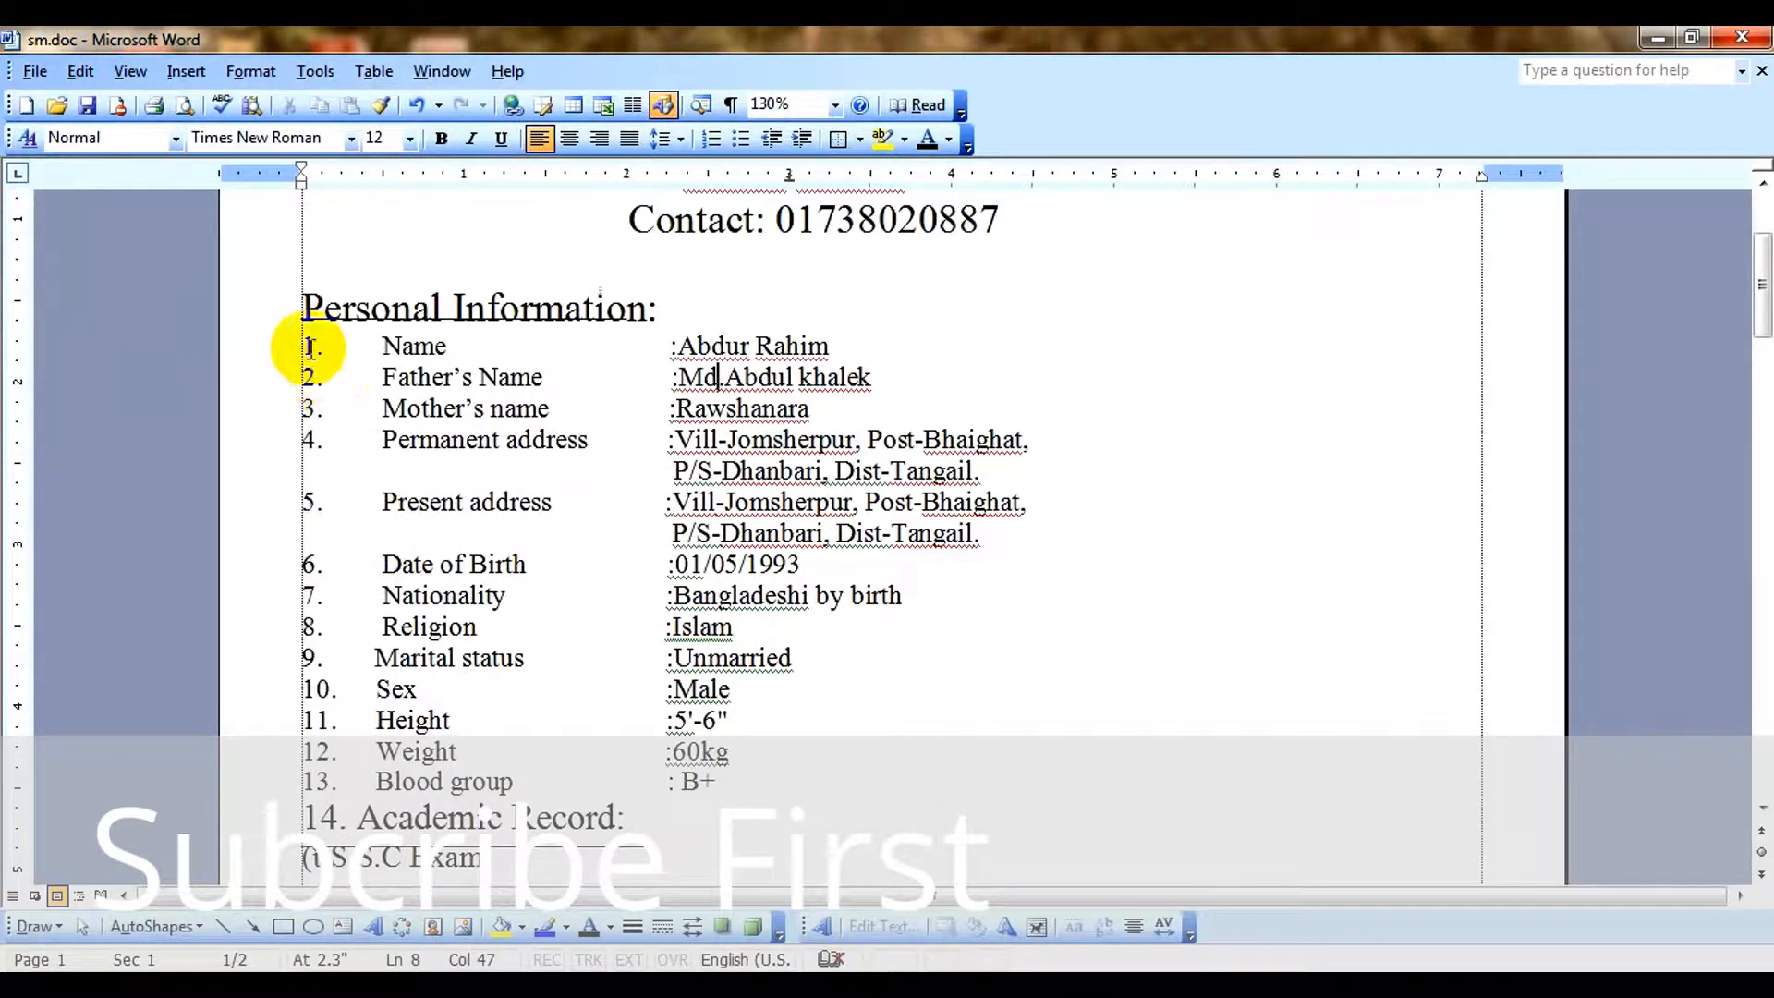
click(305, 347)
click(309, 345)
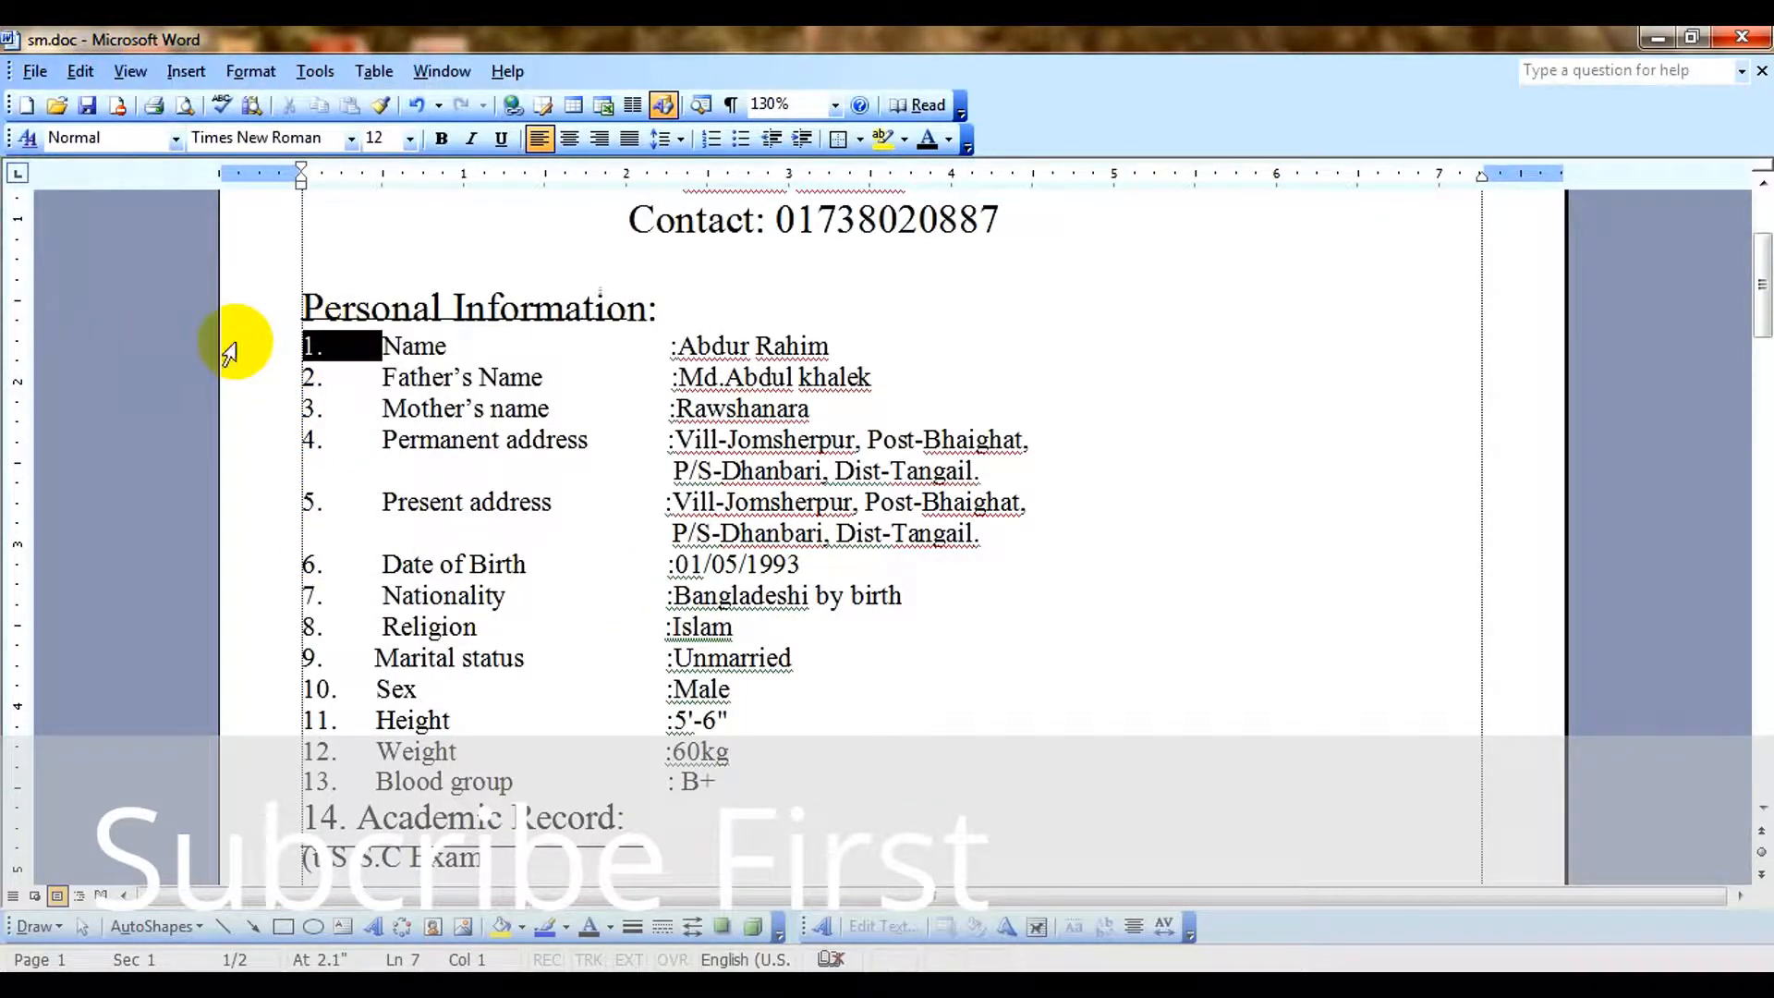
click(317, 348)
click(344, 347)
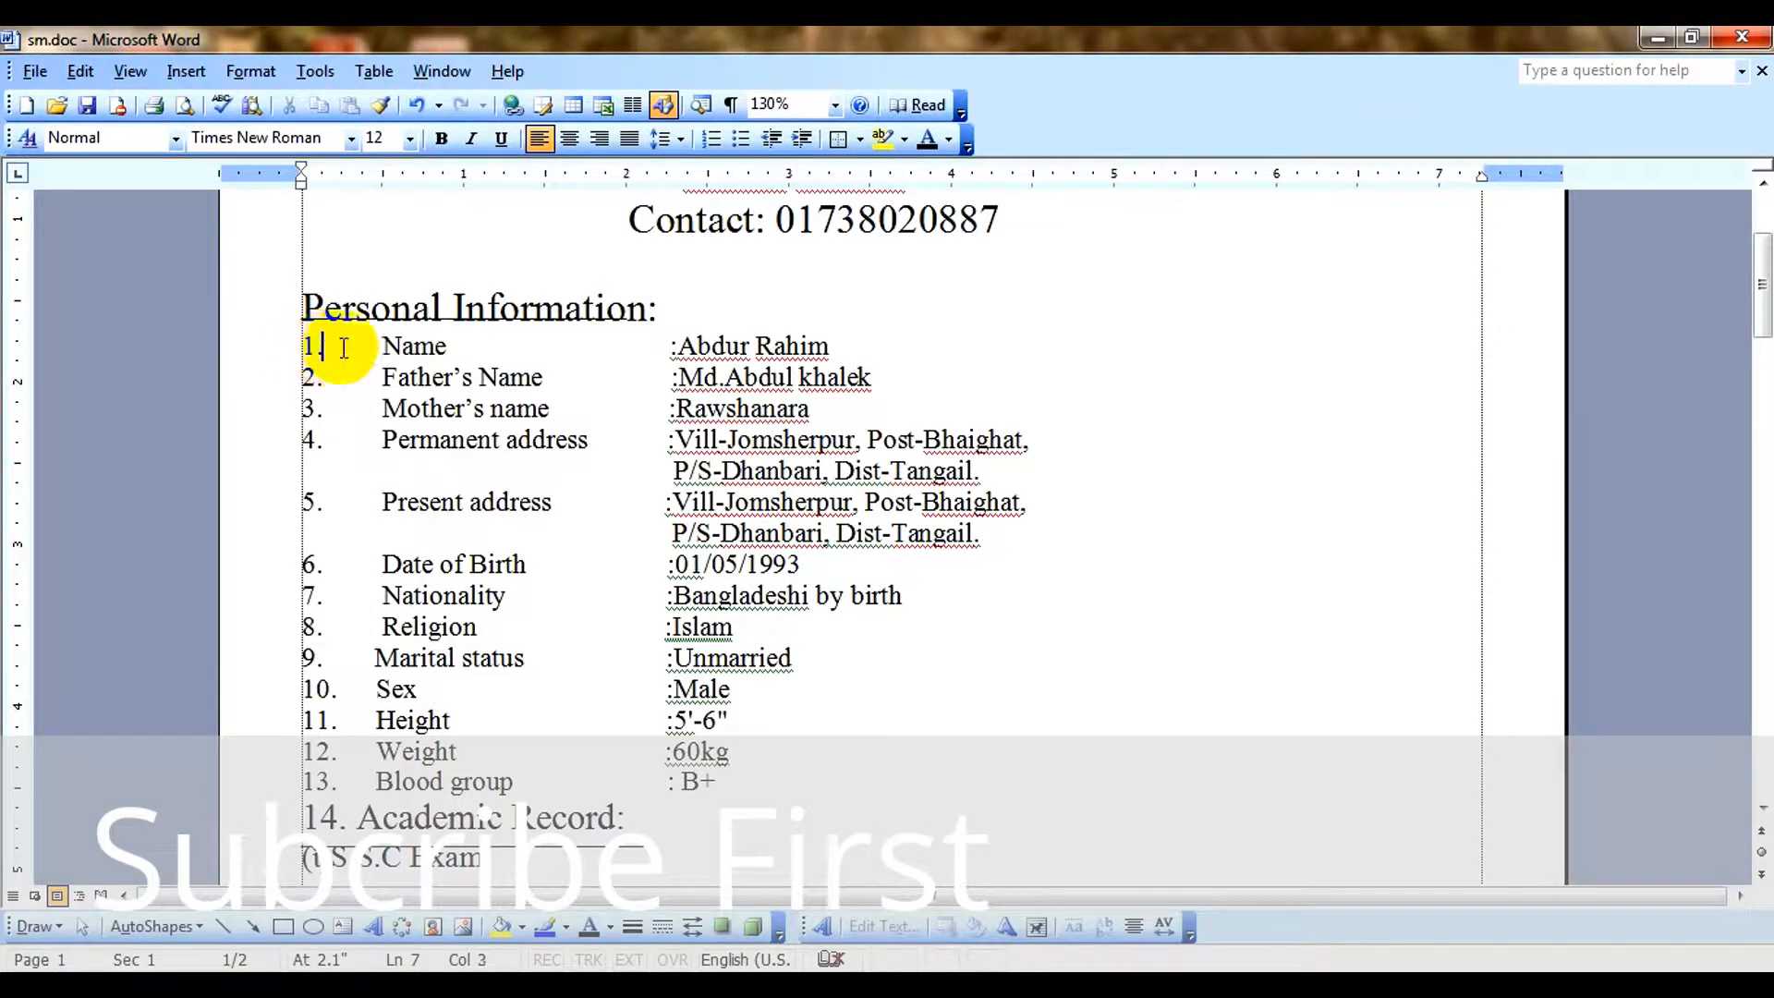
key(BackSpace)
key(BackSpace)
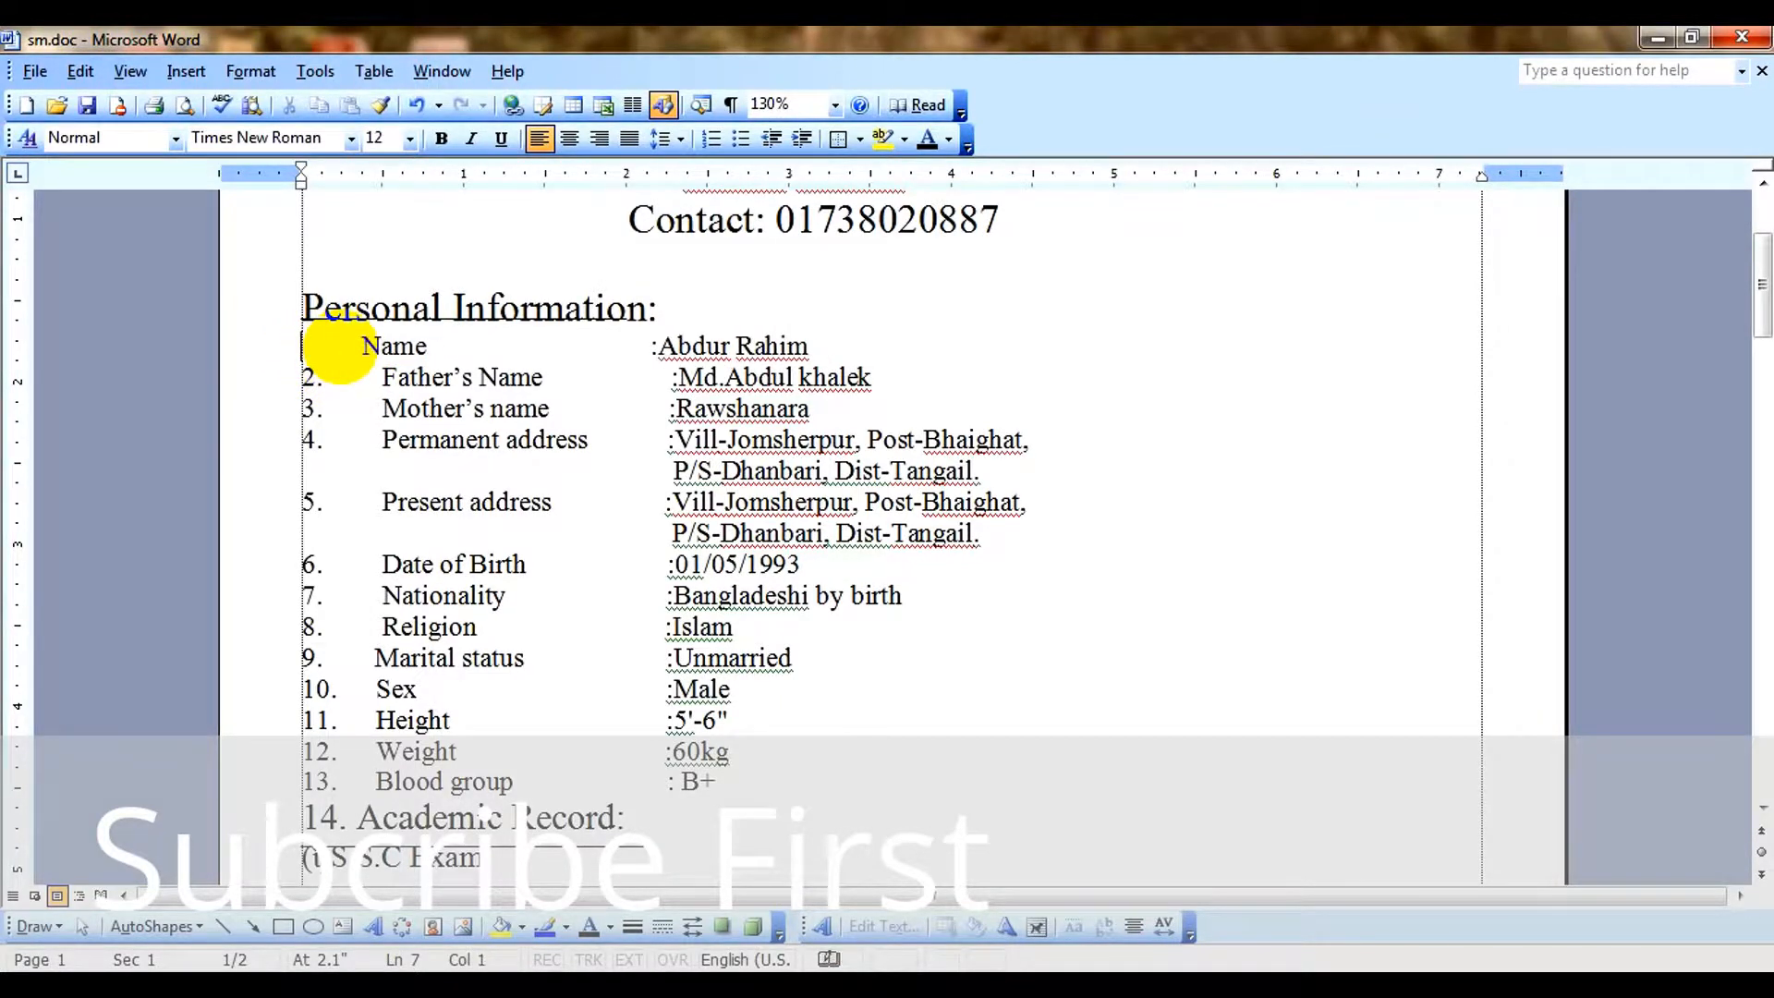
Apply the 1., 2., 3. numbered list format to the Name entry using Bullets and Numbering.
click(250, 71)
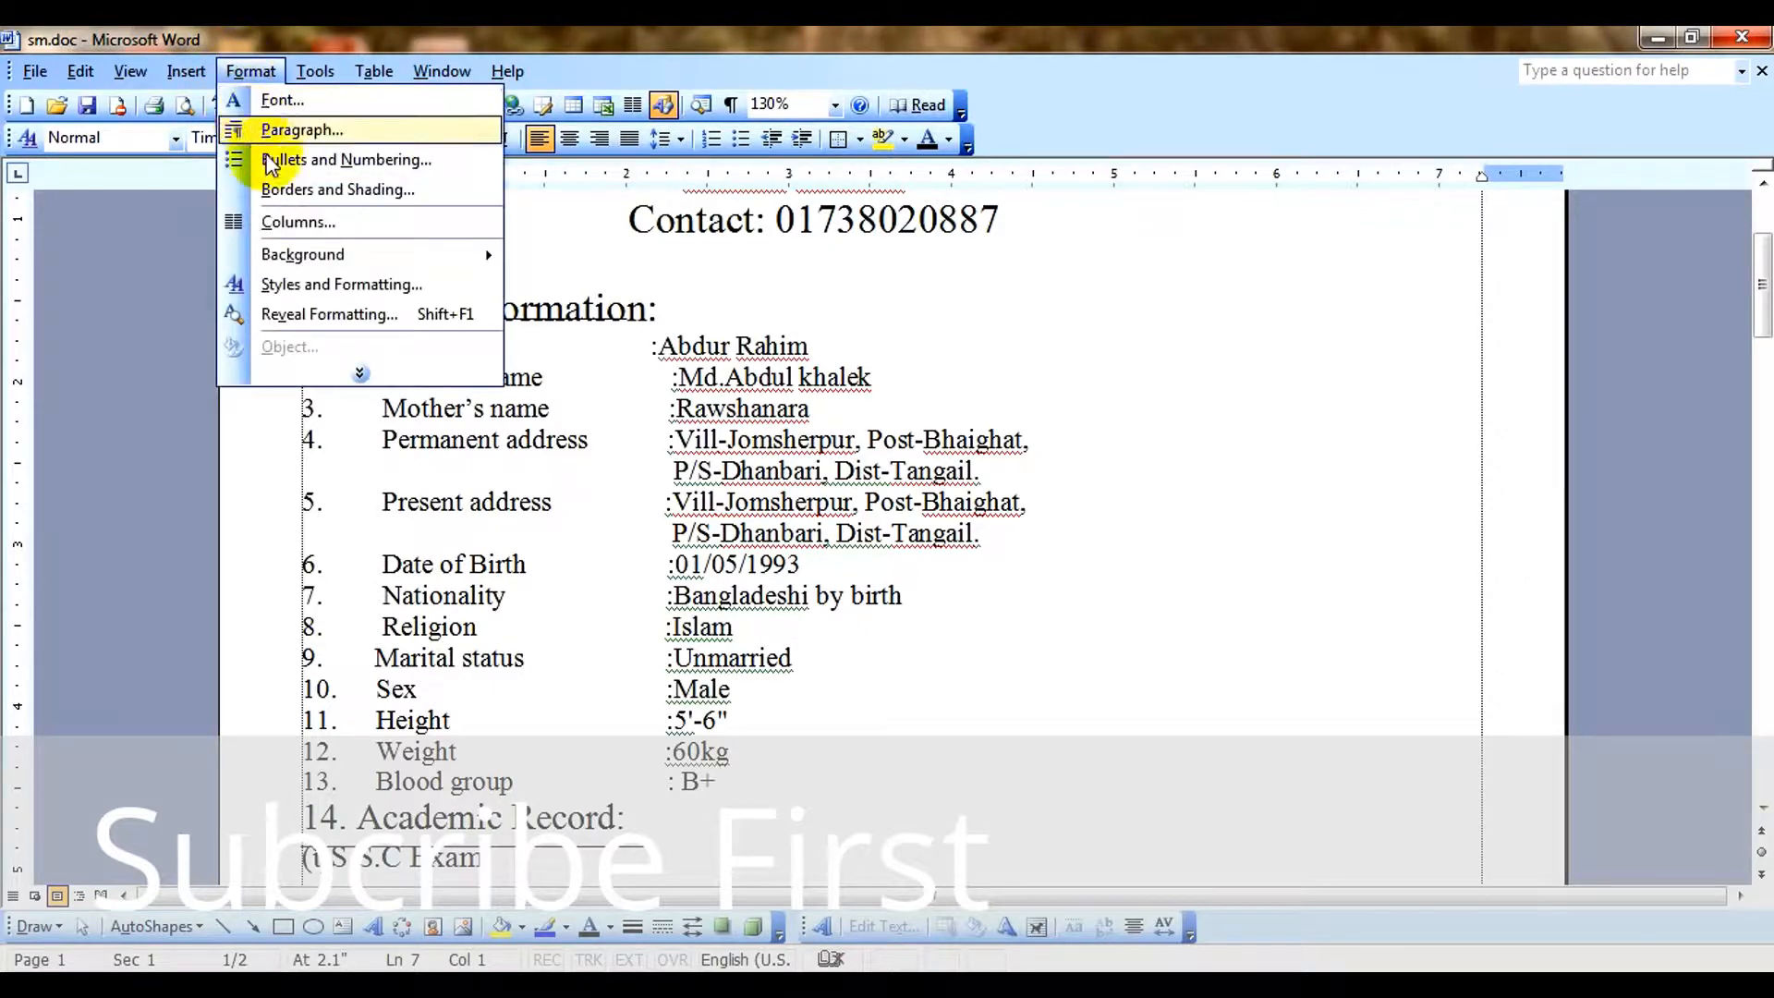
click(295, 158)
click(833, 401)
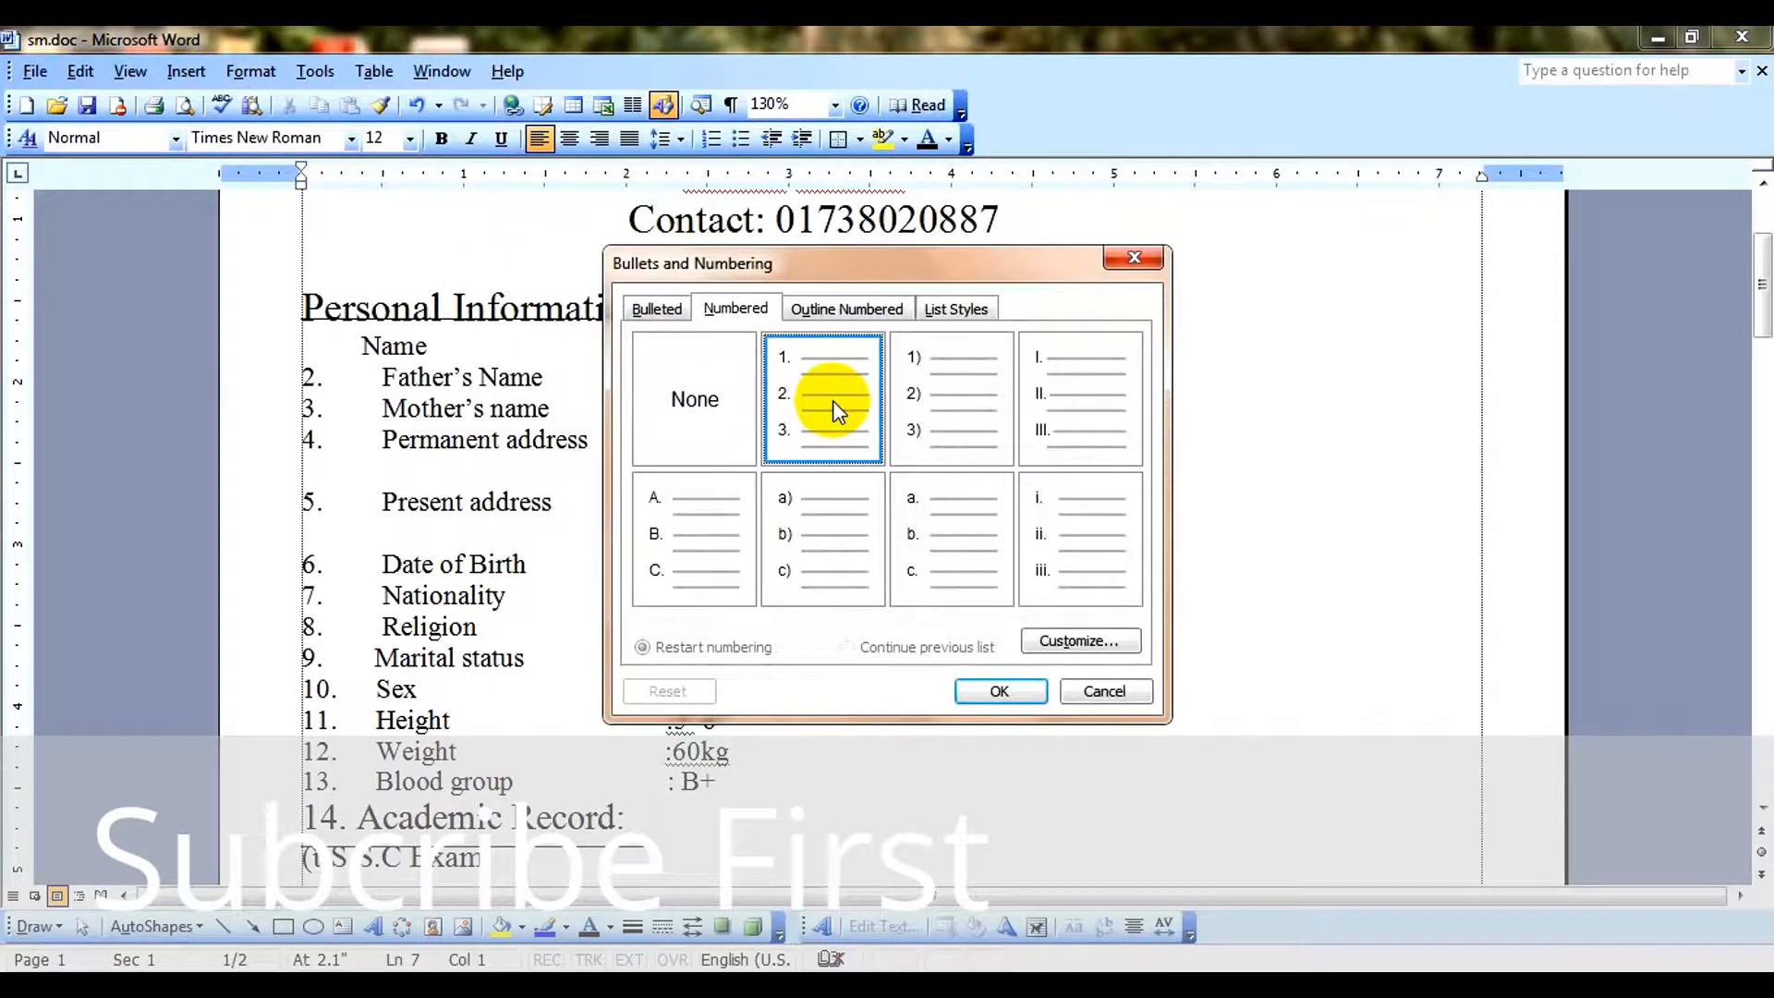
click(1001, 692)
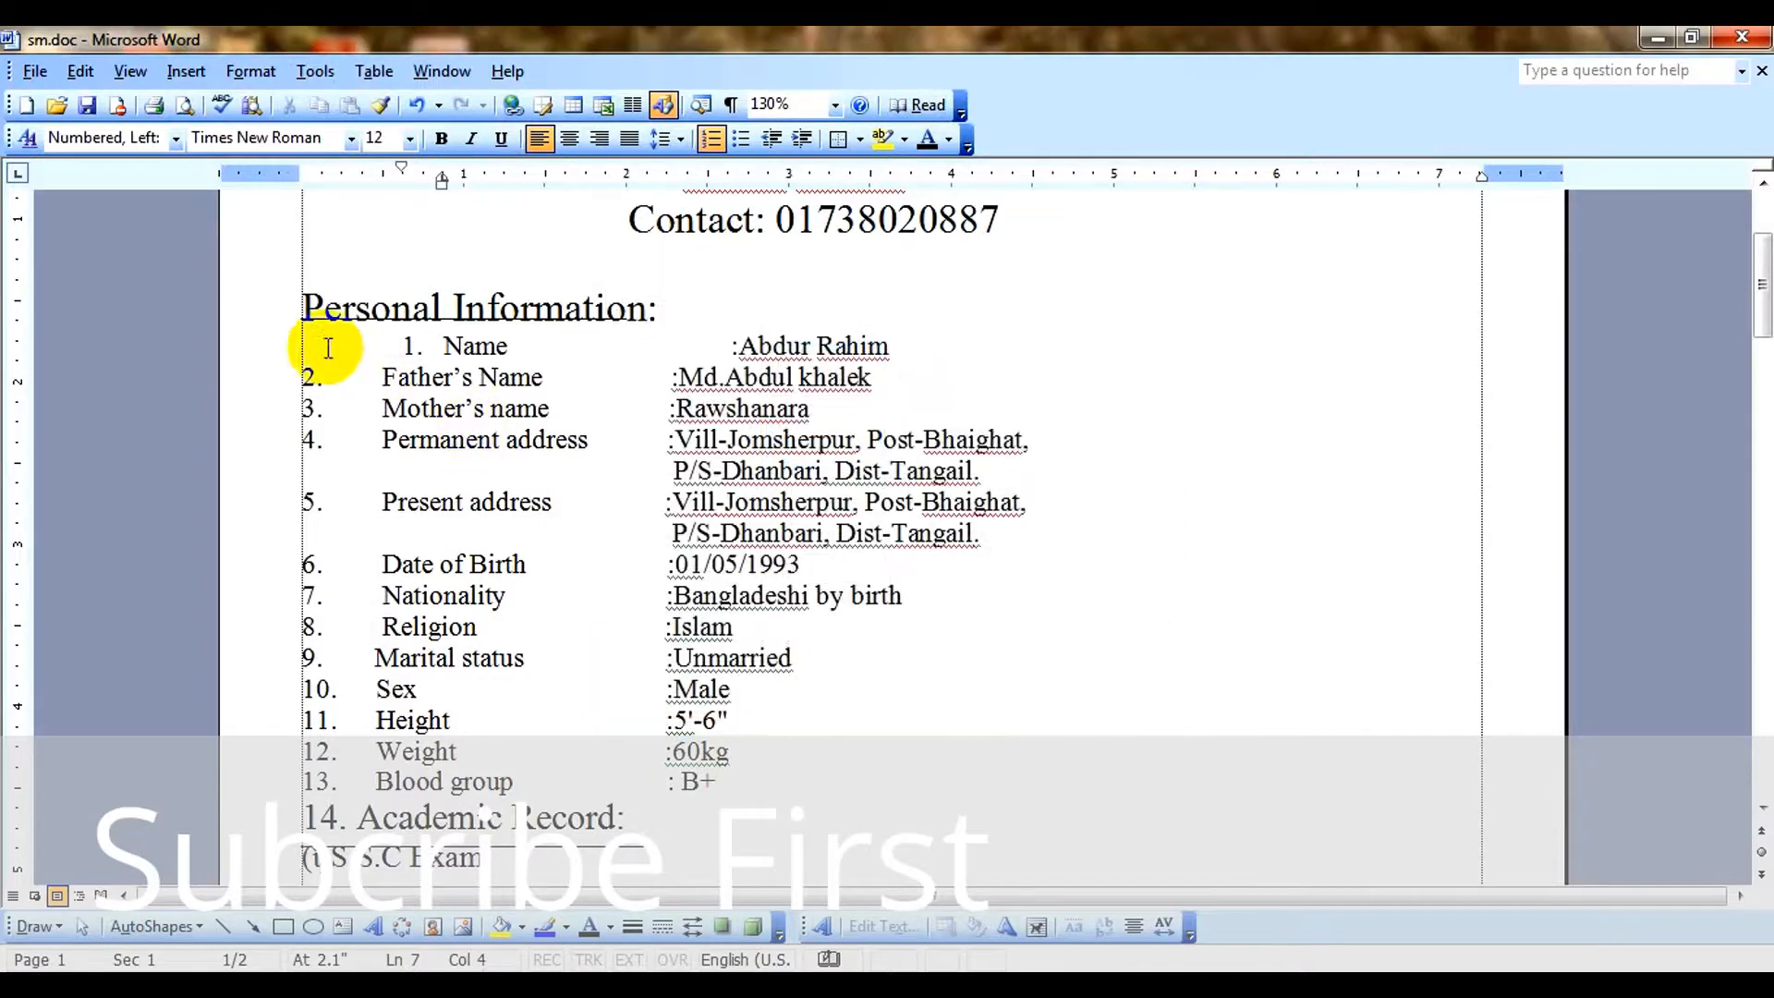
Delete the manually entered number 2. and the spacing in front of the Father's Name entry.
click(383, 378)
key(BackSpace)
key(BackSpace)
key(BackSpace)
key(BackSpace)
key(BackSpace)
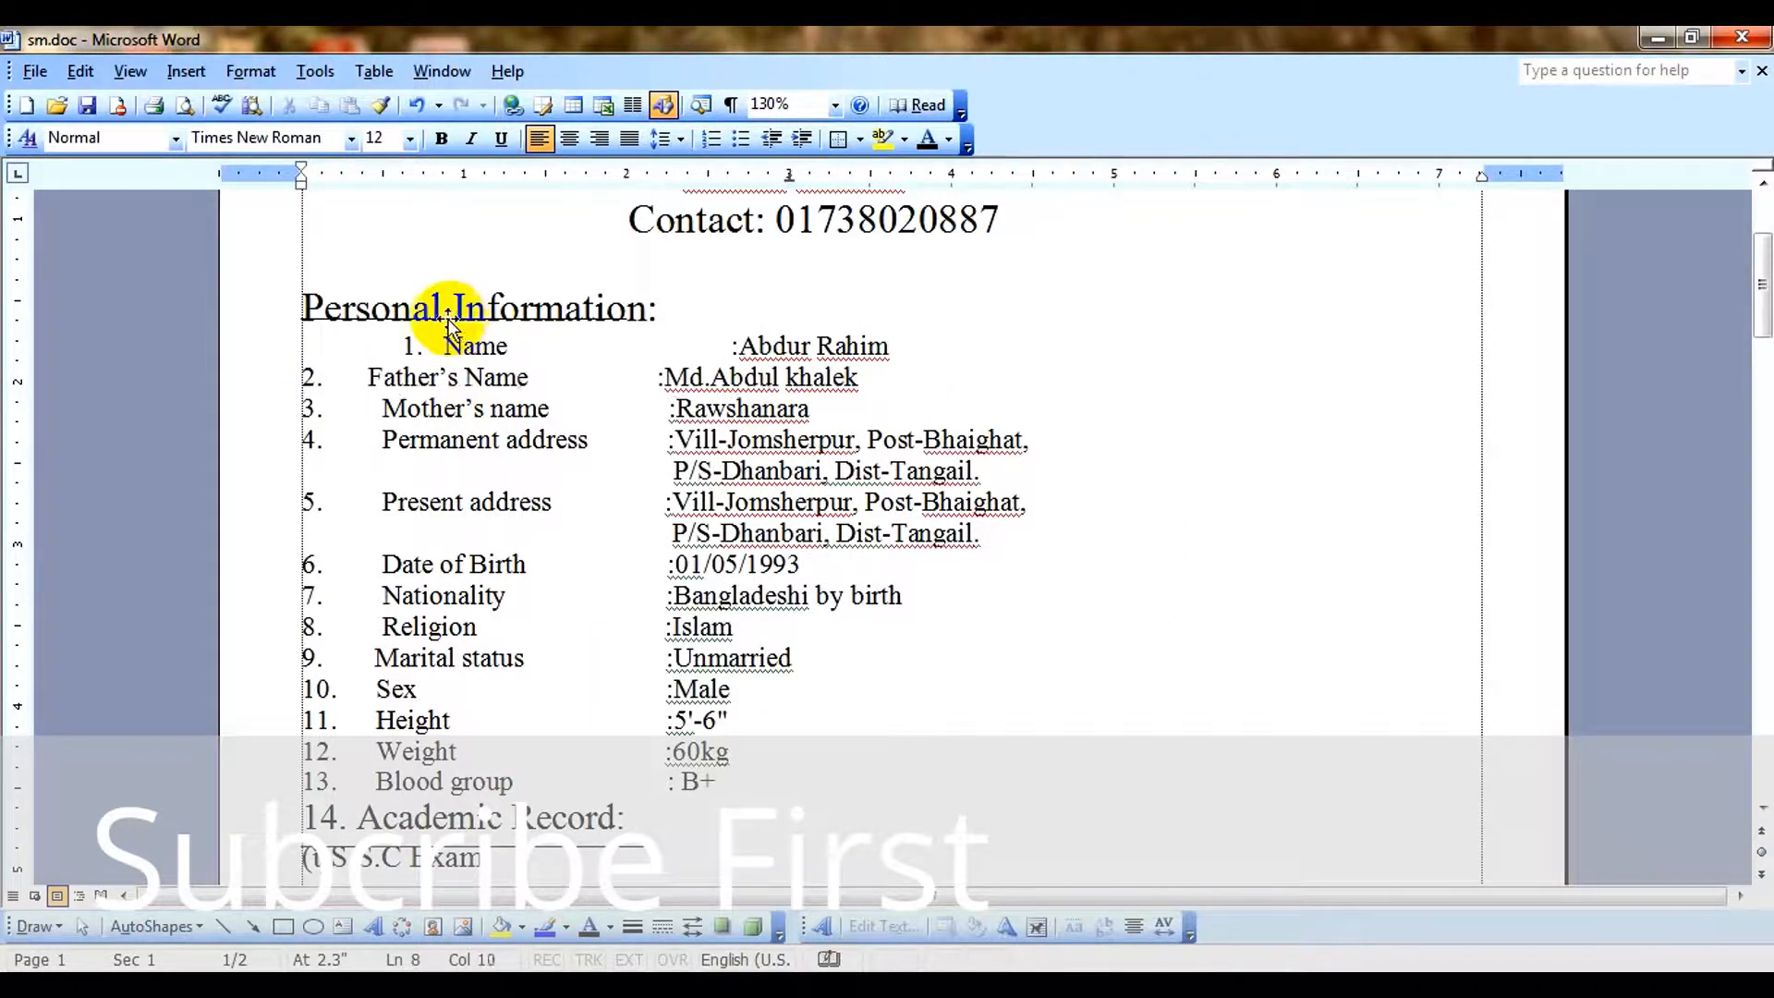
key(BackSpace)
key(BackSpace)
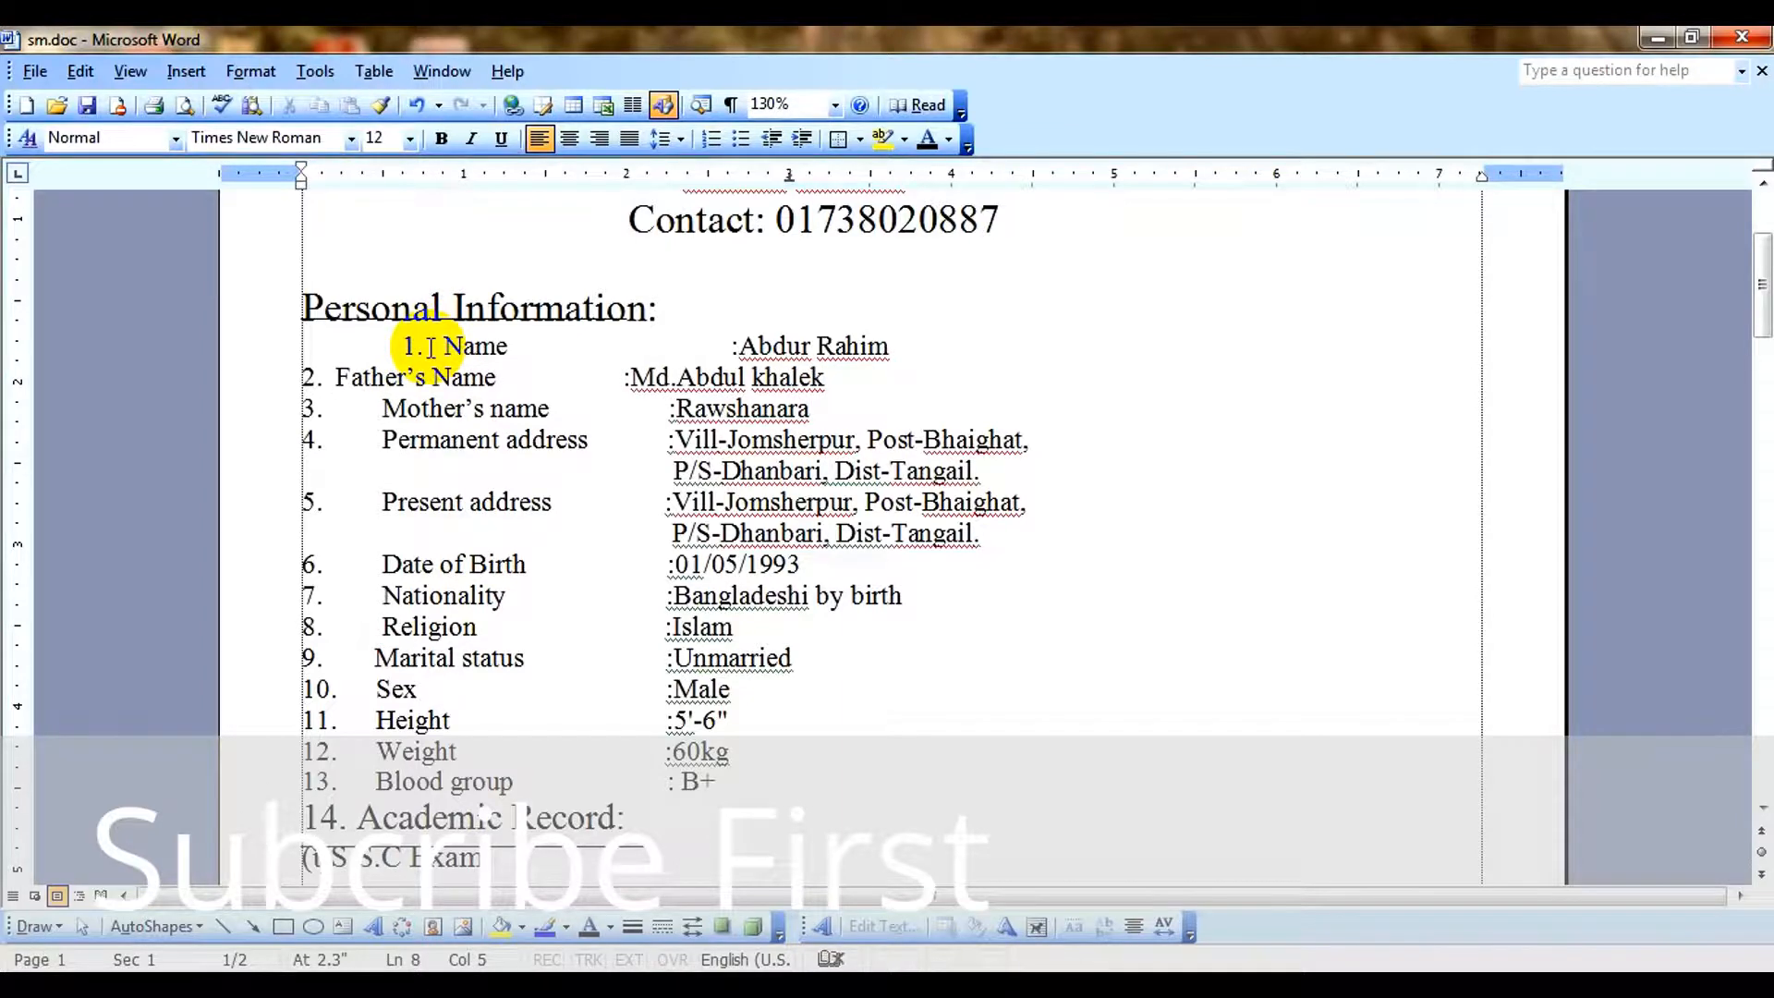
key(BackSpace)
key(BackSpace)
key(BackSpace)
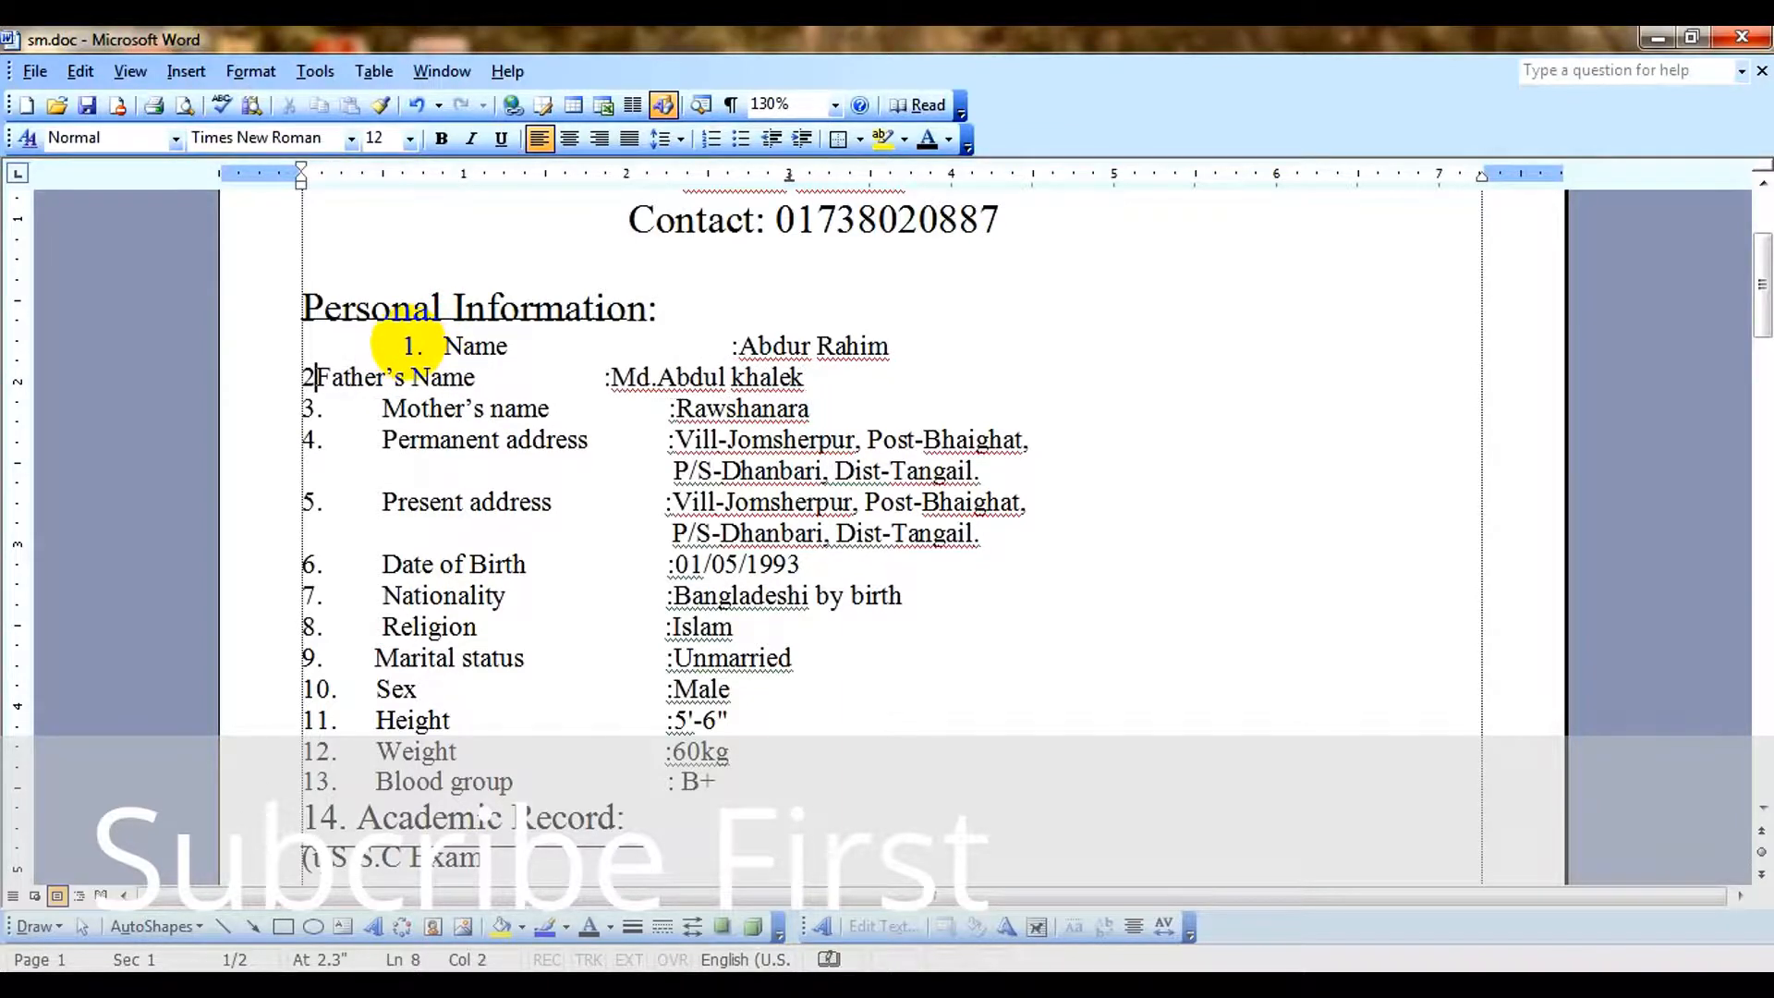
key(BackSpace)
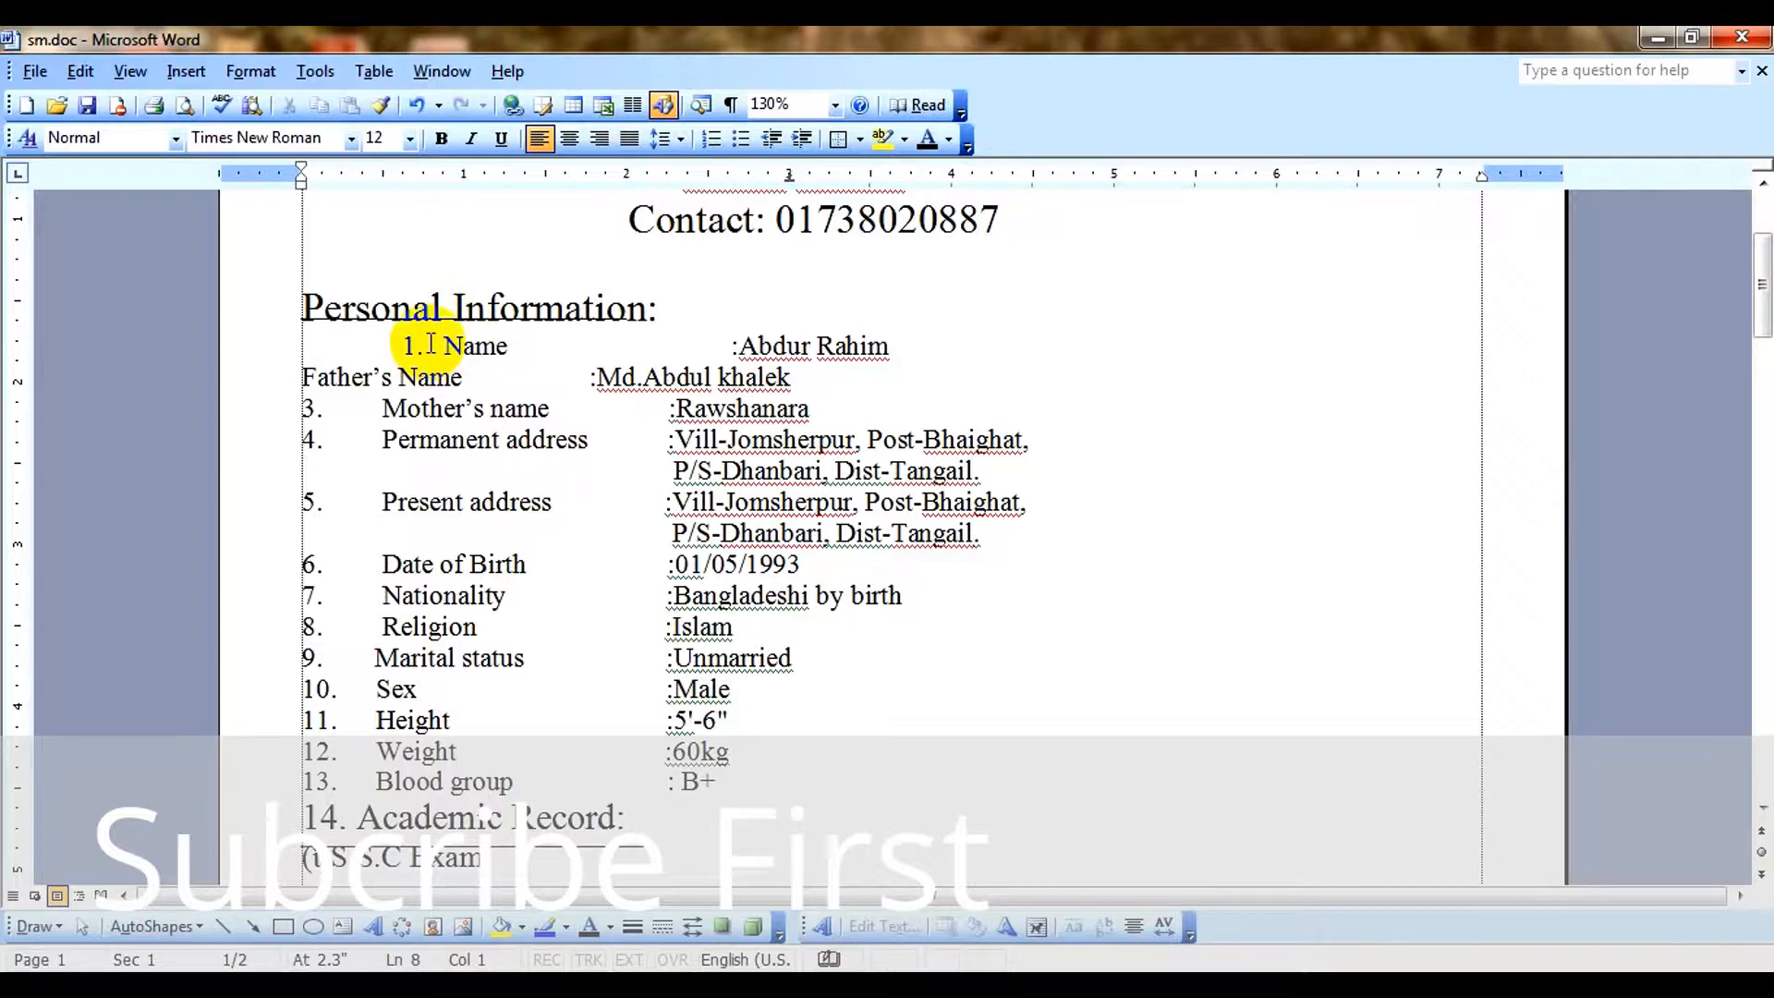
key(Tab)
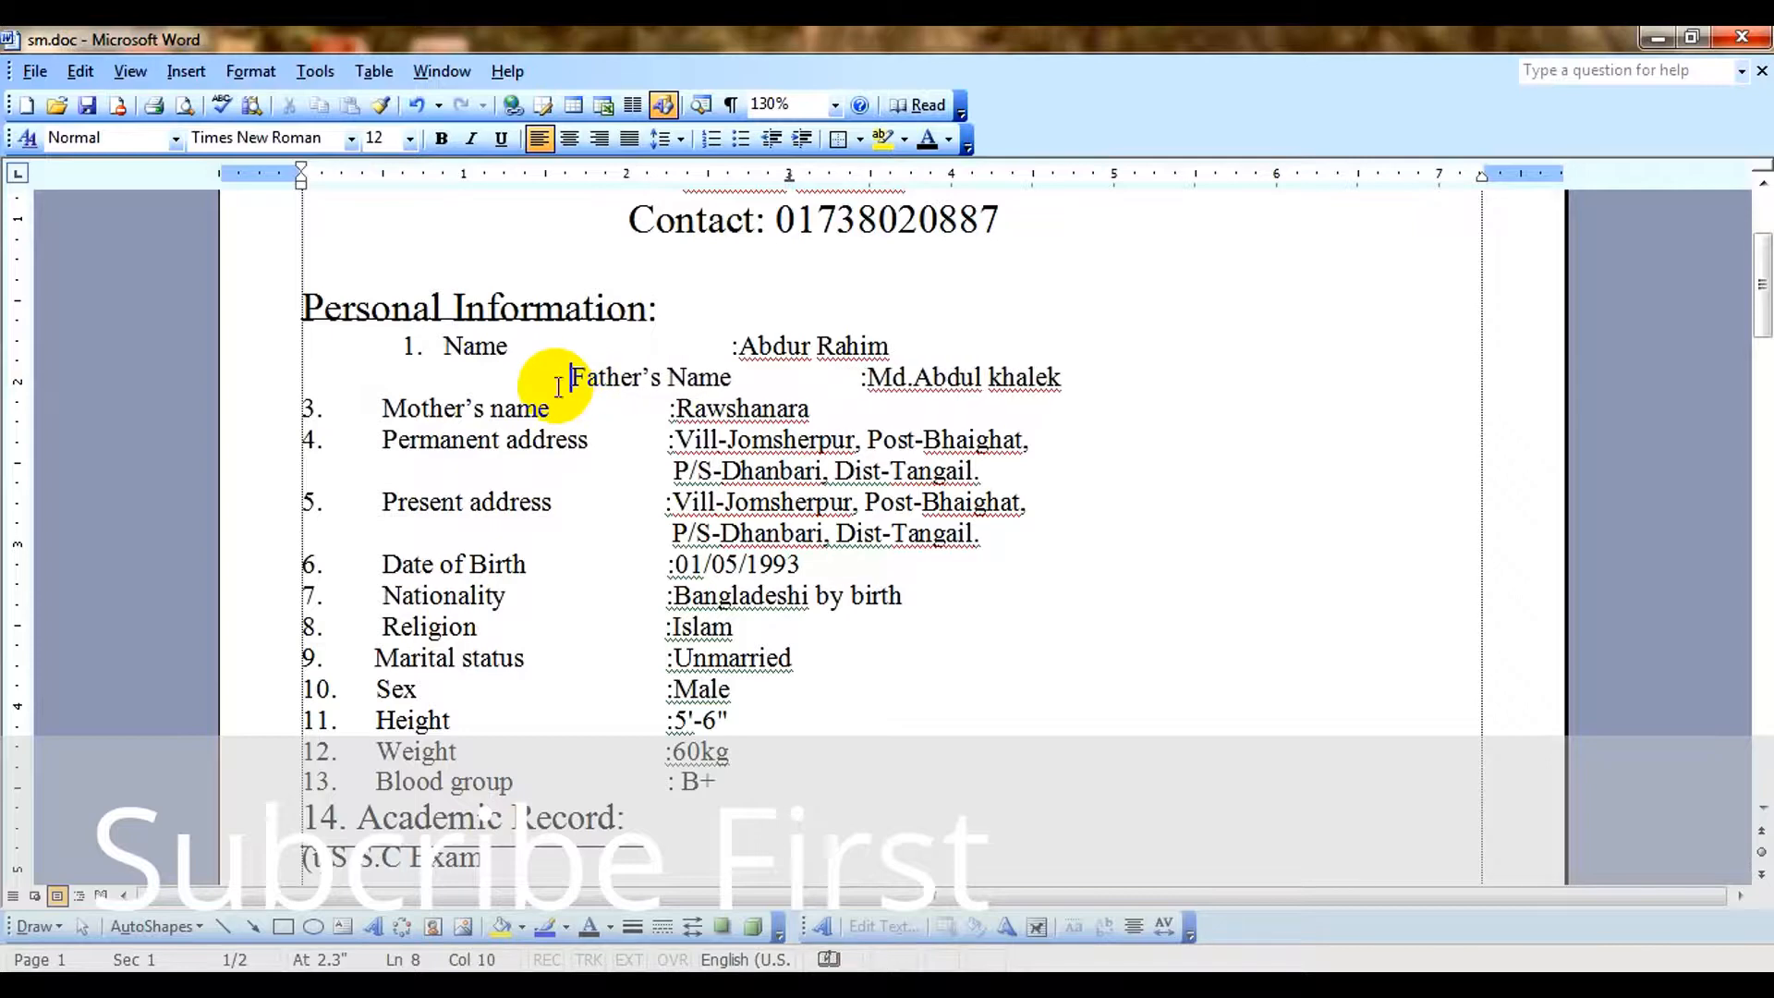
key(BackSpace)
key(BackSpace)
key(BackSpace)
key(BackSpace)
key(BackSpace)
key(BackSpace)
key(BackSpace)
key(BackSpace)
key(BackSpace)
key(BackSpace)
key(BackSpace)
key(BackSpace)
key(BackSpace)
key(BackSpace)
key(BackSpace)
key(BackSpace)
key(BackSpace)
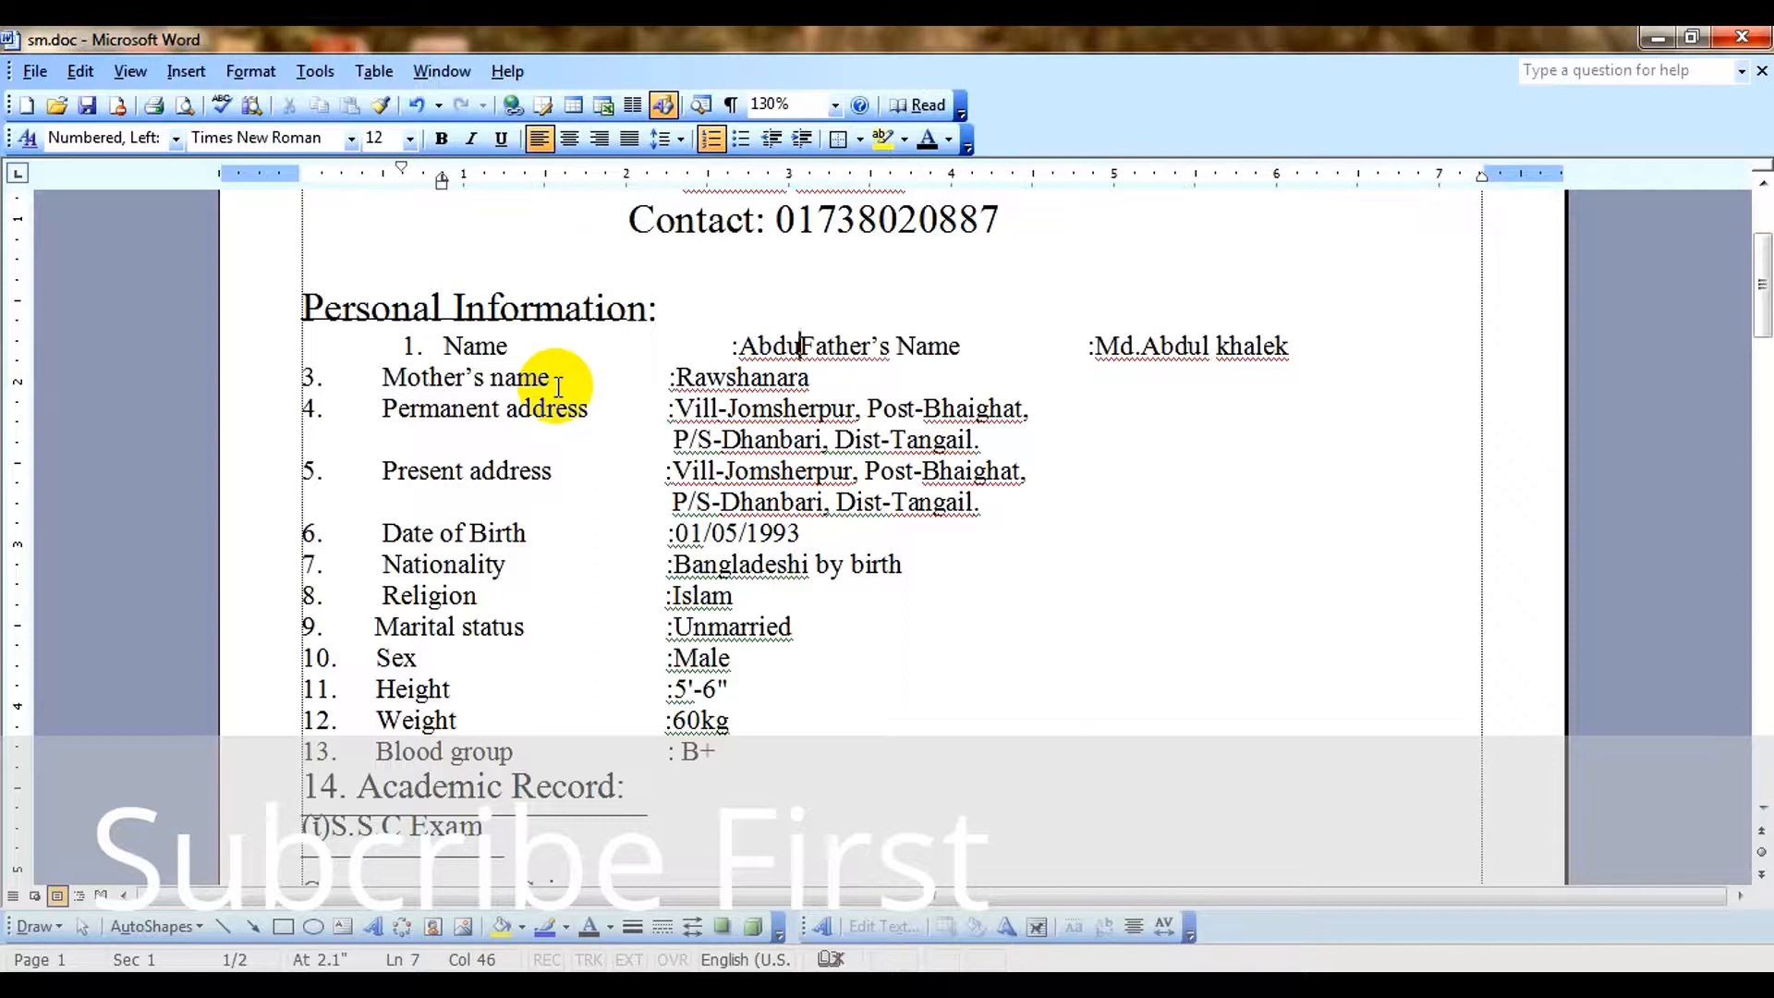
key(Return)
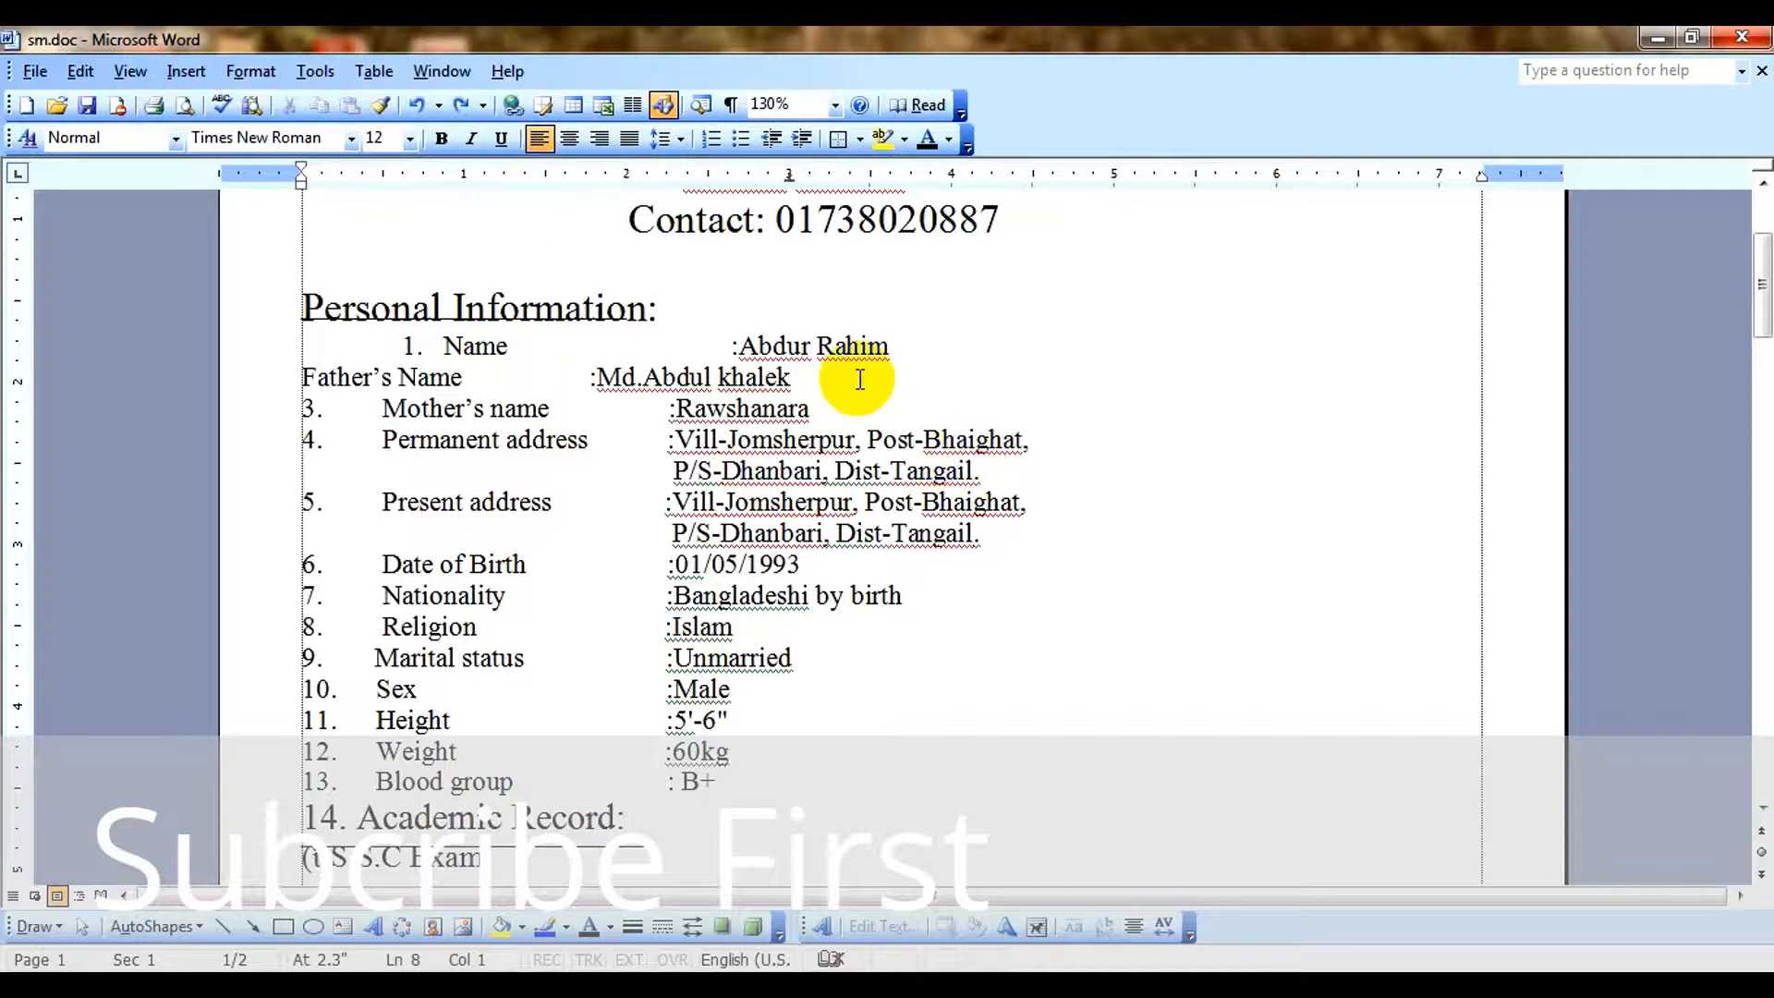
Add a second automatically numbered item after the Name entry and pull the Father's Name entry up into it.
click(910, 336)
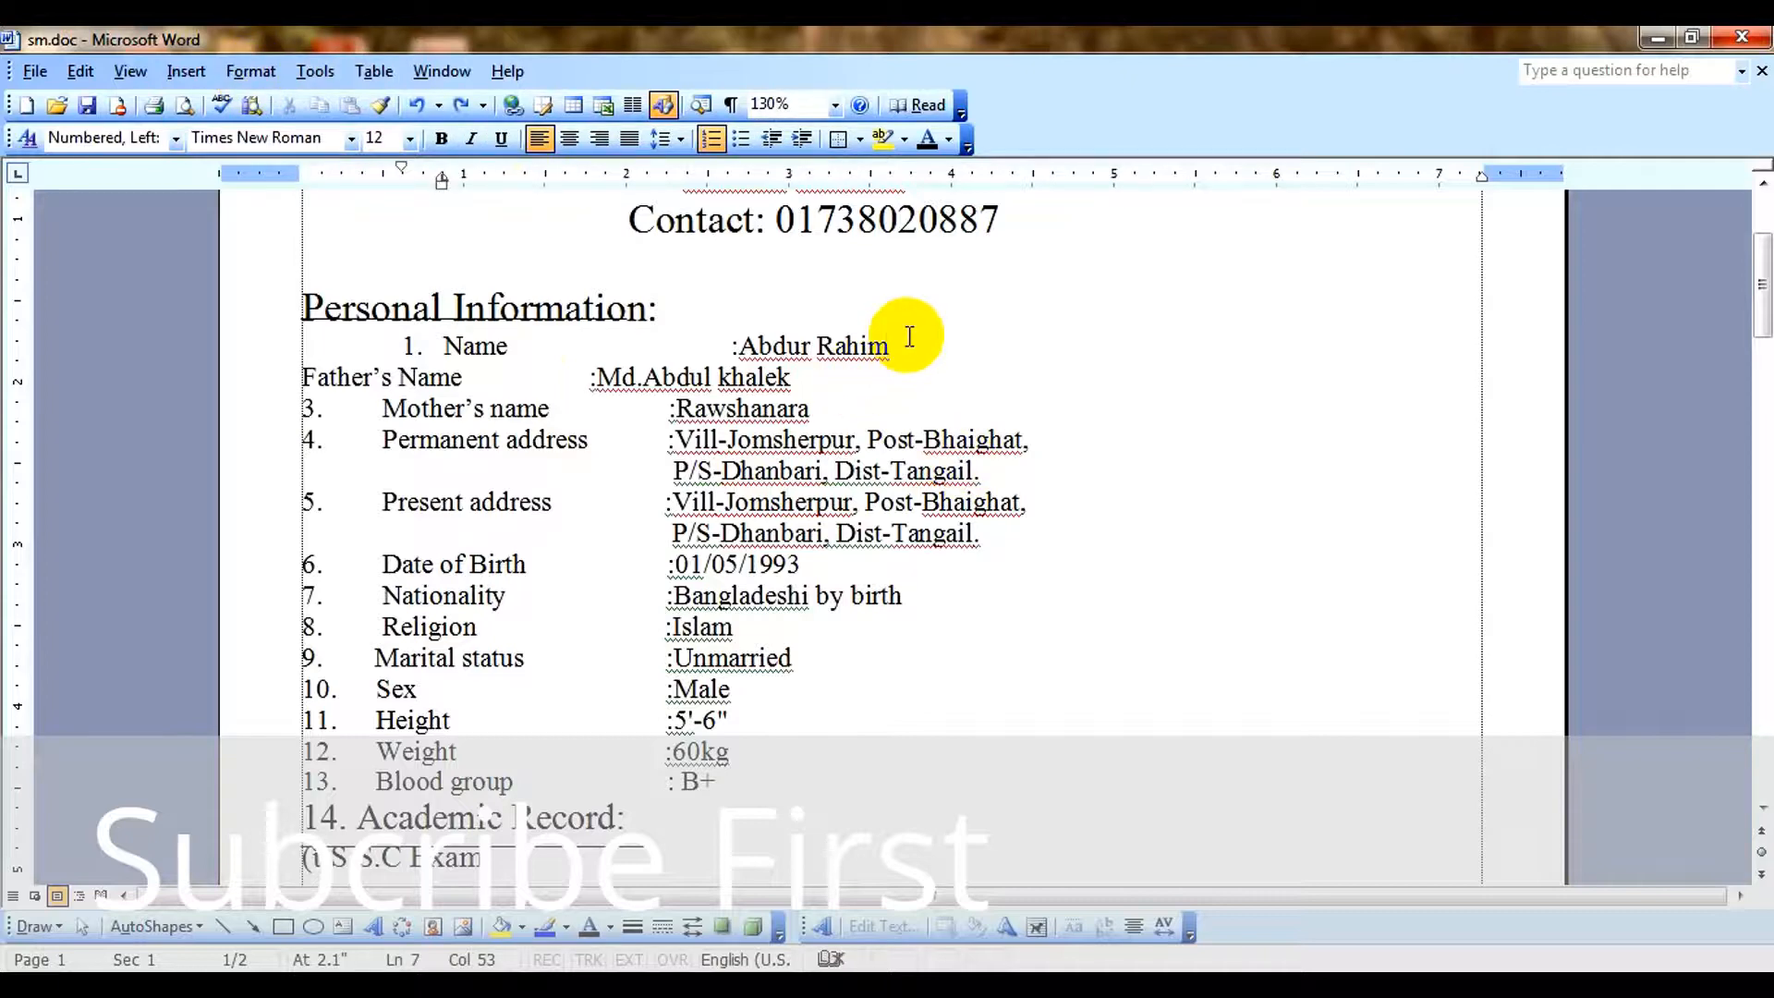
key(Return)
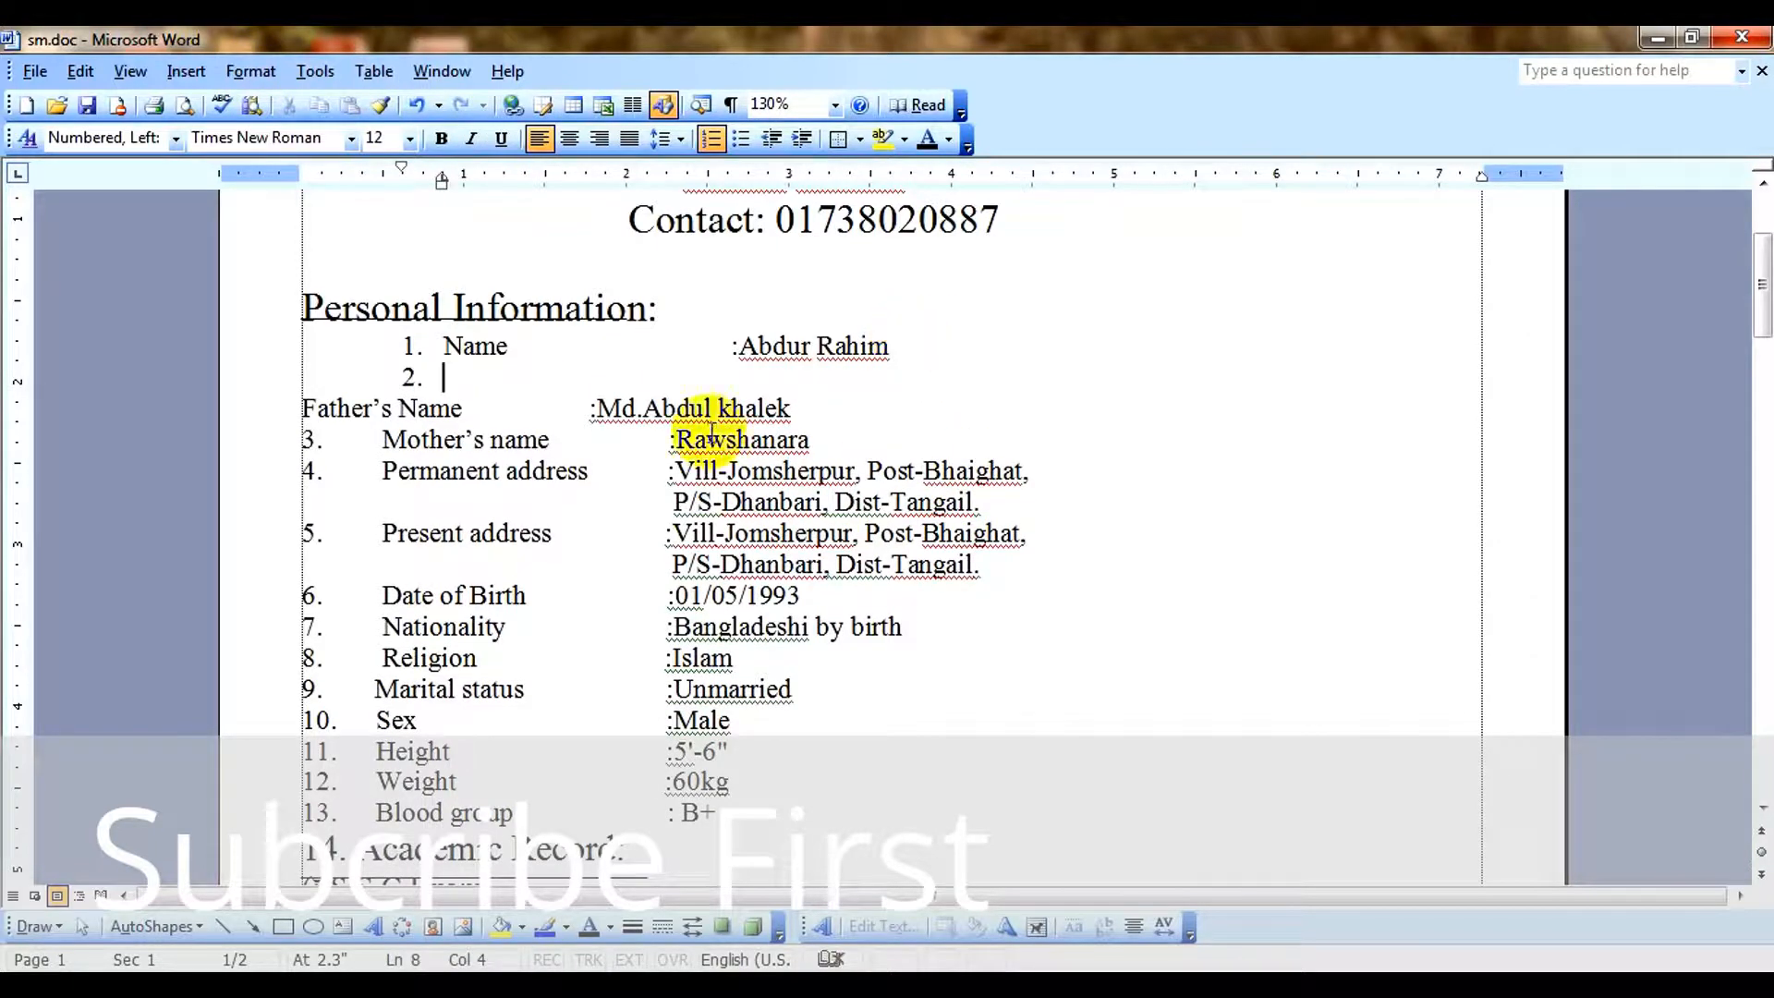
click(305, 409)
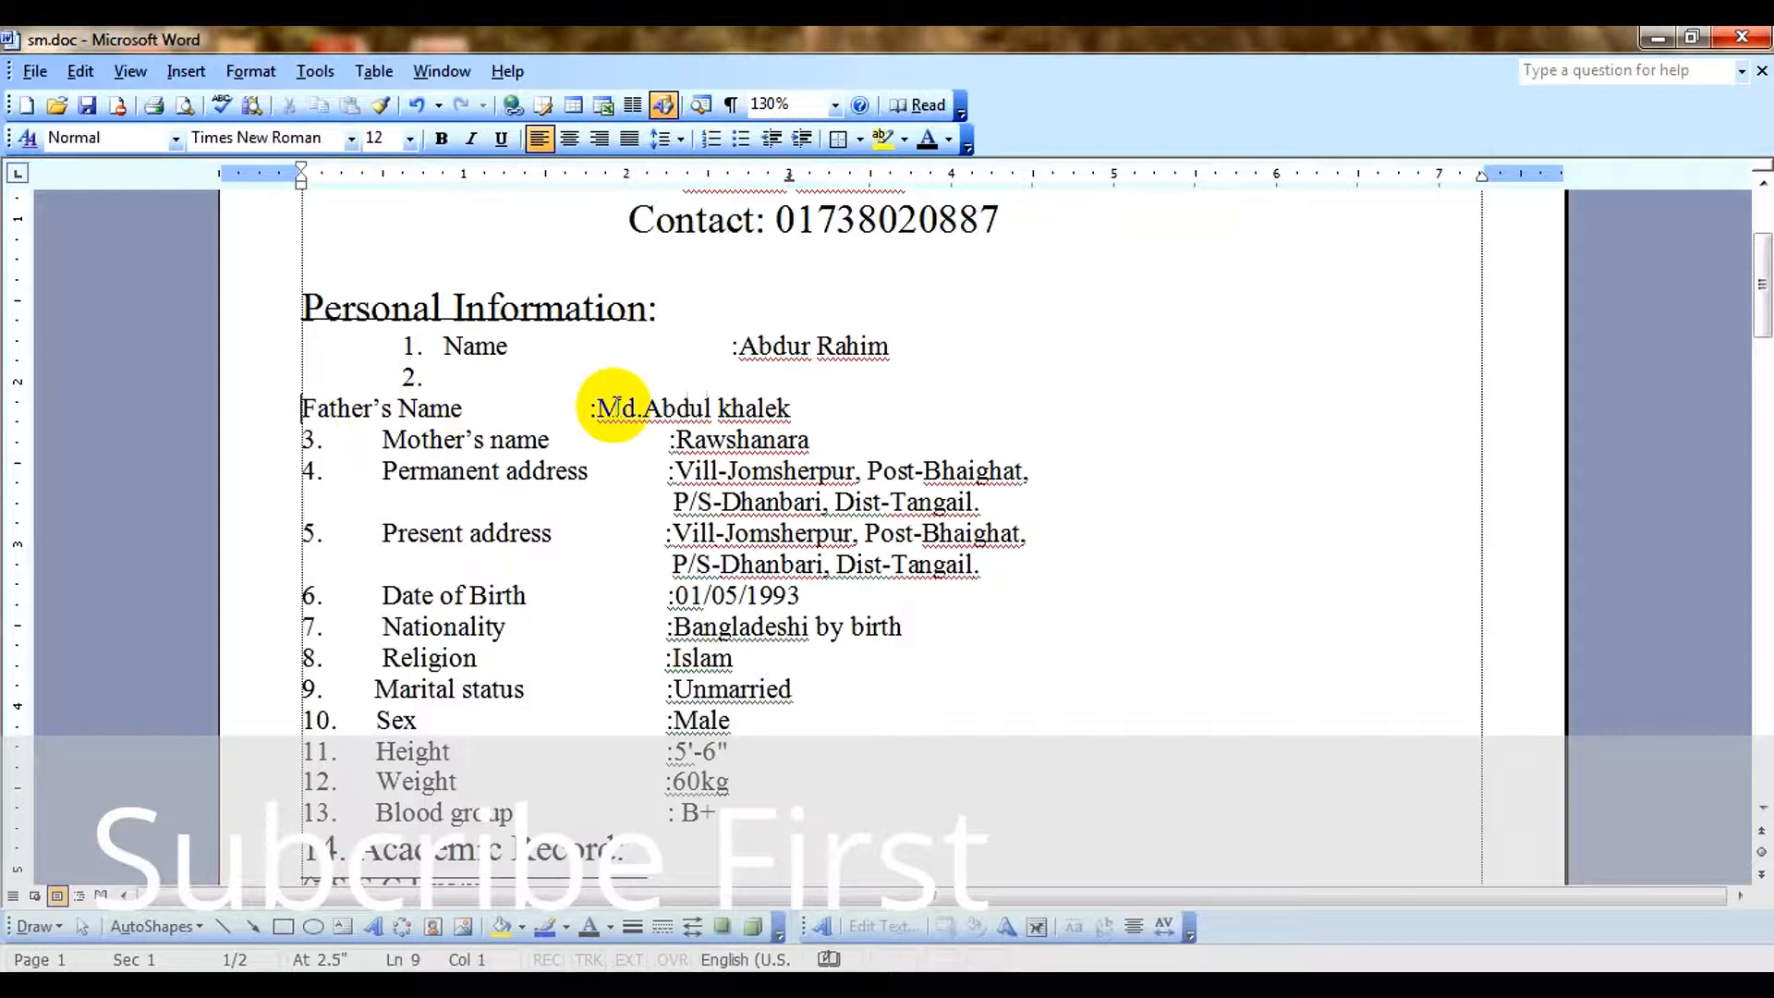
key(BackSpace)
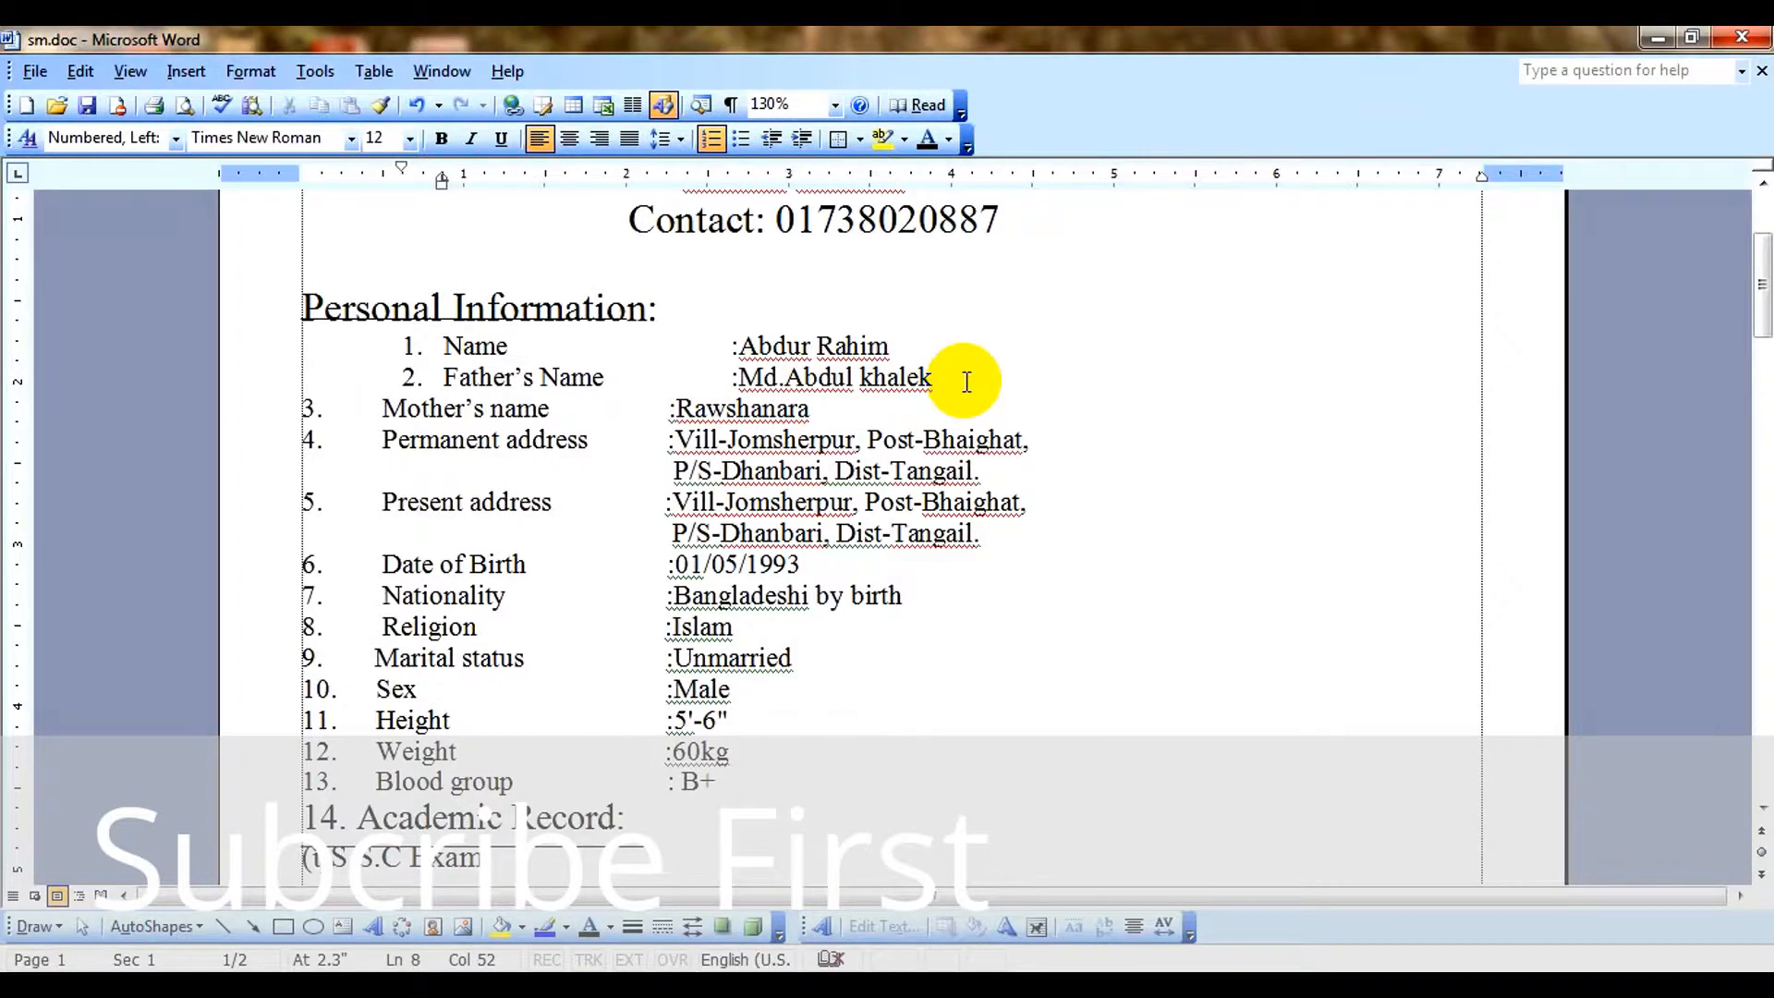
Add a third numbered item and move the Mother's name entry into it, removing its manually entered number and spacing.
key(Return)
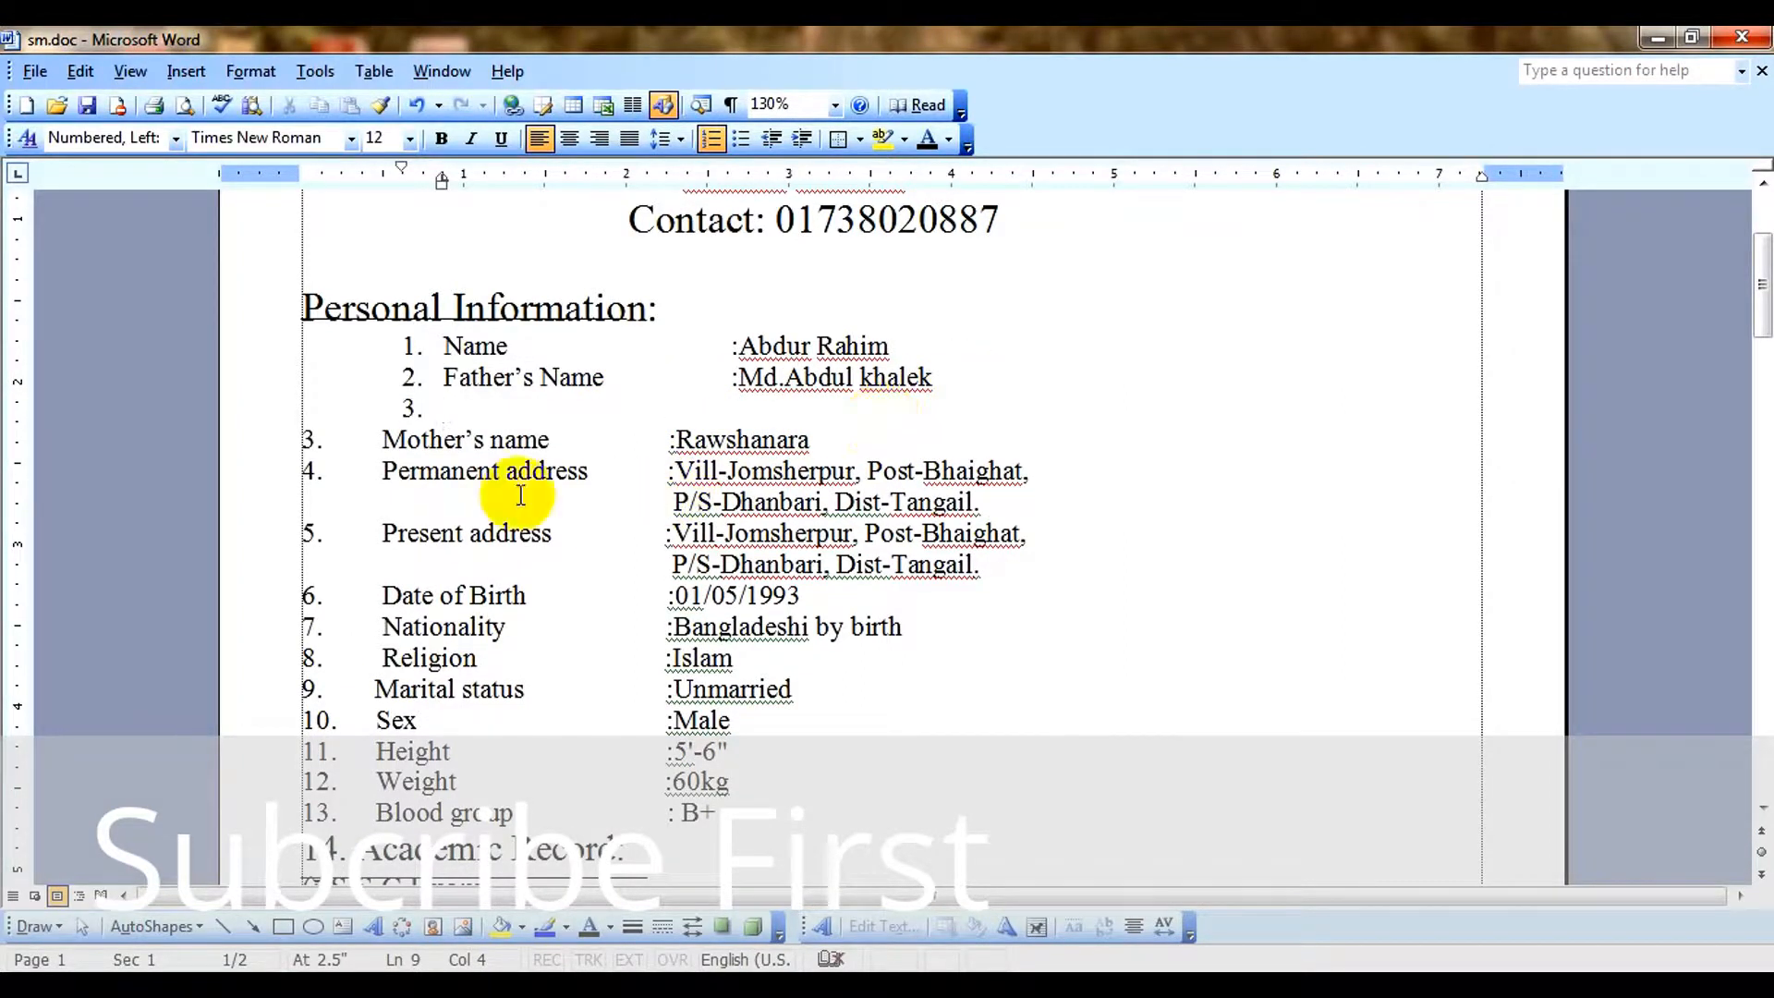
click(370, 438)
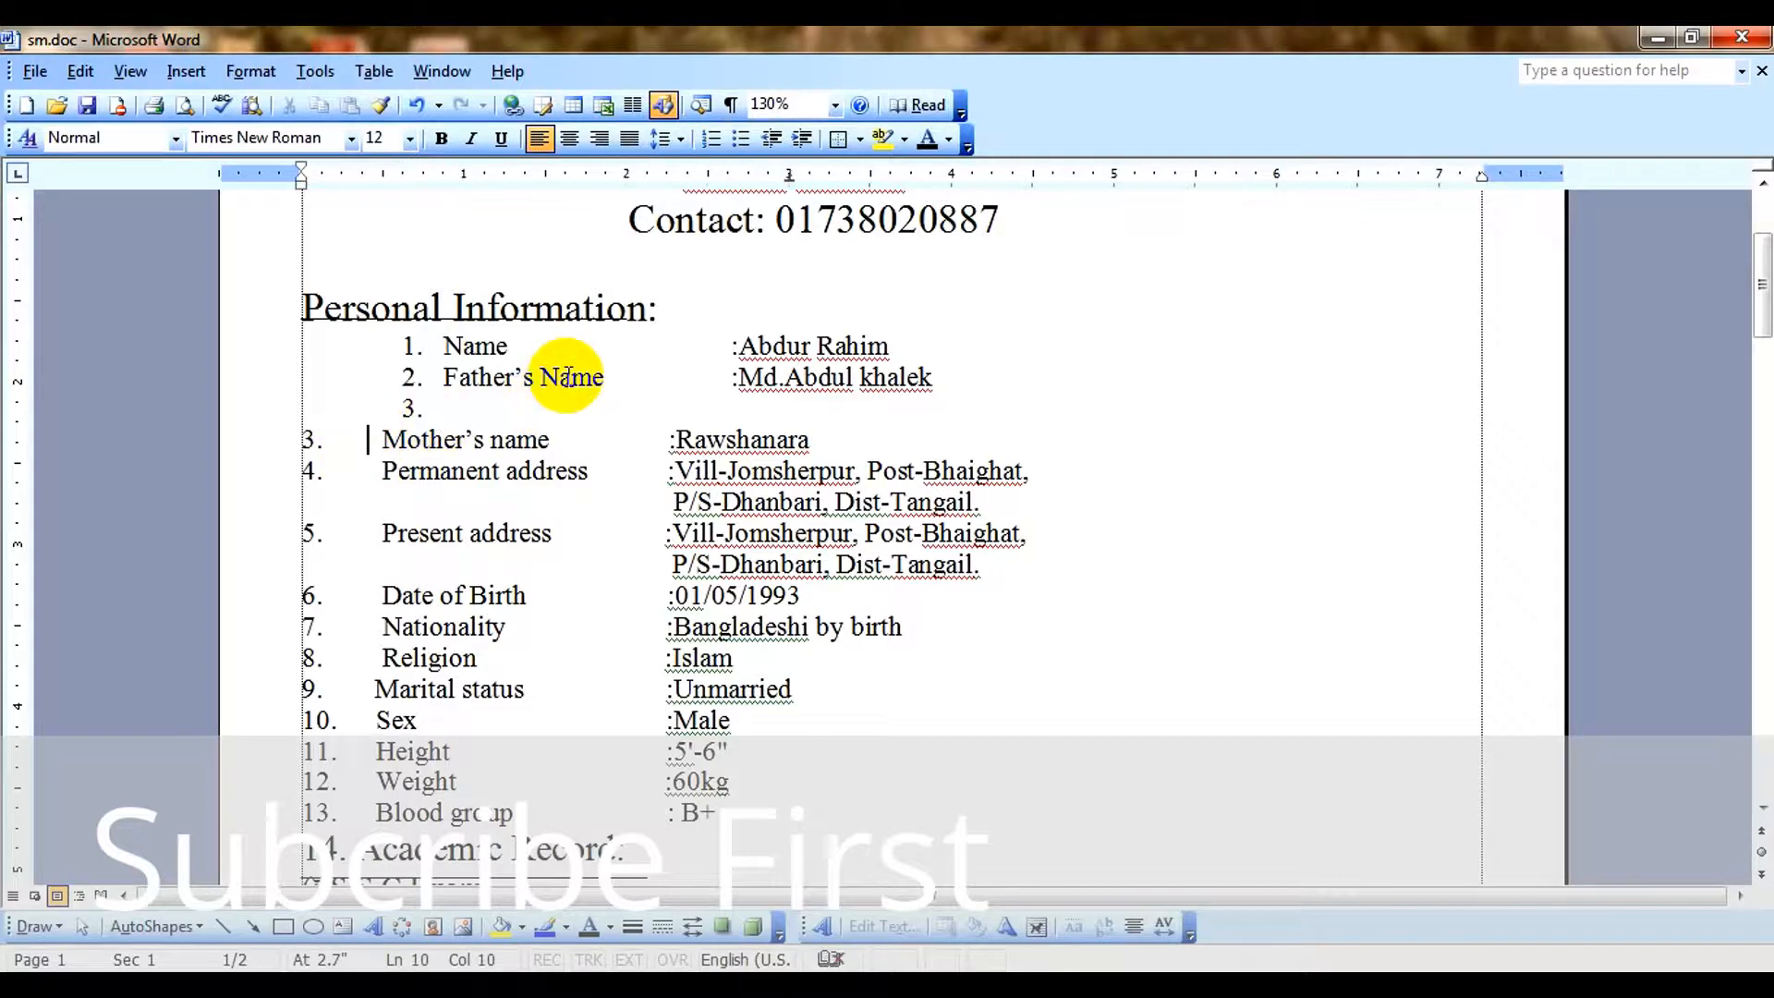
key(BackSpace)
key(BackSpace)
key(BackSpace)
key(BackSpace)
key(BackSpace)
key(BackSpace)
key(BackSpace)
key(BackSpace)
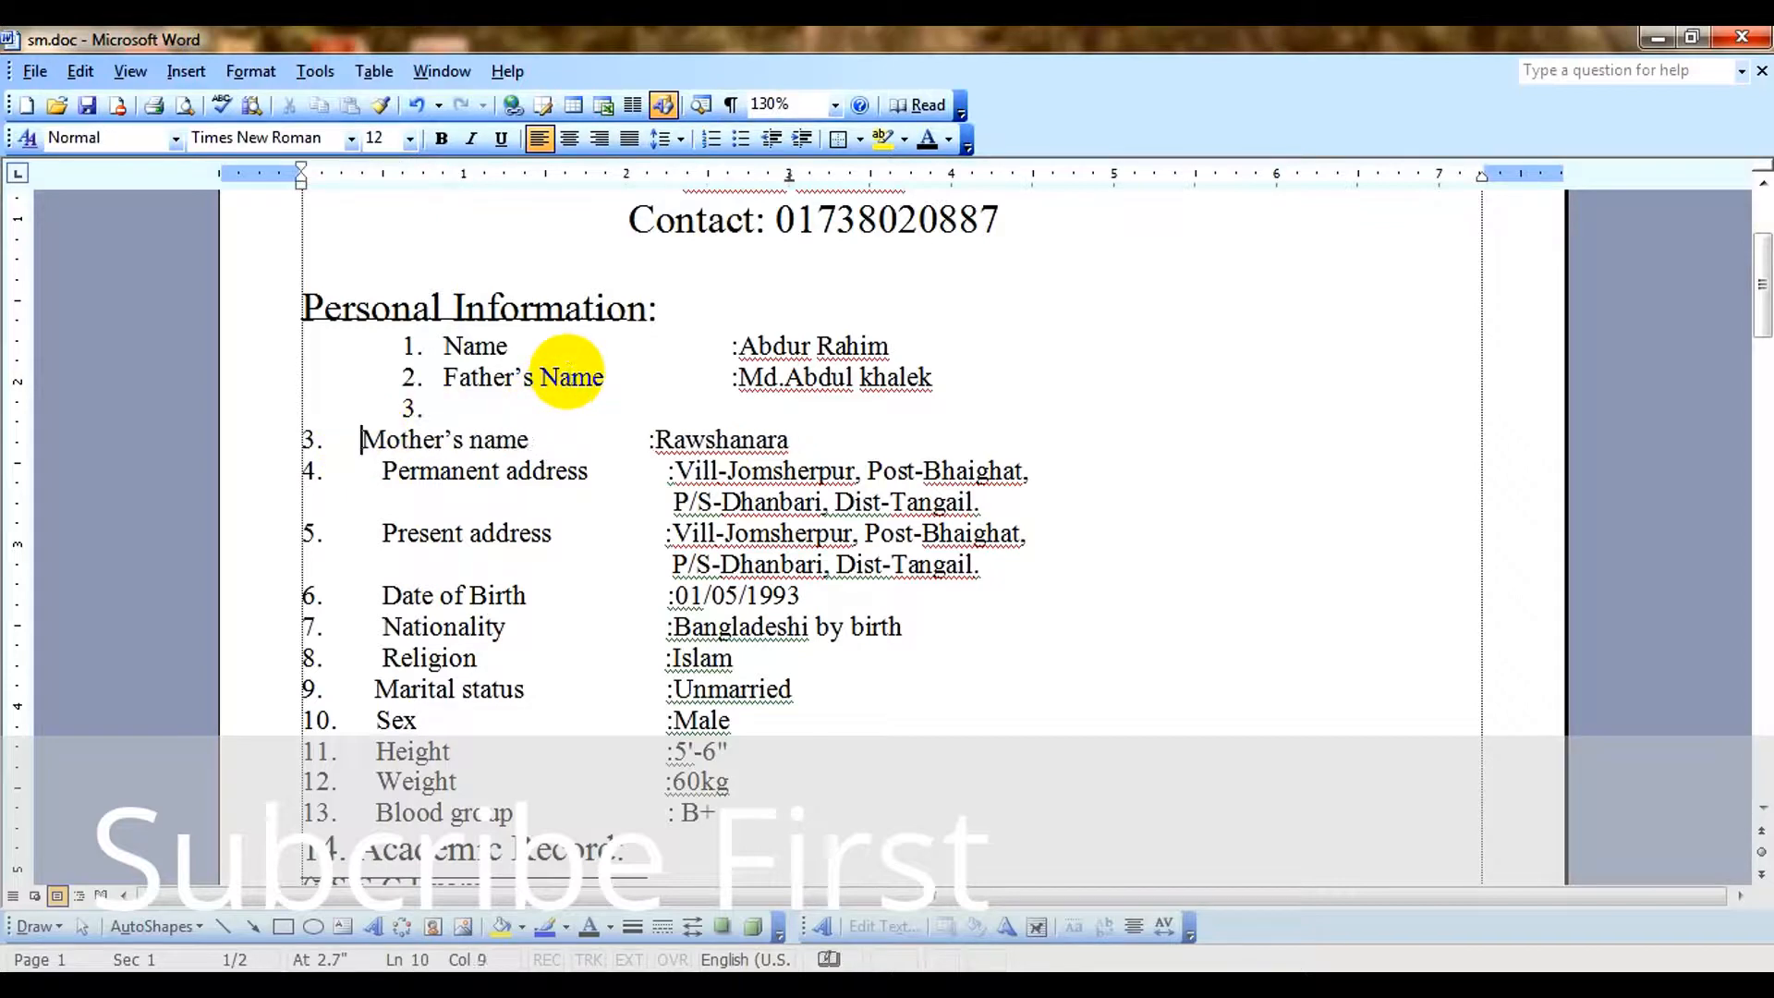
key(BackSpace)
key(BackSpace)
key(BackSpace)
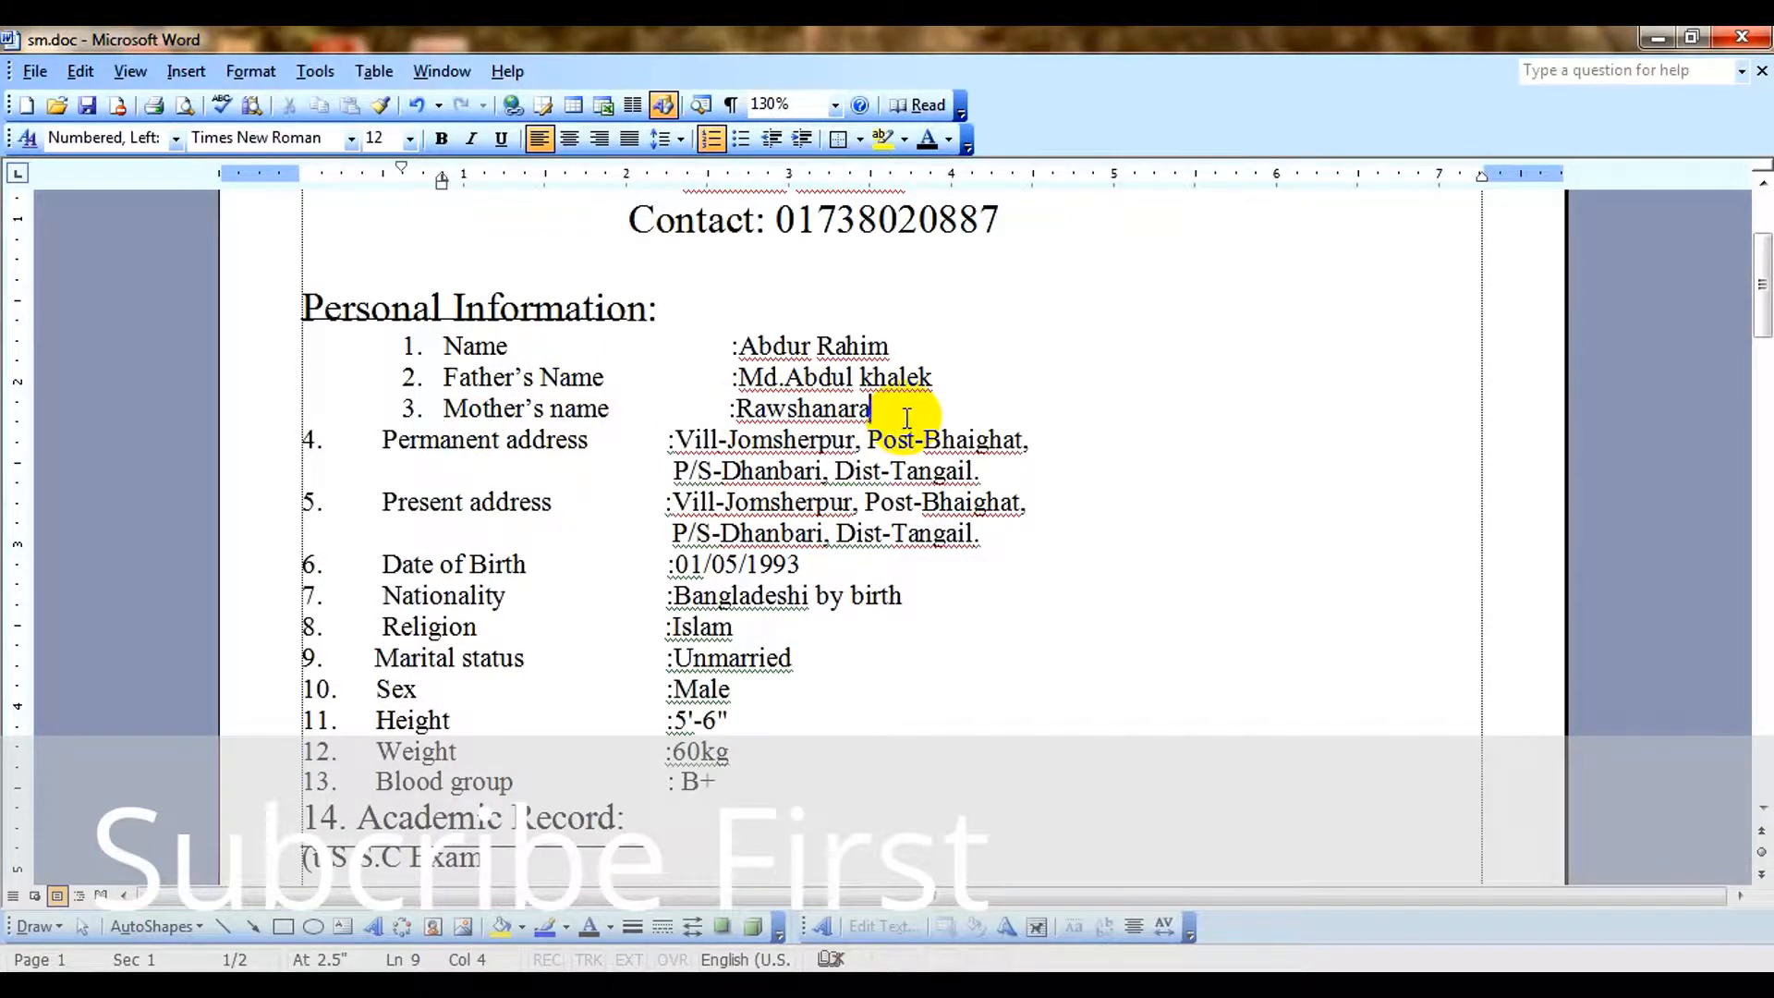
Add a fourth numbered item and move the Permanent address entry into it, removing its manually entered number and spacing.
key(Return)
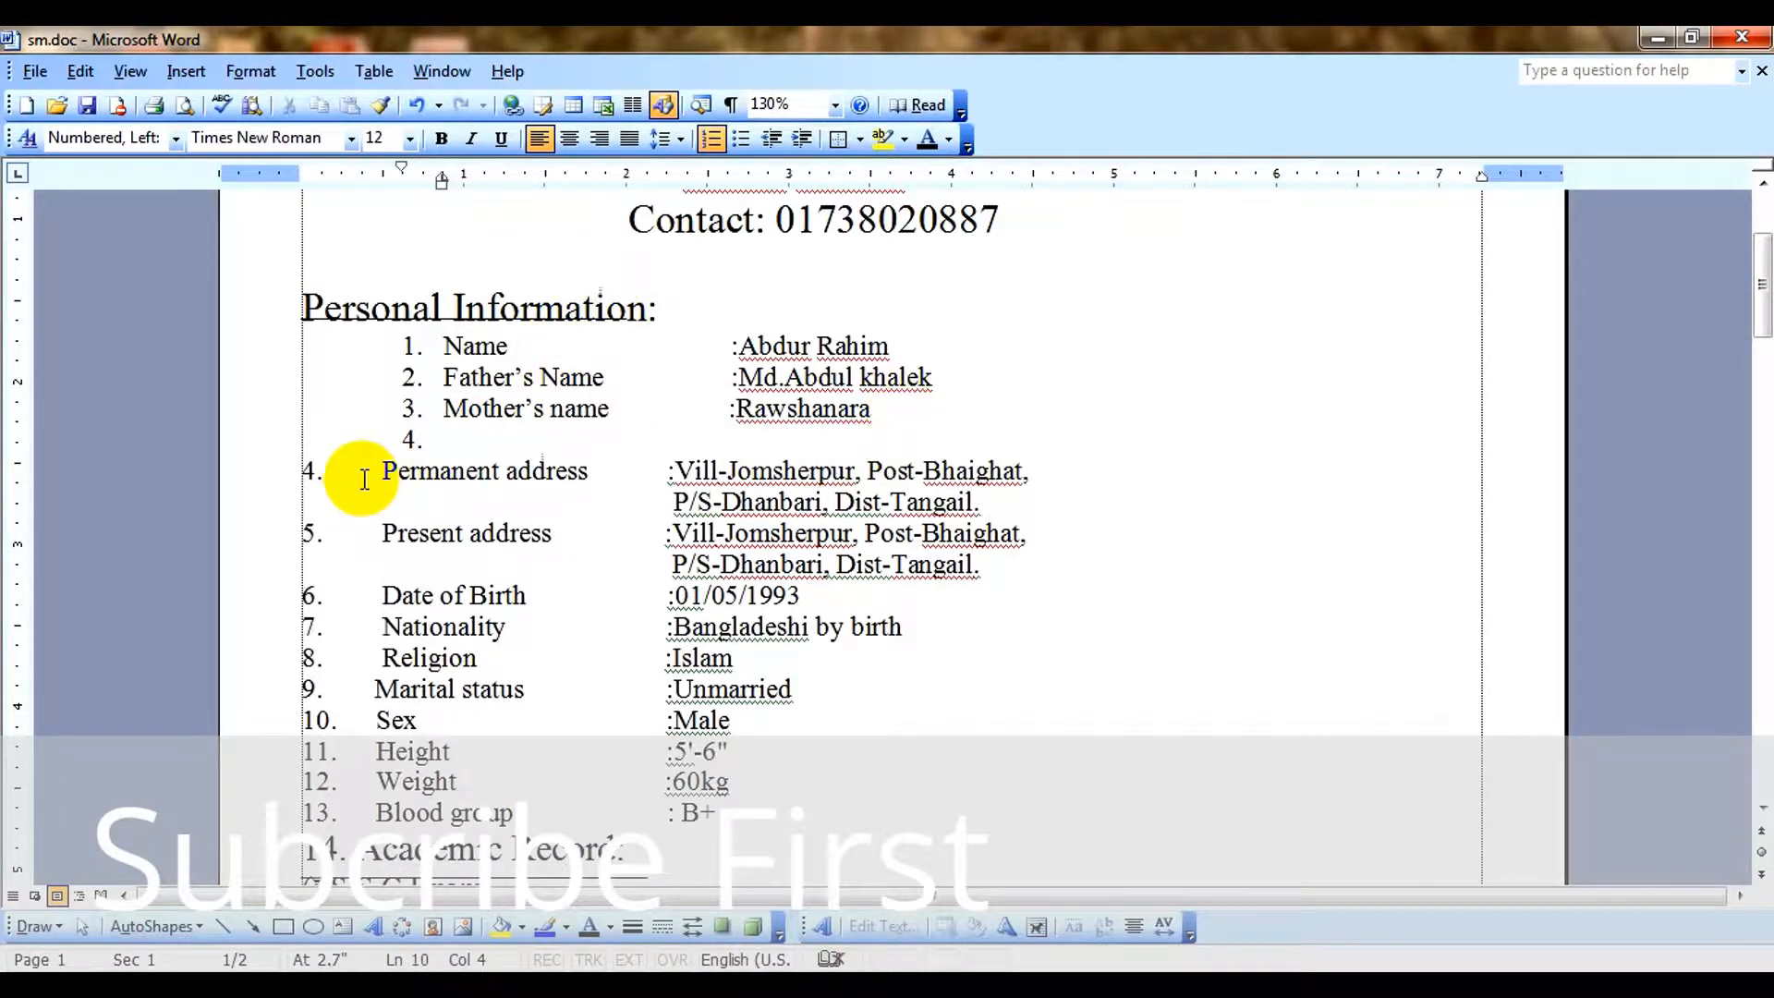
click(471, 450)
key(BackSpace)
key(BackSpace)
key(BackSpace)
key(BackSpace)
key(BackSpace)
key(BackSpace)
key(BackSpace)
key(BackSpace)
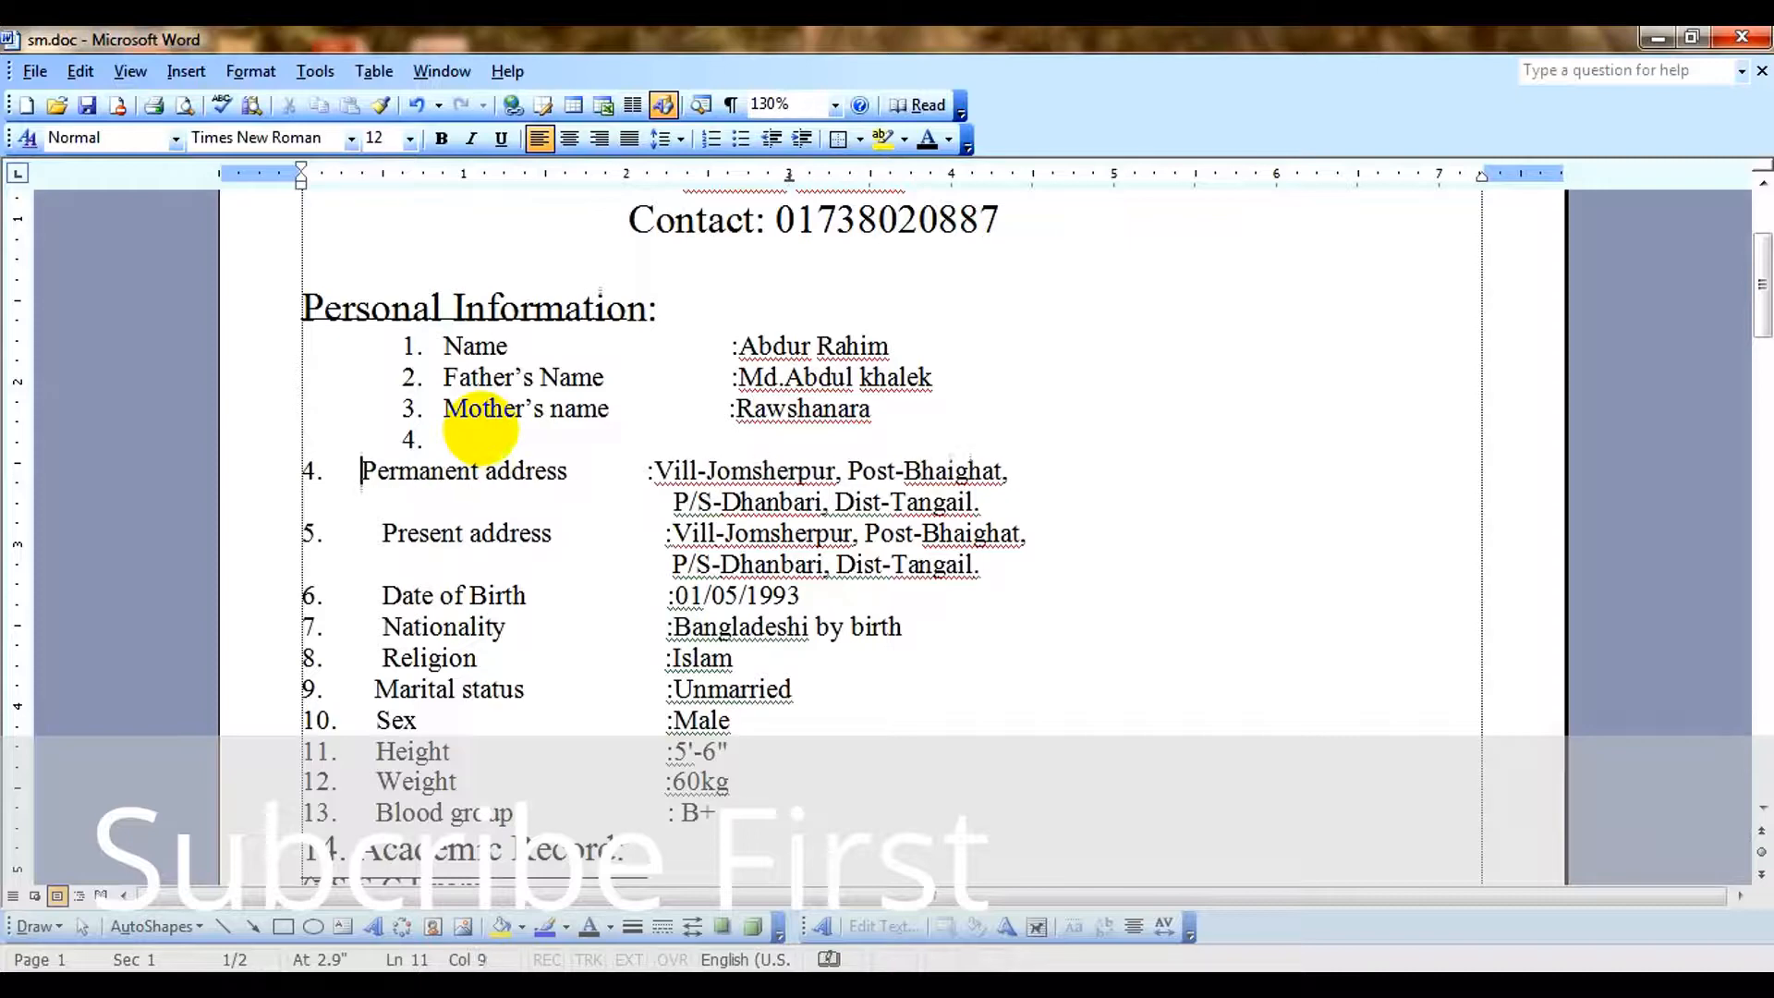
key(BackSpace)
key(BackSpace)
key(BackSpace)
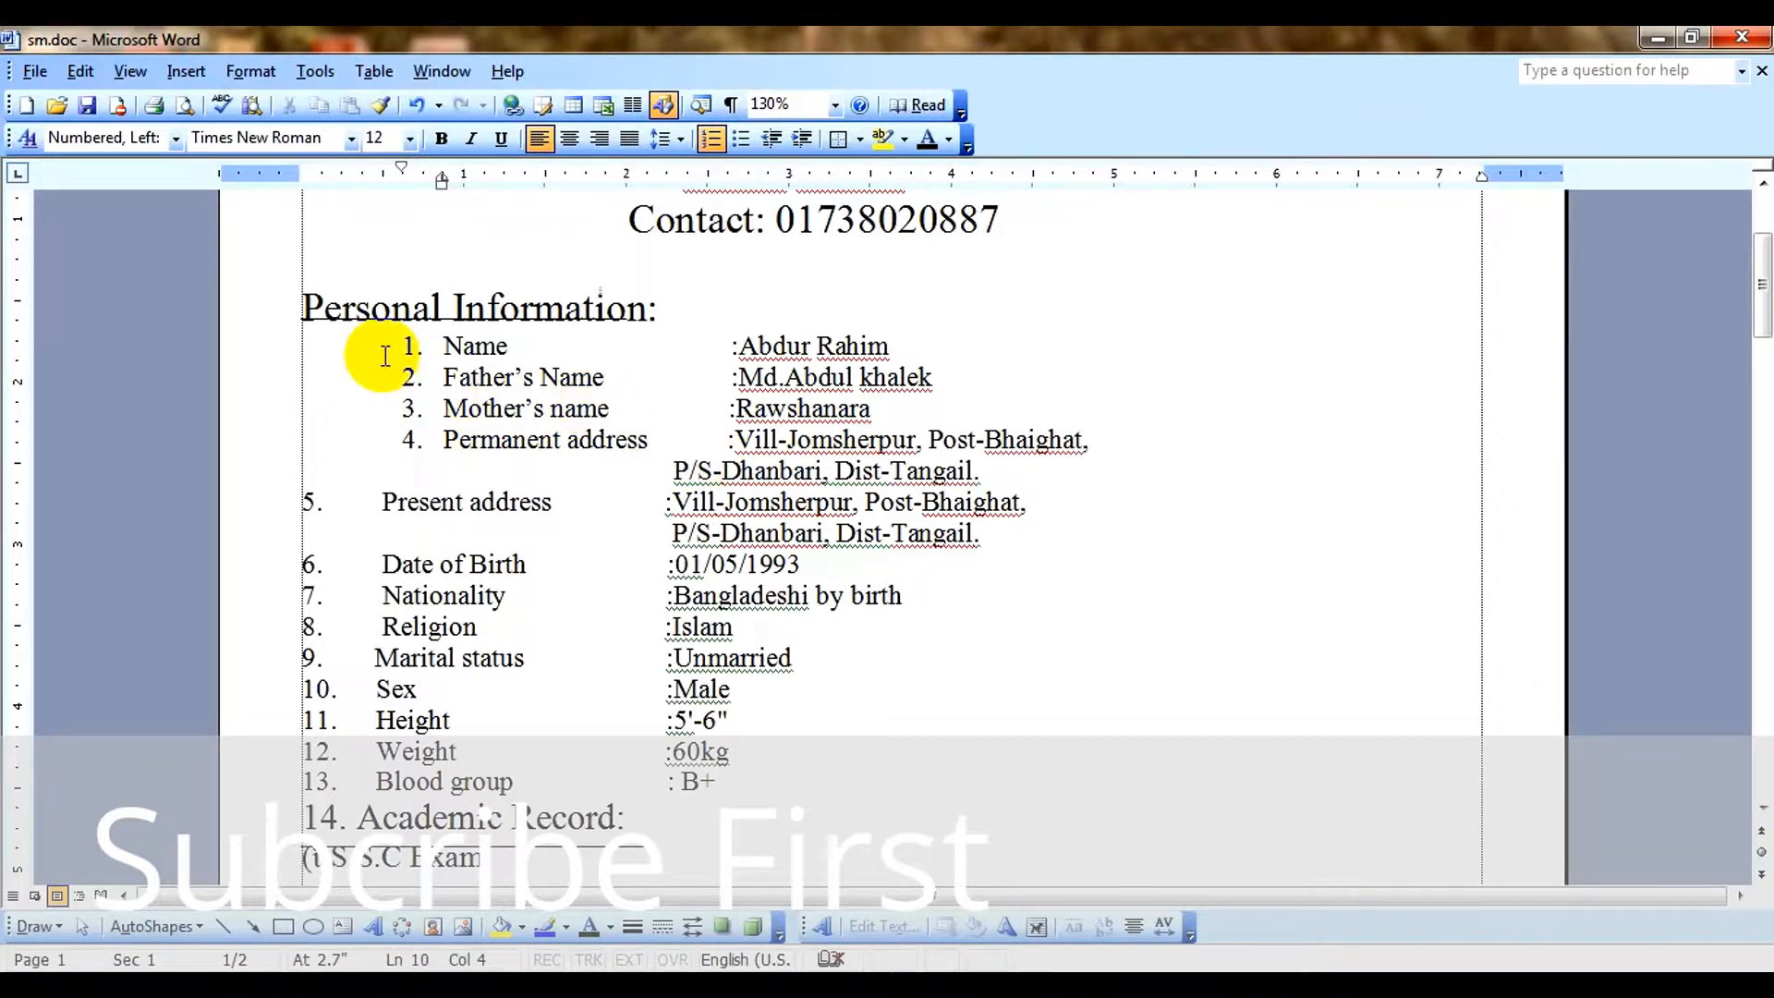
click(424, 349)
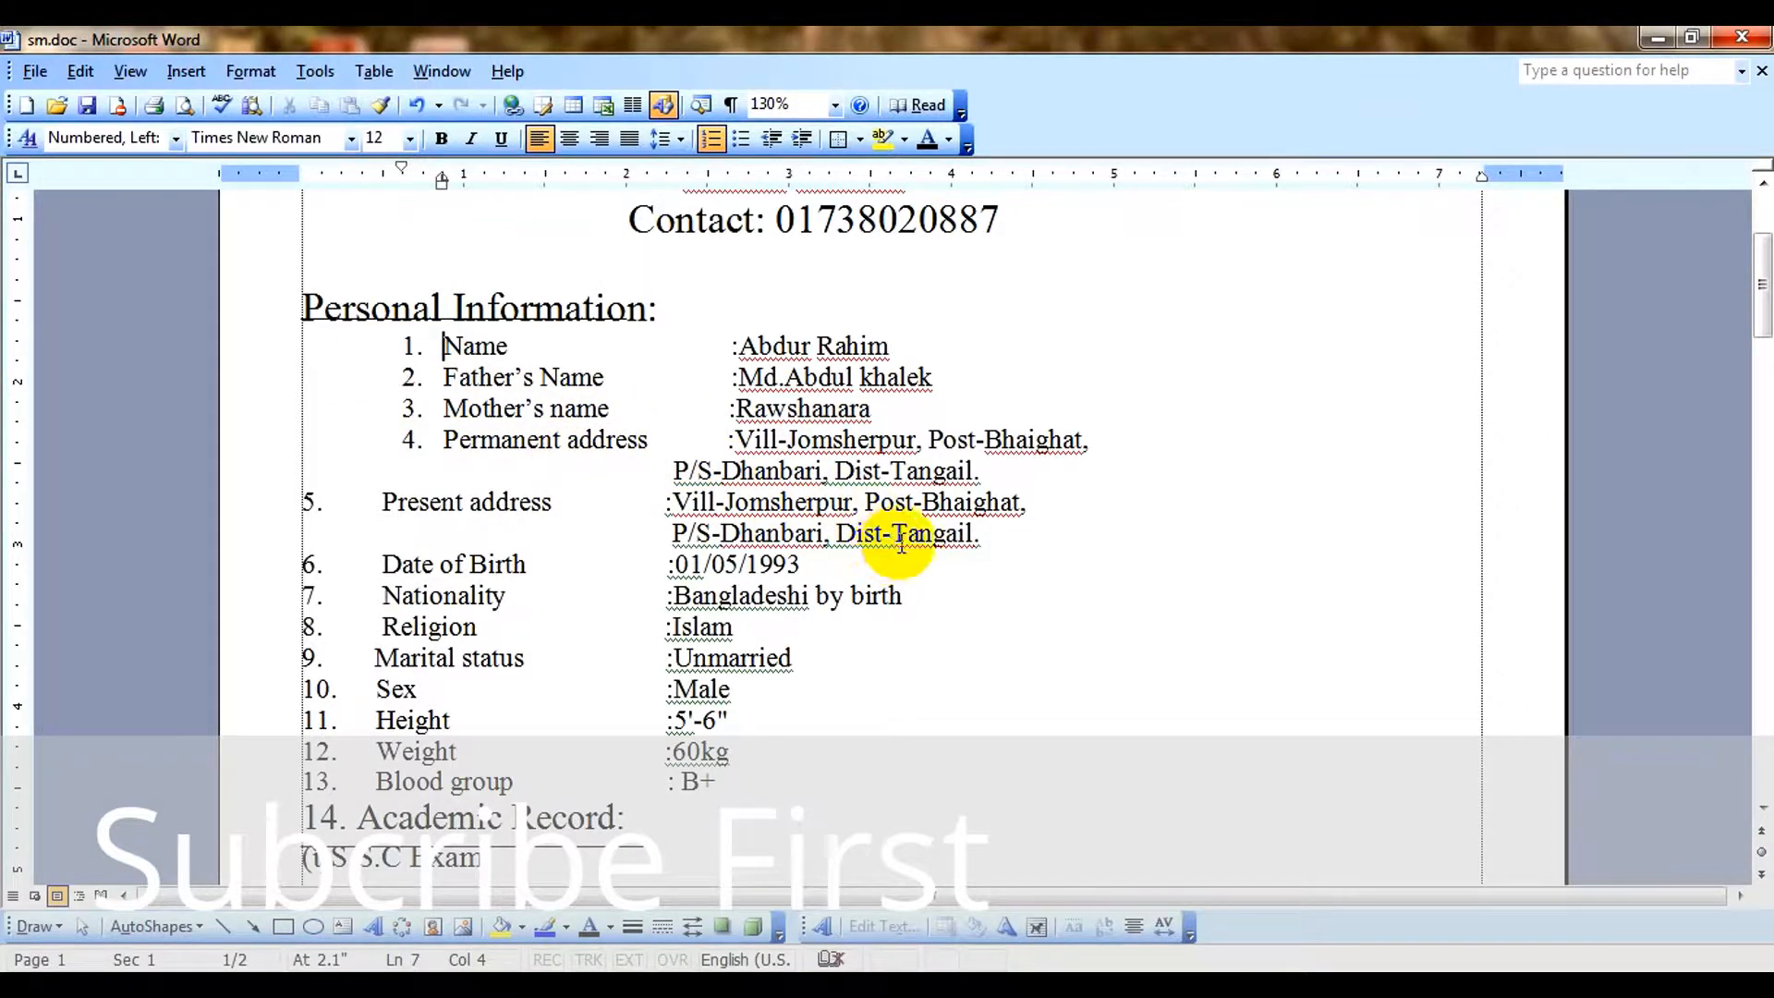
scroll(732, 614, down, 4)
scroll(792, 682, up, 4)
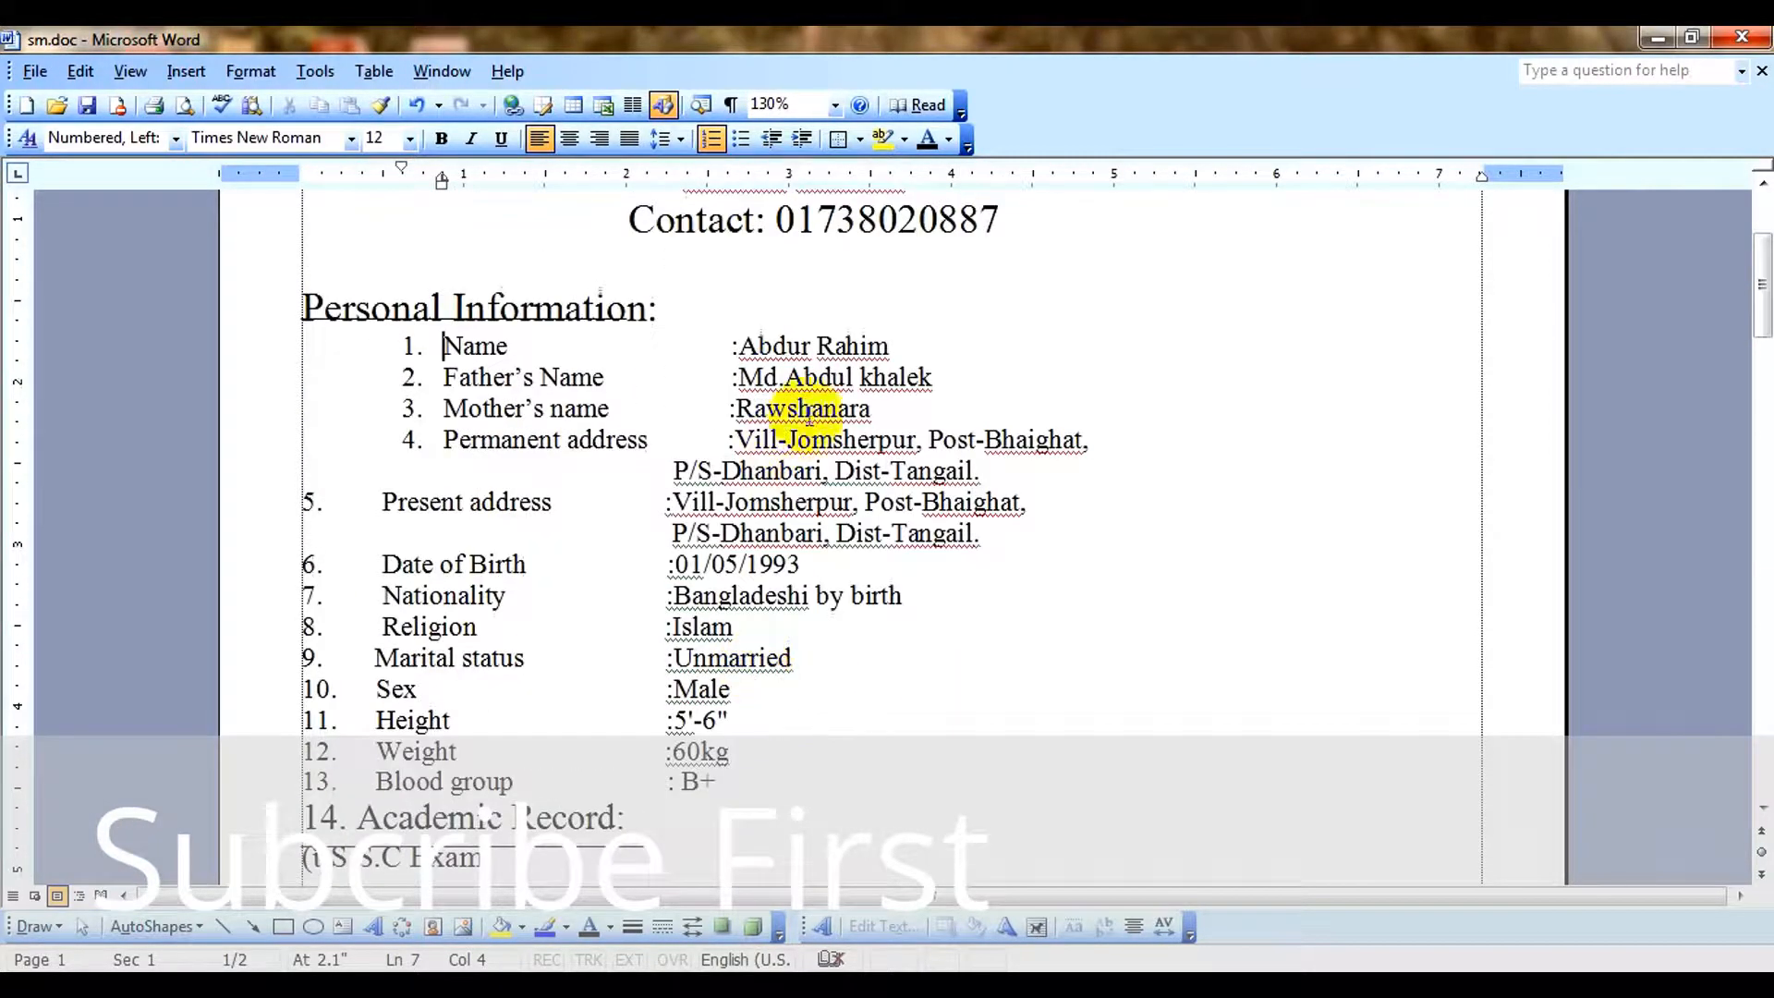
Set the line spacing of the four automatically numbered entries, Name through Permanent address, to 1.5.
drag(435, 351, 1090, 447)
click(682, 139)
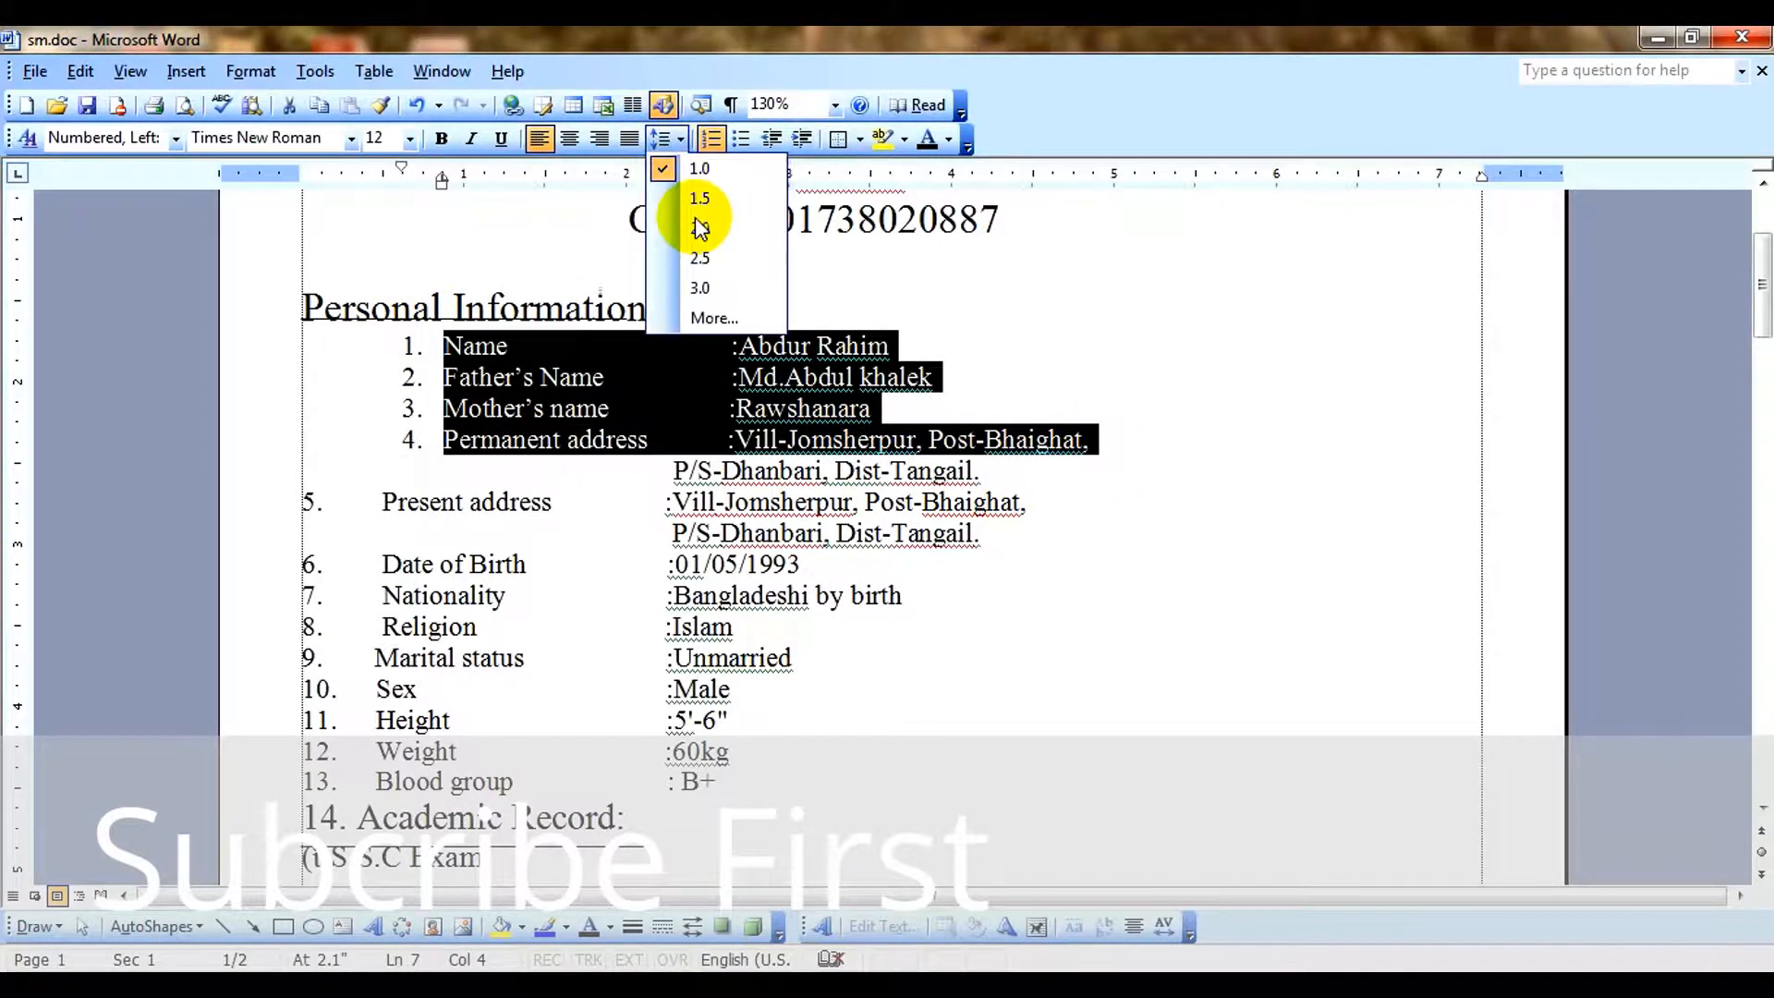
click(724, 200)
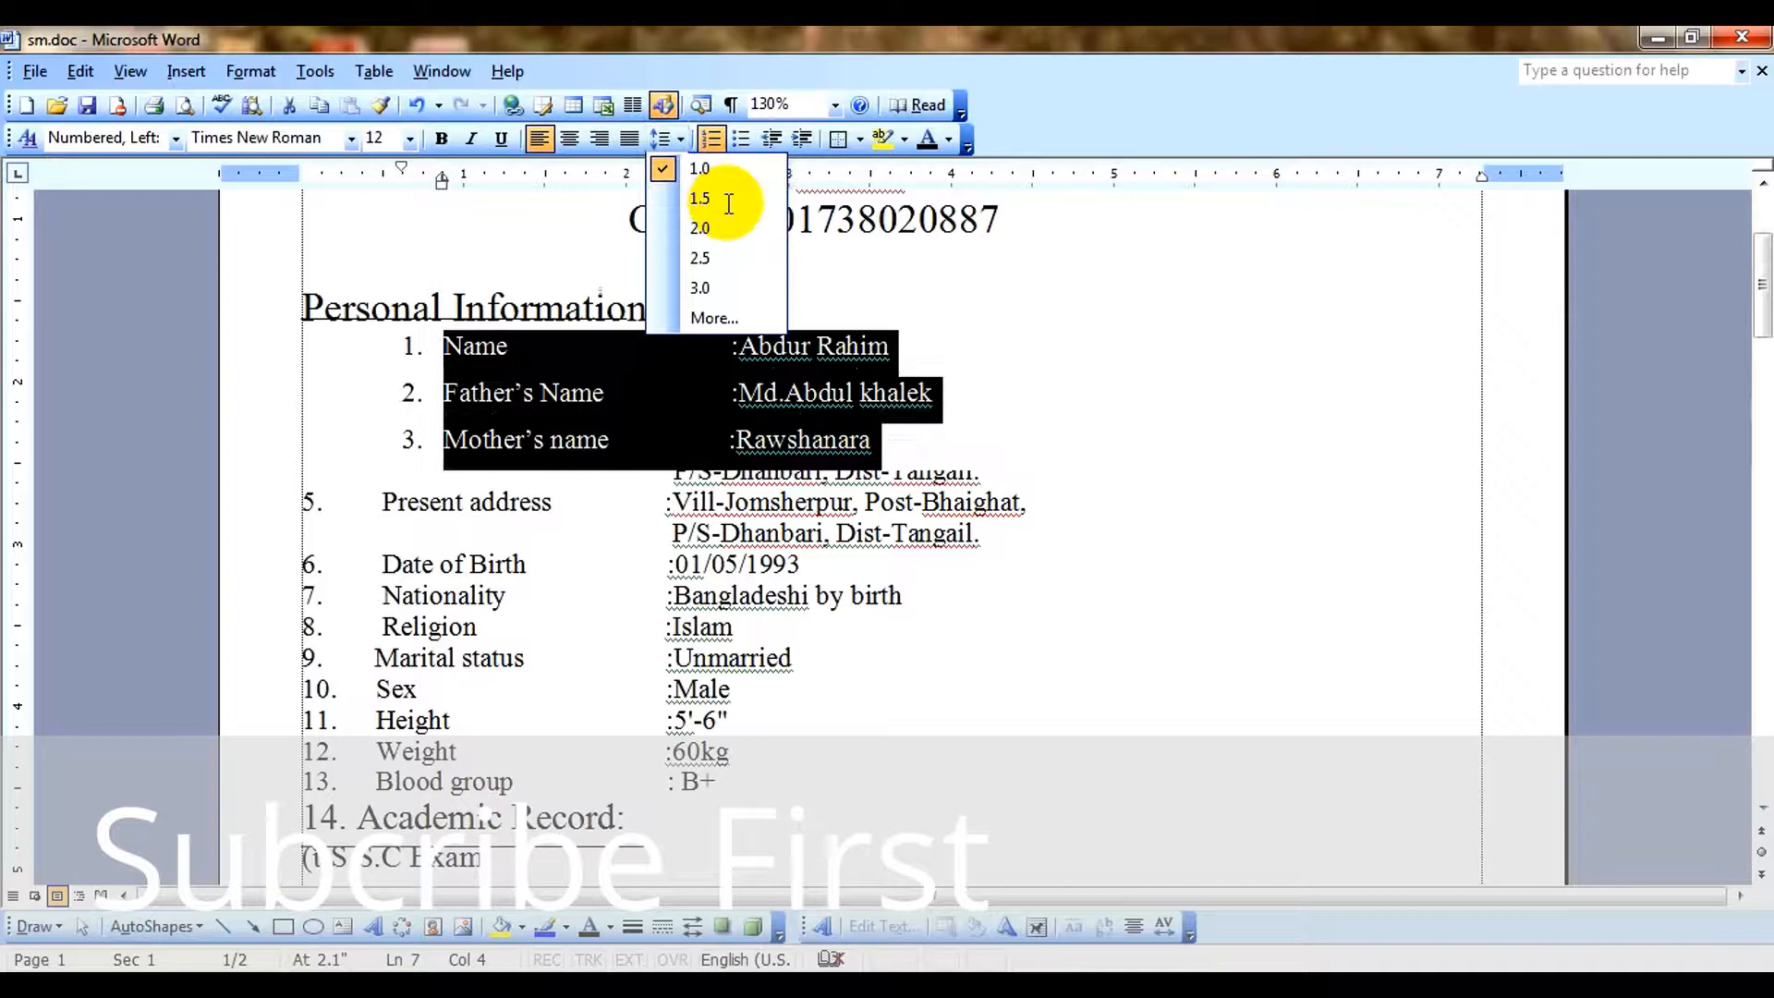
click(1144, 420)
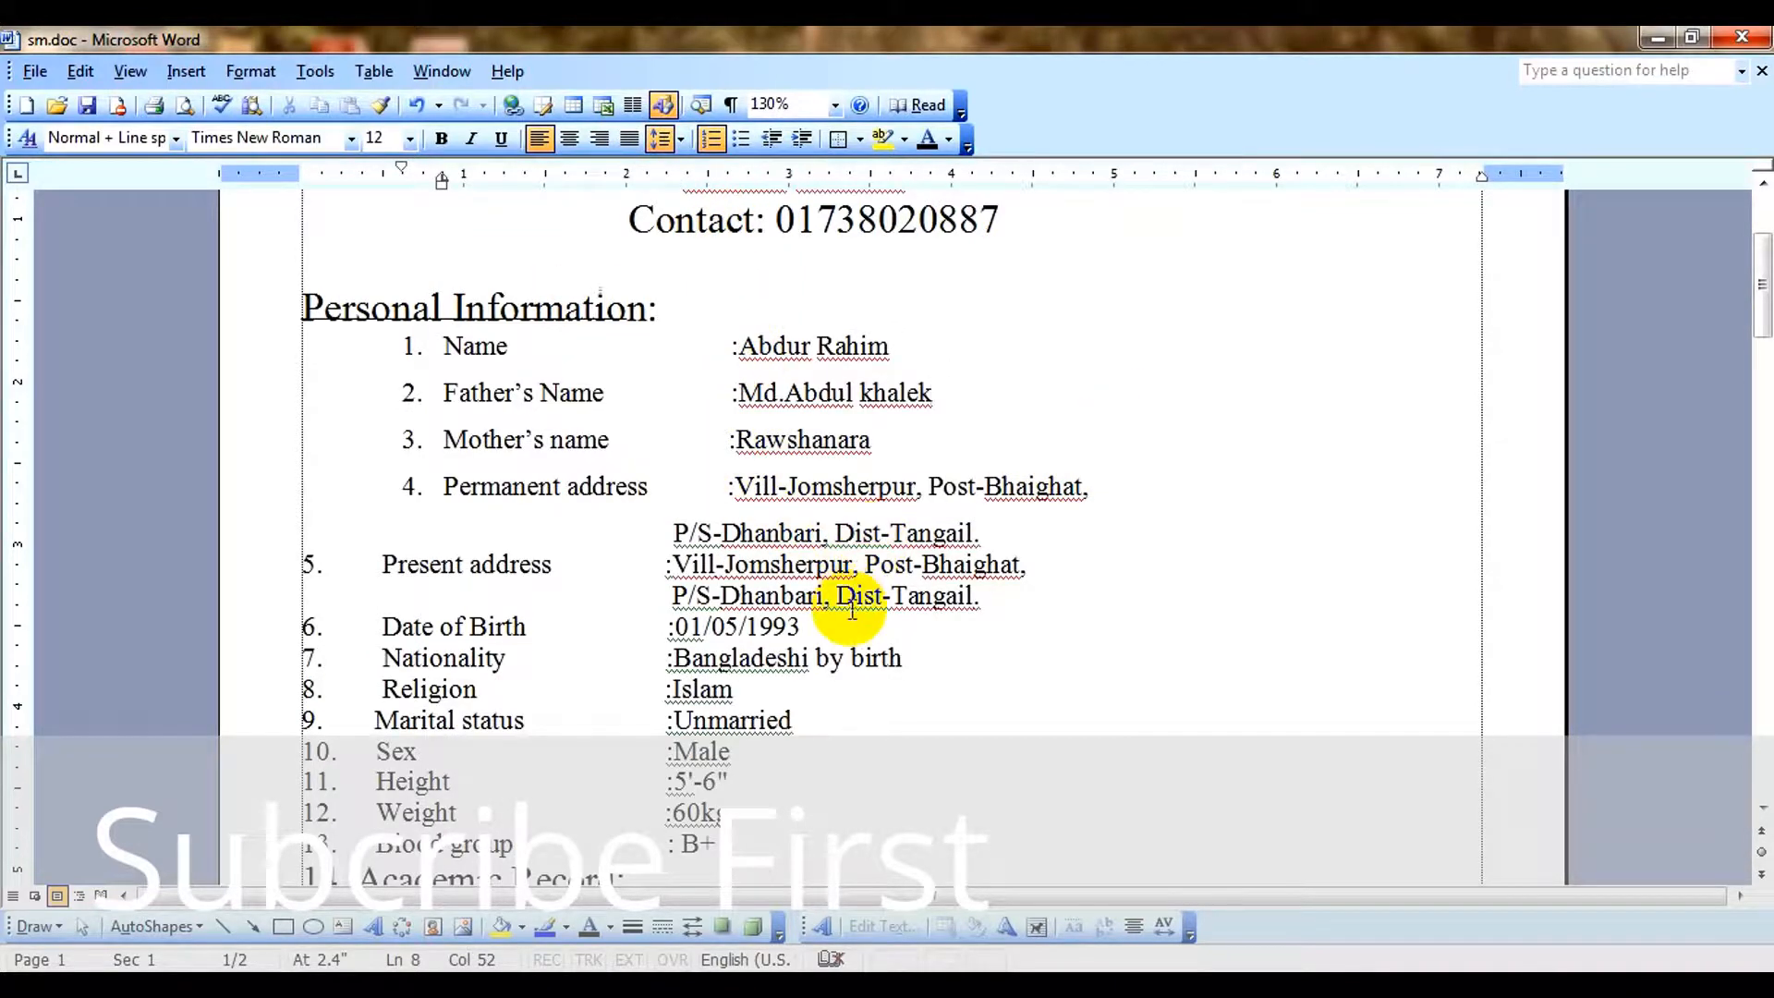
Set the line spacing to 1.5 from the second line of the permanent address through the Blood group entry.
scroll(852, 610, down, 1)
drag(634, 450, 894, 750)
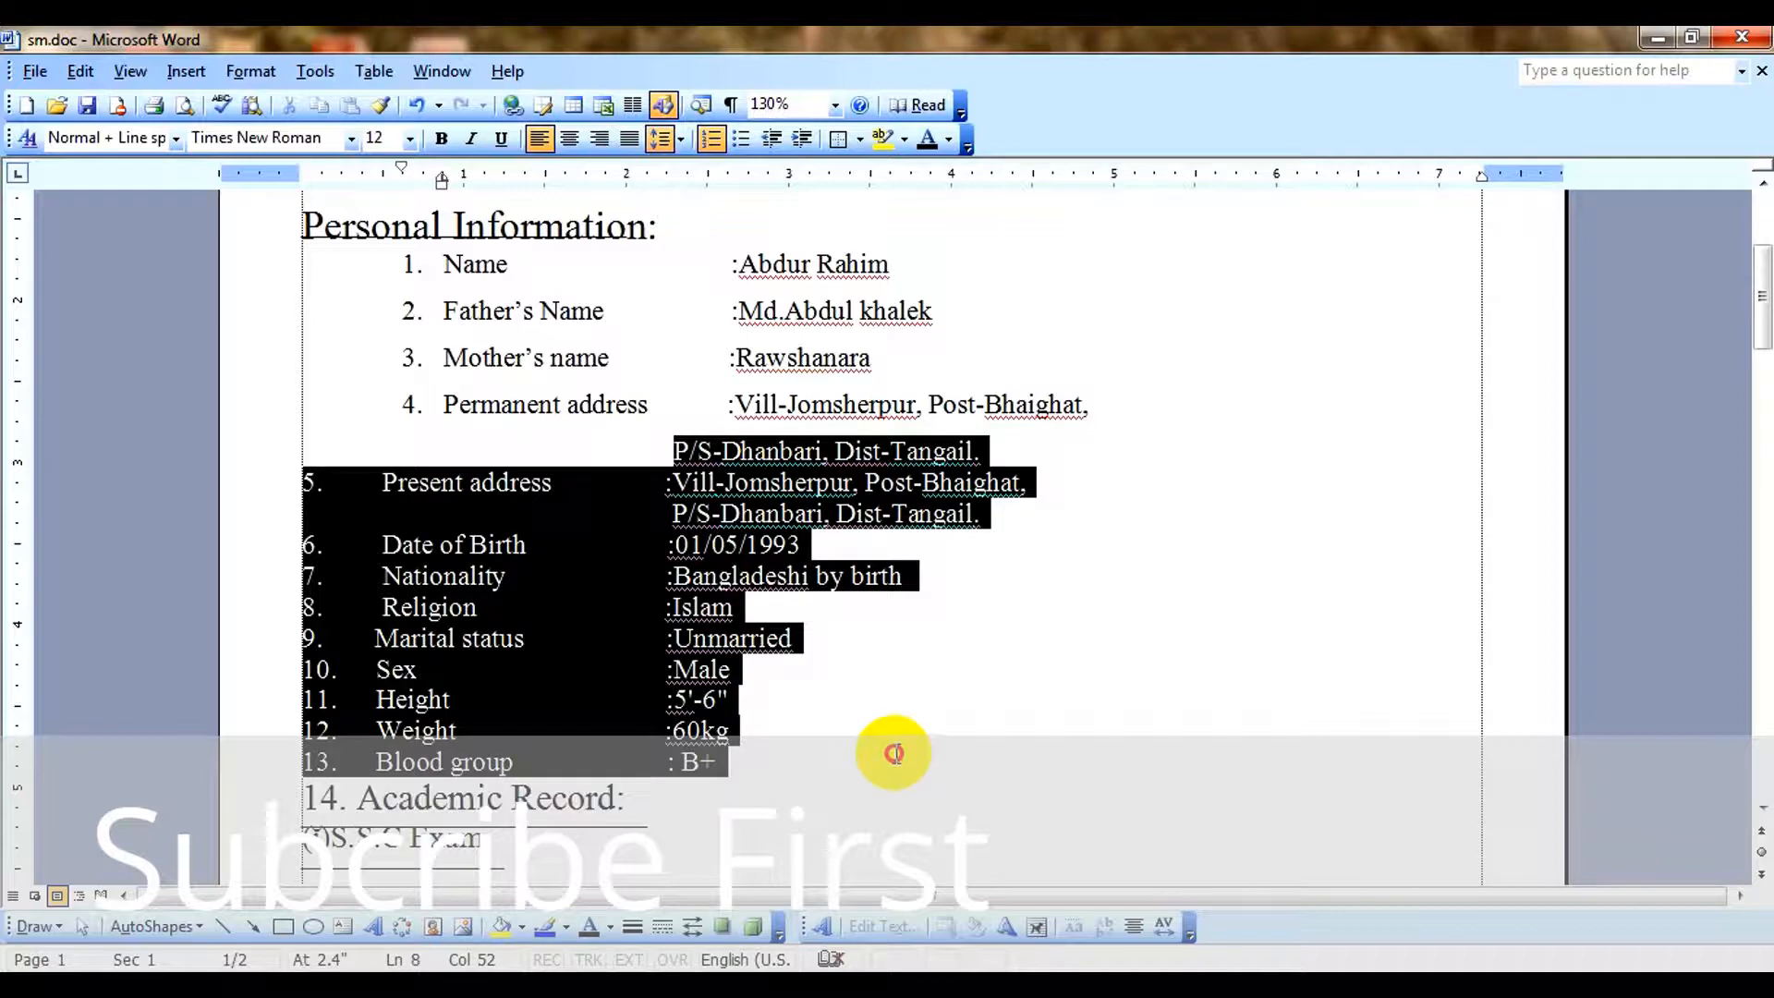
click(681, 139)
click(695, 192)
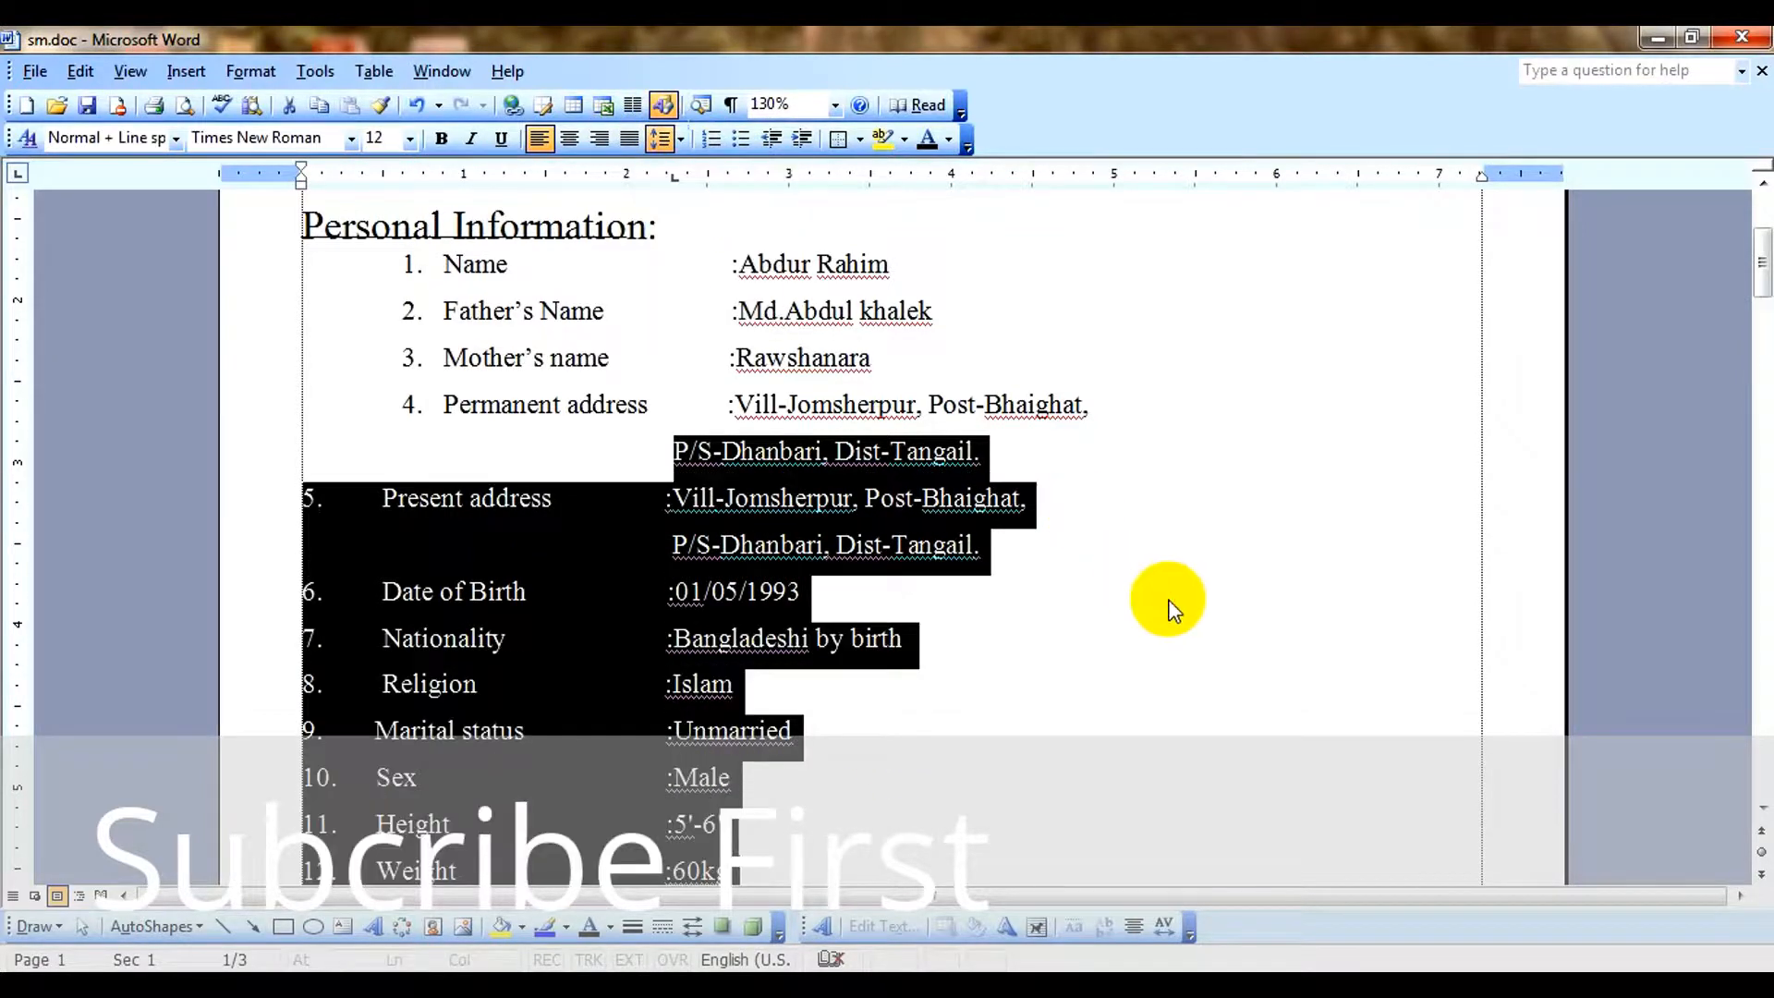
click(1099, 601)
Look through the CV's personal information, academic record, training and skills sections, and return to the heading.
scroll(1081, 602, down, 1)
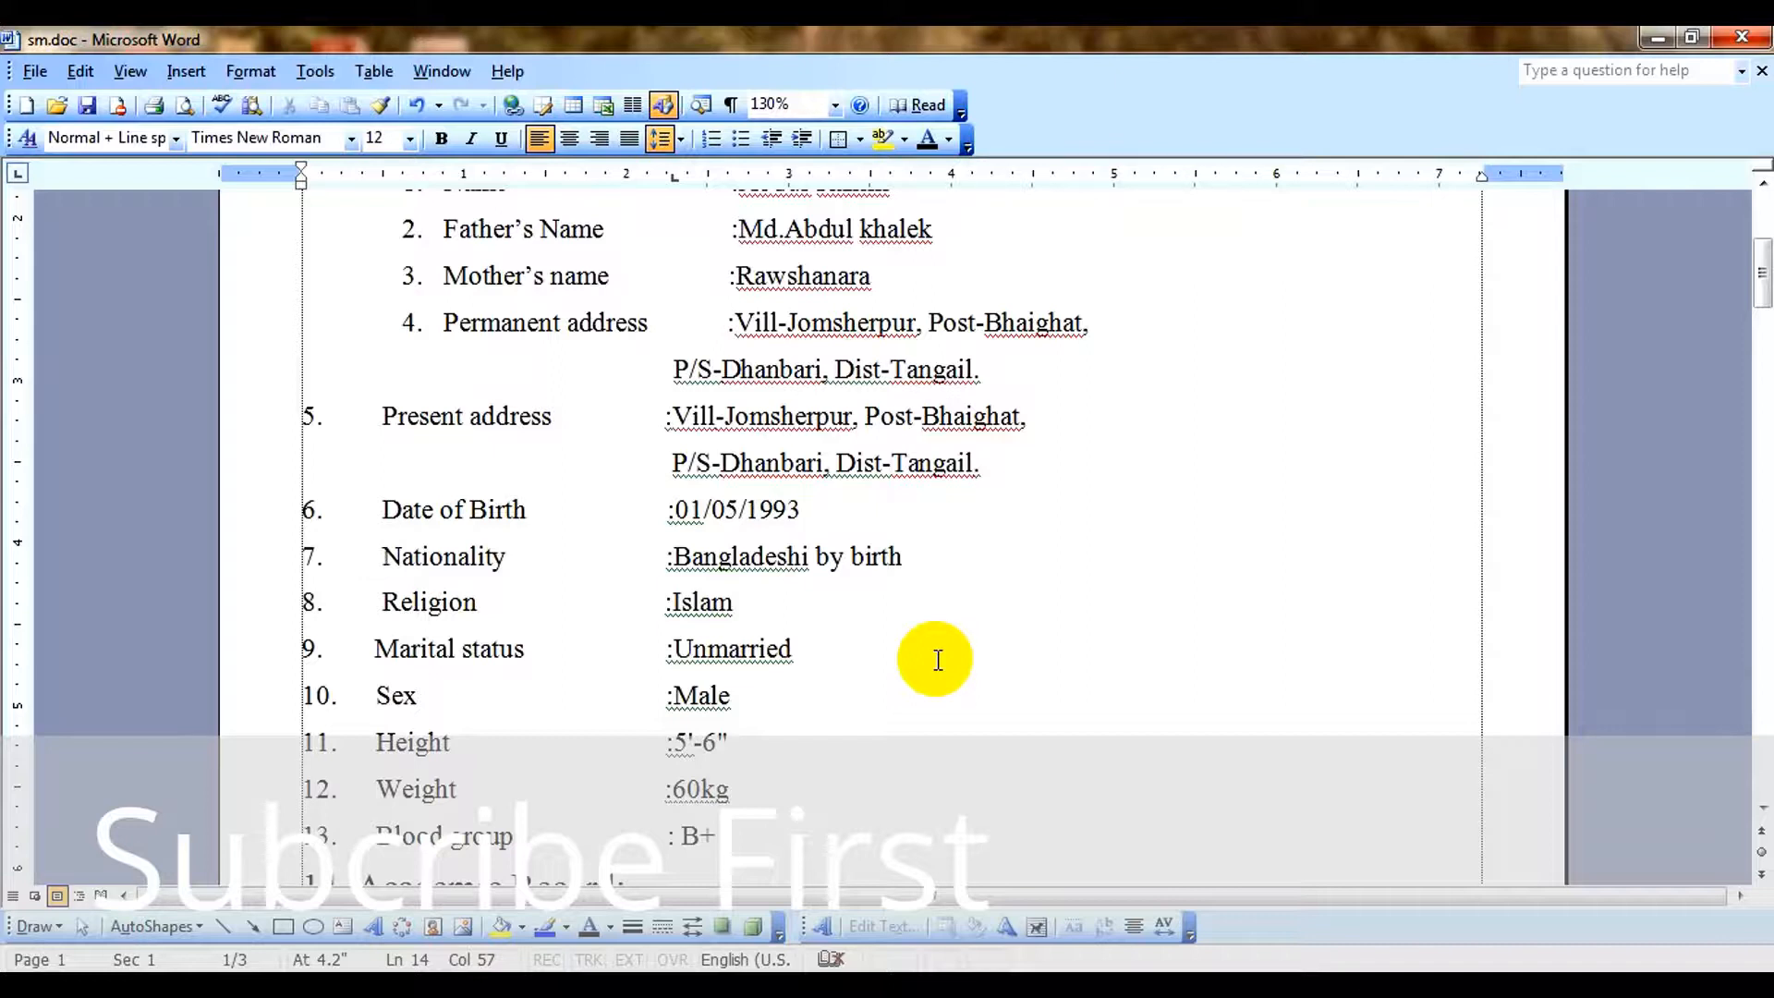
click(1050, 638)
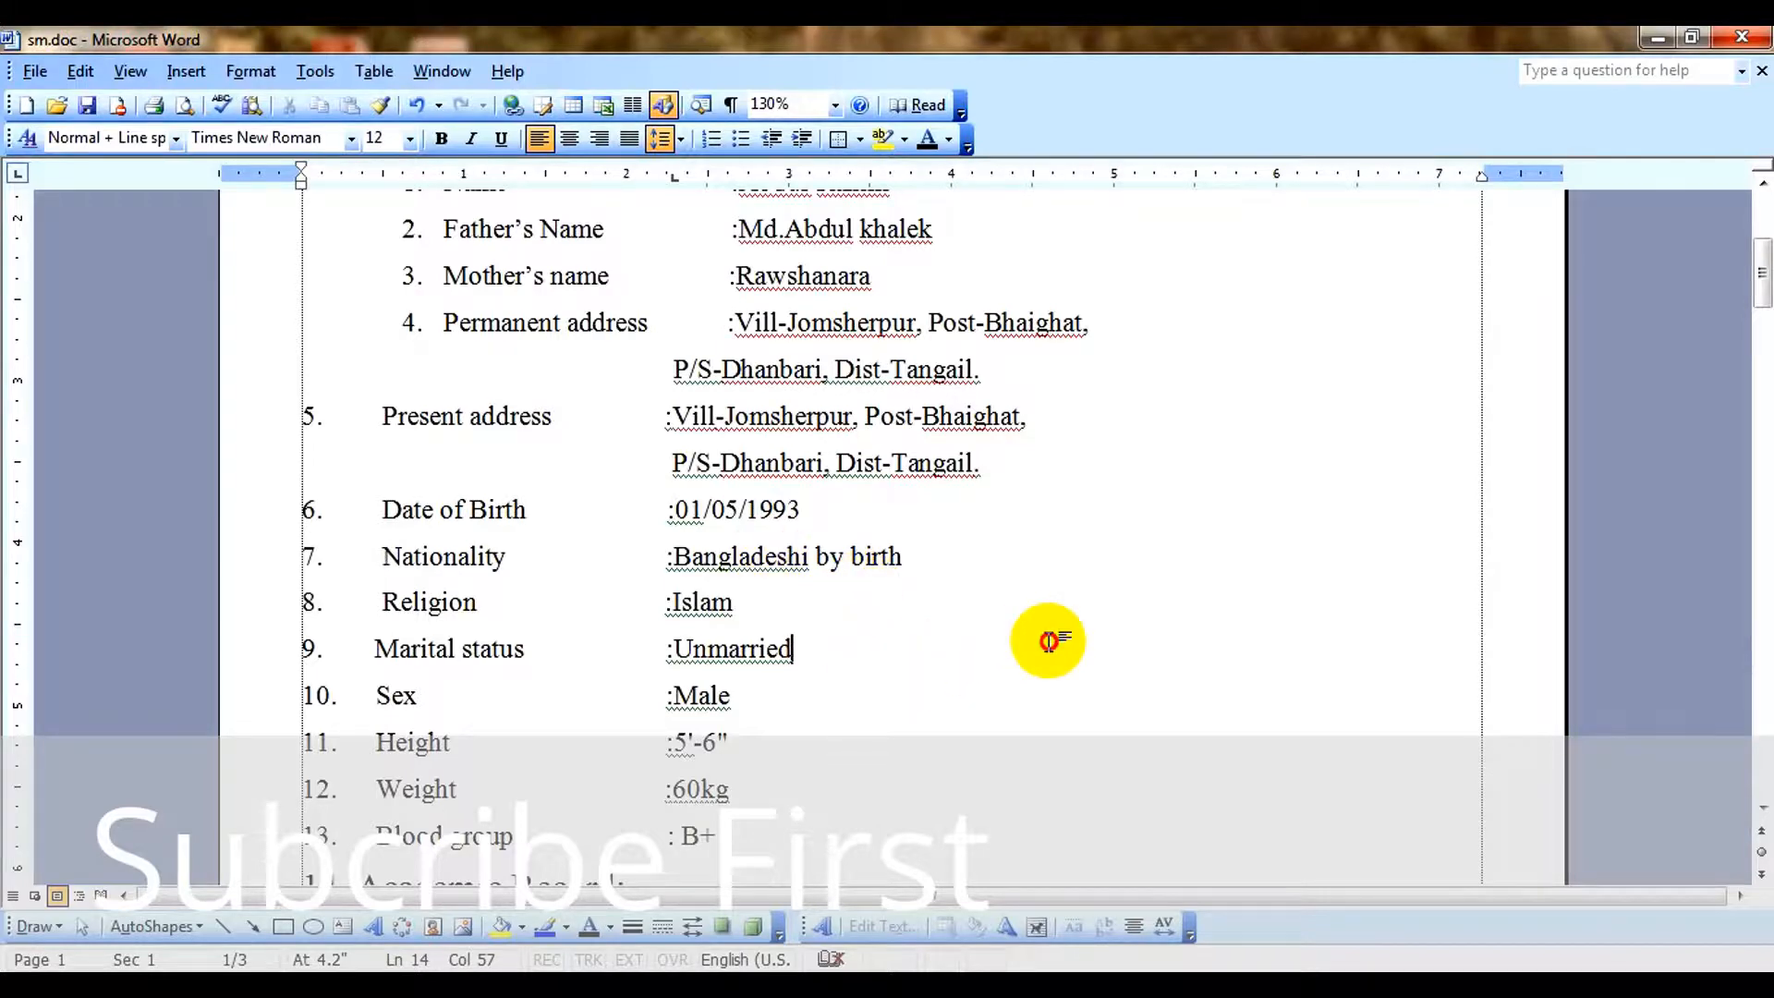
scroll(927, 784, up, 1)
scroll(927, 783, up, 2)
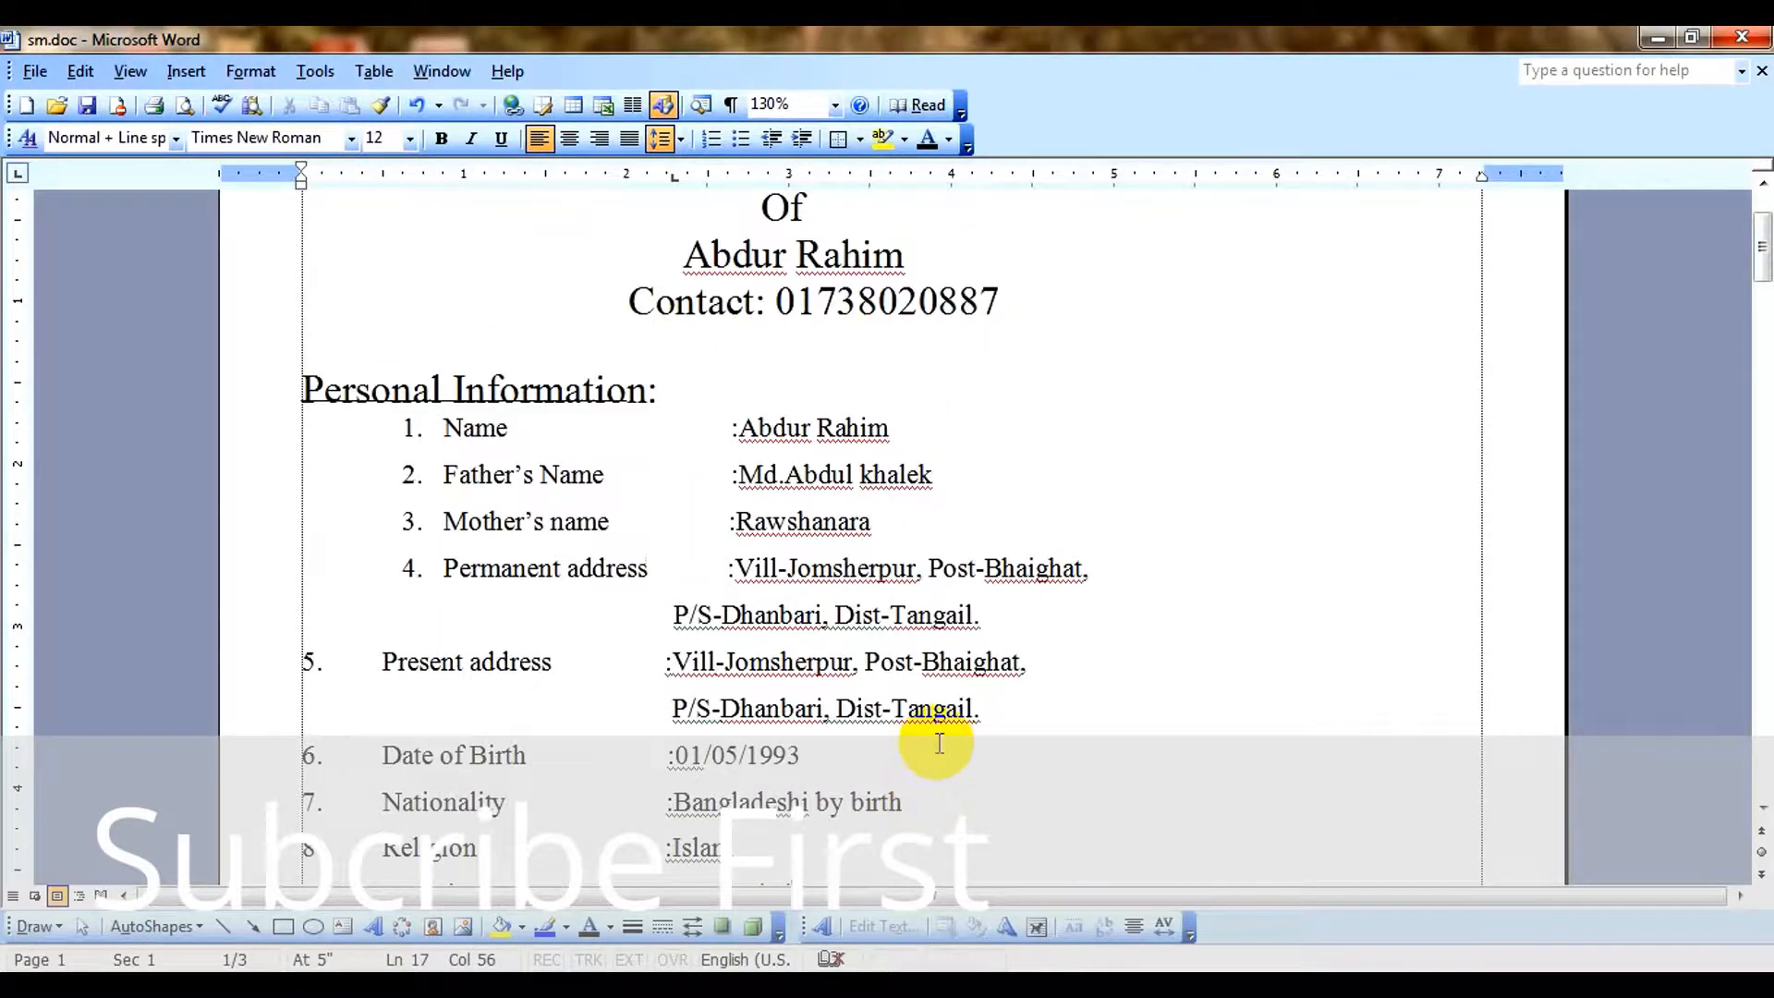
click(1112, 733)
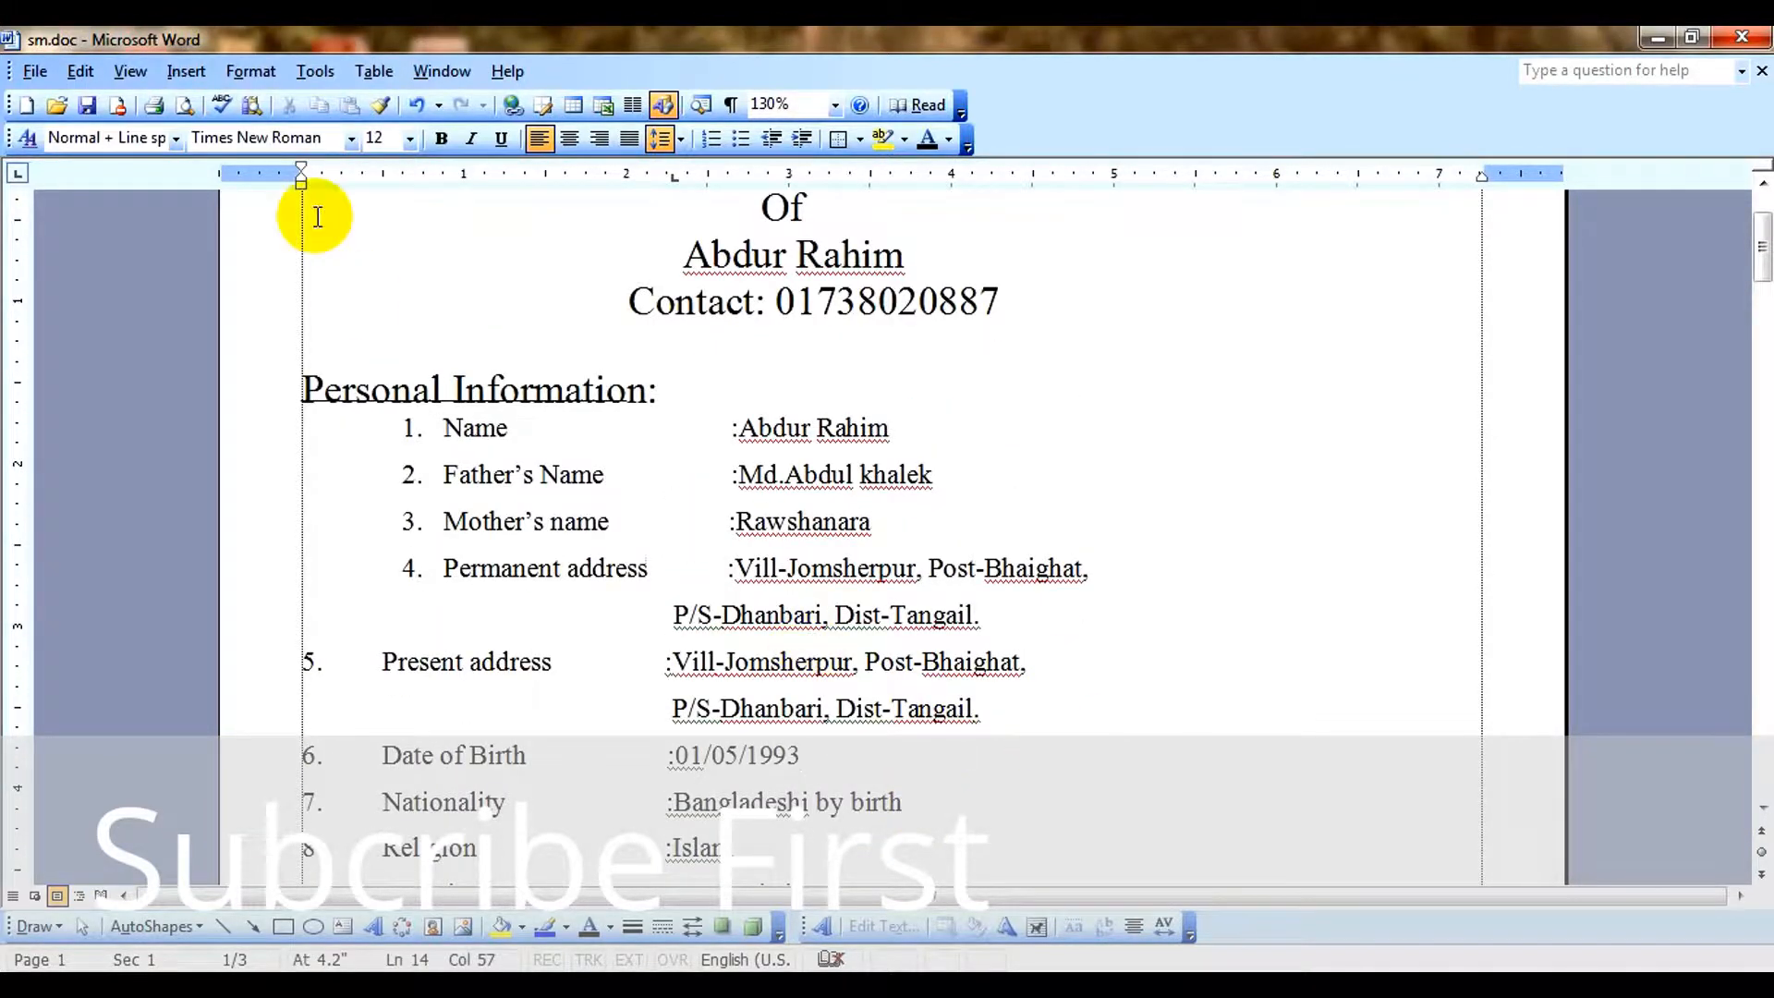
click(1054, 463)
scroll(1003, 583, down, 15)
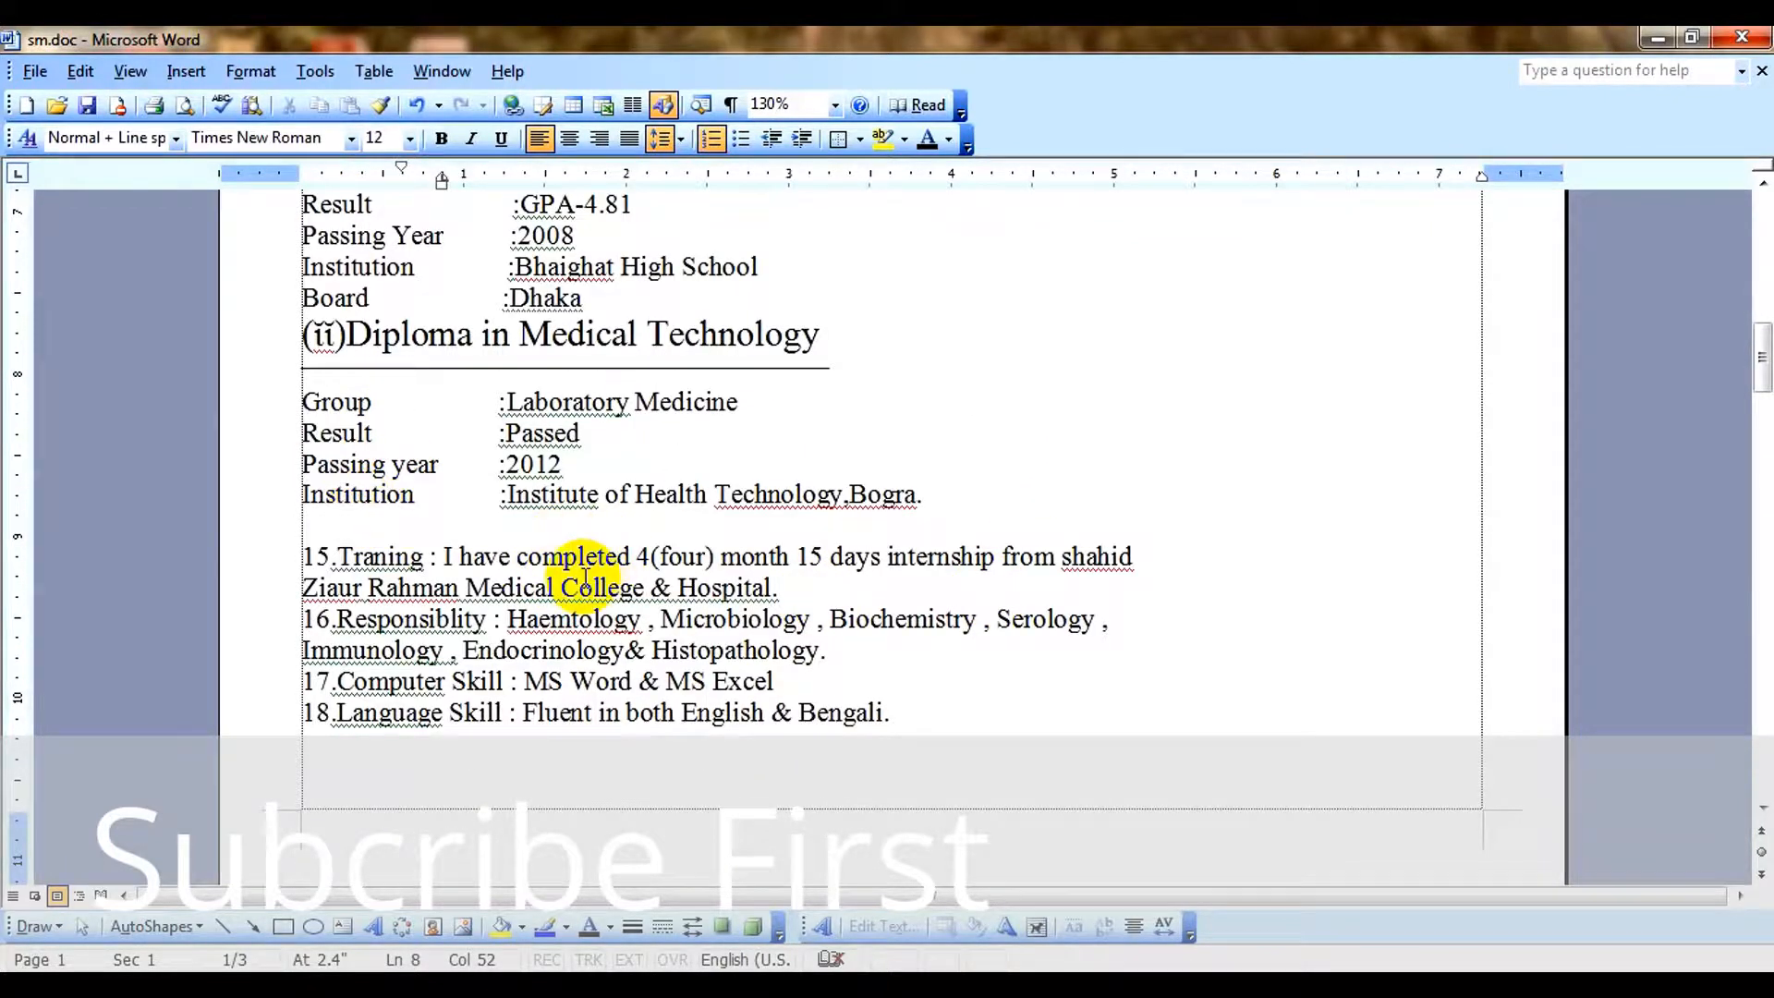
scroll(586, 578, up, 3)
scroll(586, 577, up, 4)
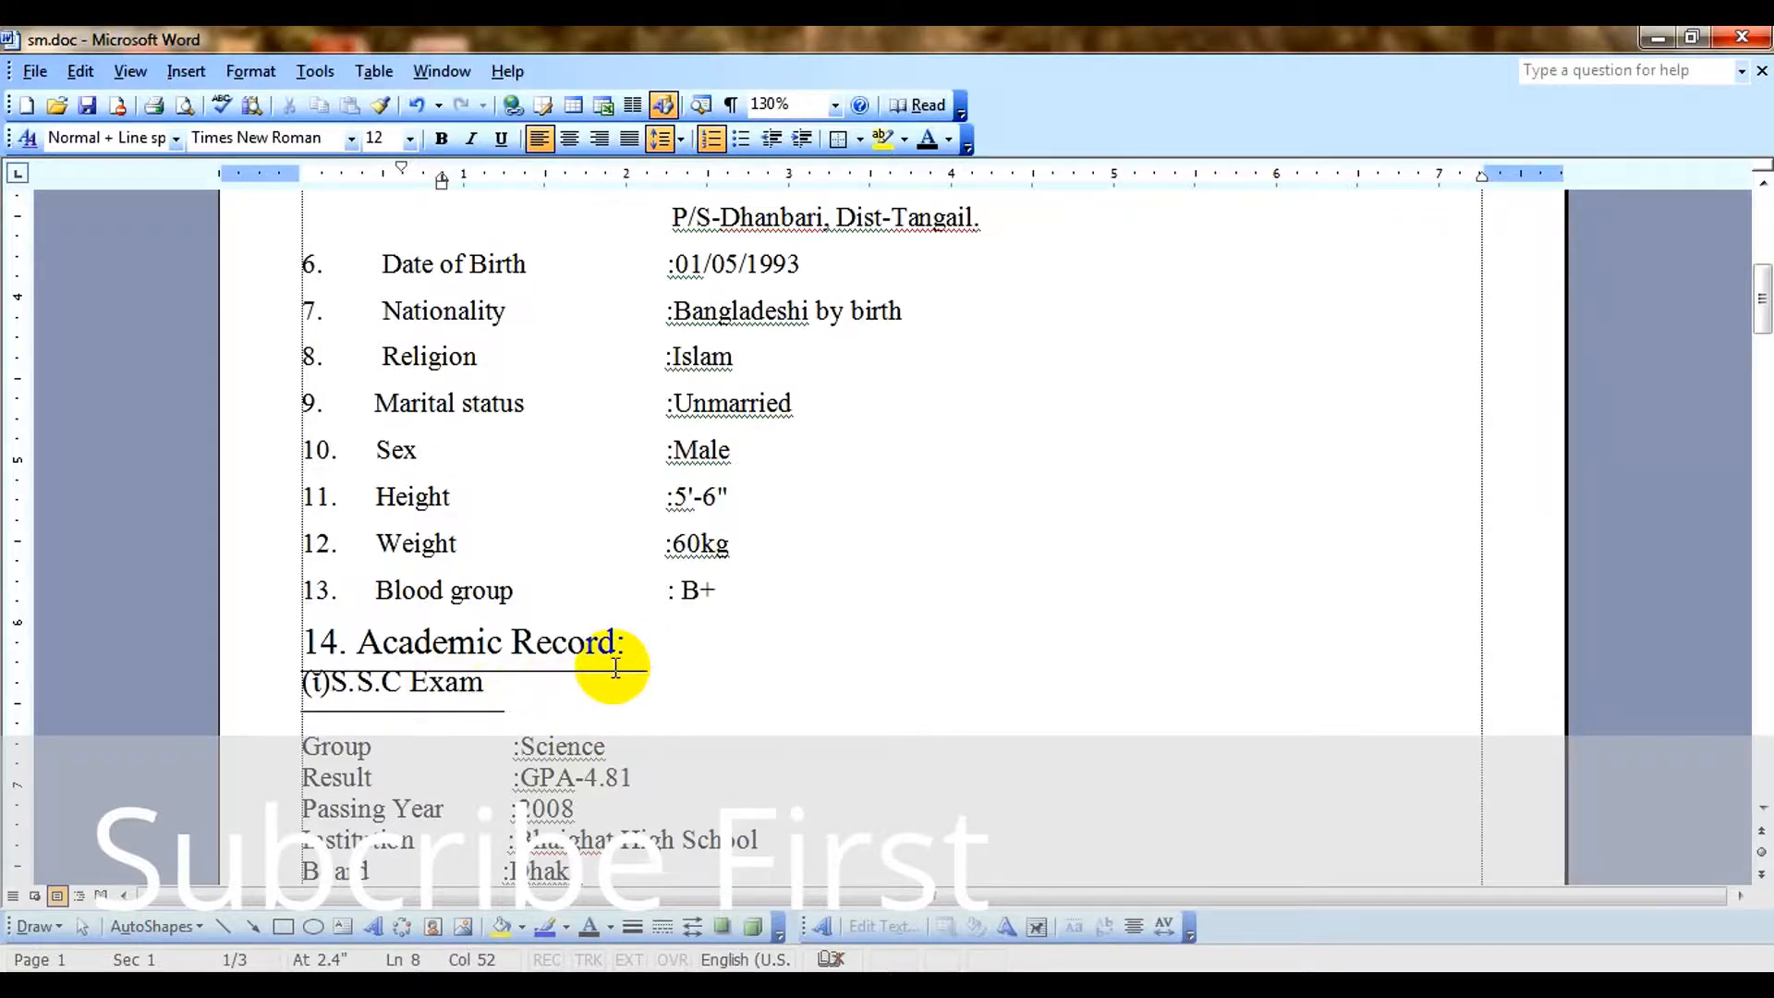
scroll(619, 683, down, 6)
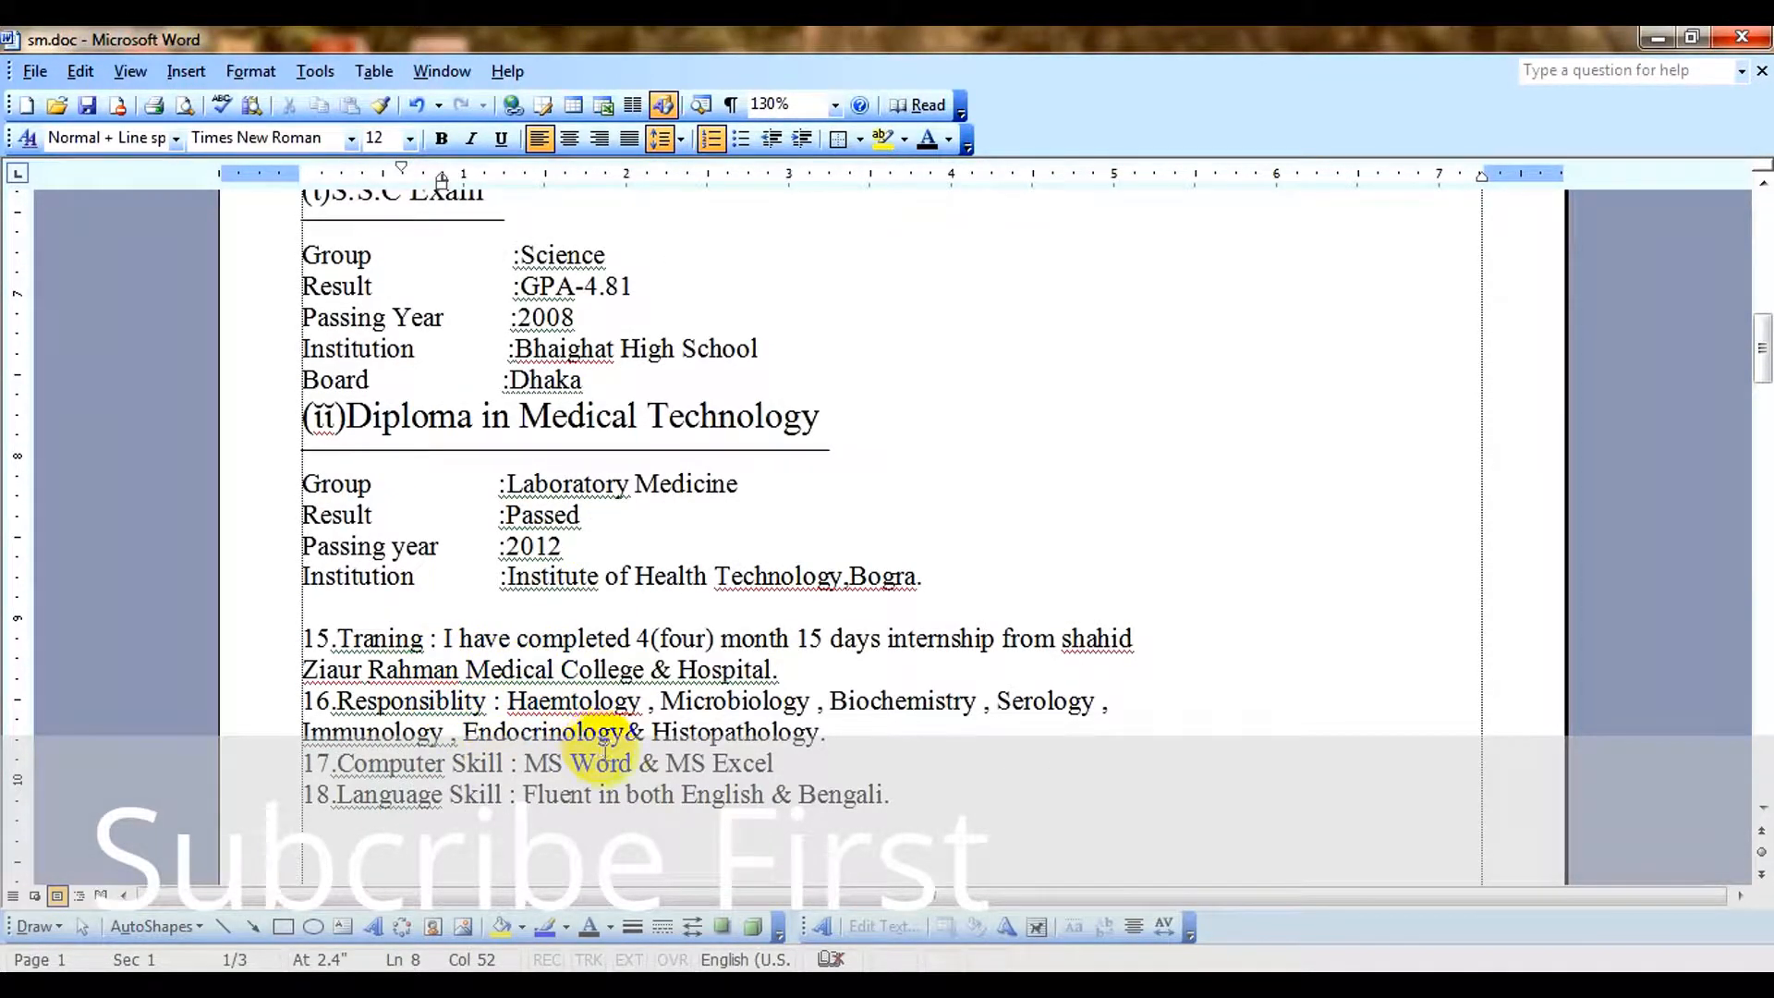
scroll(594, 733, down, 3)
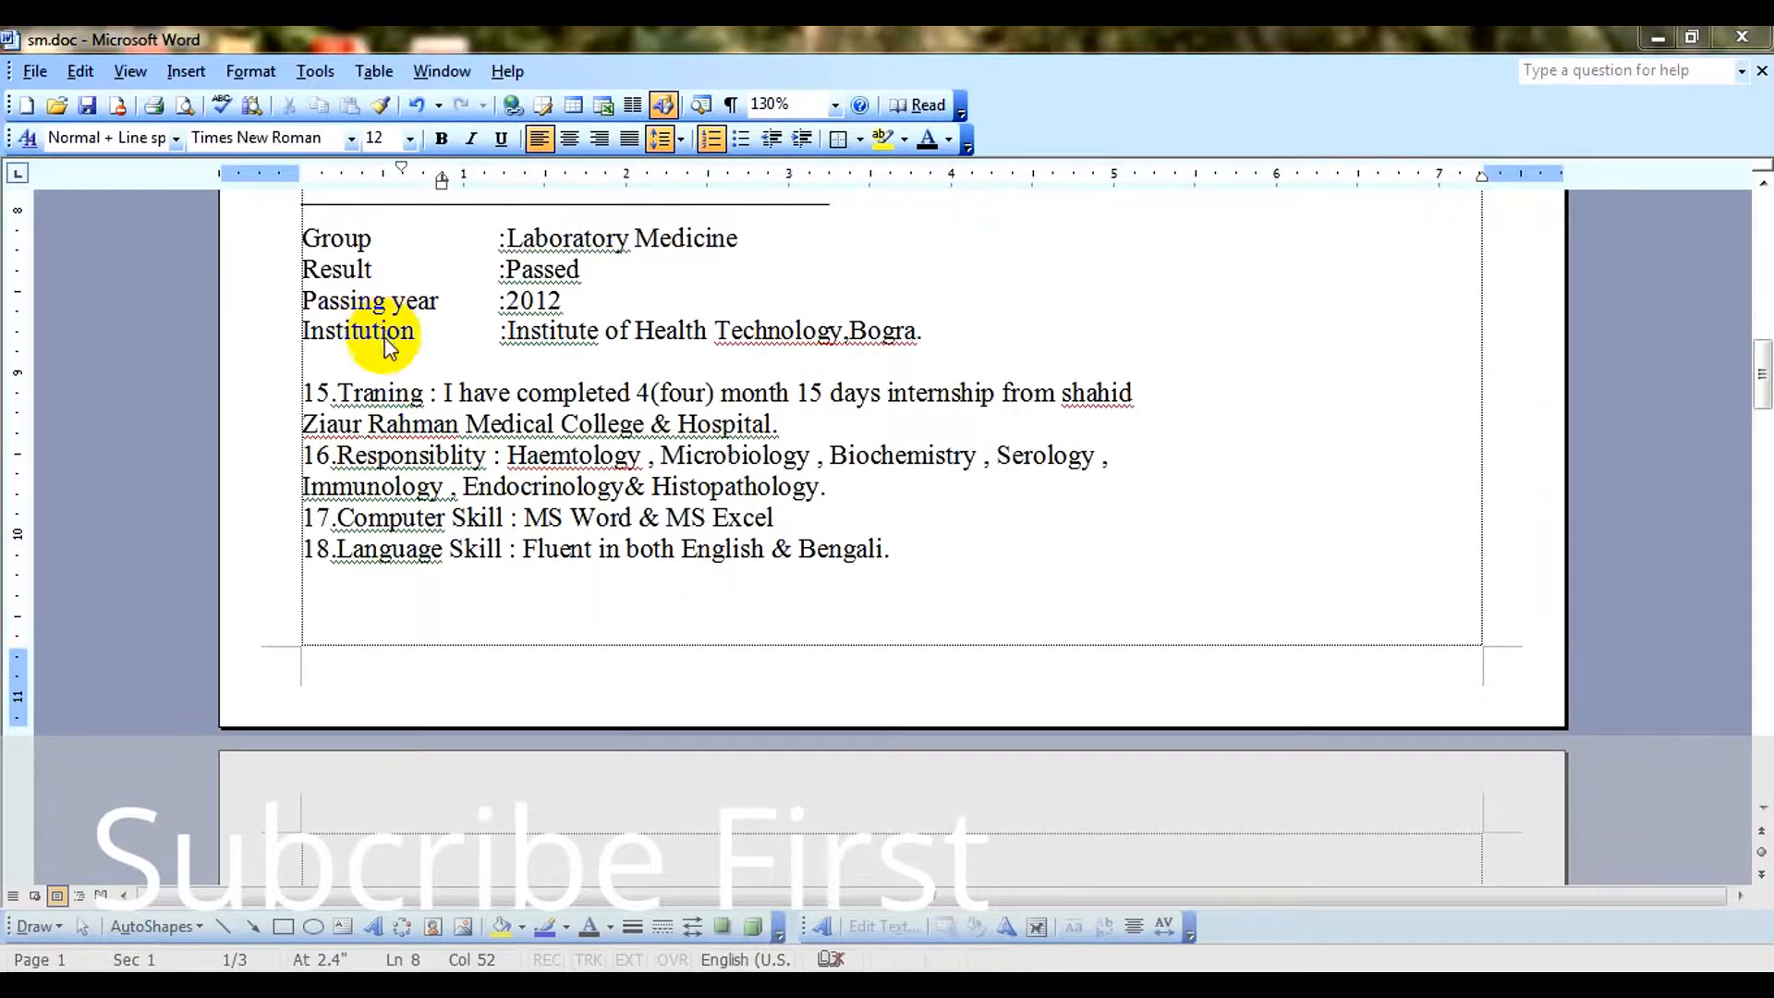
scroll(555, 499, up, 5)
scroll(582, 480, up, 6)
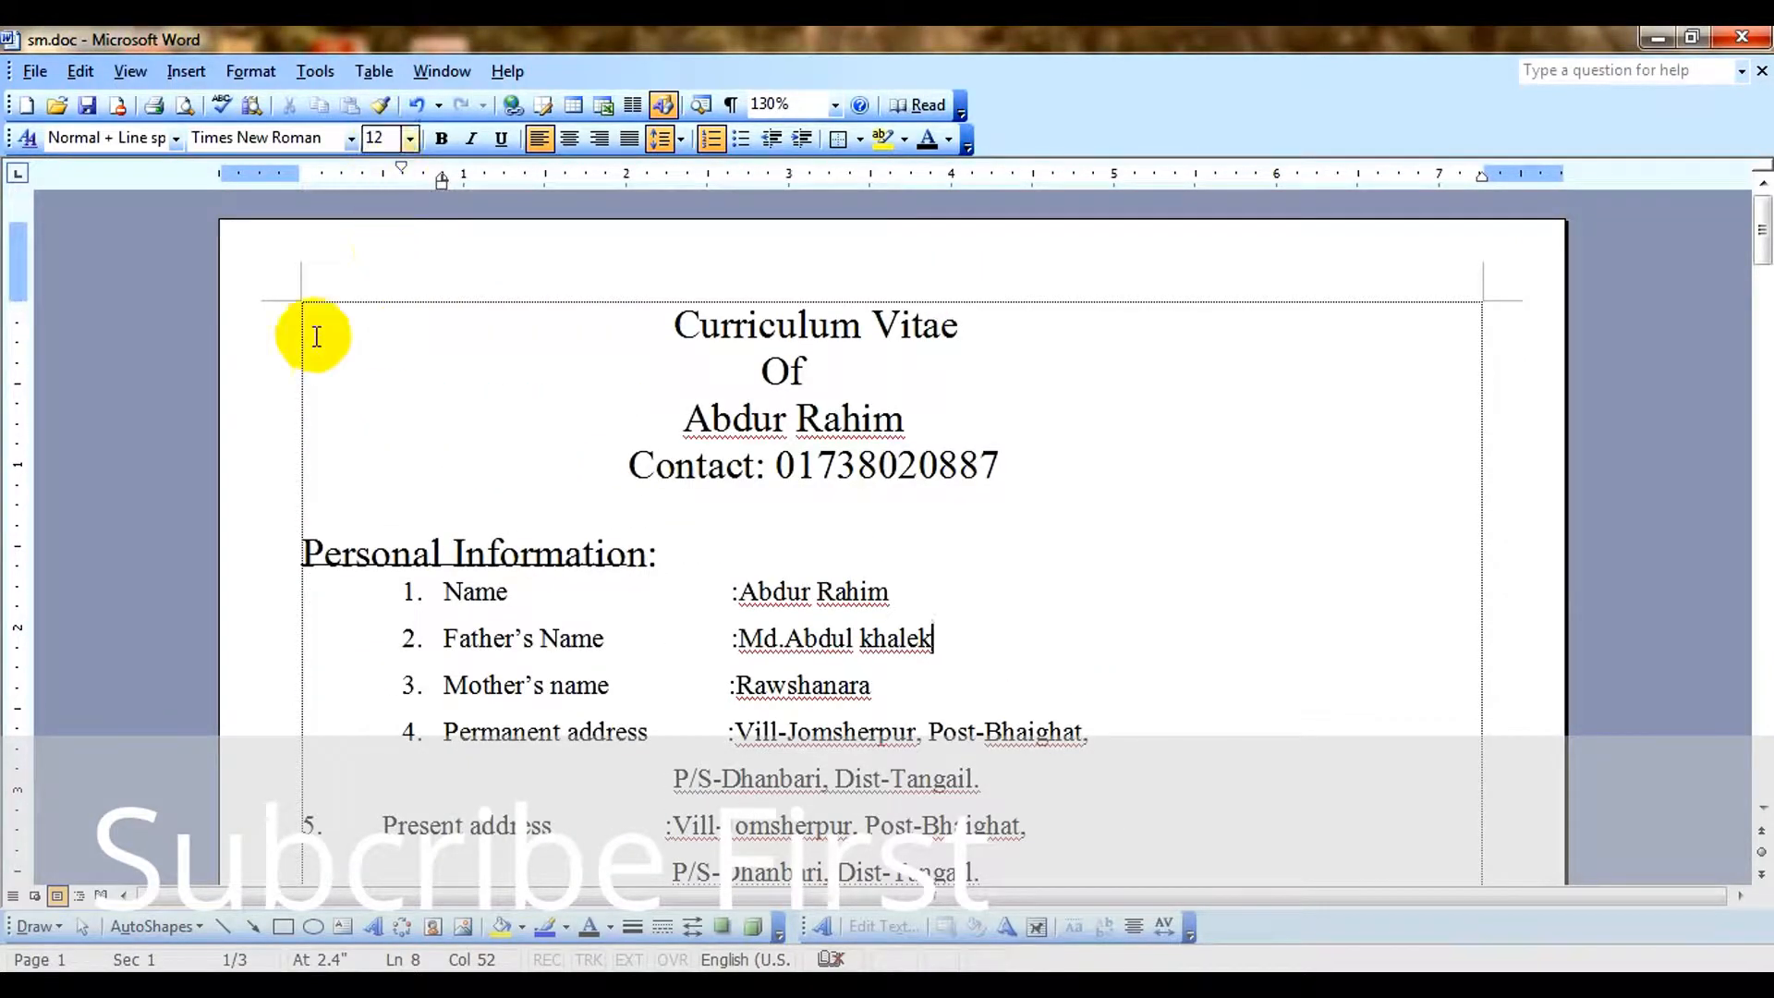
View the Font settings at the Father's Name entry and close them without changing anything.
click(237, 81)
click(360, 376)
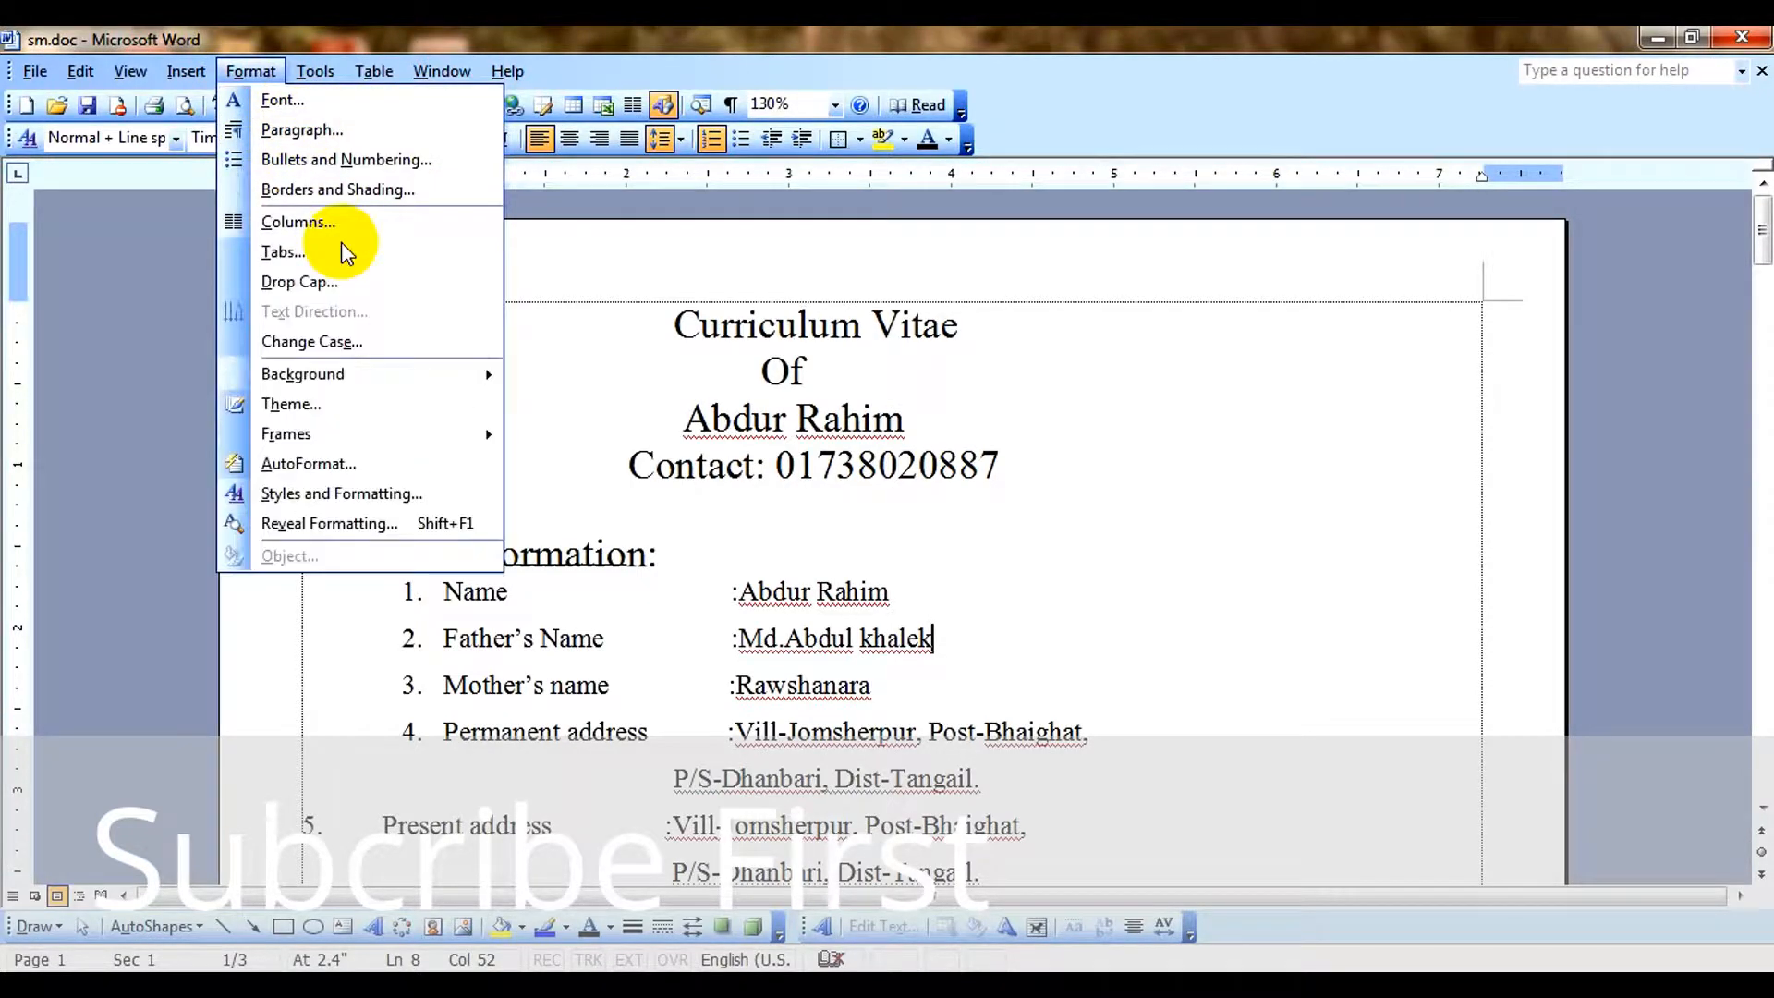
click(309, 116)
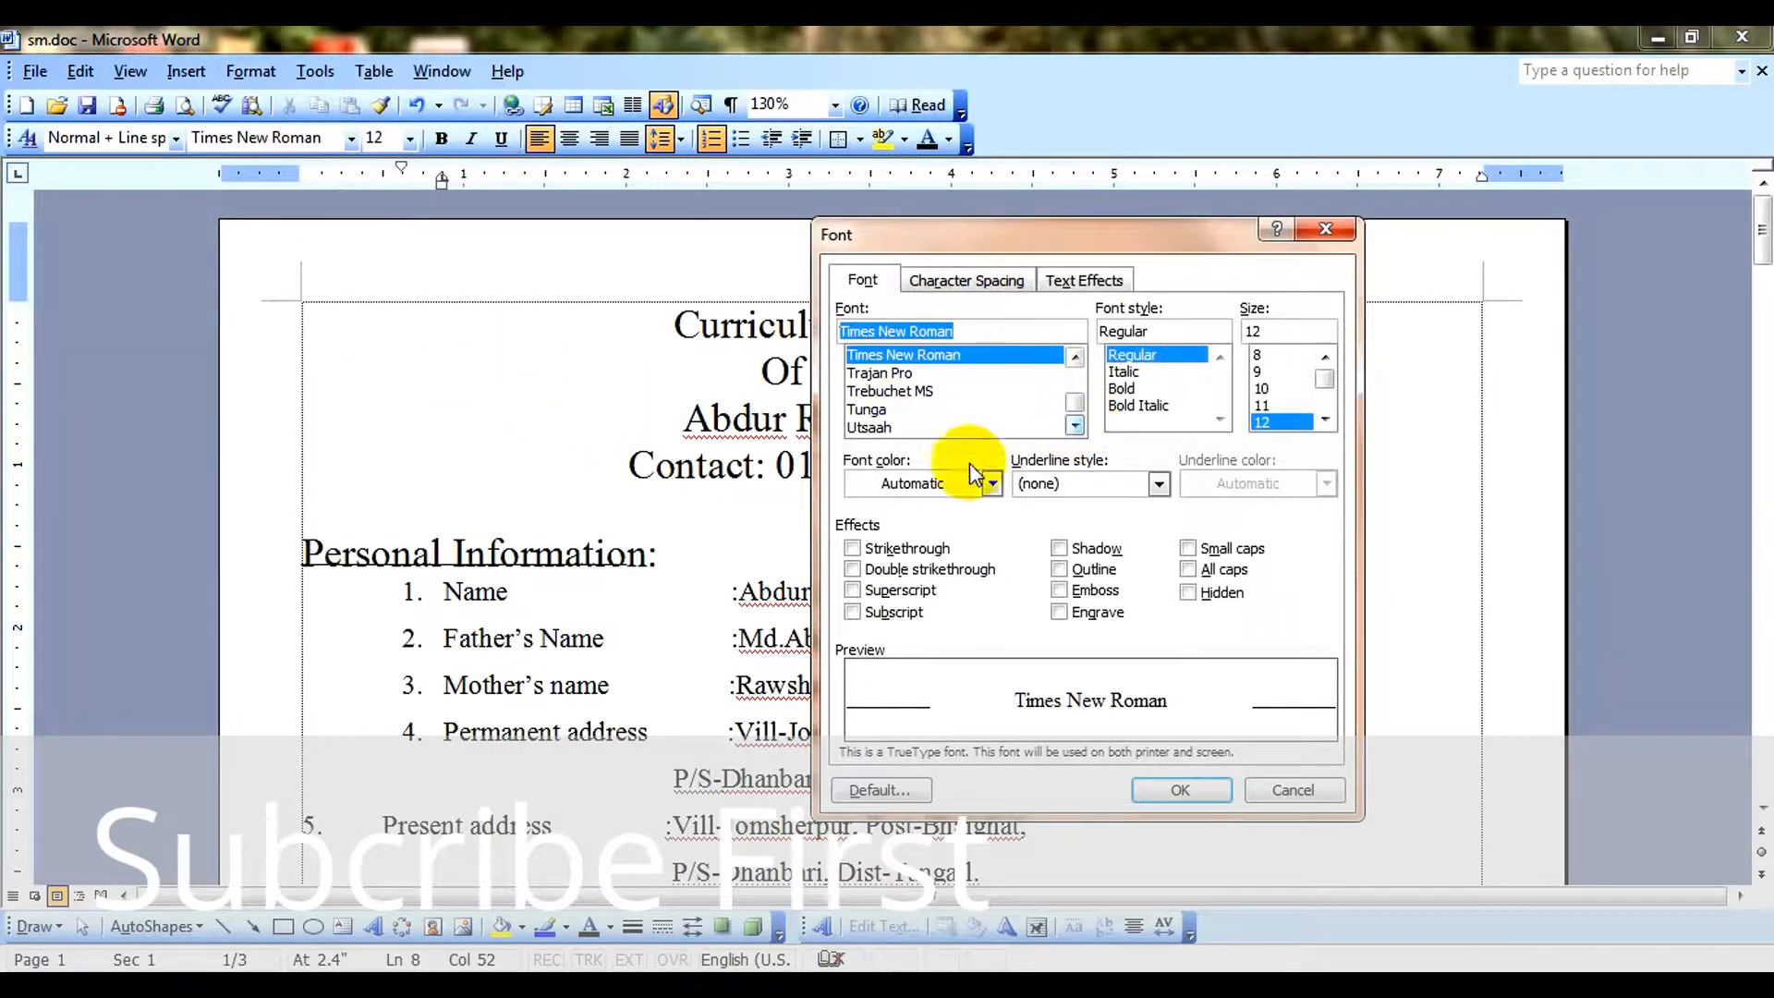
key(Escape)
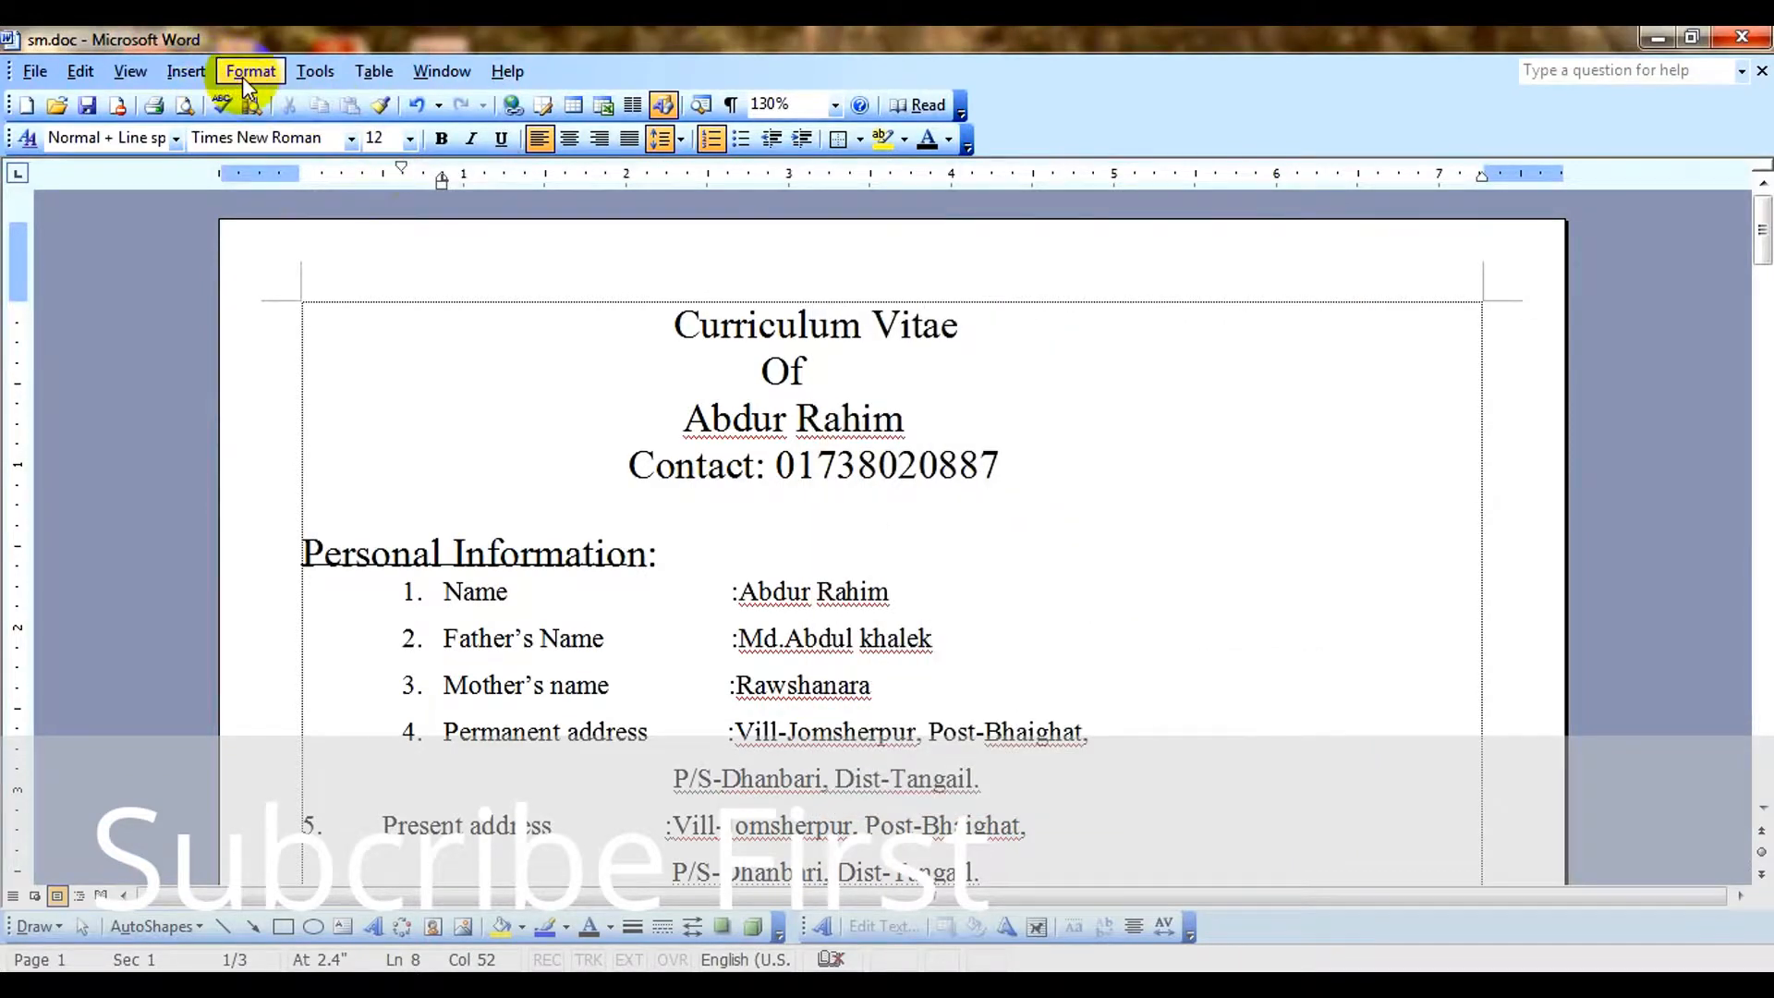
click(245, 76)
click(366, 375)
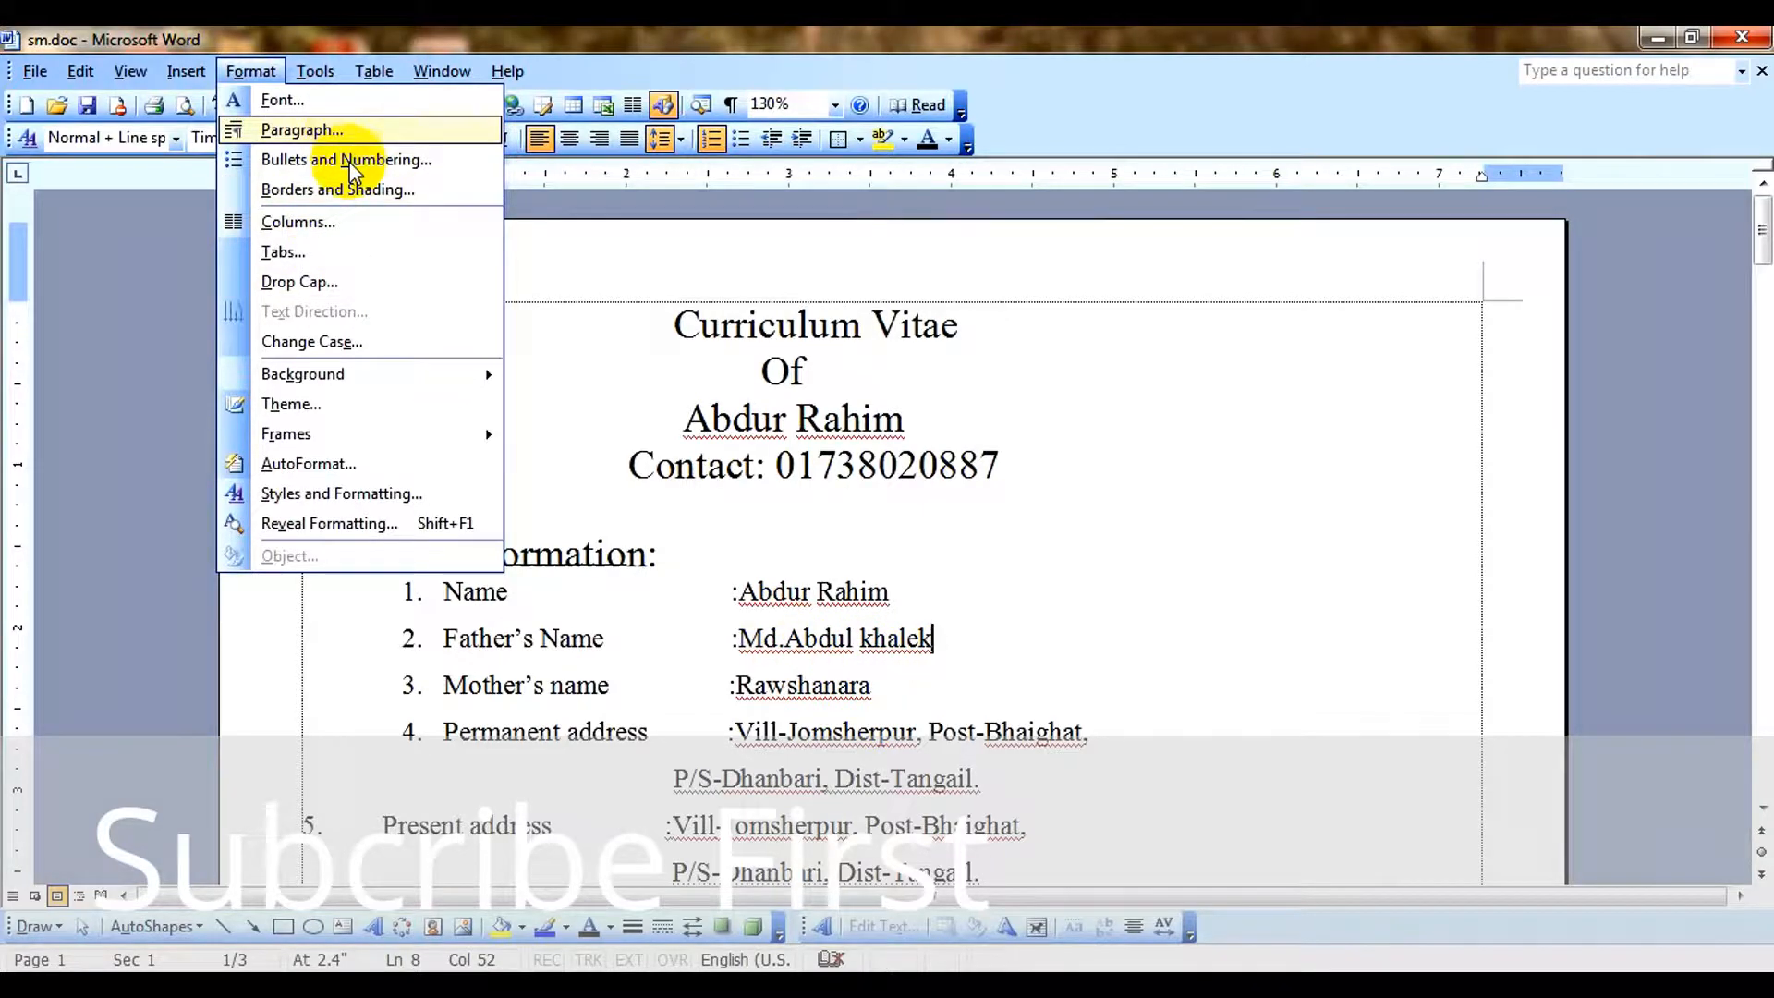
click(737, 574)
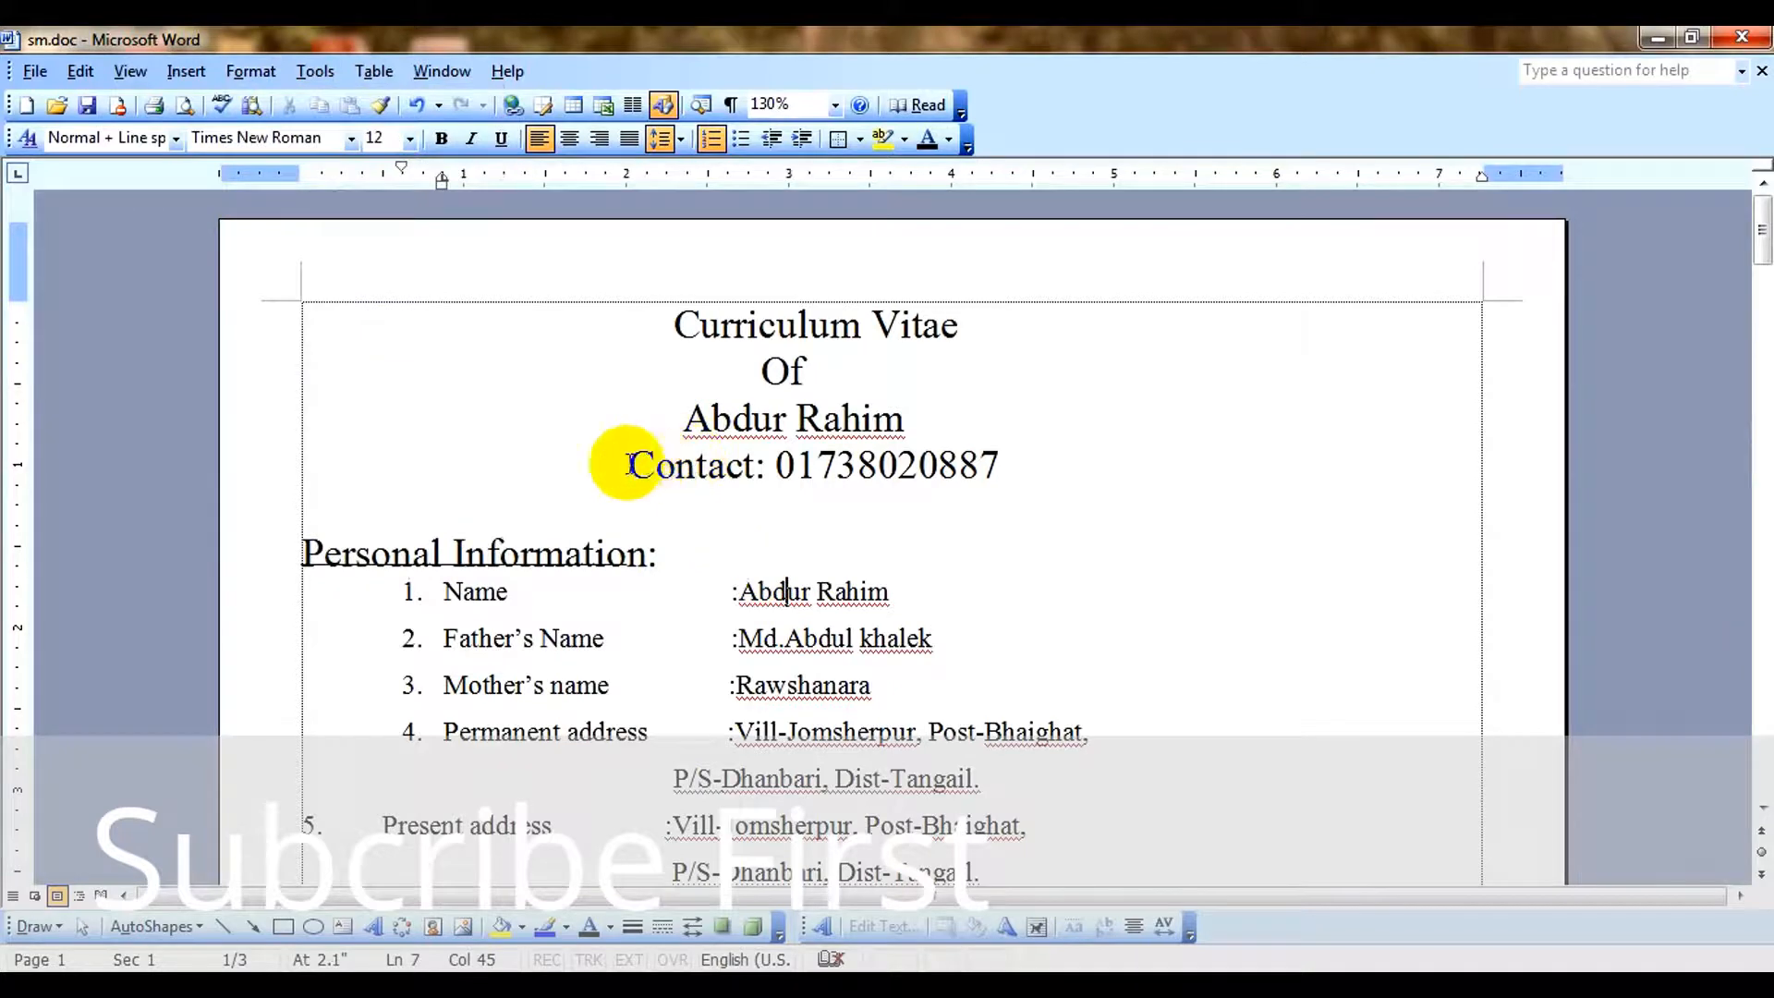
drag(632, 465, 1038, 457)
click(802, 413)
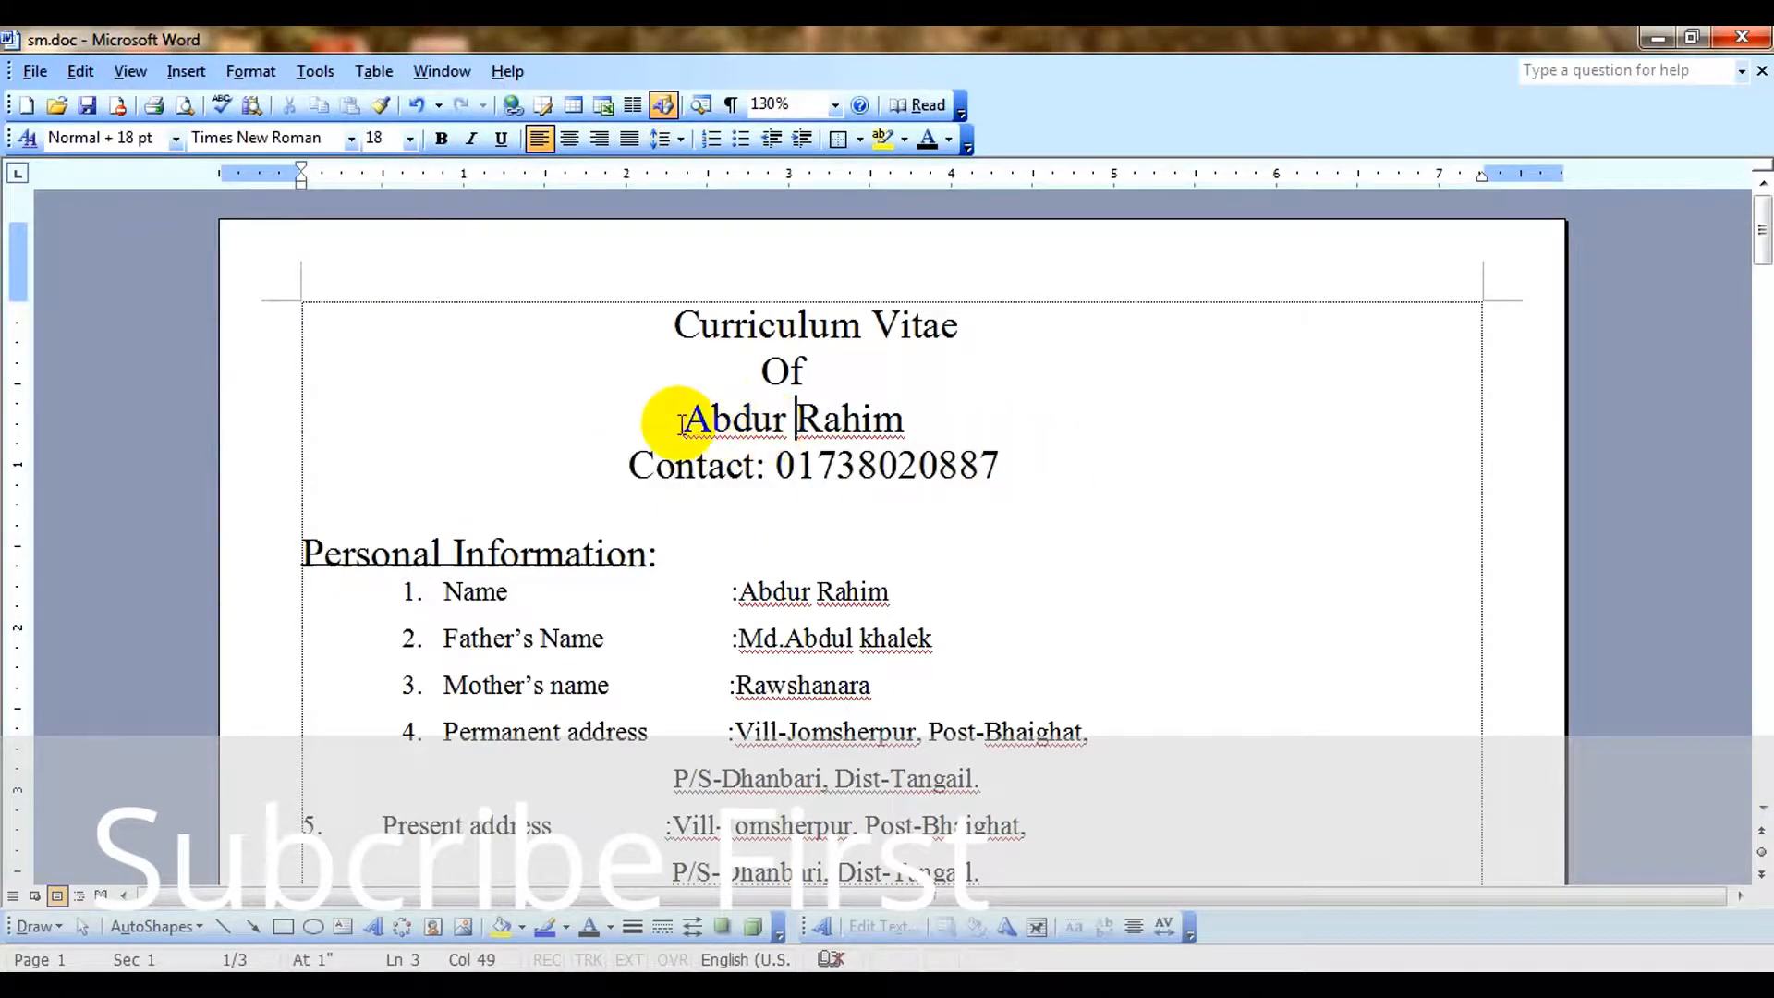
drag(701, 412, 989, 419)
click(843, 415)
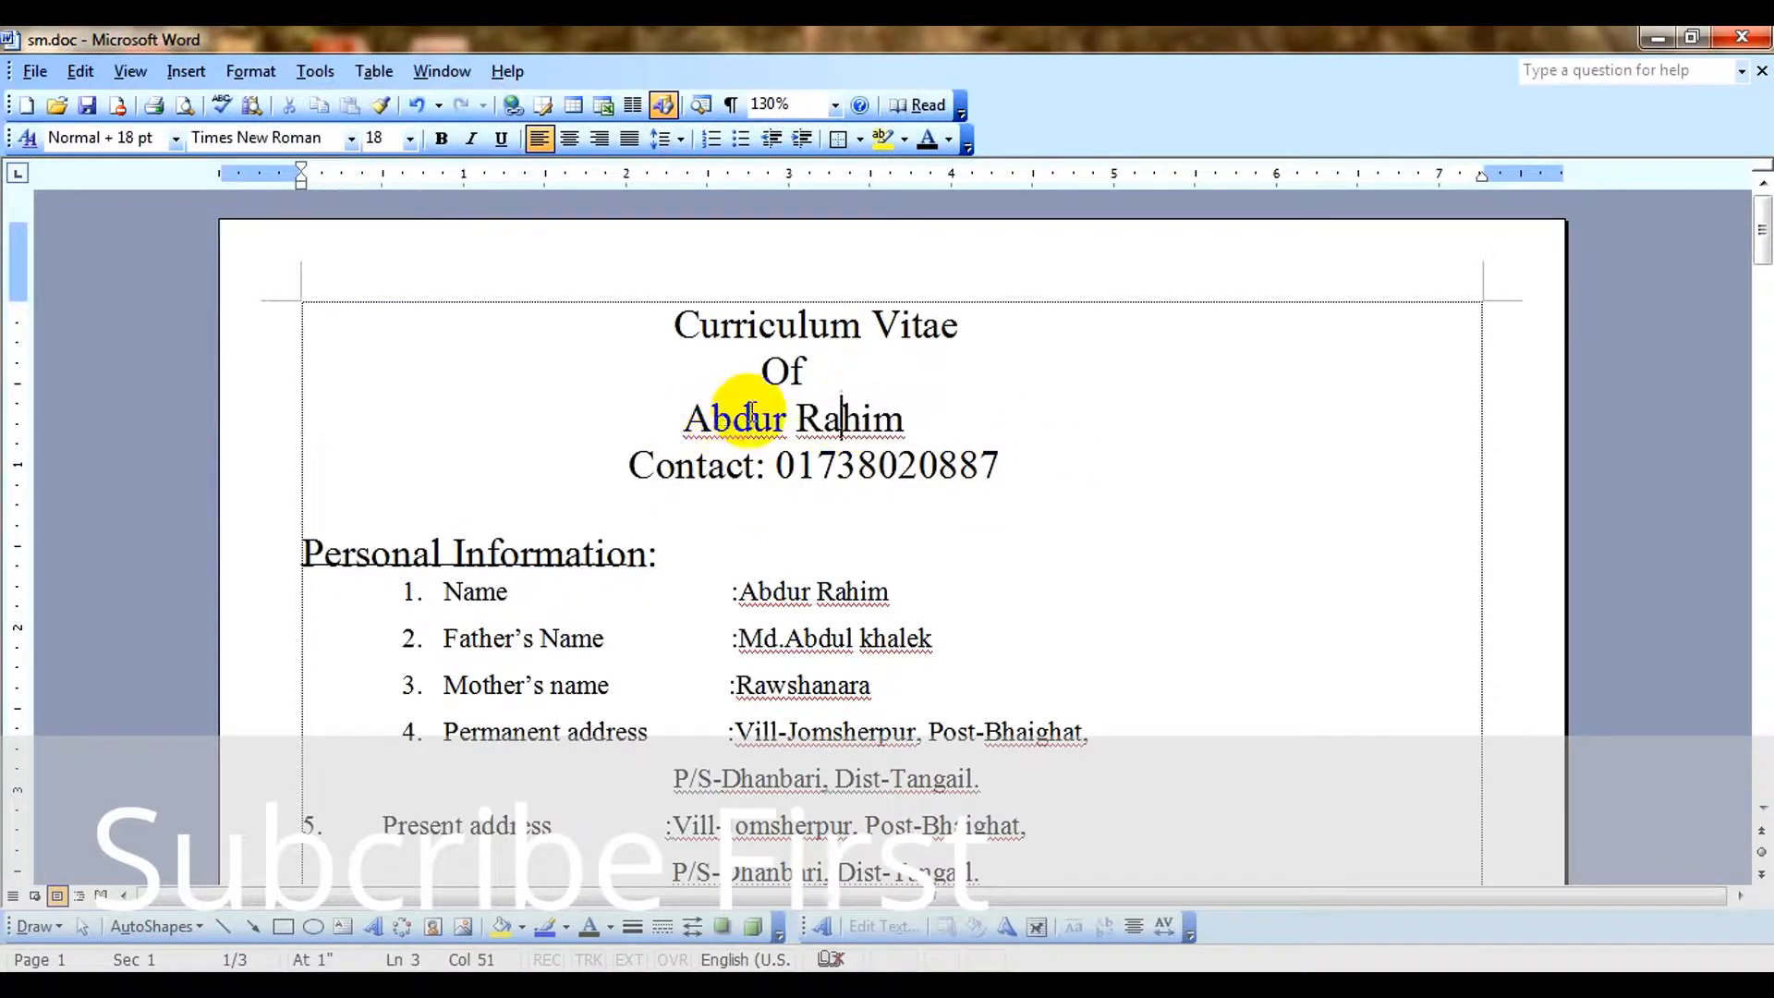
double_click(697, 416)
drag(876, 424, 910, 418)
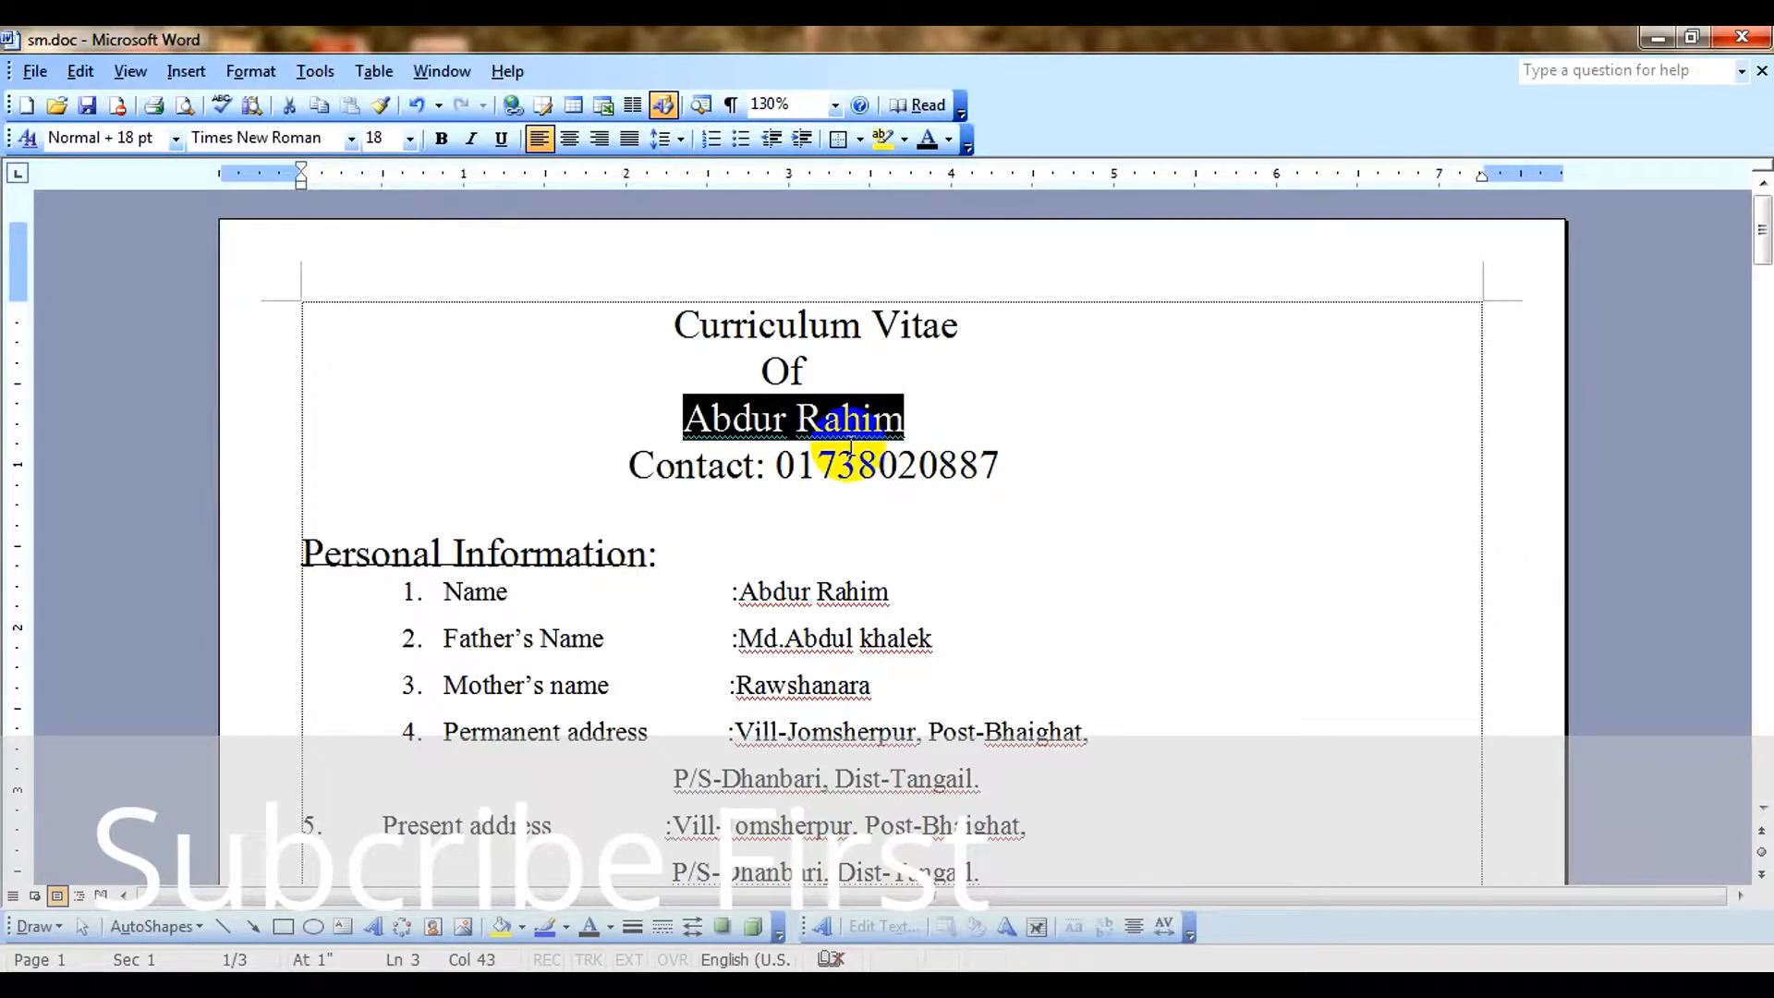
click(1307, 446)
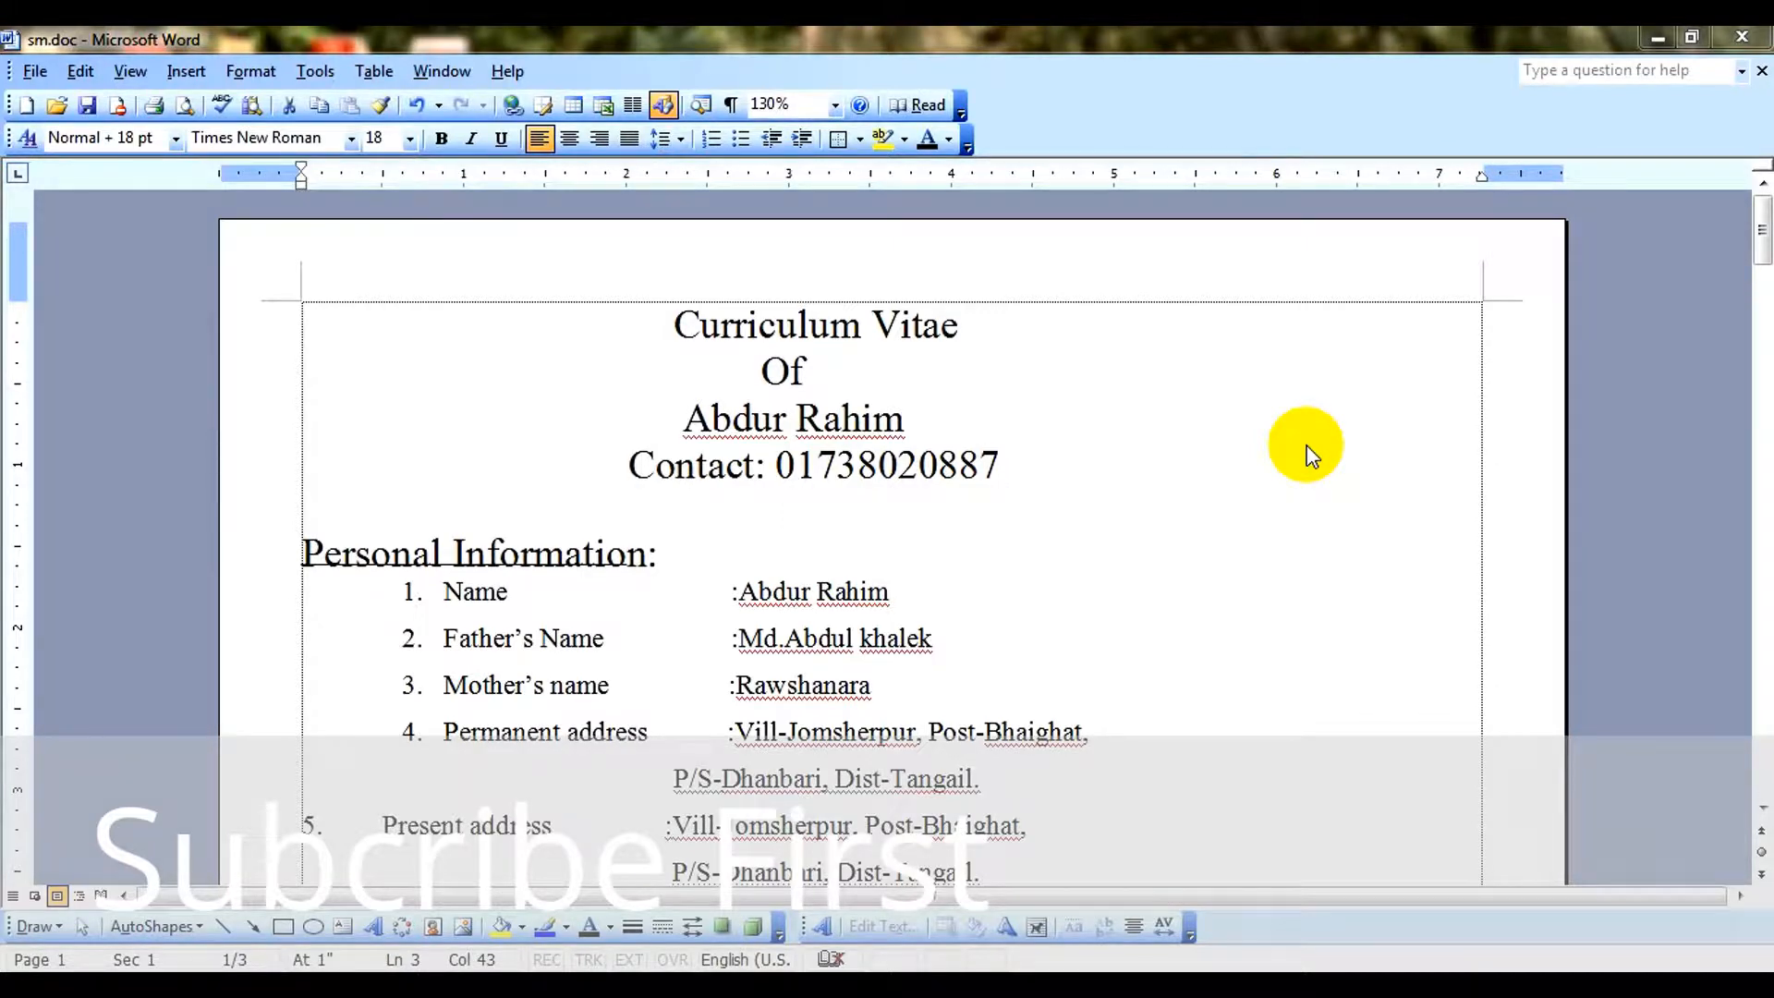
click(1011, 547)
click(1028, 477)
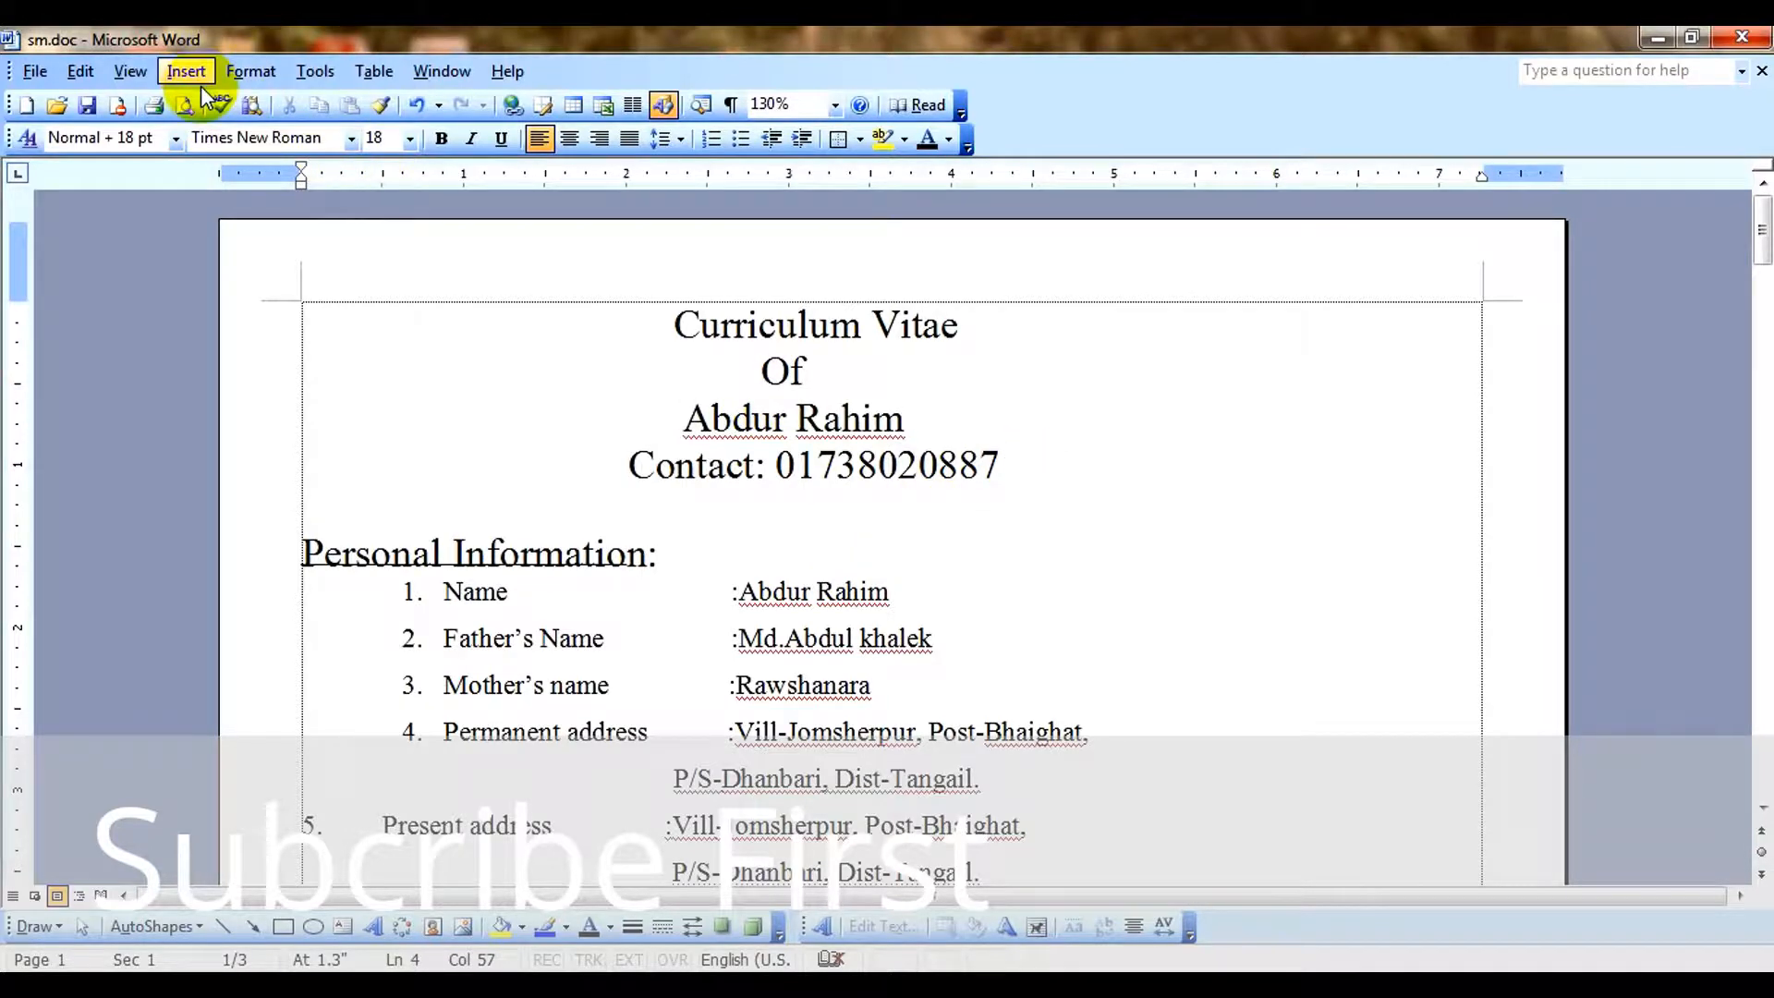
click(263, 78)
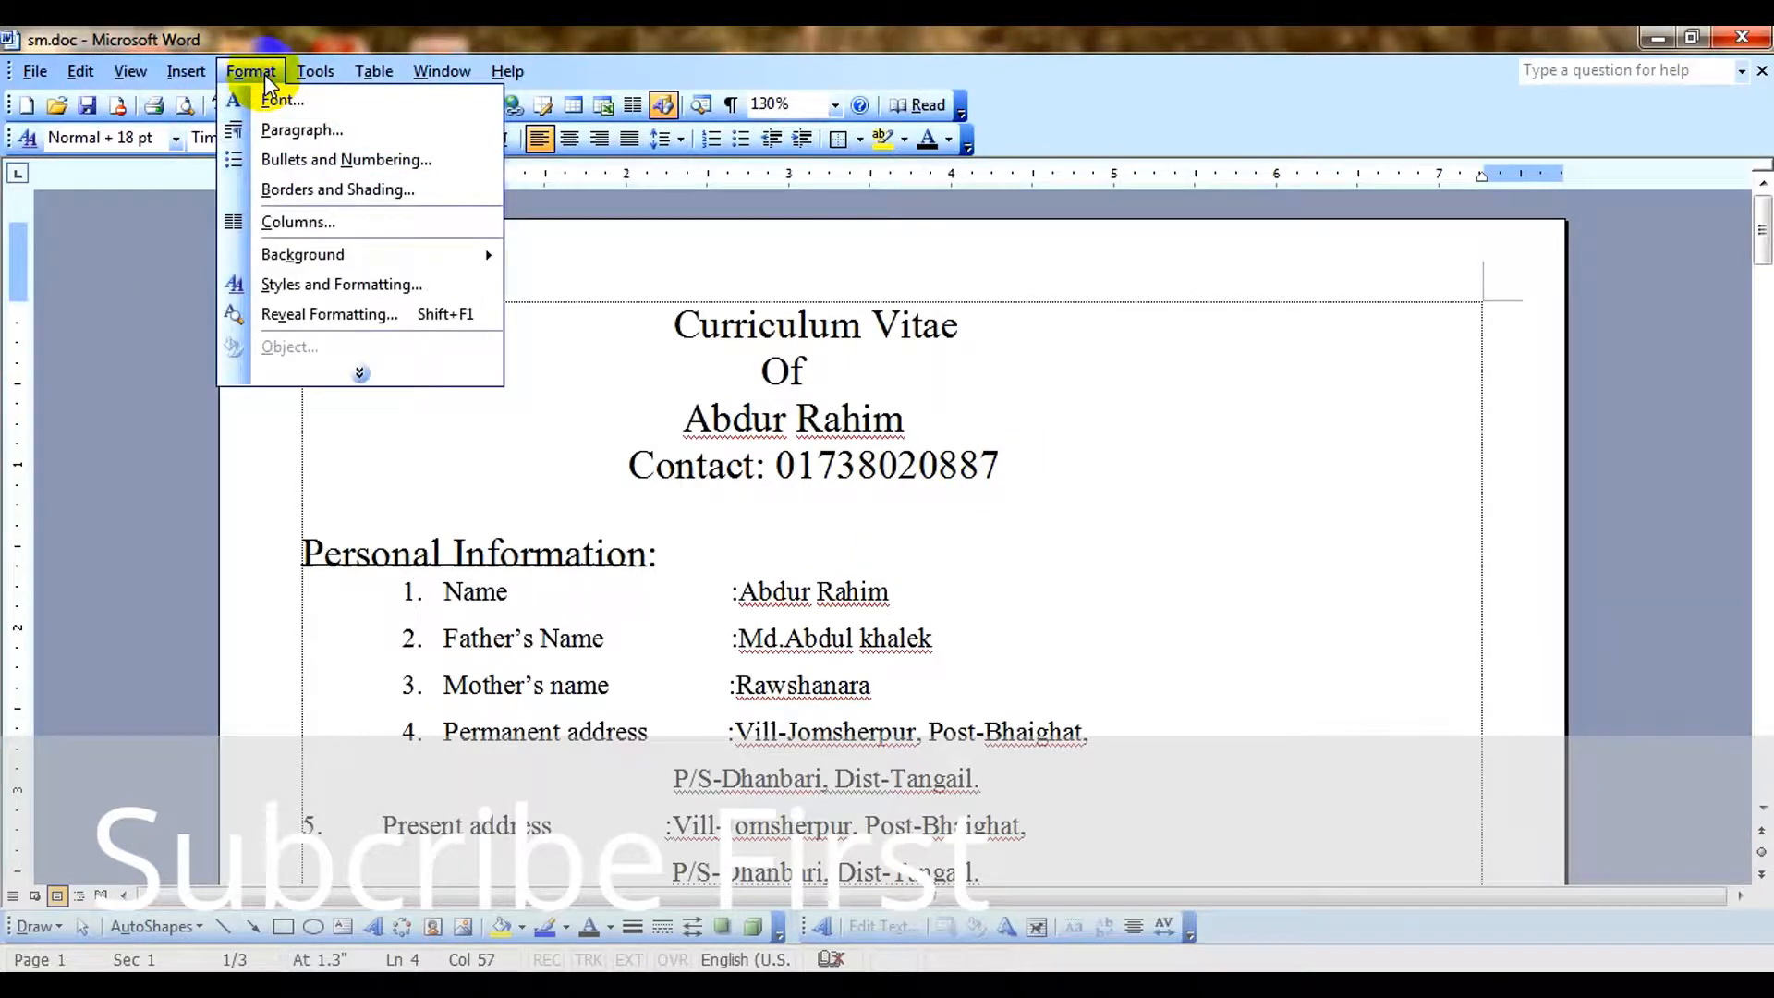
click(361, 373)
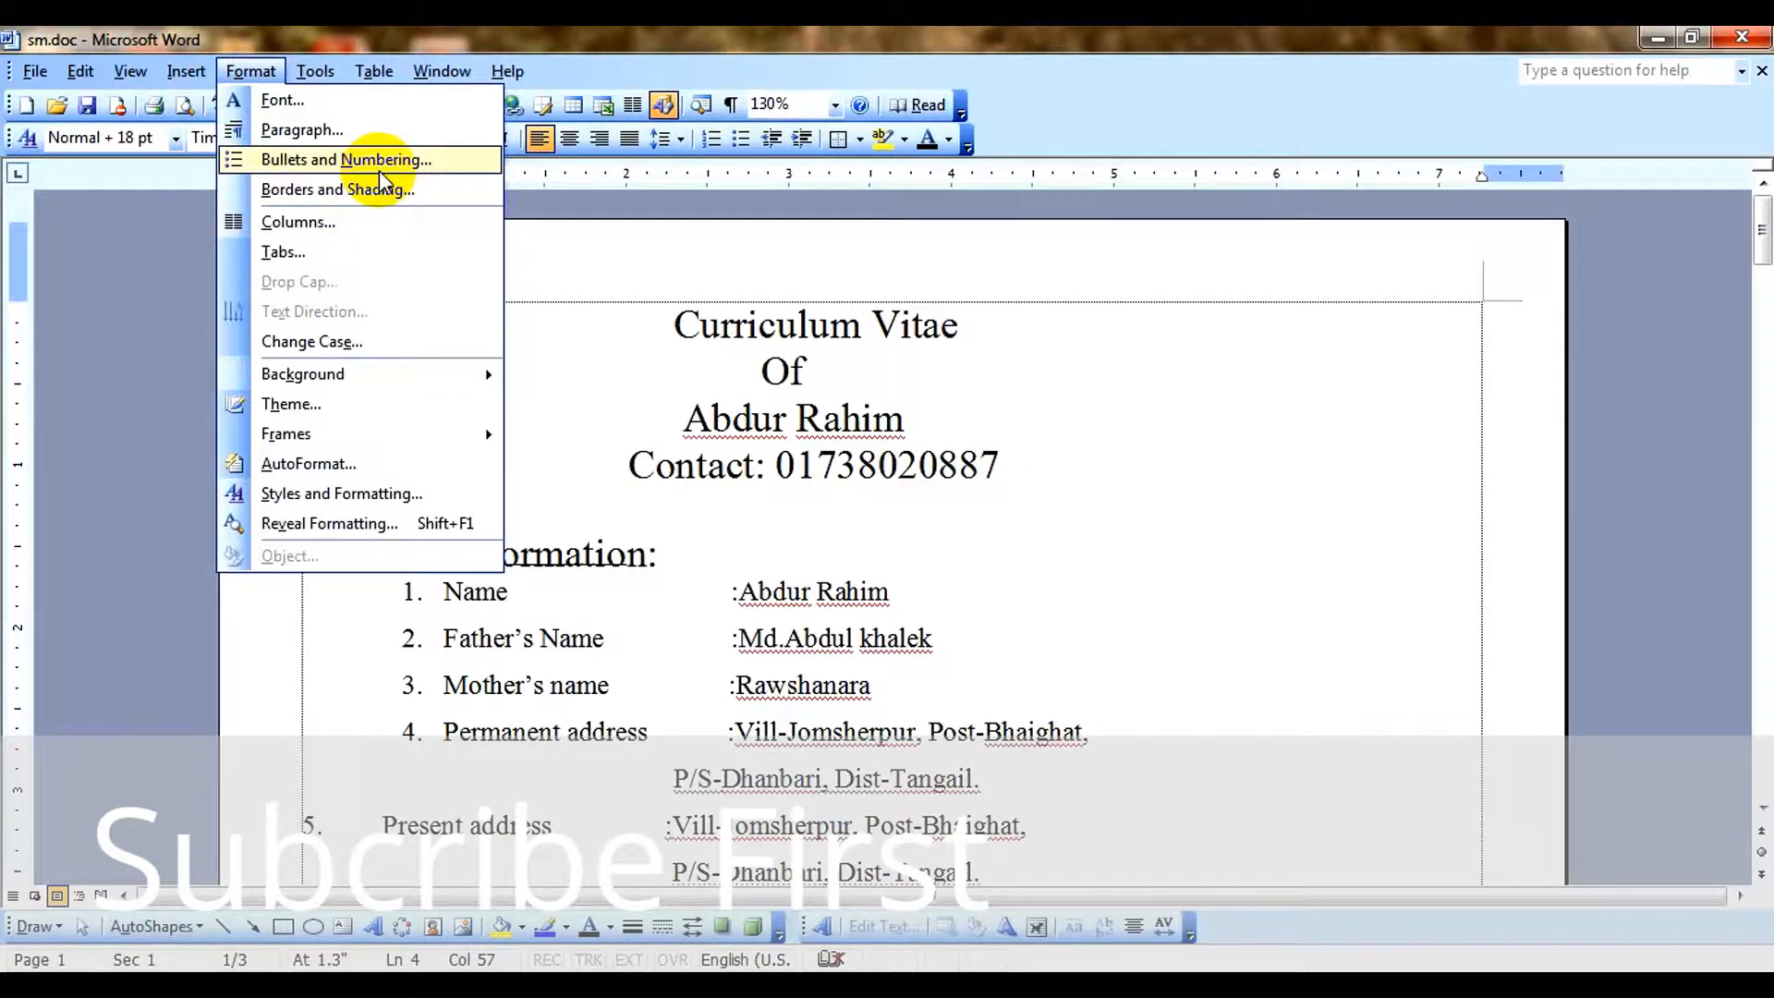
click(442, 70)
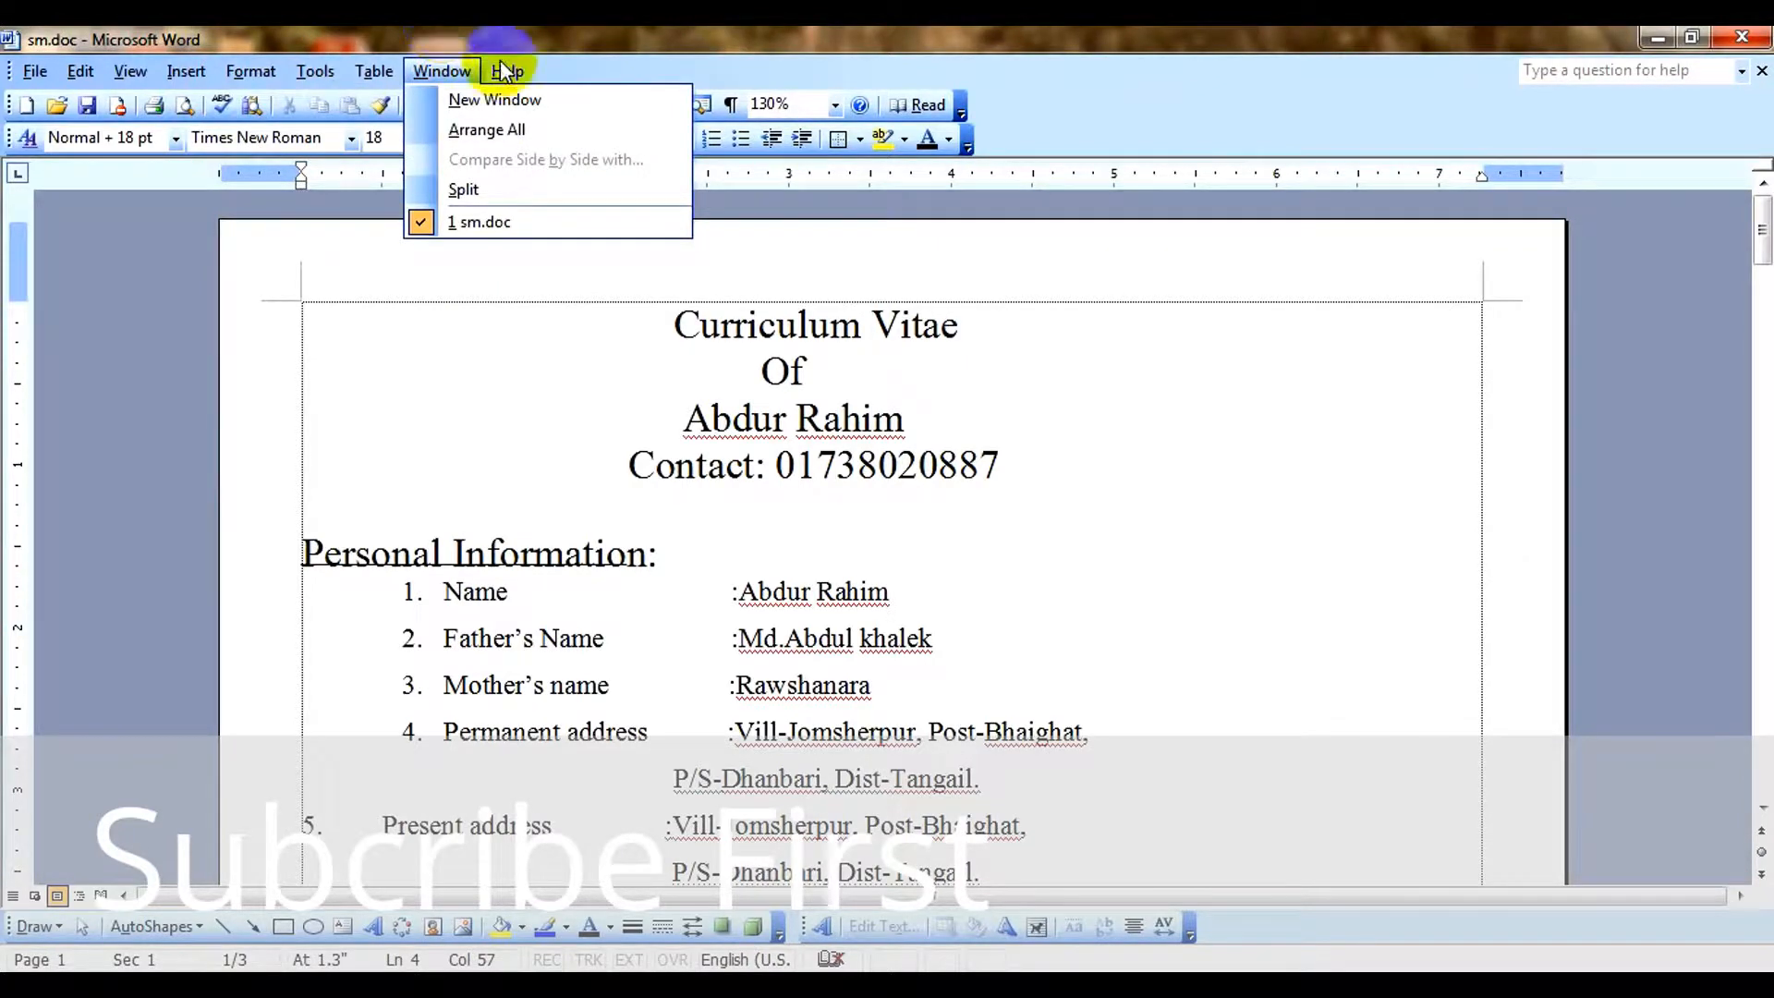
click(606, 270)
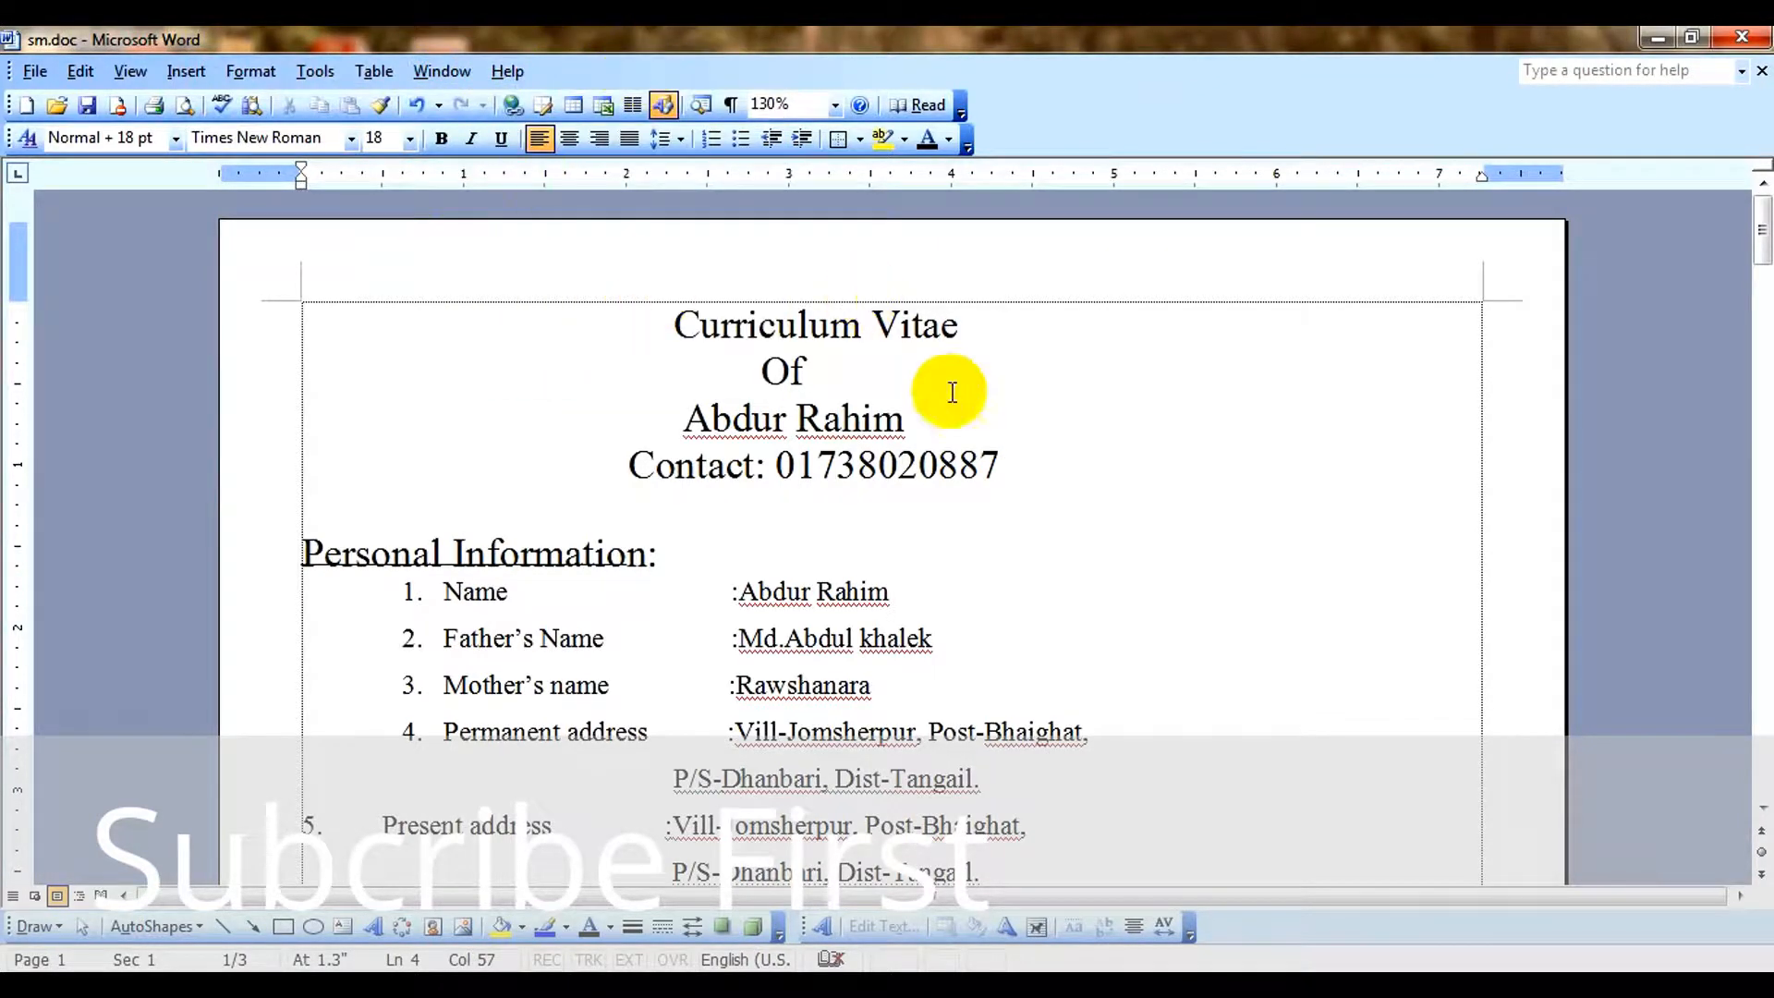
View the Paragraph indents and spacing settings for the contact line and close them without changes.
click(251, 72)
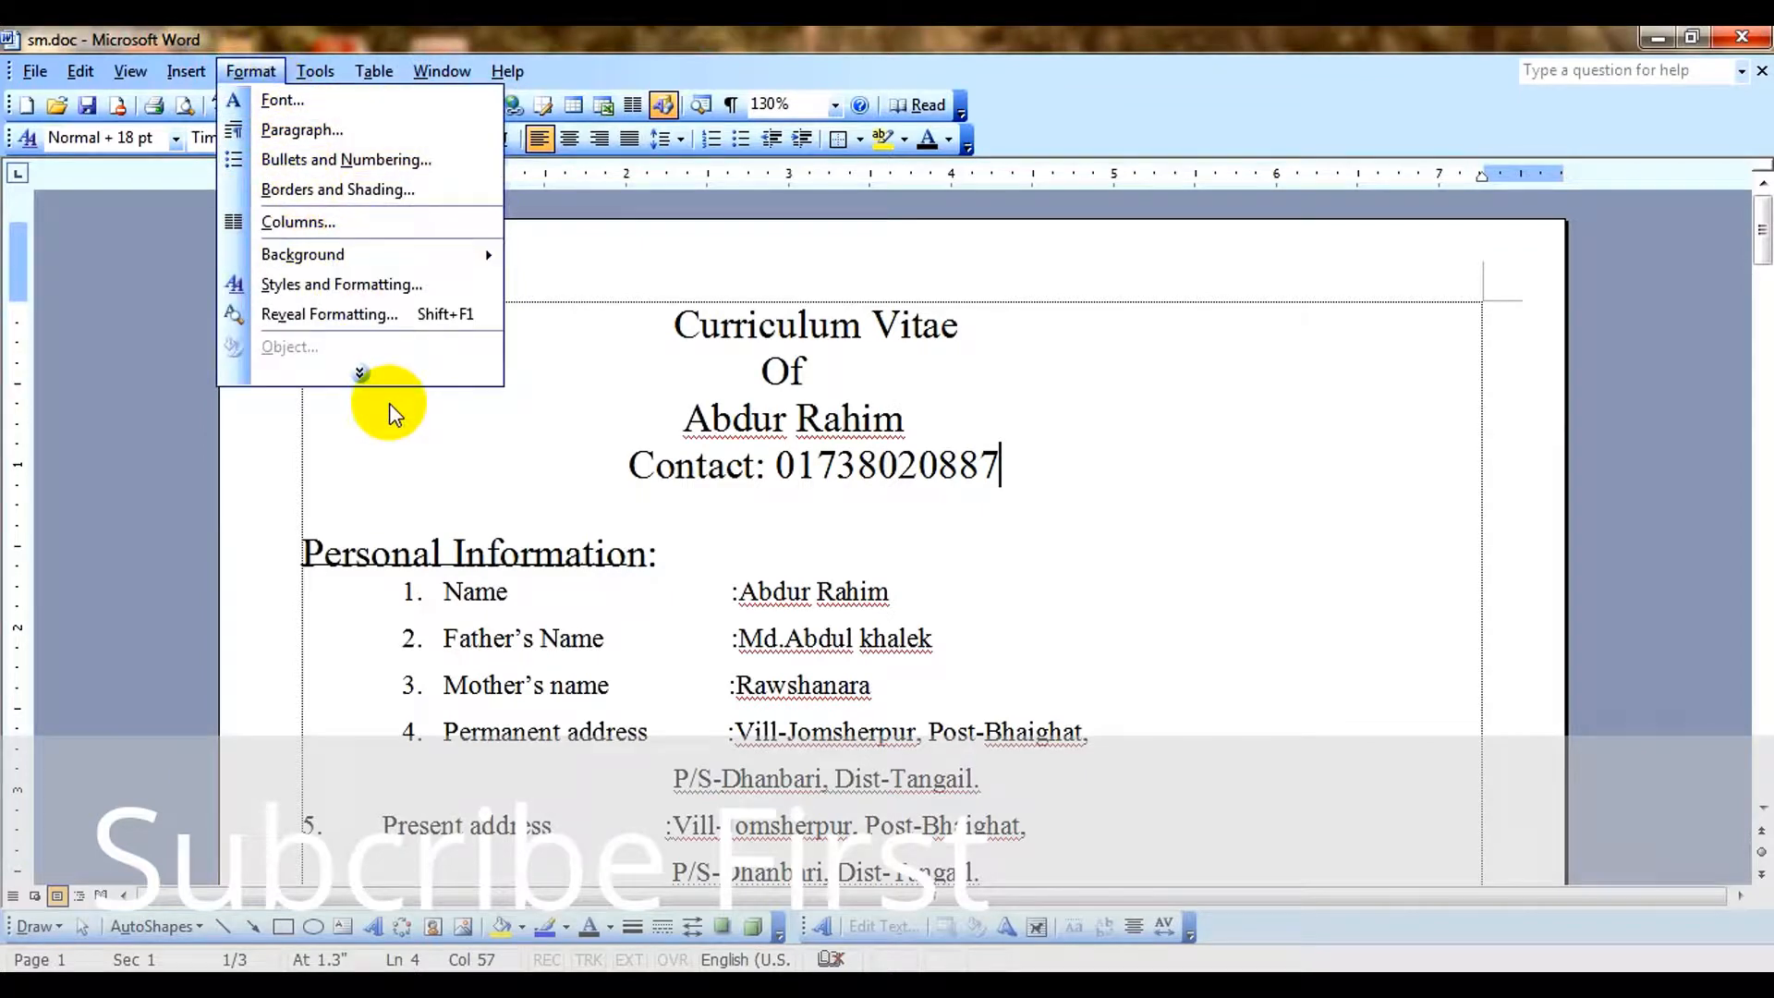
click(362, 375)
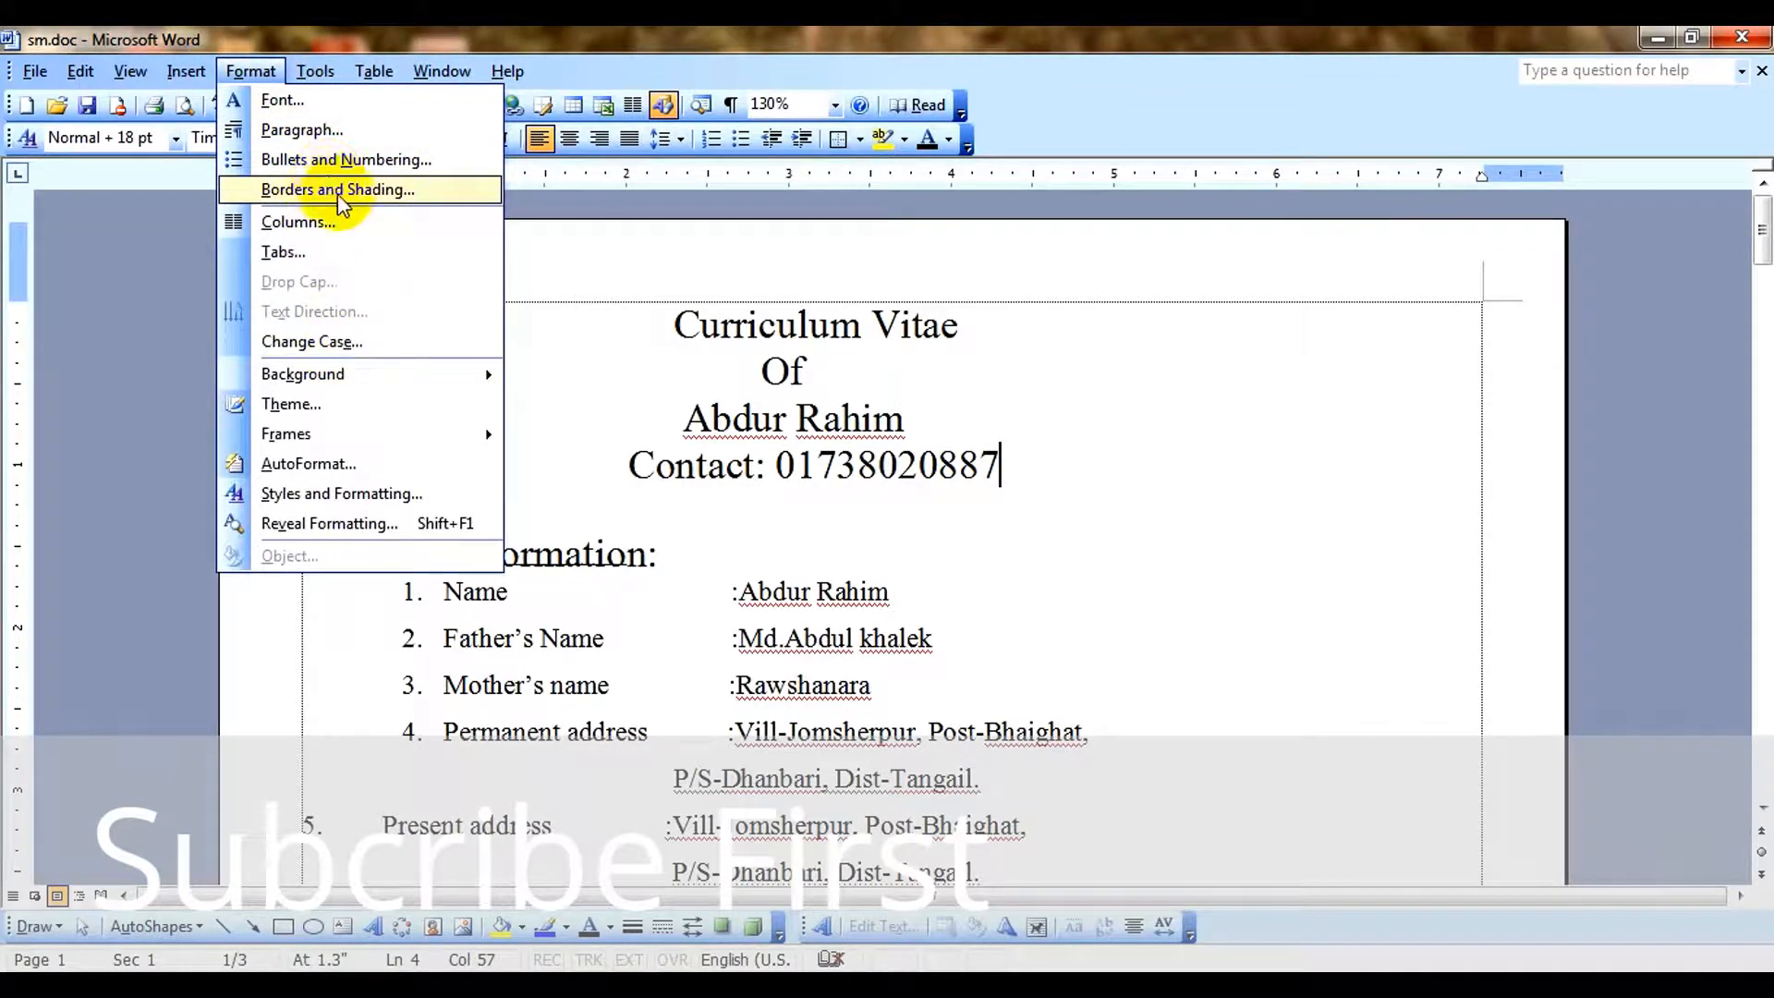
click(368, 137)
click(1135, 190)
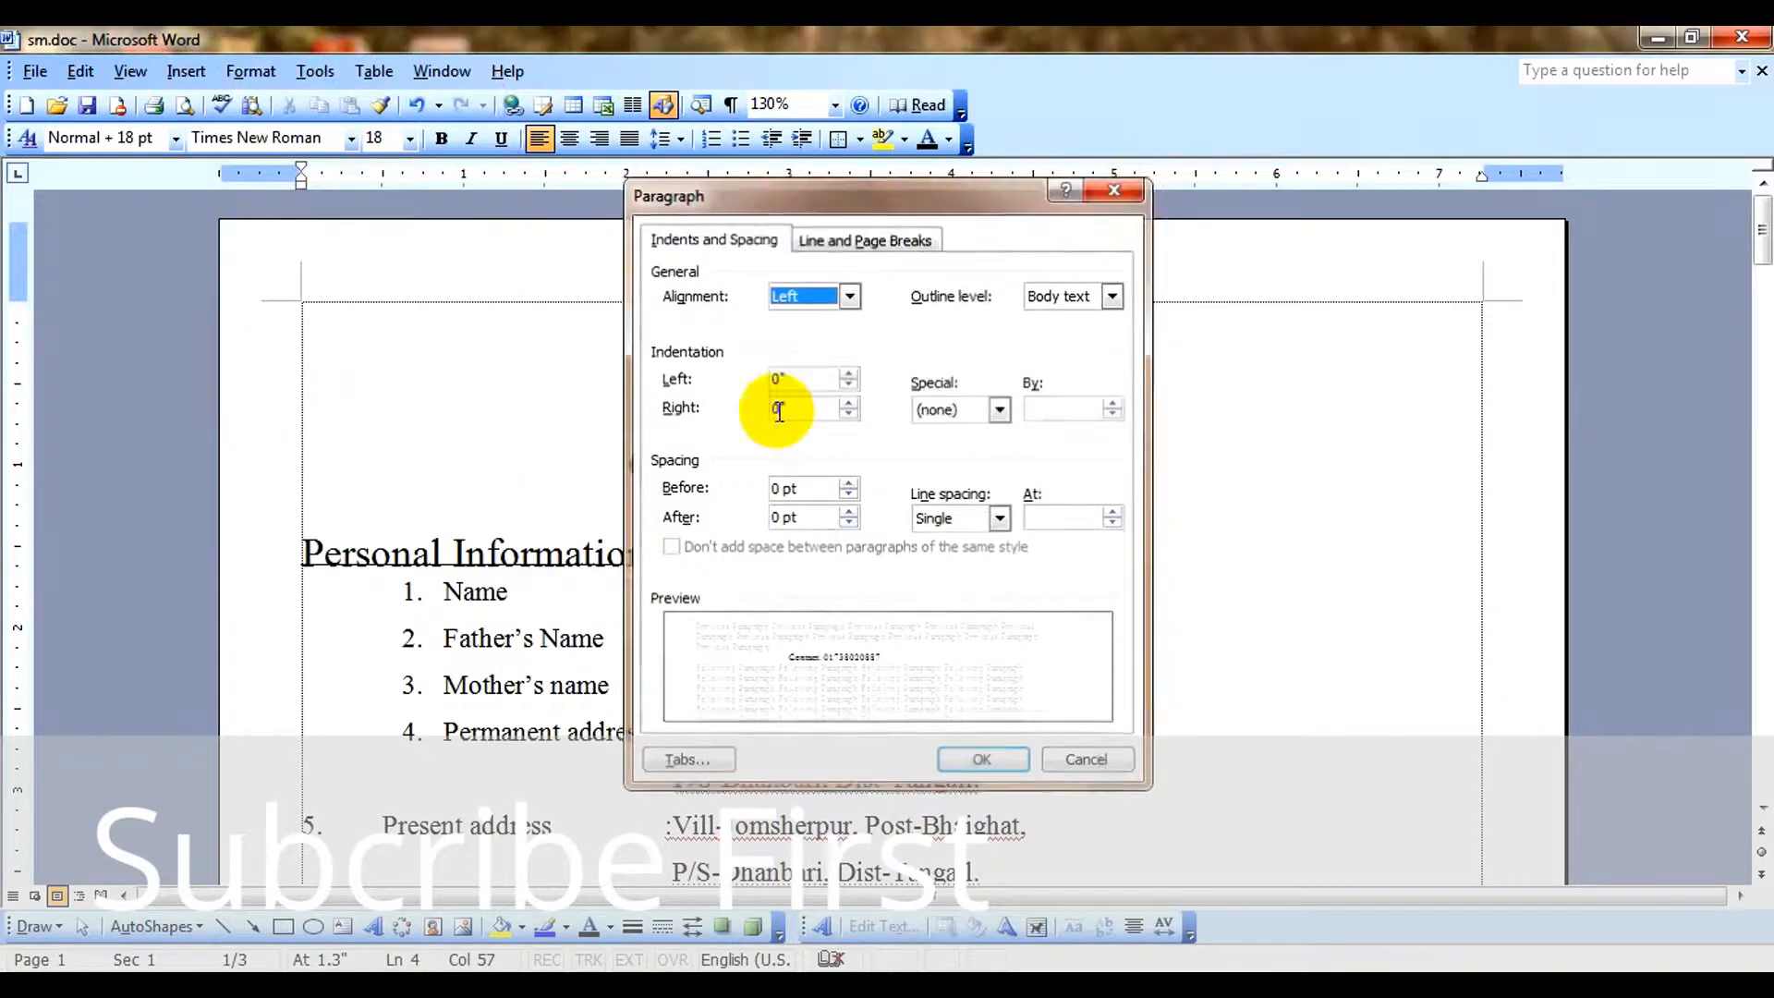
Select the applicant's name line in the CV heading and check its font size.
drag(614, 462, 954, 463)
click(924, 421)
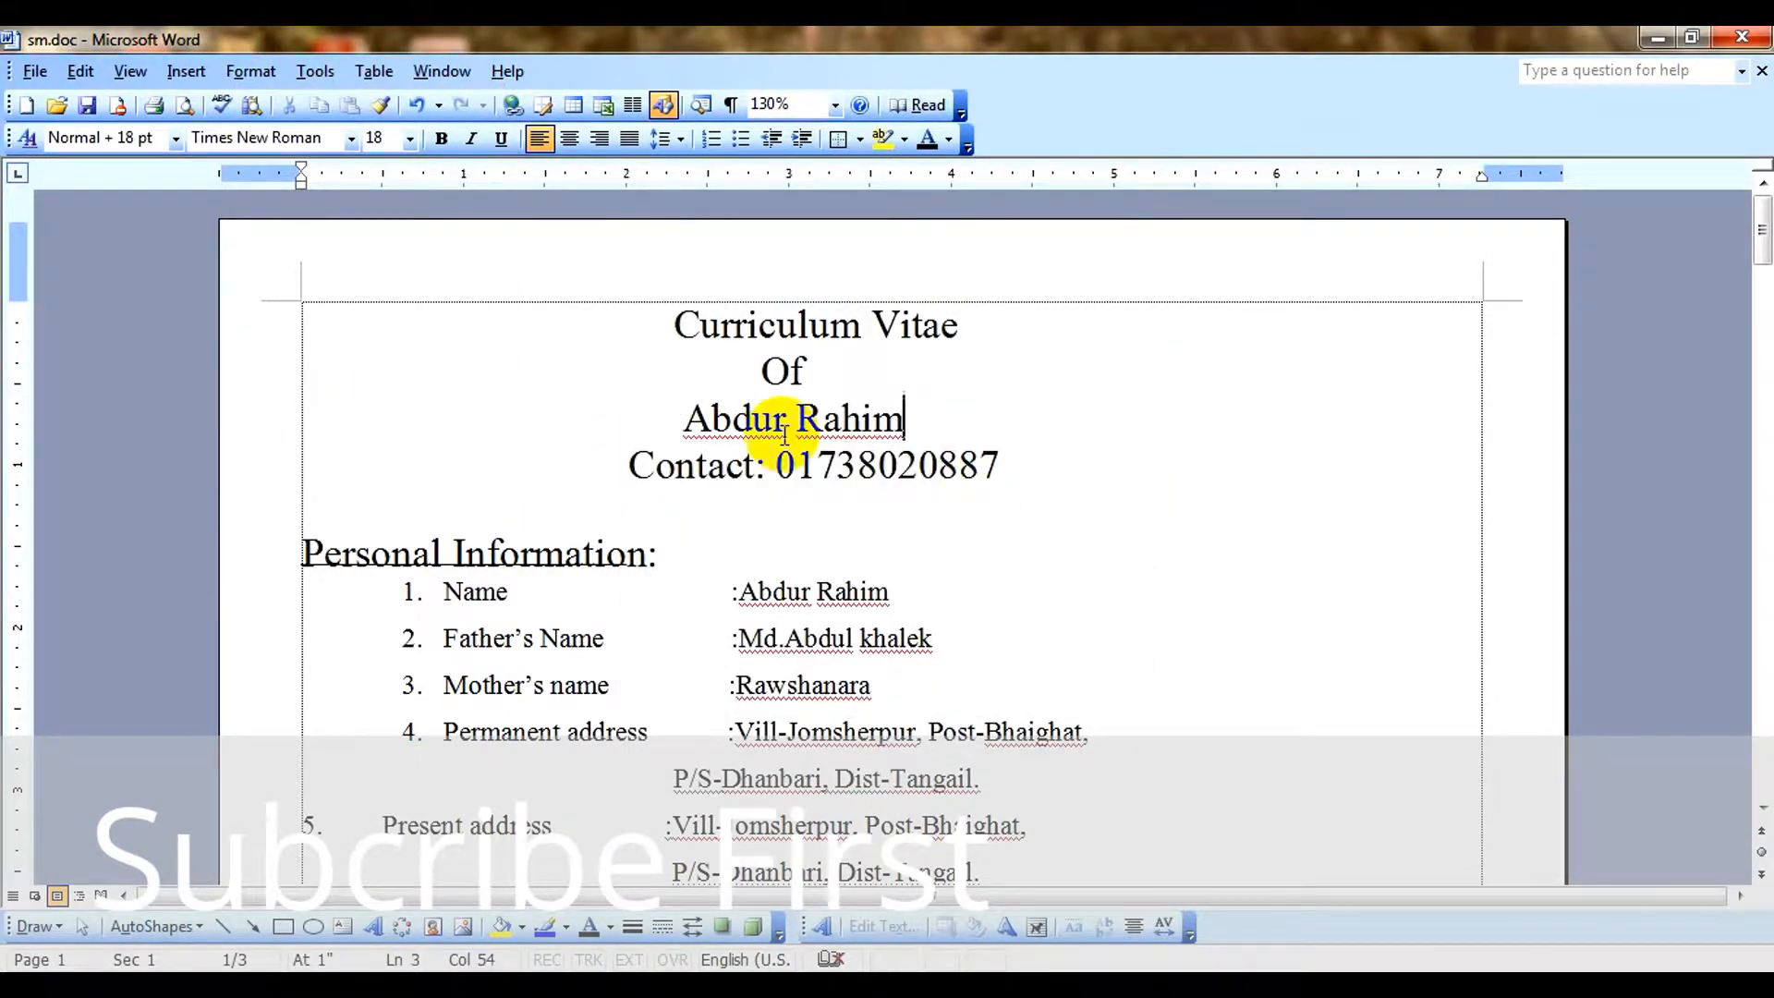
drag(665, 426, 917, 423)
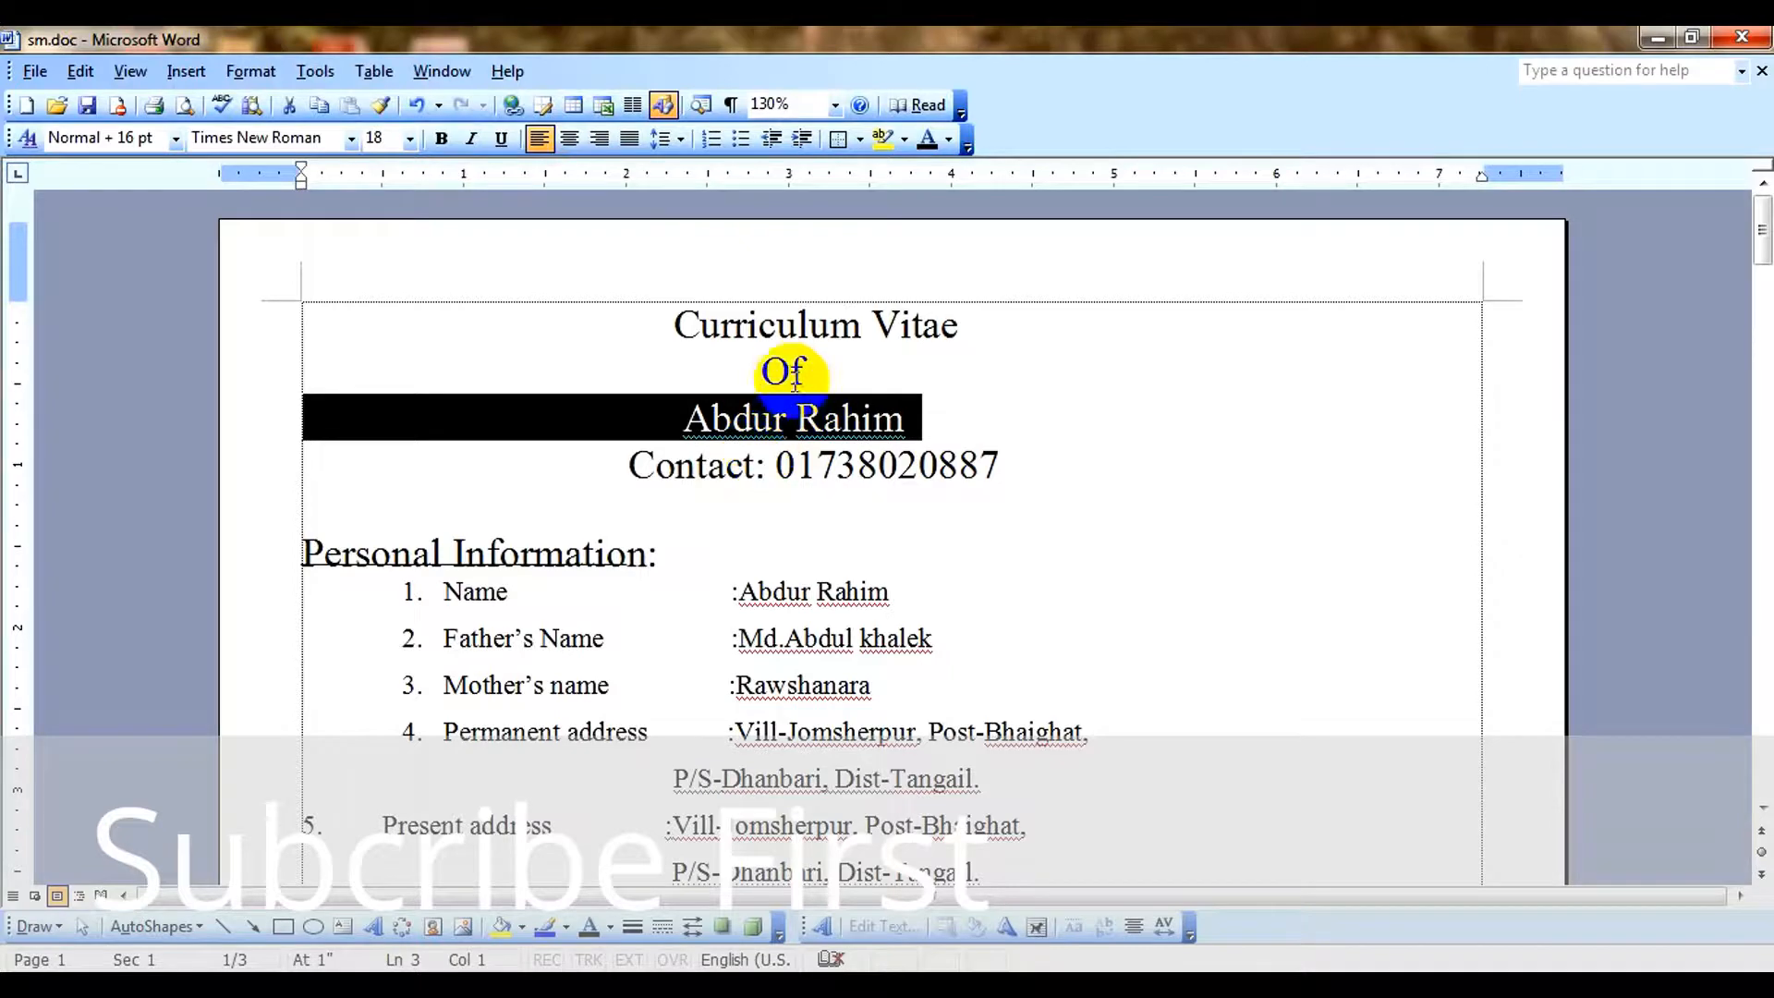
click(390, 140)
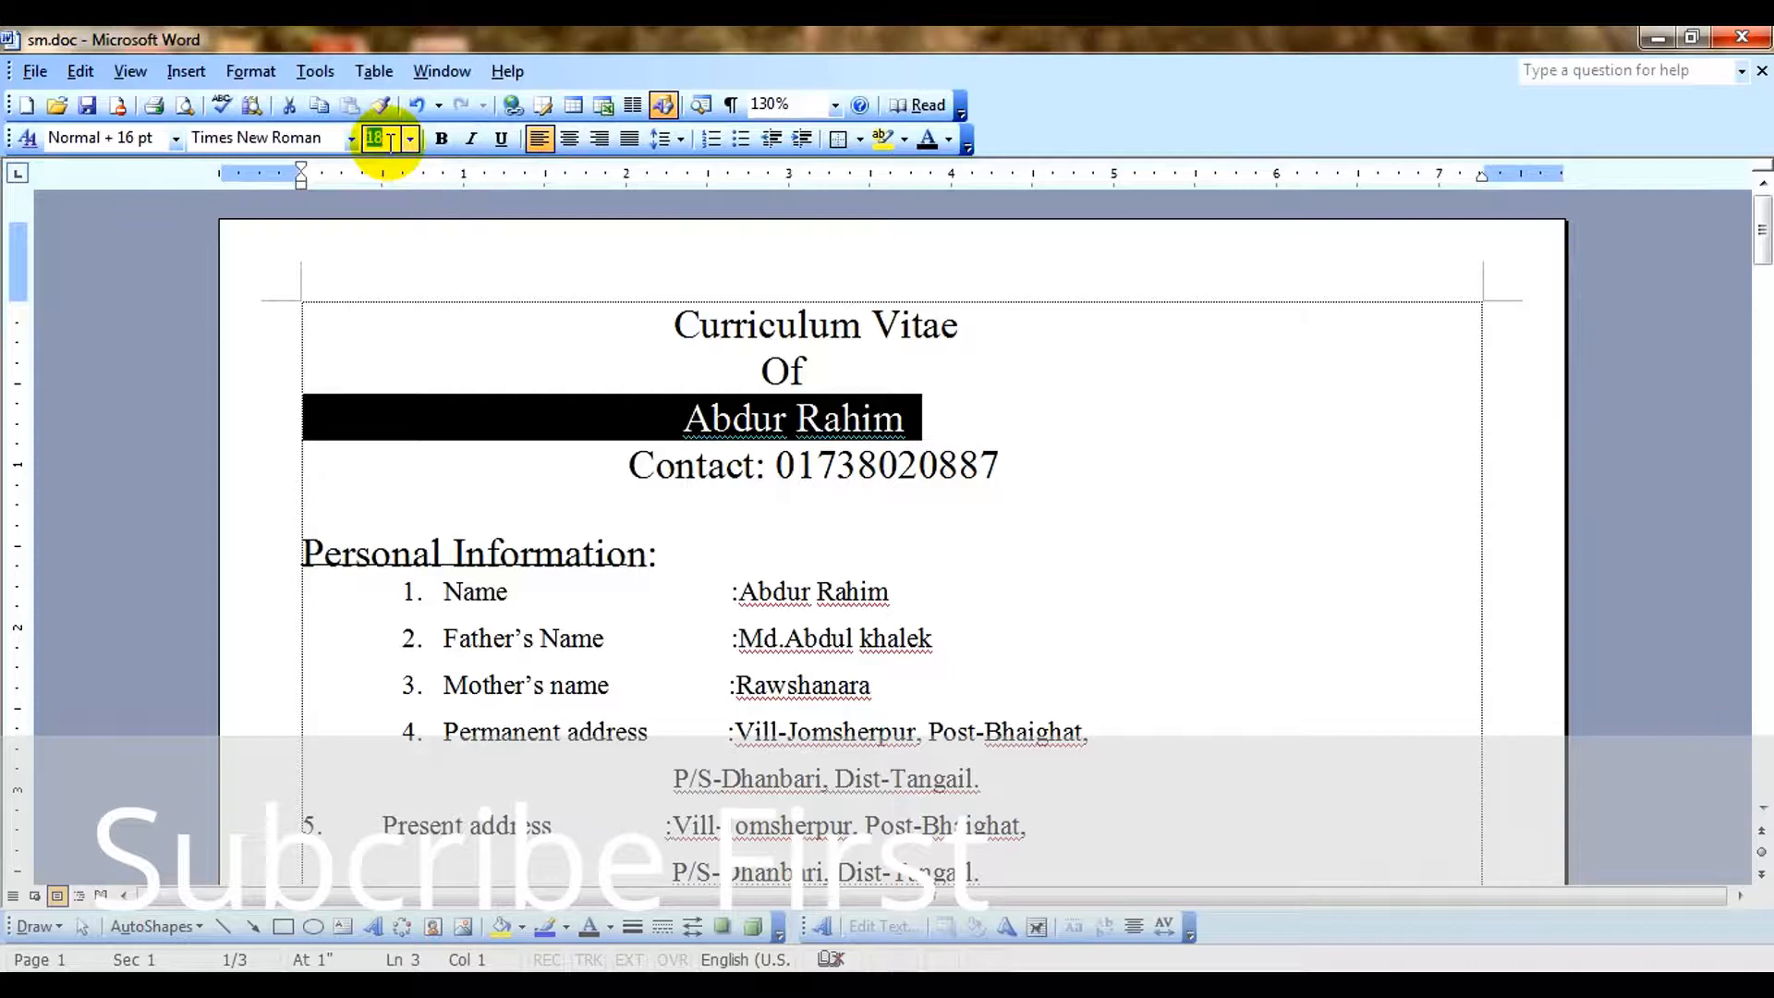
click(774, 418)
drag(666, 415, 1003, 405)
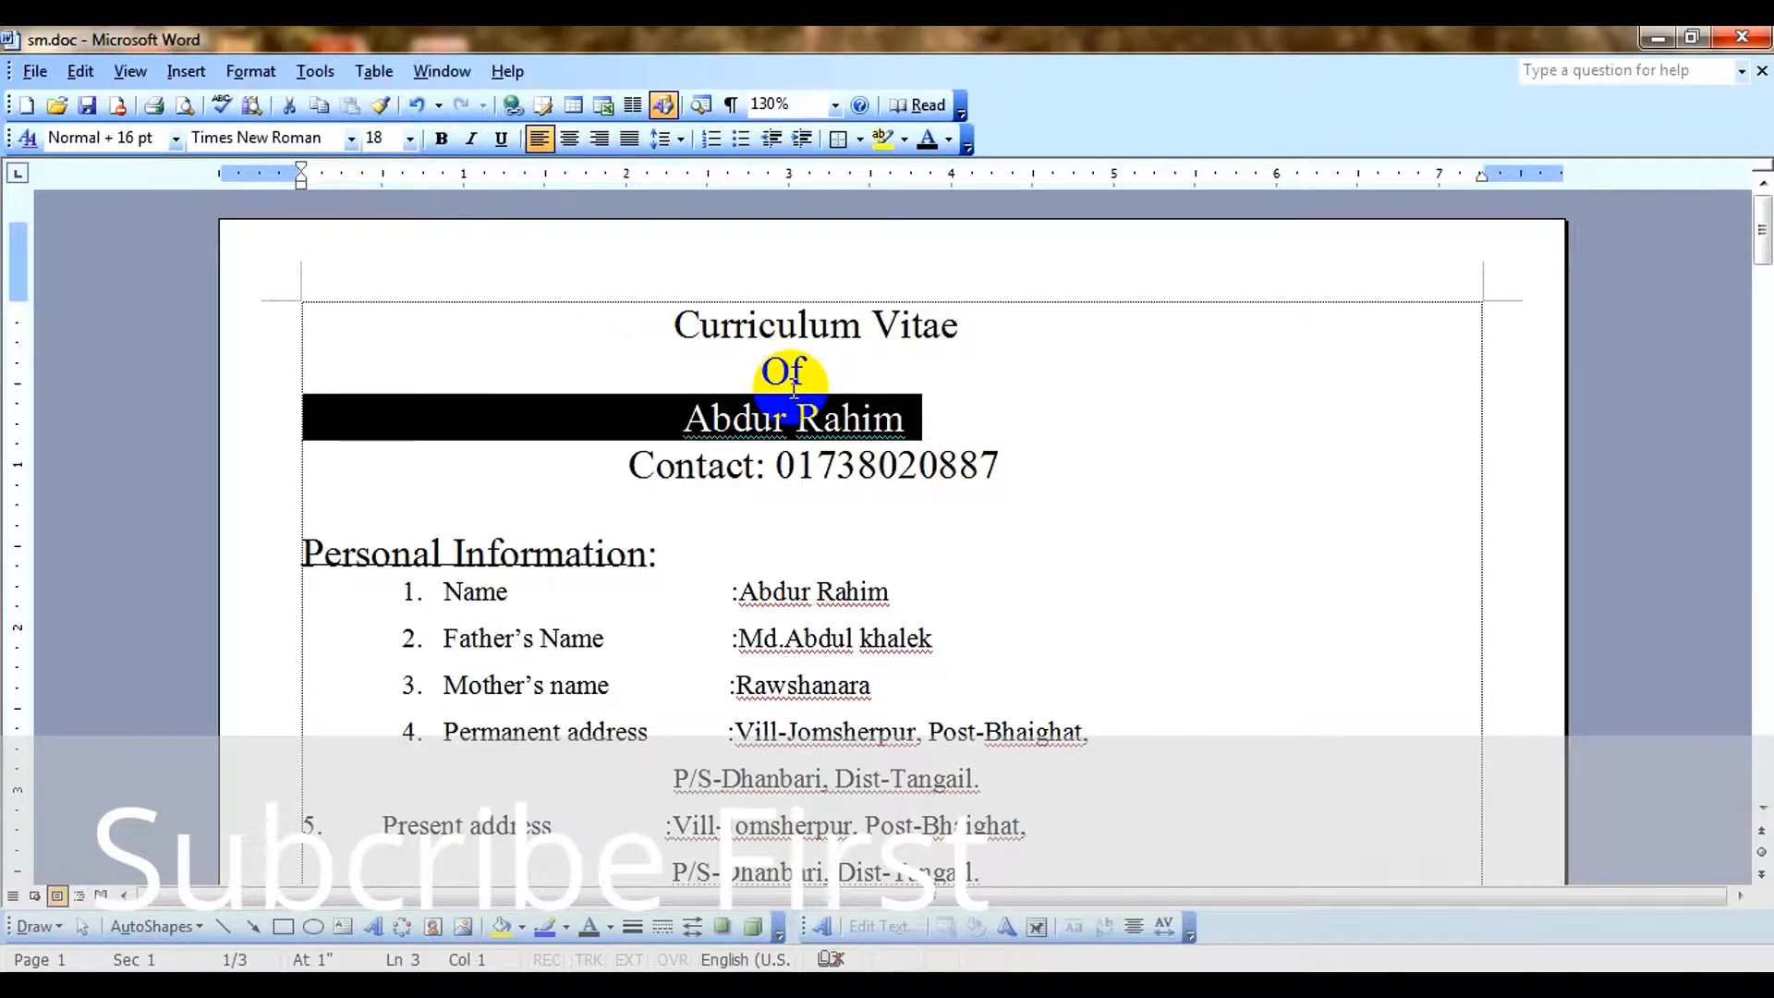
Enlarge the selected applicant's name line in the heading and bring it back down to 19 pt.
key(ctrl+bracketright)
key(ctrl+bracketright)
key(ctrl+bracketright)
key(ctrl+bracketright)
key(ctrl+bracketright)
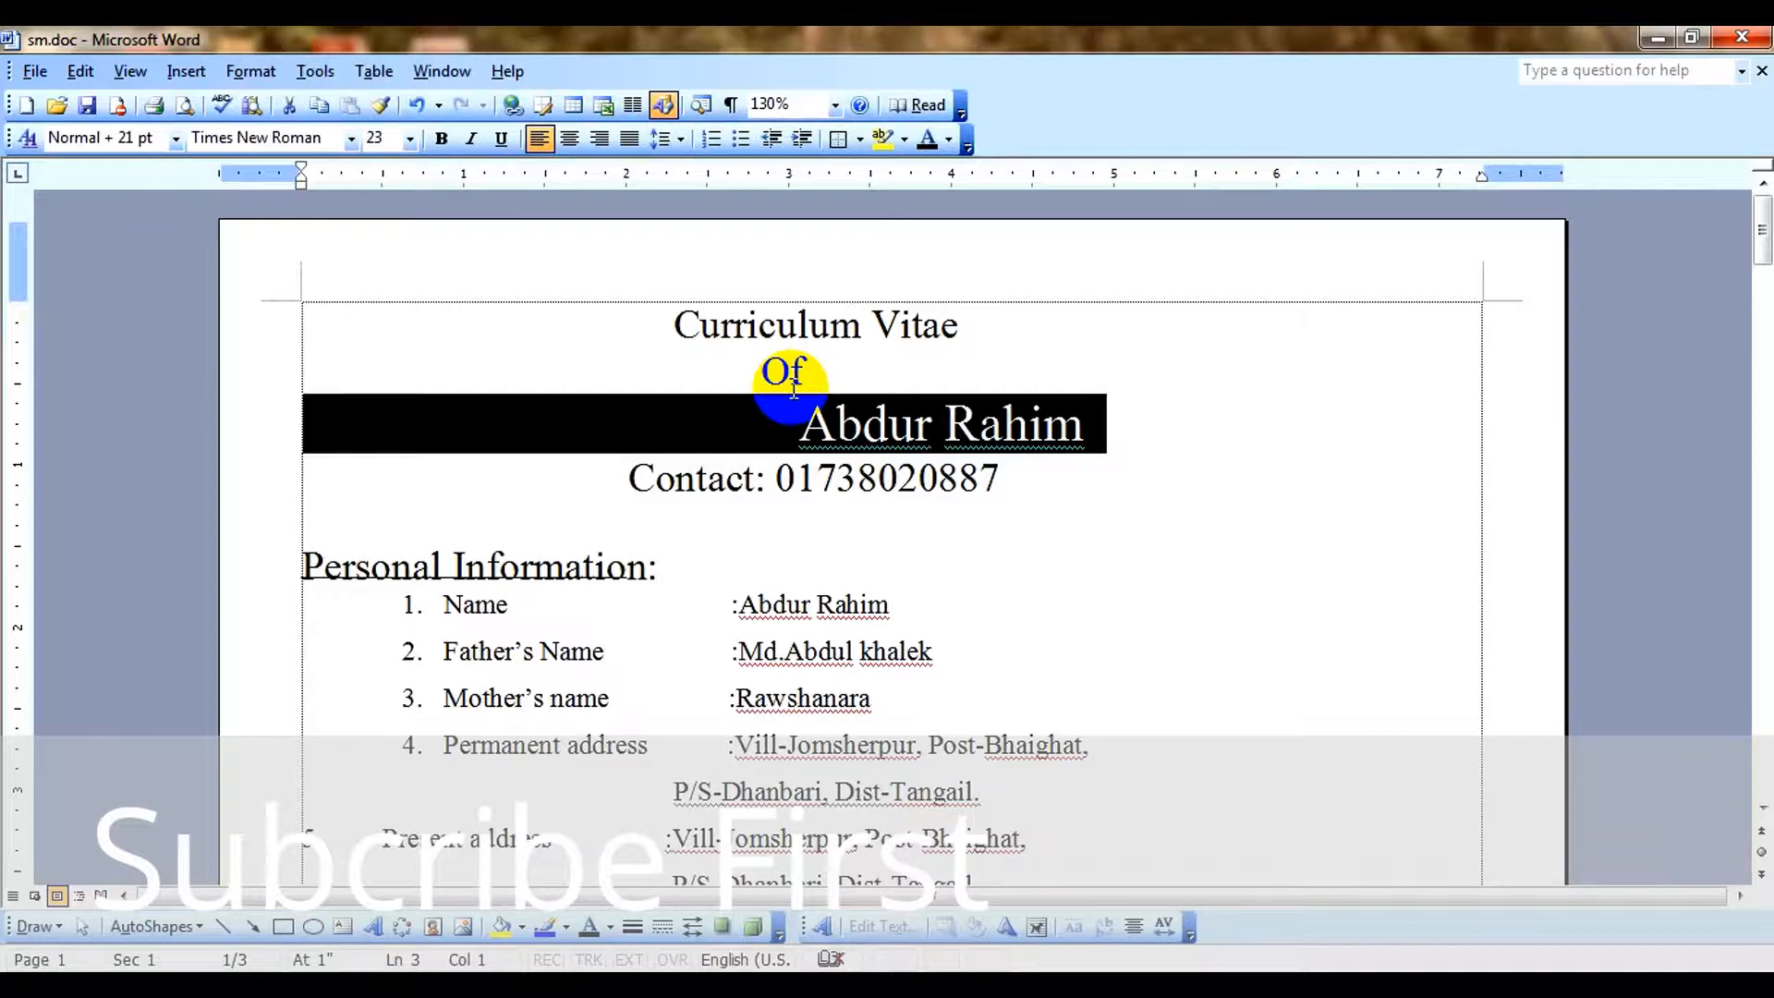
key(ctrl+bracketleft)
key(ctrl+bracketleft)
key(ctrl+bracketleft)
key(ctrl+bracketleft)
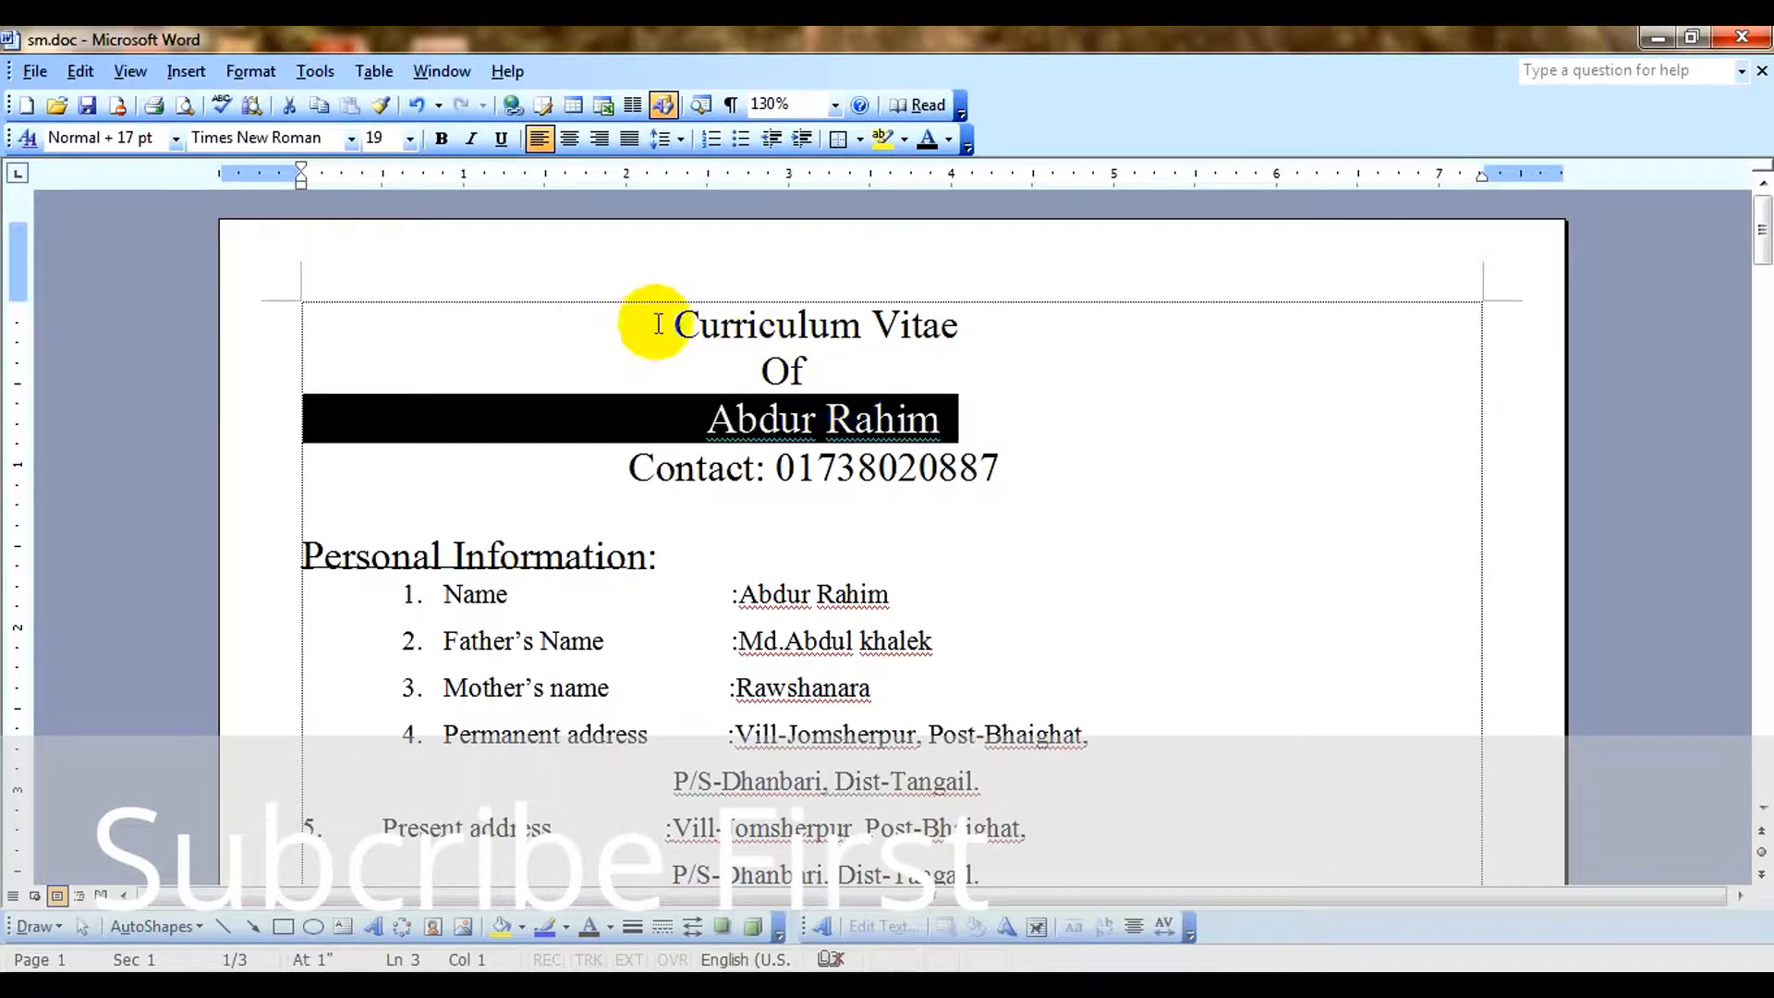
View the Paragraph settings for line and page breaks and for indents and spacing, and close them without changes.
click(249, 70)
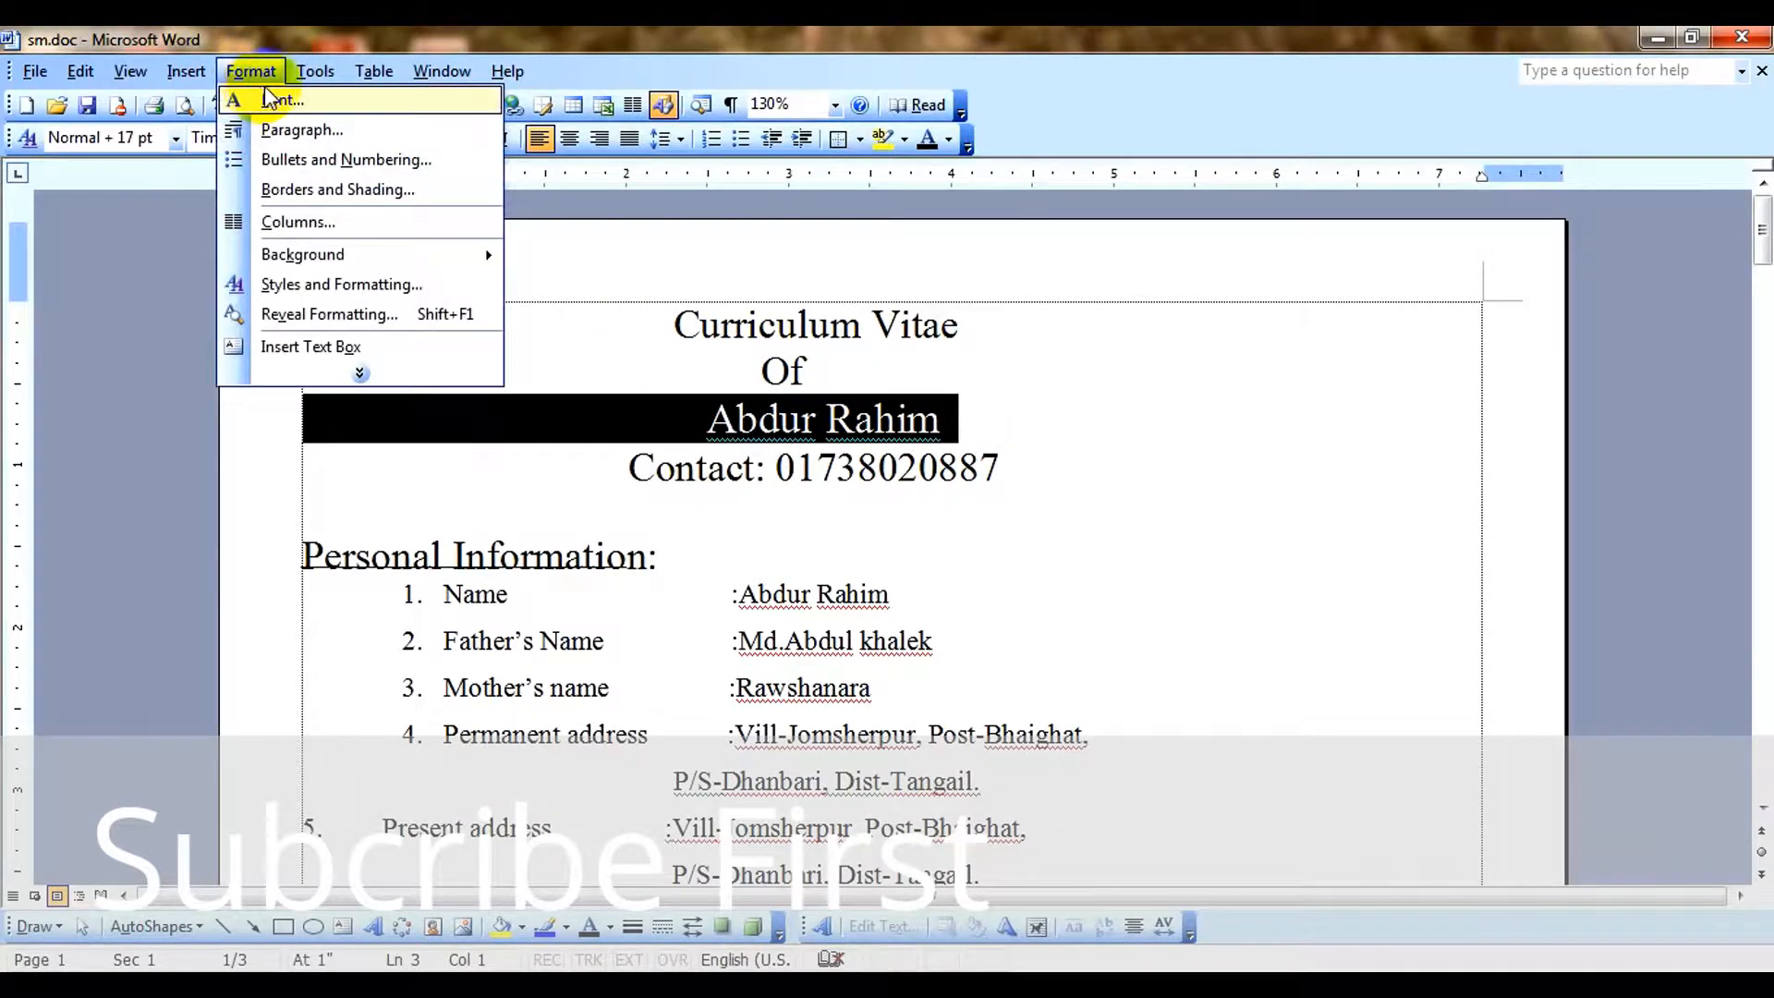
click(296, 129)
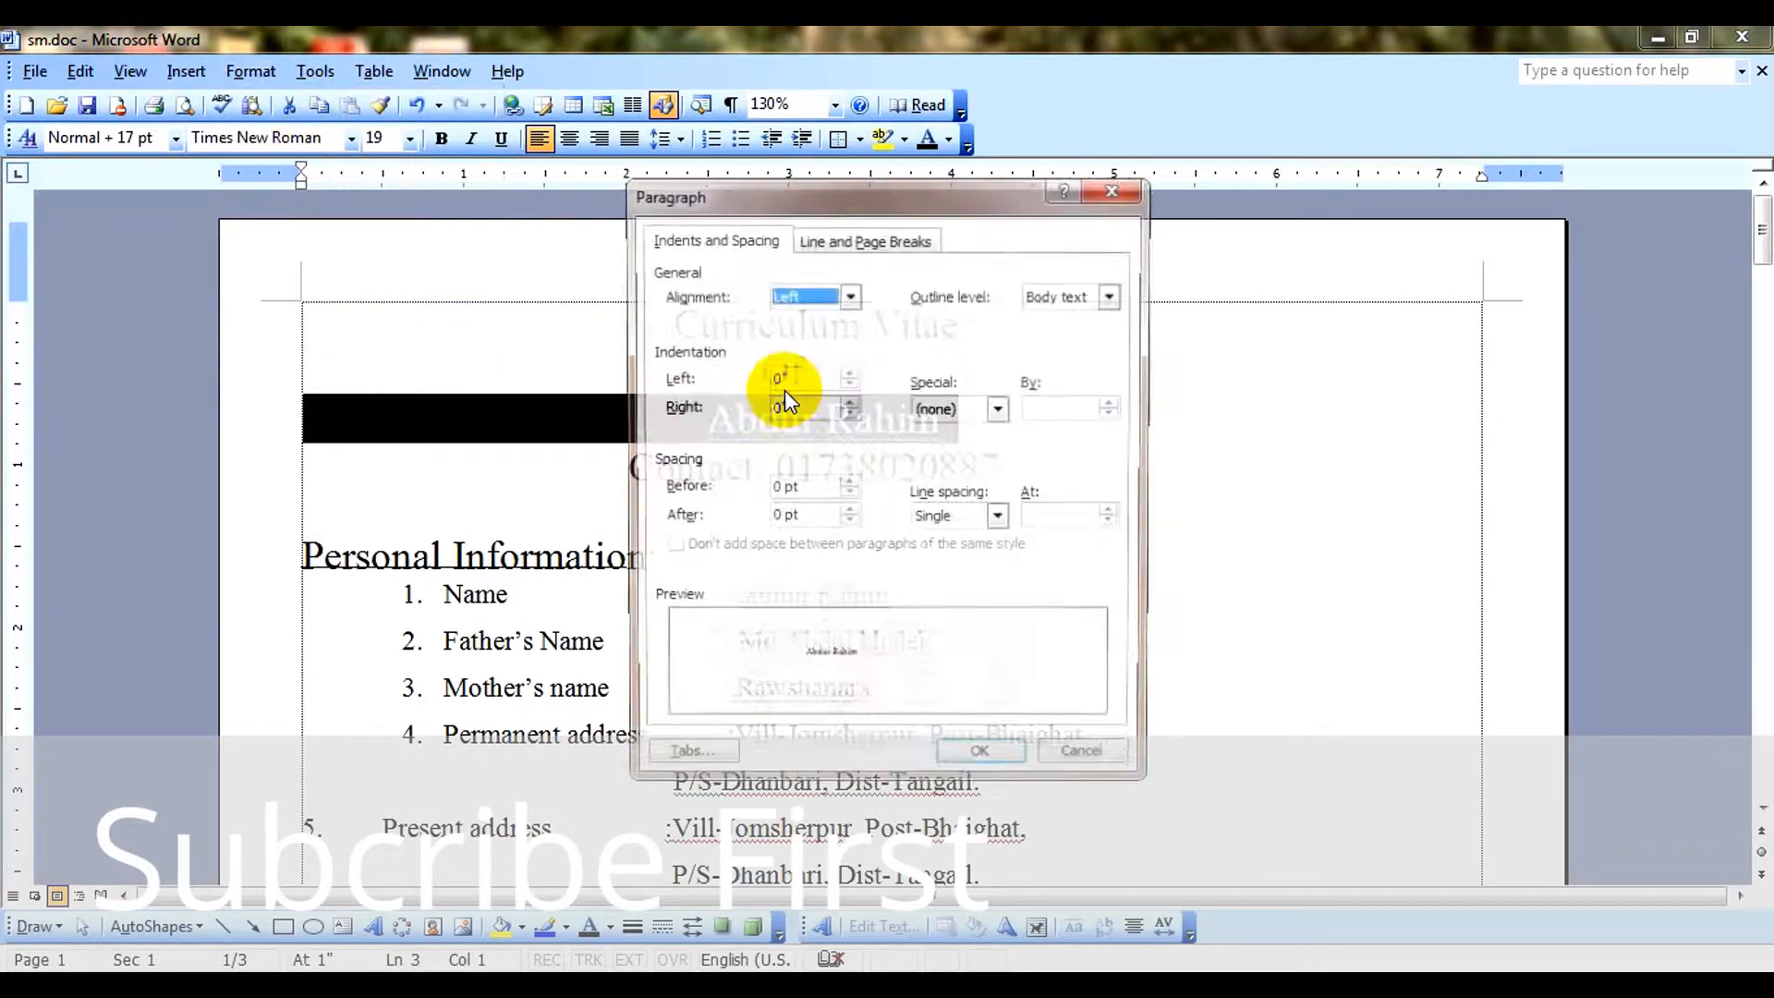
click(851, 238)
click(708, 231)
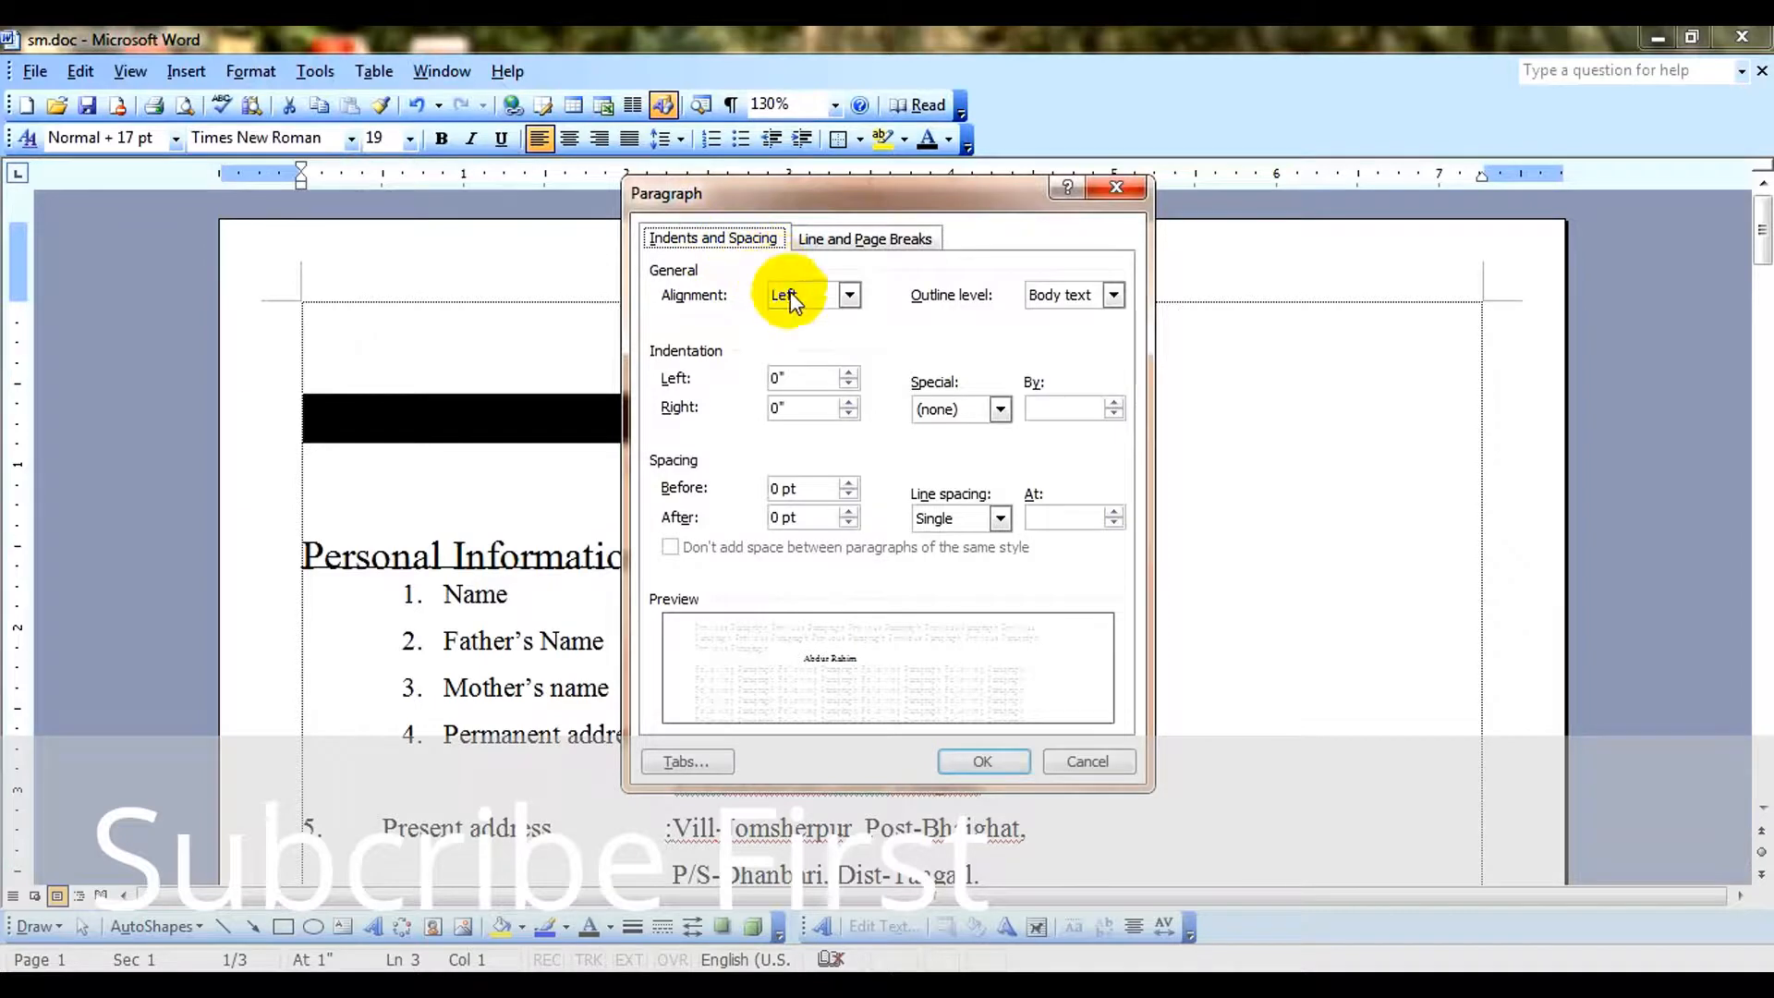
click(1088, 763)
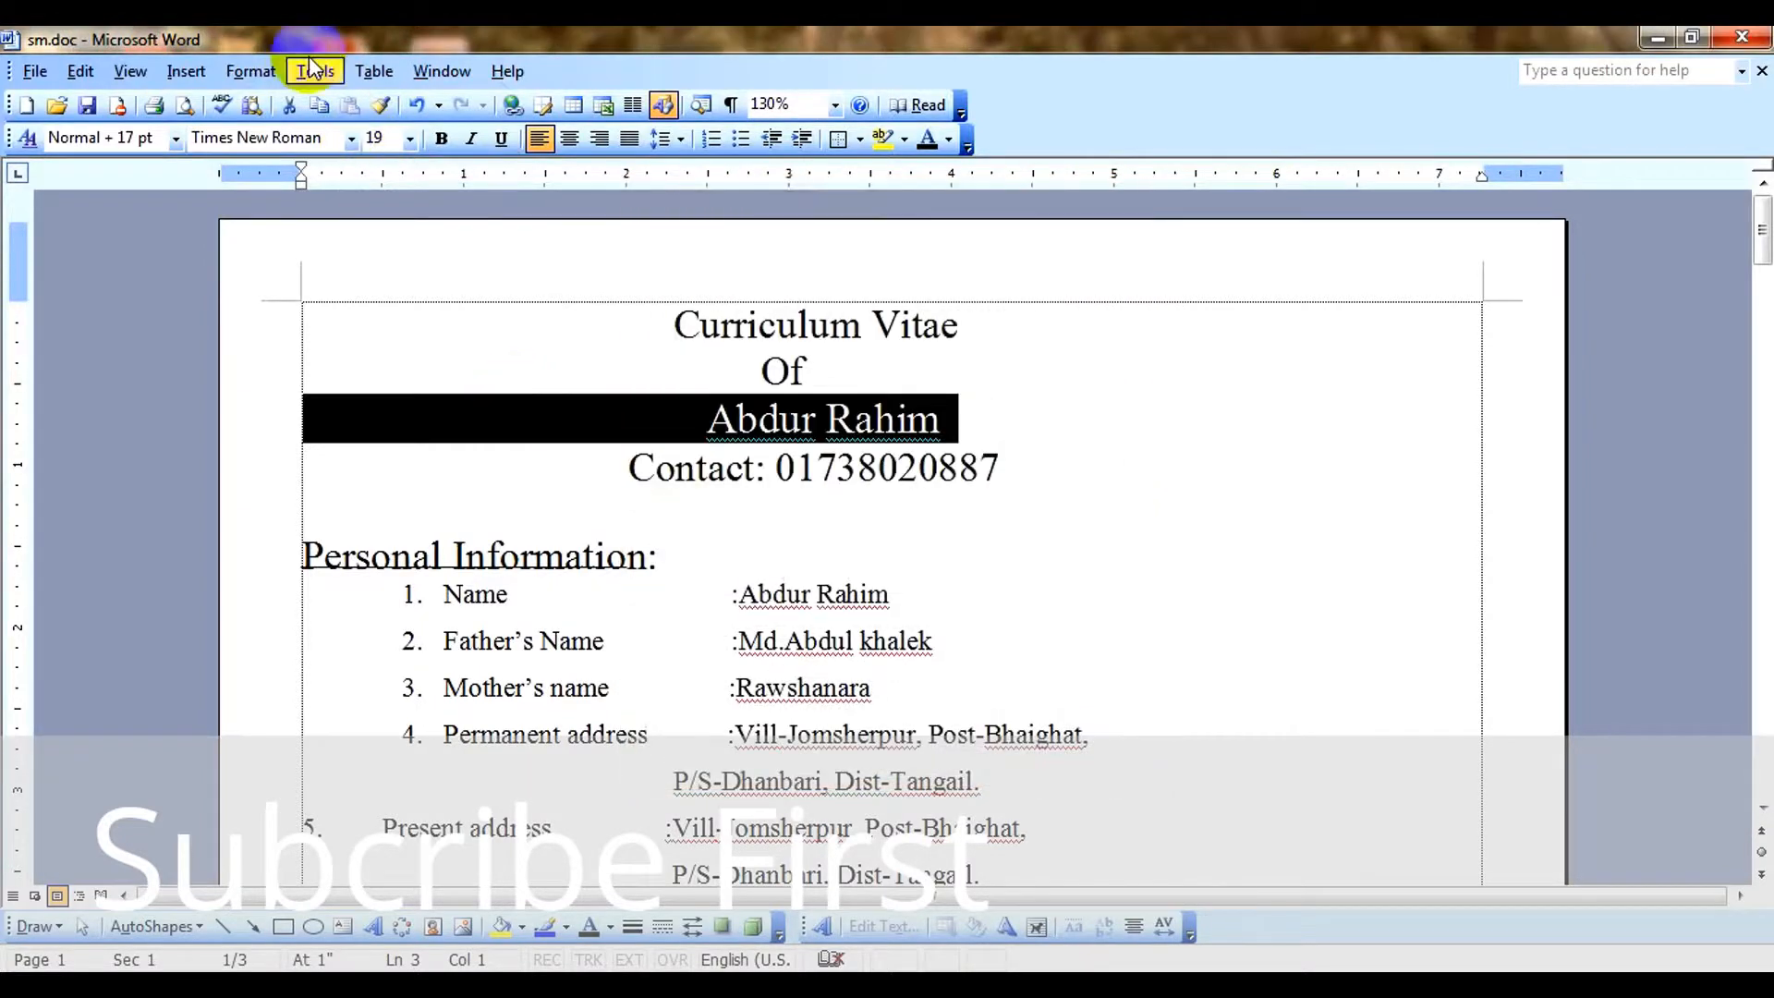
Set the character scale of the applicant's name line to 170%.
click(268, 74)
click(277, 99)
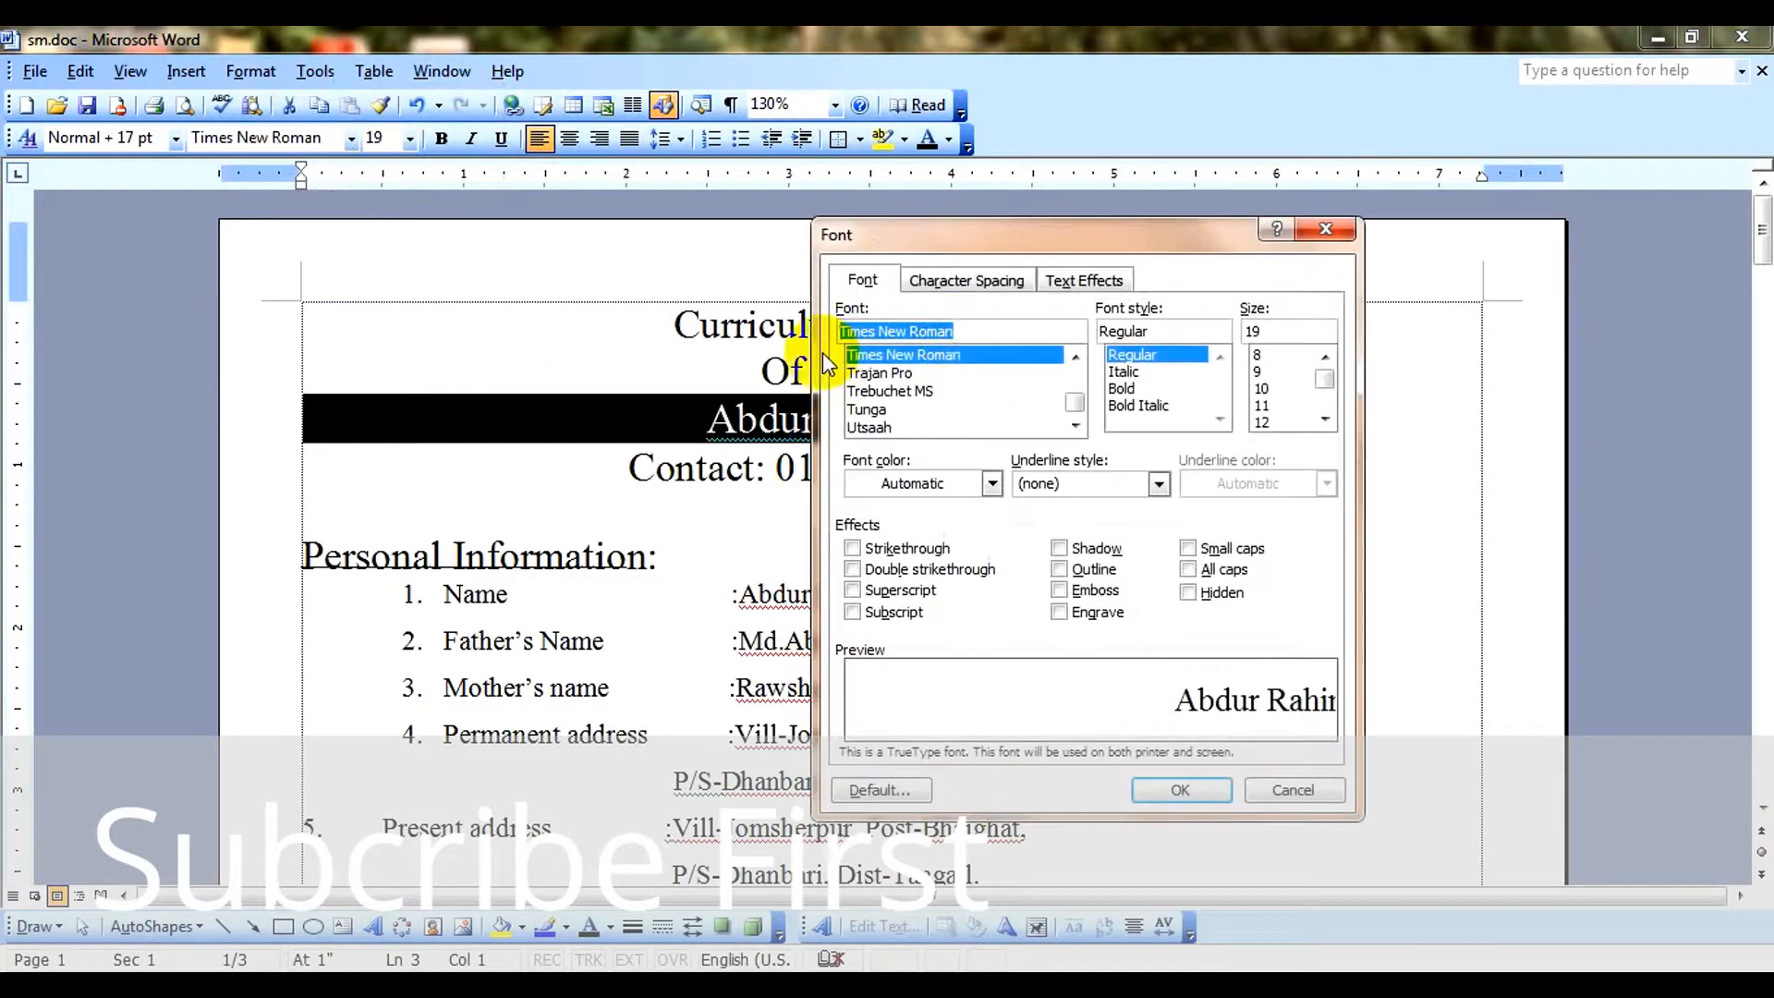
click(993, 288)
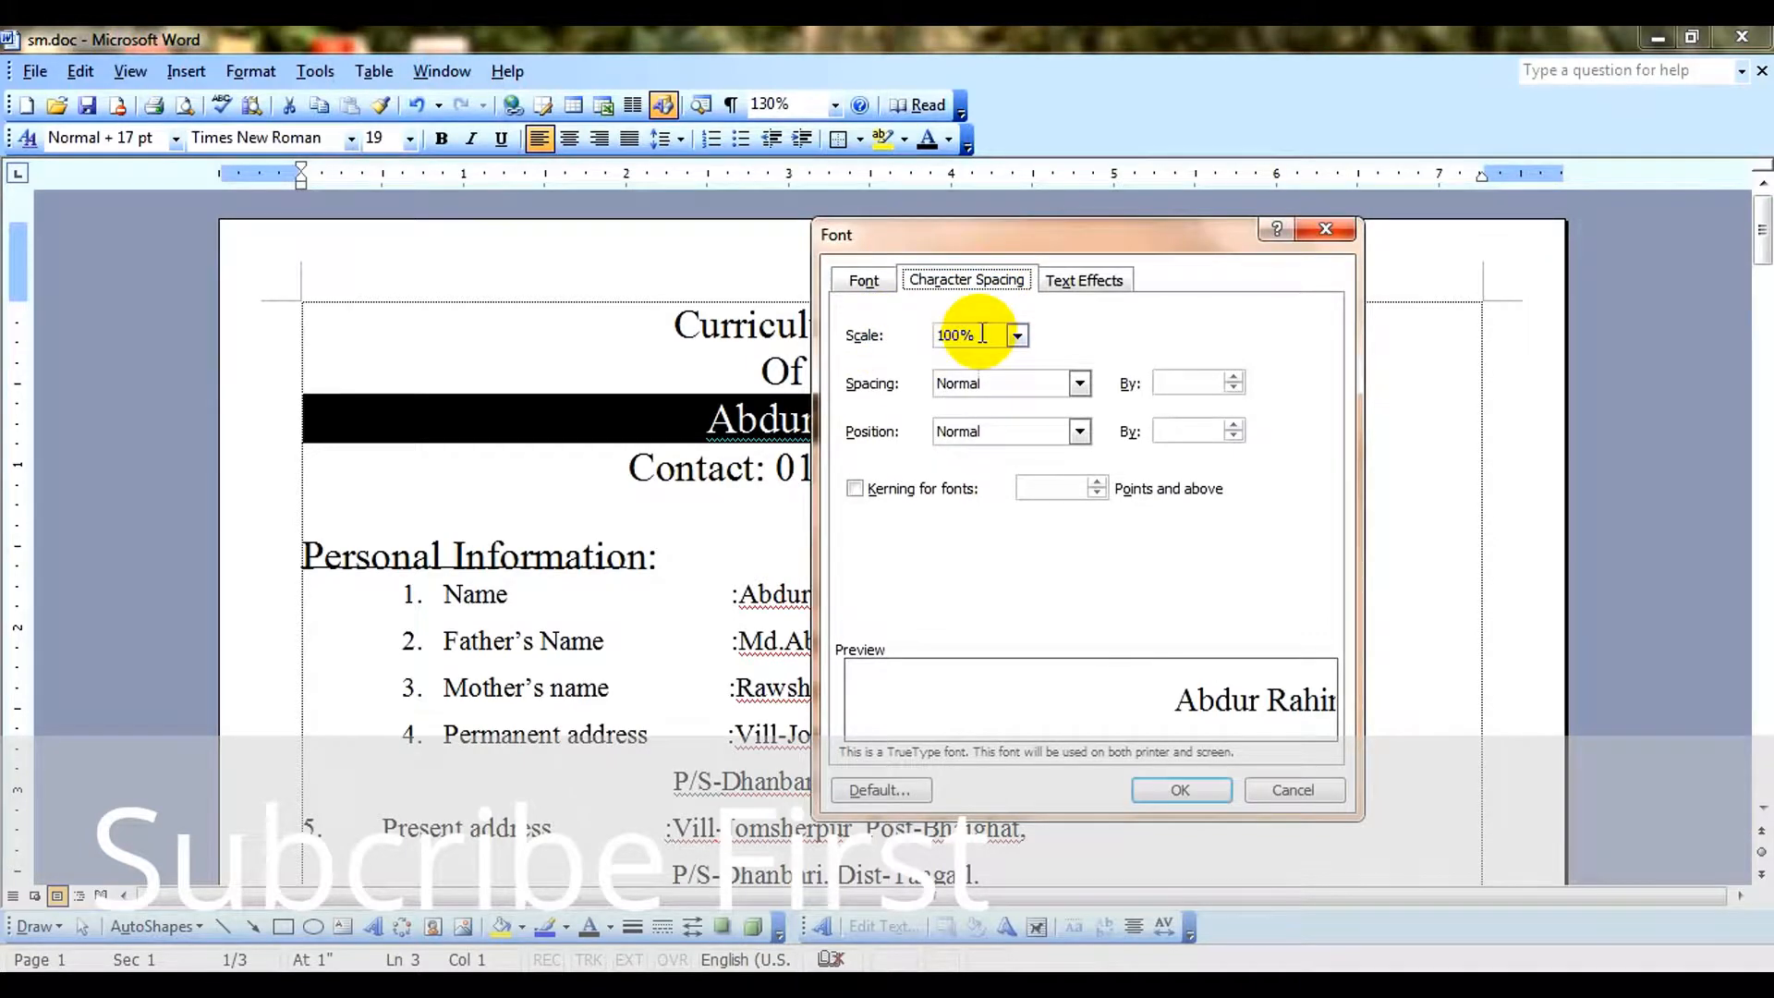
drag(982, 334, 922, 353)
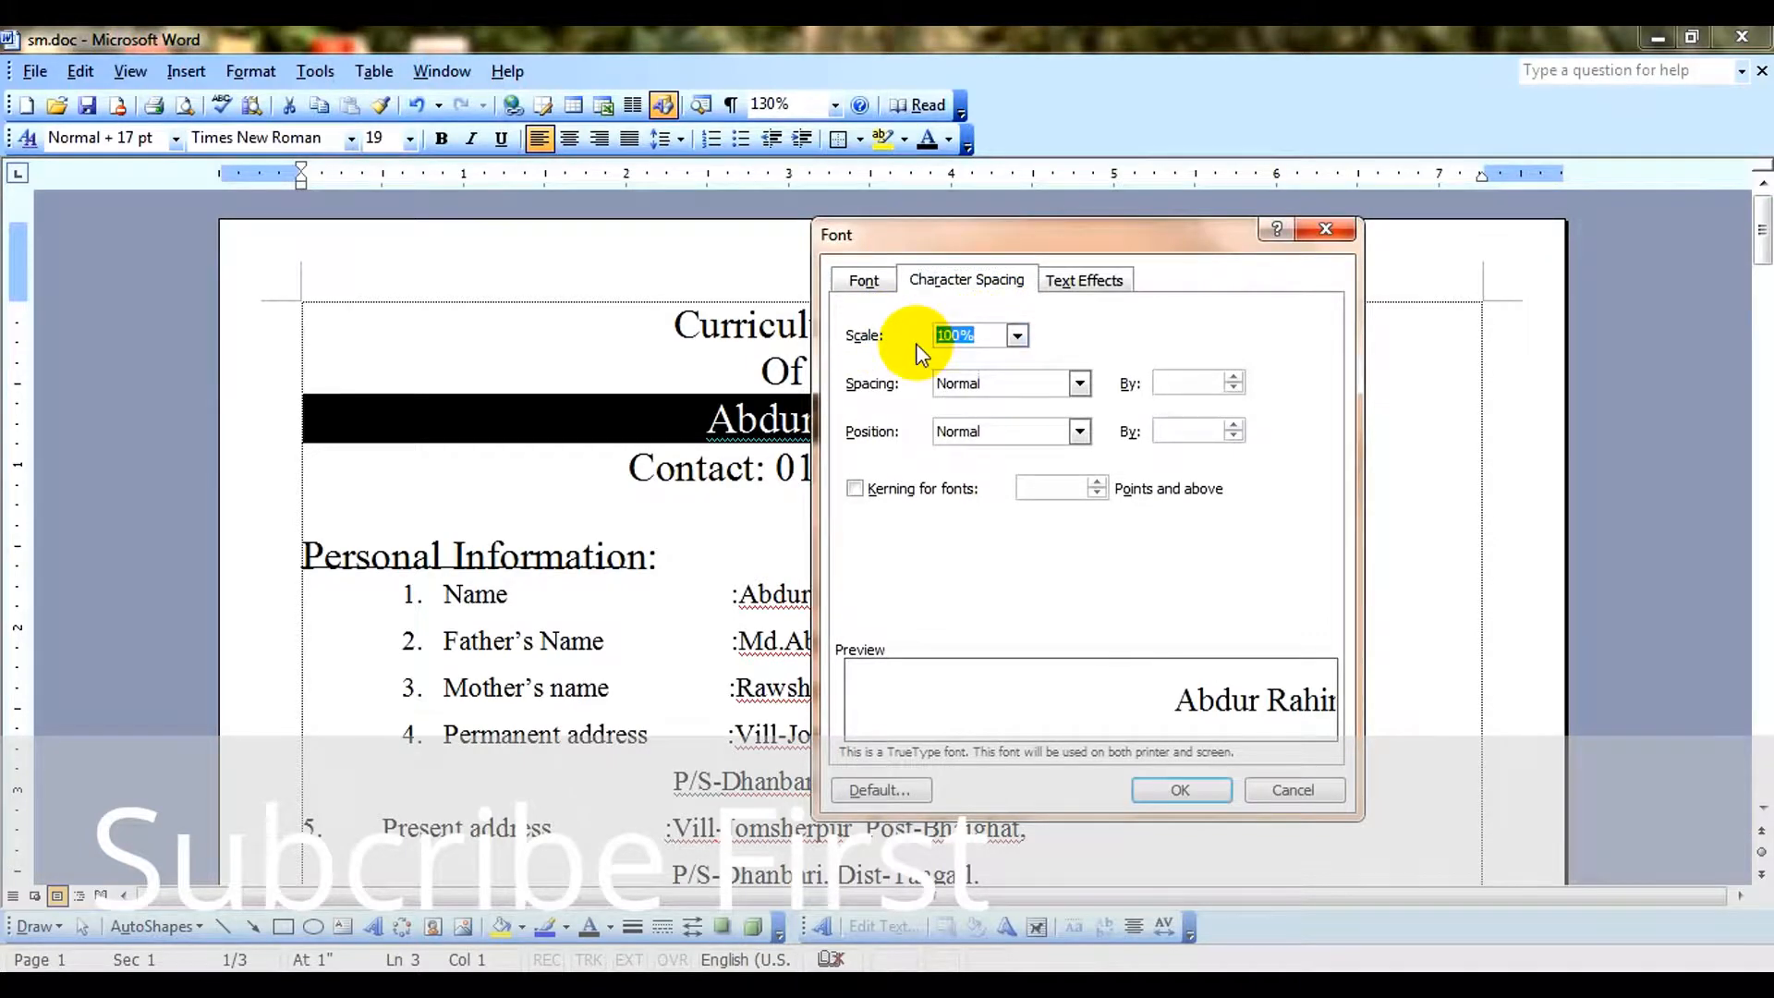
text(1)
click(1187, 789)
Delete leading spaces before the applicant's name until it starts in line with the contact line below.
click(994, 419)
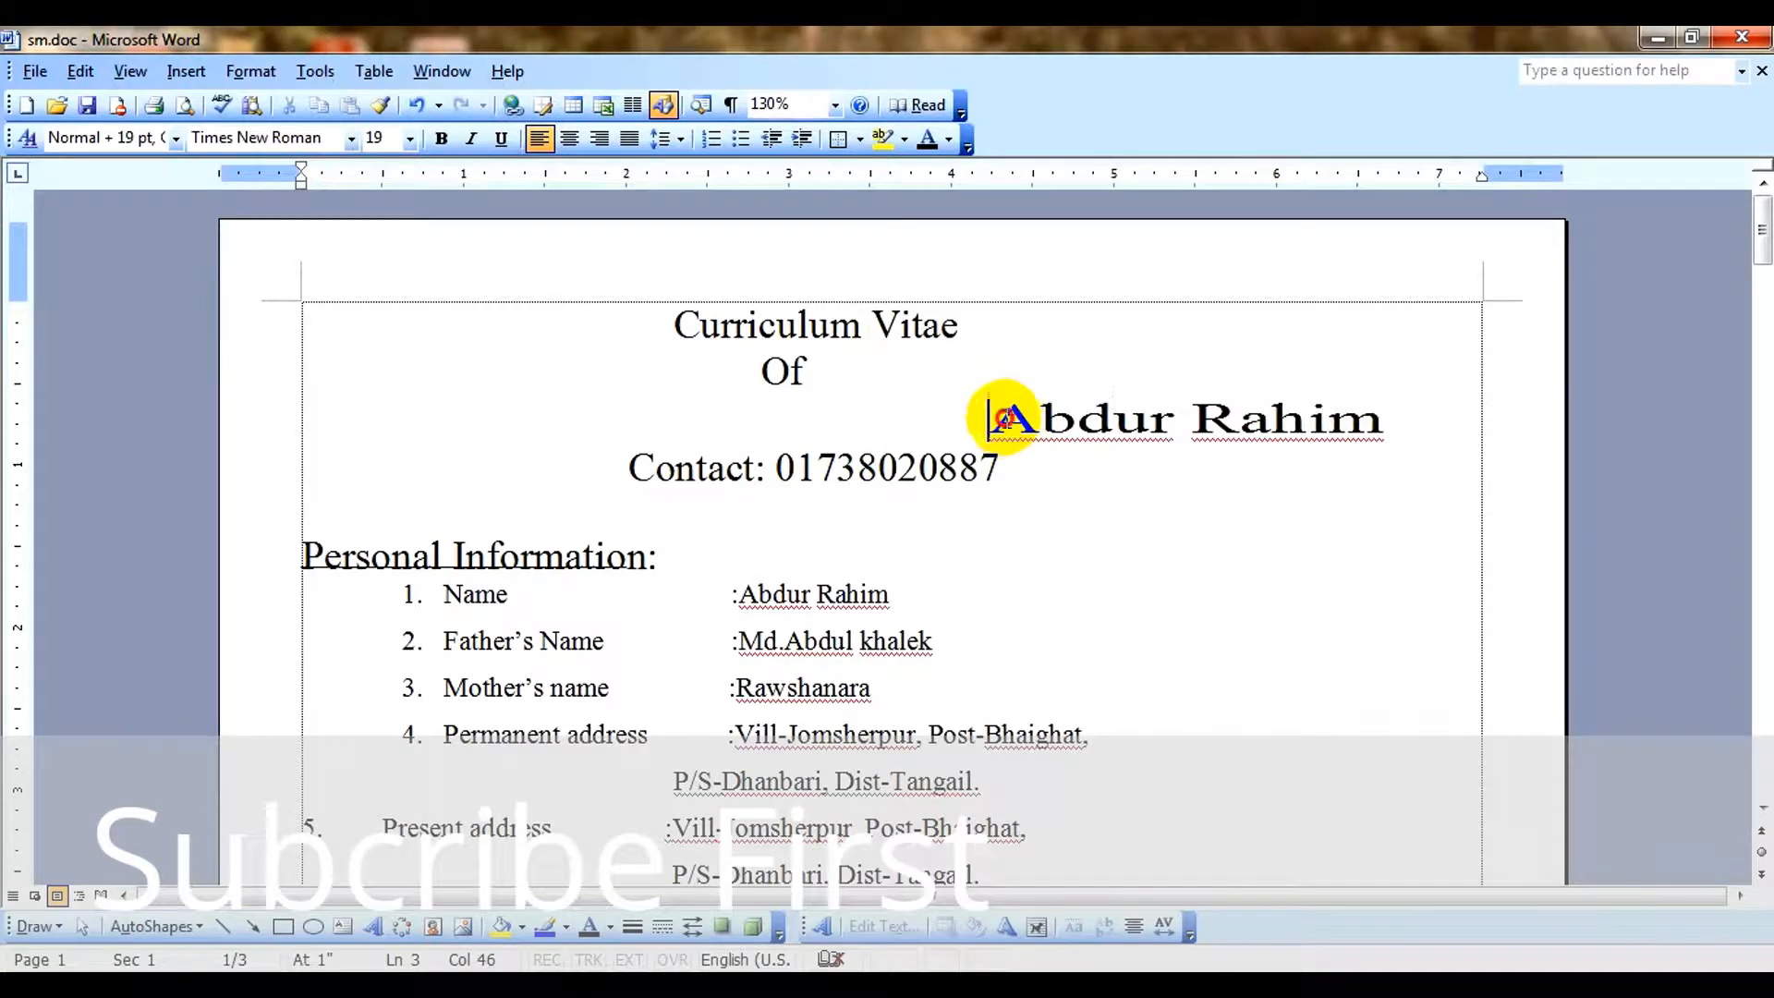
key(BackSpace)
key(BackSpace)
key(BackSpace)
key(BackSpace)
key(BackSpace)
key(BackSpace)
key(BackSpace)
key(BackSpace)
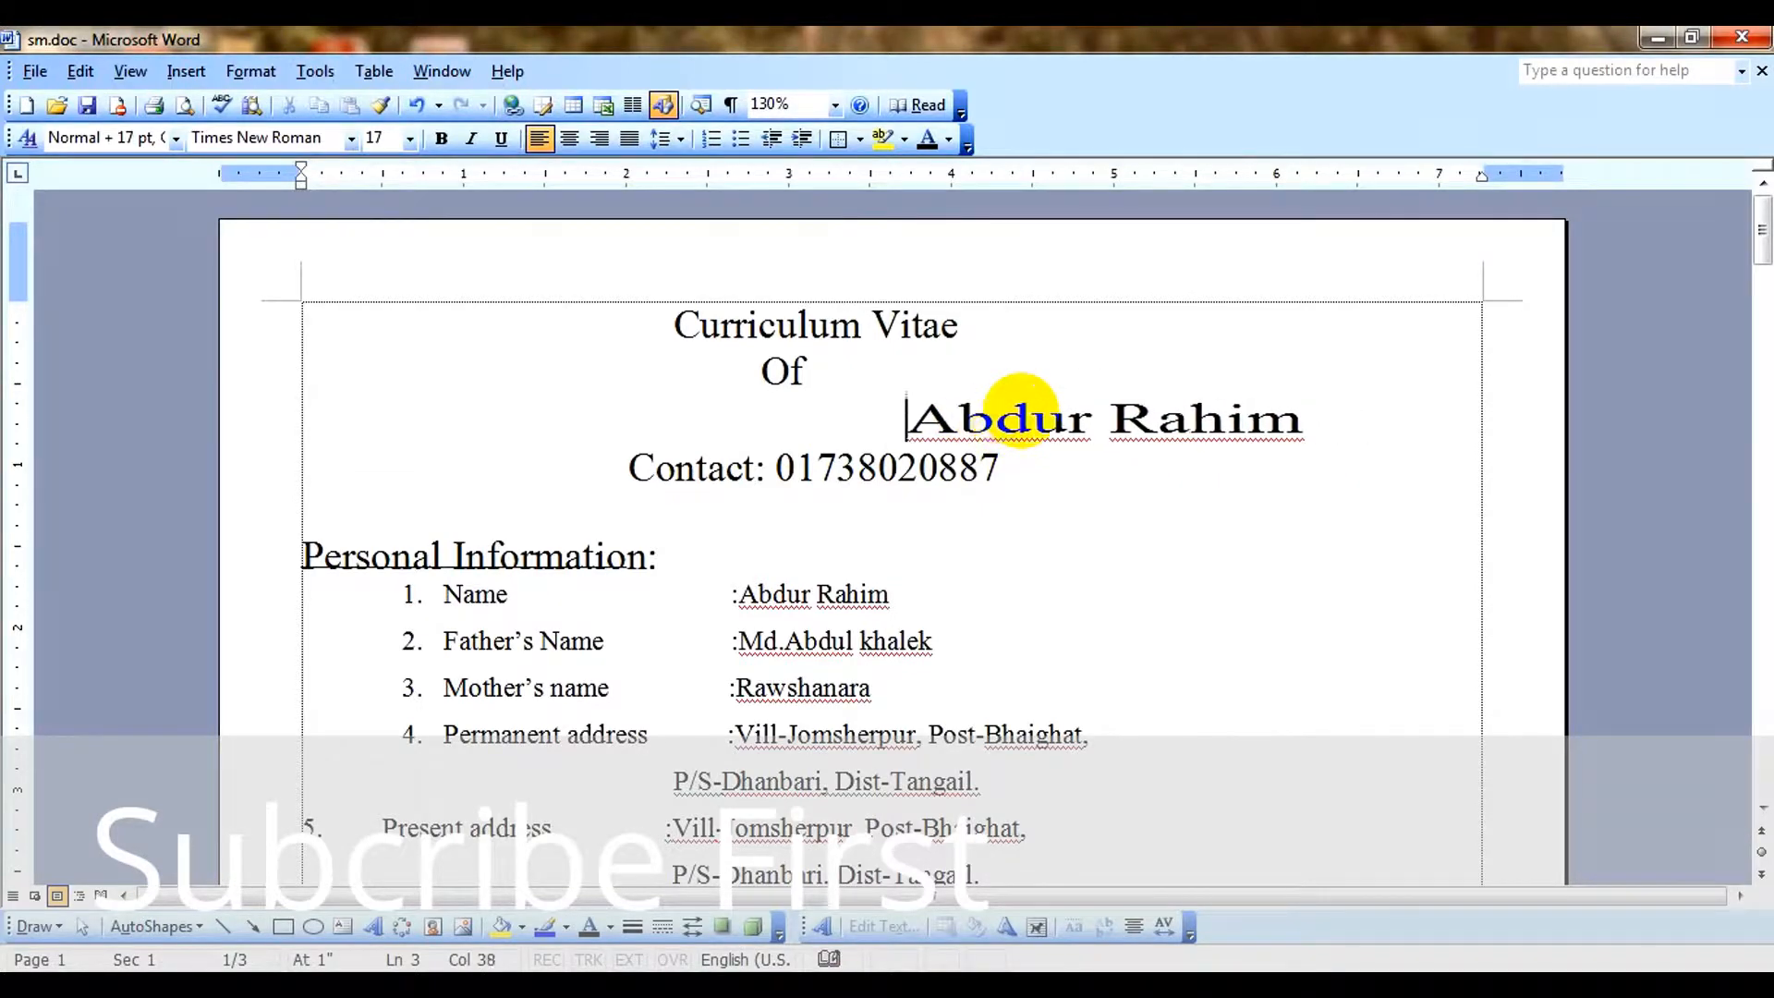
key(BackSpace)
key(BackSpace)
key(BackSpace)
key(BackSpace)
key(BackSpace)
key(BackSpace)
key(BackSpace)
key(BackSpace)
key(BackSpace)
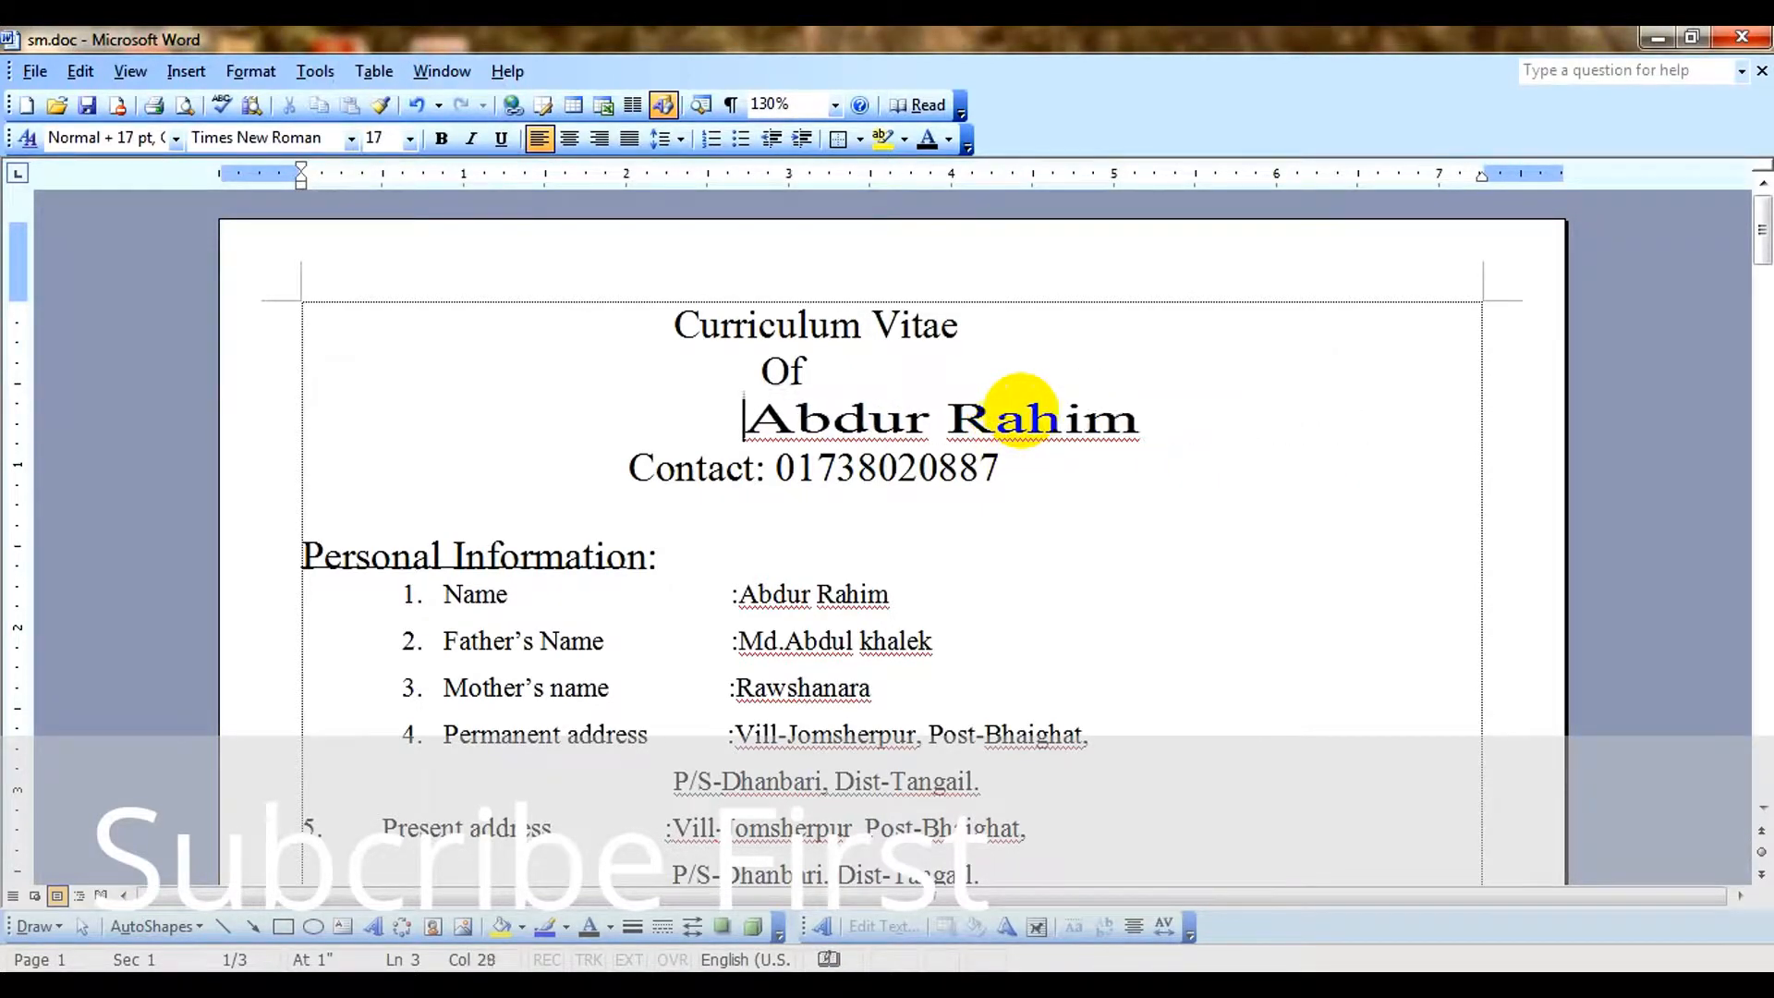
key(BackSpace)
key(BackSpace)
key(BackSpace)
key(BackSpace)
key(BackSpace)
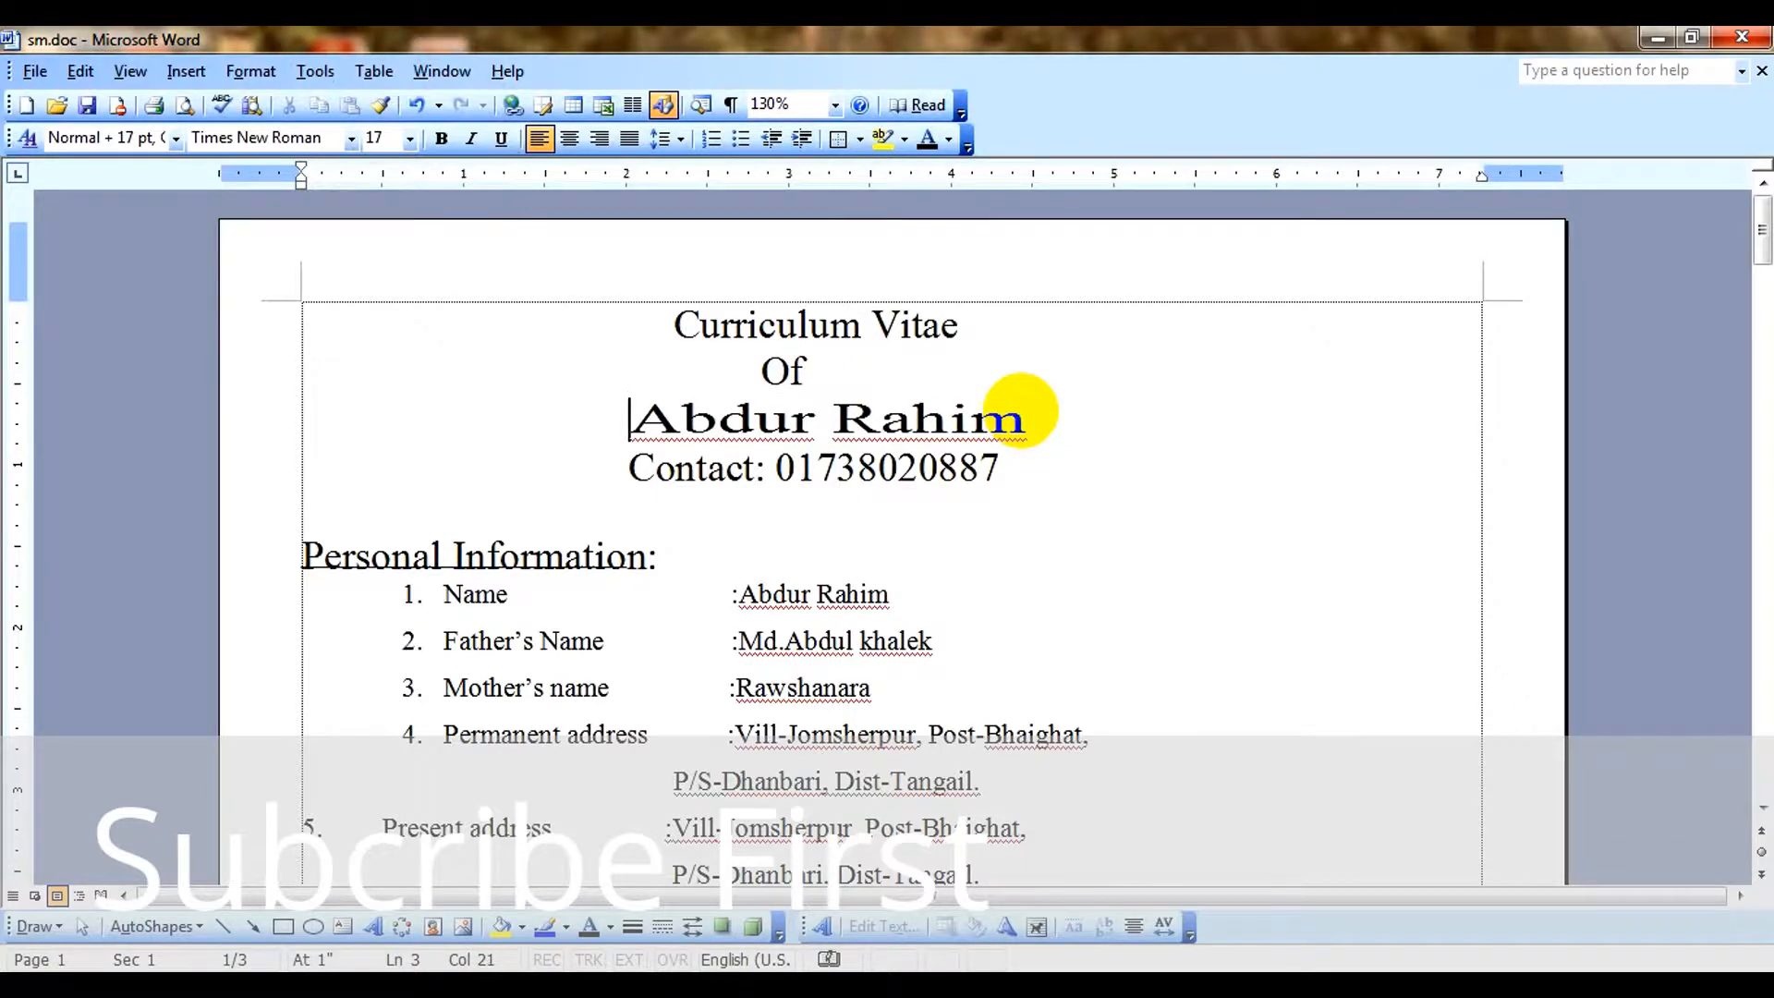
Select only the applicant's name in the heading and reduce its font size to 15 pt.
click(1085, 424)
click(374, 137)
text(19)
key(Return)
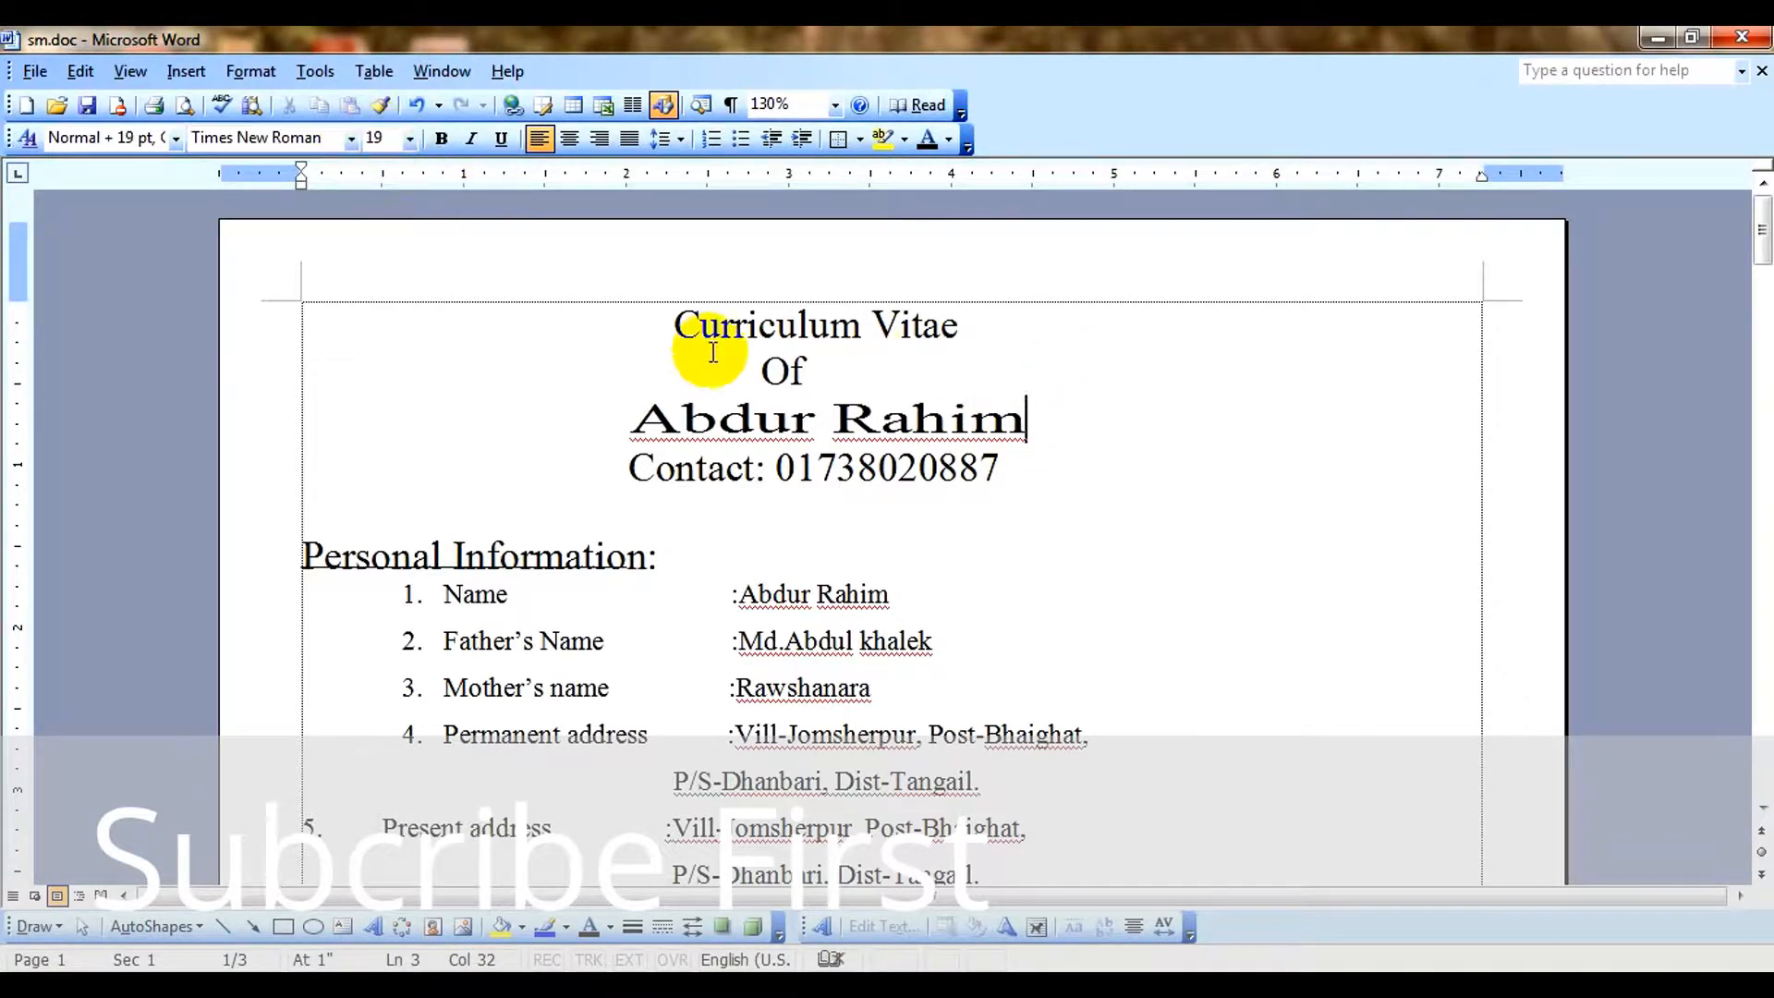
drag(632, 422, 1038, 436)
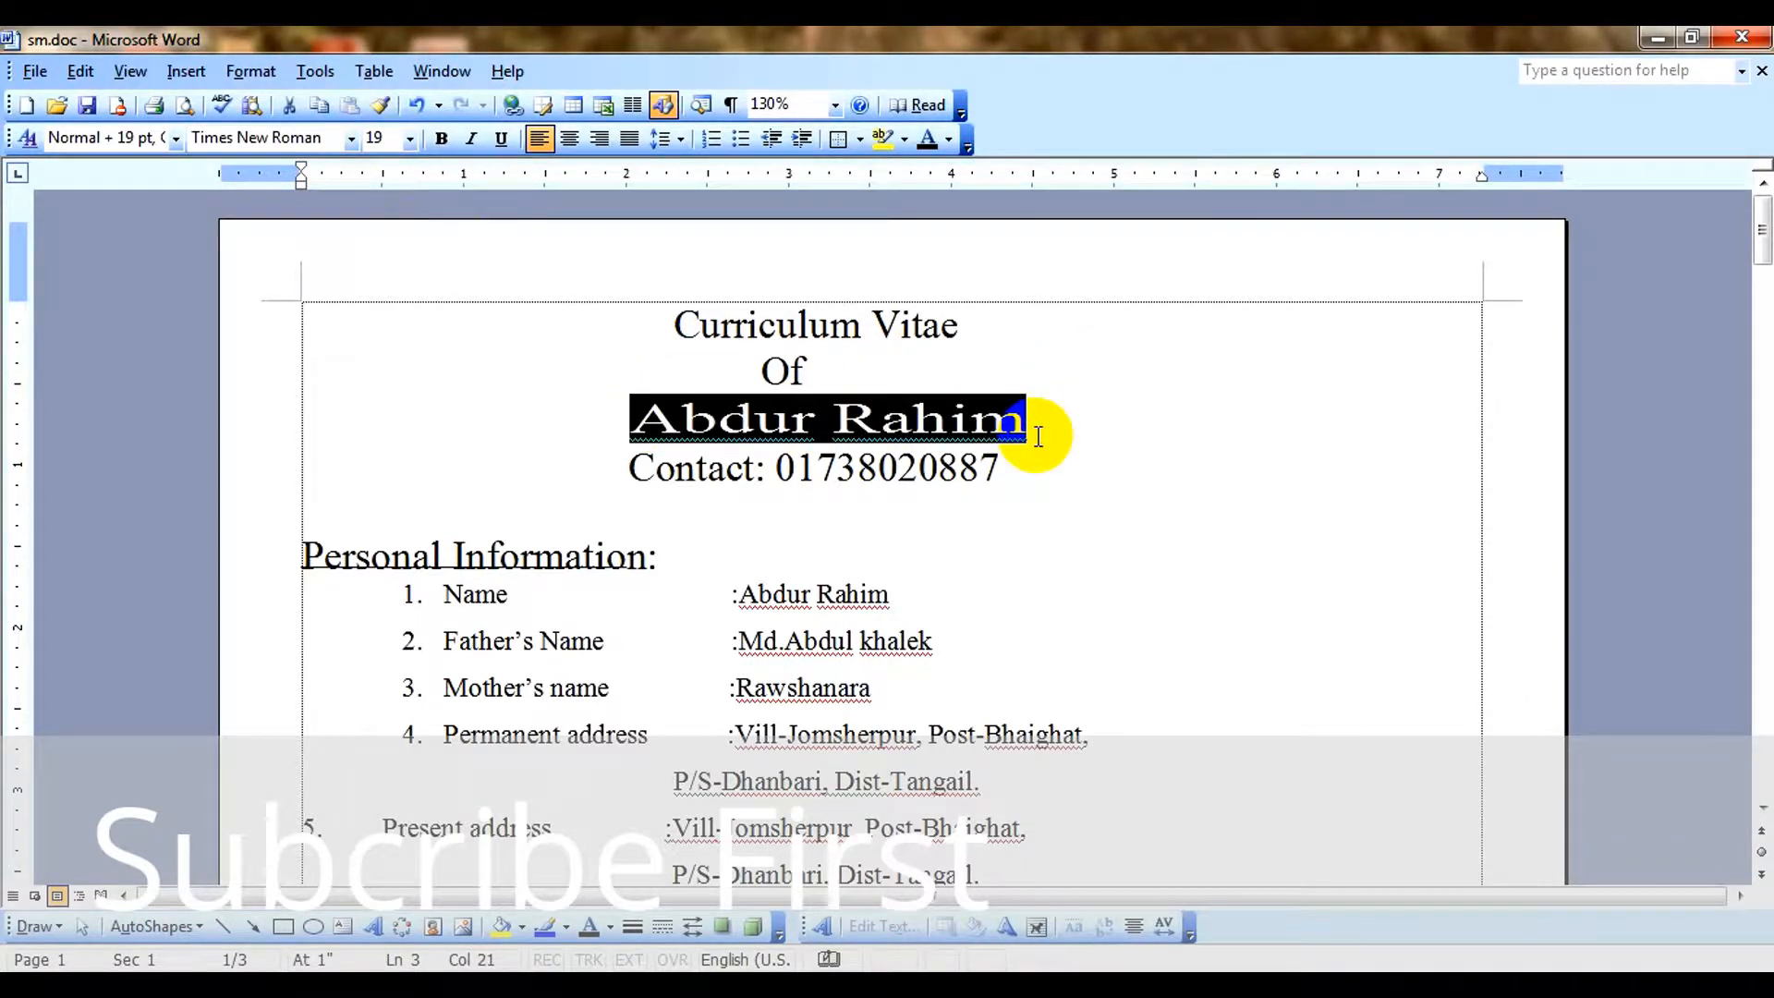
key(ctrl+bracketleft)
key(ctrl+bracketleft)
key(ctrl+bracketleft)
key(ctrl+bracketleft)
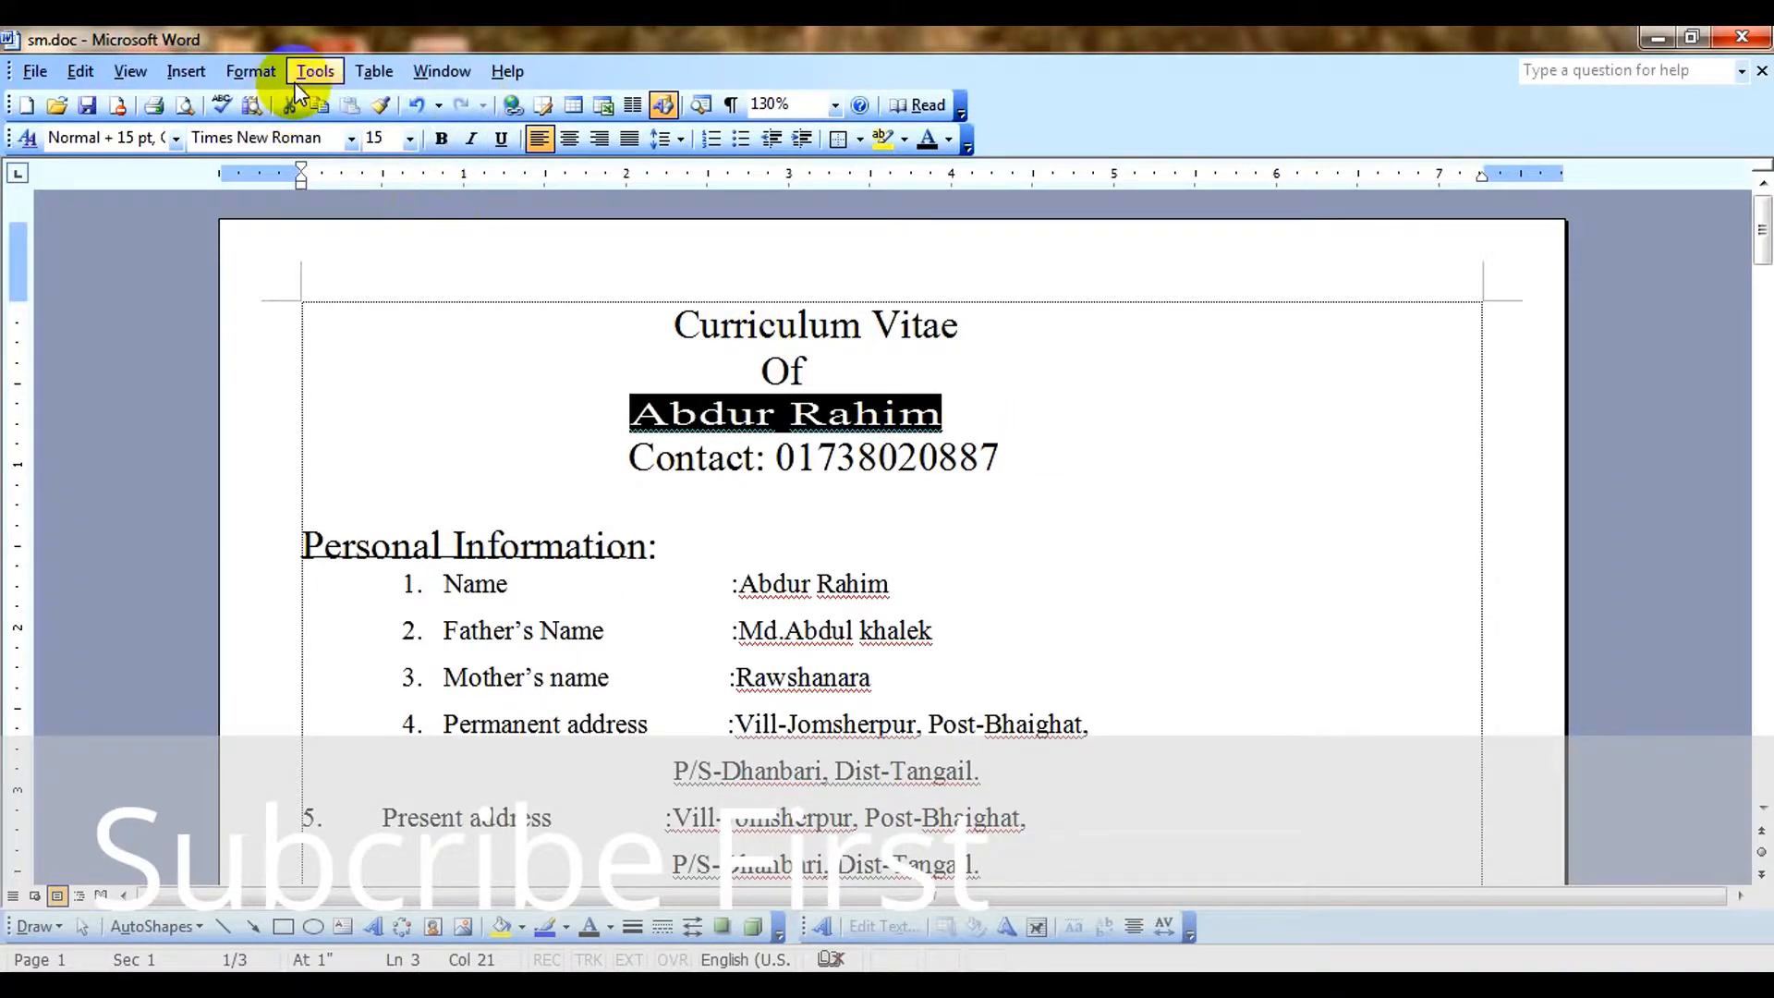
Set the character scale of the applicant's name in the heading to 200%.
click(250, 71)
click(282, 97)
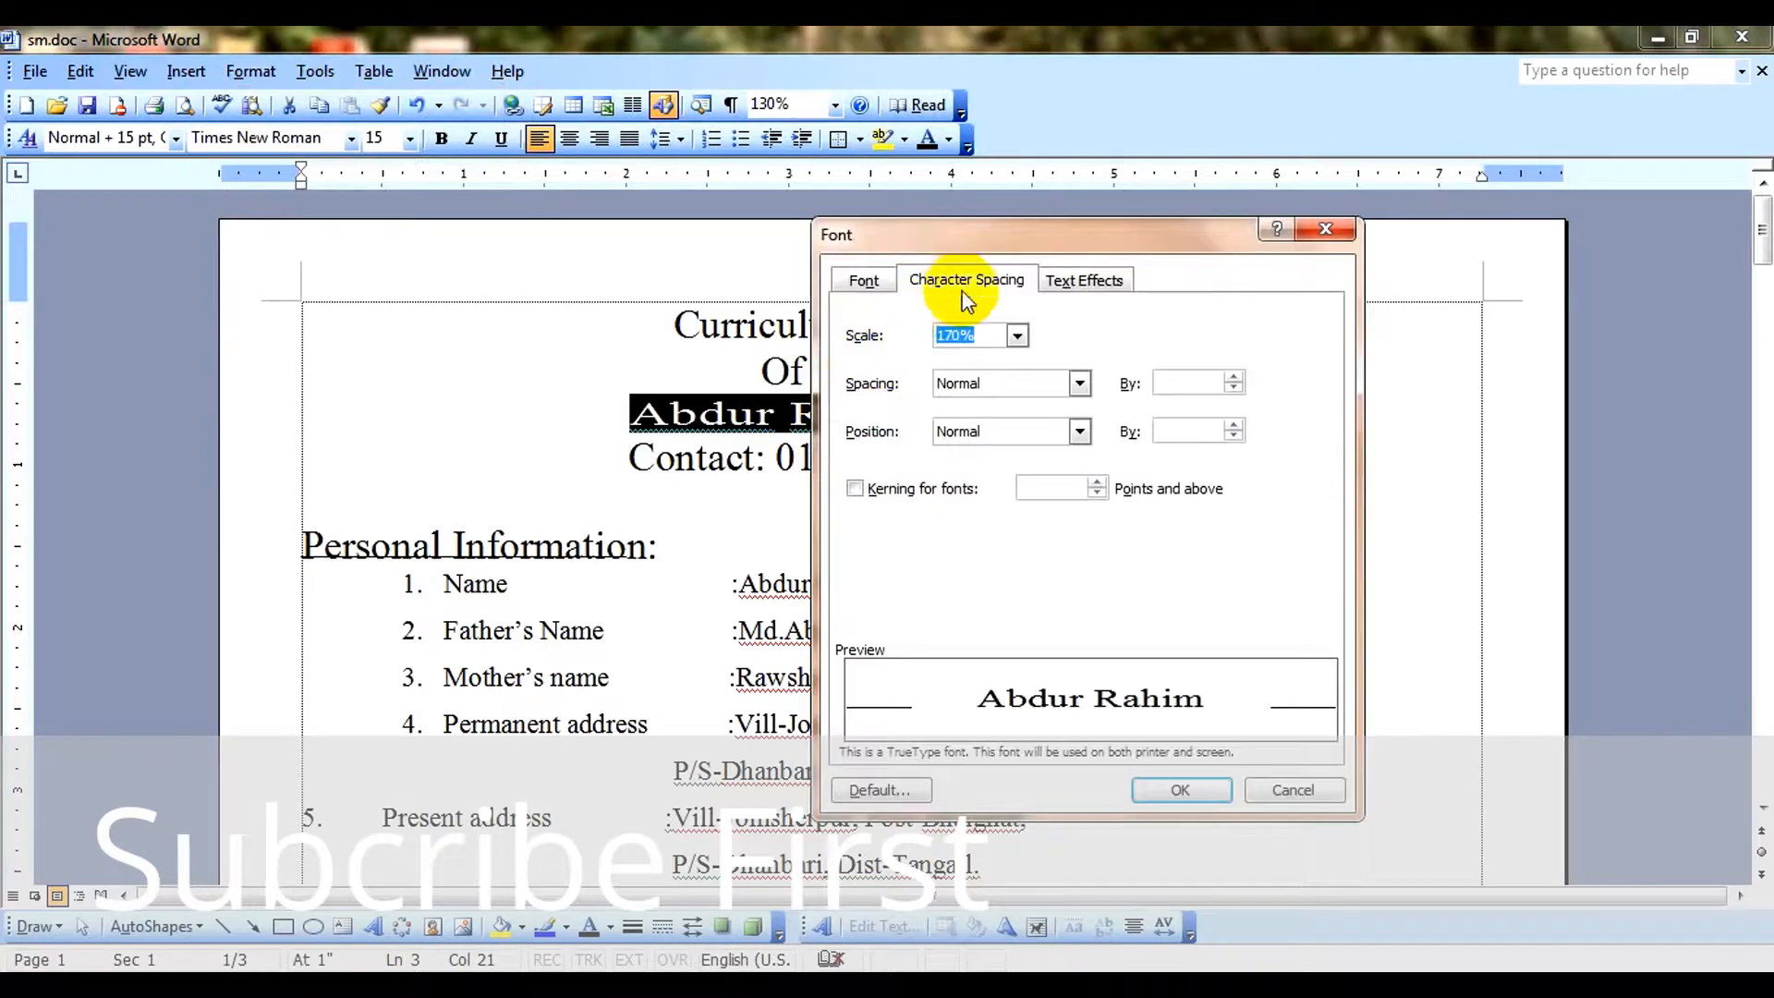
click(993, 338)
drag(907, 338, 889, 342)
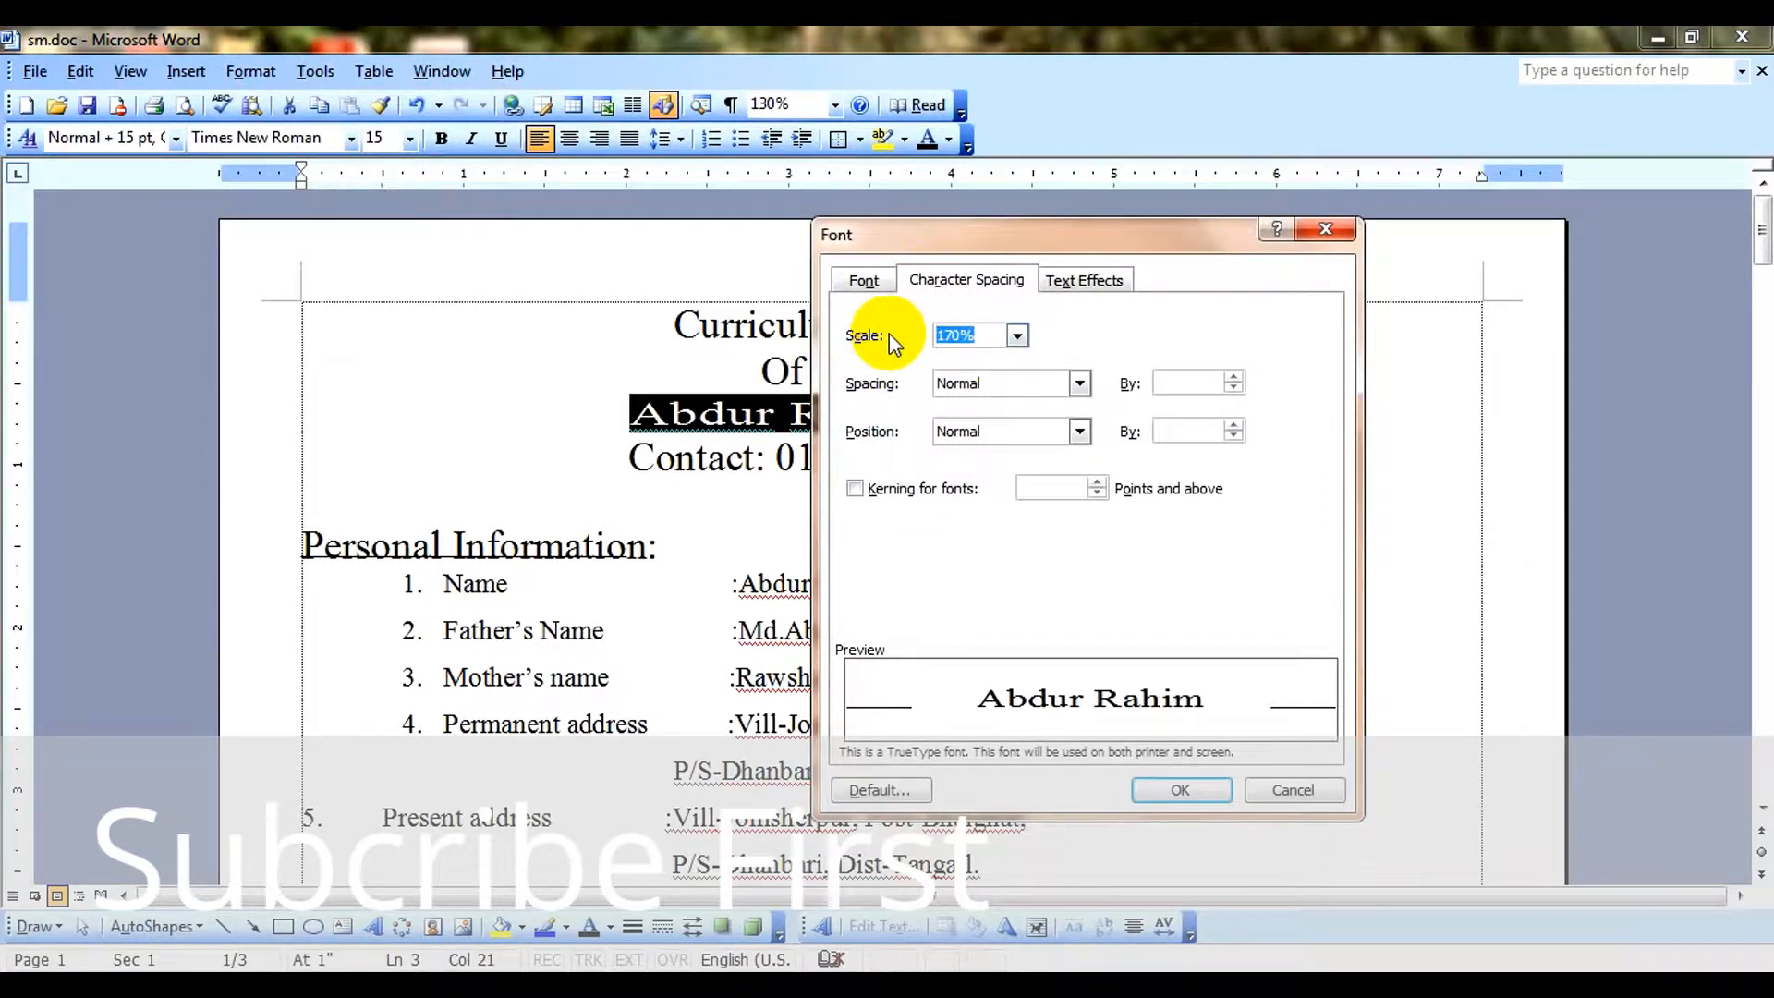
text(200)
click(1189, 790)
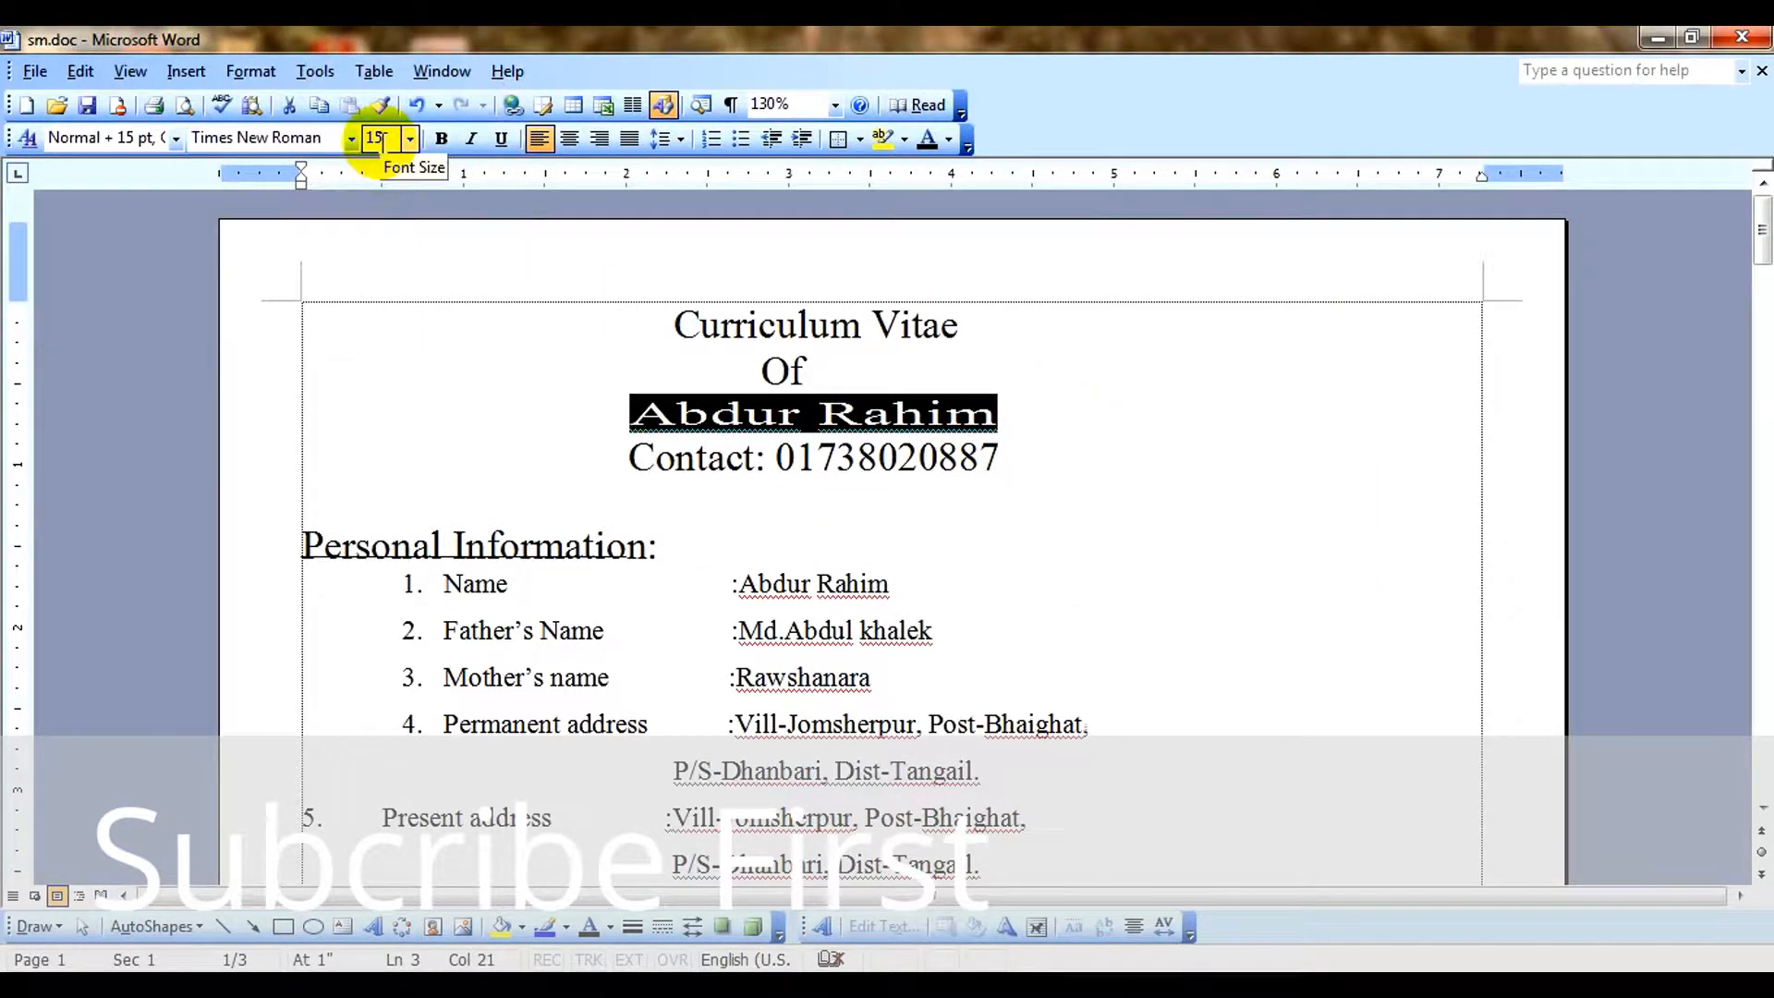
Try larger and smaller font sizes on the applicant's name and return it to 15 pt.
click(1007, 414)
drag(917, 404, 646, 408)
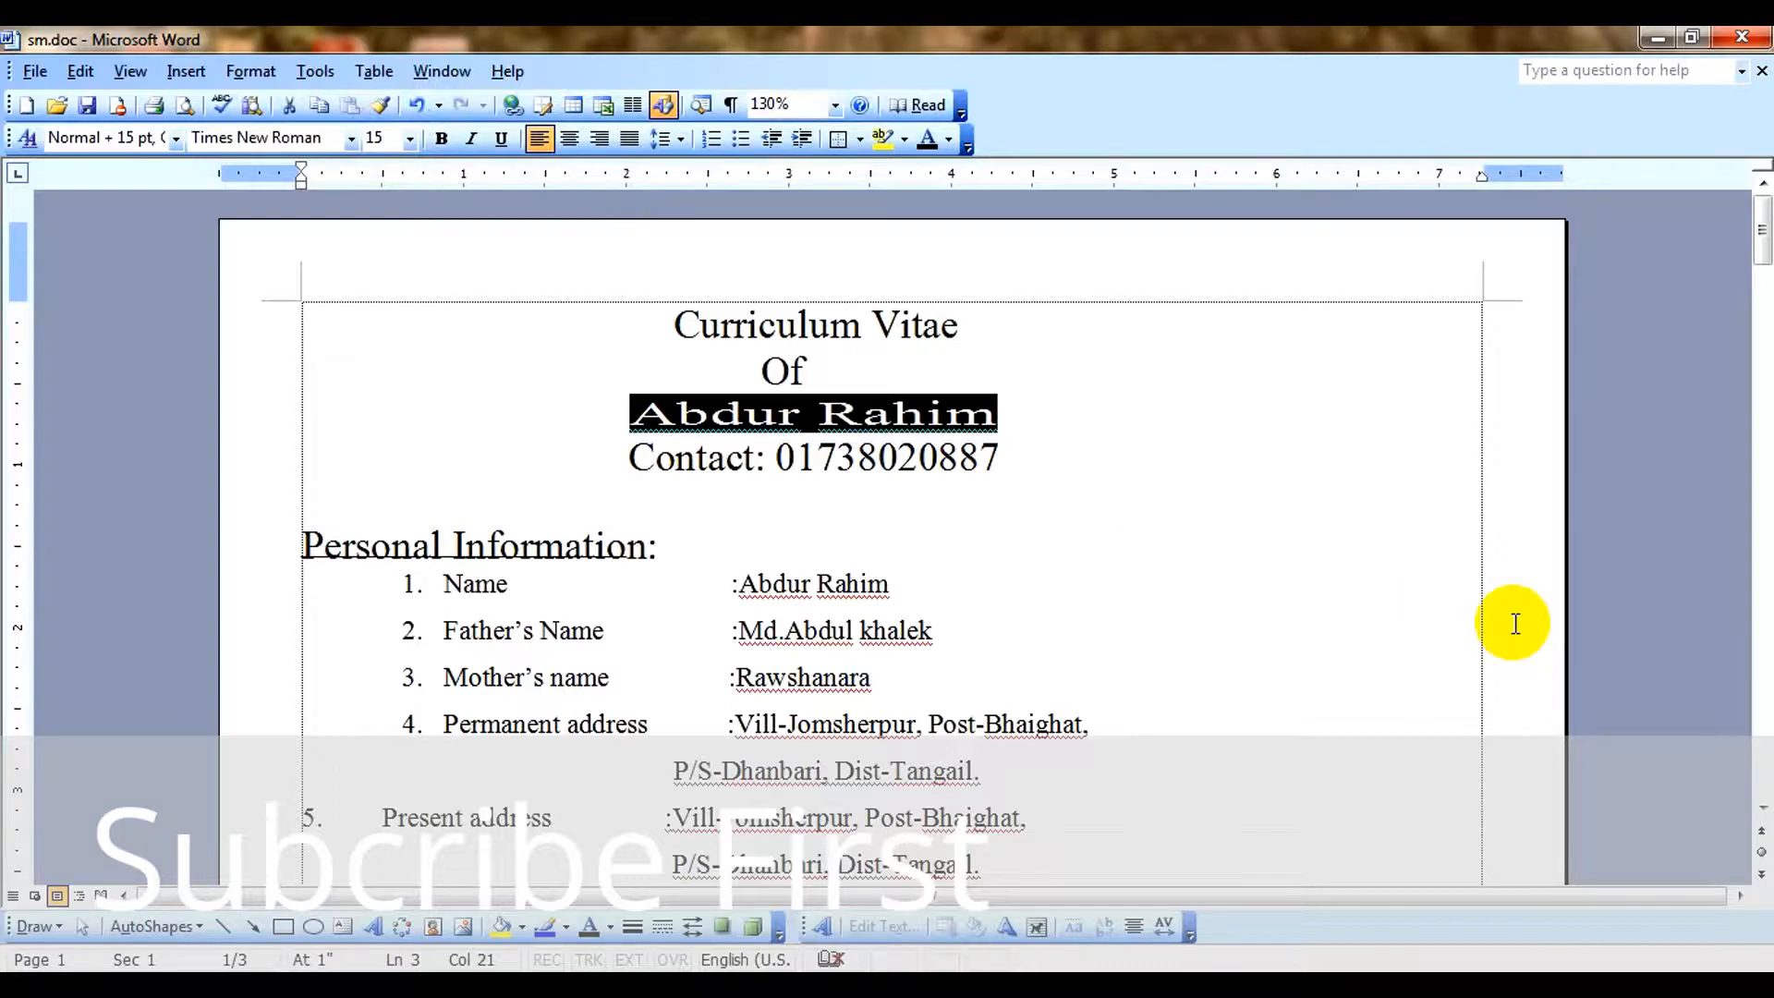
key(ctrl+bracketright)
key(ctrl+bracketright)
key(ctrl+bracketright)
key(ctrl+bracketright)
key(ctrl+bracketright)
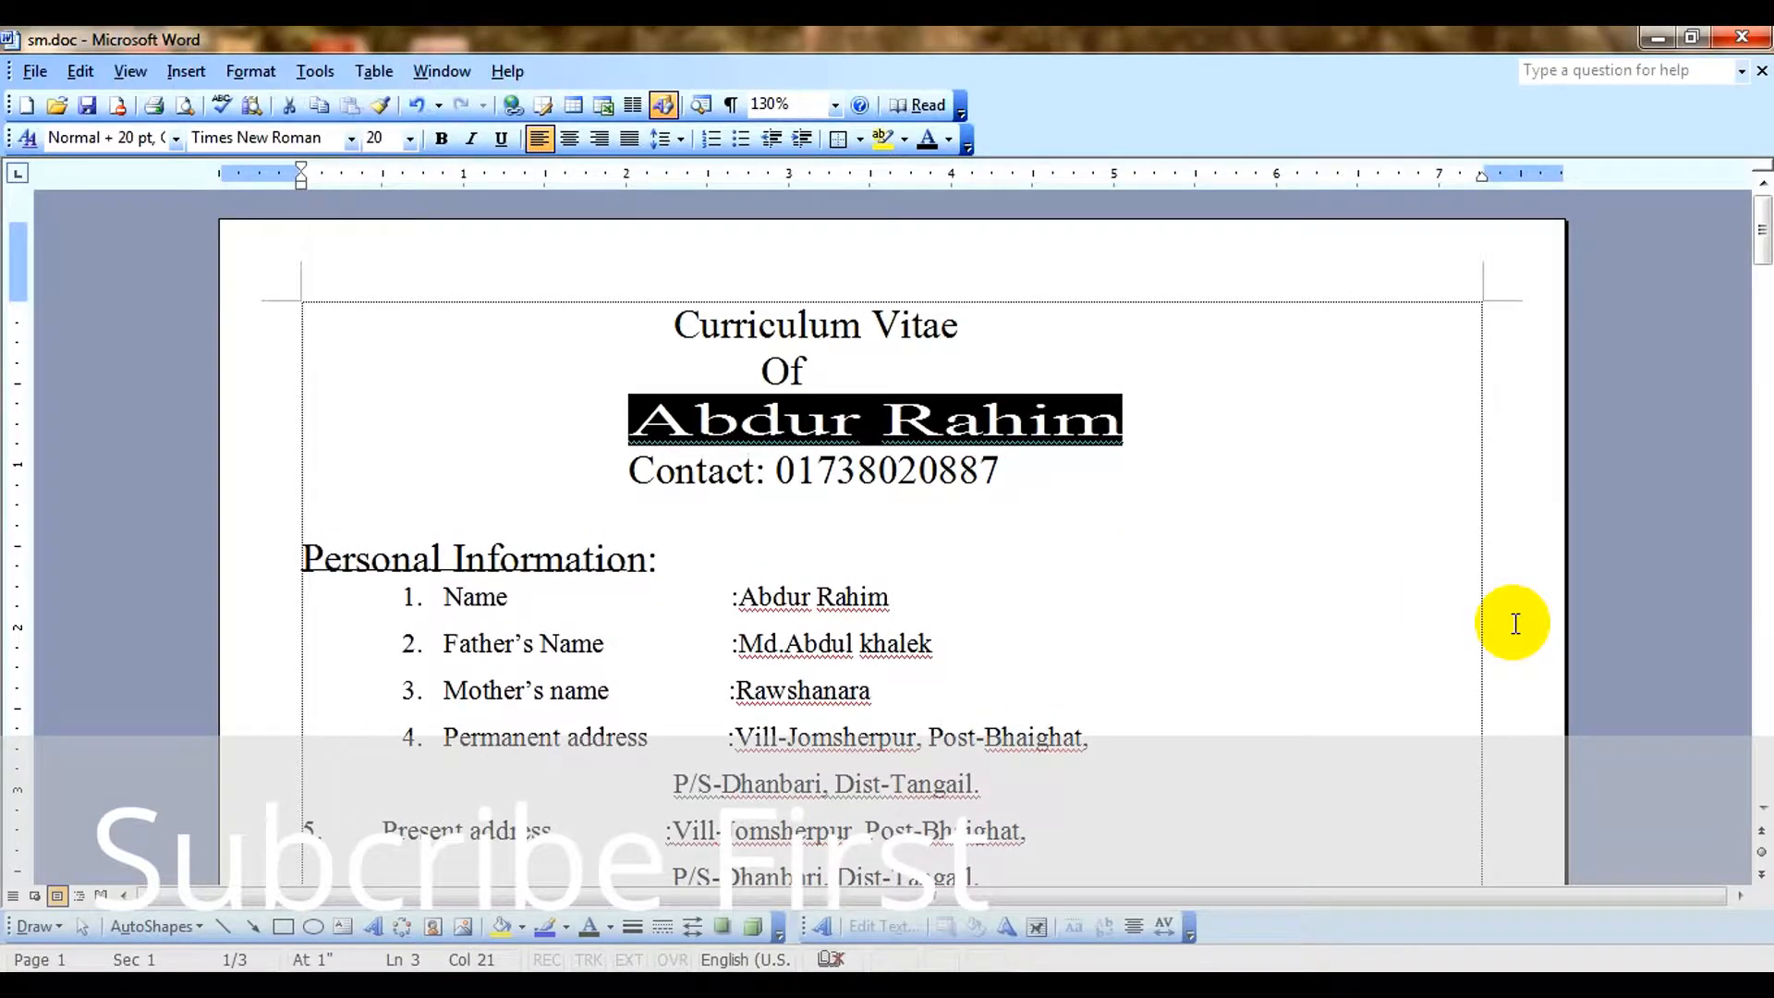
key(ctrl+bracketleft)
key(ctrl+bracketleft)
key(ctrl+bracketleft)
key(ctrl+bracketleft)
key(ctrl+bracketleft)
key(ctrl+bracketright)
key(ctrl+bracketright)
key(ctrl+bracketright)
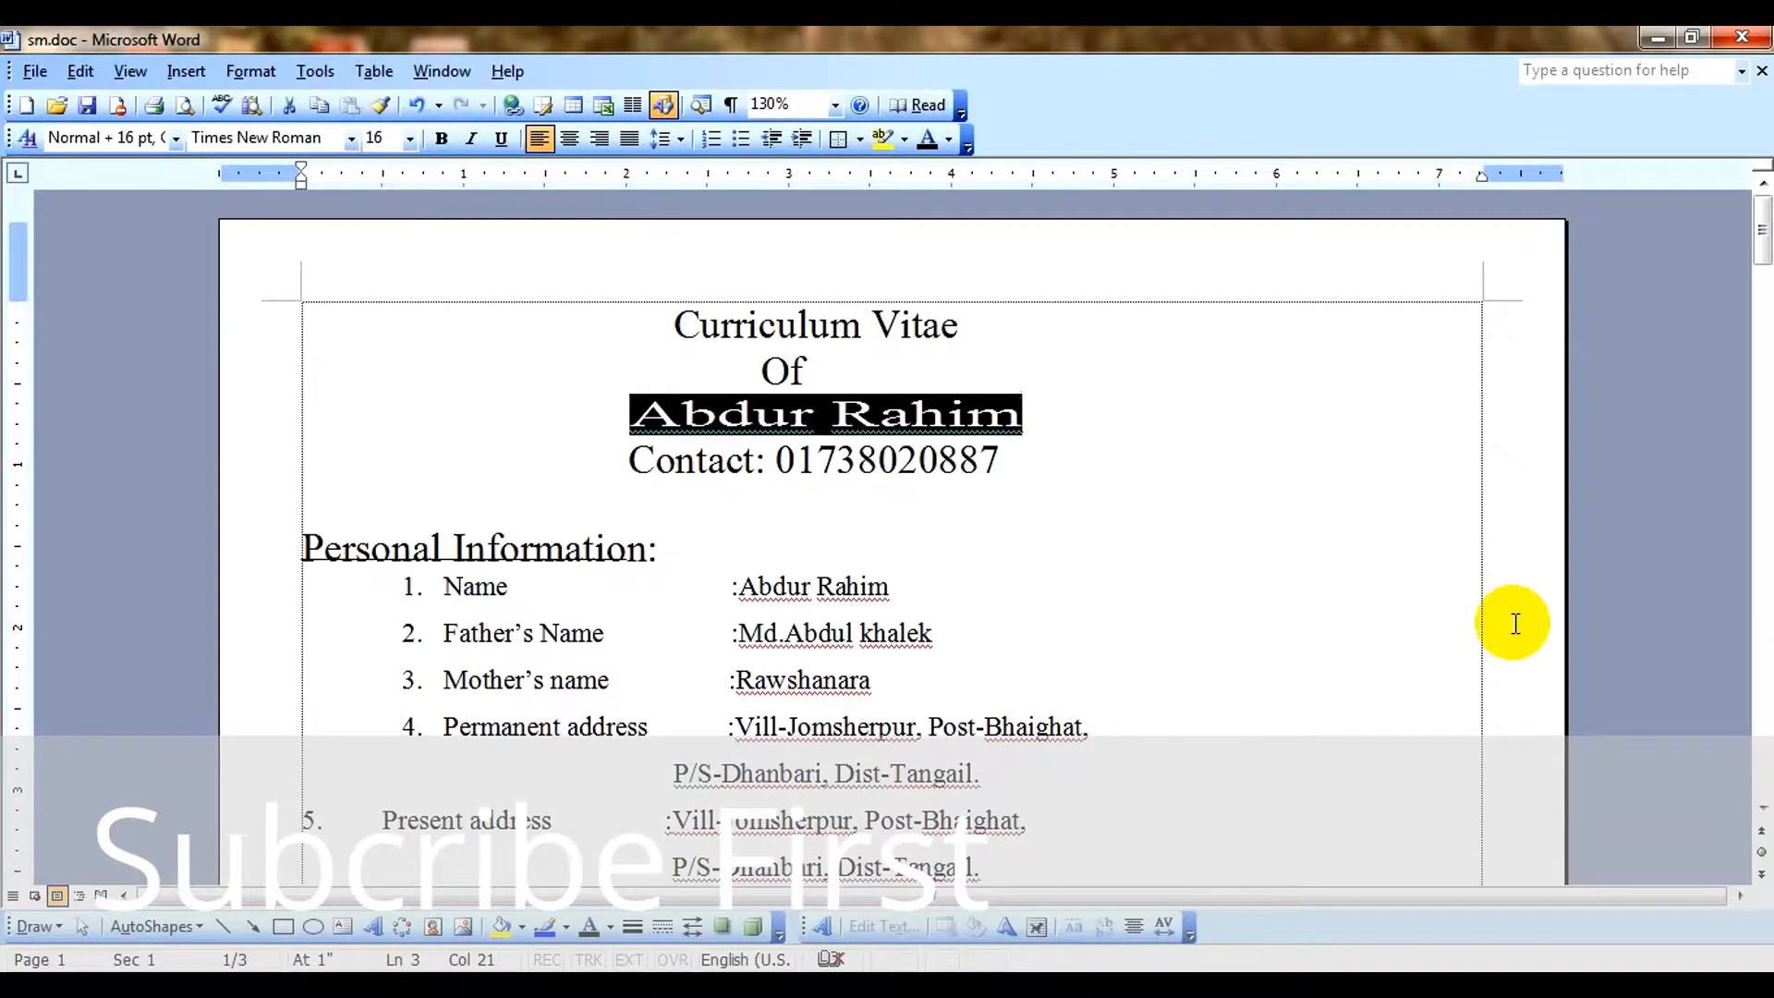
key(ctrl+bracketright)
key(ctrl+bracketright)
key(ctrl+bracketleft)
key(ctrl+bracketleft)
key(ctrl+bracketleft)
key(ctrl+bracketleft)
key(ctrl+bracketleft)
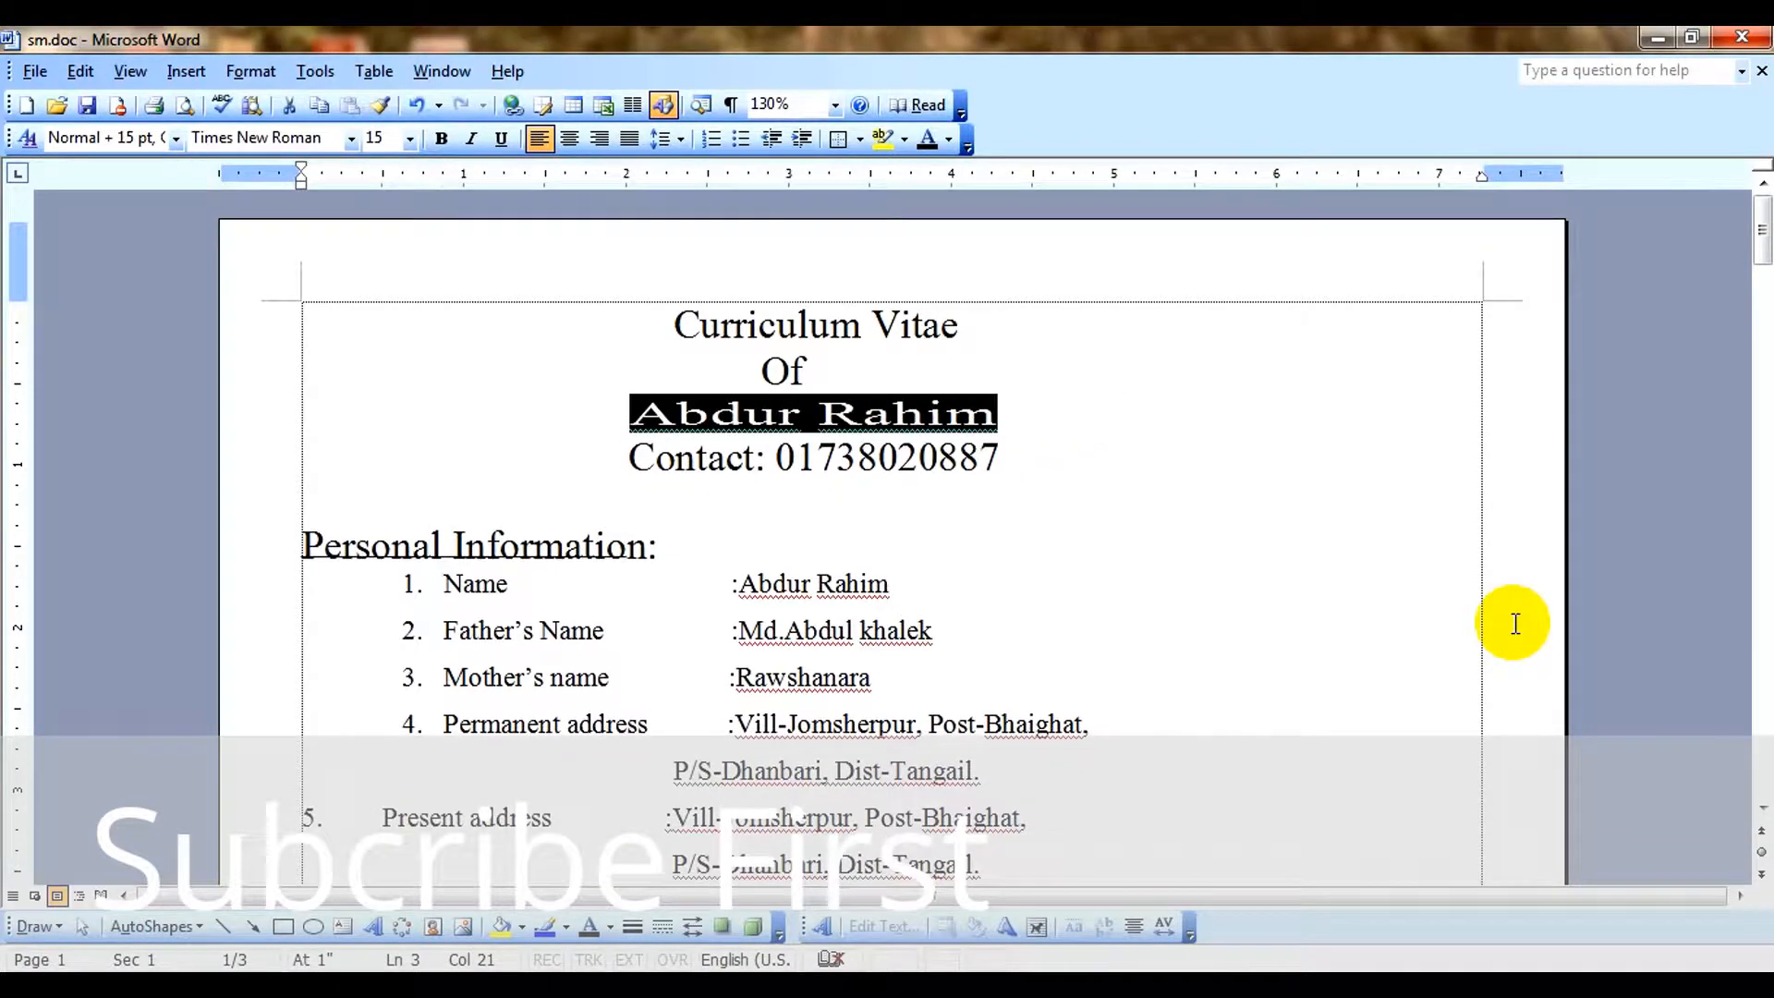
key(ctrl+bracketleft)
key(ctrl+bracketleft)
key(ctrl+bracketleft)
key(ctrl+bracketright)
key(ctrl+bracketright)
key(ctrl+bracketright)
Add a new line with the sample text "kfjgkfdjgknmndgkd" directly below the applicant's name.
click(984, 411)
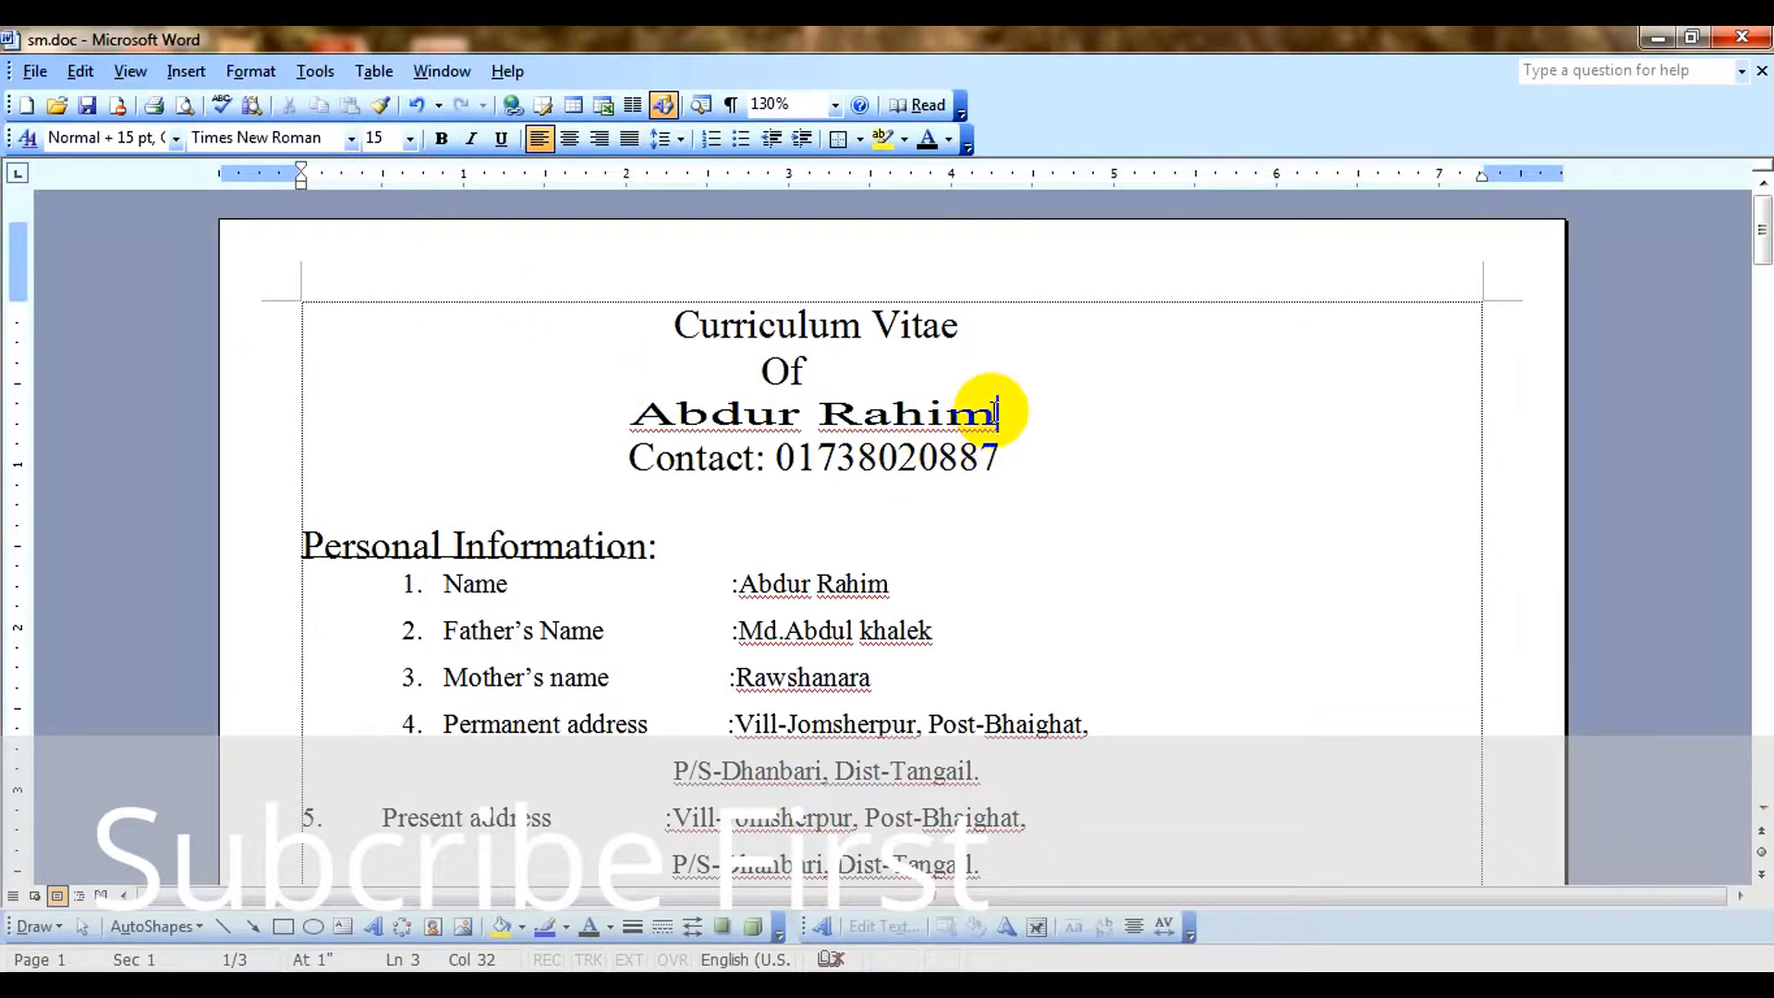
click(253, 72)
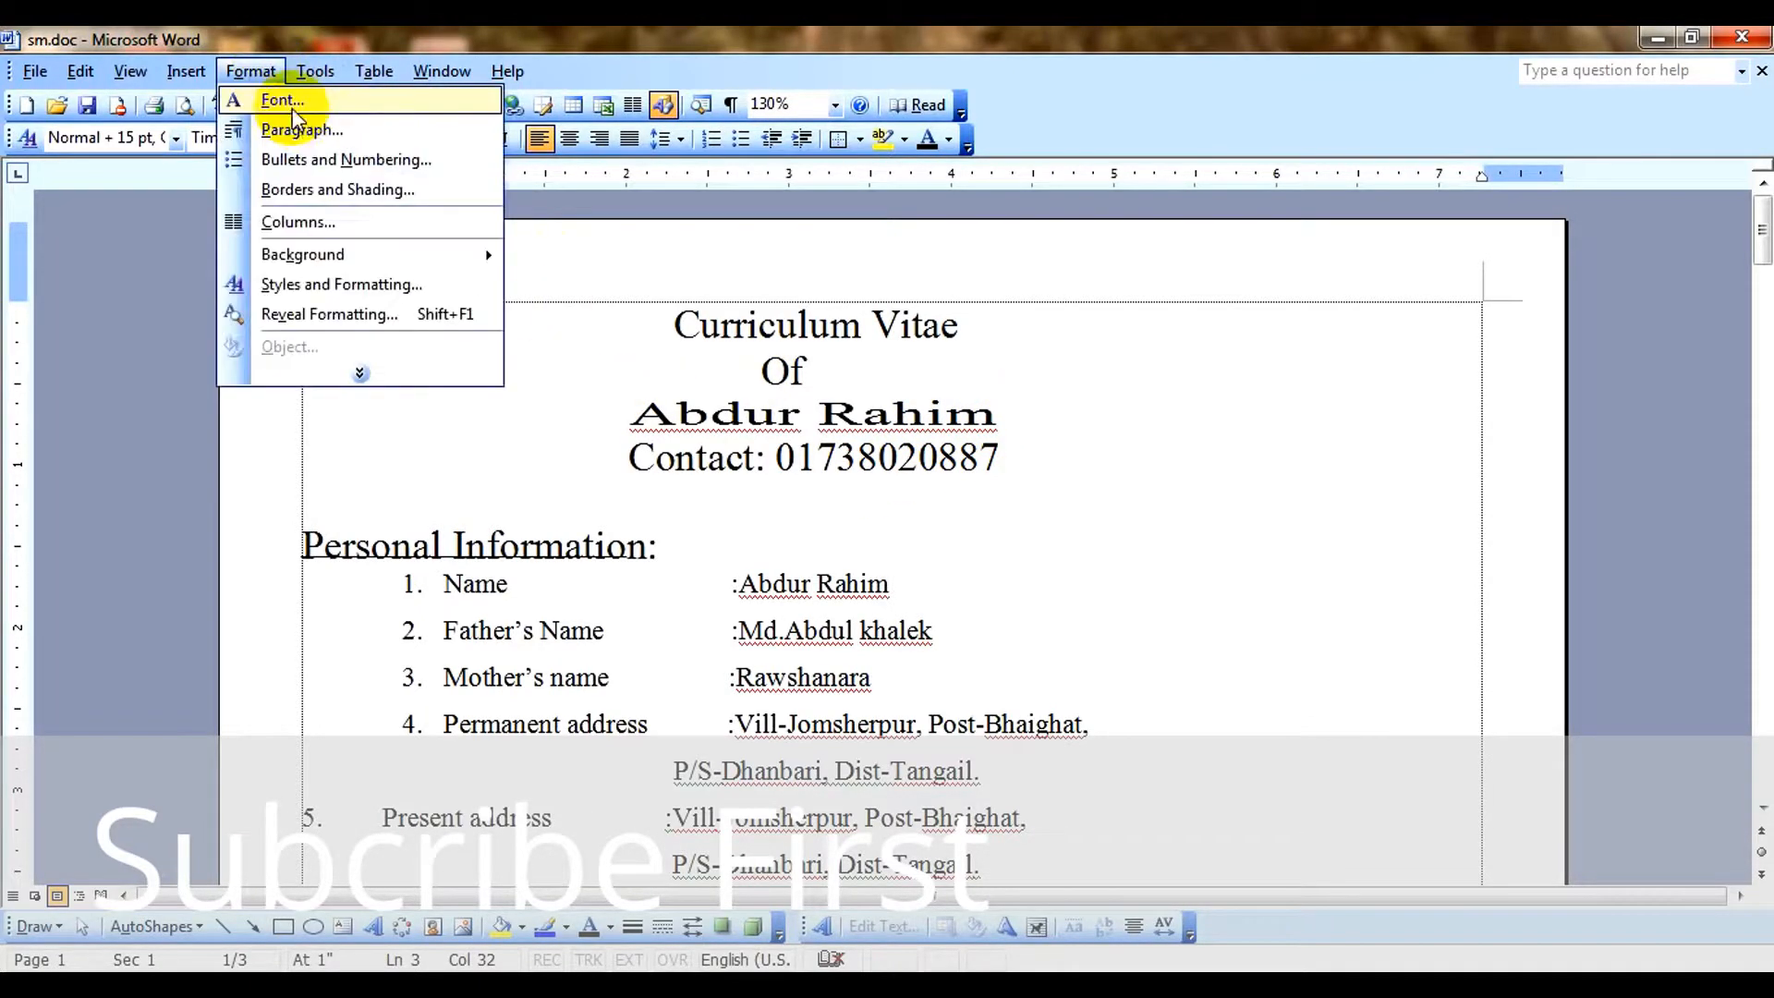
click(1040, 426)
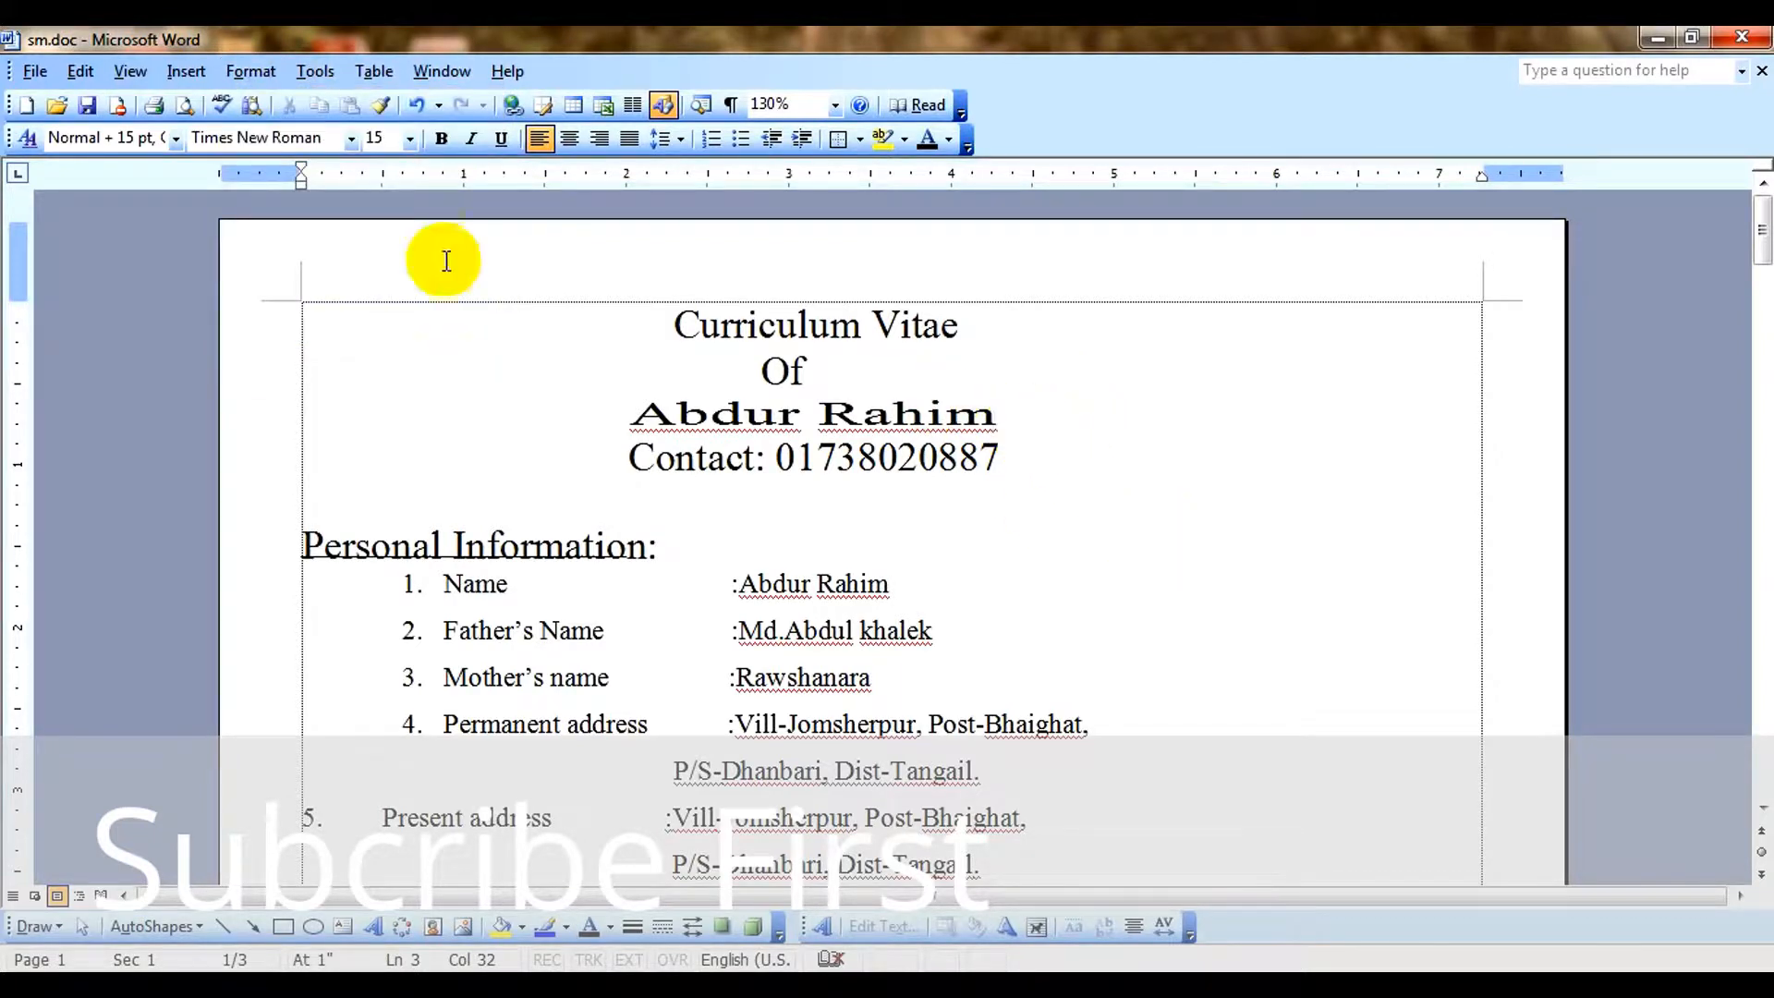
key(Return)
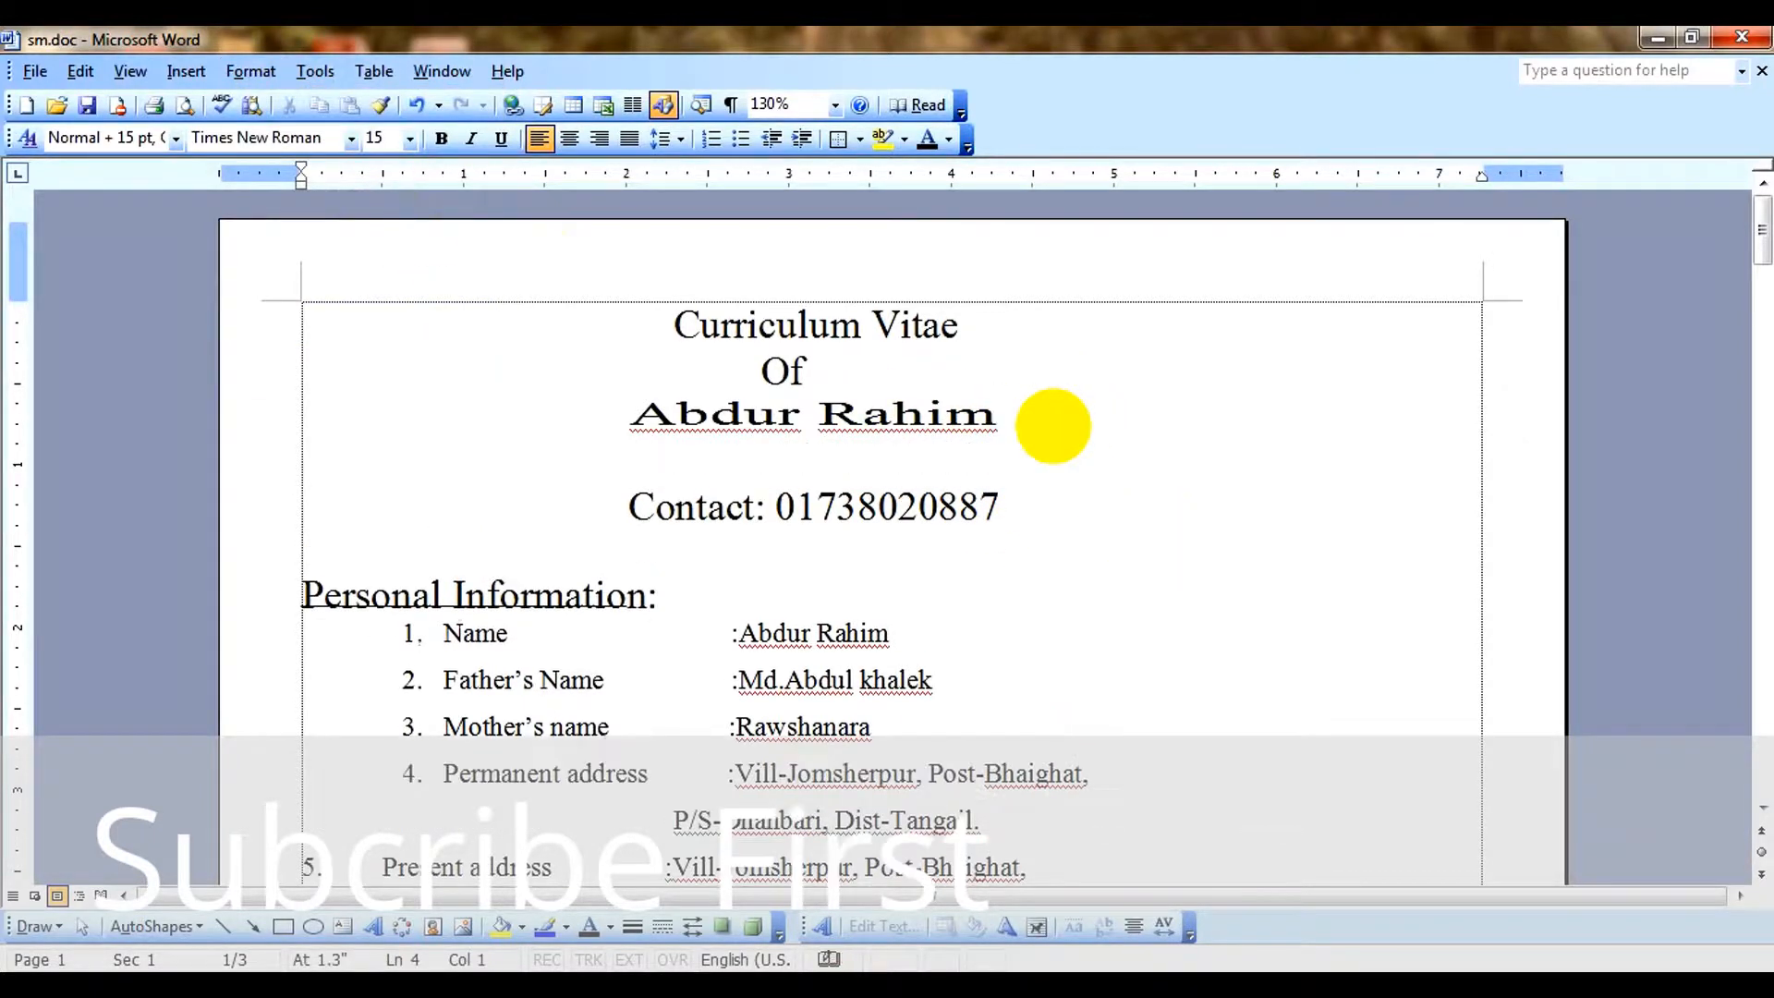
text(kfjgkfdjgknmndgkd)
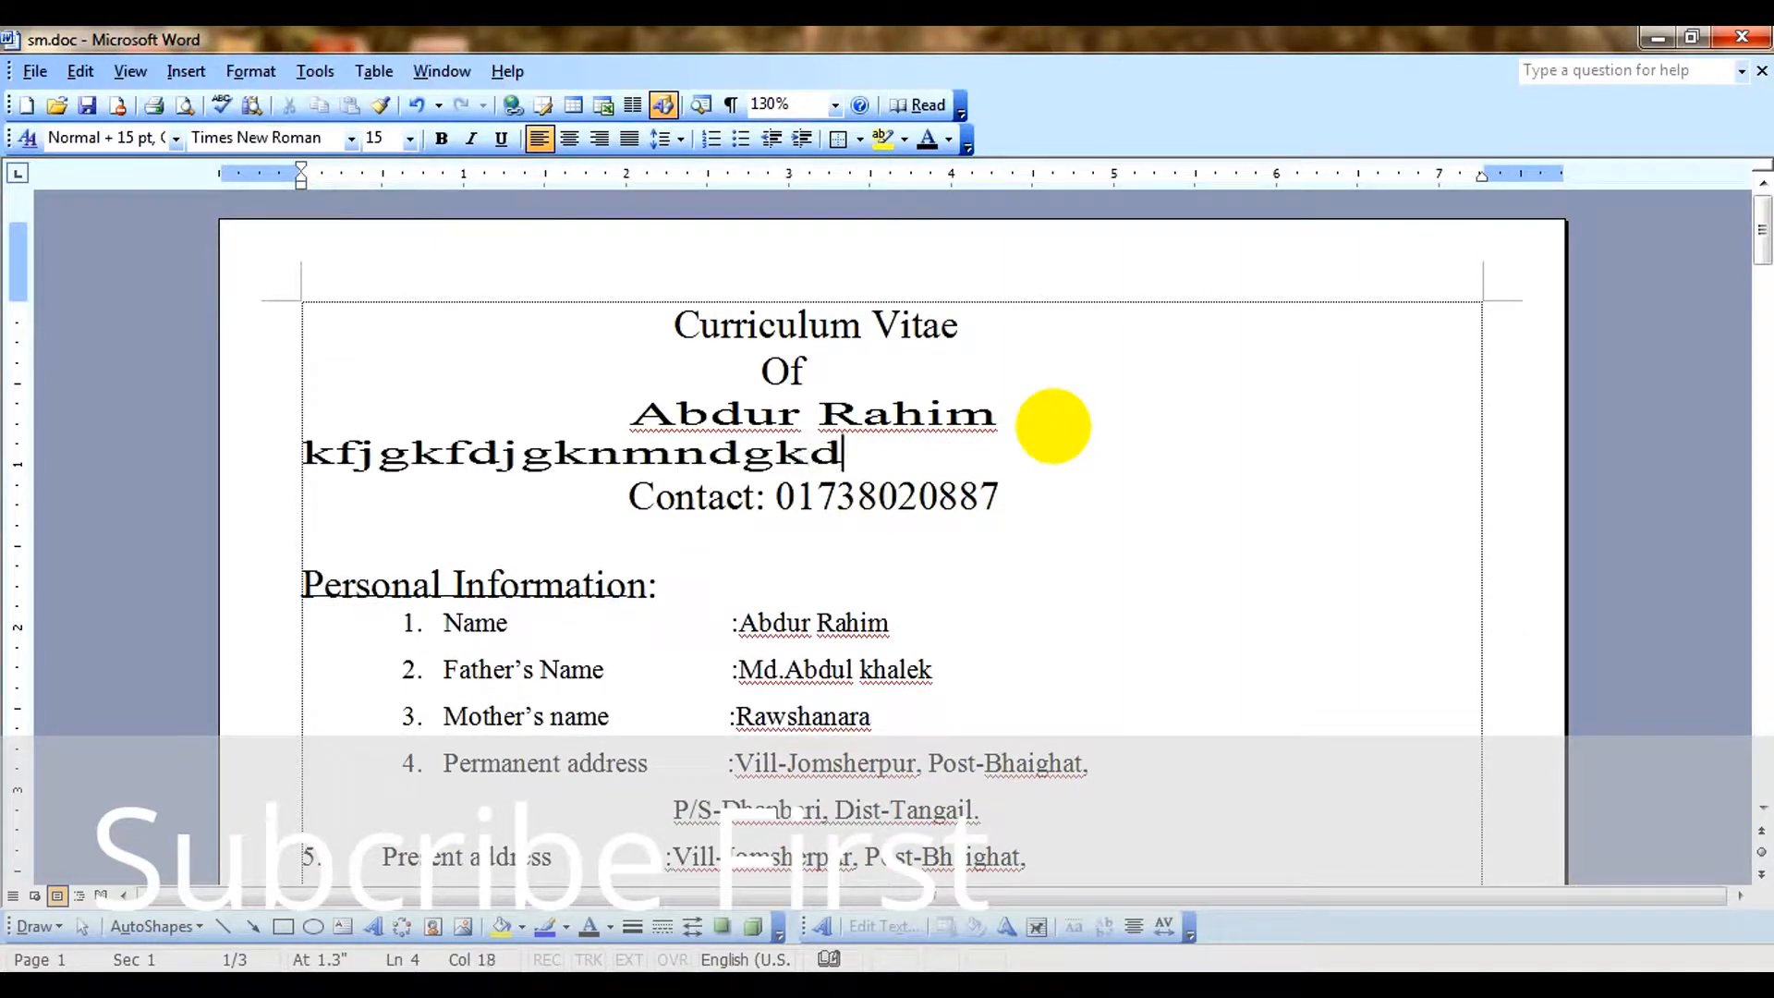
Set the character scale of the sample text line to 100%.
drag(879, 455, 230, 452)
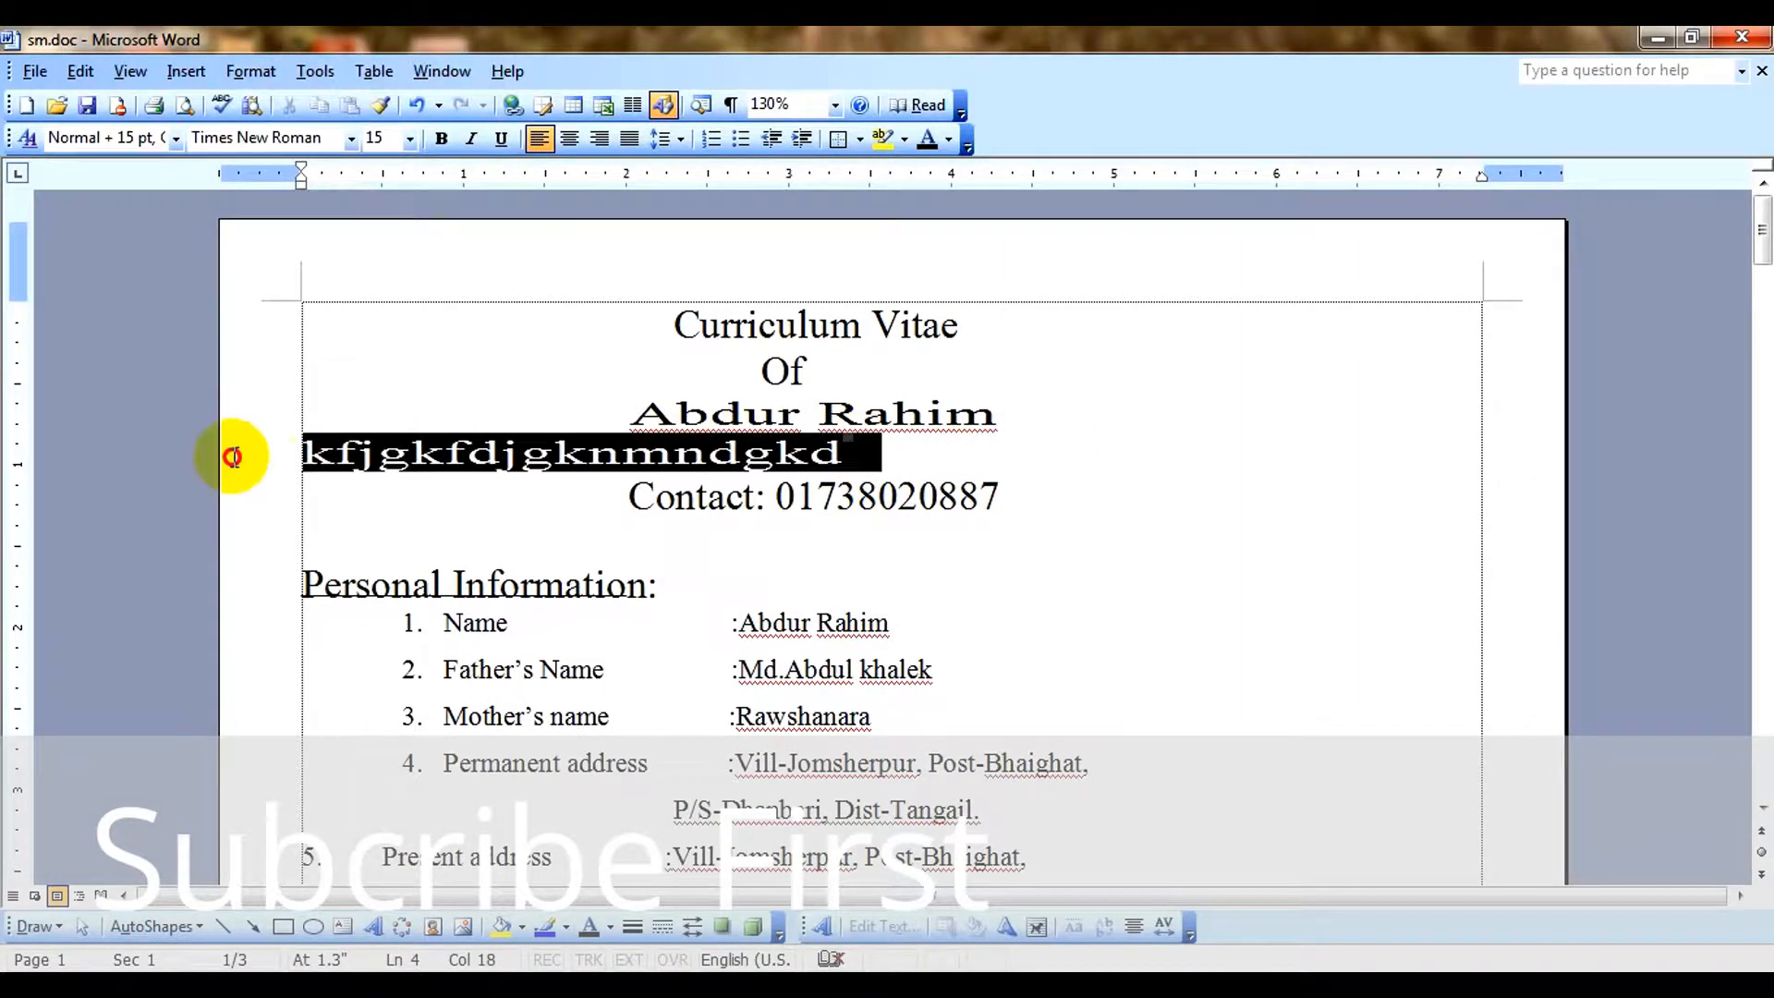
click(251, 71)
click(277, 102)
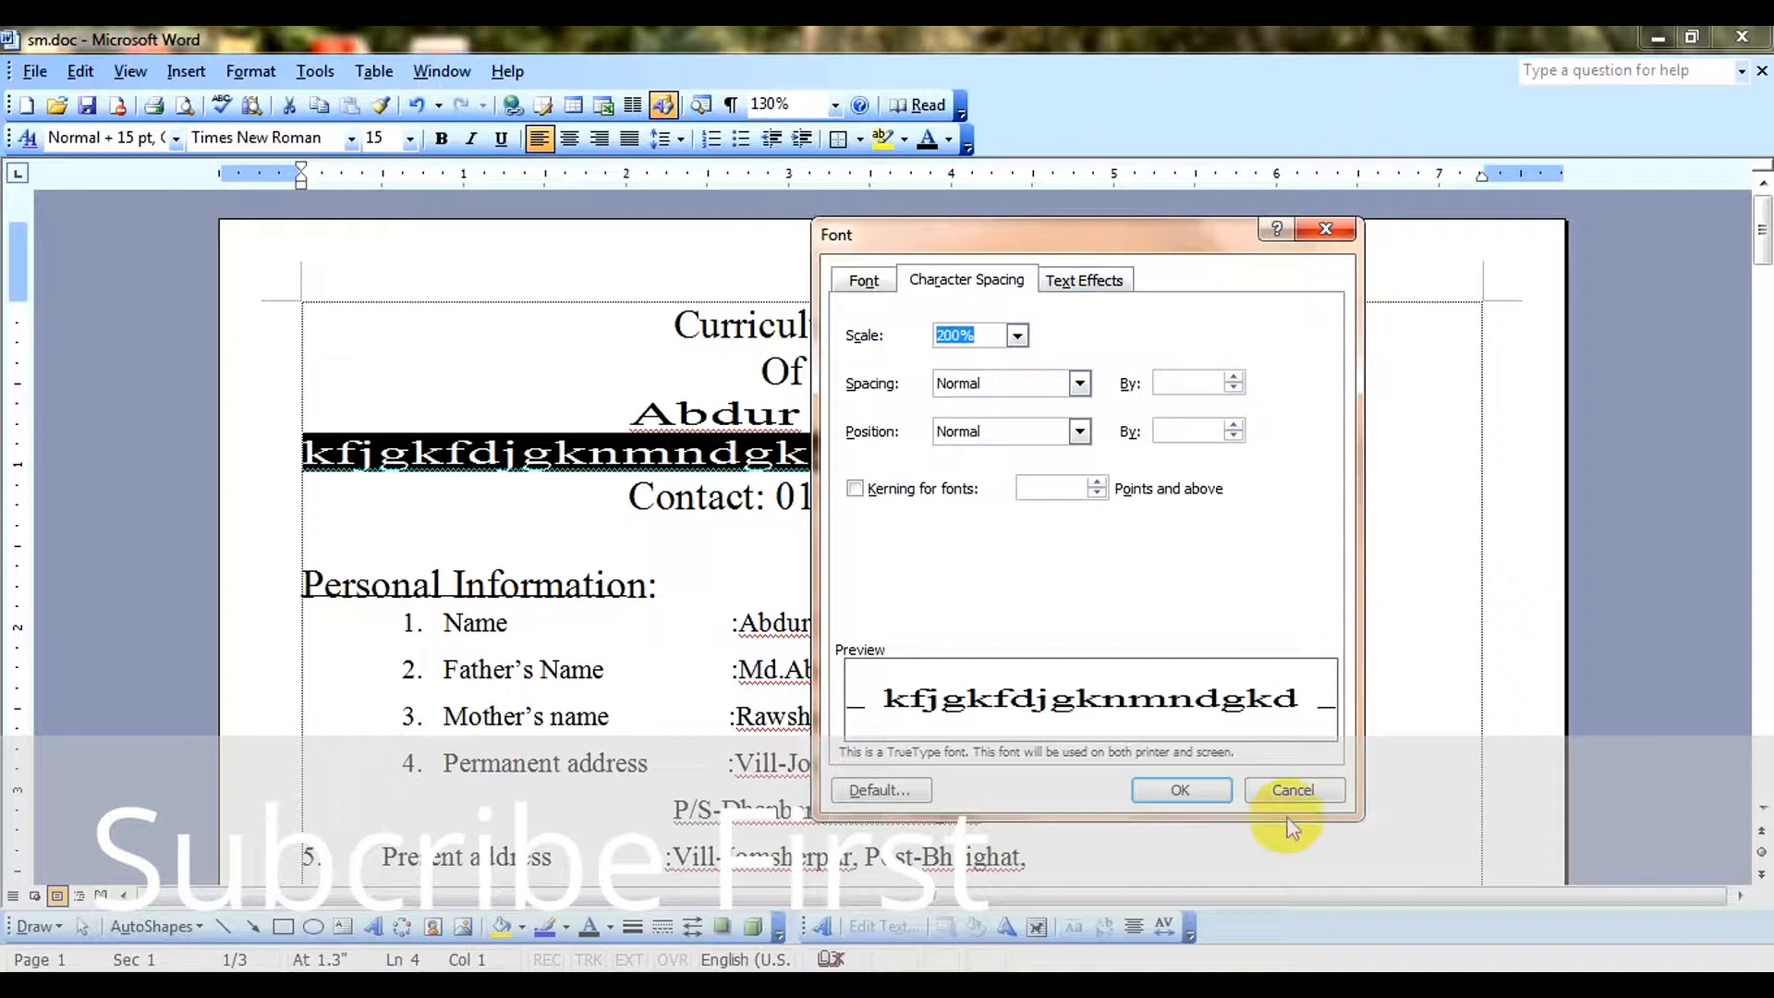
text(1)
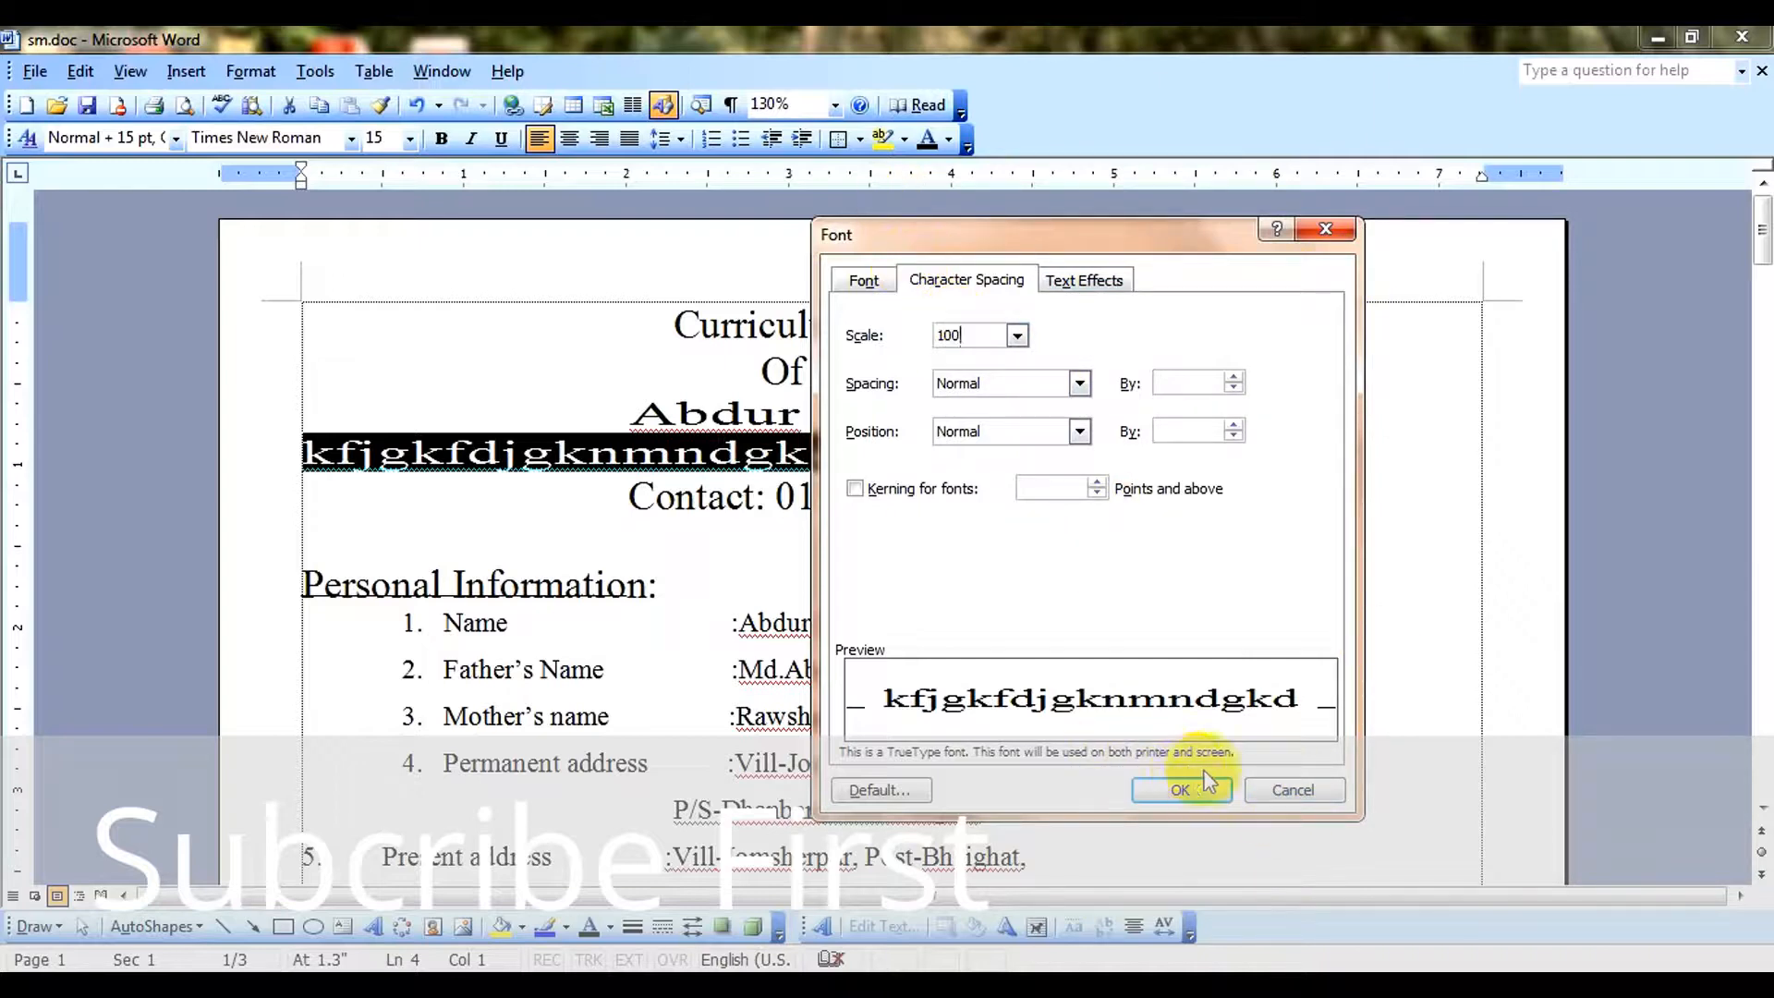
click(1181, 791)
click(584, 455)
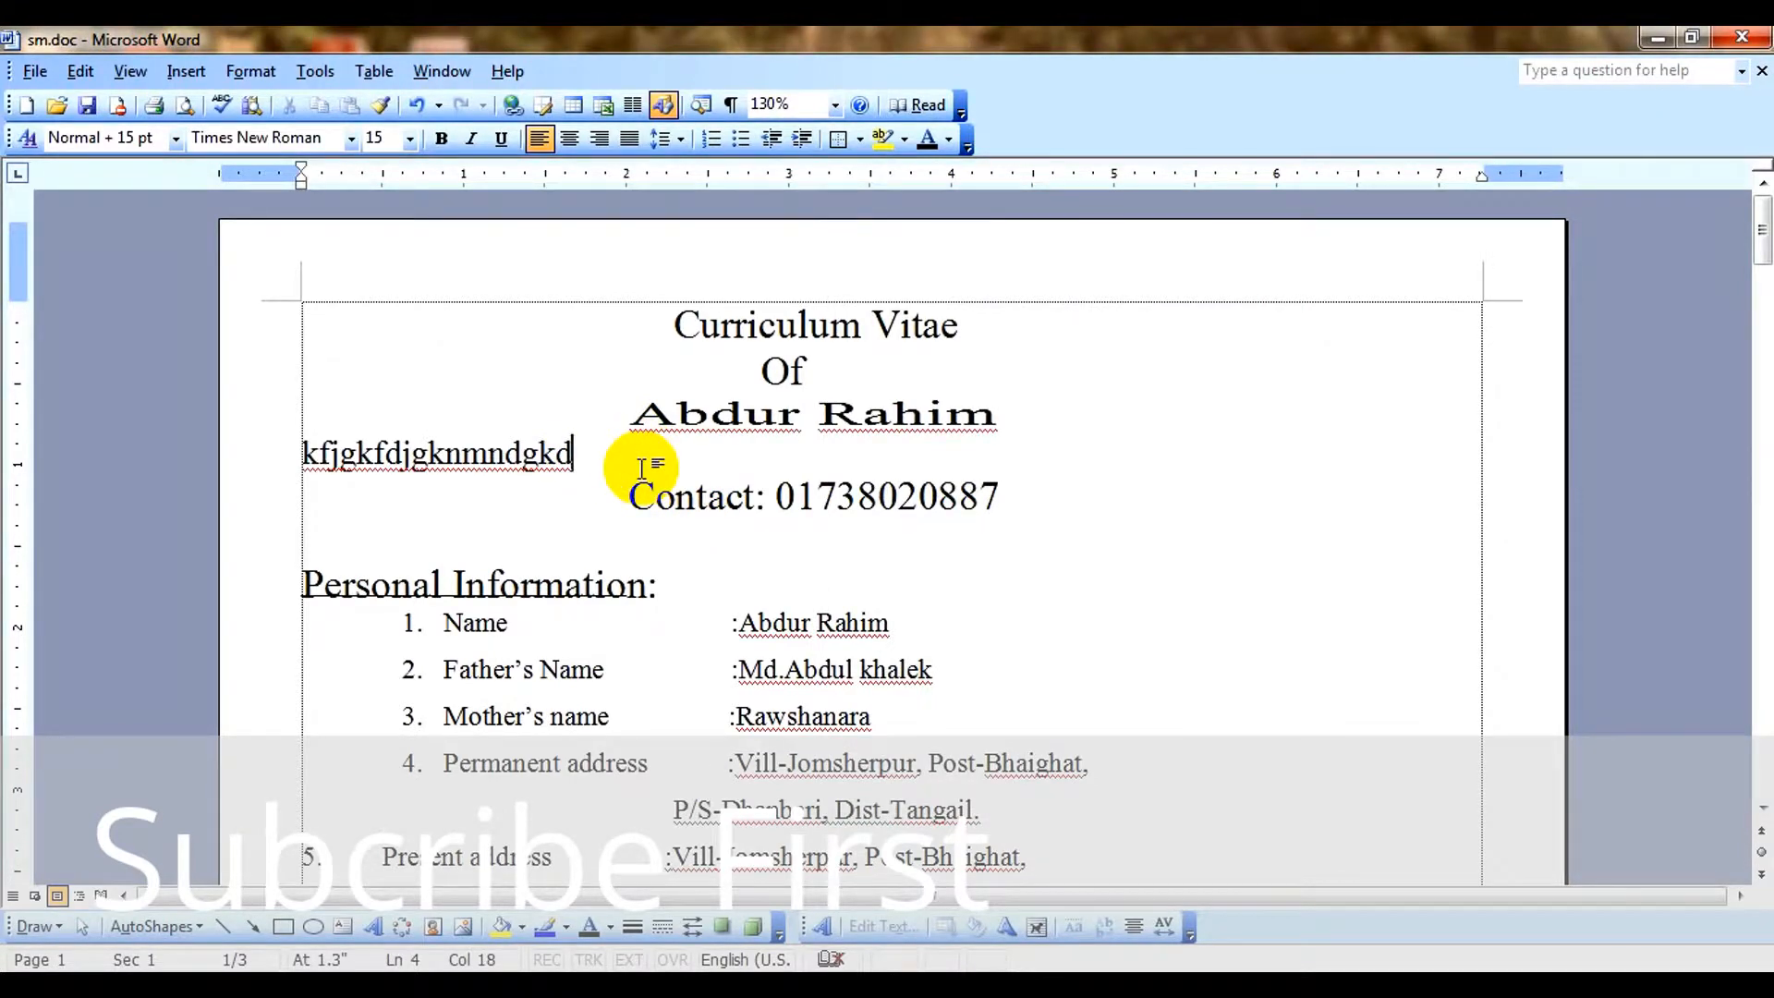
Look through the numbered list formats for the sample text line without applying one.
click(248, 71)
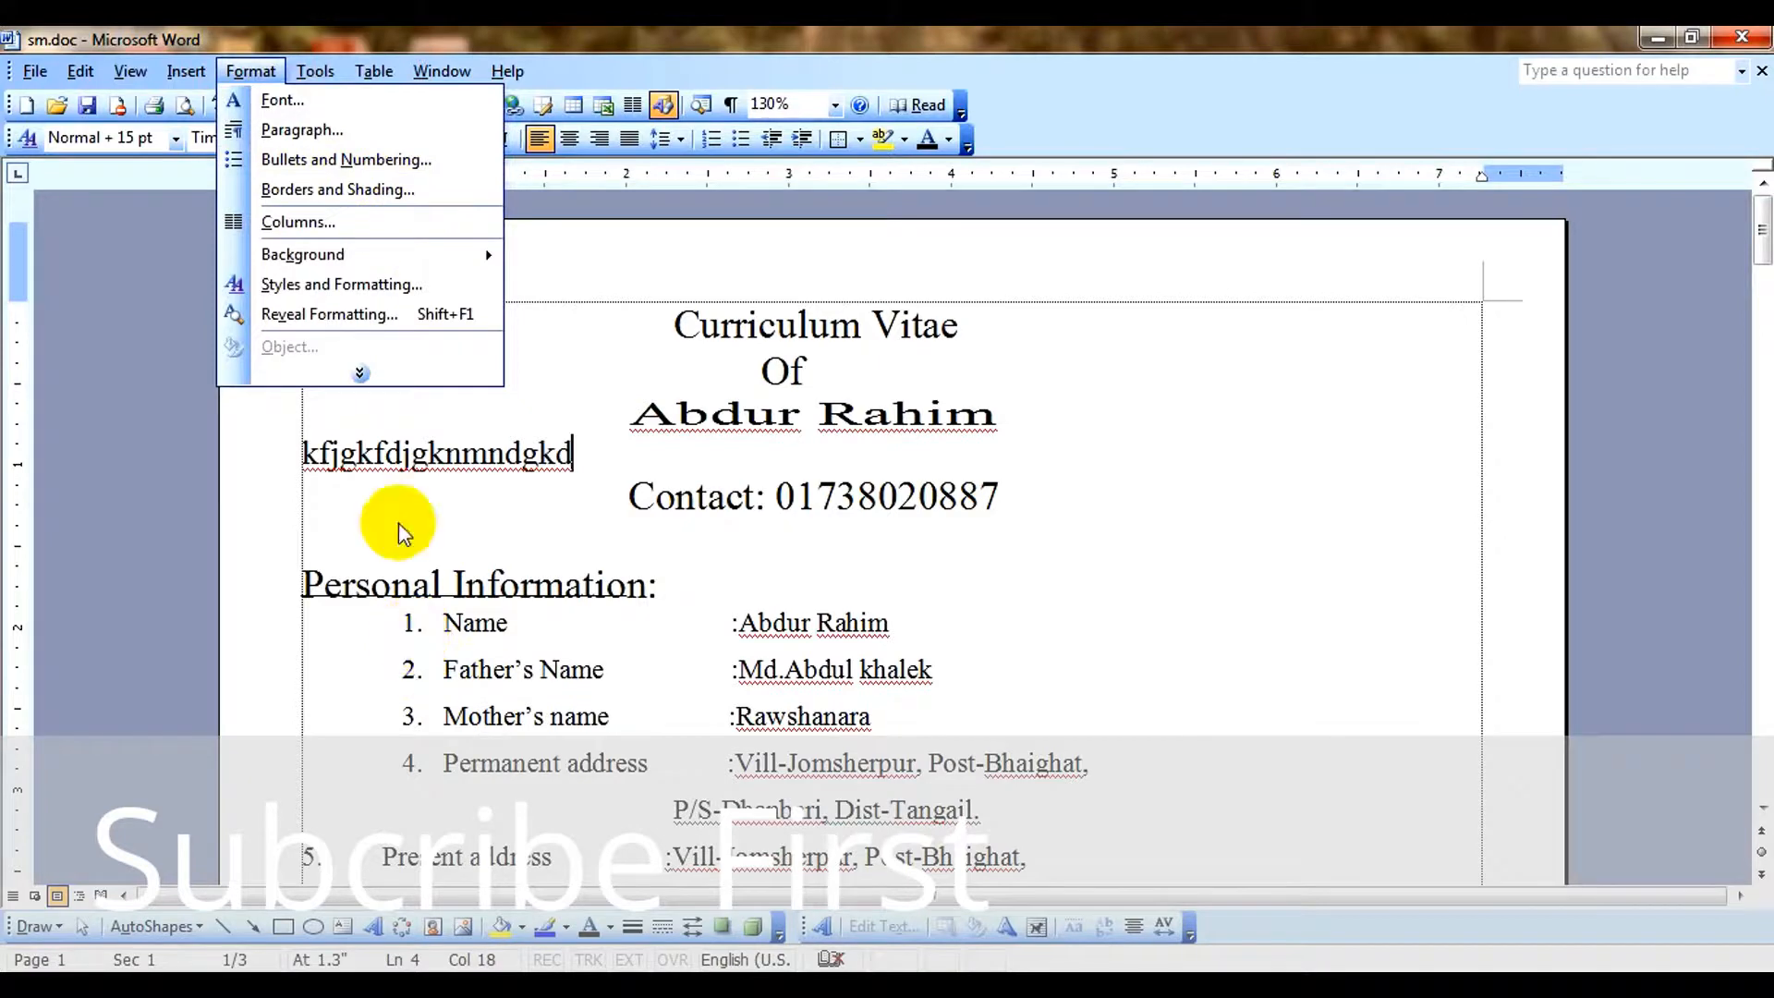
click(398, 160)
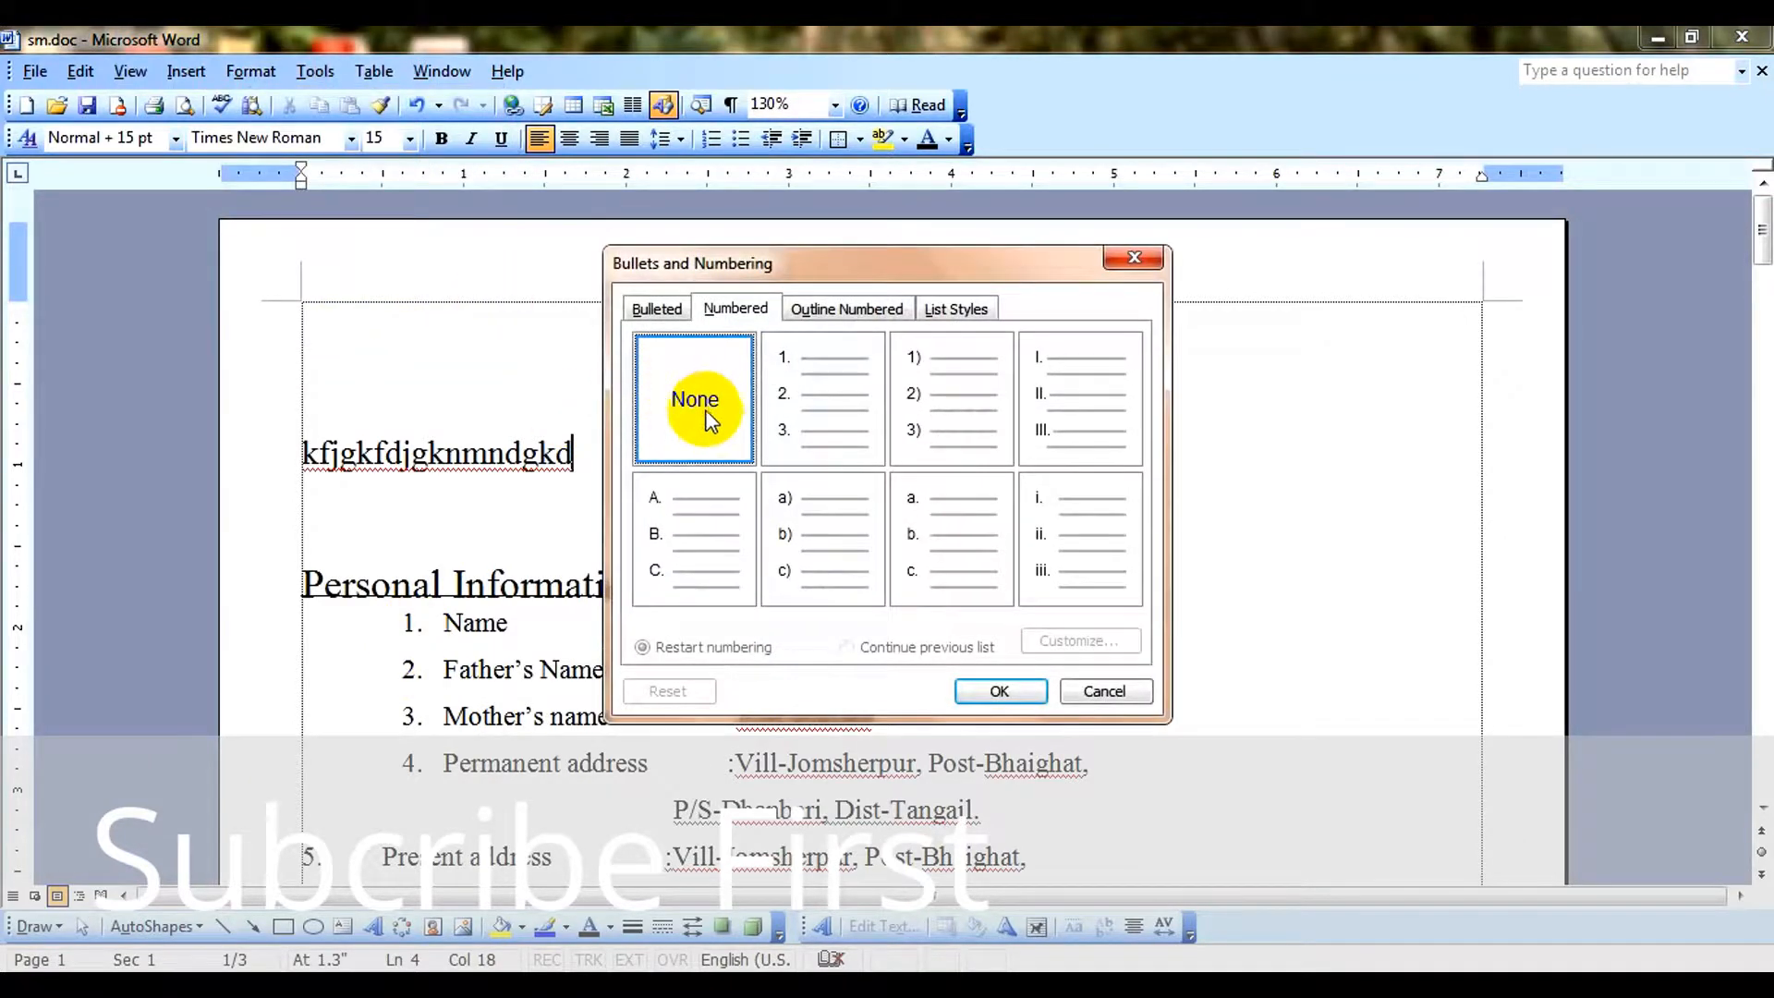
click(711, 573)
click(819, 515)
click(777, 364)
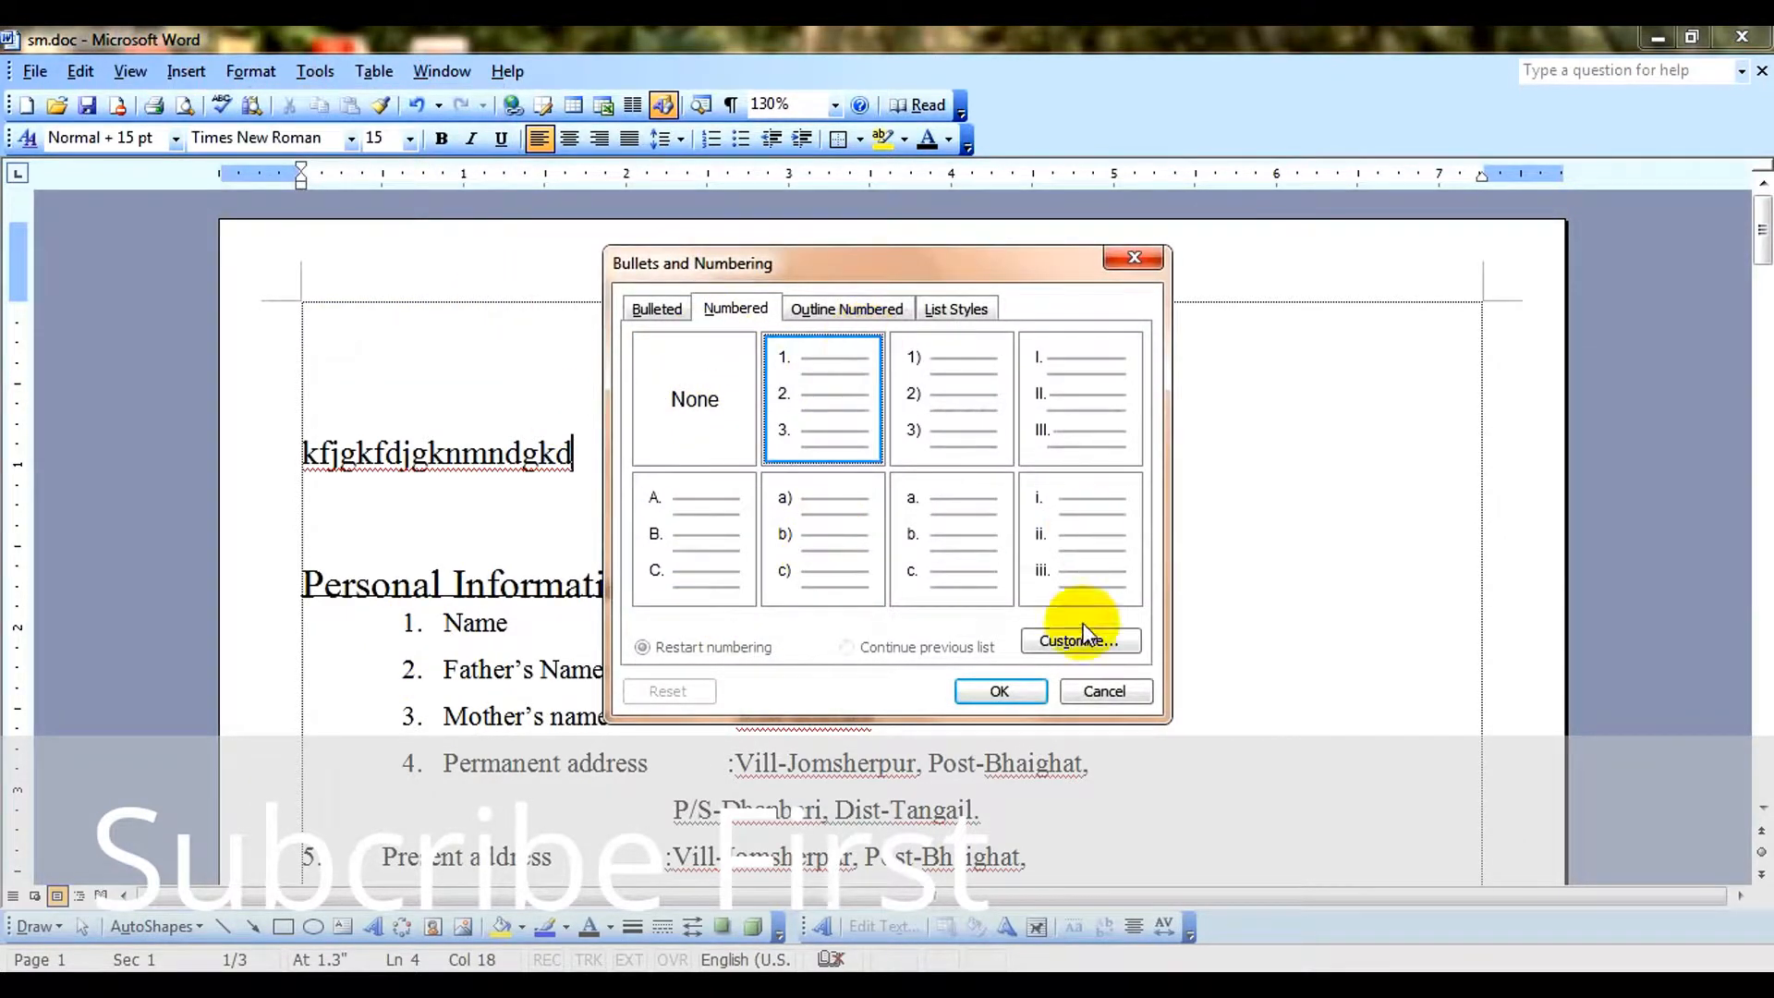
click(1109, 692)
click(251, 71)
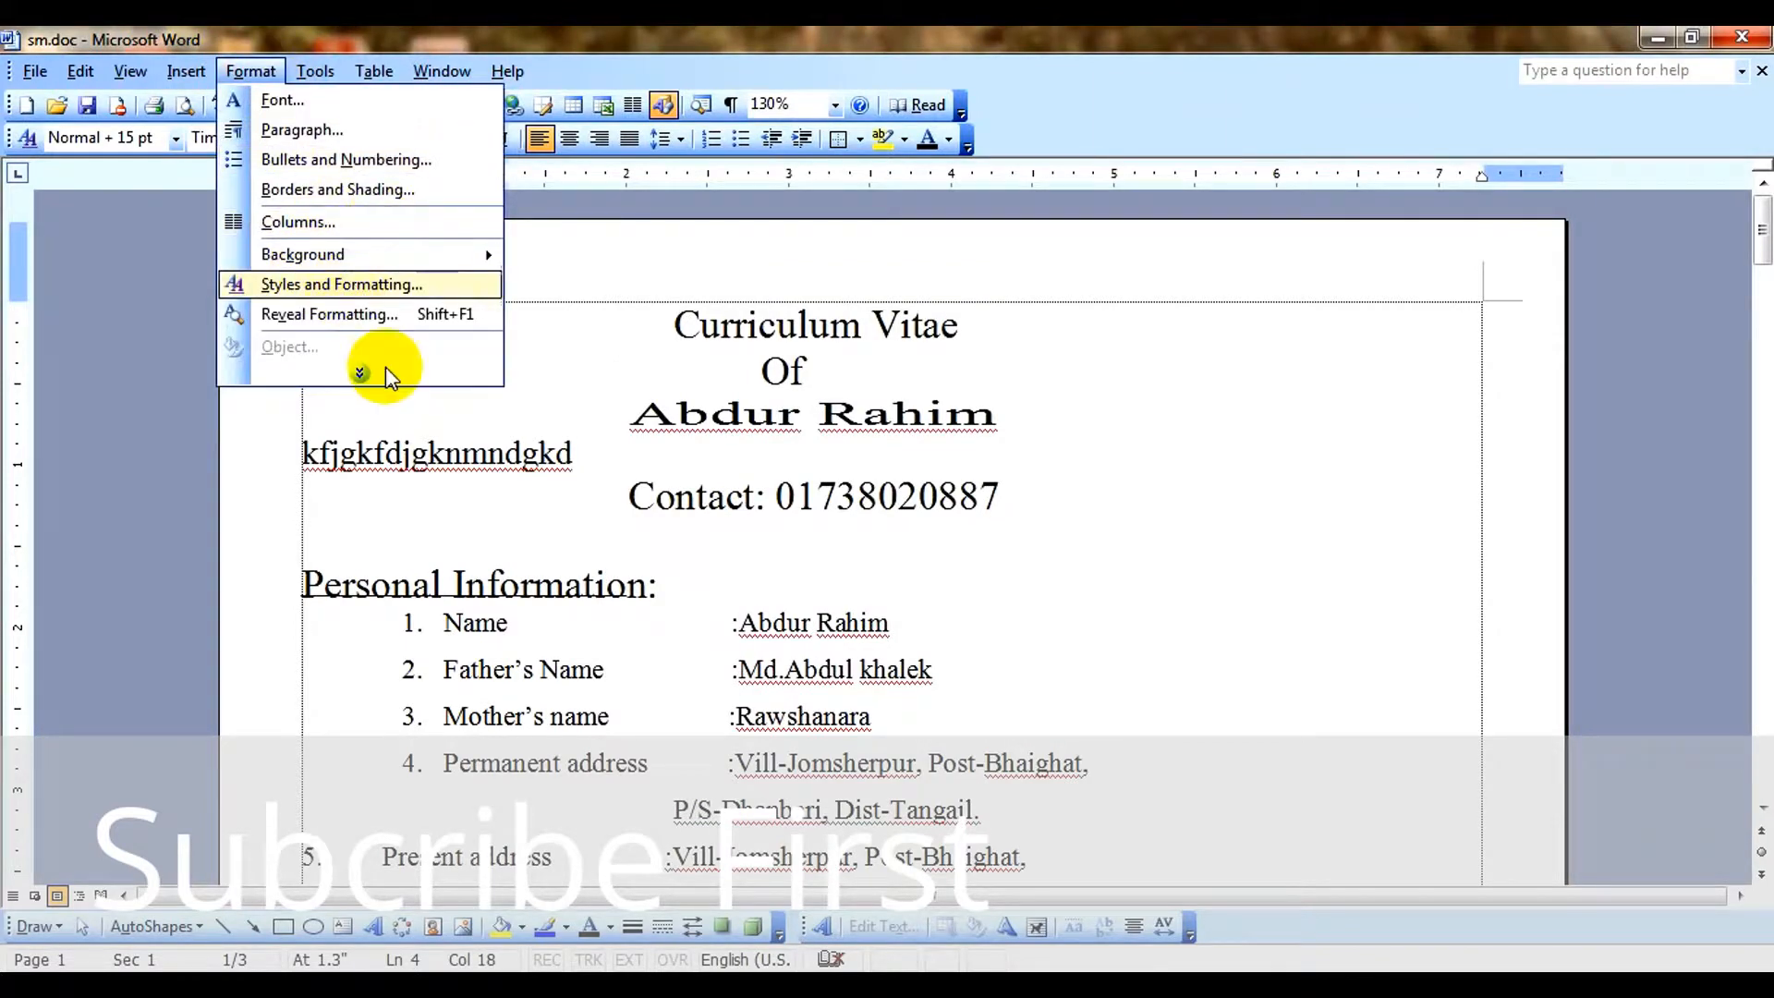
click(363, 373)
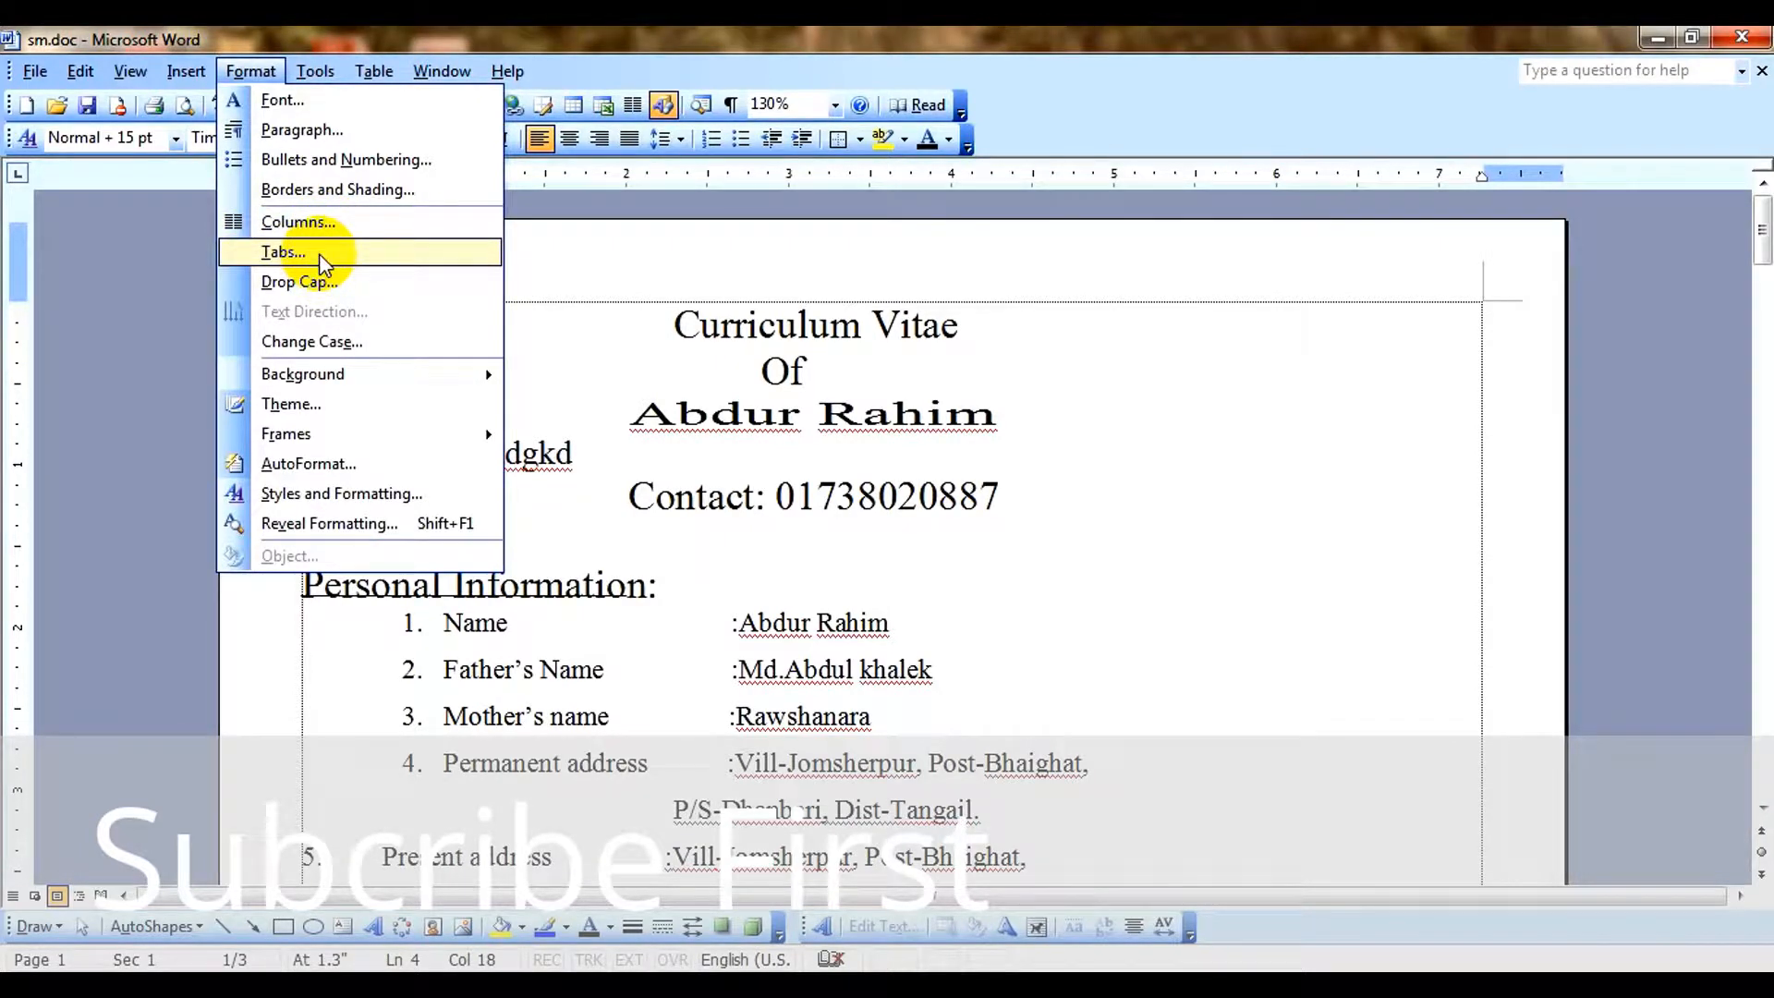
click(704, 537)
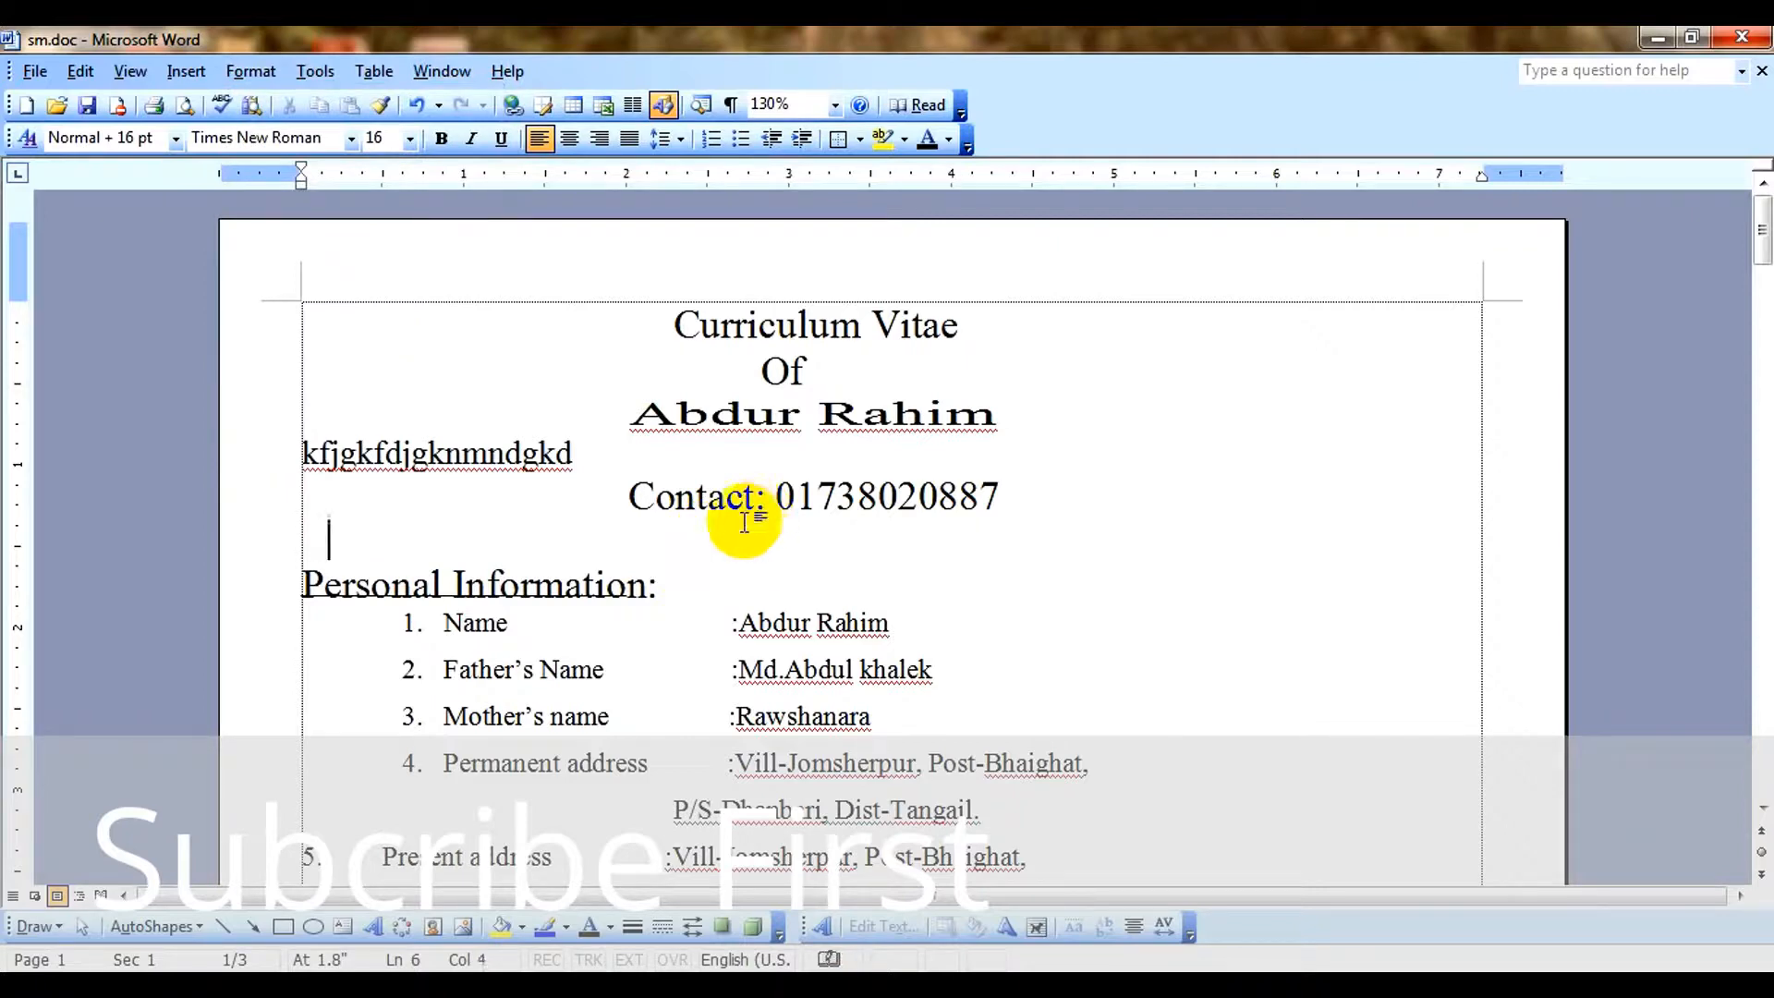
click(250, 71)
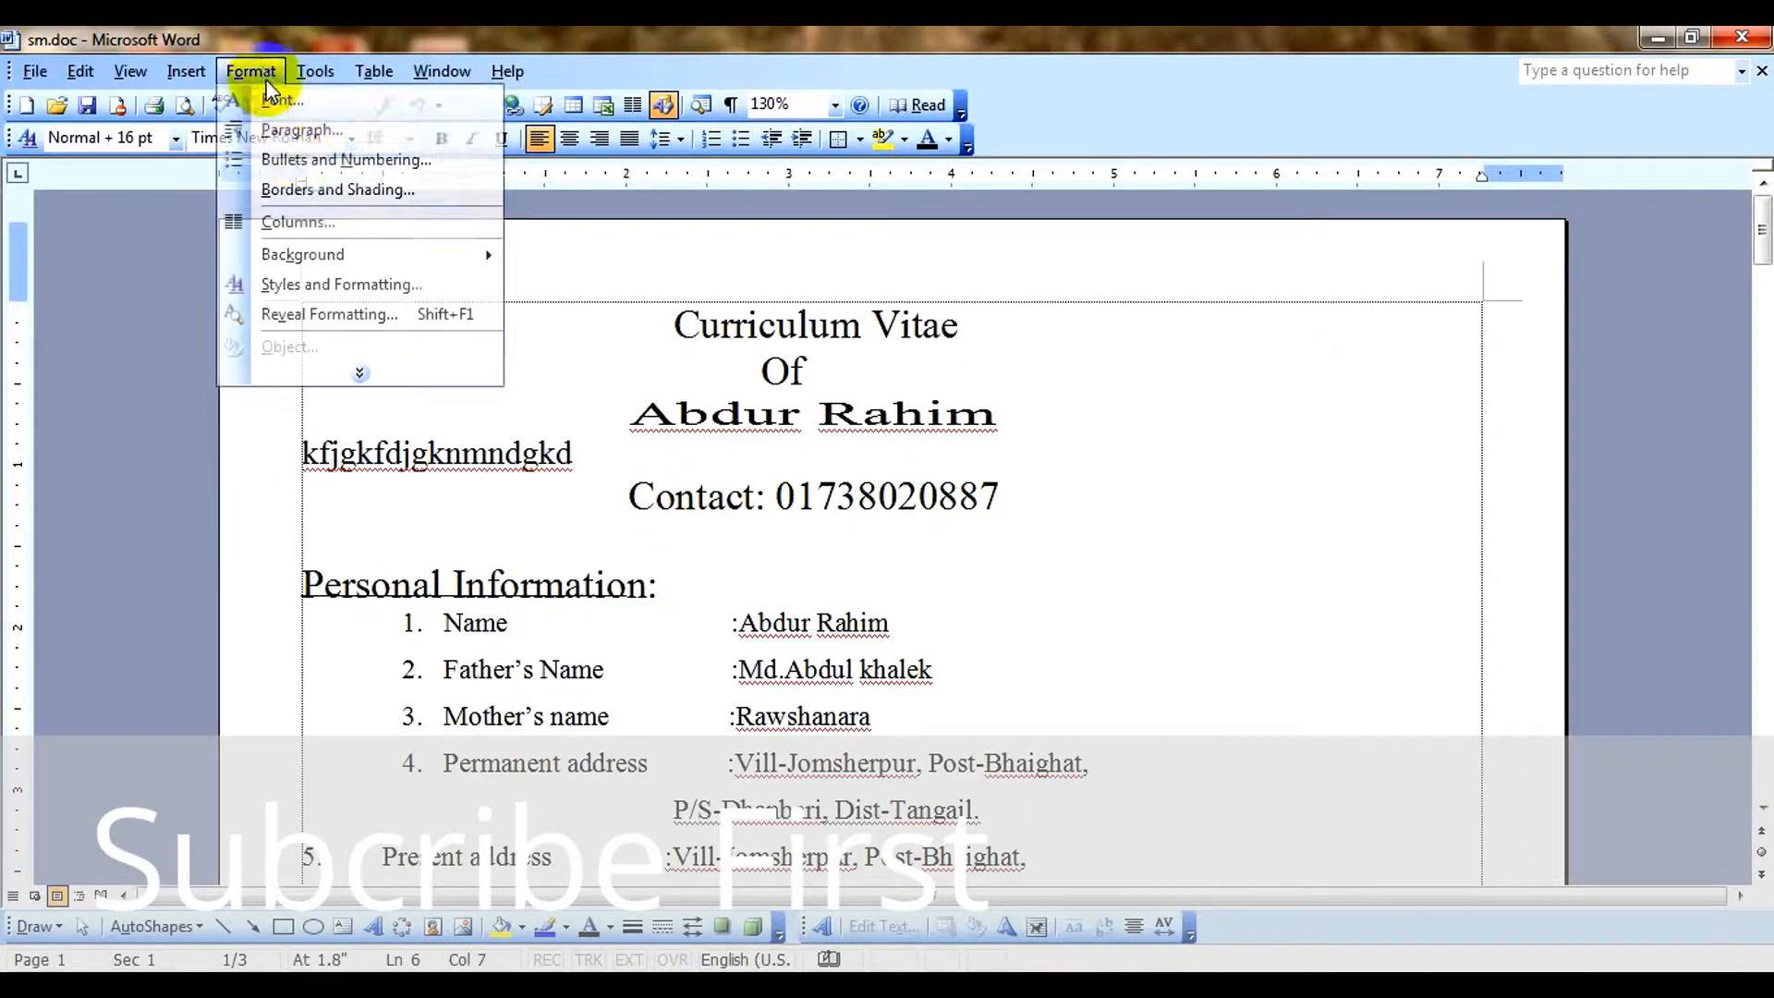
click(396, 536)
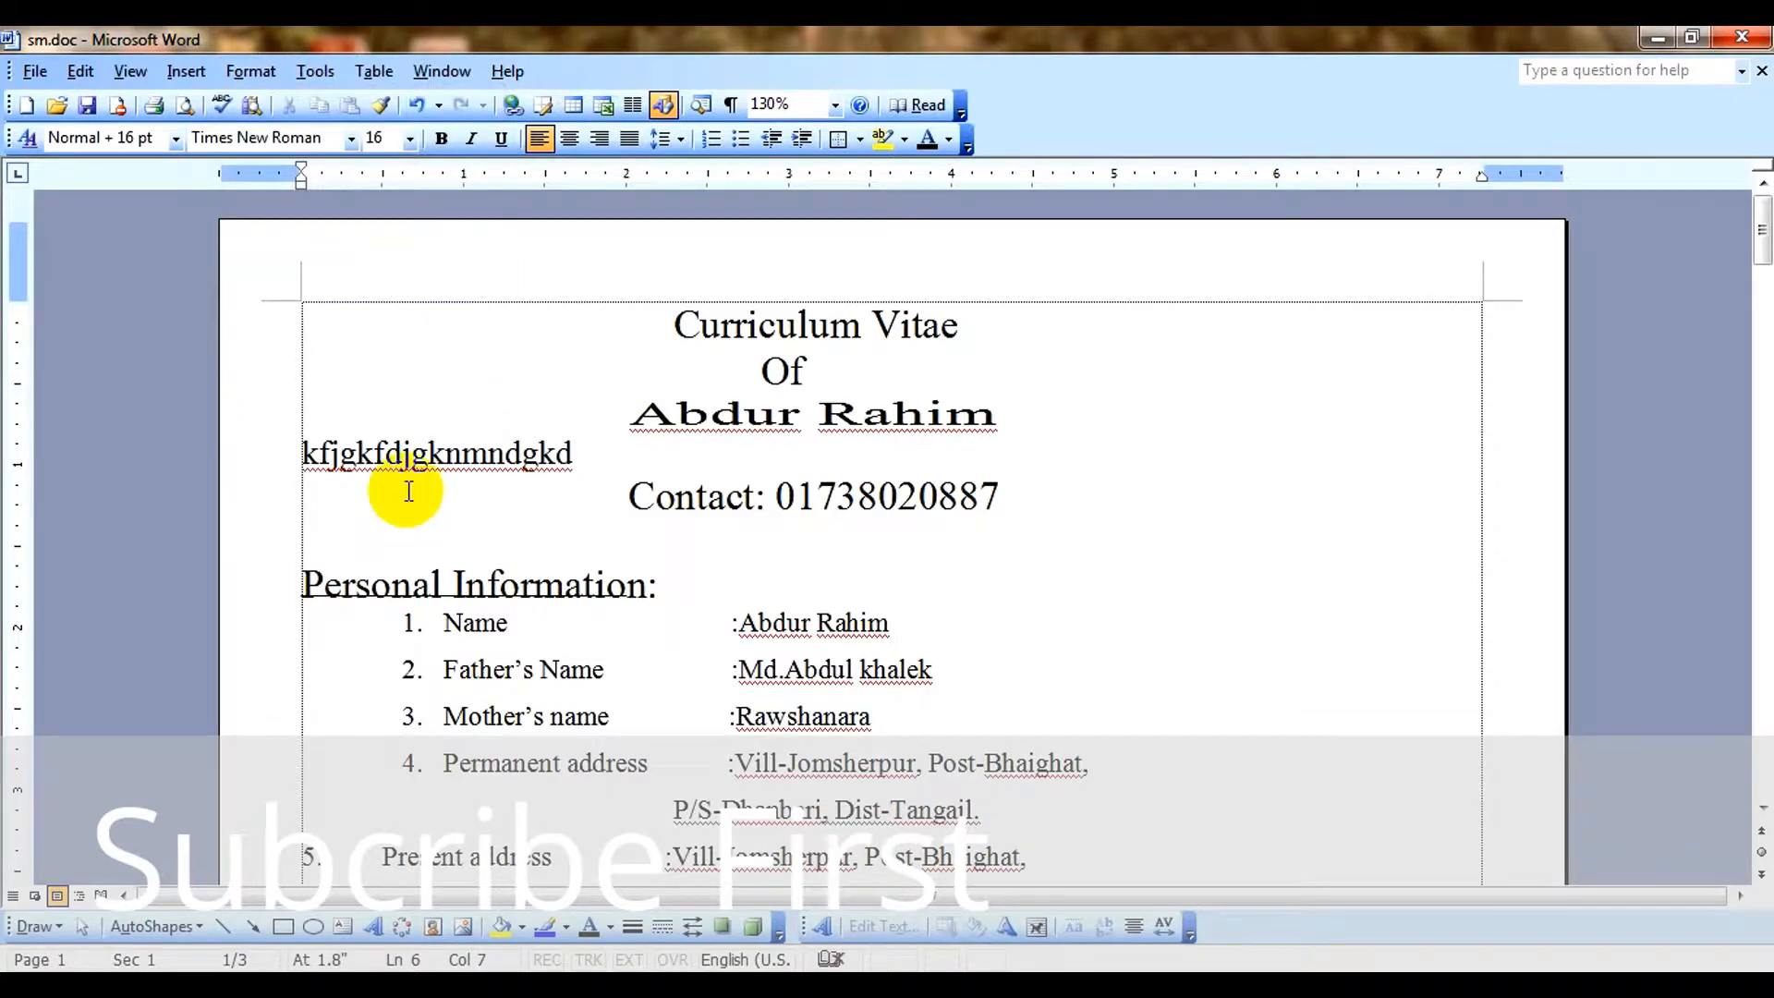
Clear the leading blank space from the empty line above the Personal Information heading.
key(Tab)
key(BackSpace)
key(BackSpace)
key(BackSpace)
key(BackSpace)
key(BackSpace)
key(BackSpace)
key(BackSpace)
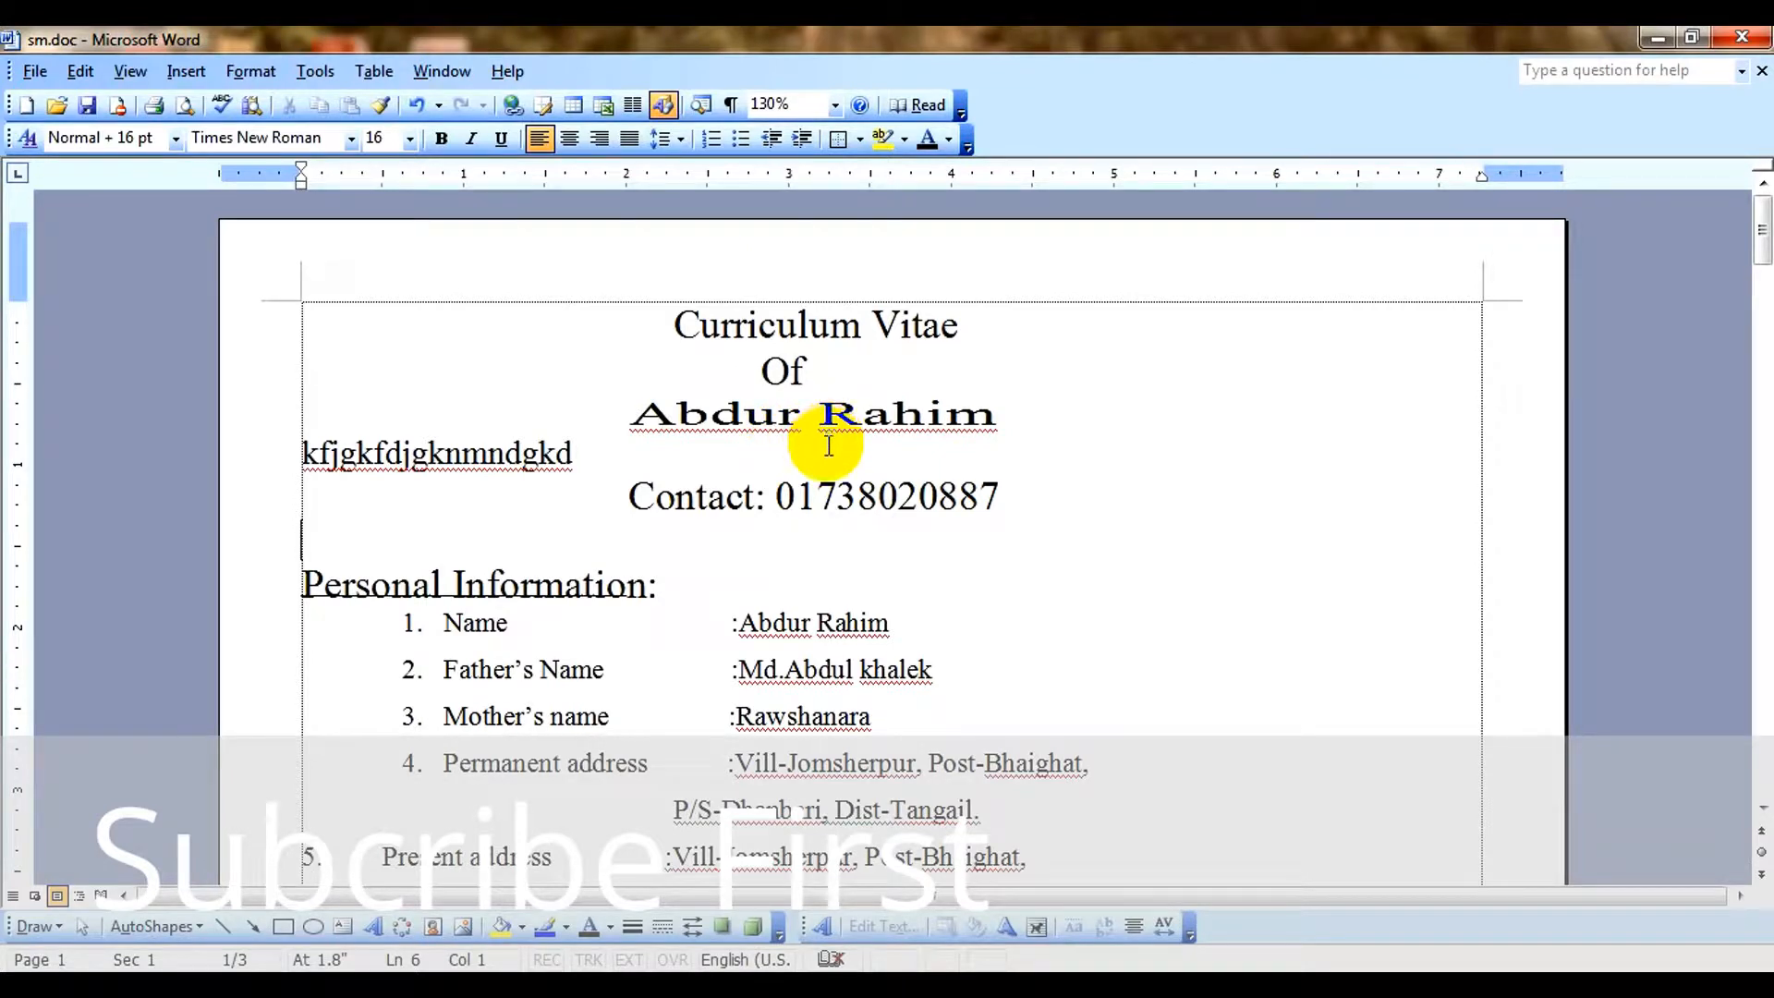
Add the word "Bangladesh" after the applicant's name in the heading and change its first letter to a lowercase "b".
click(1063, 414)
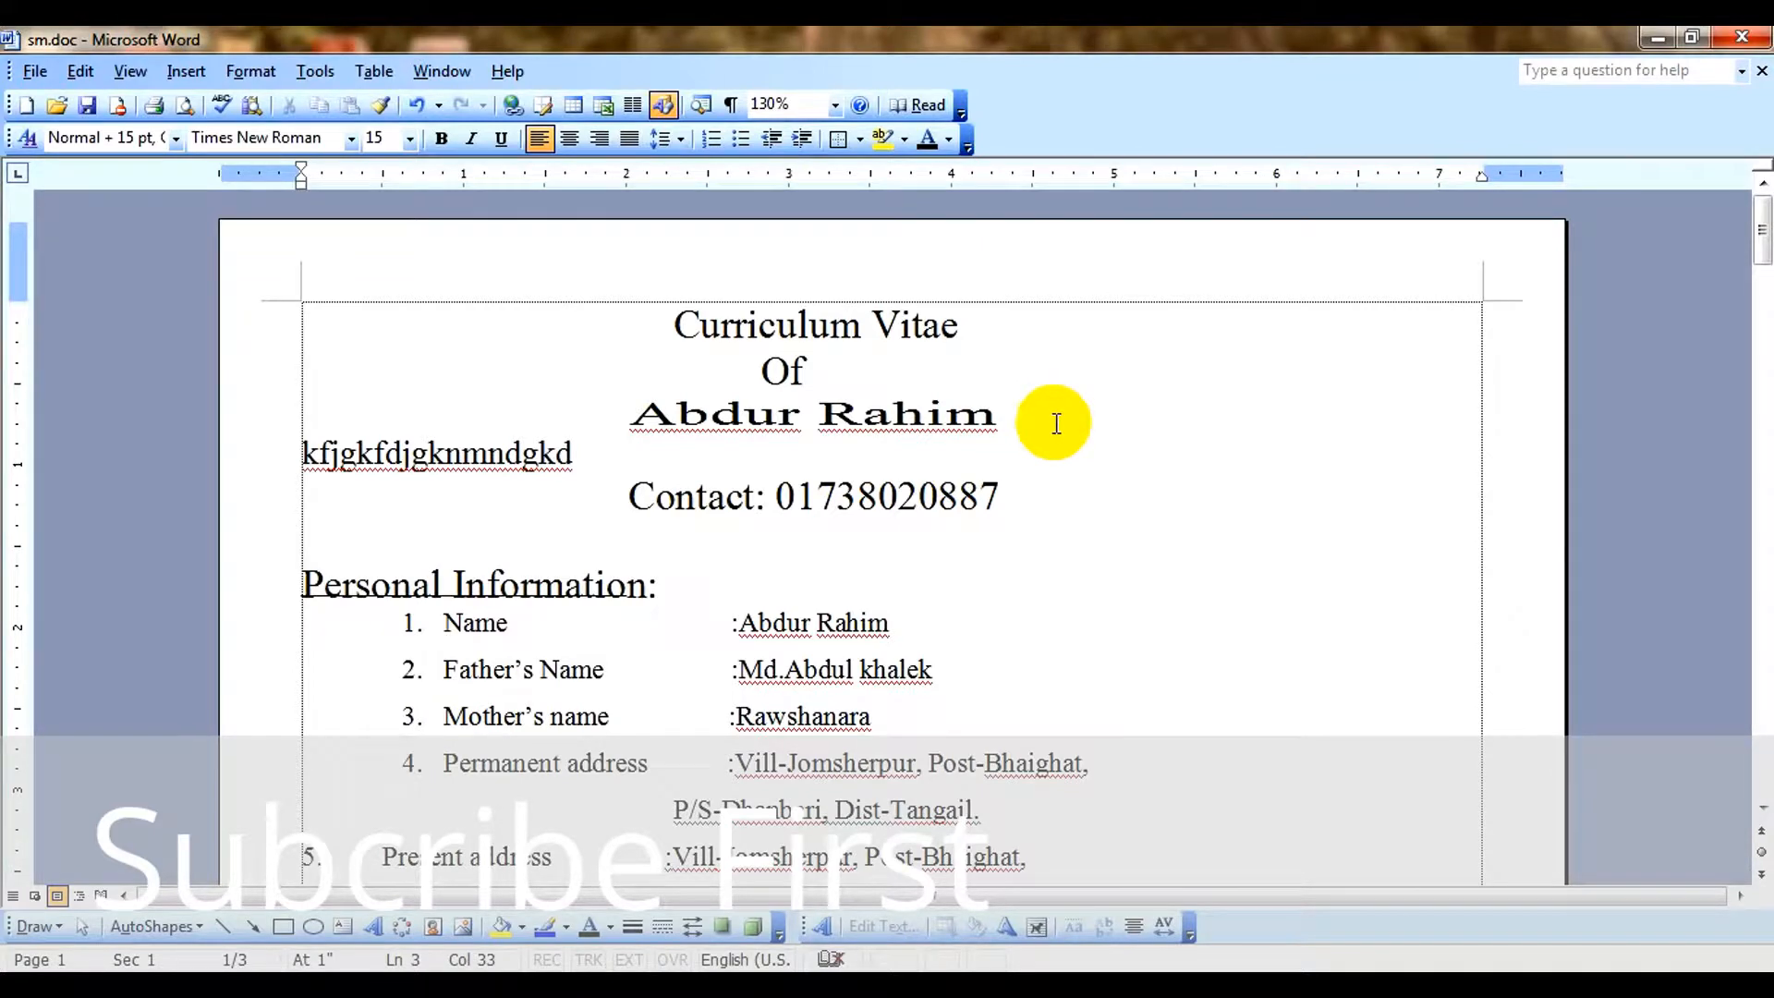
text(B)
key(BackSpace)
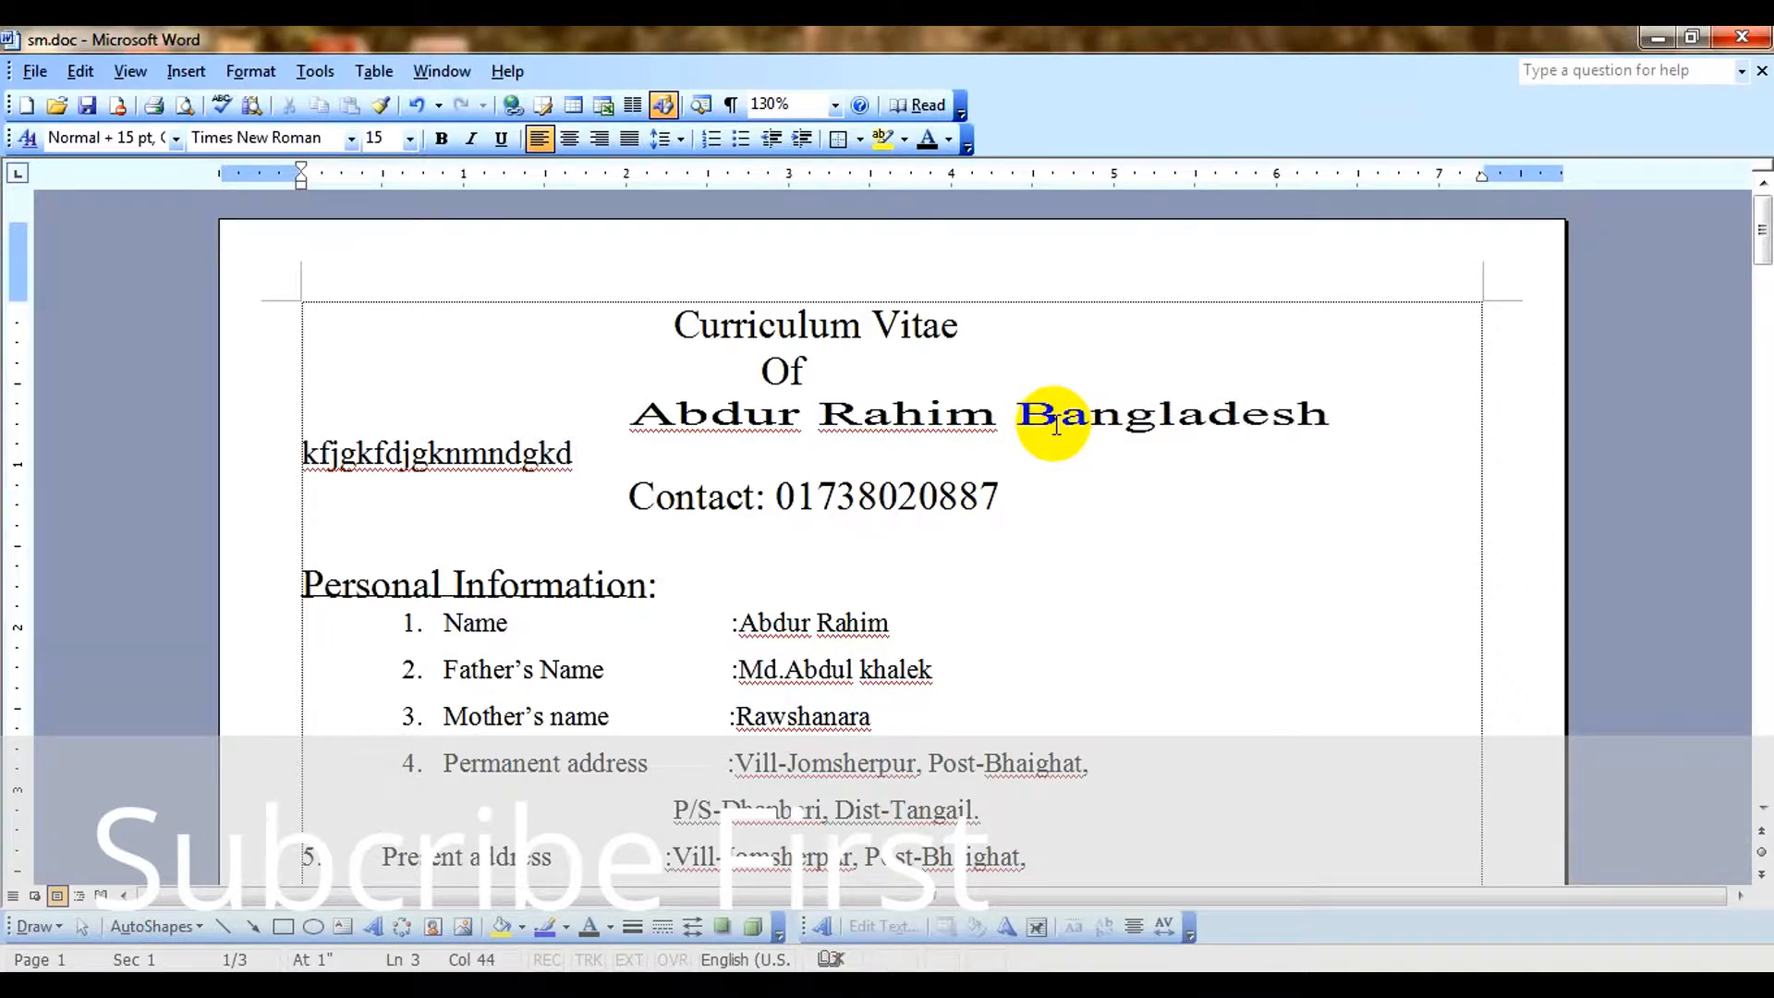
drag(1060, 414, 1032, 421)
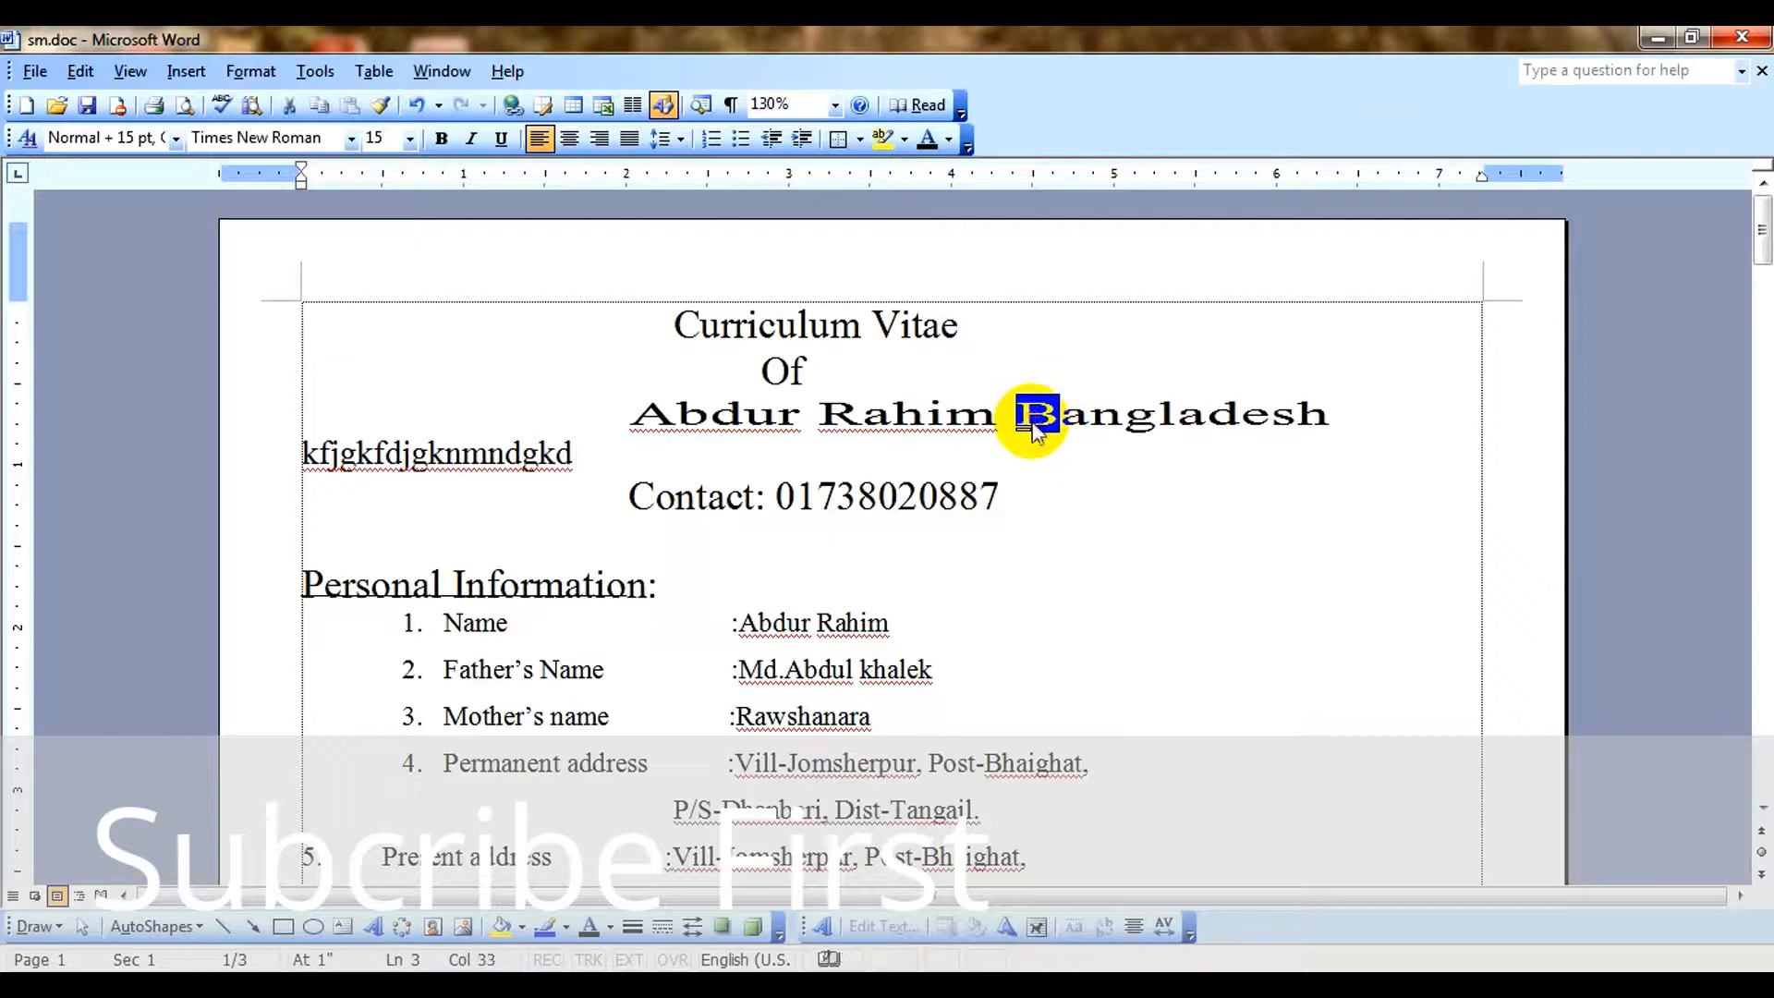
text(b)
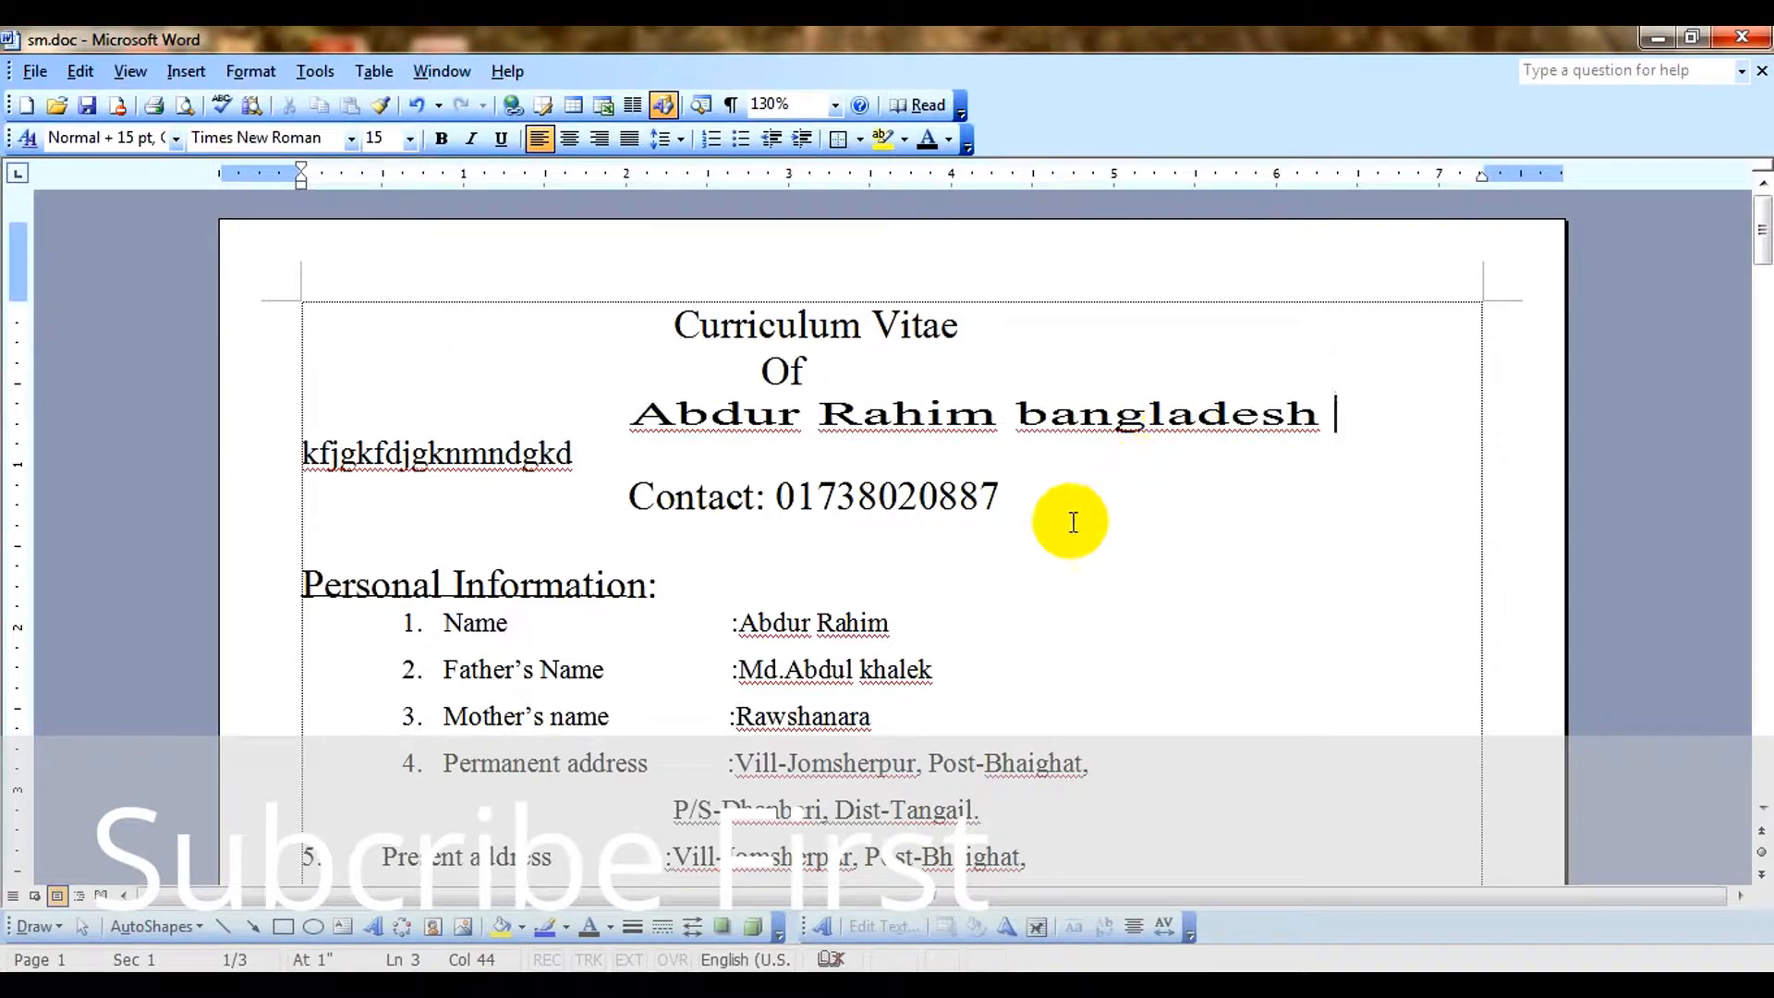
Try ignoring all spelling flags for "bangladesh" in the heading, and undo that.
scroll(1038, 531, down, 1)
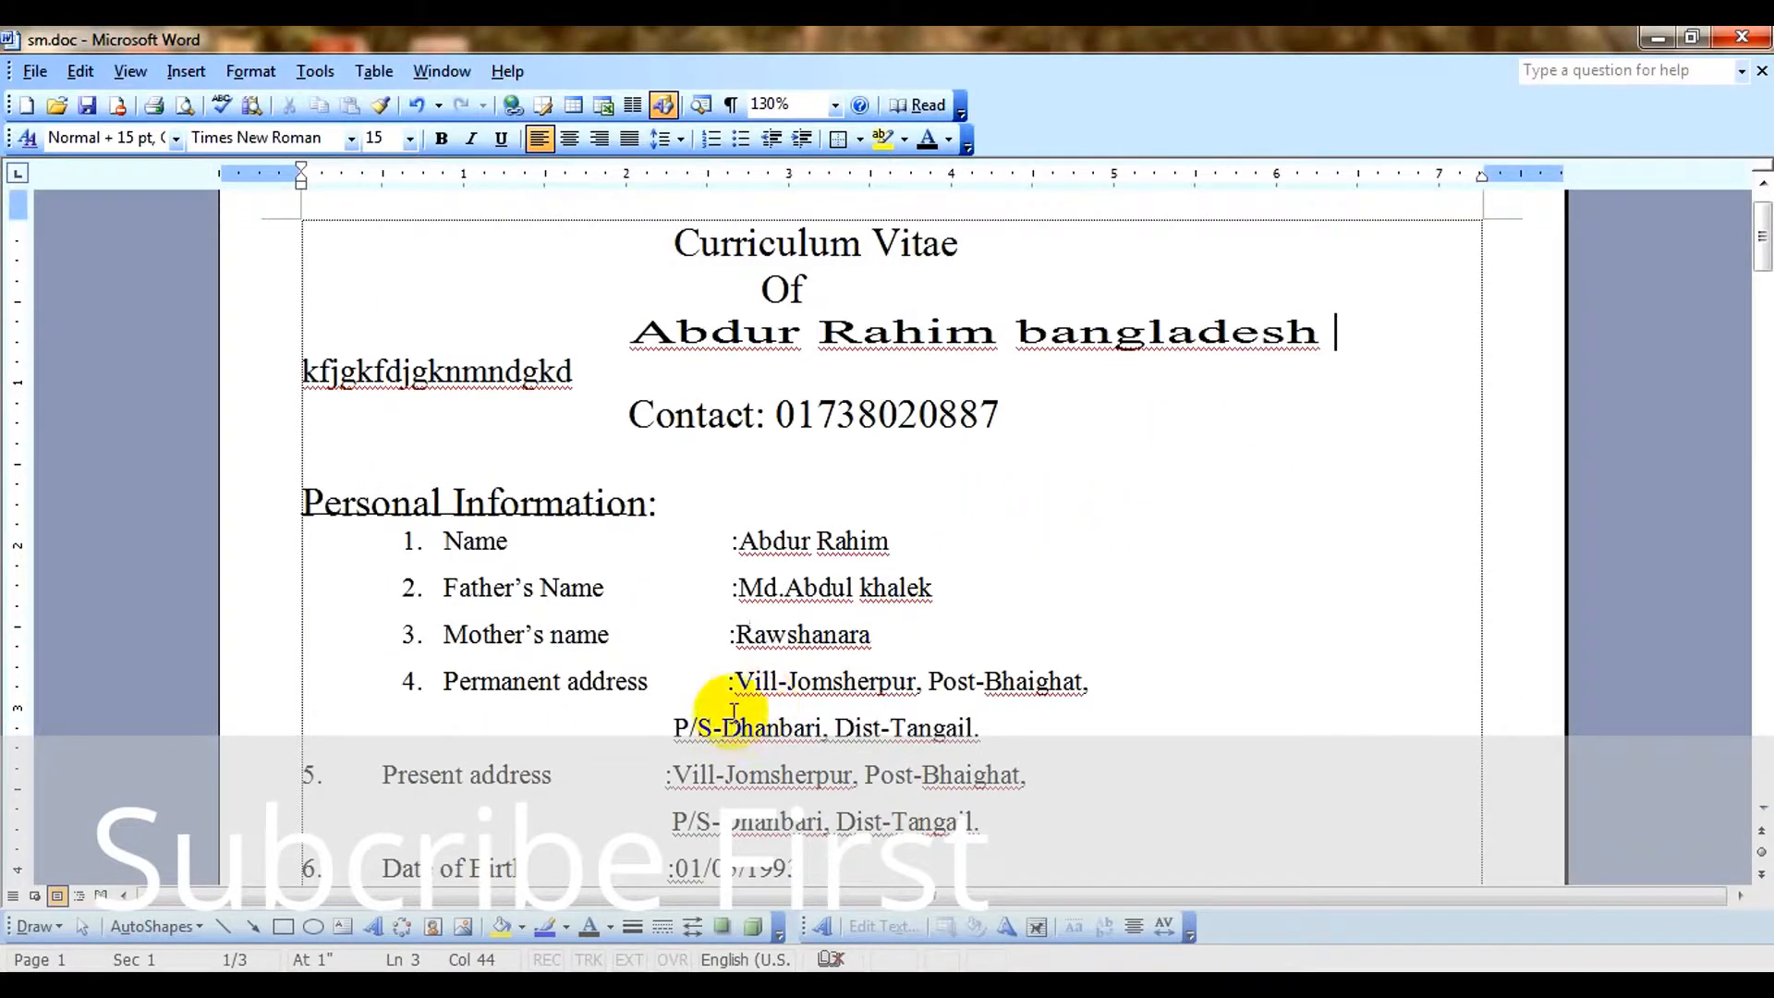
right_click(1113, 335)
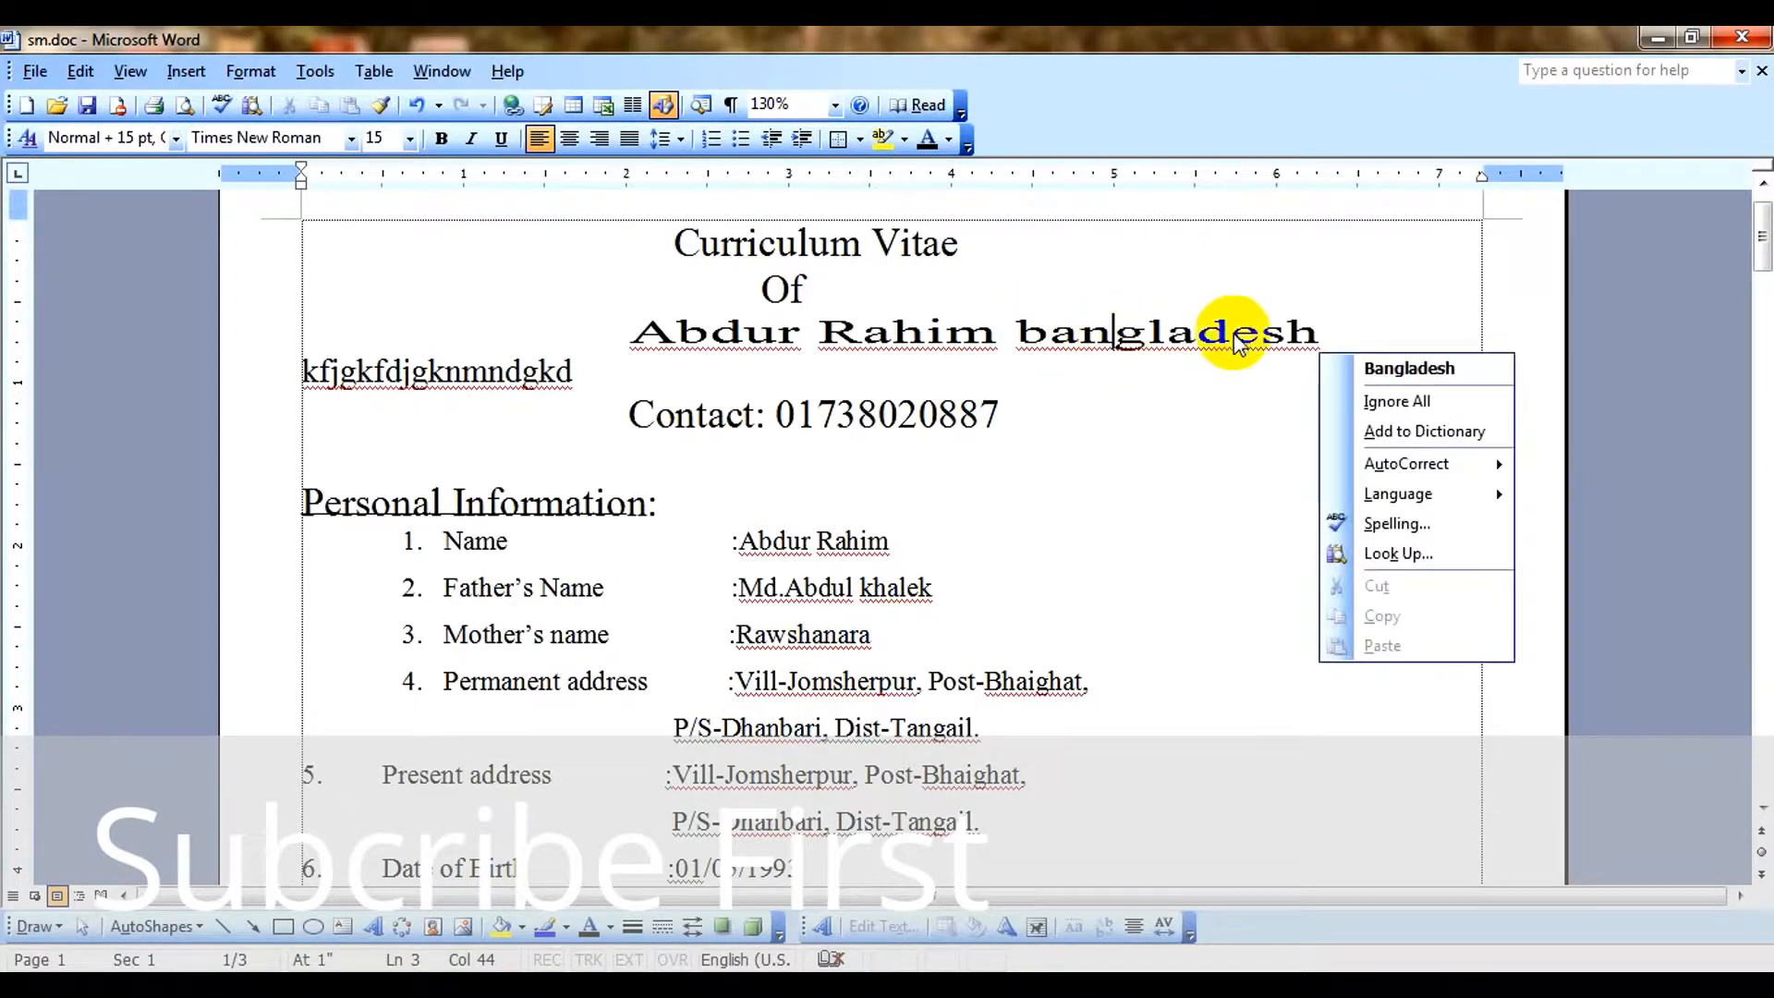
click(1467, 370)
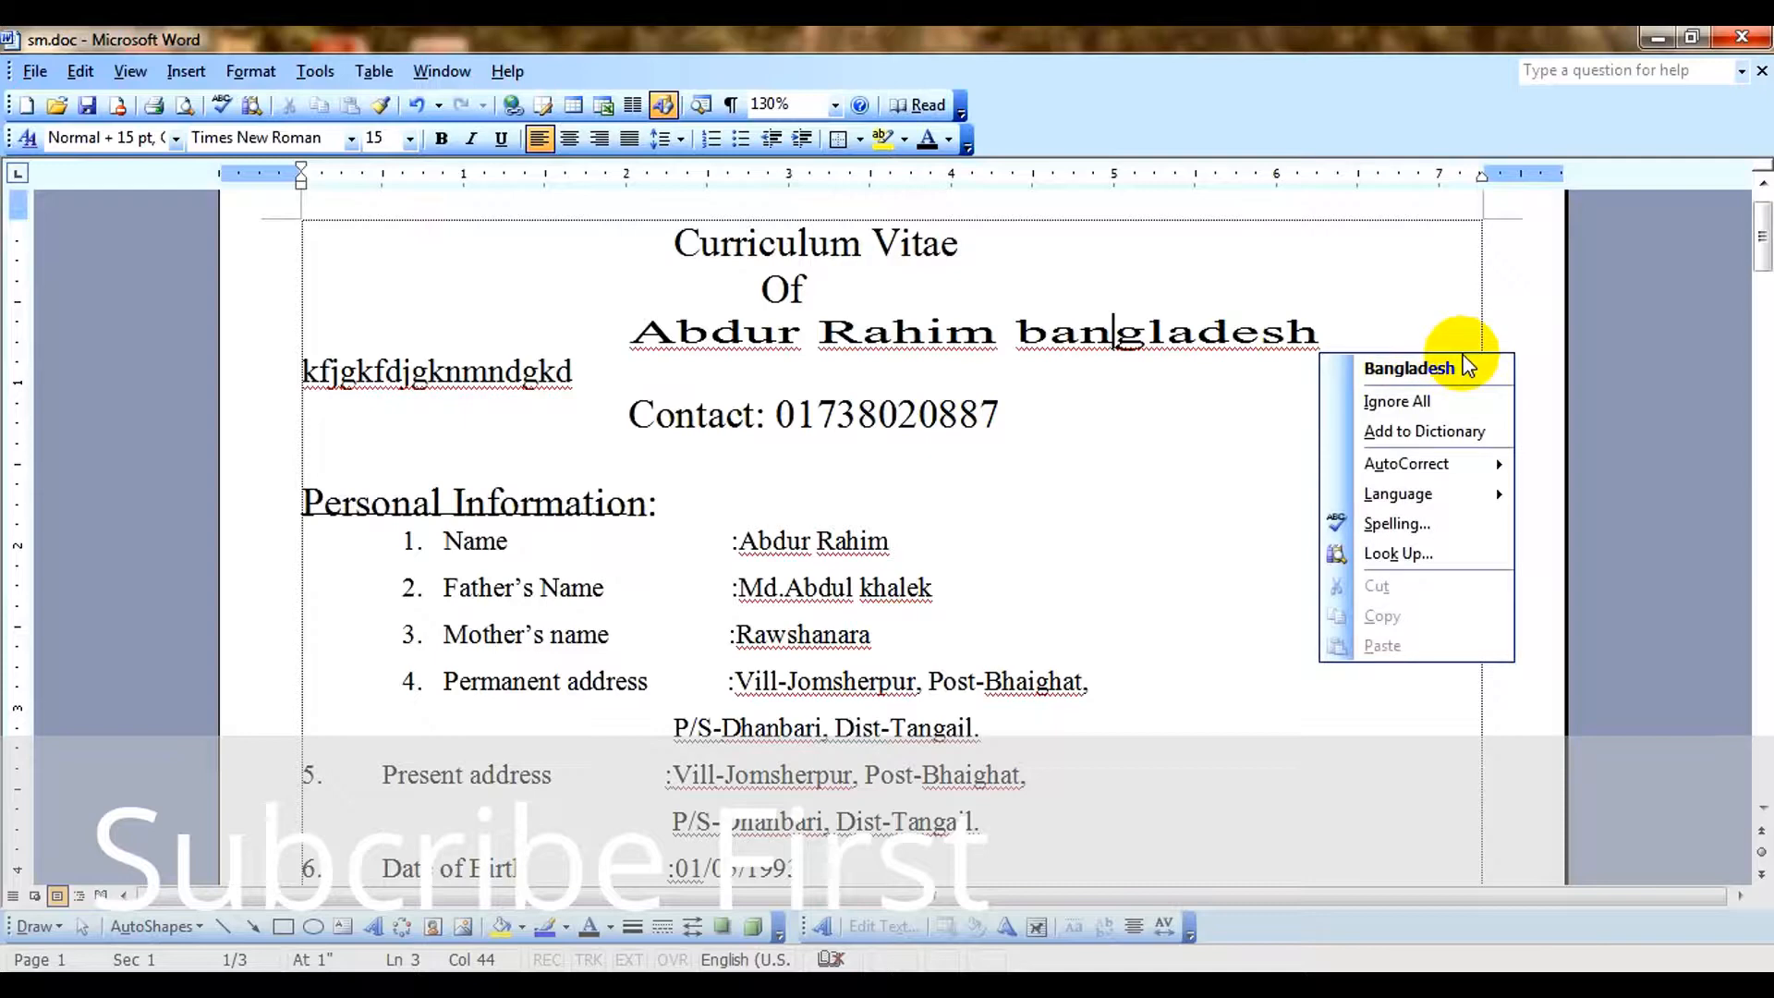
click(1428, 401)
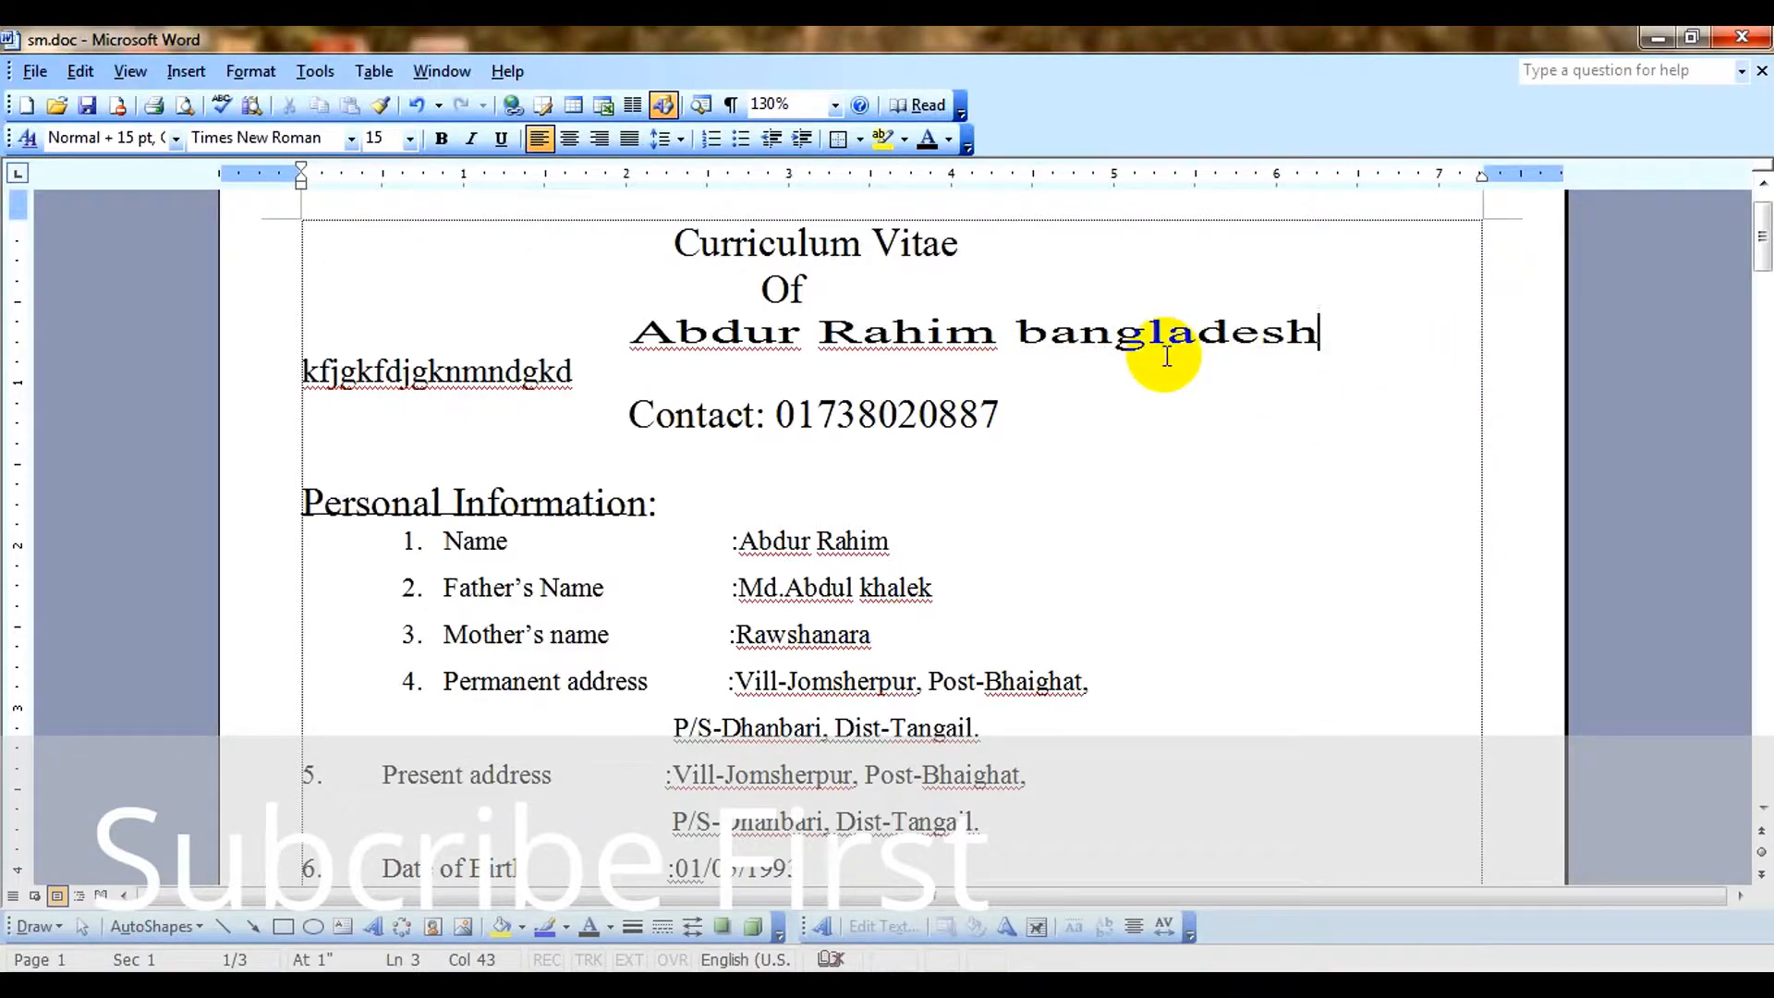
key(ctrl+z)
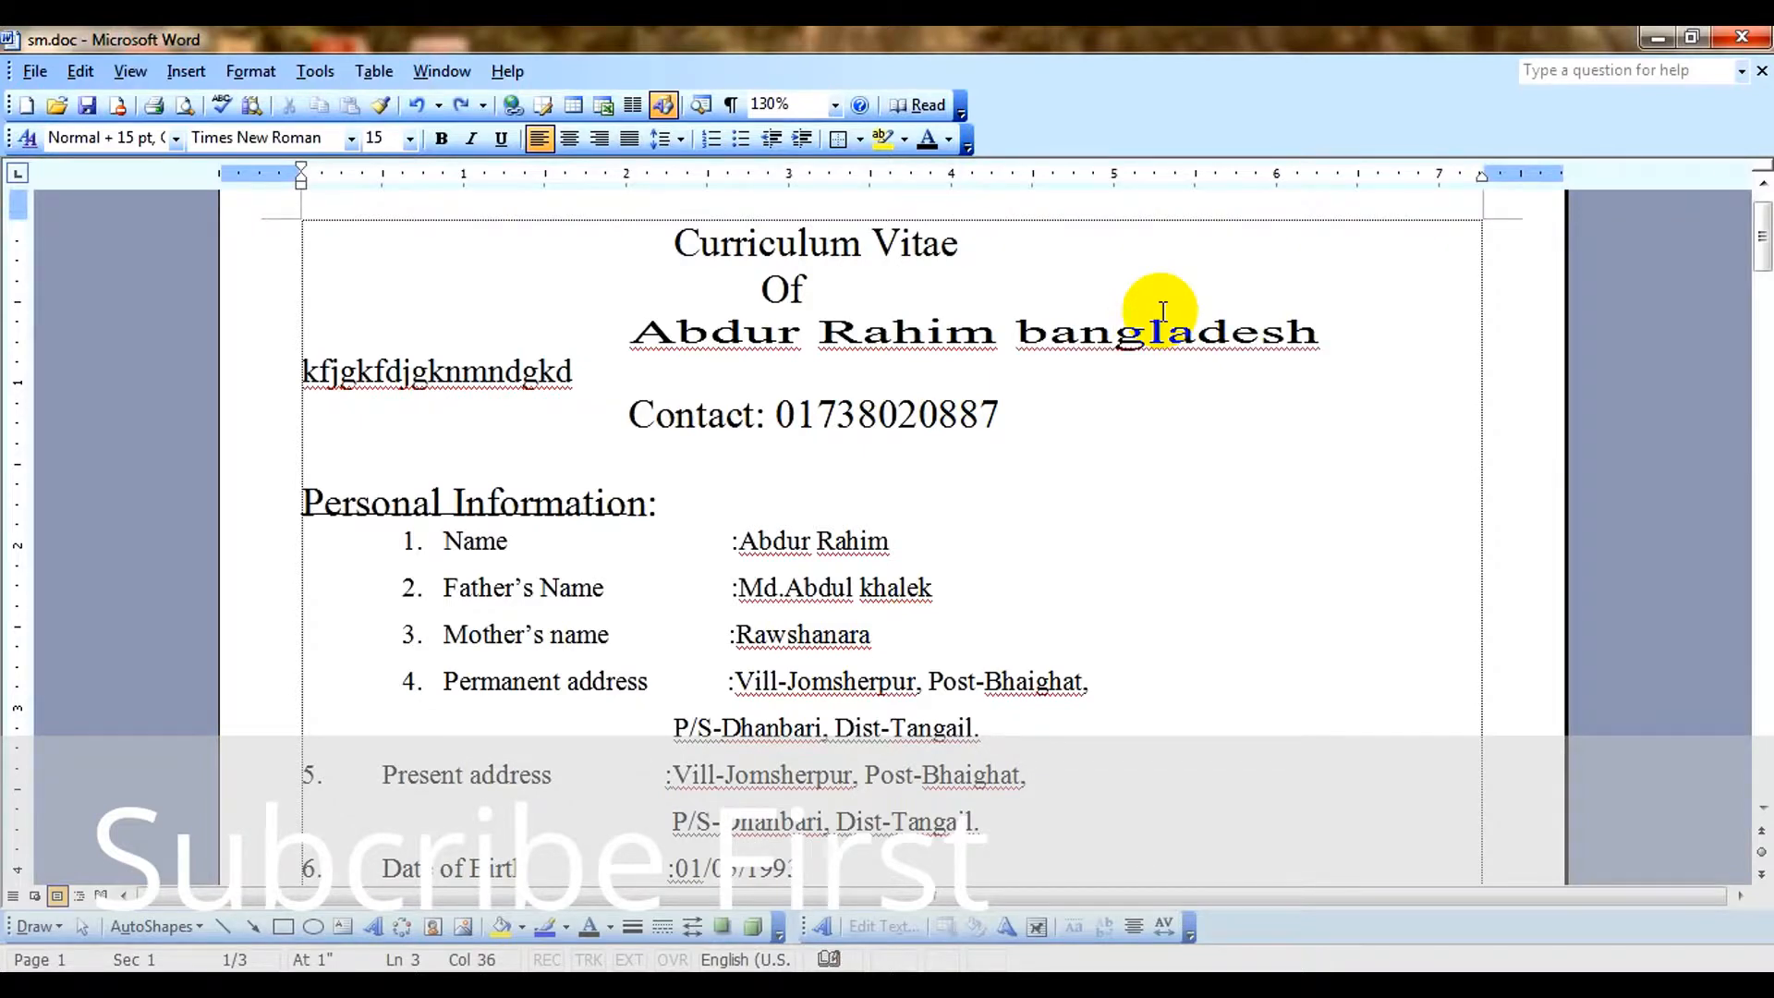
Replace the flagged word "bangladesh" in the heading with the suggested spelling "Bangladesh".
right_click(1157, 313)
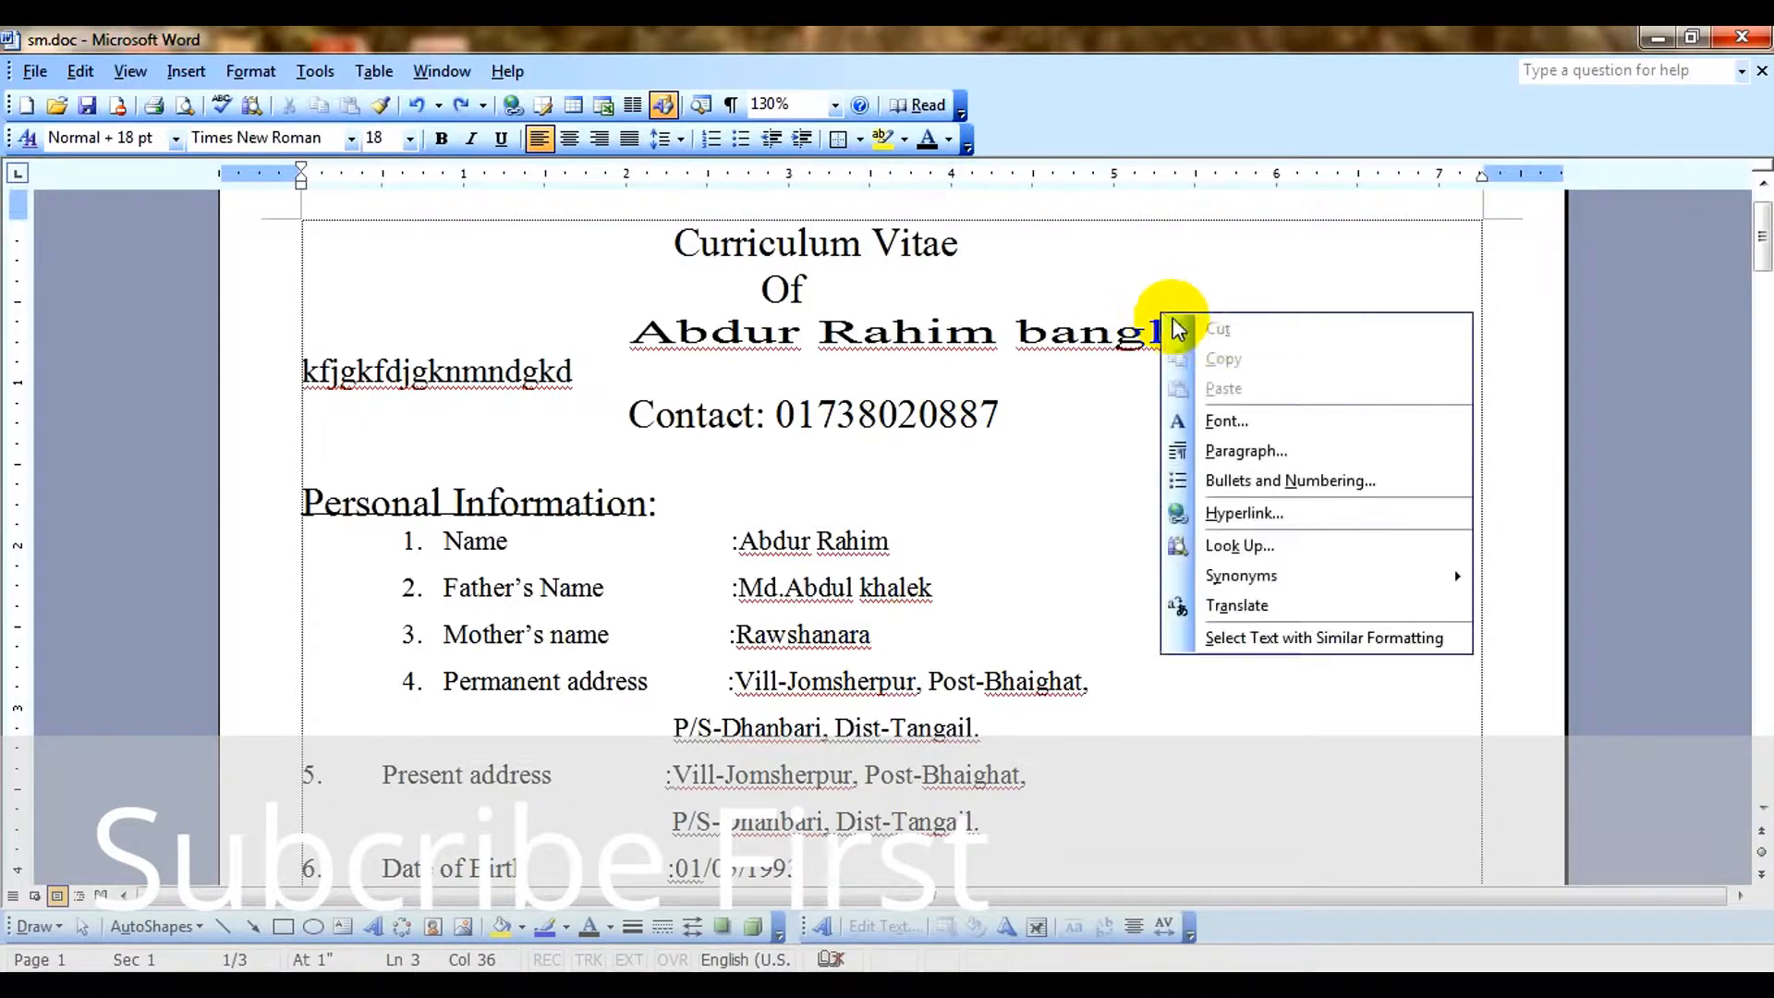
right_click(1118, 340)
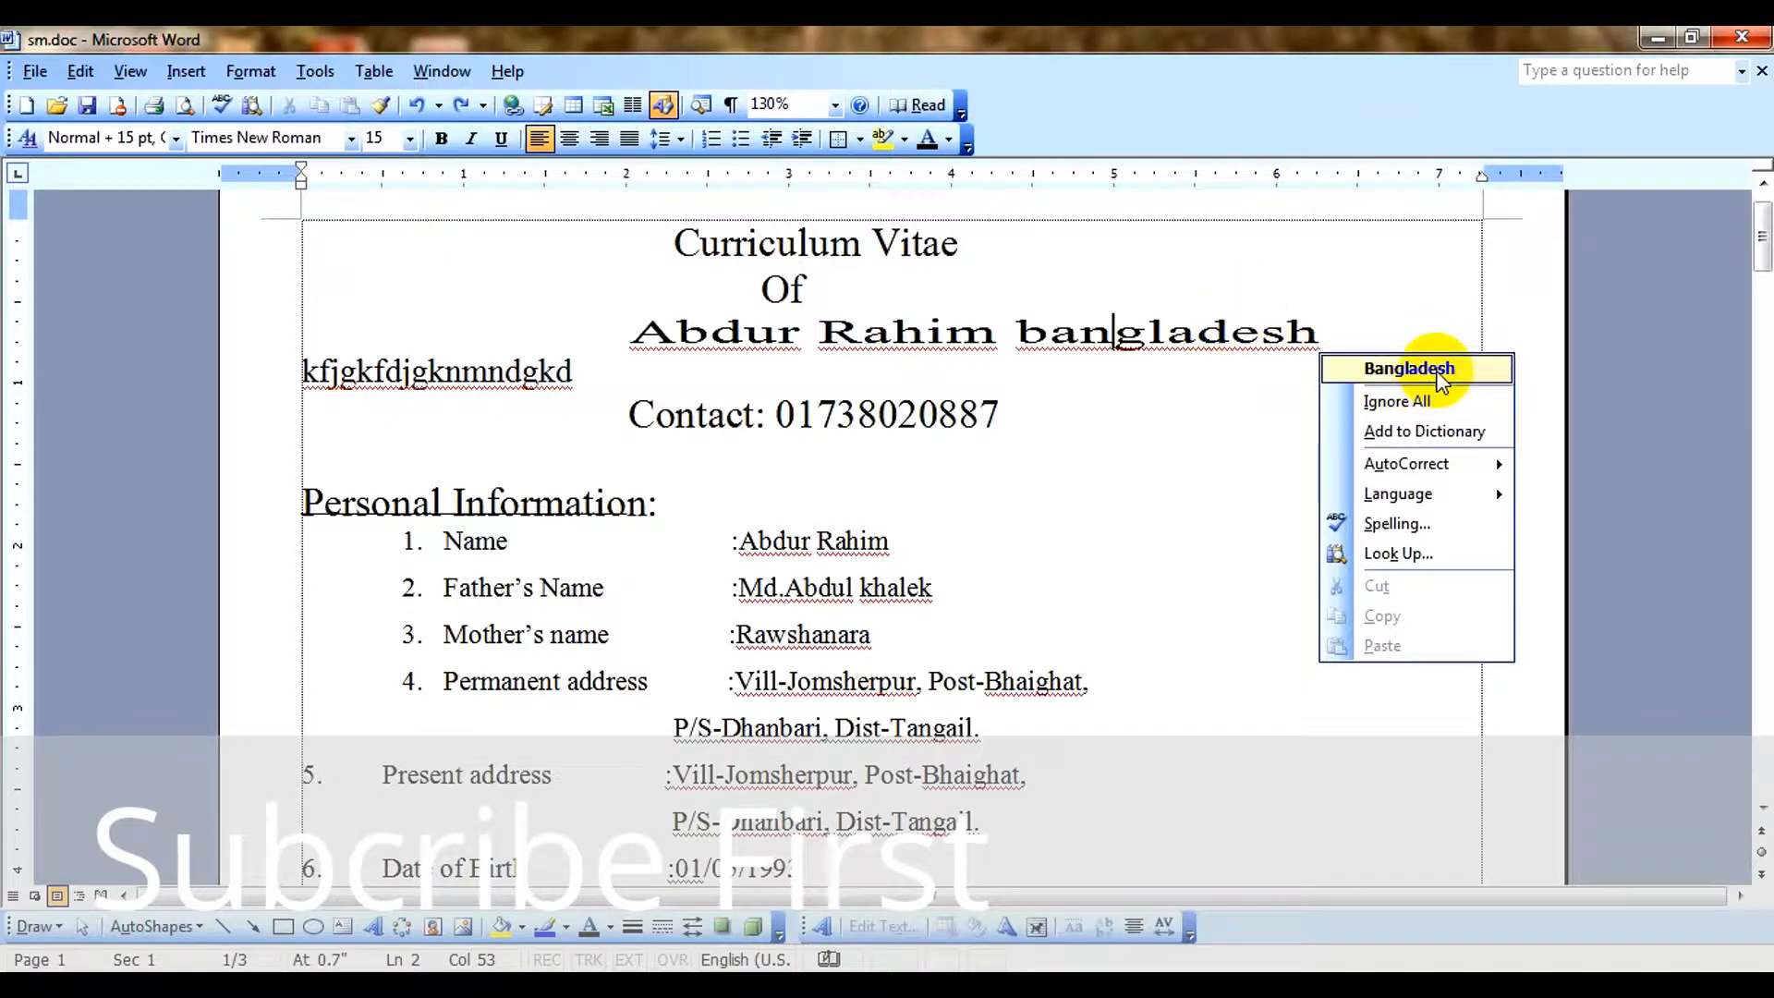
click(1441, 374)
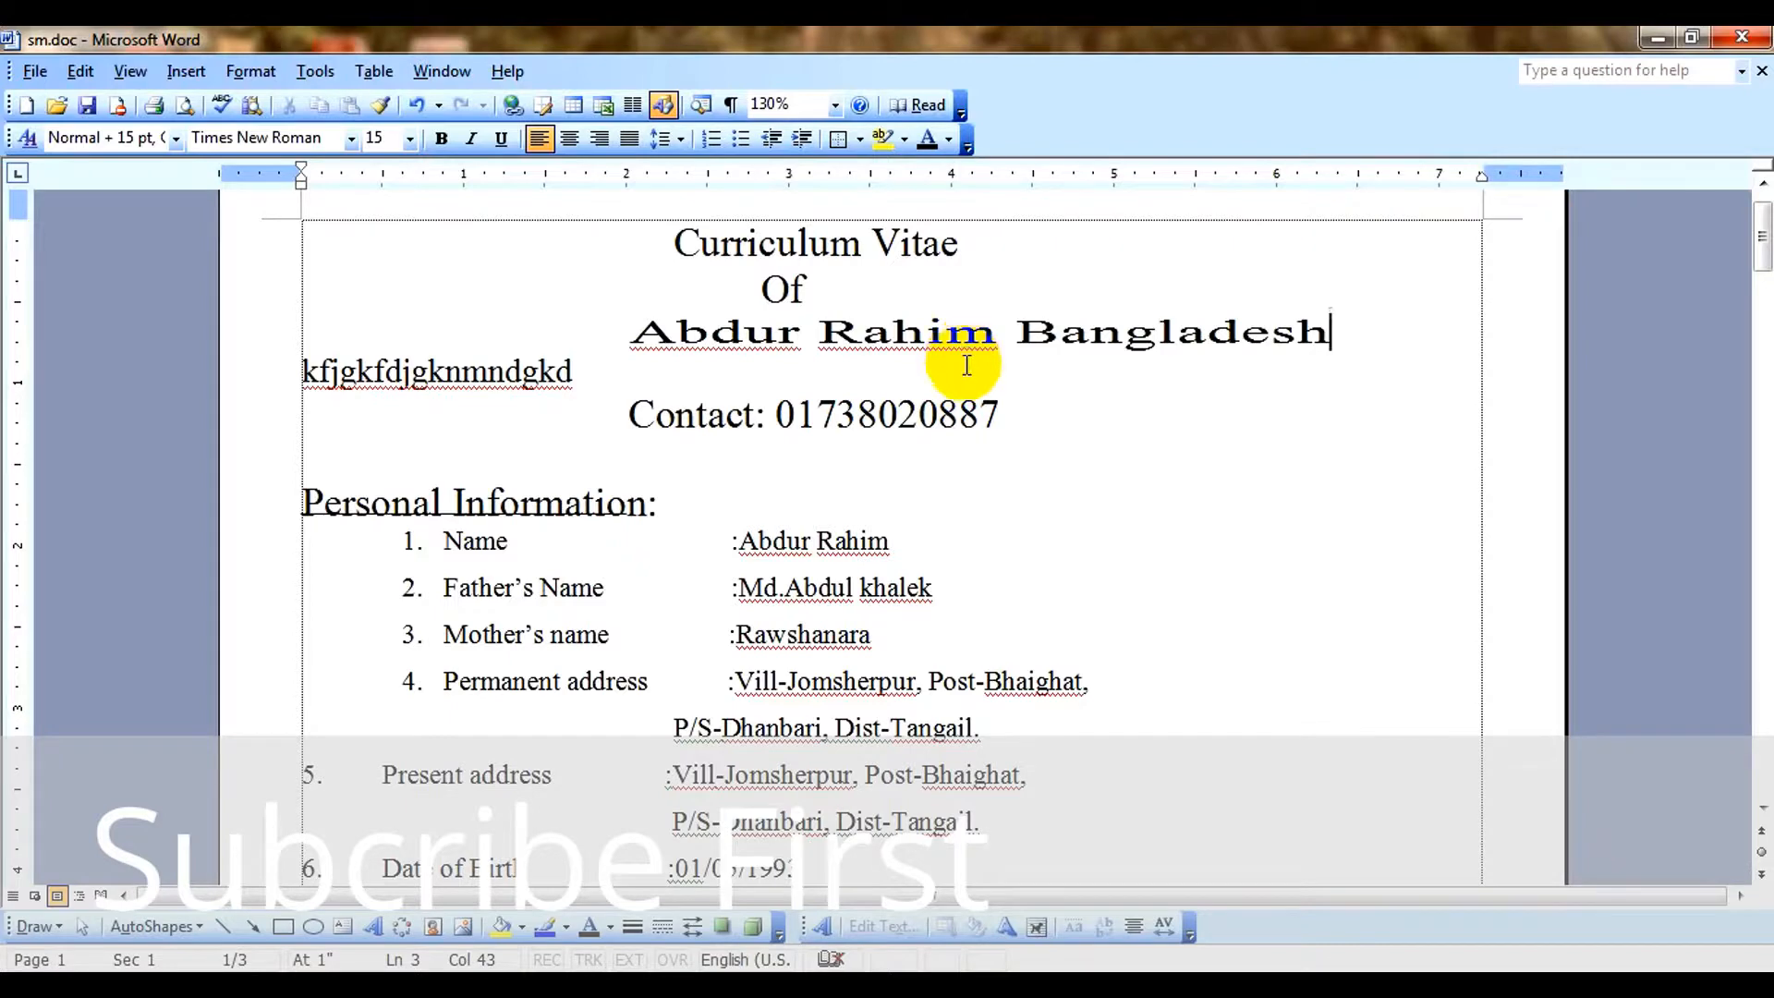
Check the CV's first page in print preview at 100% zoom and return to the document.
click(37, 72)
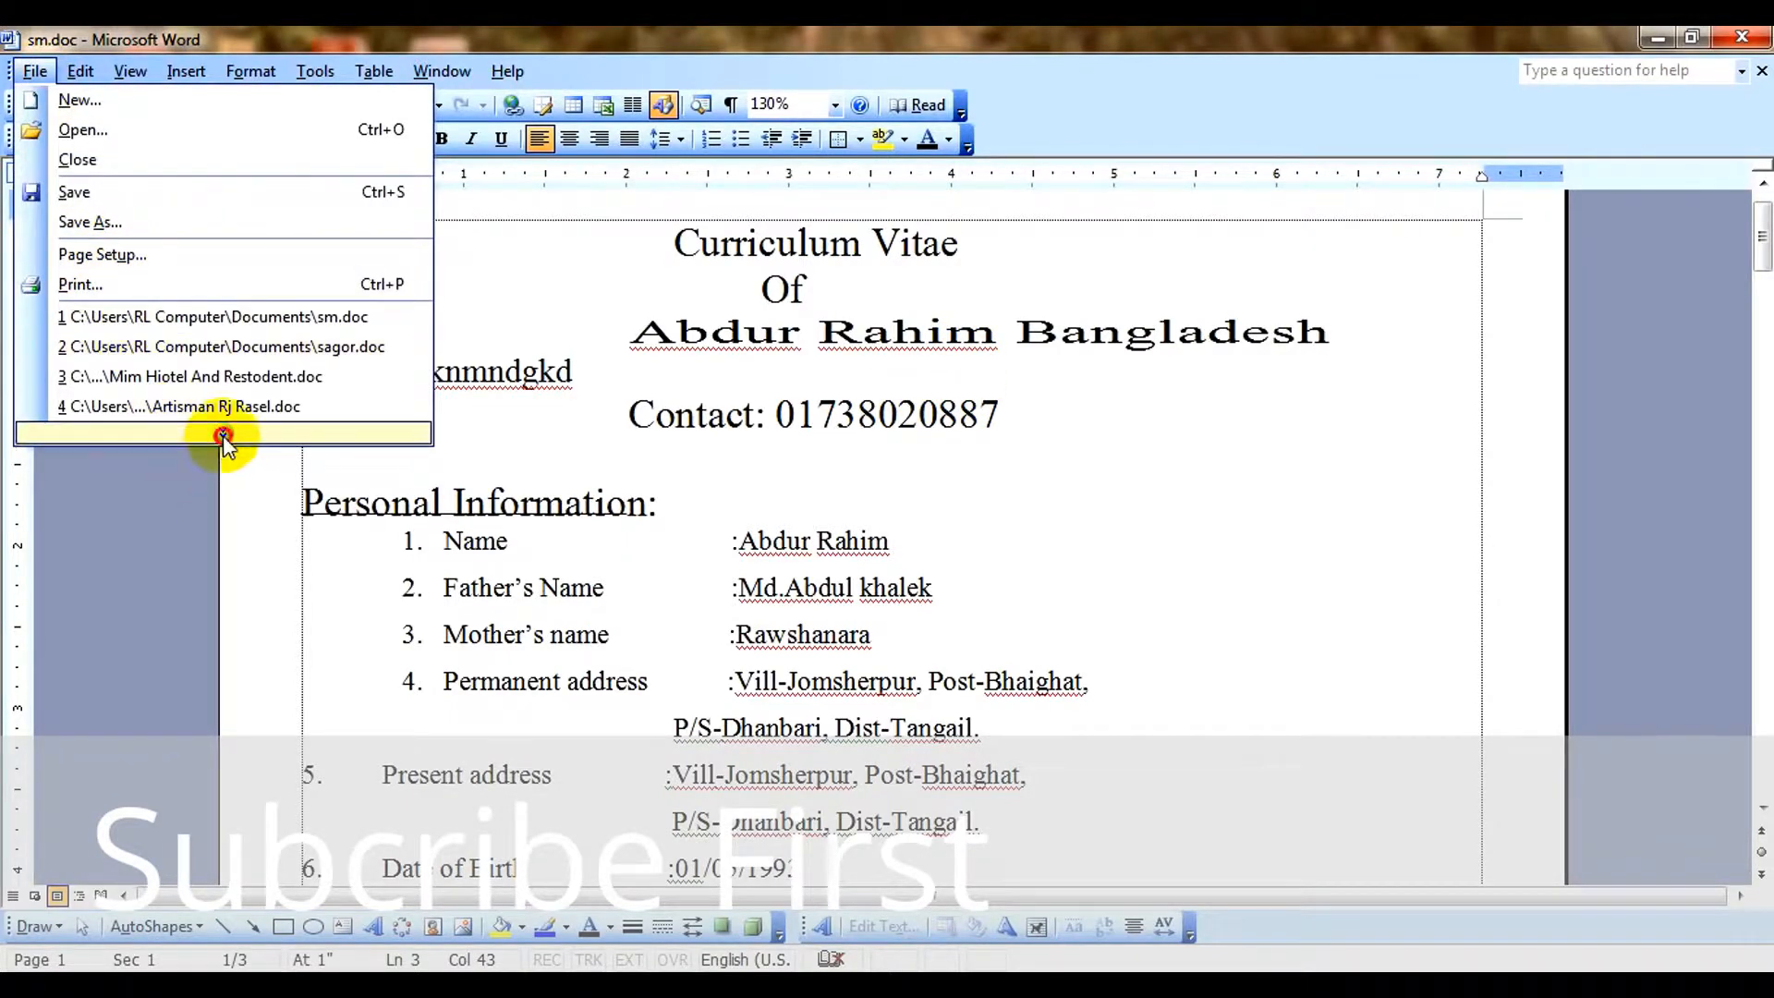
click(223, 435)
click(101, 436)
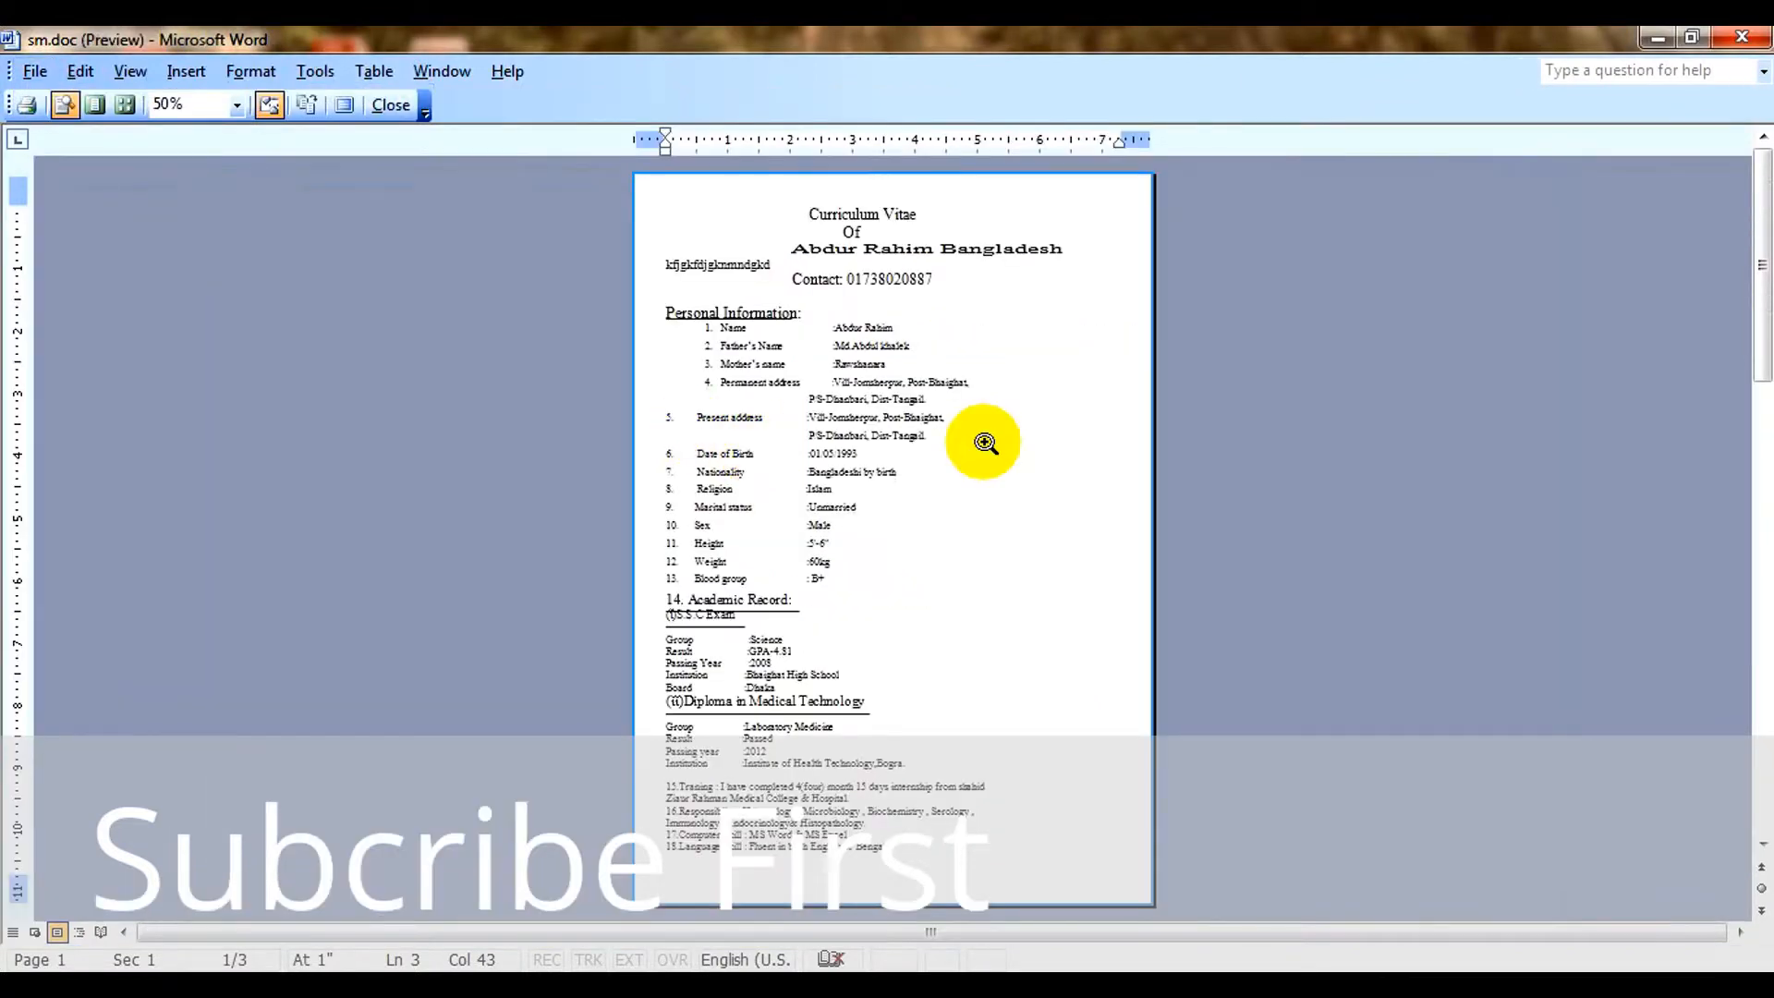
click(985, 443)
scroll(972, 624, up, 3)
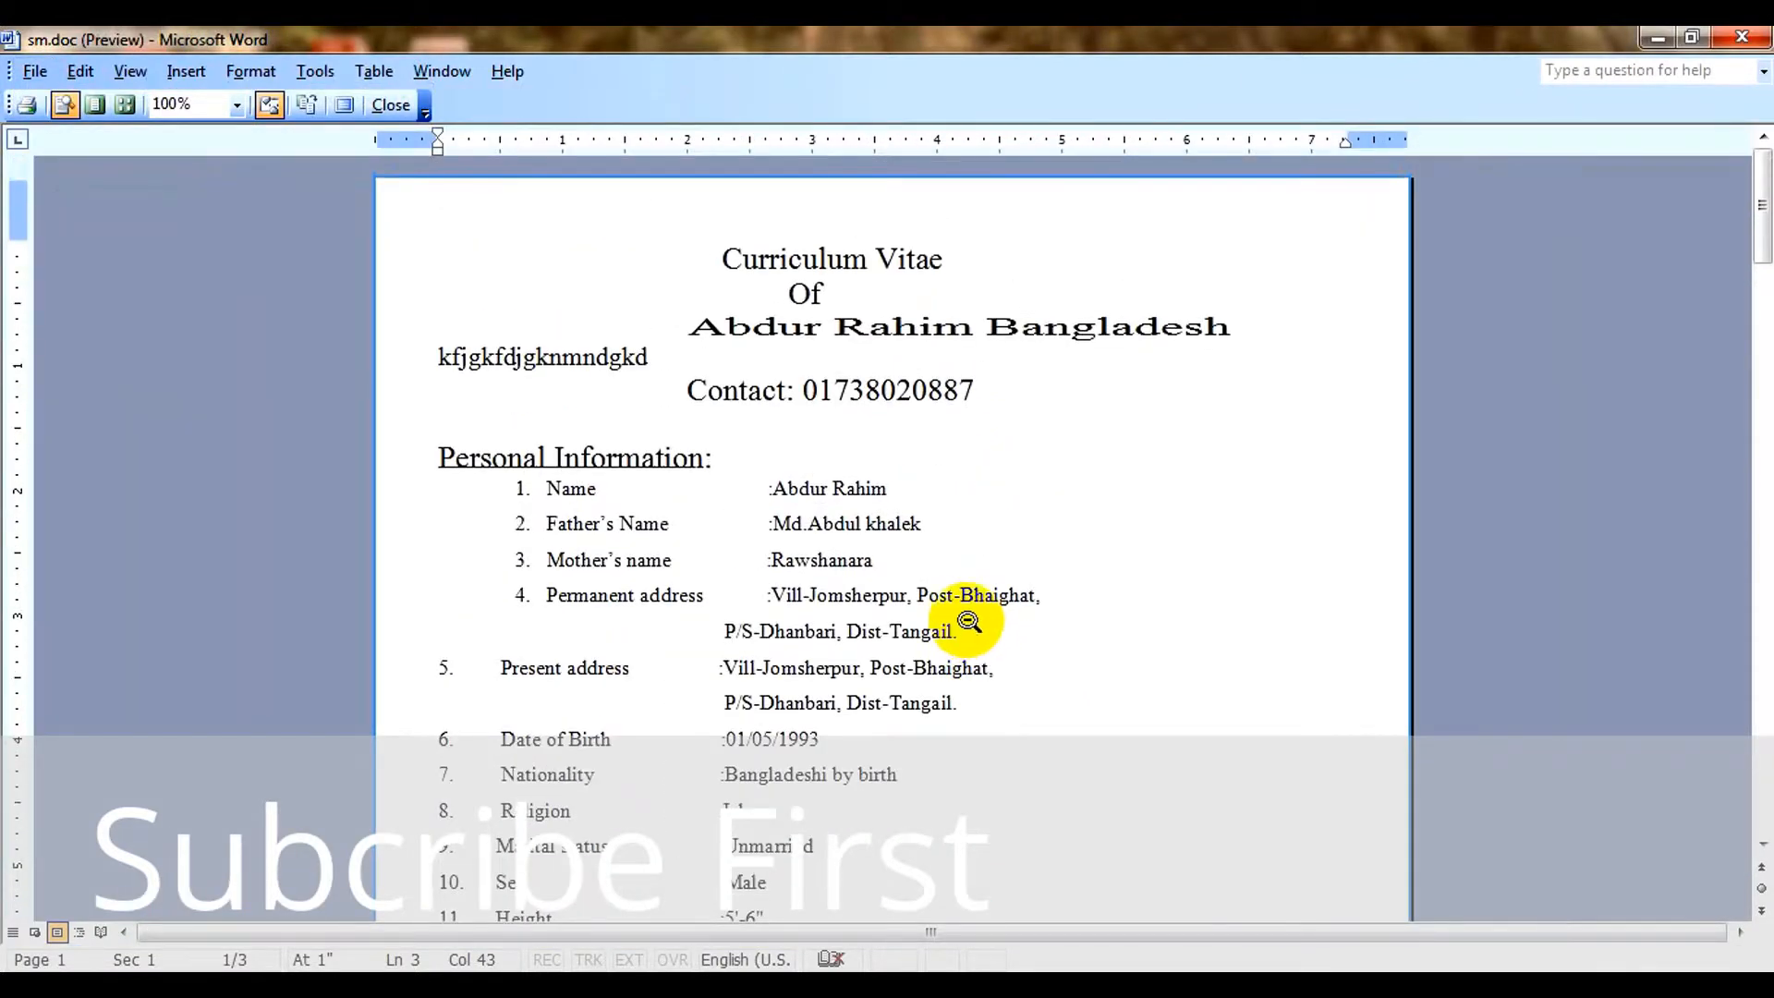
click(392, 104)
click(251, 72)
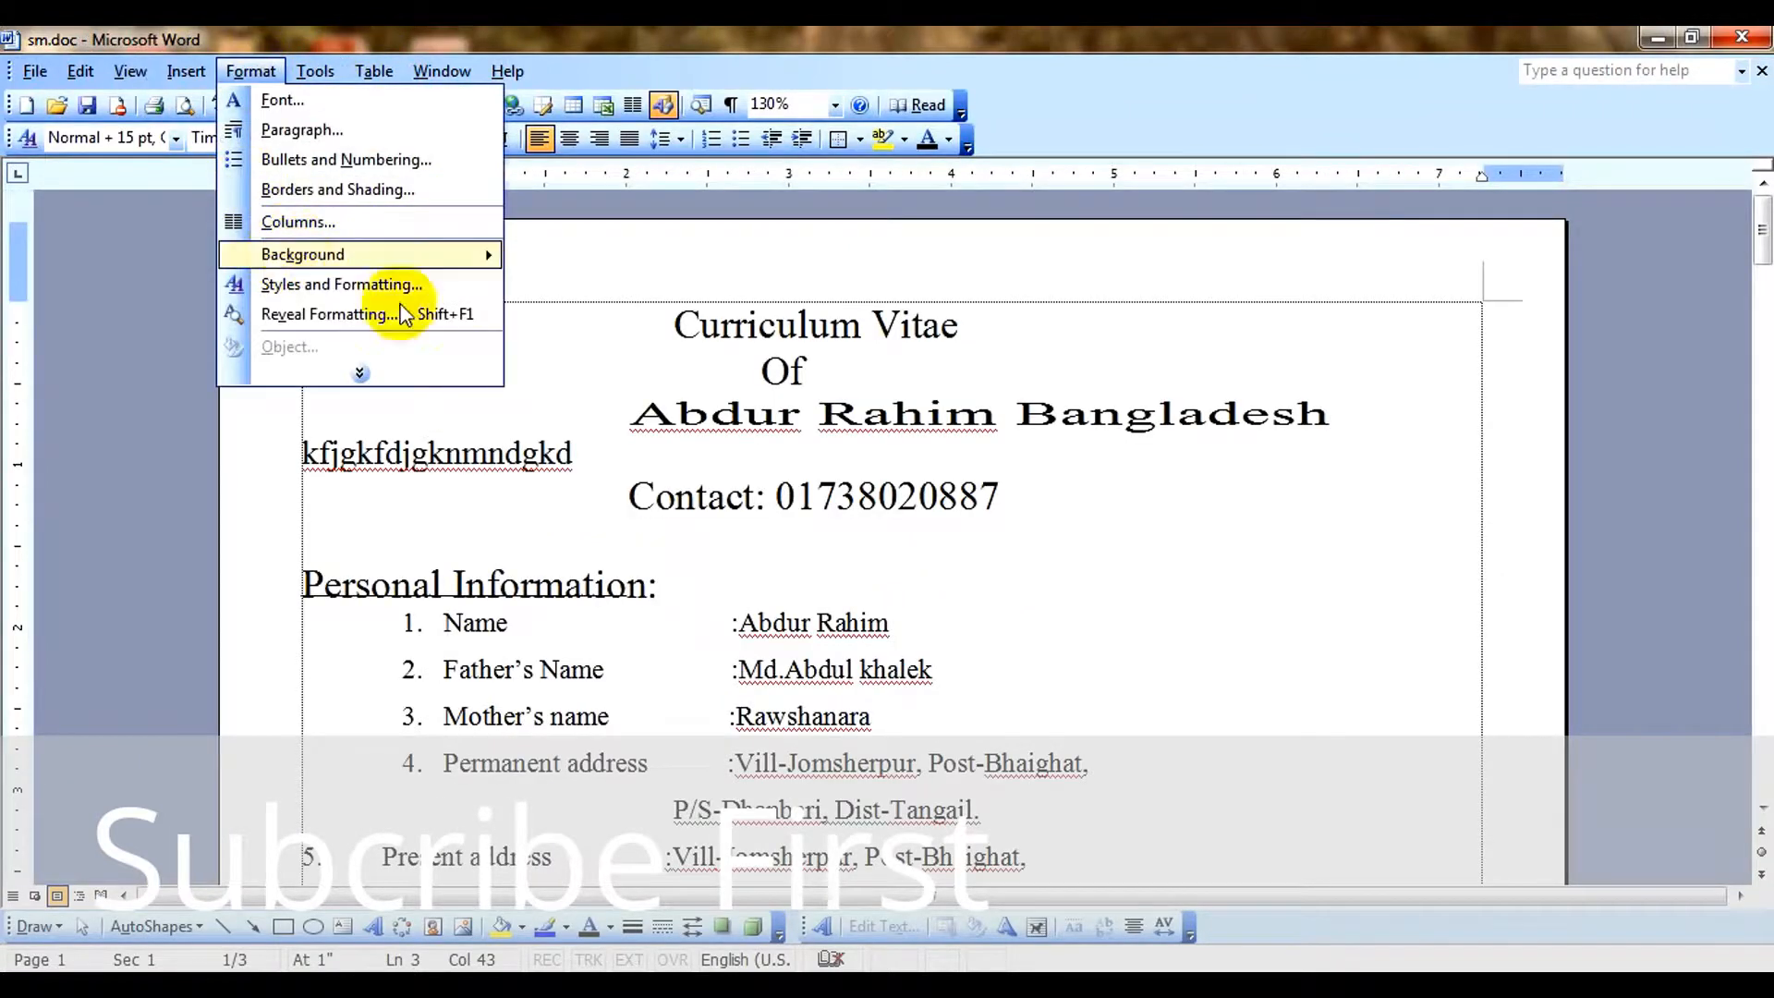
click(580, 551)
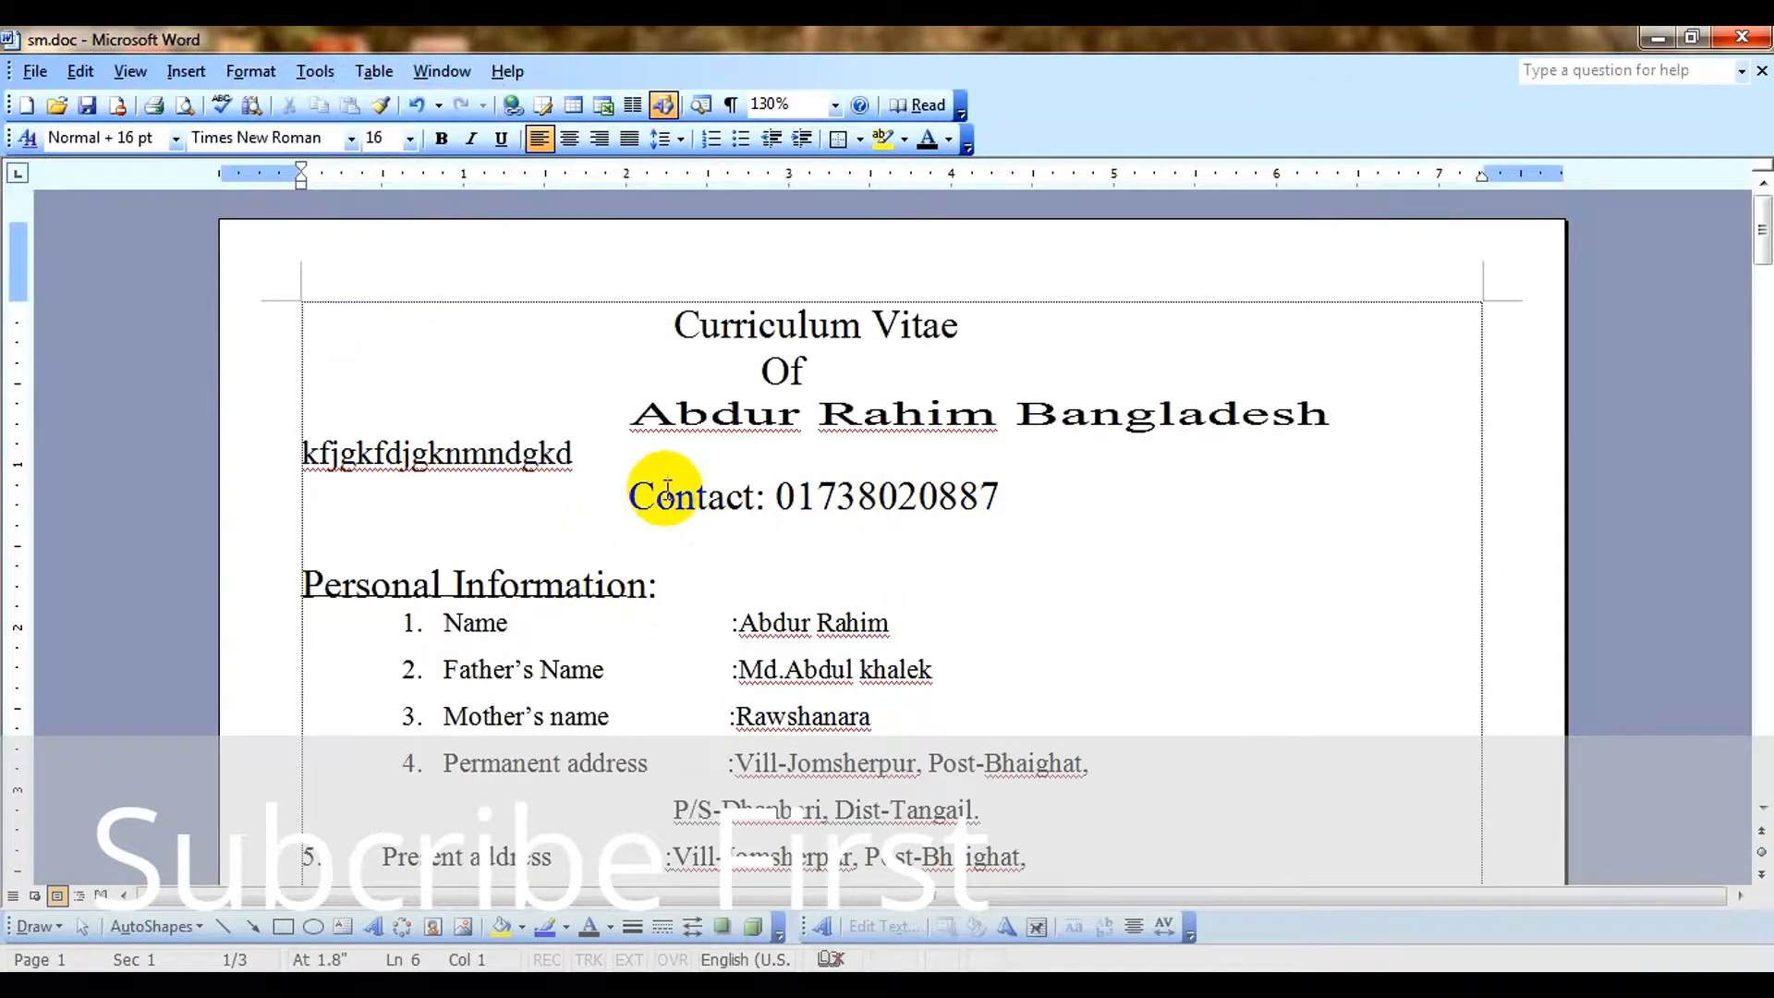
click(626, 497)
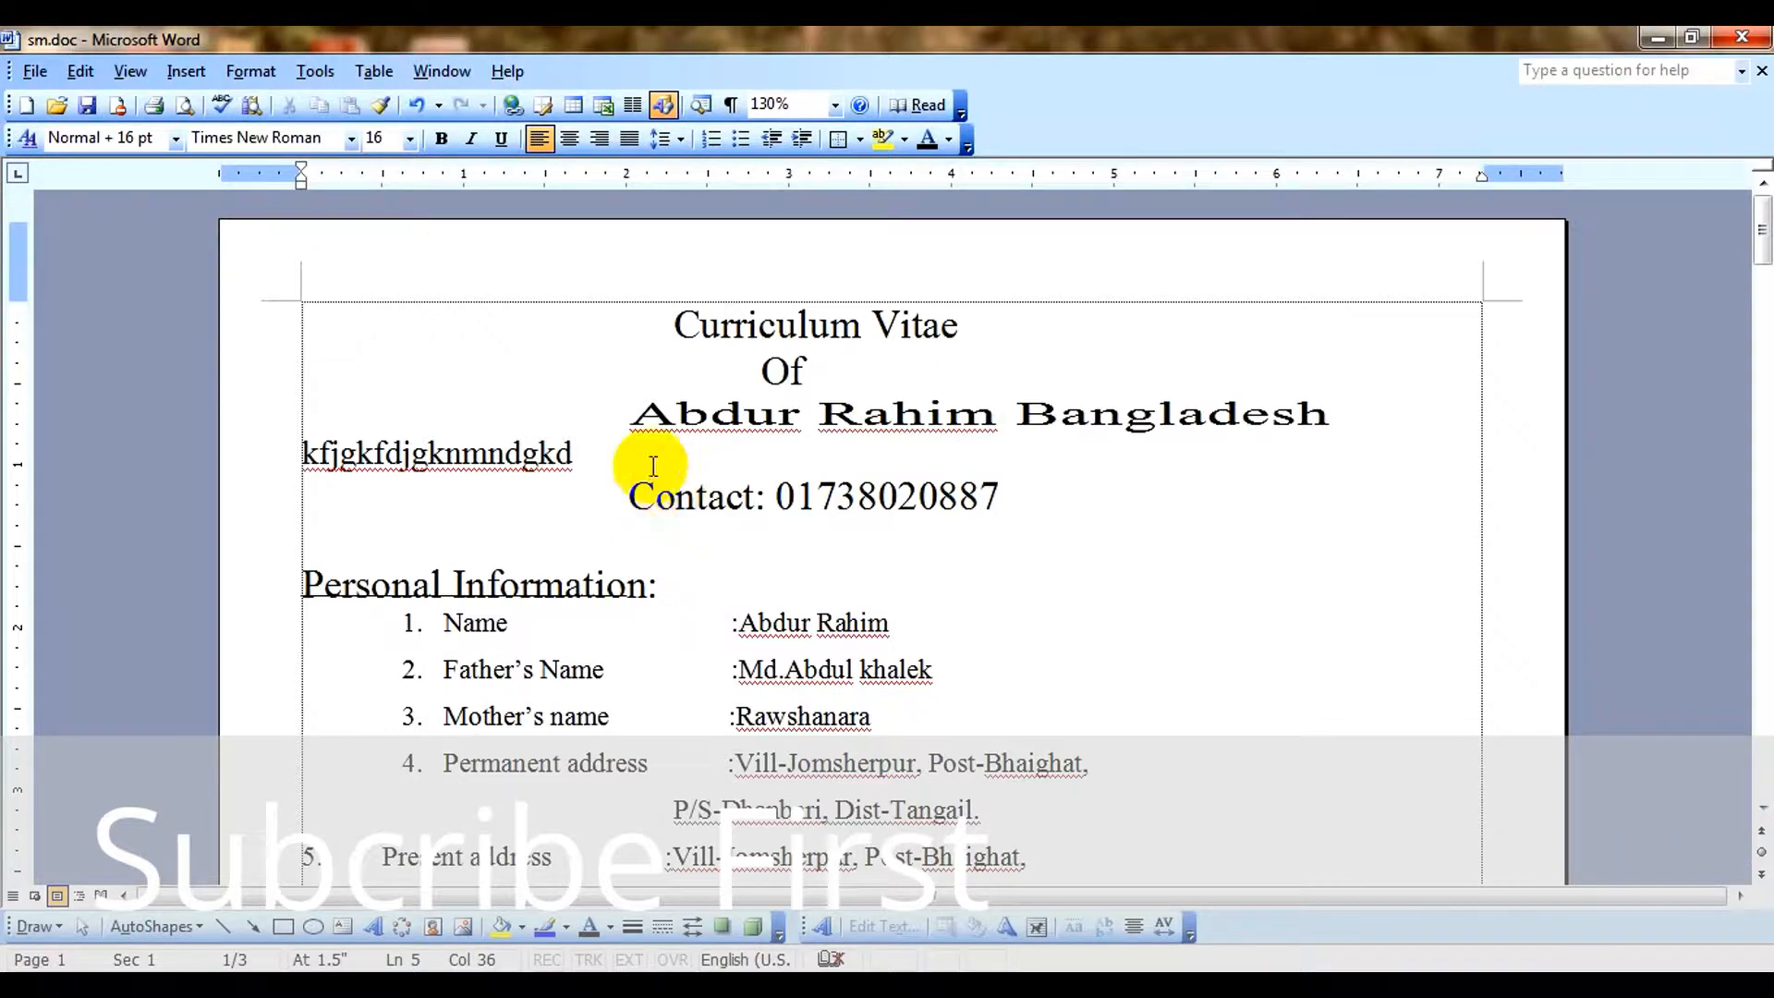
click(252, 71)
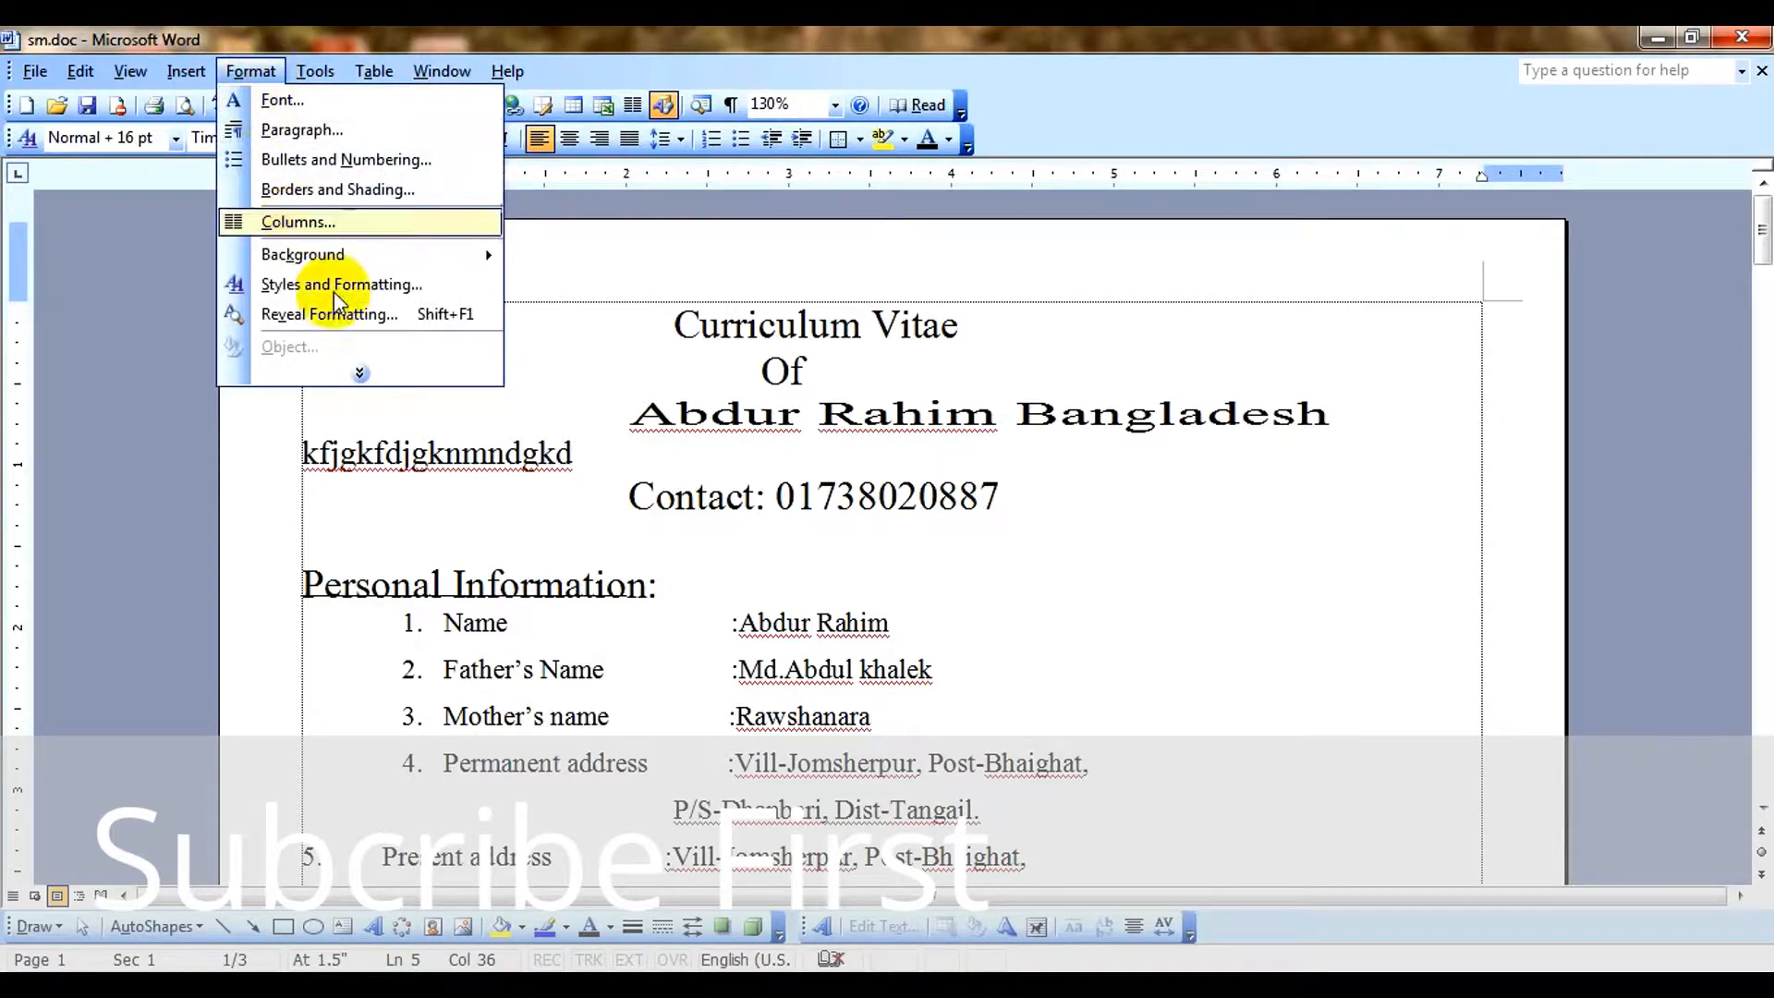
click(360, 373)
click(662, 467)
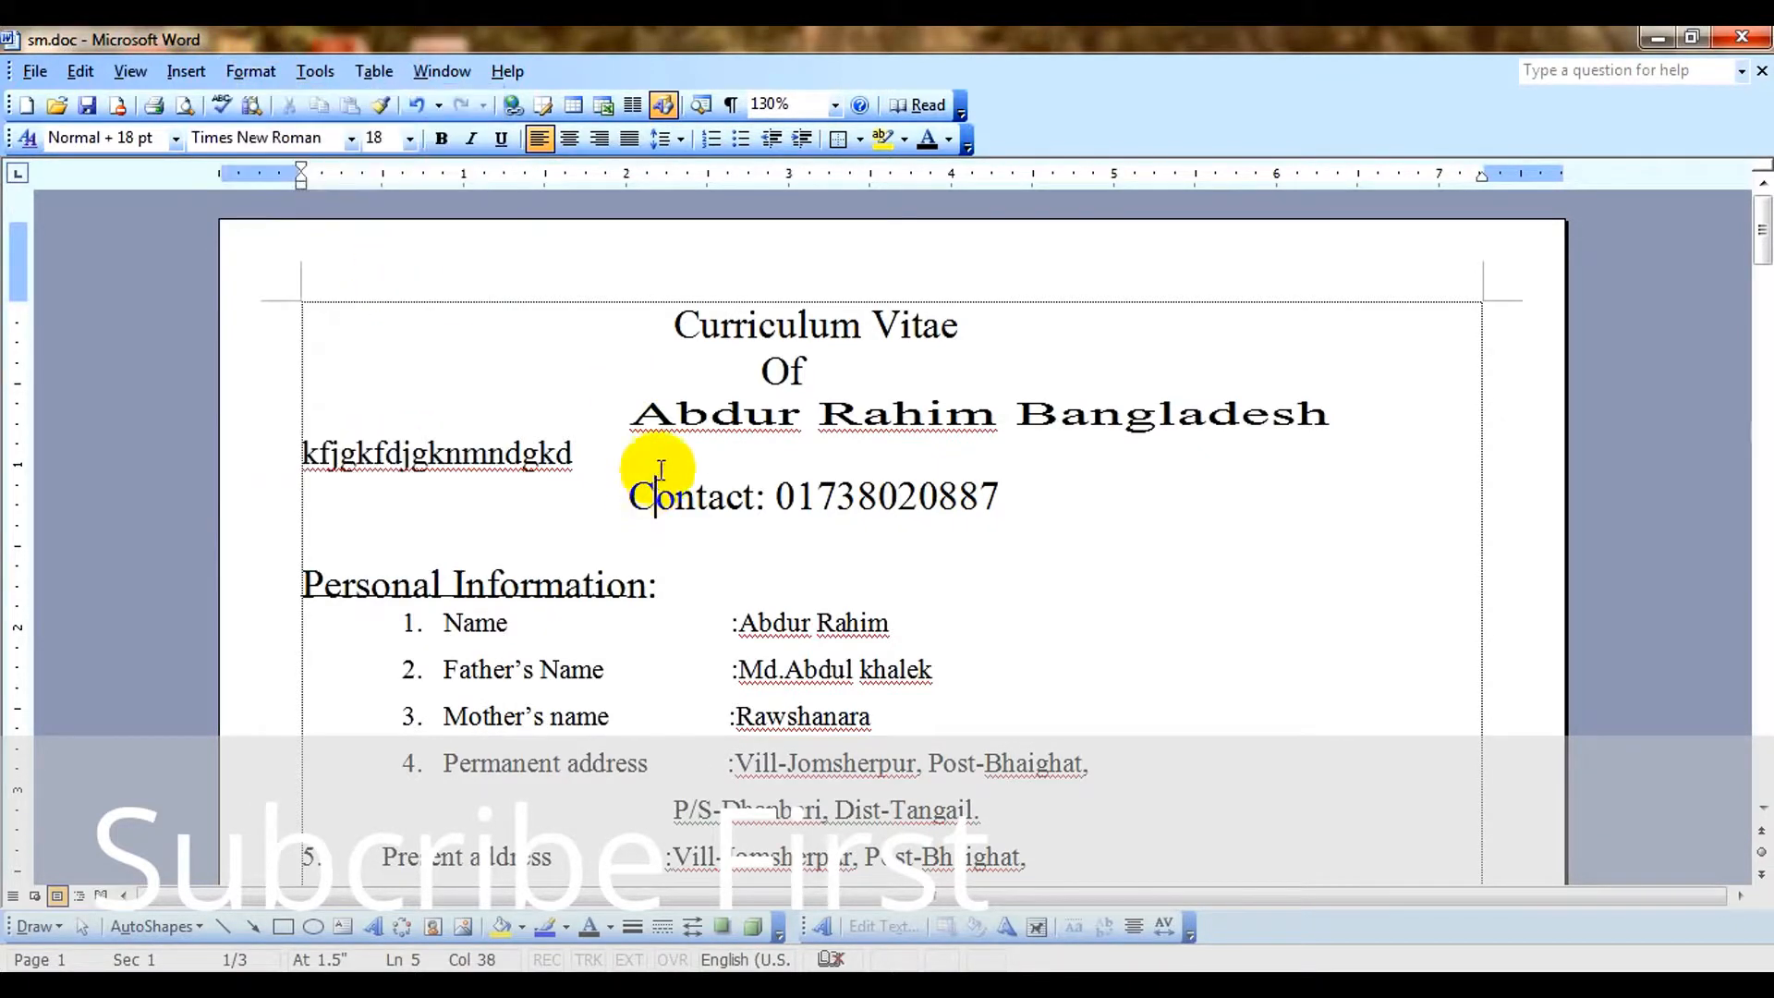
Move the word "Bangladesh" onto its own line directly below the applicant's name.
drag(1040, 409, 1022, 411)
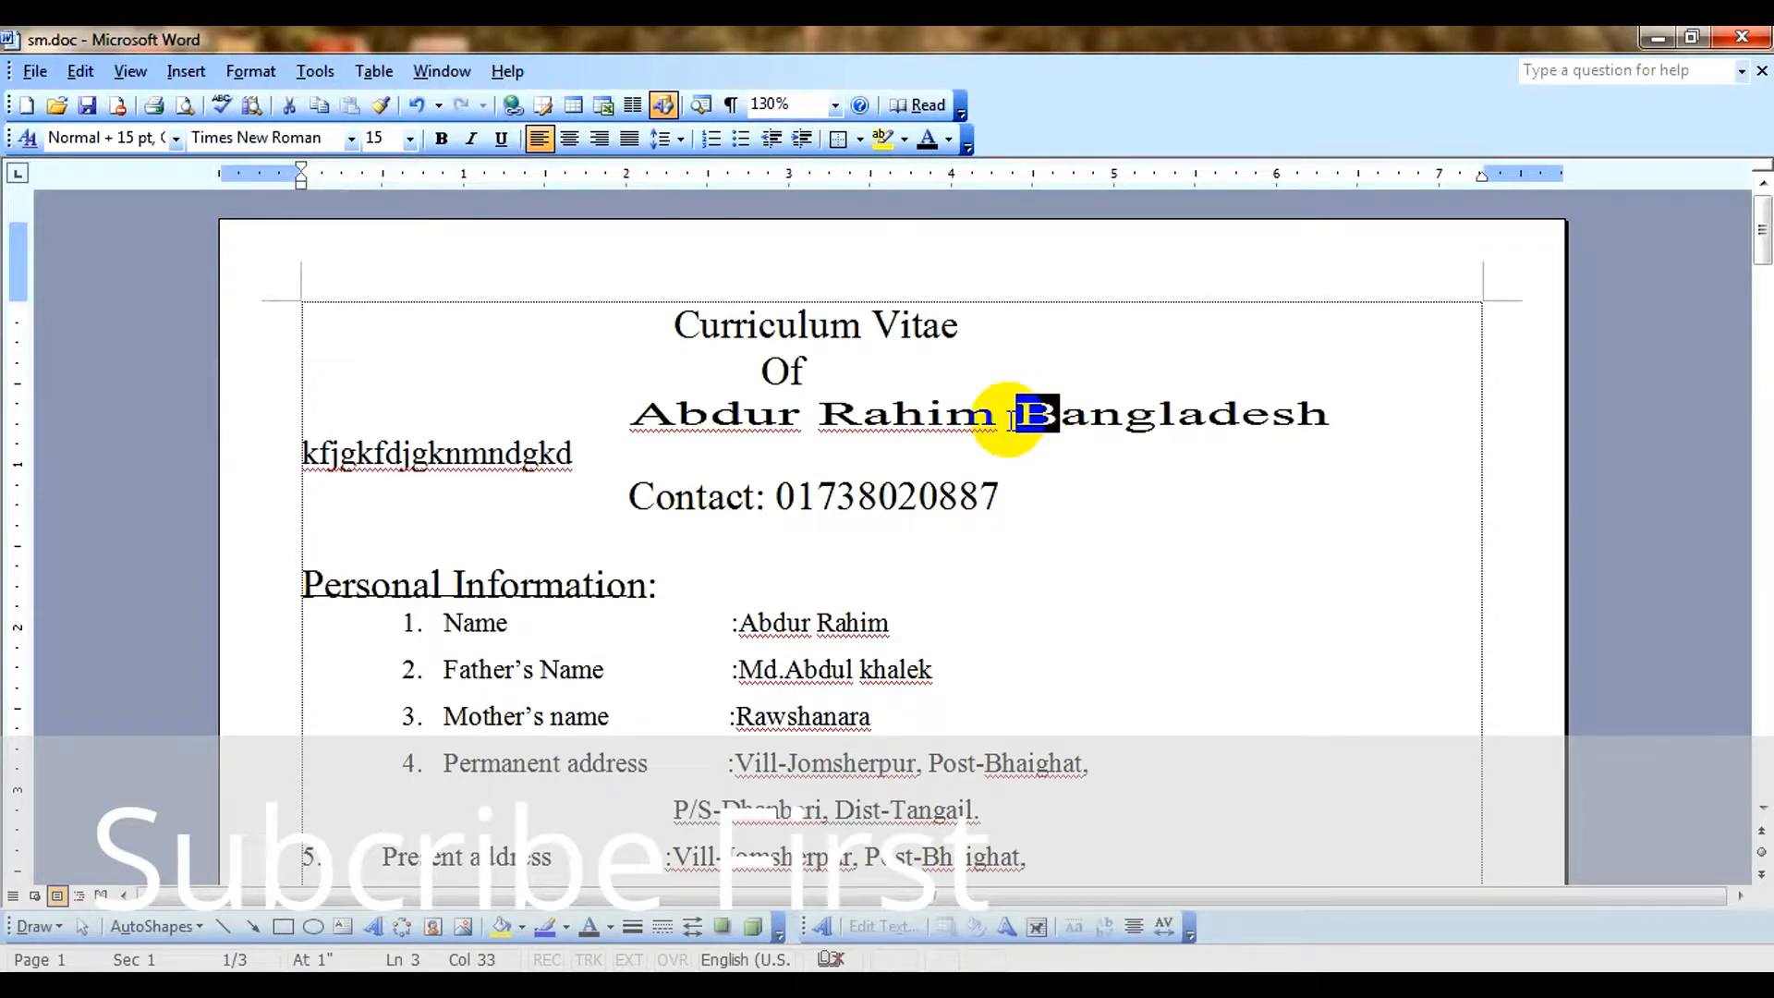
click(1014, 419)
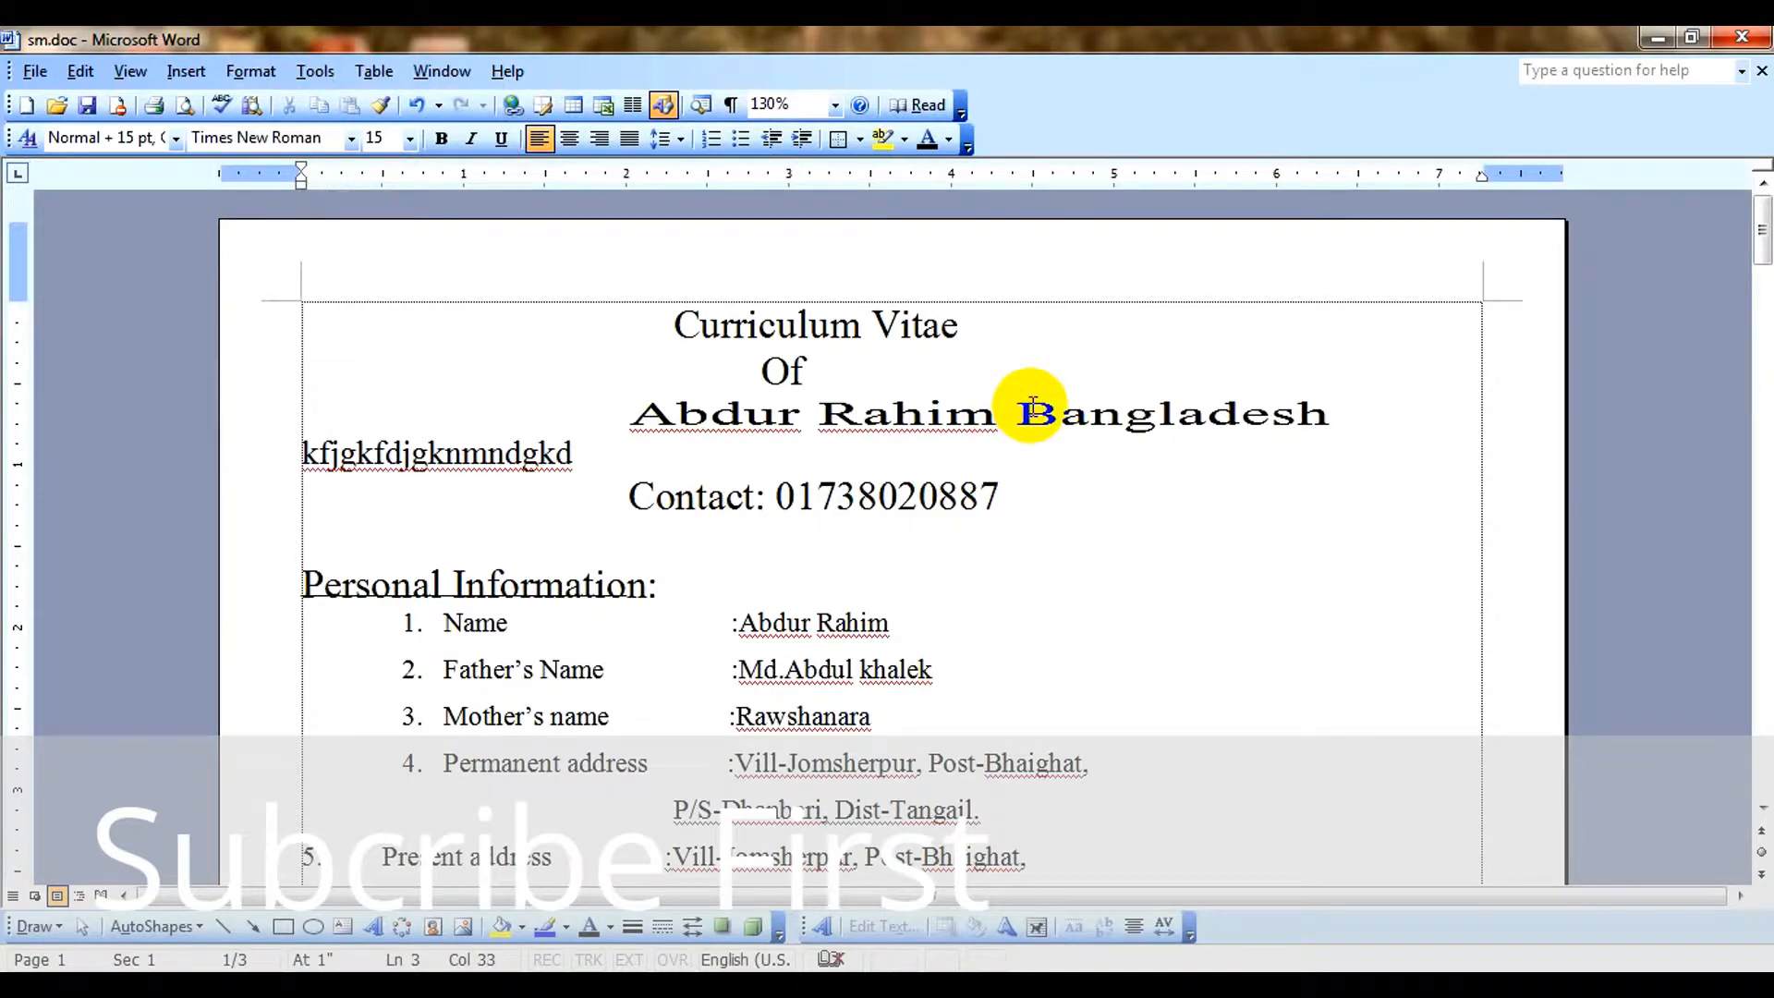
key(Return)
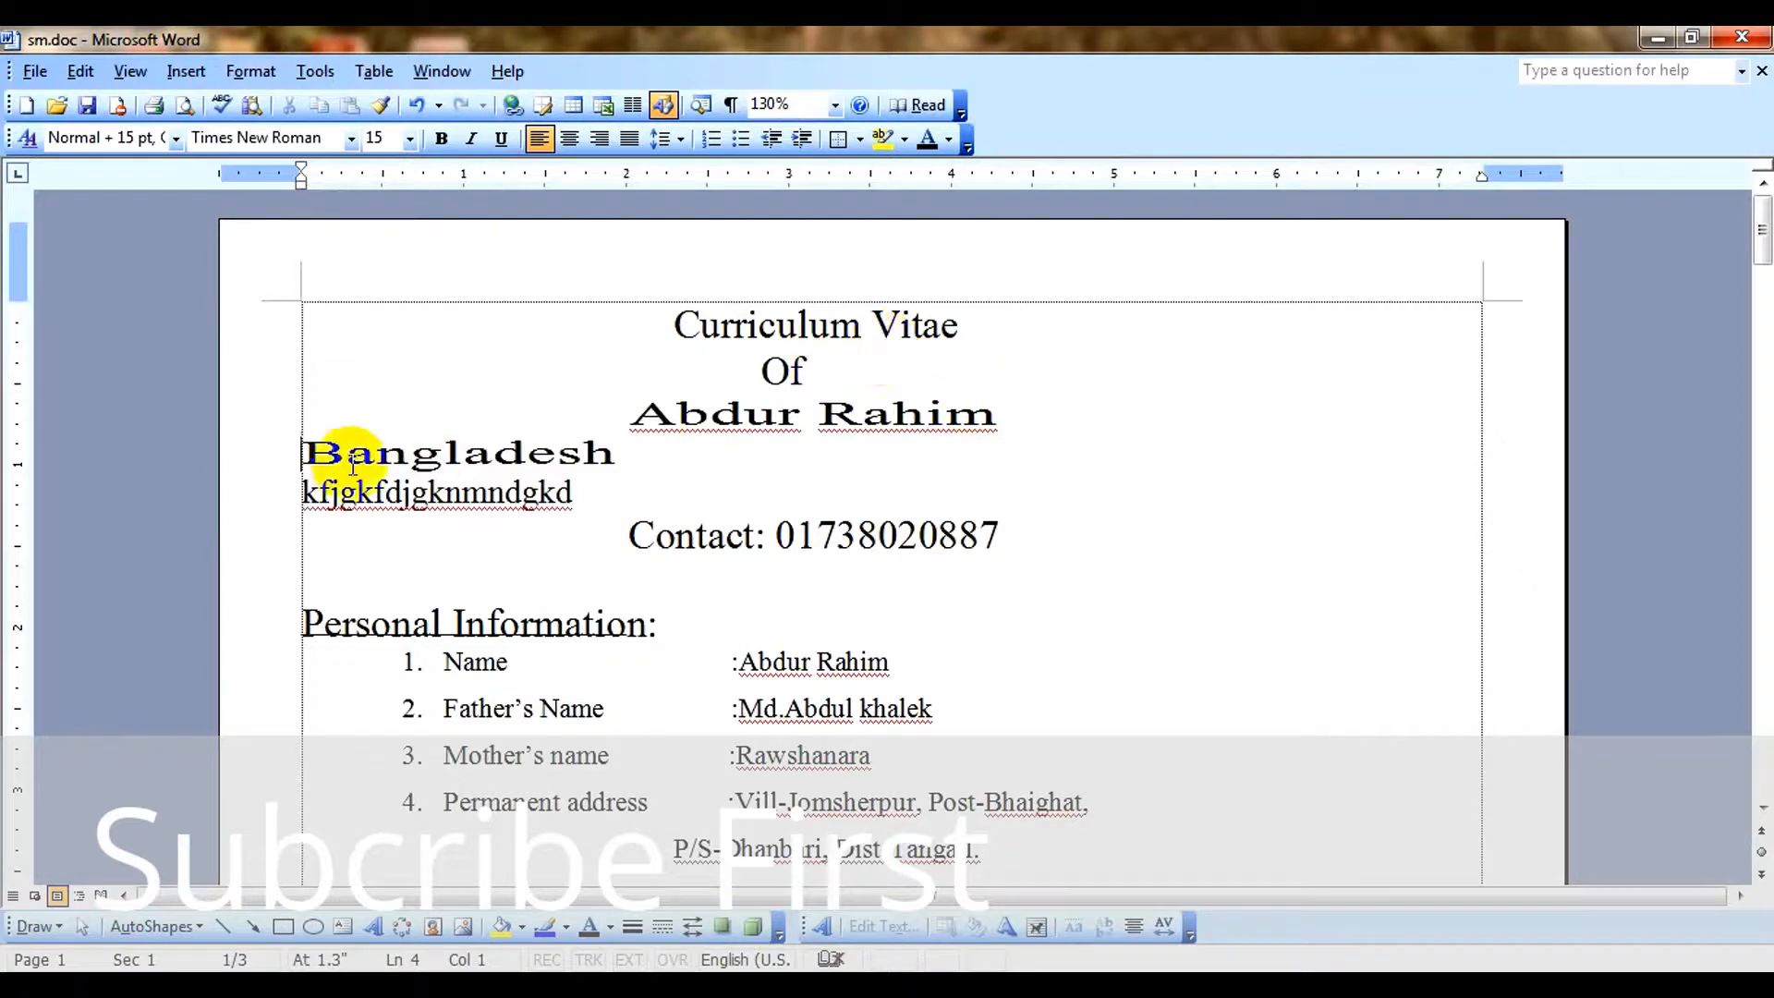
Format the letter "B" of "Bangladesh" below the applicant's name as a dropped cap spanning 3 lines in Times New Roman.
drag(294, 446, 334, 444)
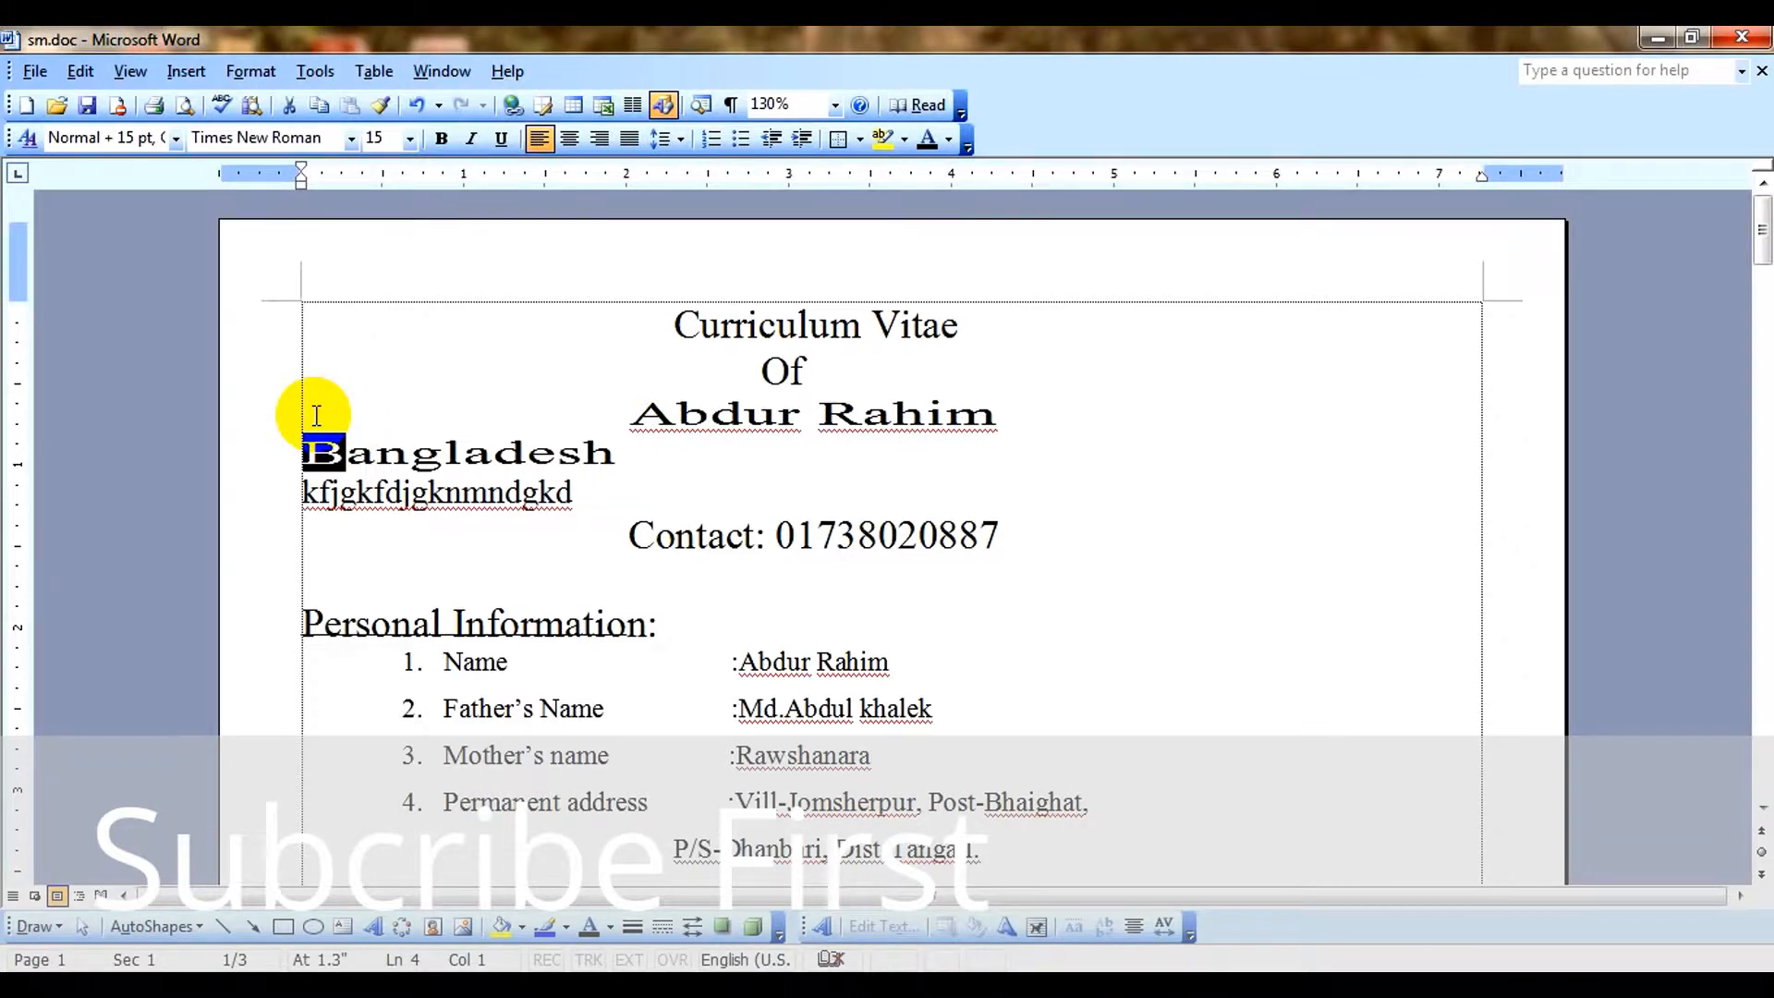
click(248, 71)
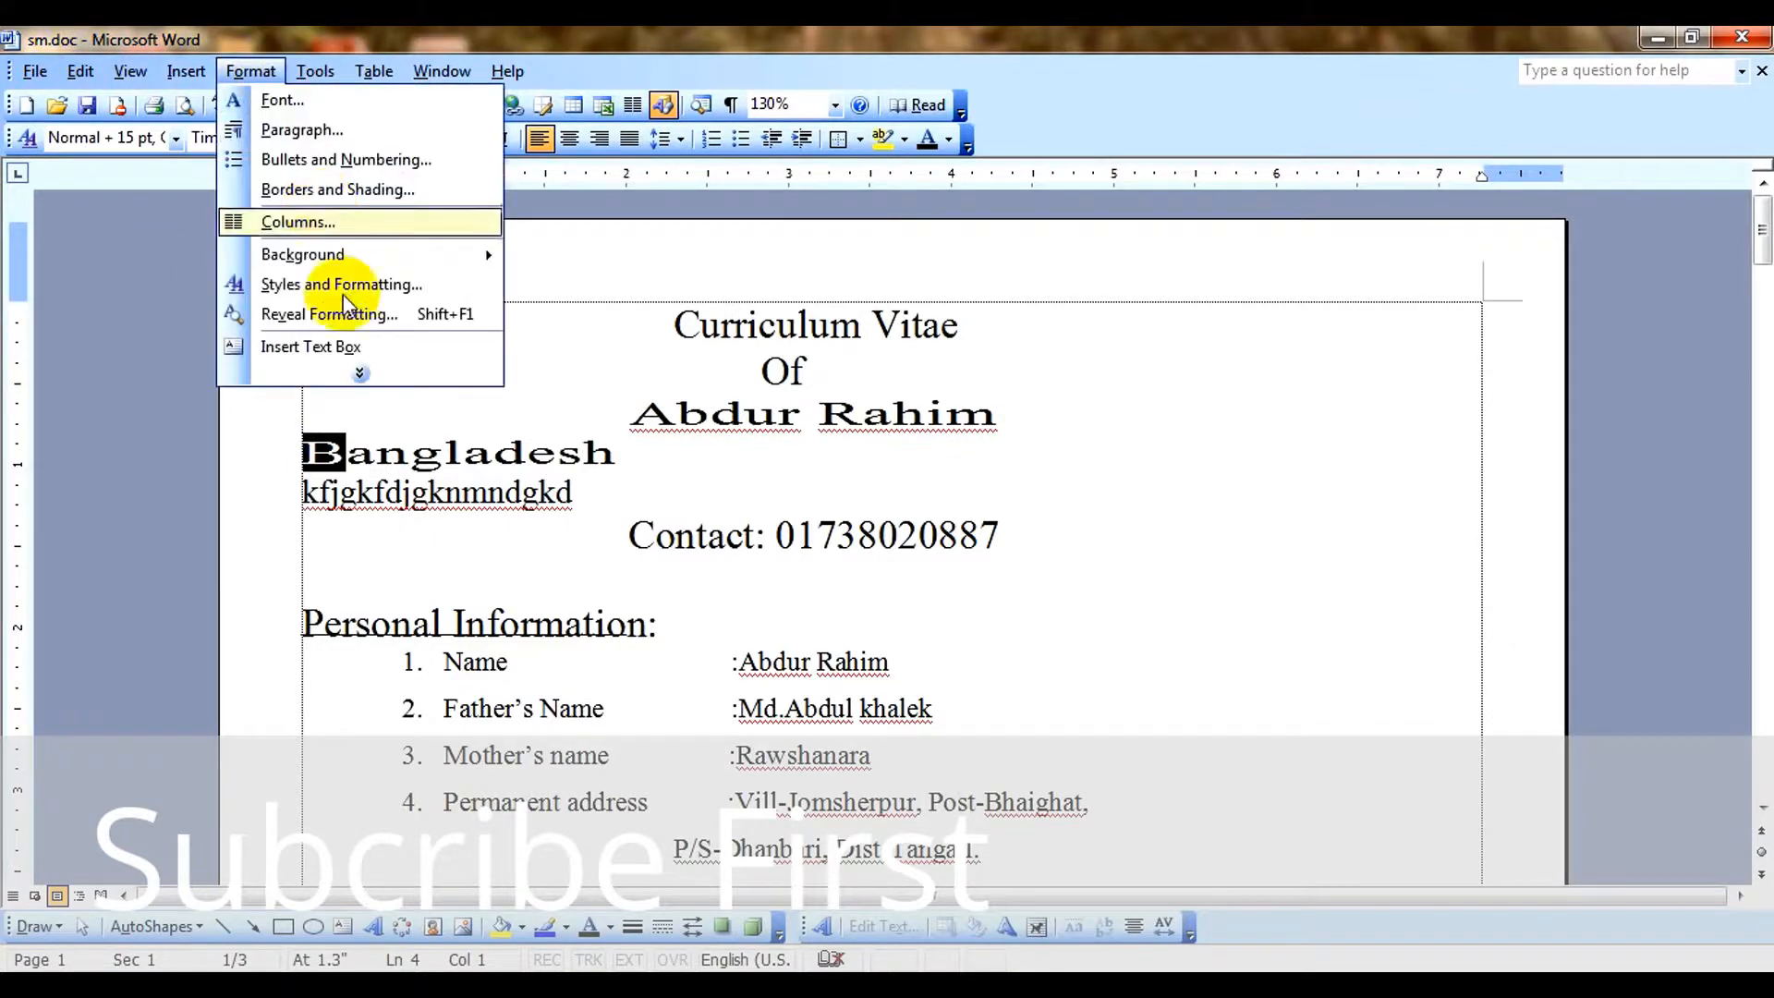
click(361, 373)
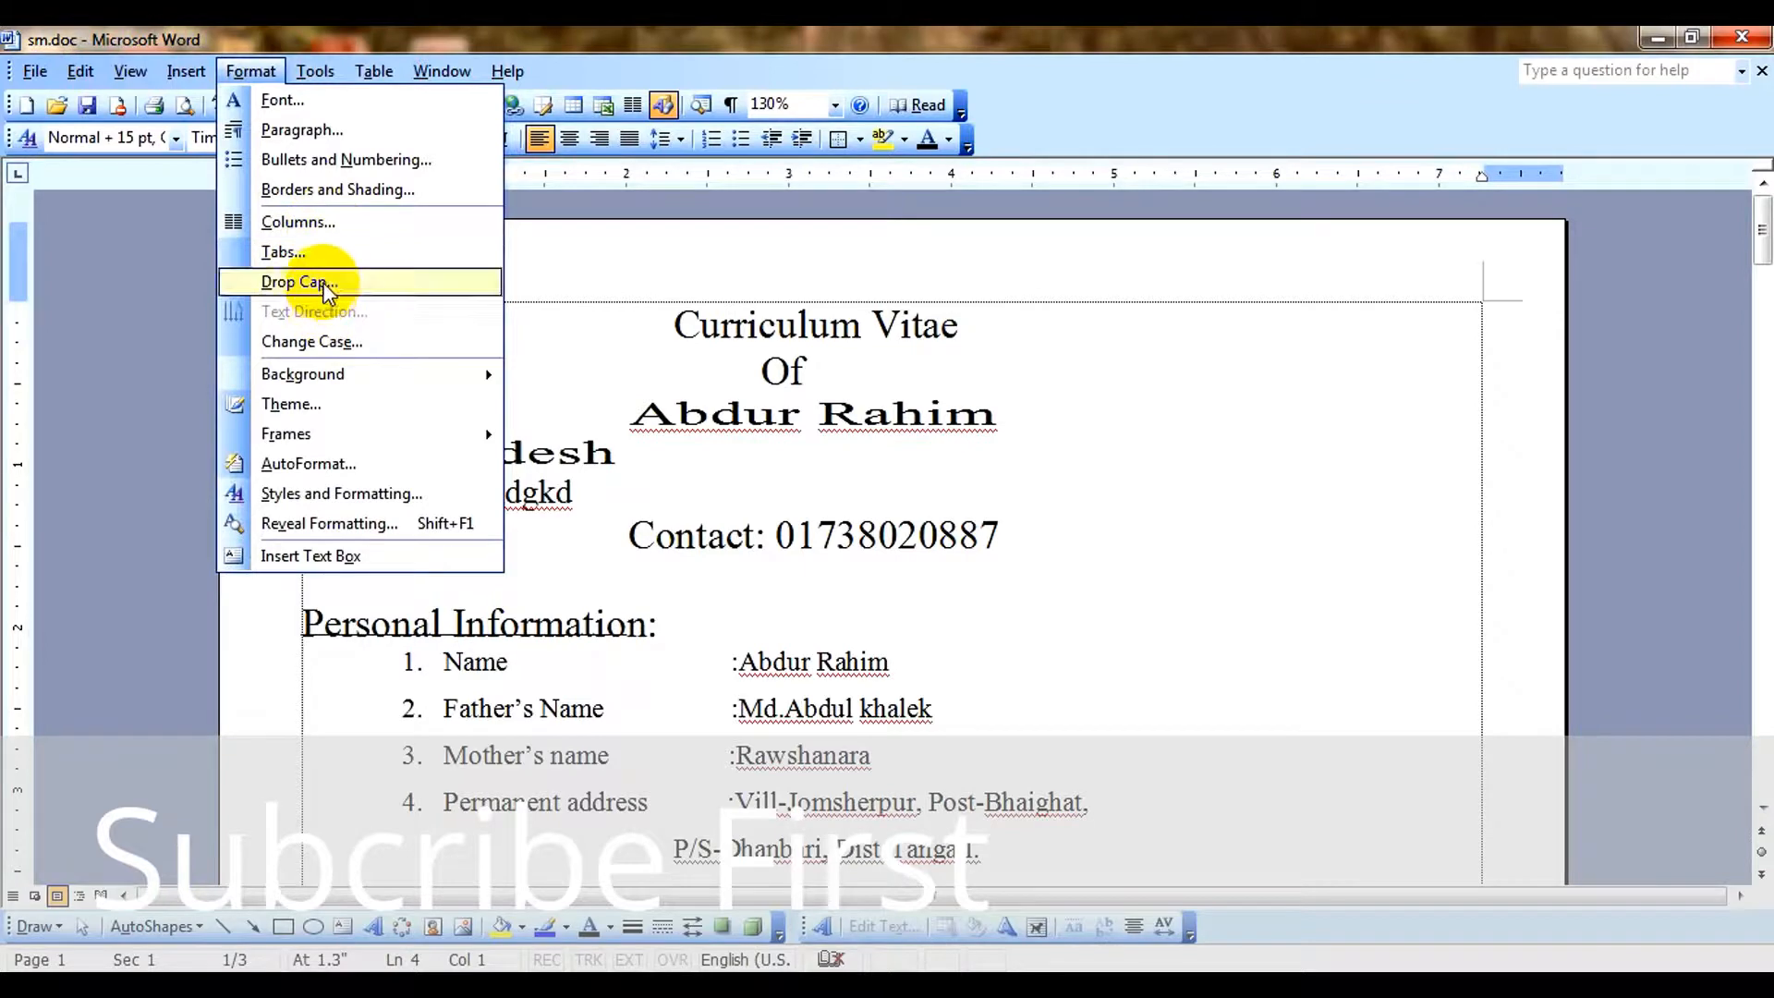
click(367, 282)
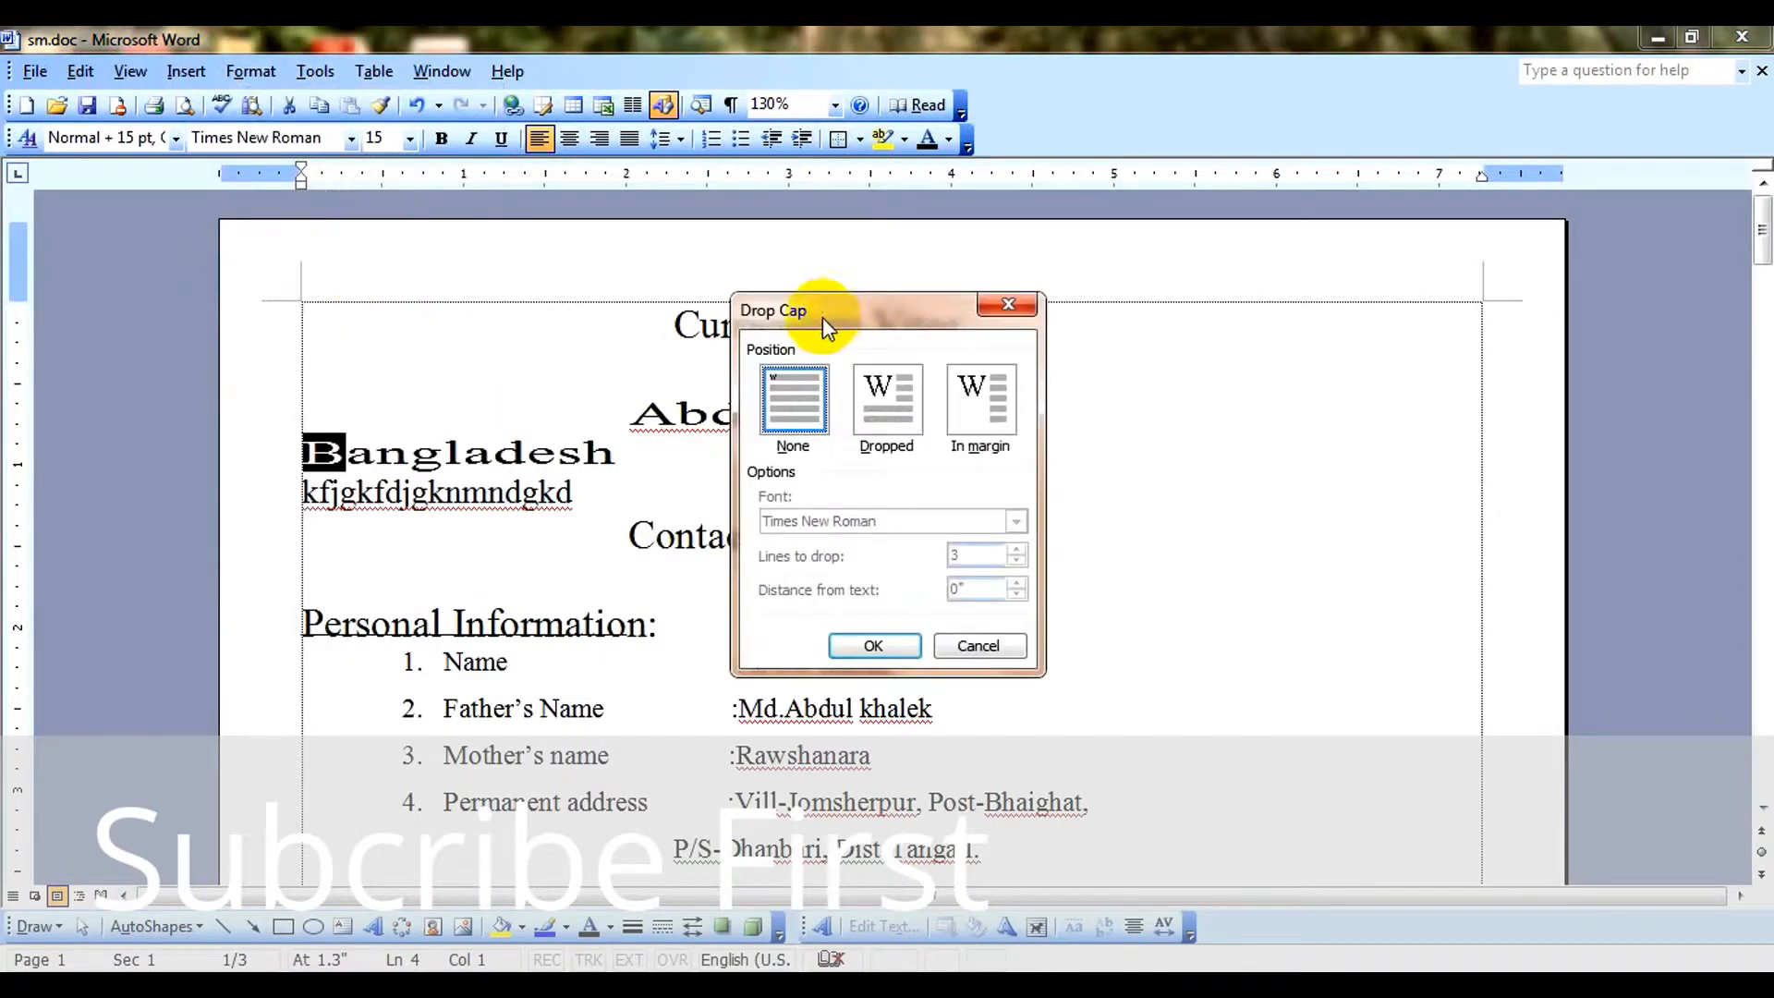
drag(822, 318, 1022, 312)
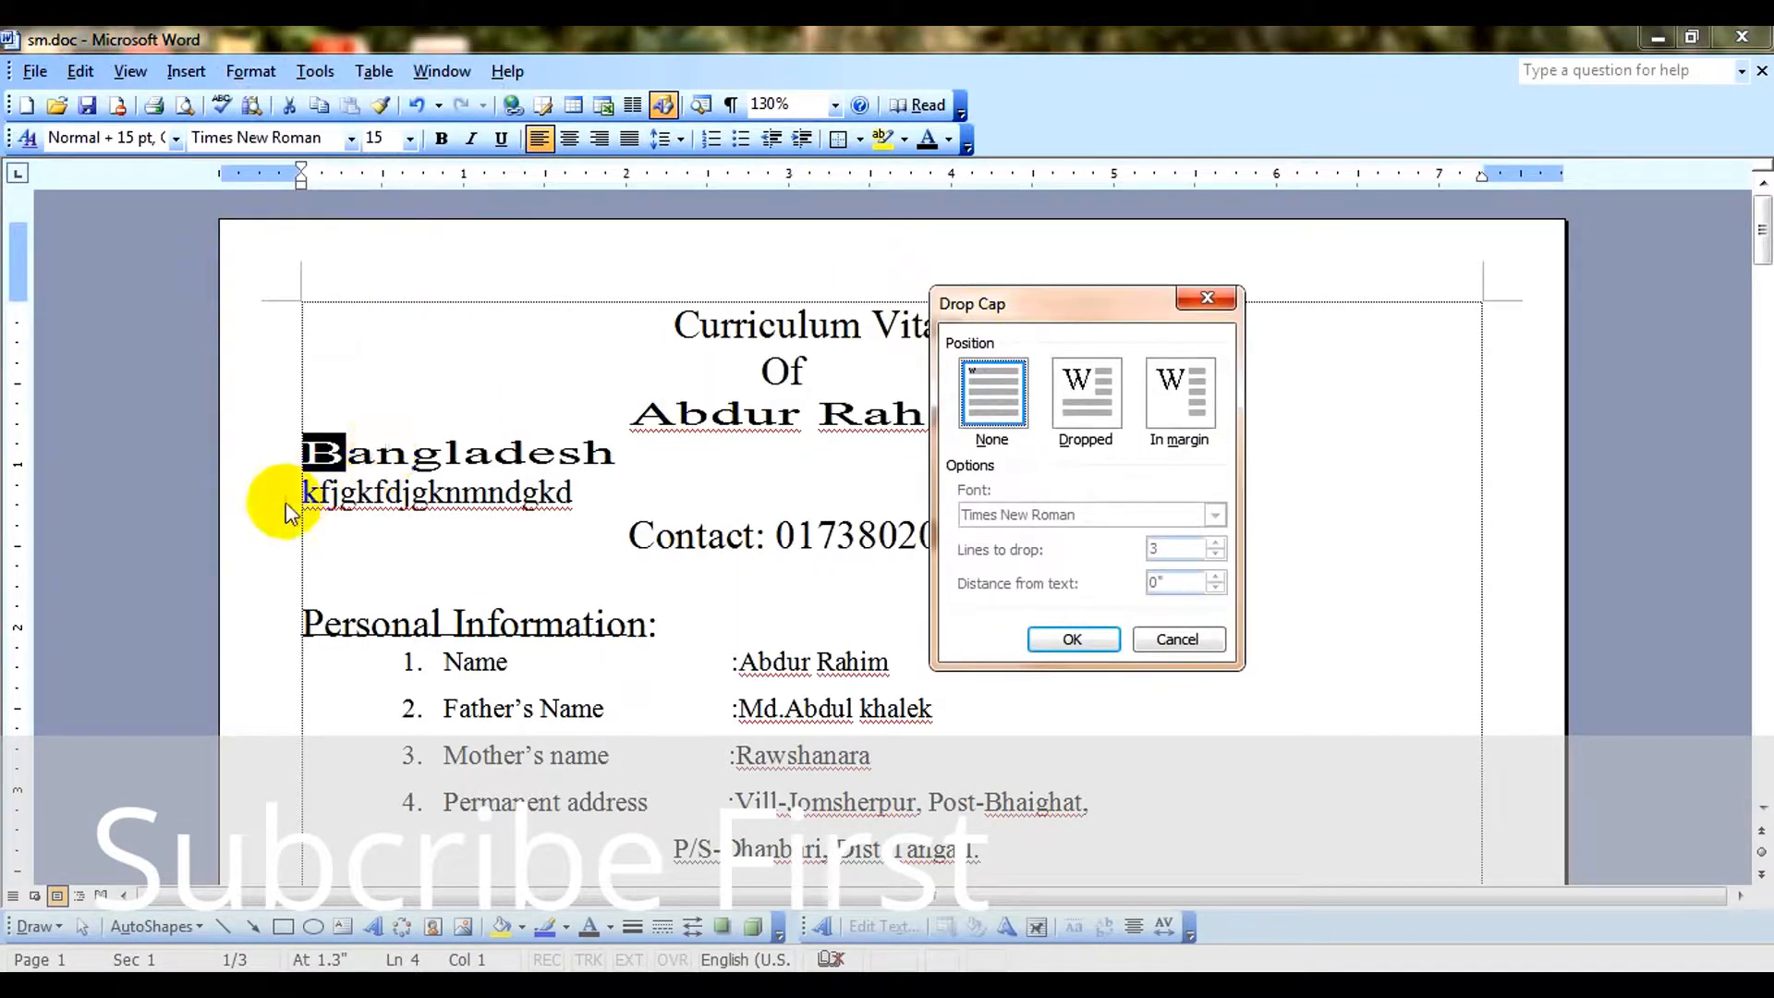
click(1096, 390)
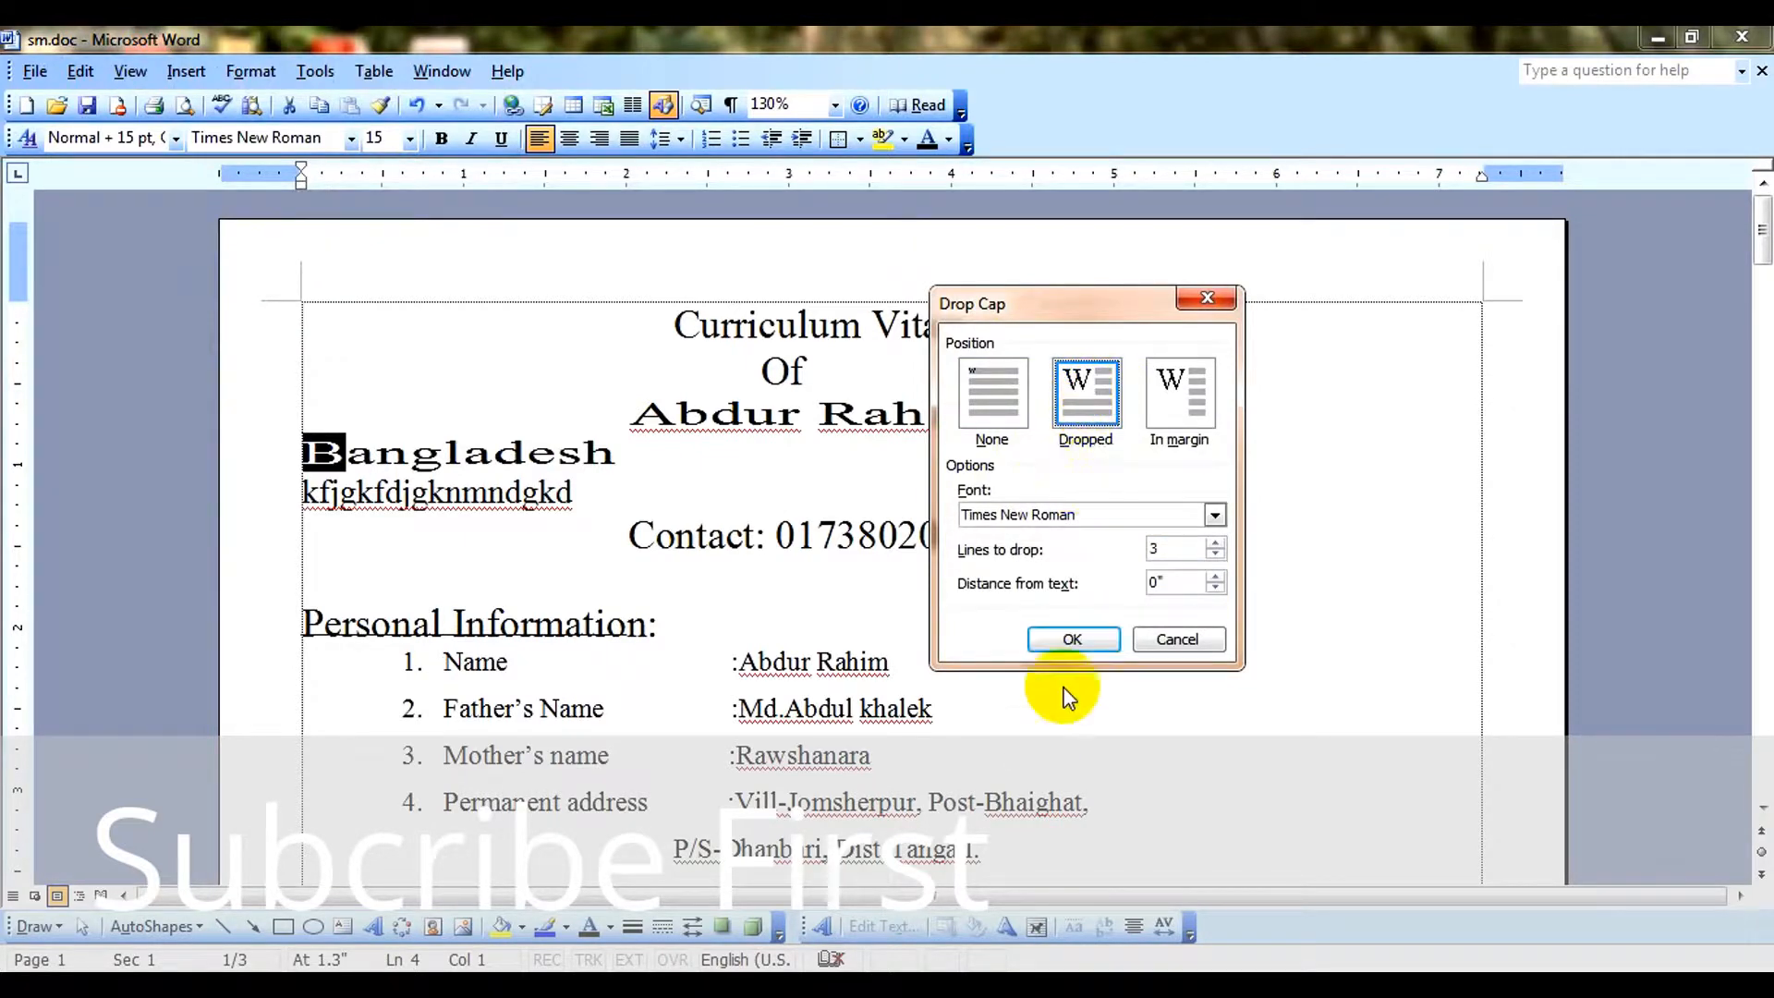
click(1075, 637)
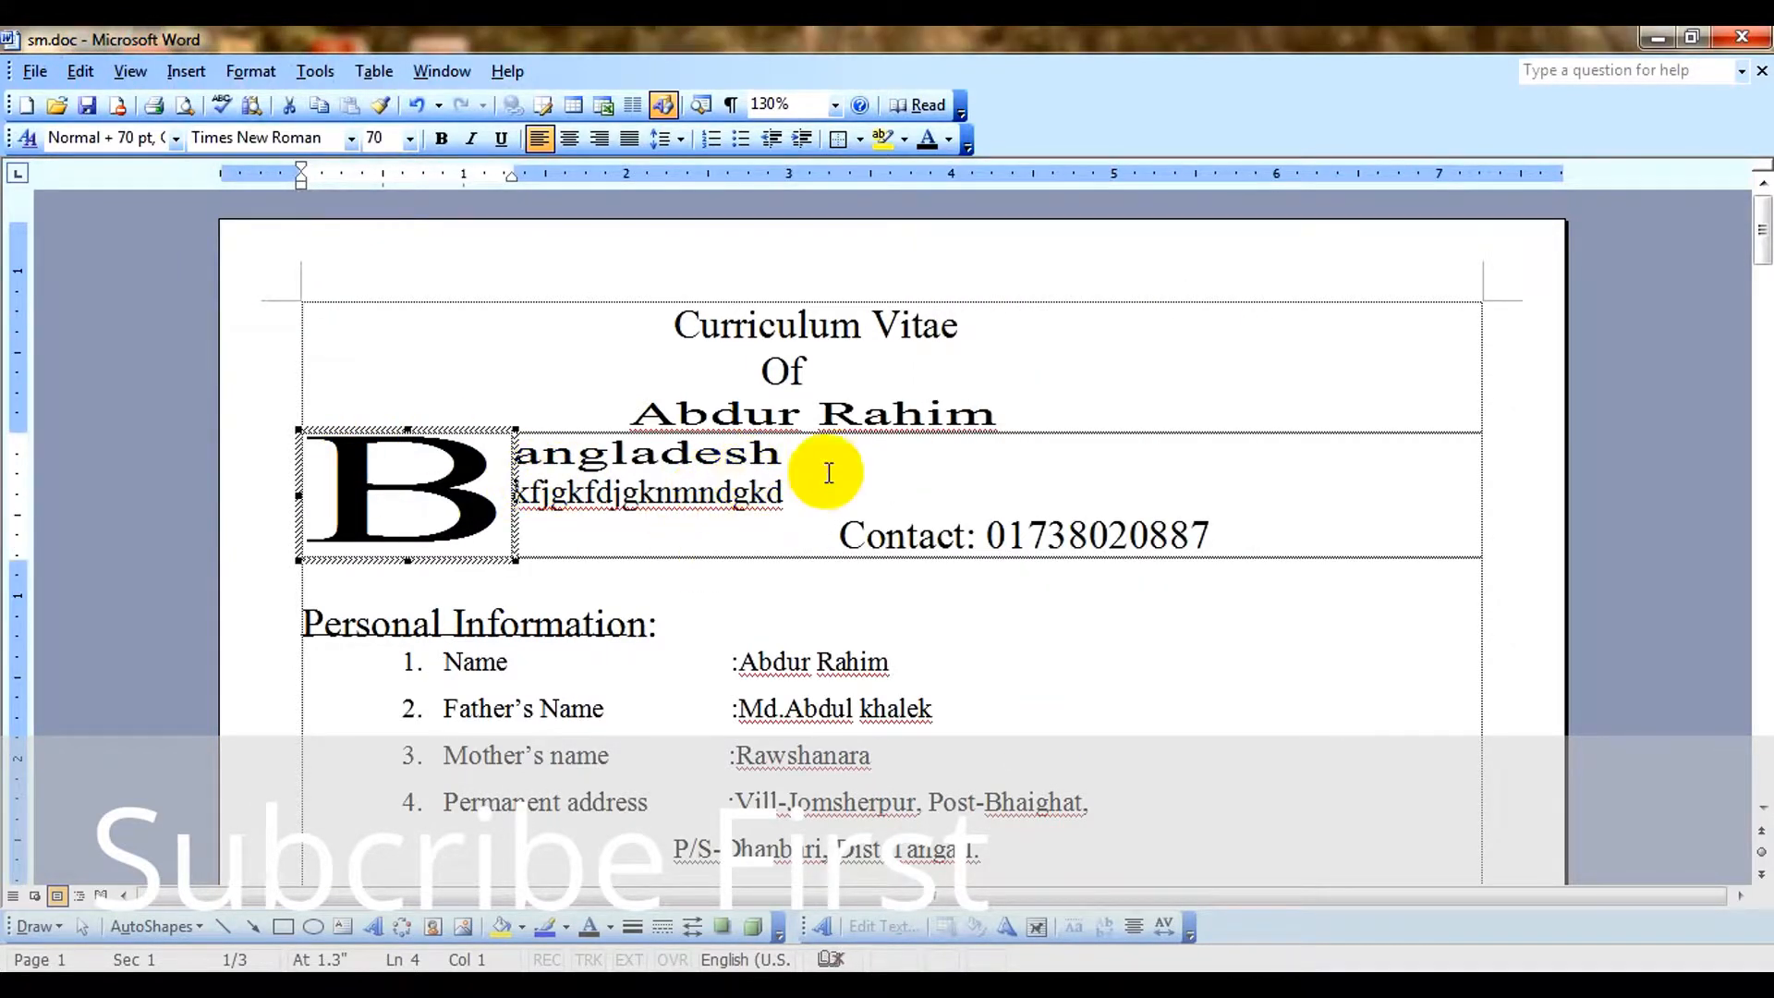
Remove the indent before the "Contact" line so it starts directly beside the drop cap.
click(807, 501)
click(841, 536)
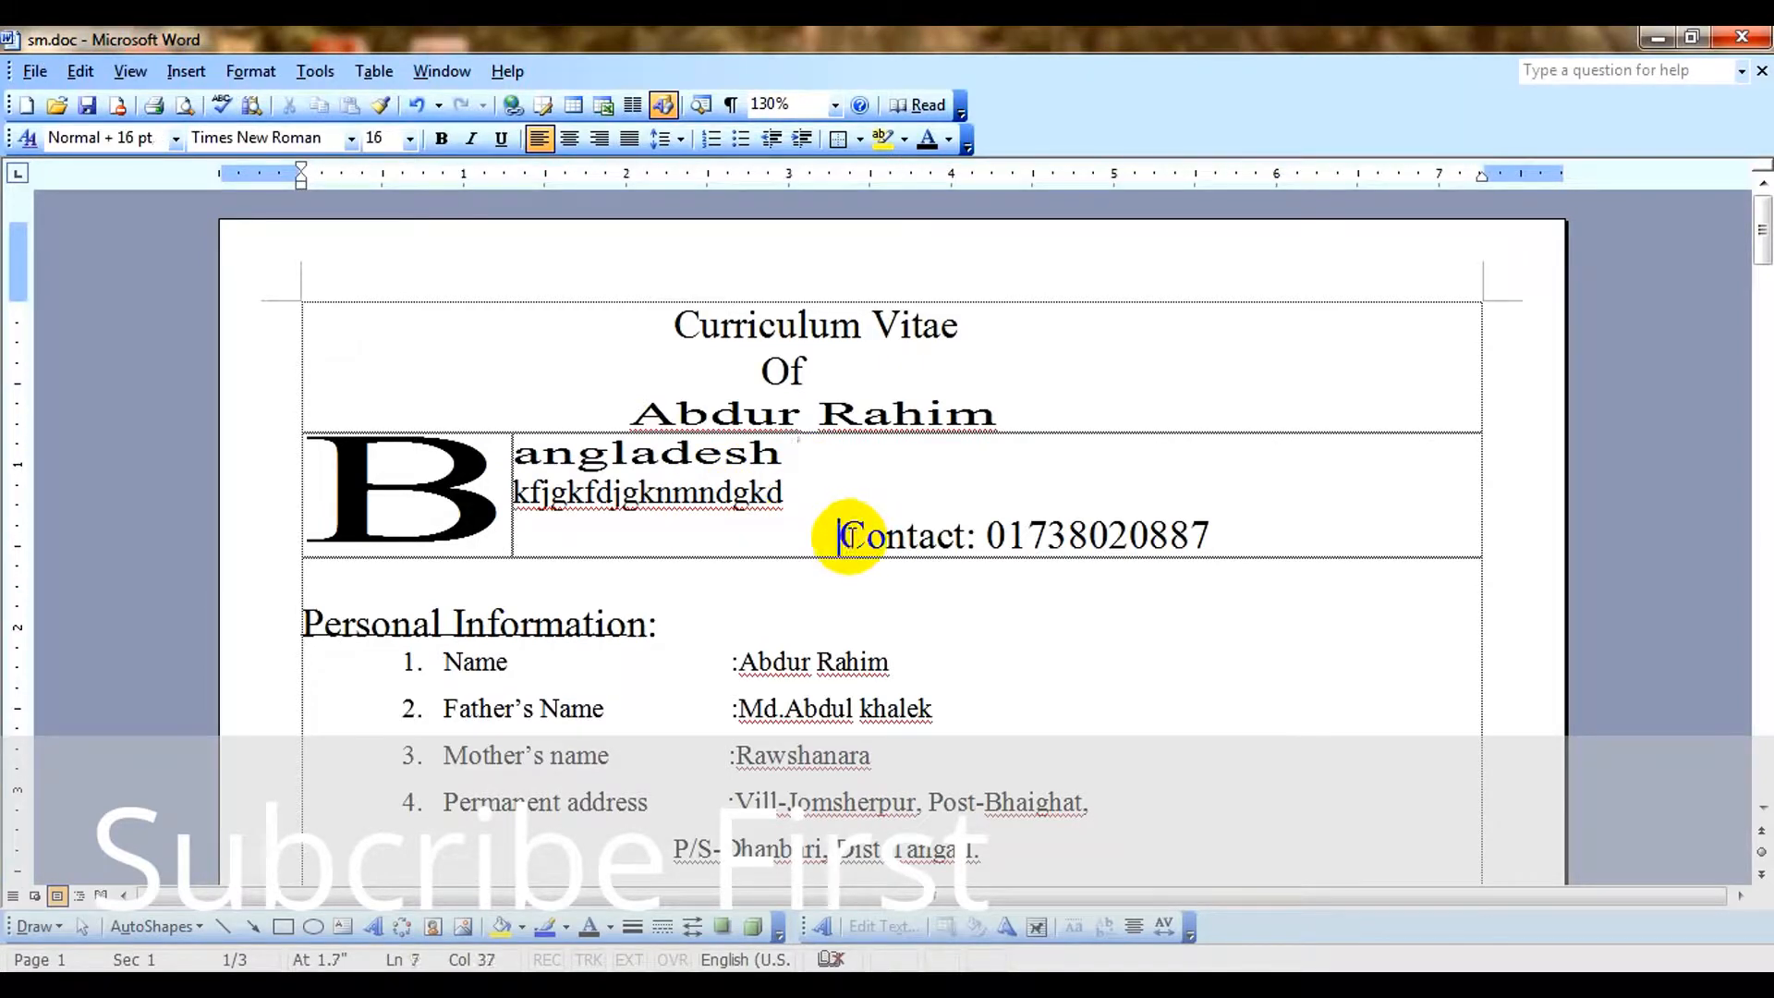
key(BackSpace)
key(BackSpace)
key(BackSpace)
key(BackSpace)
key(BackSpace)
key(BackSpace)
key(BackSpace)
key(BackSpace)
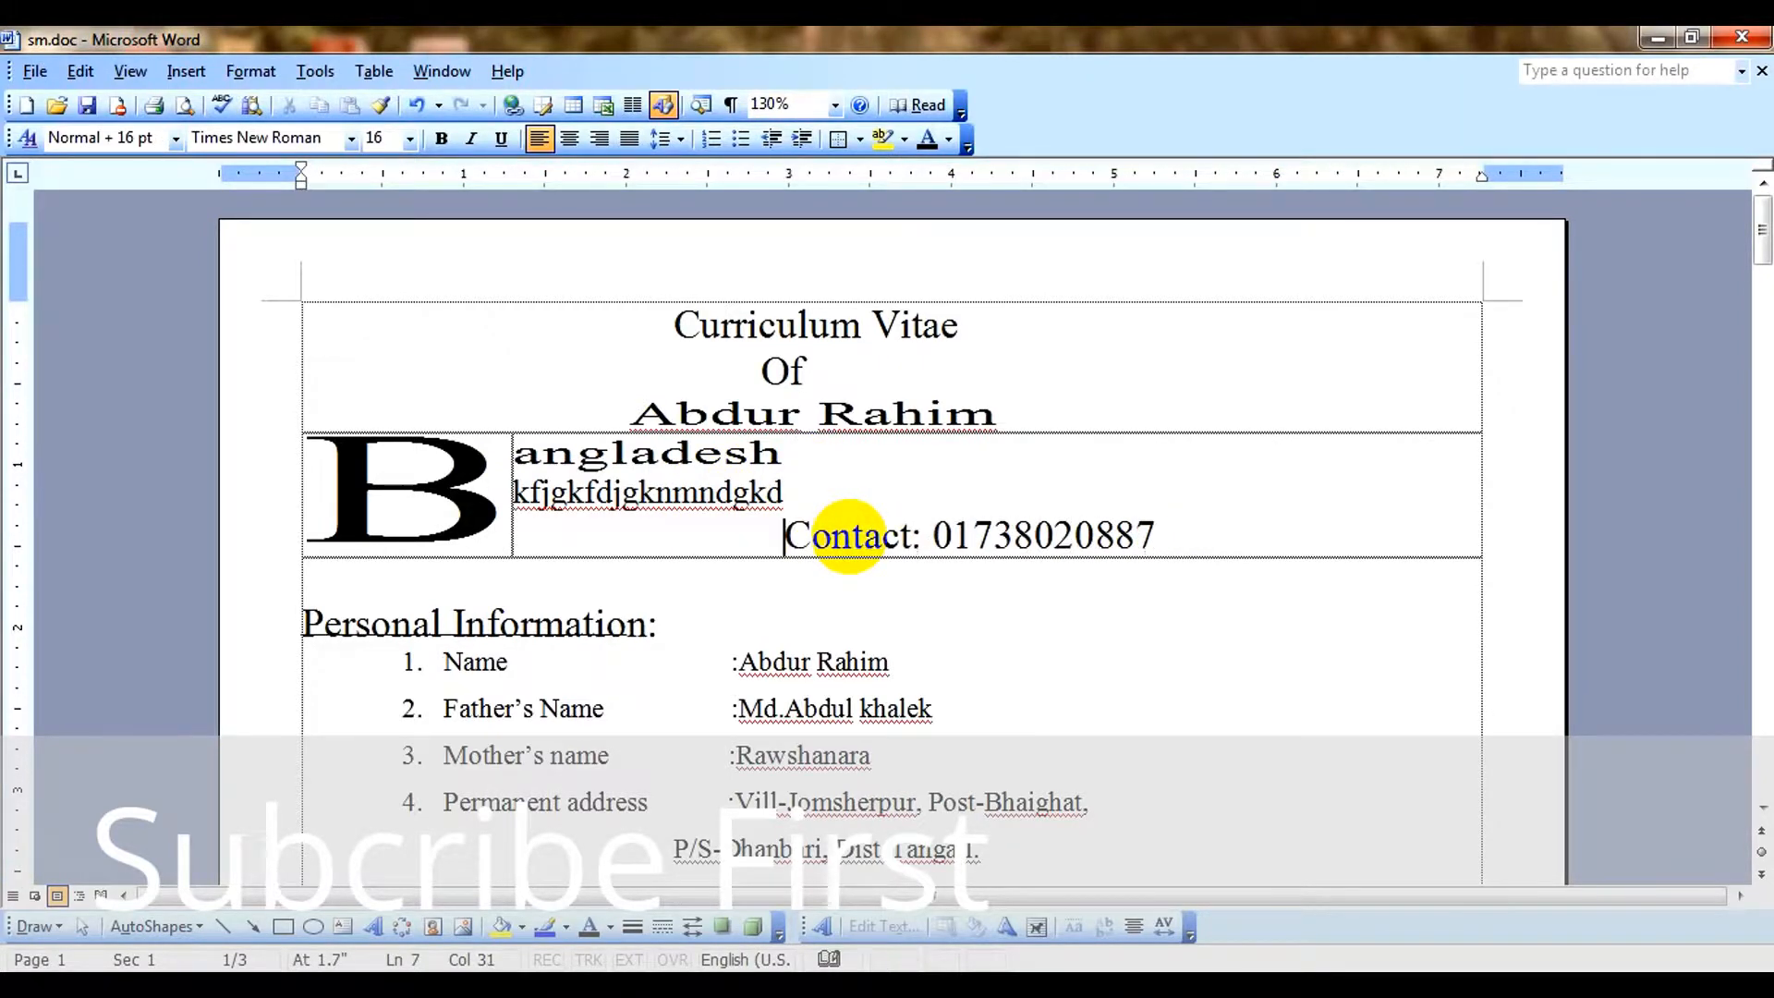
key(BackSpace)
key(BackSpace)
key(BackSpace)
key(BackSpace)
key(BackSpace)
key(BackSpace)
key(BackSpace)
key(BackSpace)
key(BackSpace)
key(BackSpace)
key(BackSpace)
key(BackSpace)
key(BackSpace)
key(BackSpace)
key(BackSpace)
key(BackSpace)
key(BackSpace)
key(BackSpace)
key(BackSpace)
key(BackSpace)
key(BackSpace)
key(BackSpace)
key(BackSpace)
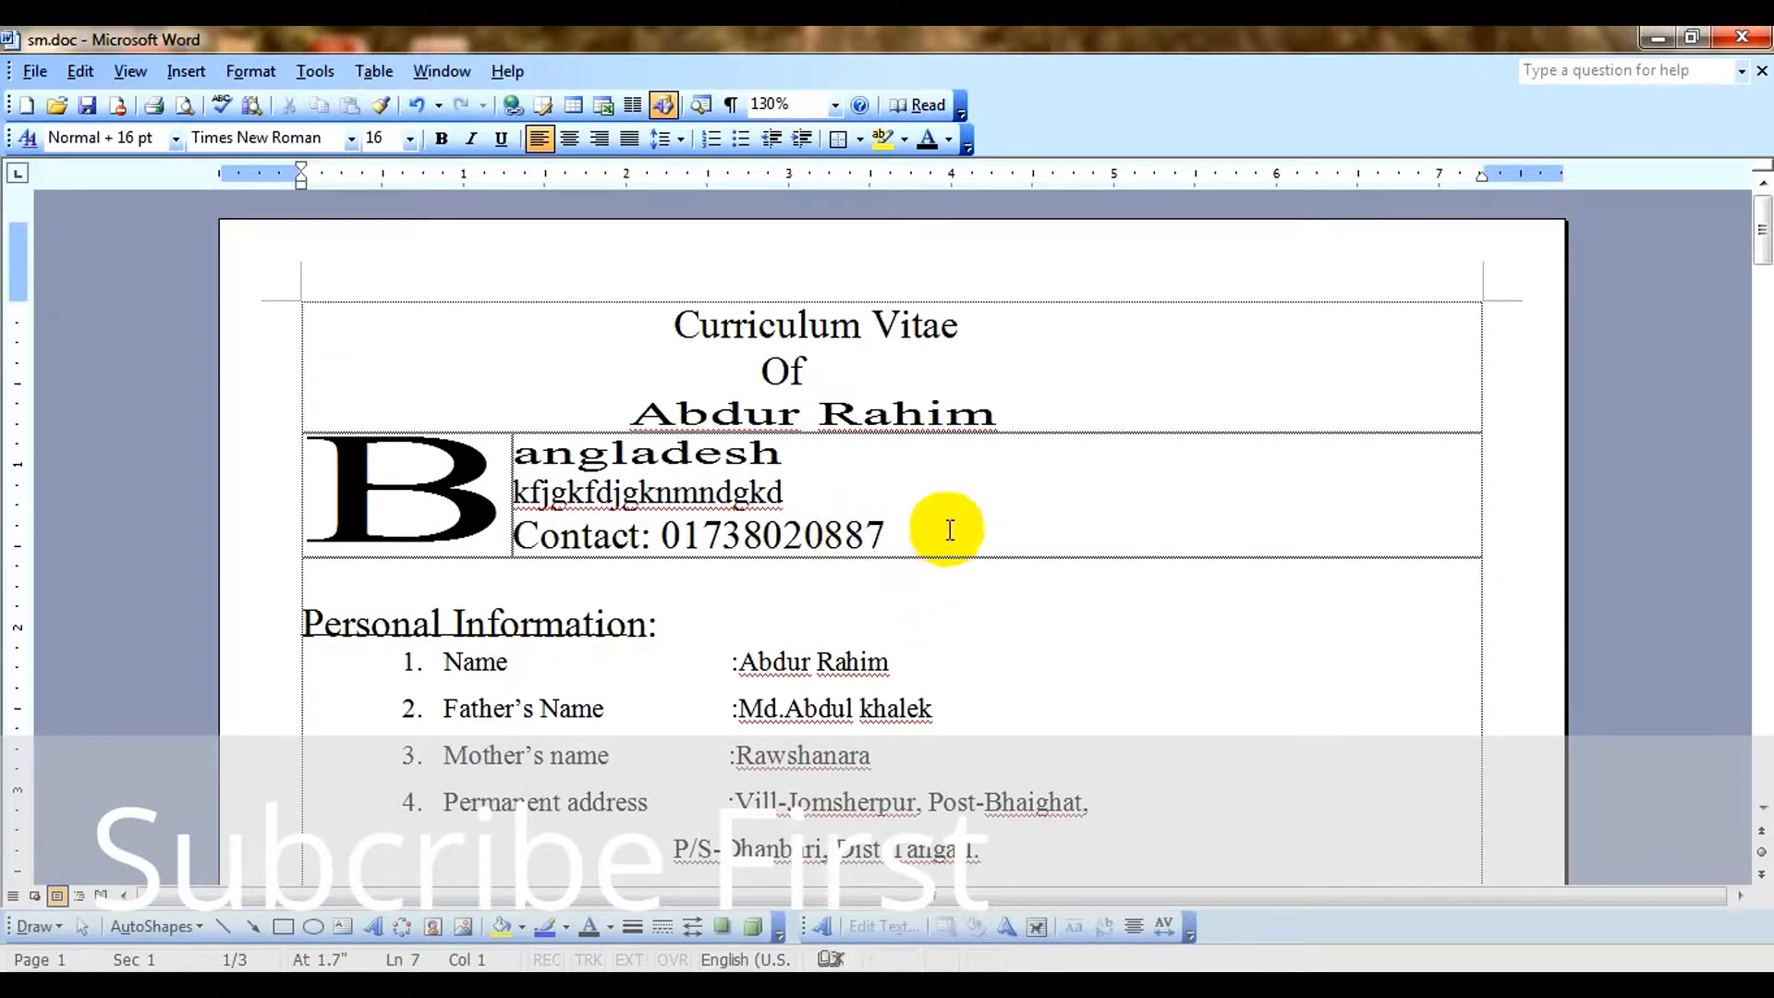
Add a new line with the sample text "Hdgfdhgn vndbgjd" below the "Contact" line.
double_click(467, 464)
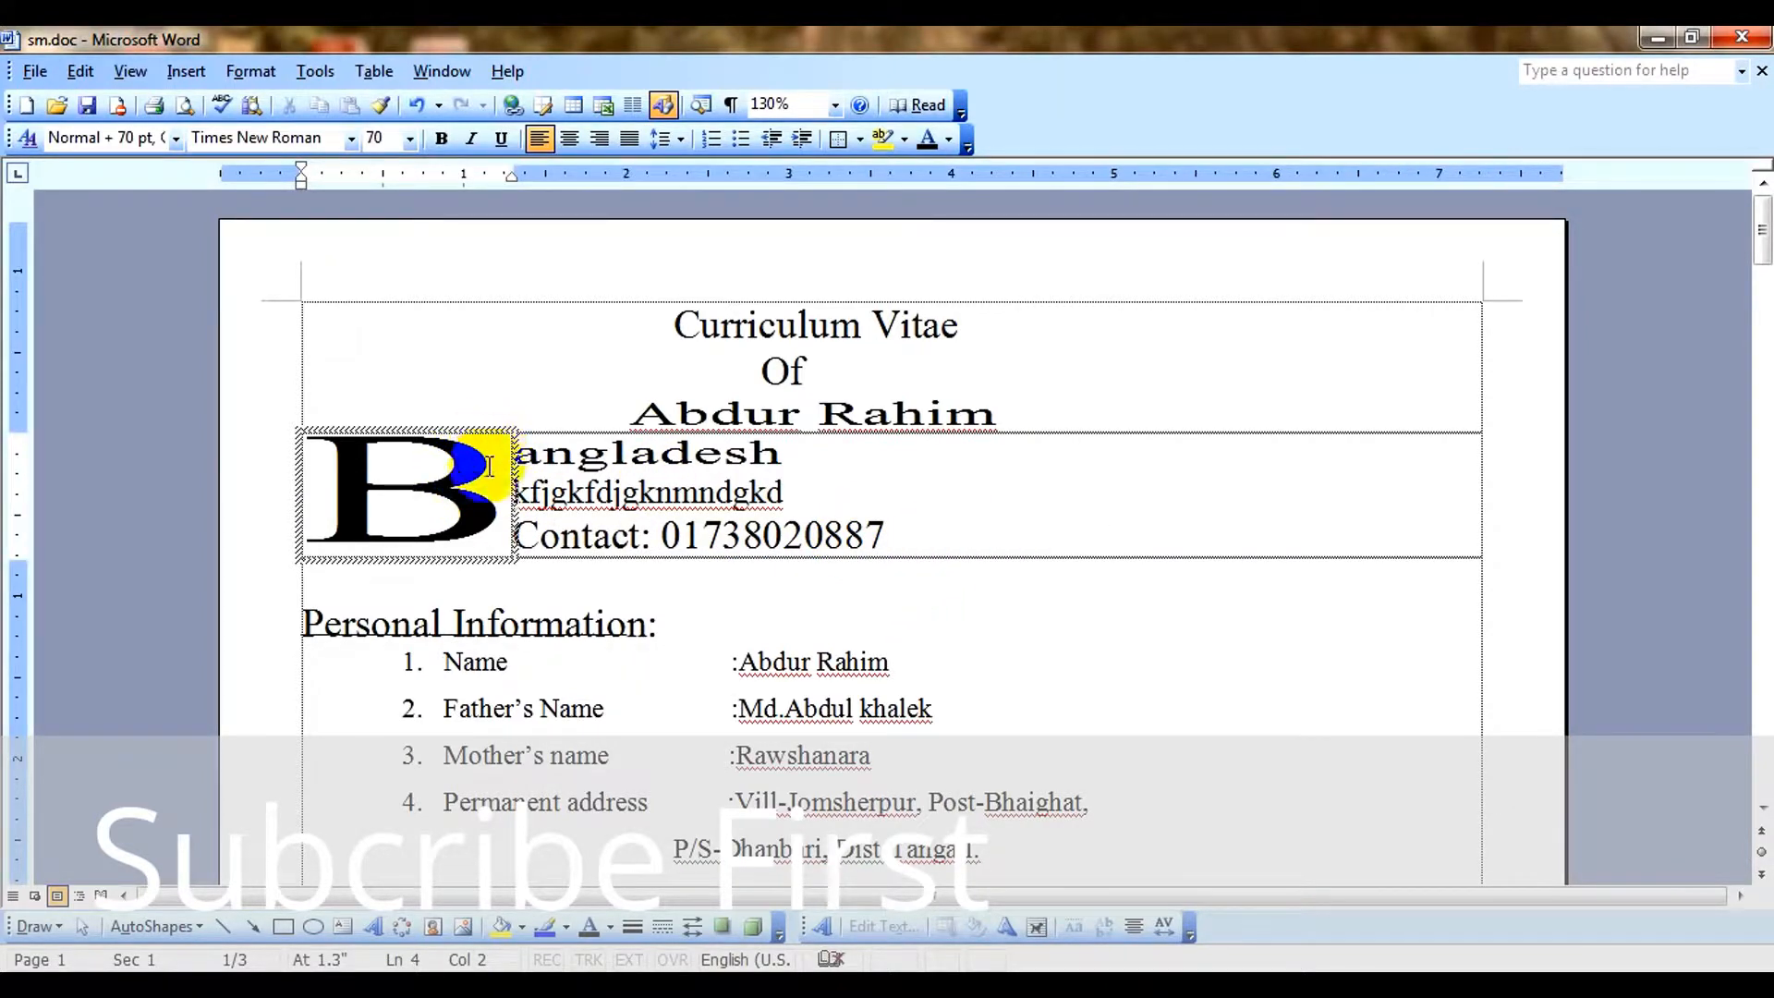
click(818, 451)
click(952, 536)
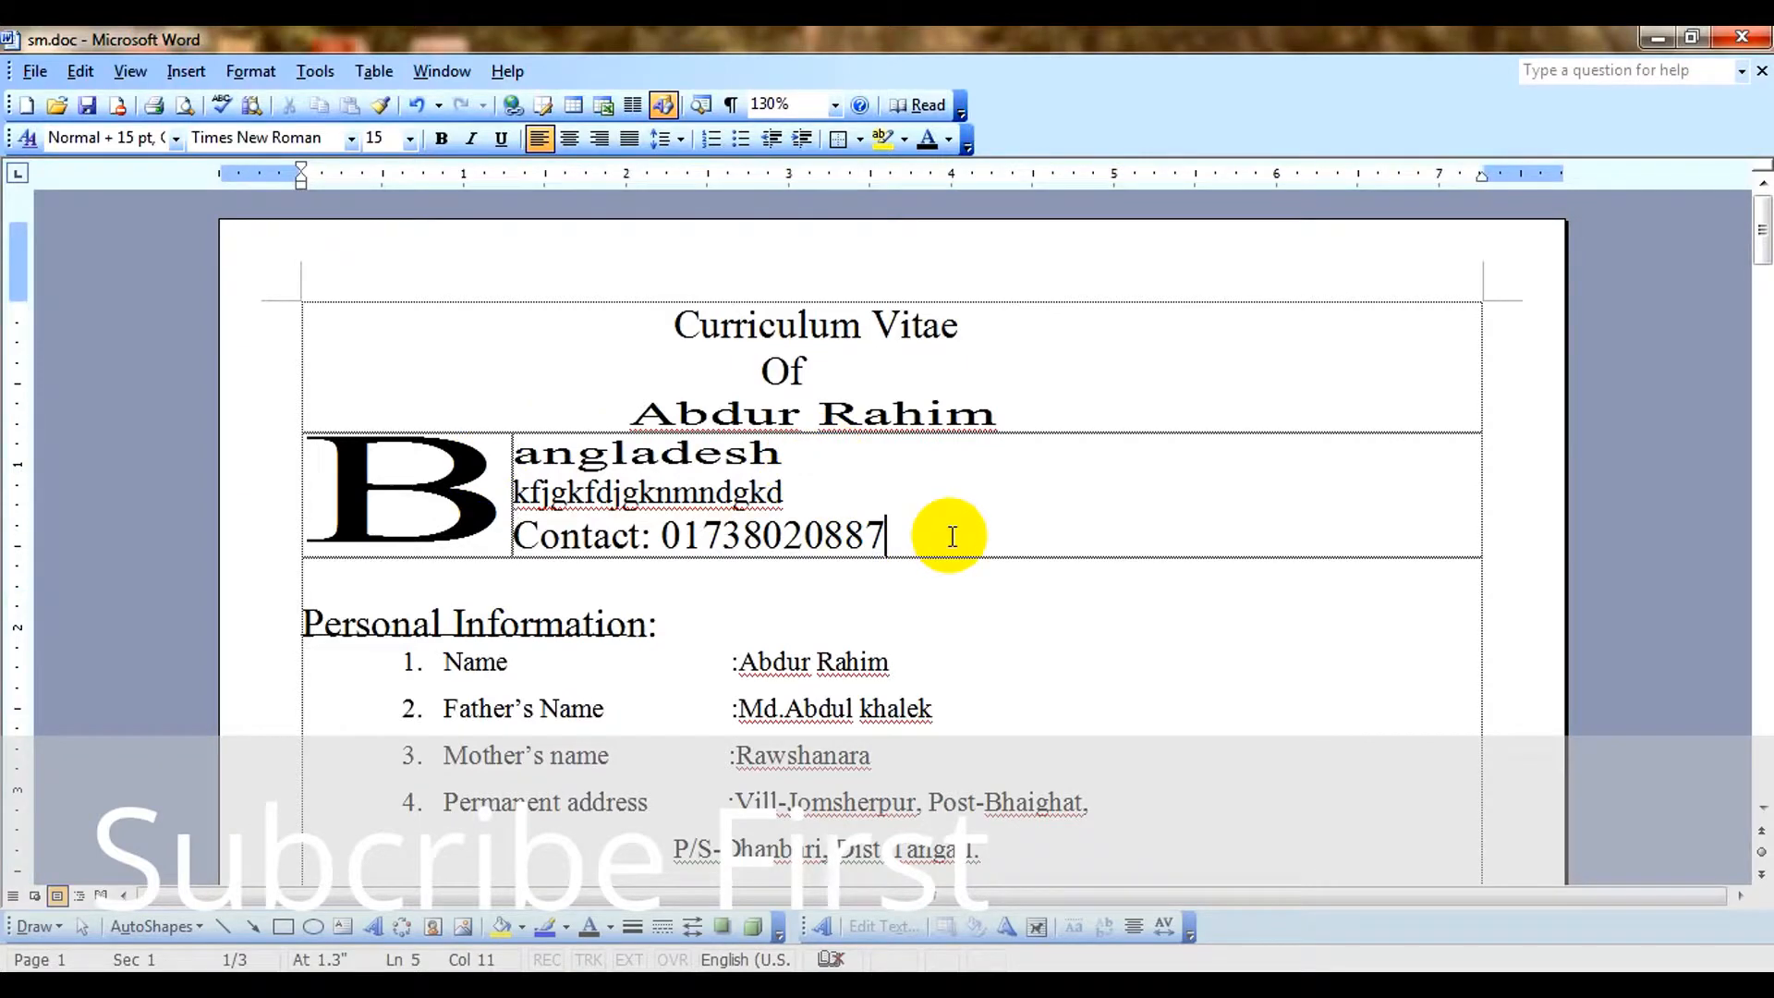
key(Return)
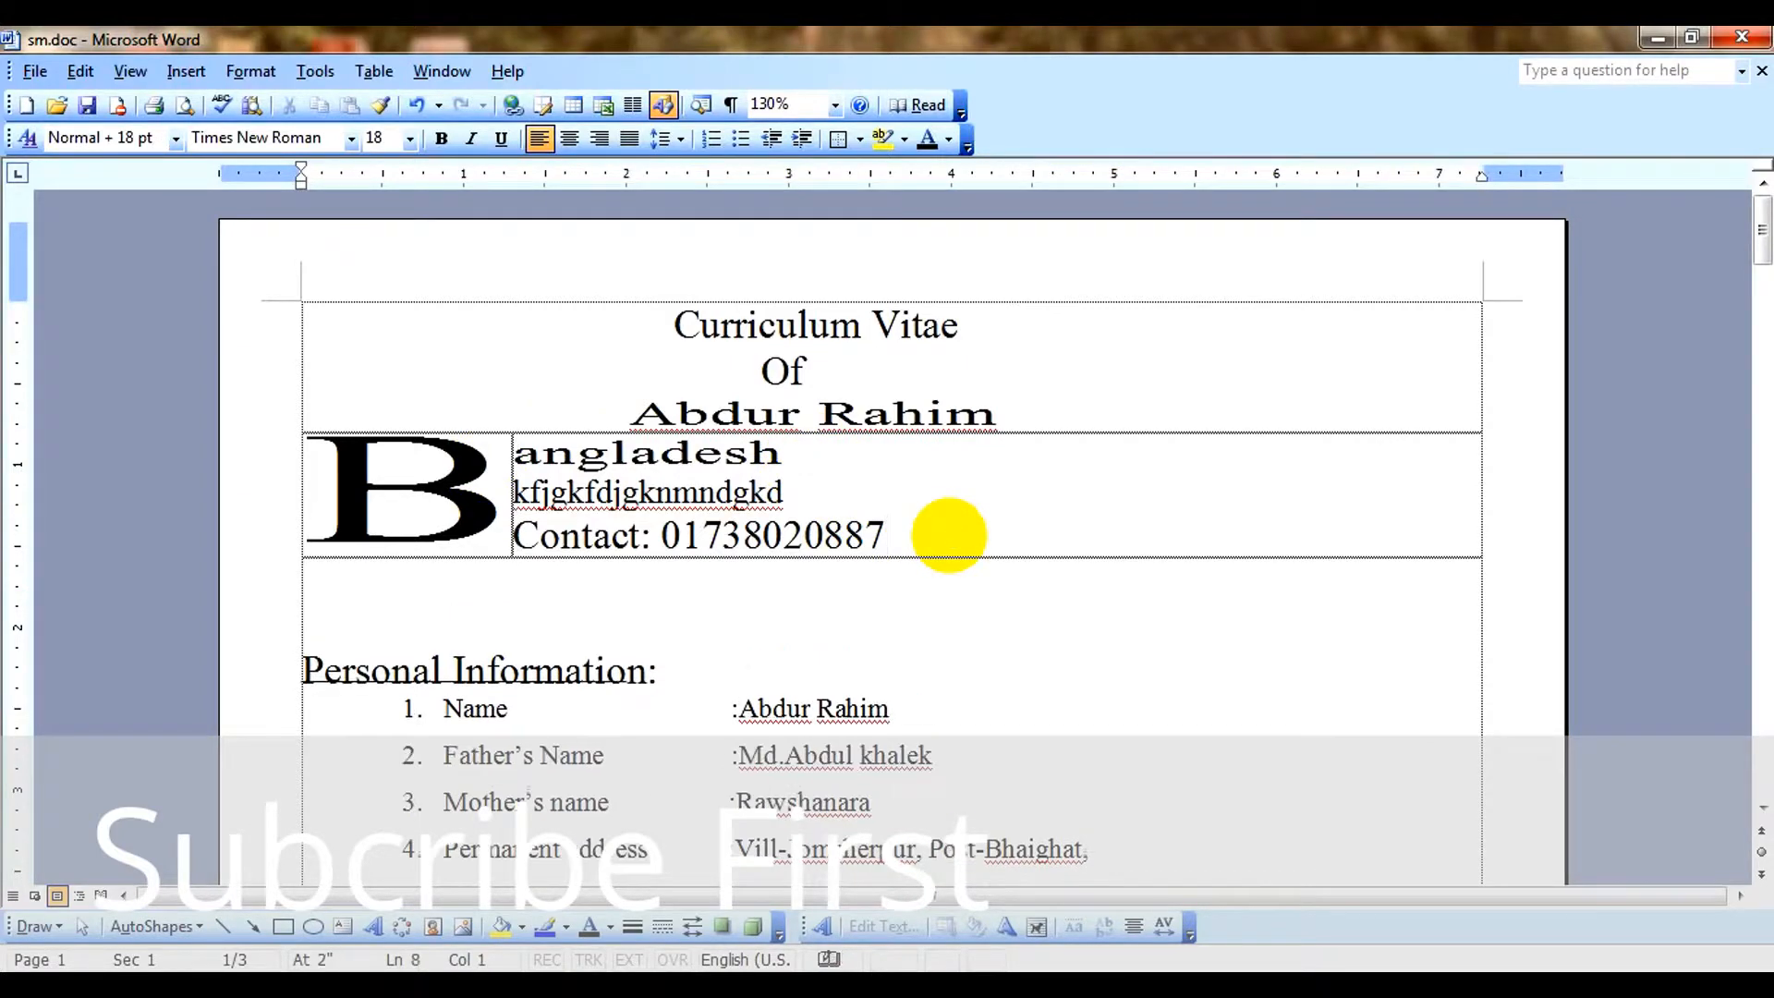
text(hdgfdhgn vndbgjd)
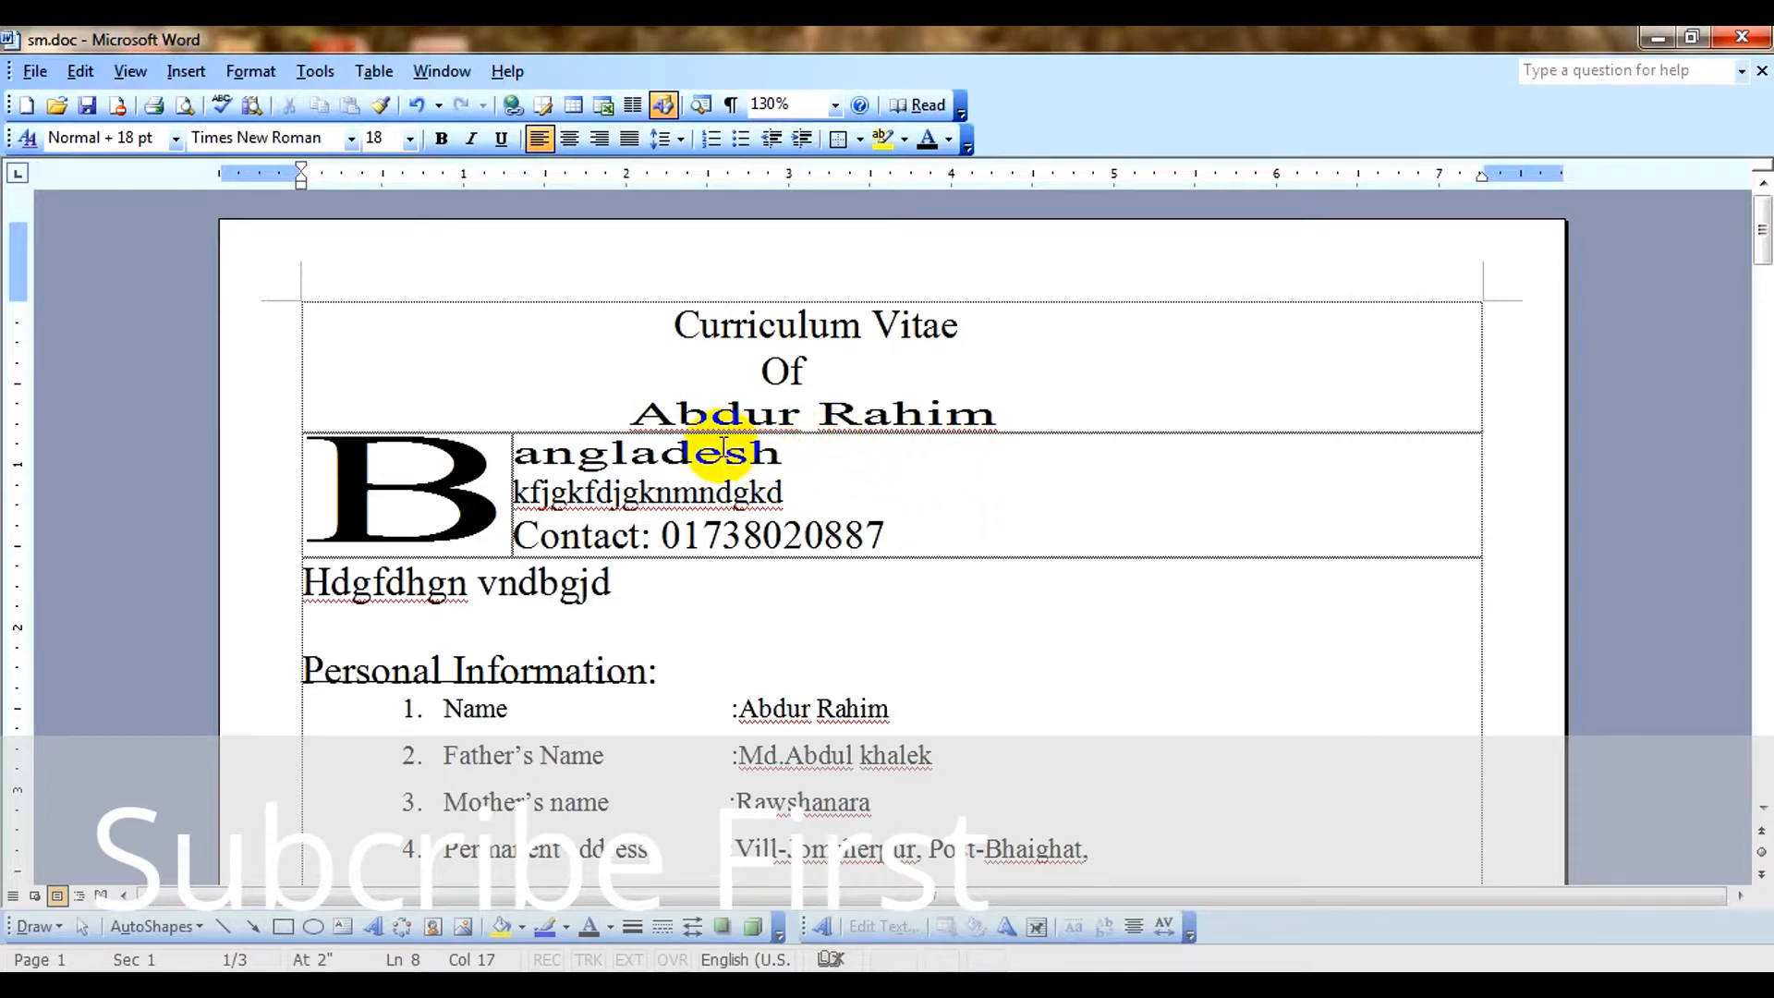
Set the text direction of the drop cap "B" to vertical, reading from bottom to top.
click(453, 441)
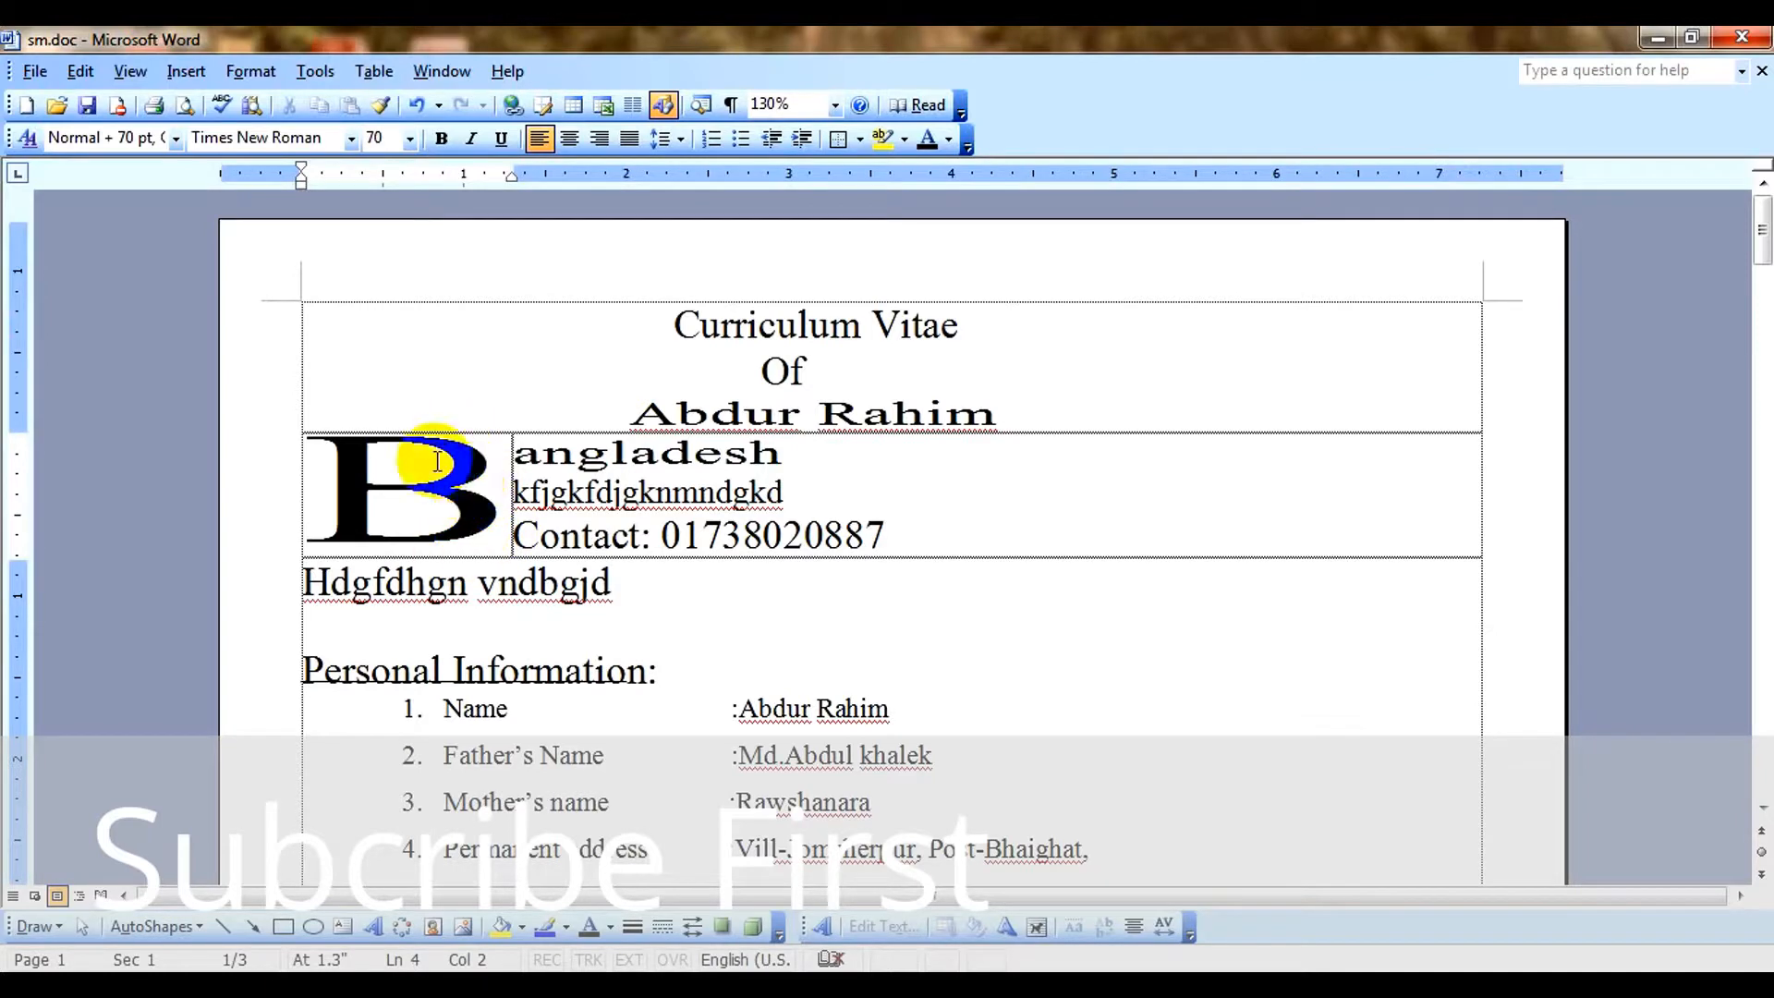
click(614, 491)
click(458, 485)
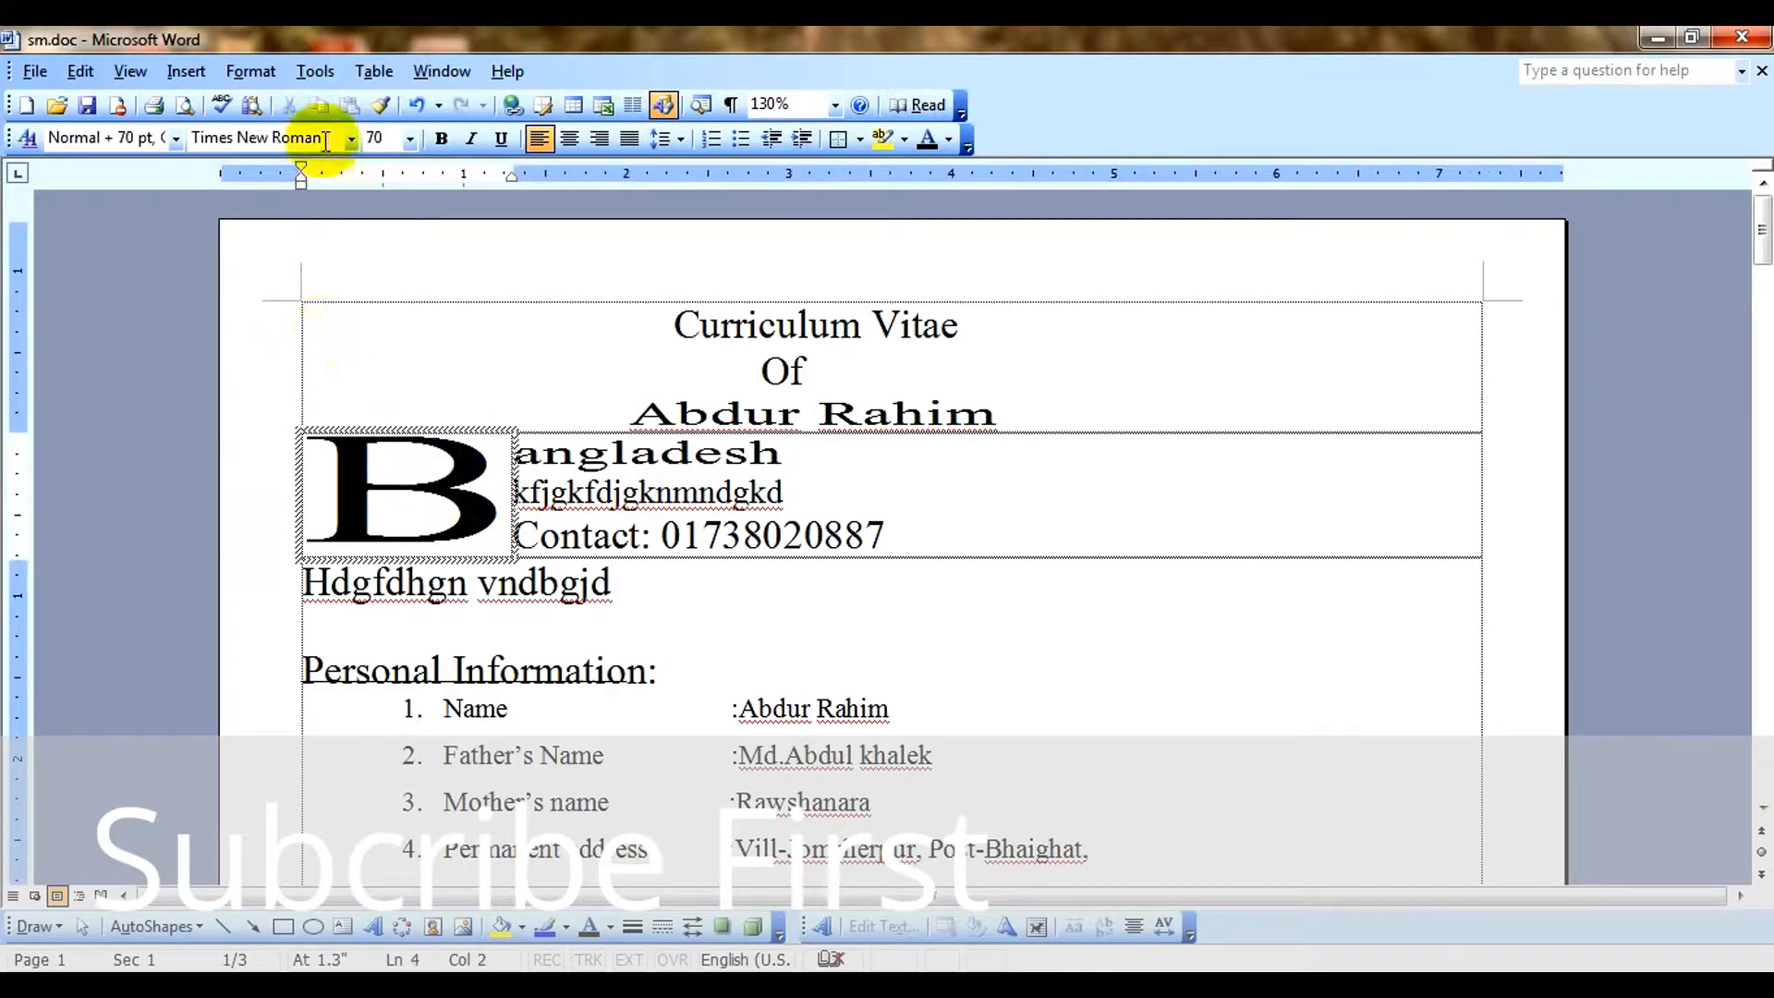
click(248, 73)
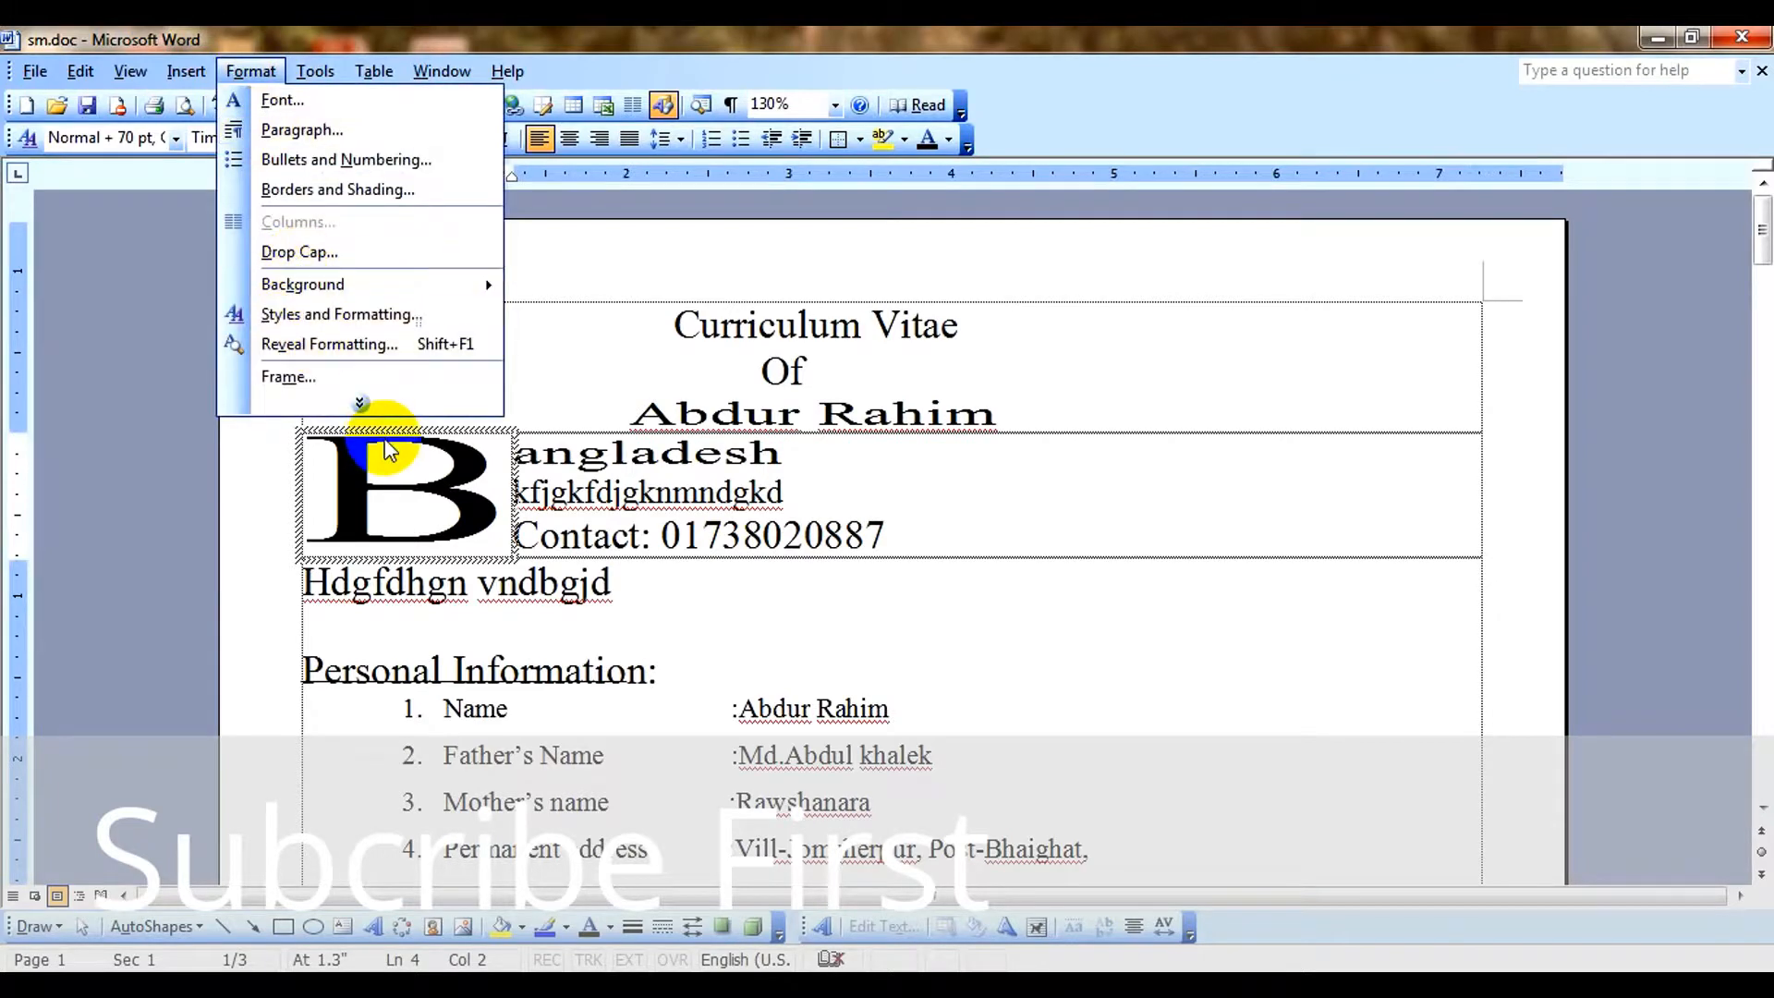
click(360, 403)
click(309, 314)
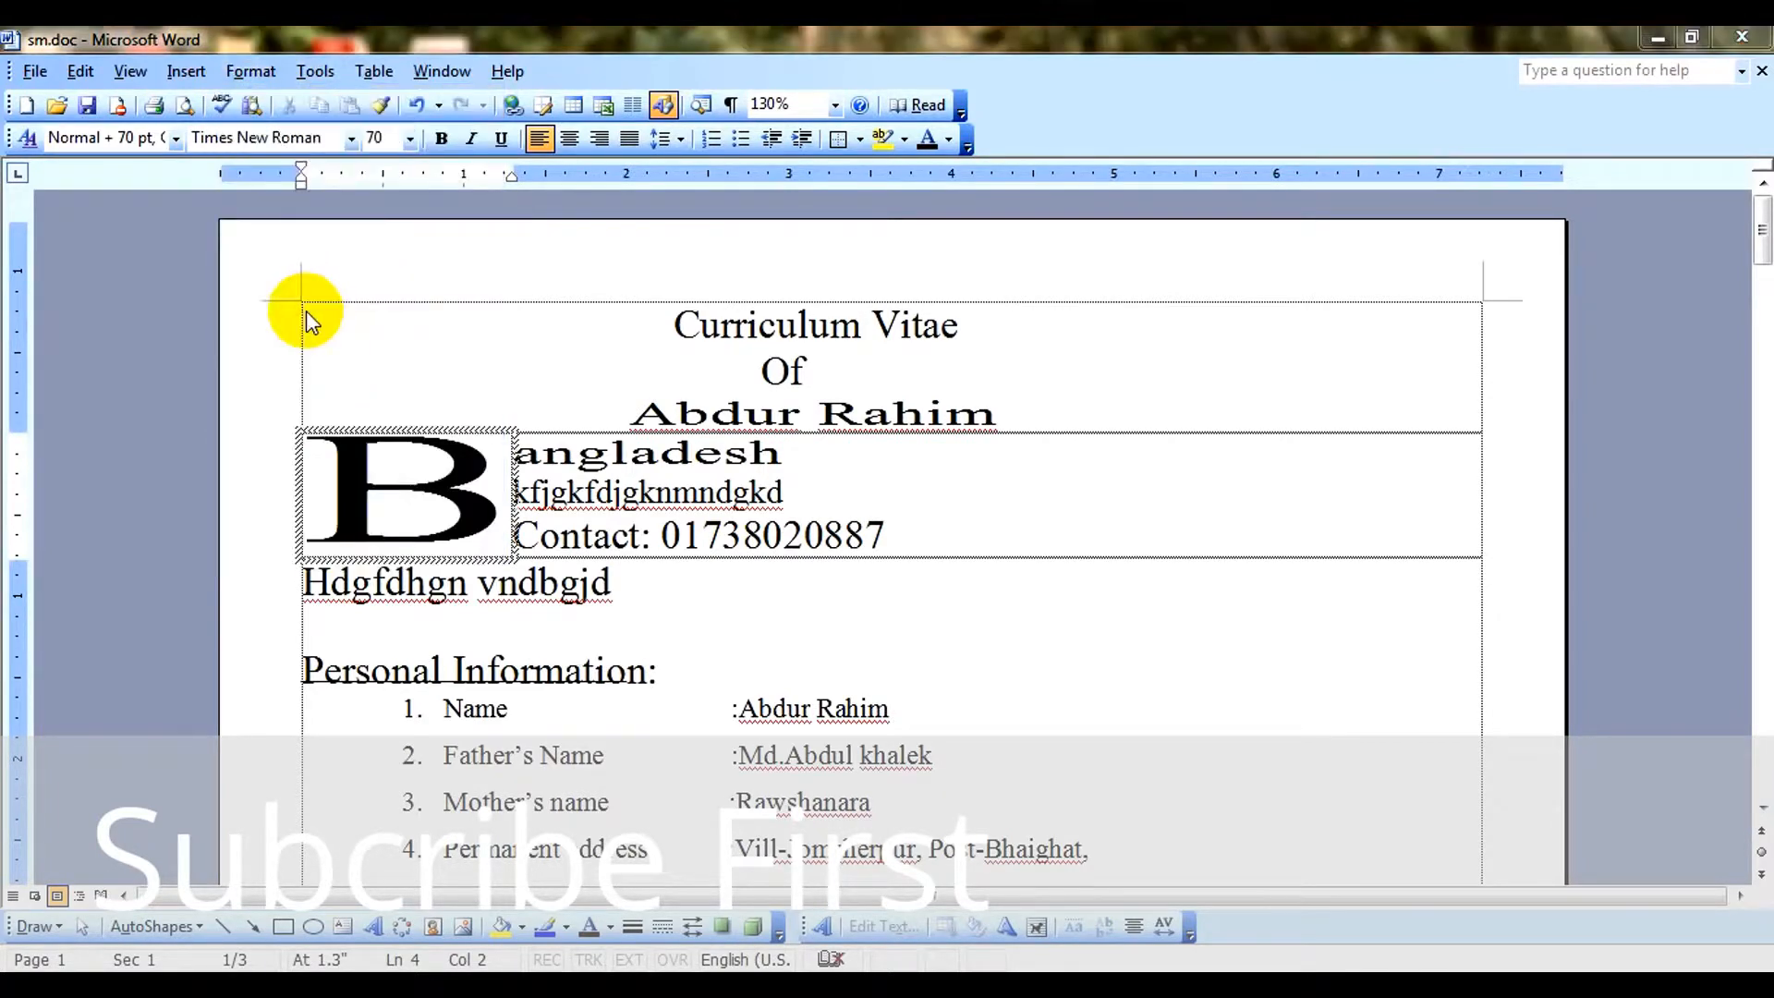
drag(763, 330, 952, 302)
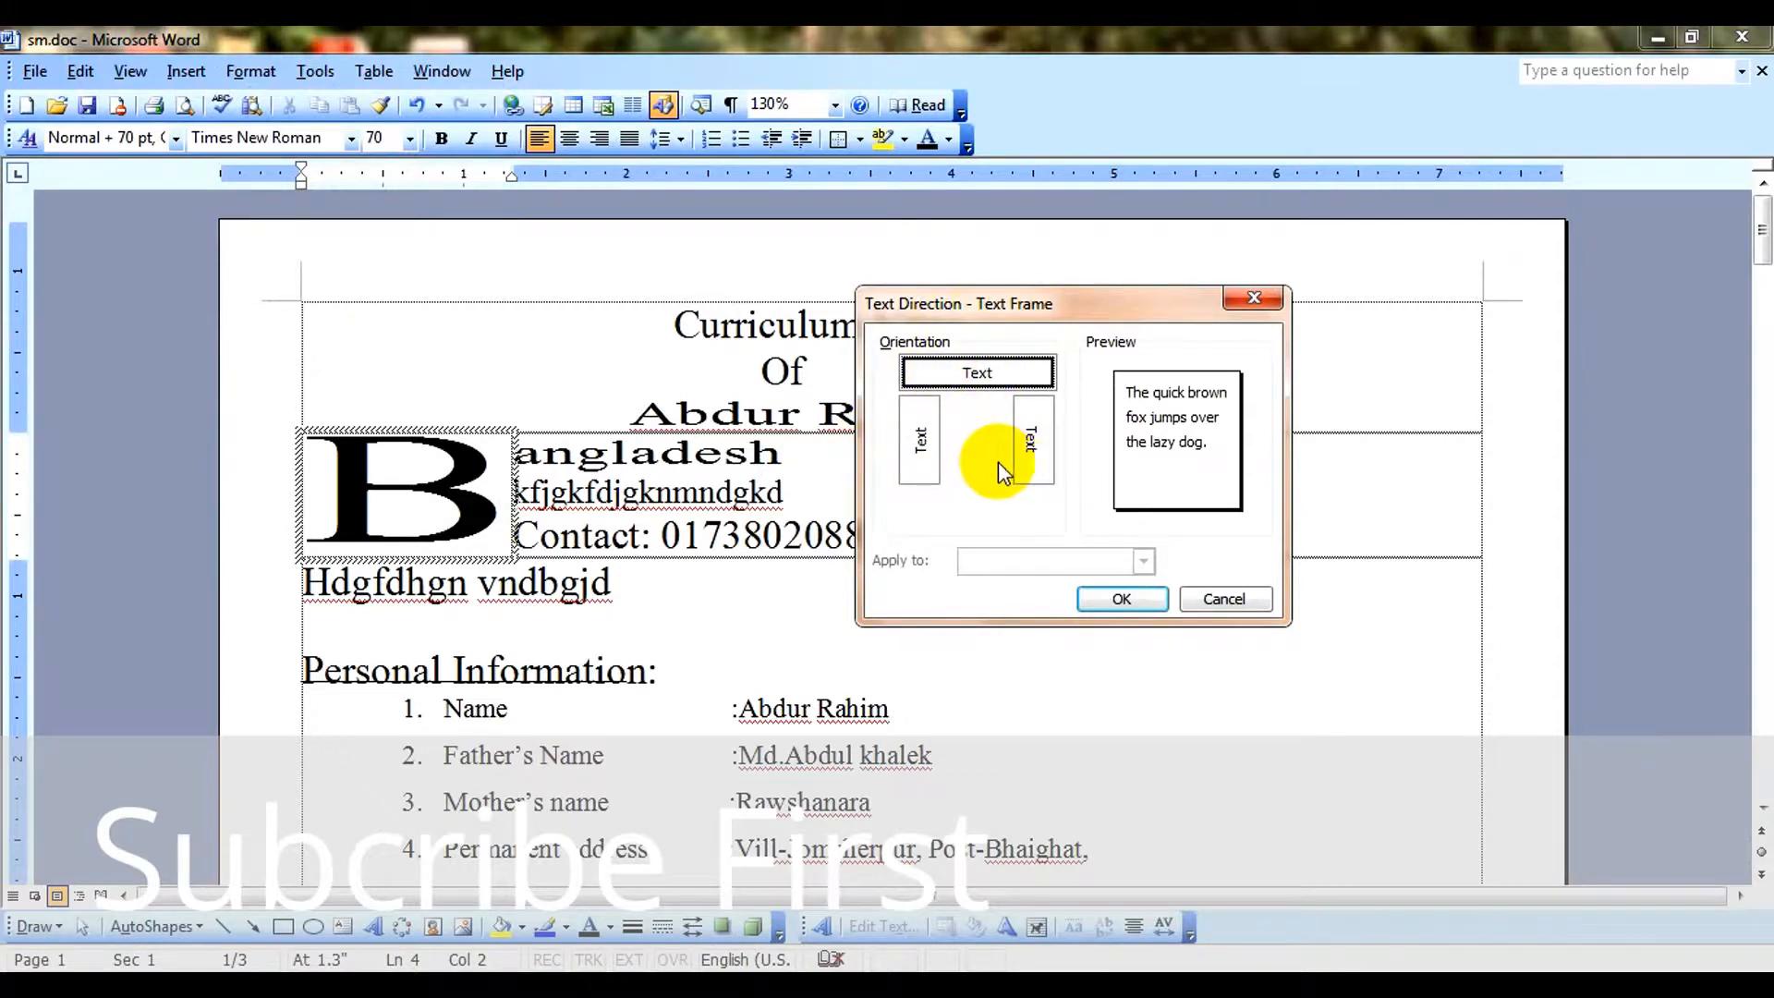
click(922, 443)
click(1122, 600)
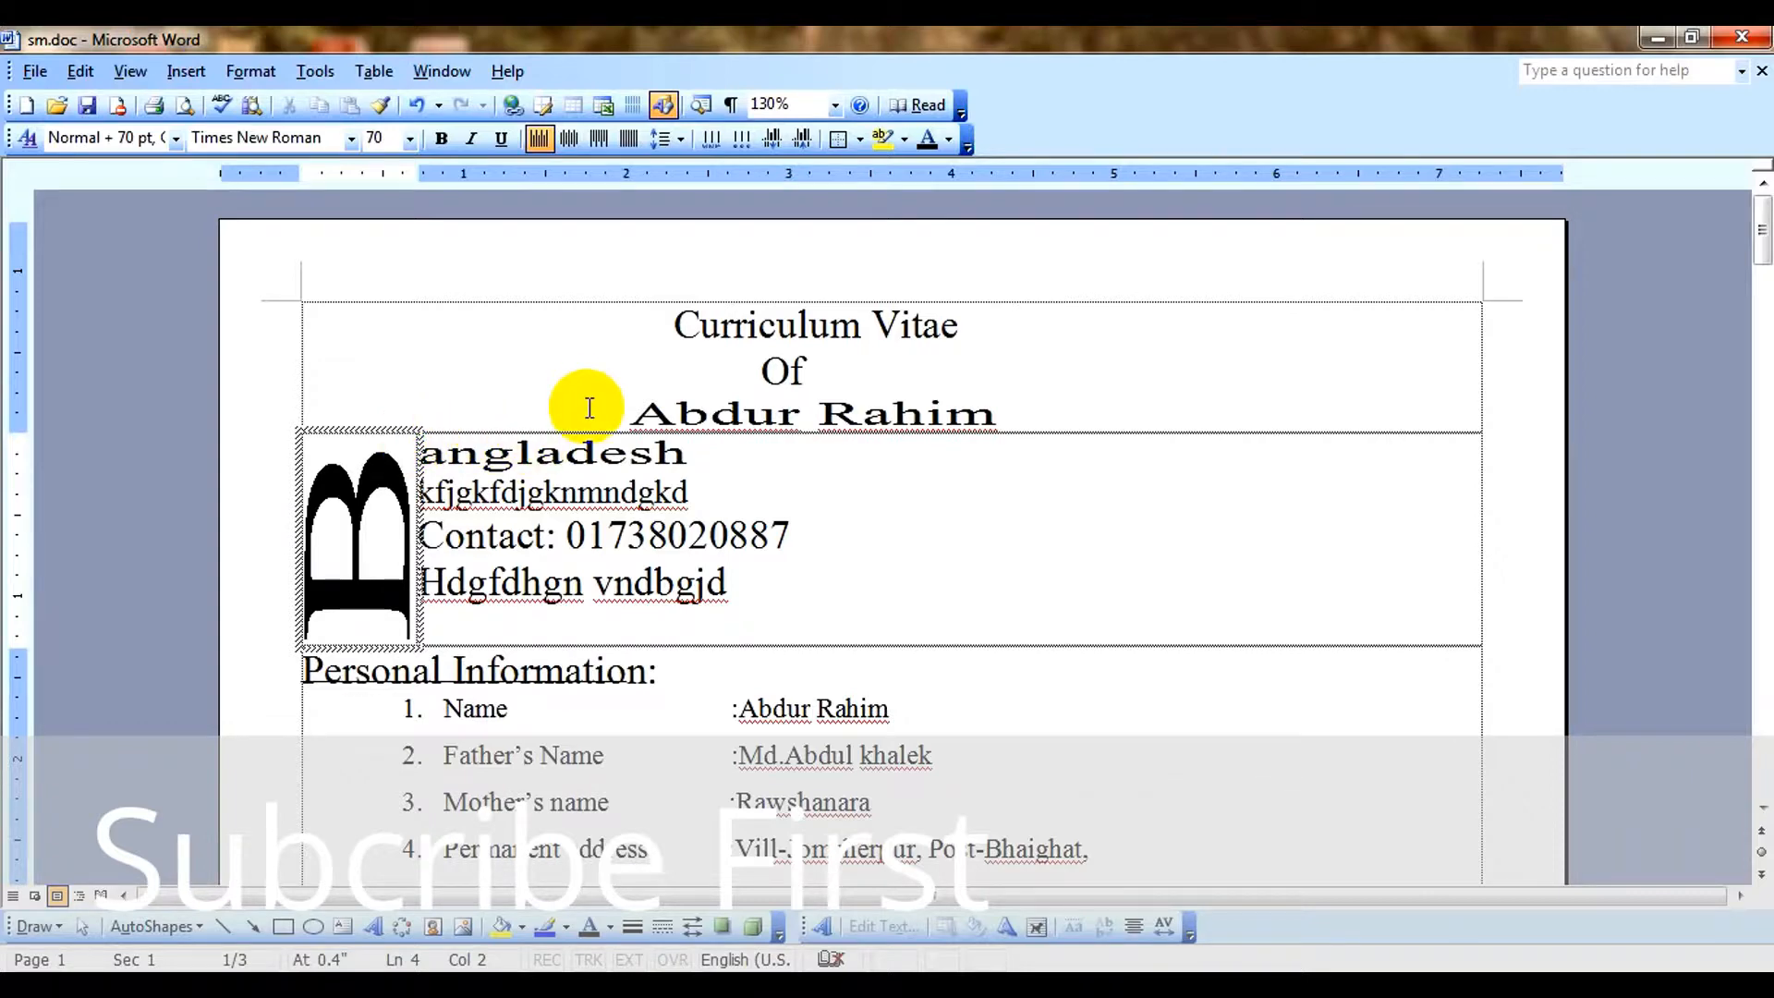
Set the text direction of the drop cap "B" back to horizontal.
click(710, 445)
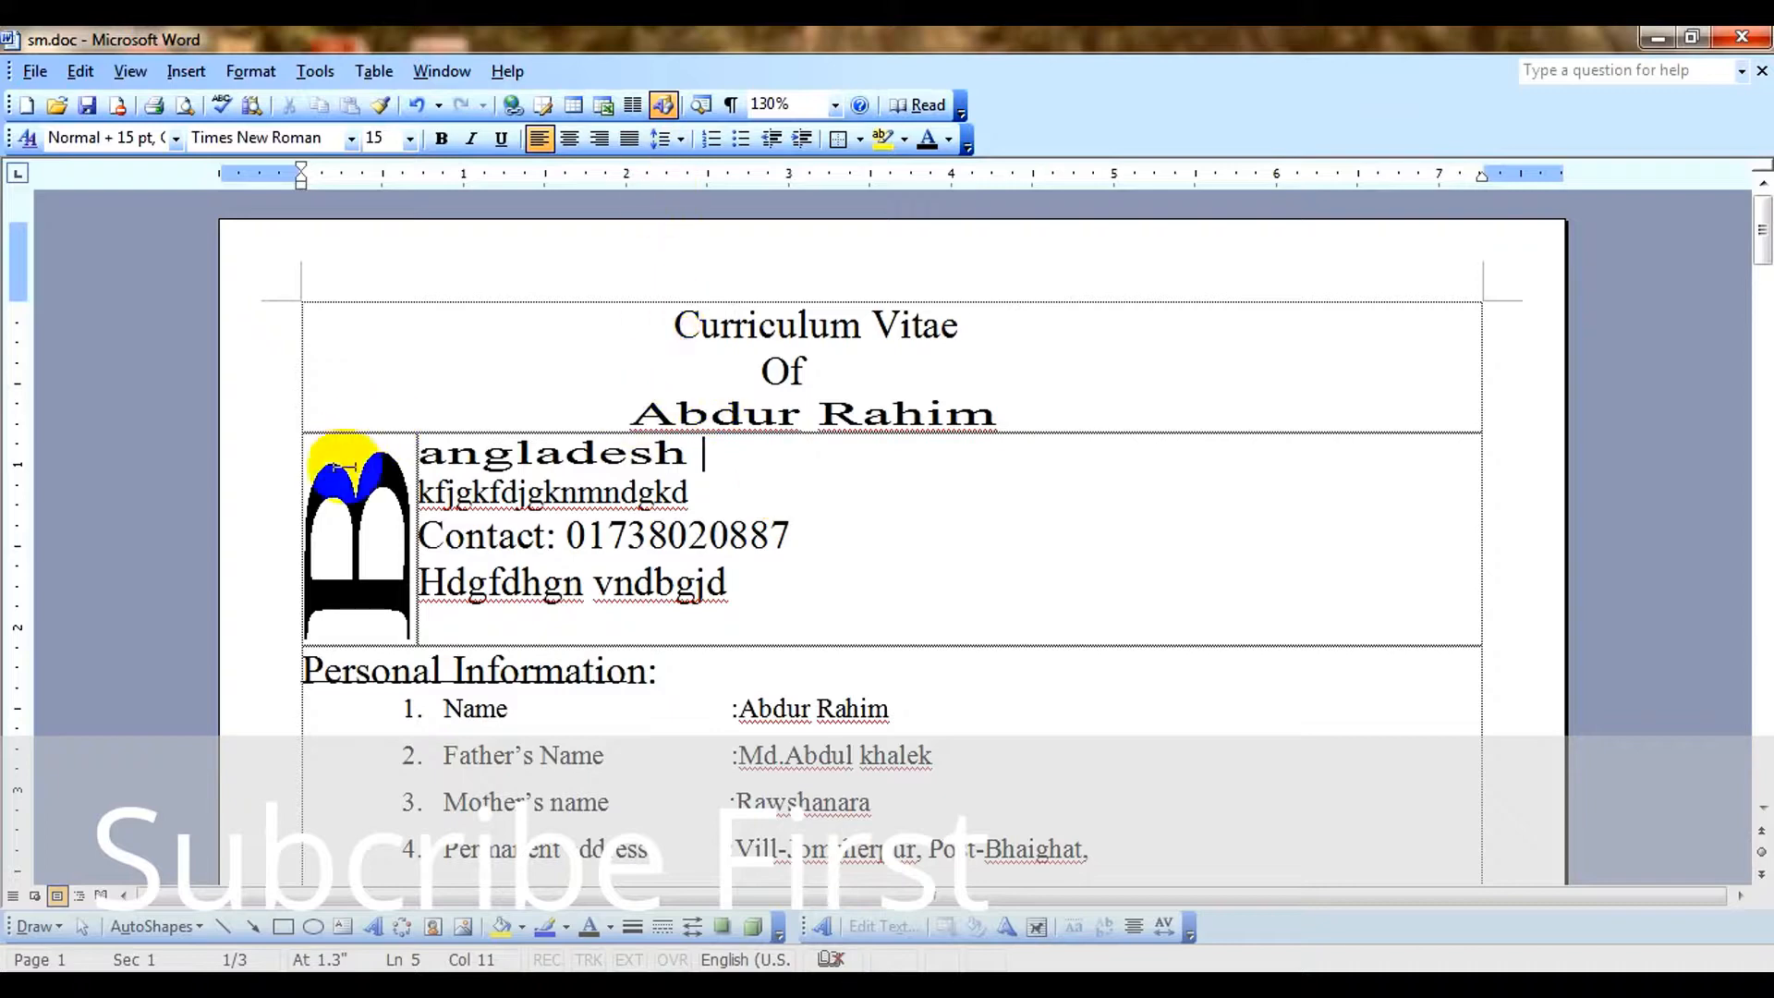
click(379, 462)
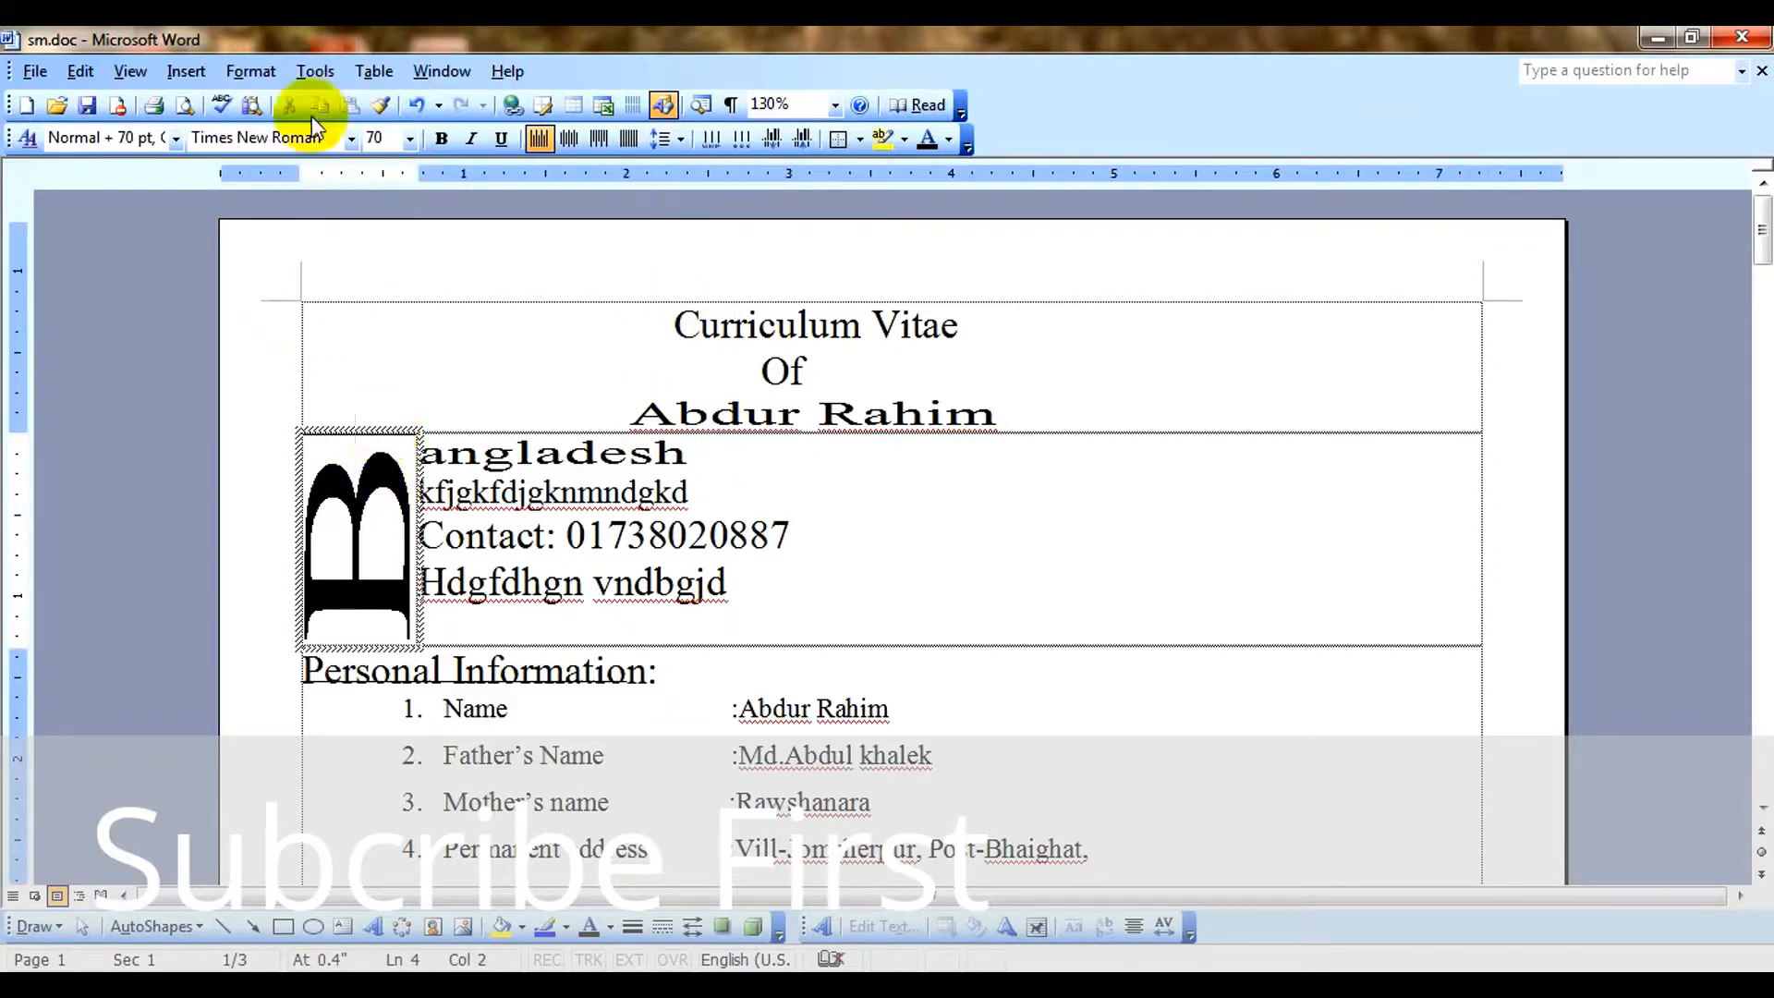
click(247, 71)
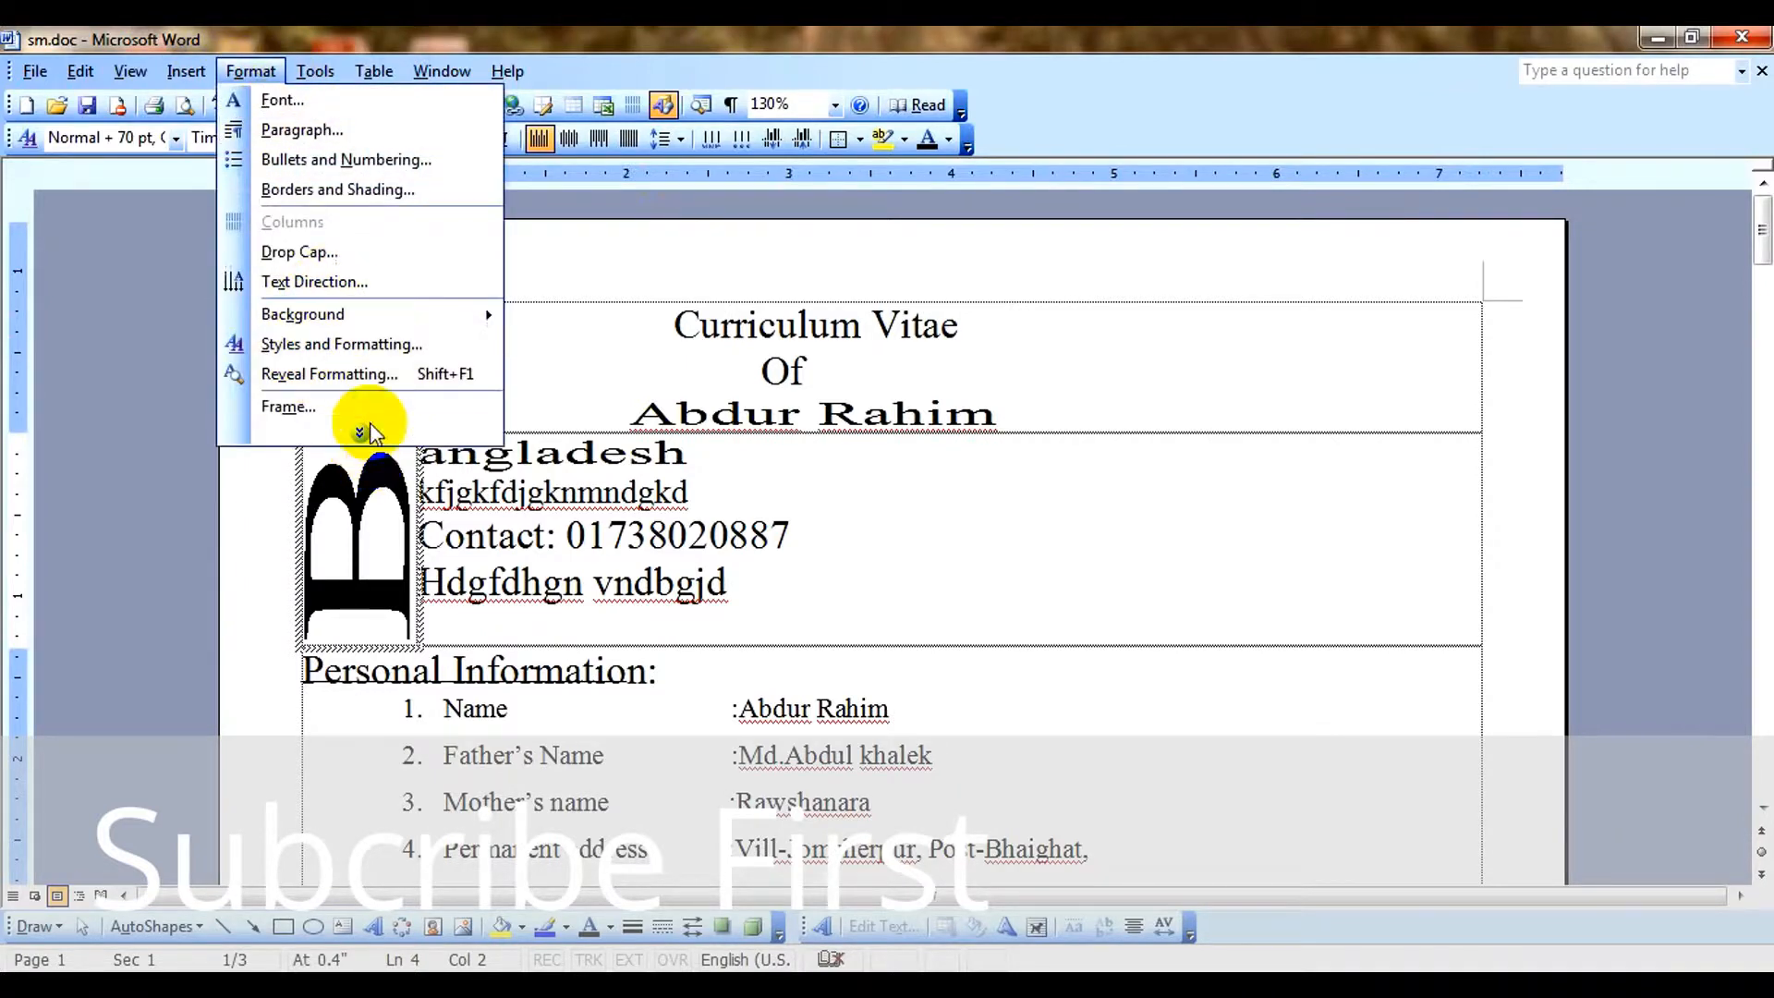
click(363, 453)
click(248, 71)
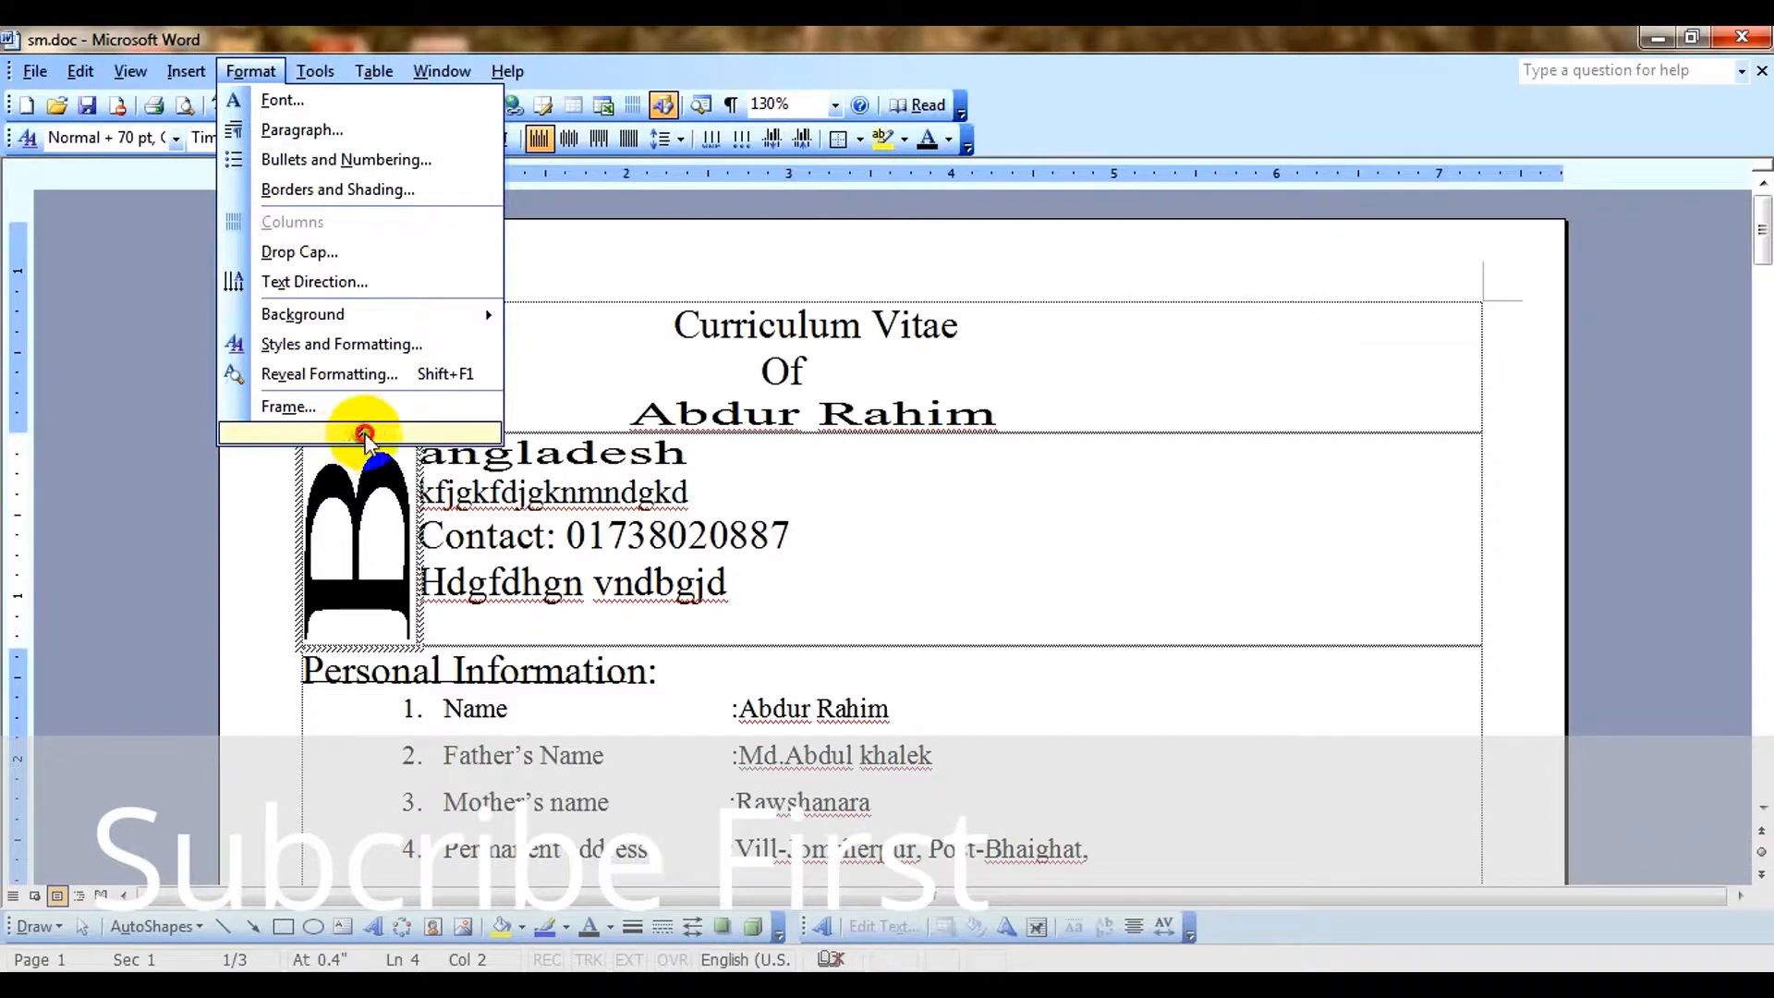
click(363, 344)
click(924, 374)
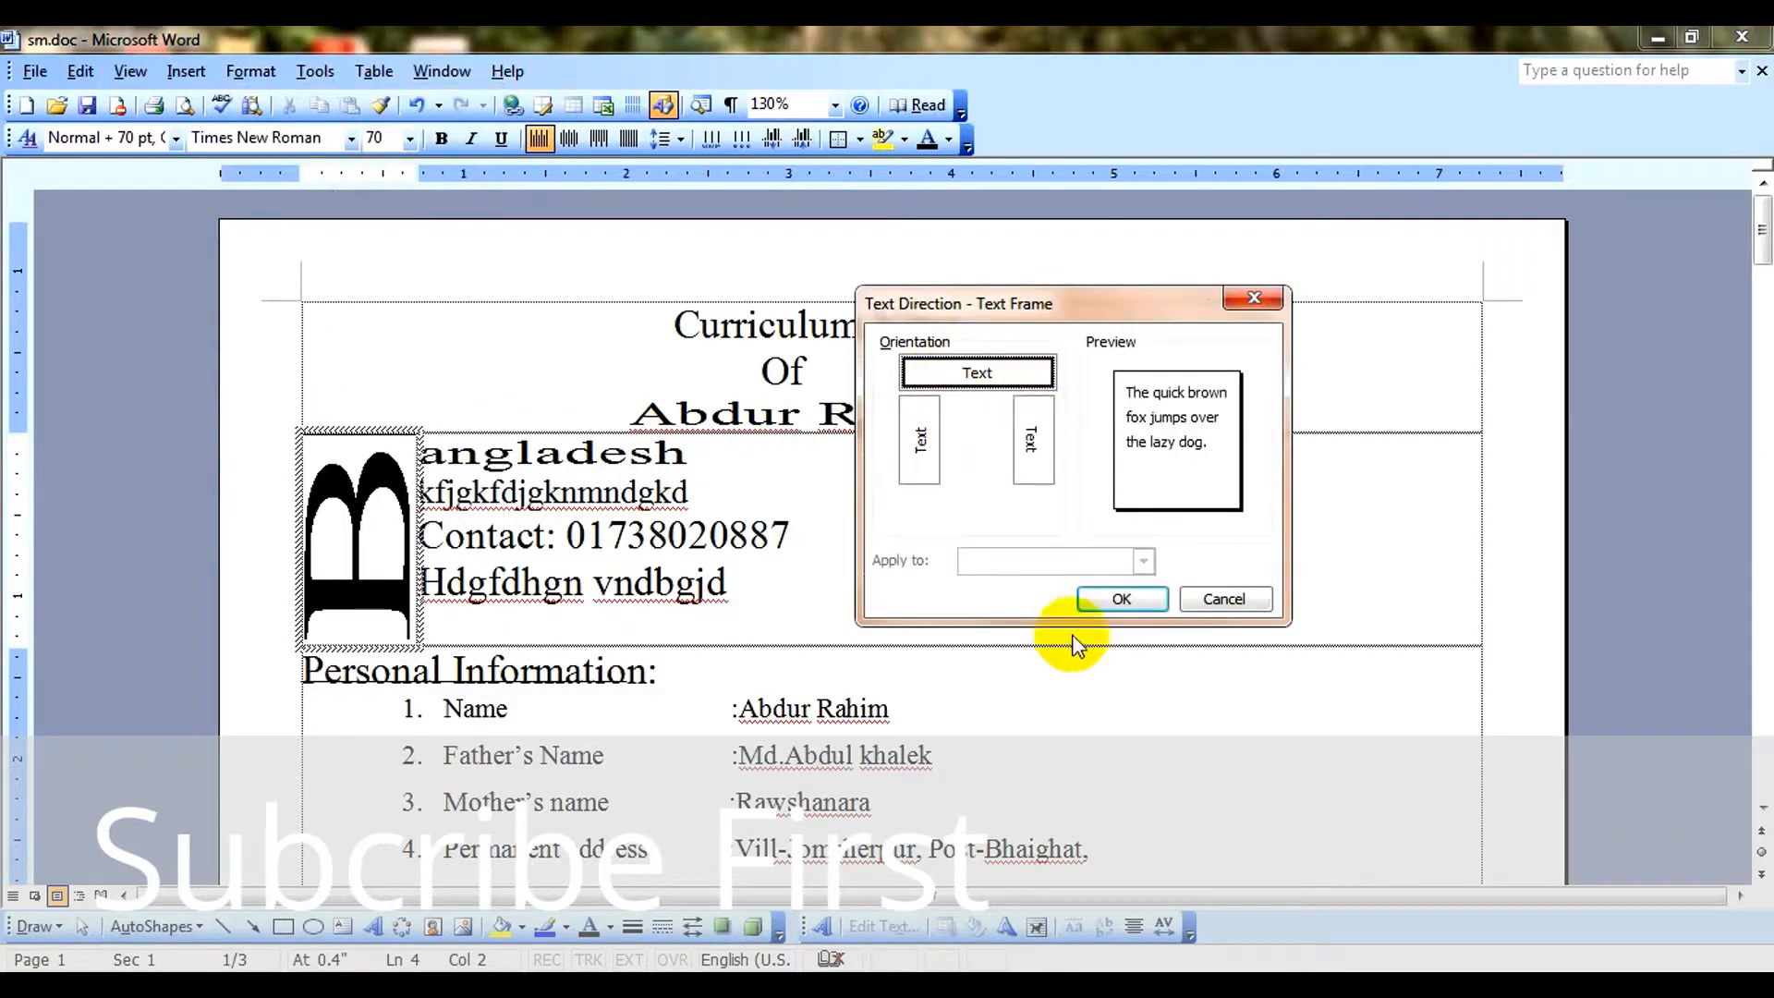
click(1128, 599)
click(250, 71)
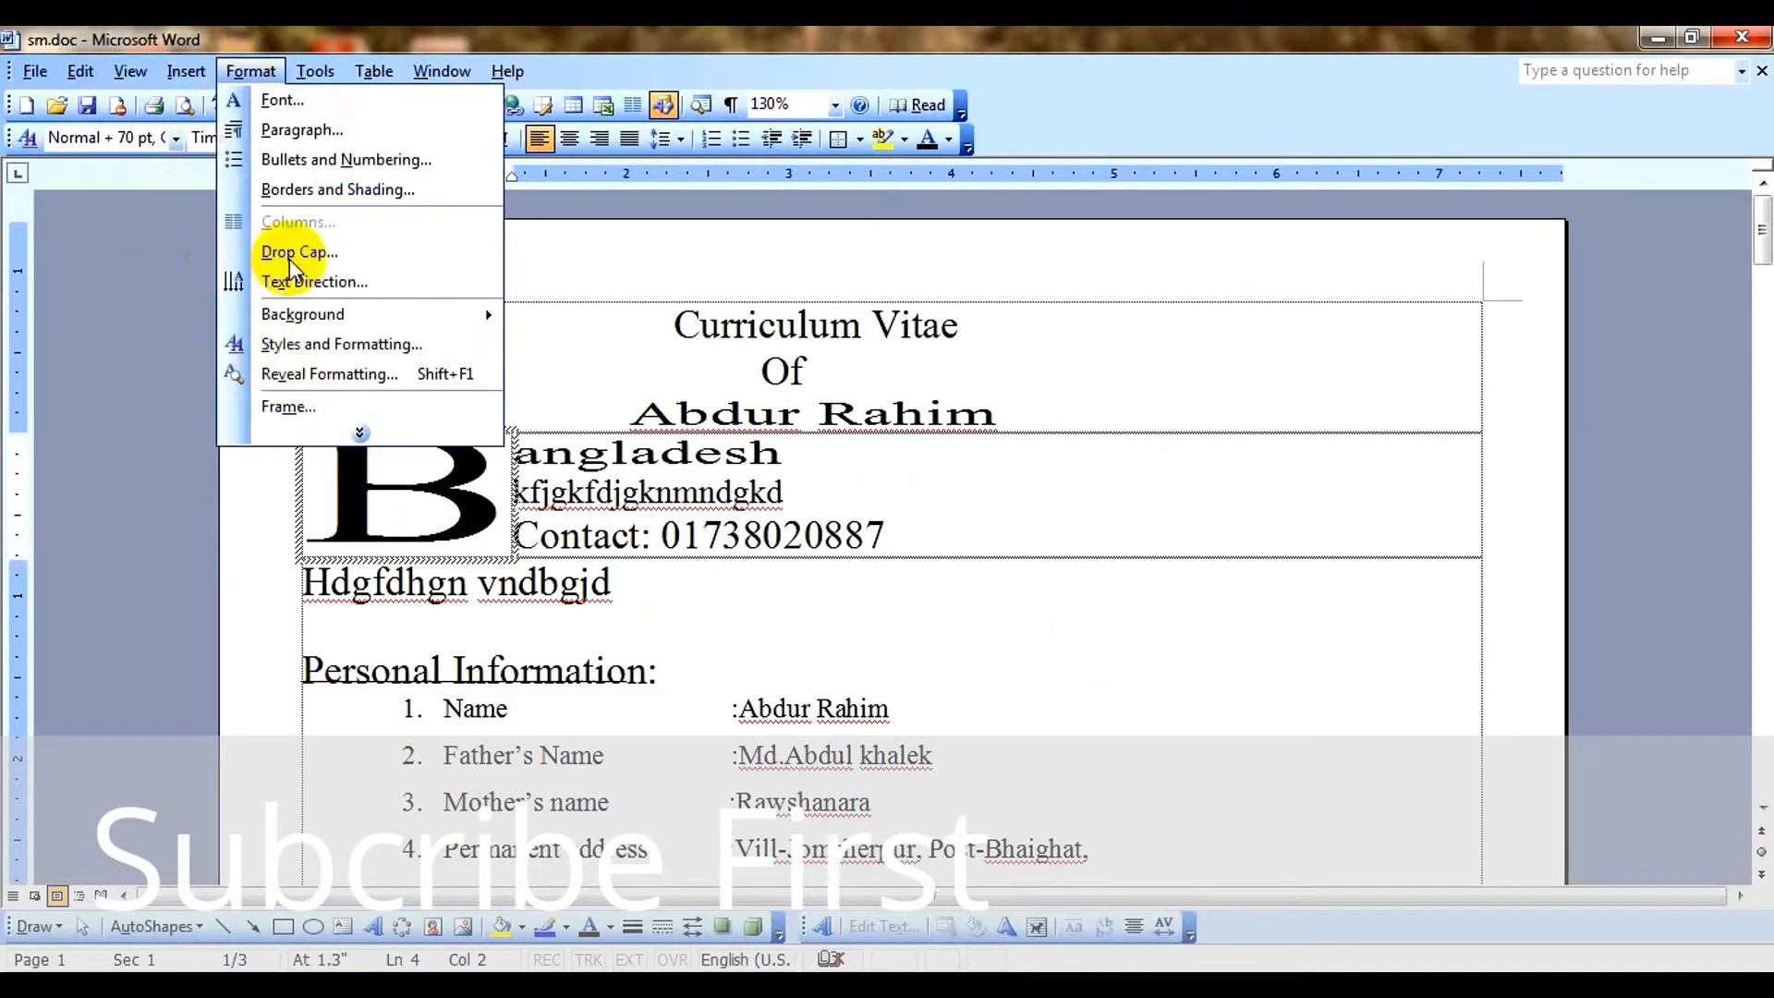
click(349, 404)
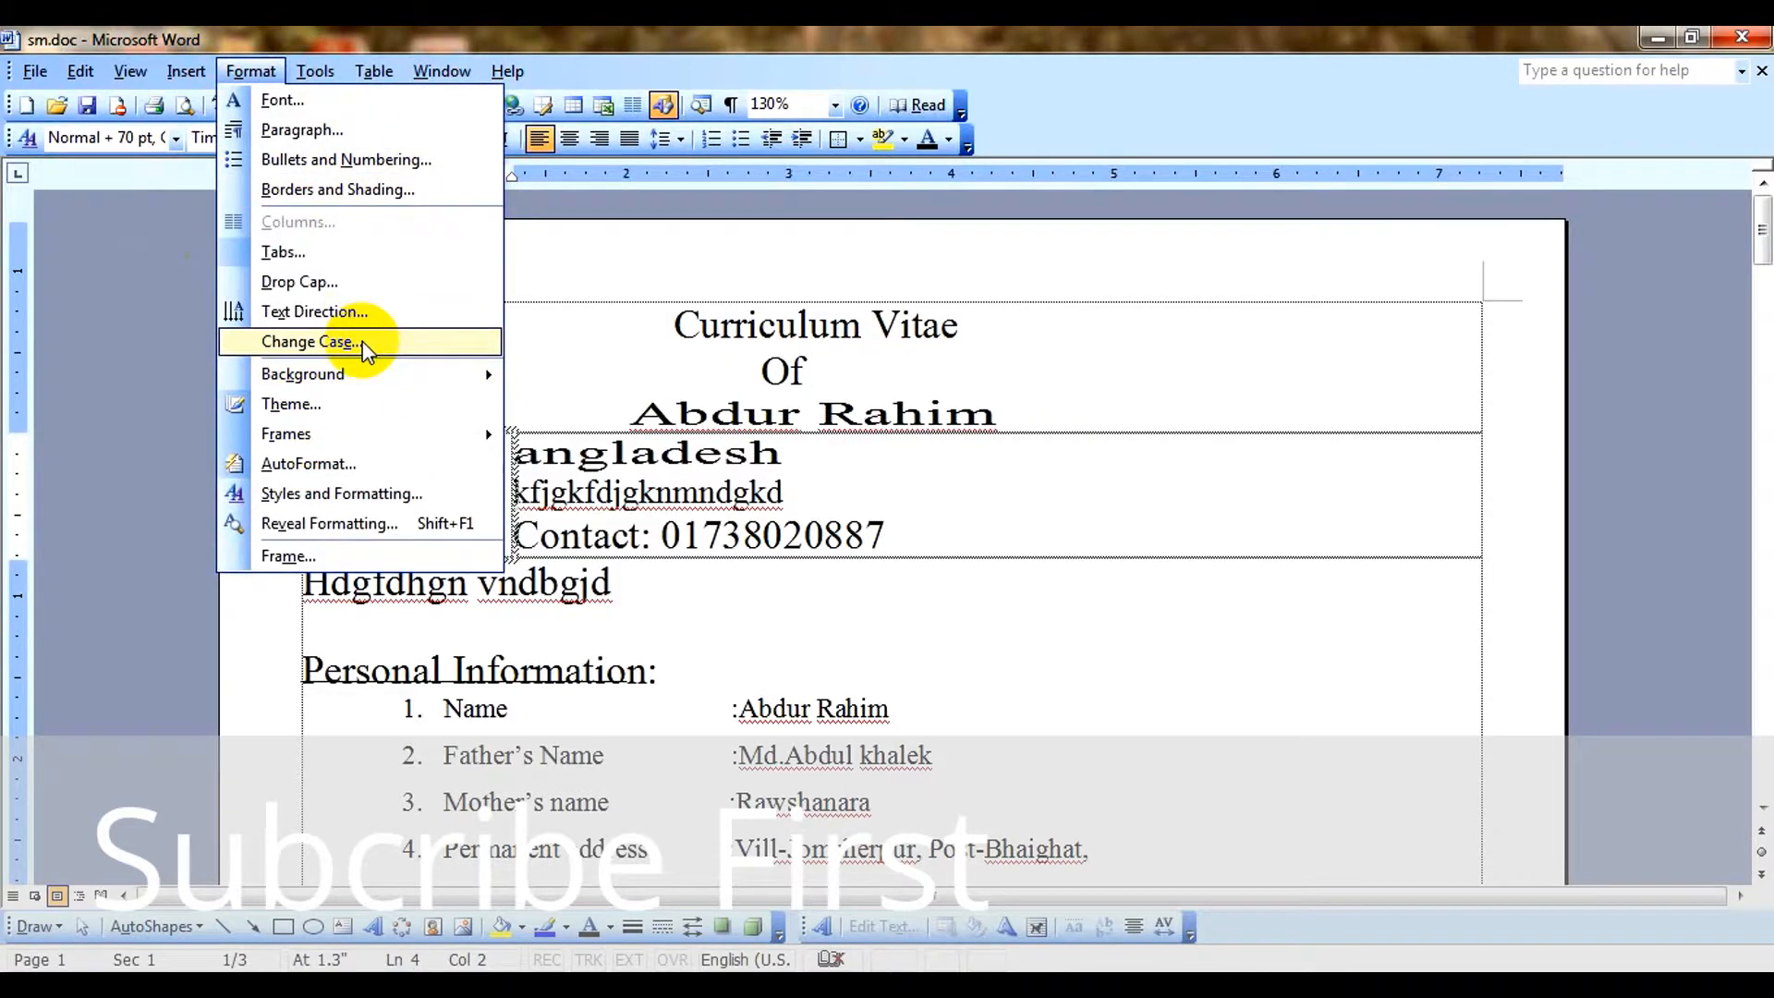
click(818, 413)
drag(675, 324, 982, 325)
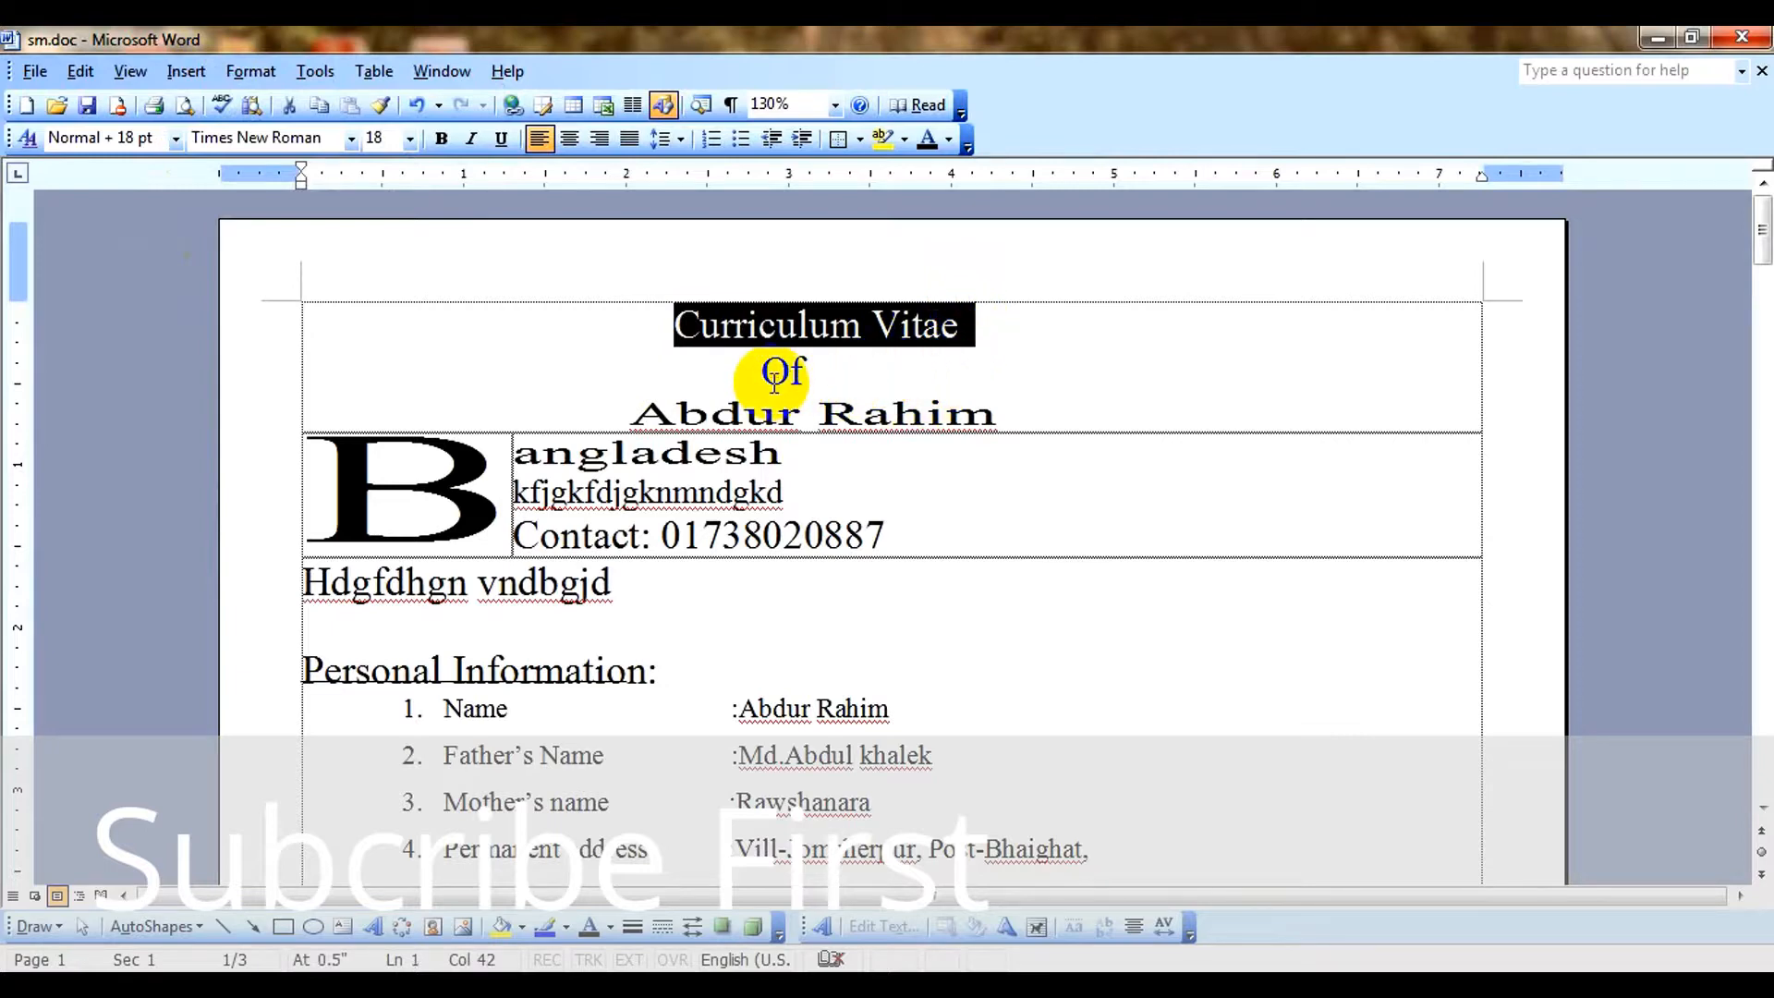
click(725, 459)
Cycle the letter case of Personal Information items 1 to 5 through uppercase and lowercase, ending on sentence case.
scroll(765, 614, down, 6)
scroll(638, 602, up, 4)
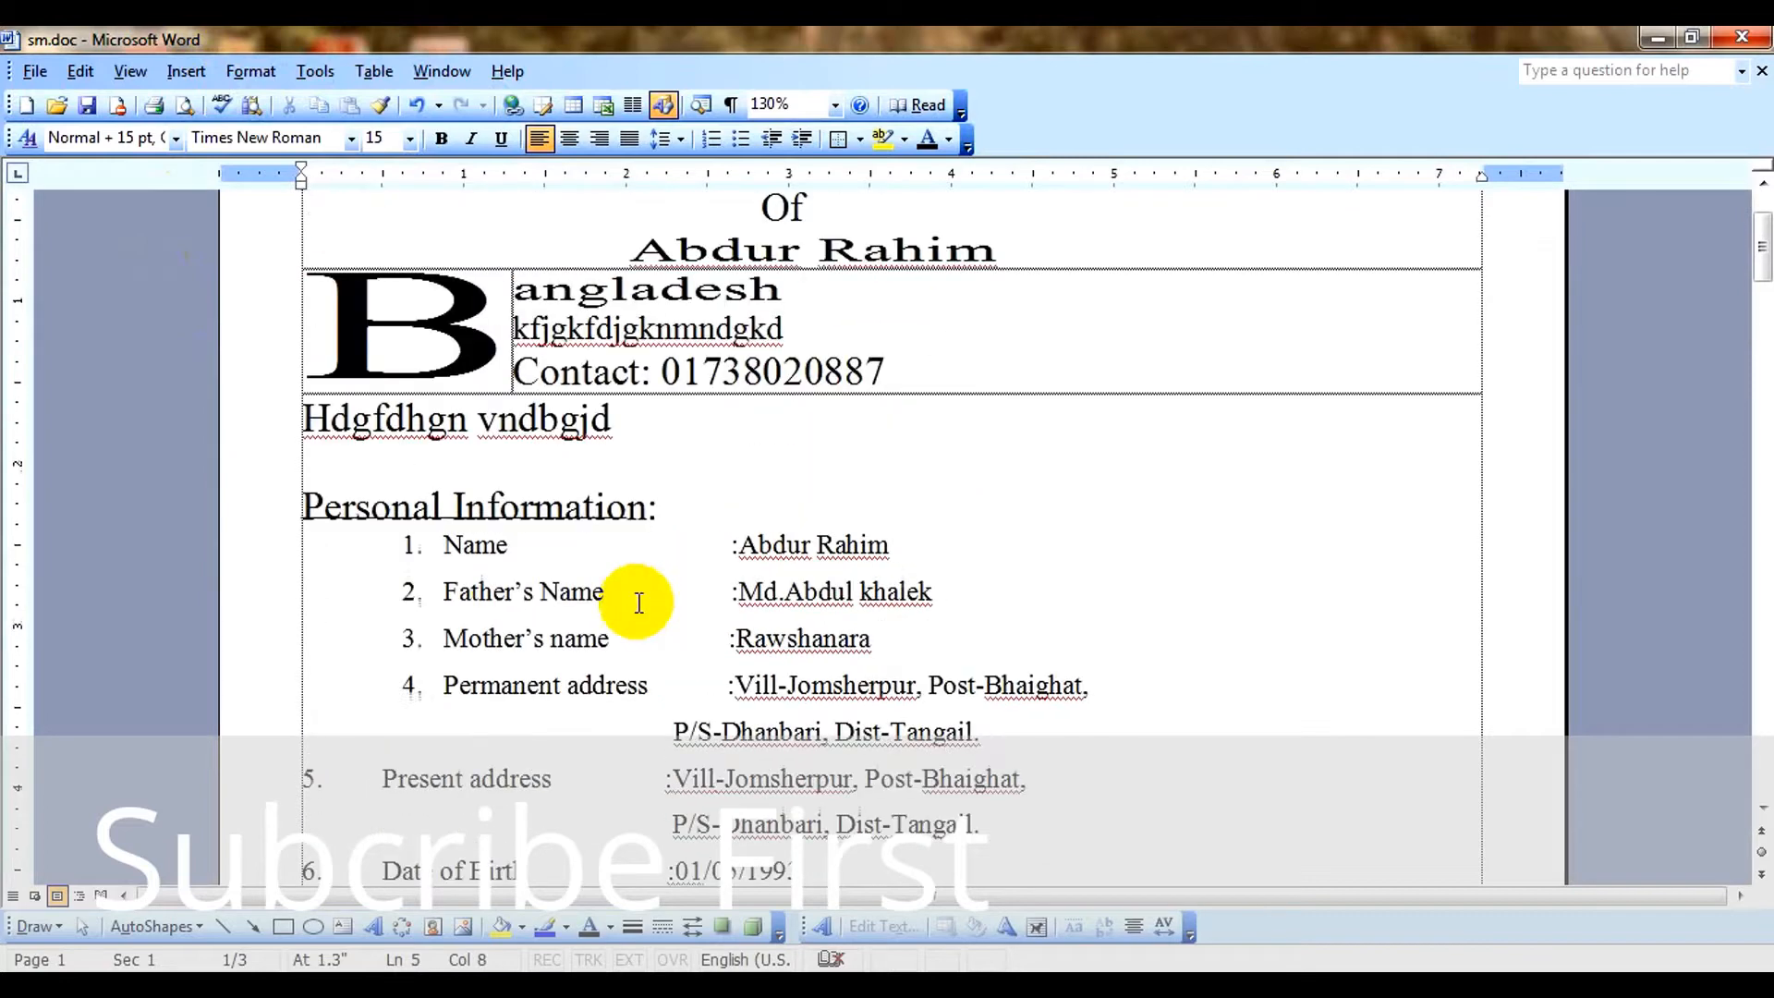
drag(376, 543, 1275, 755)
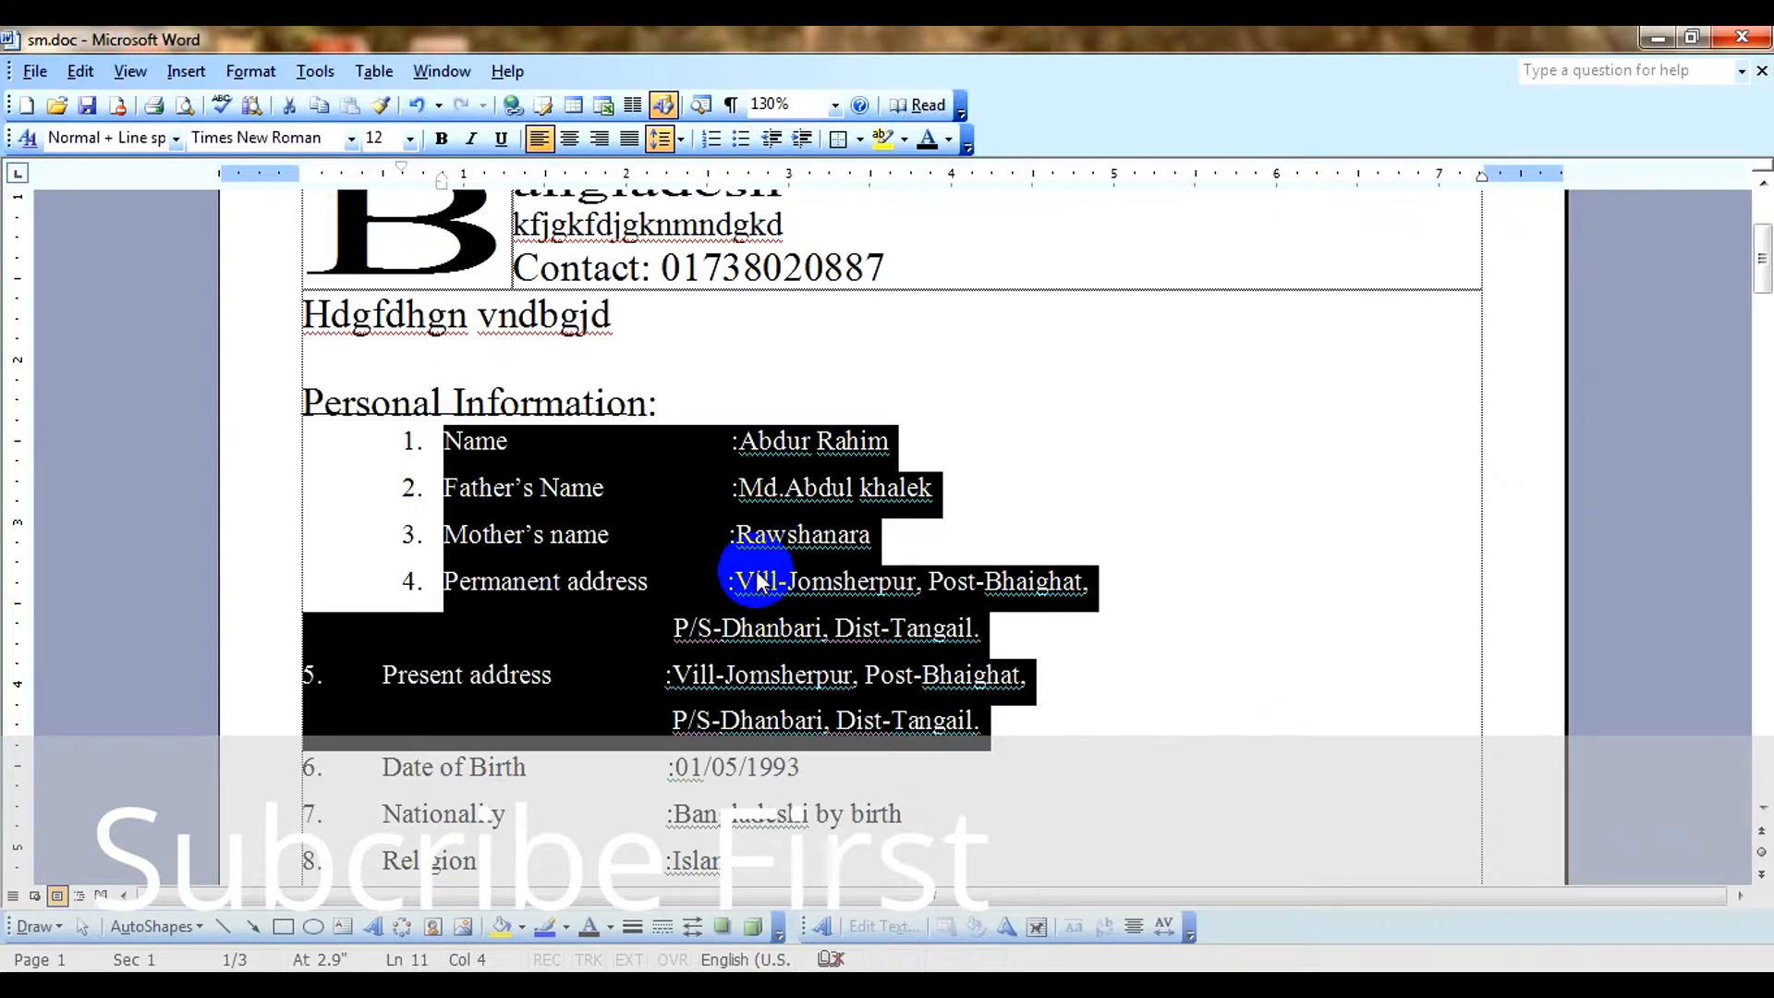
key(ctrl+shift+a)
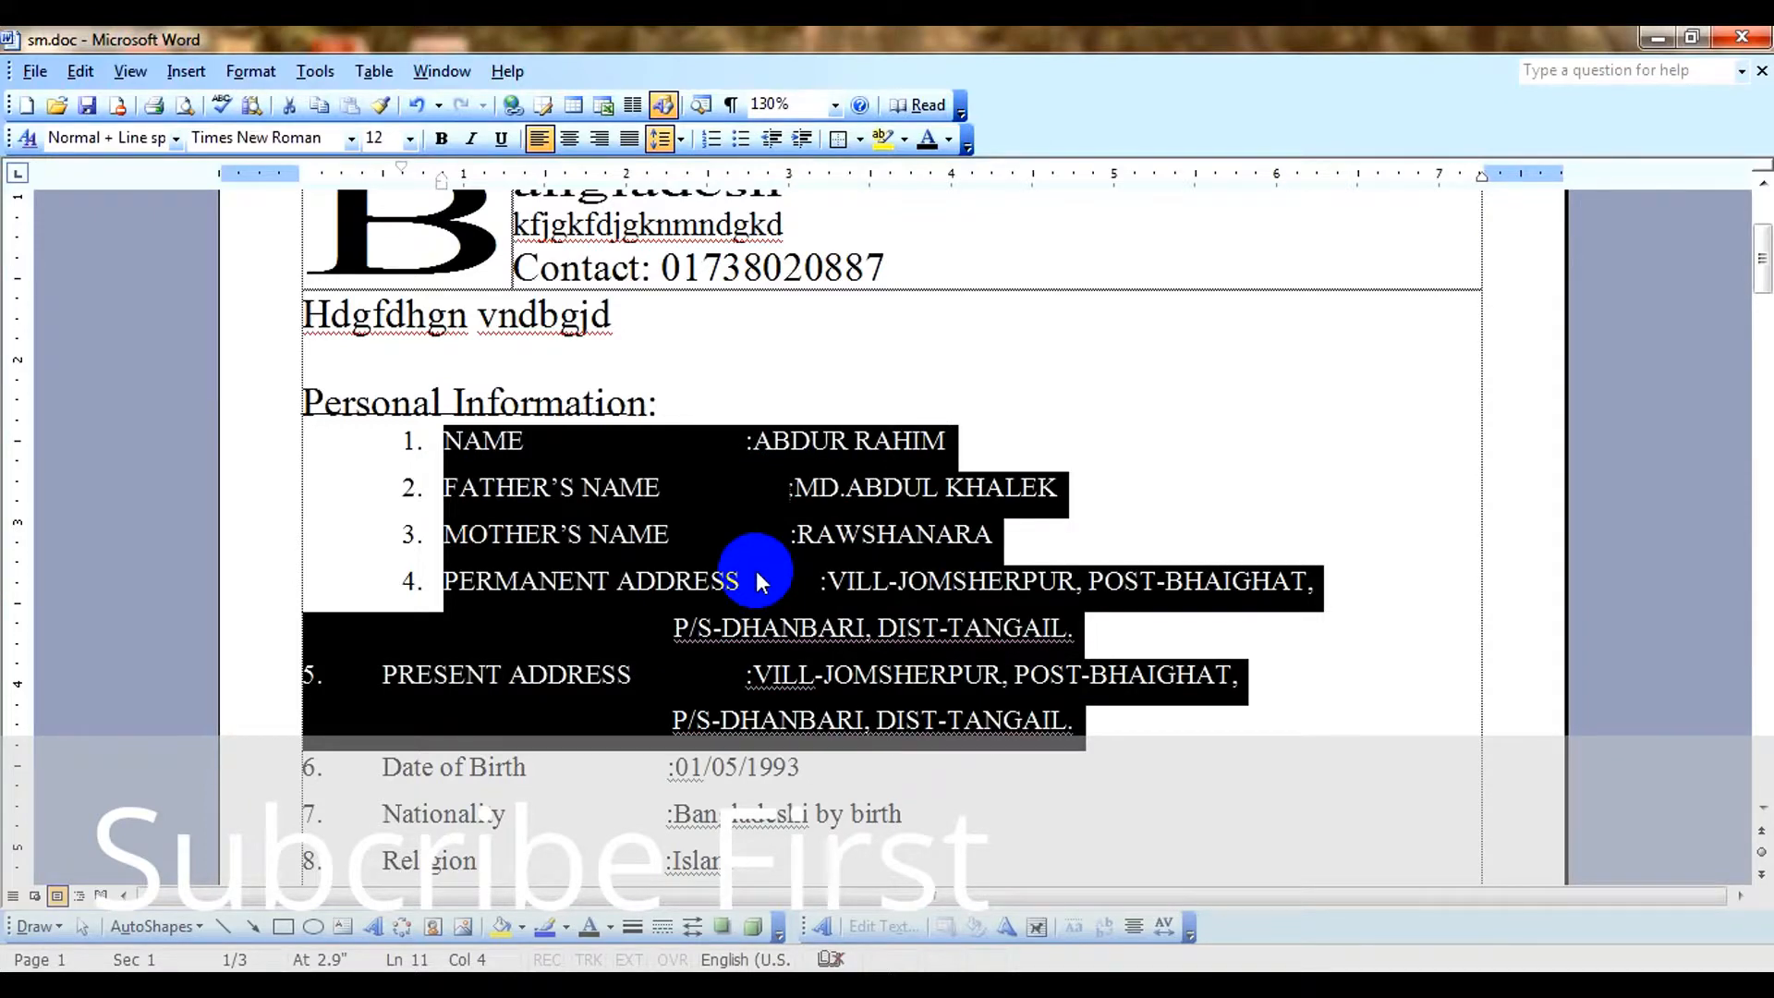
key(shift+F3)
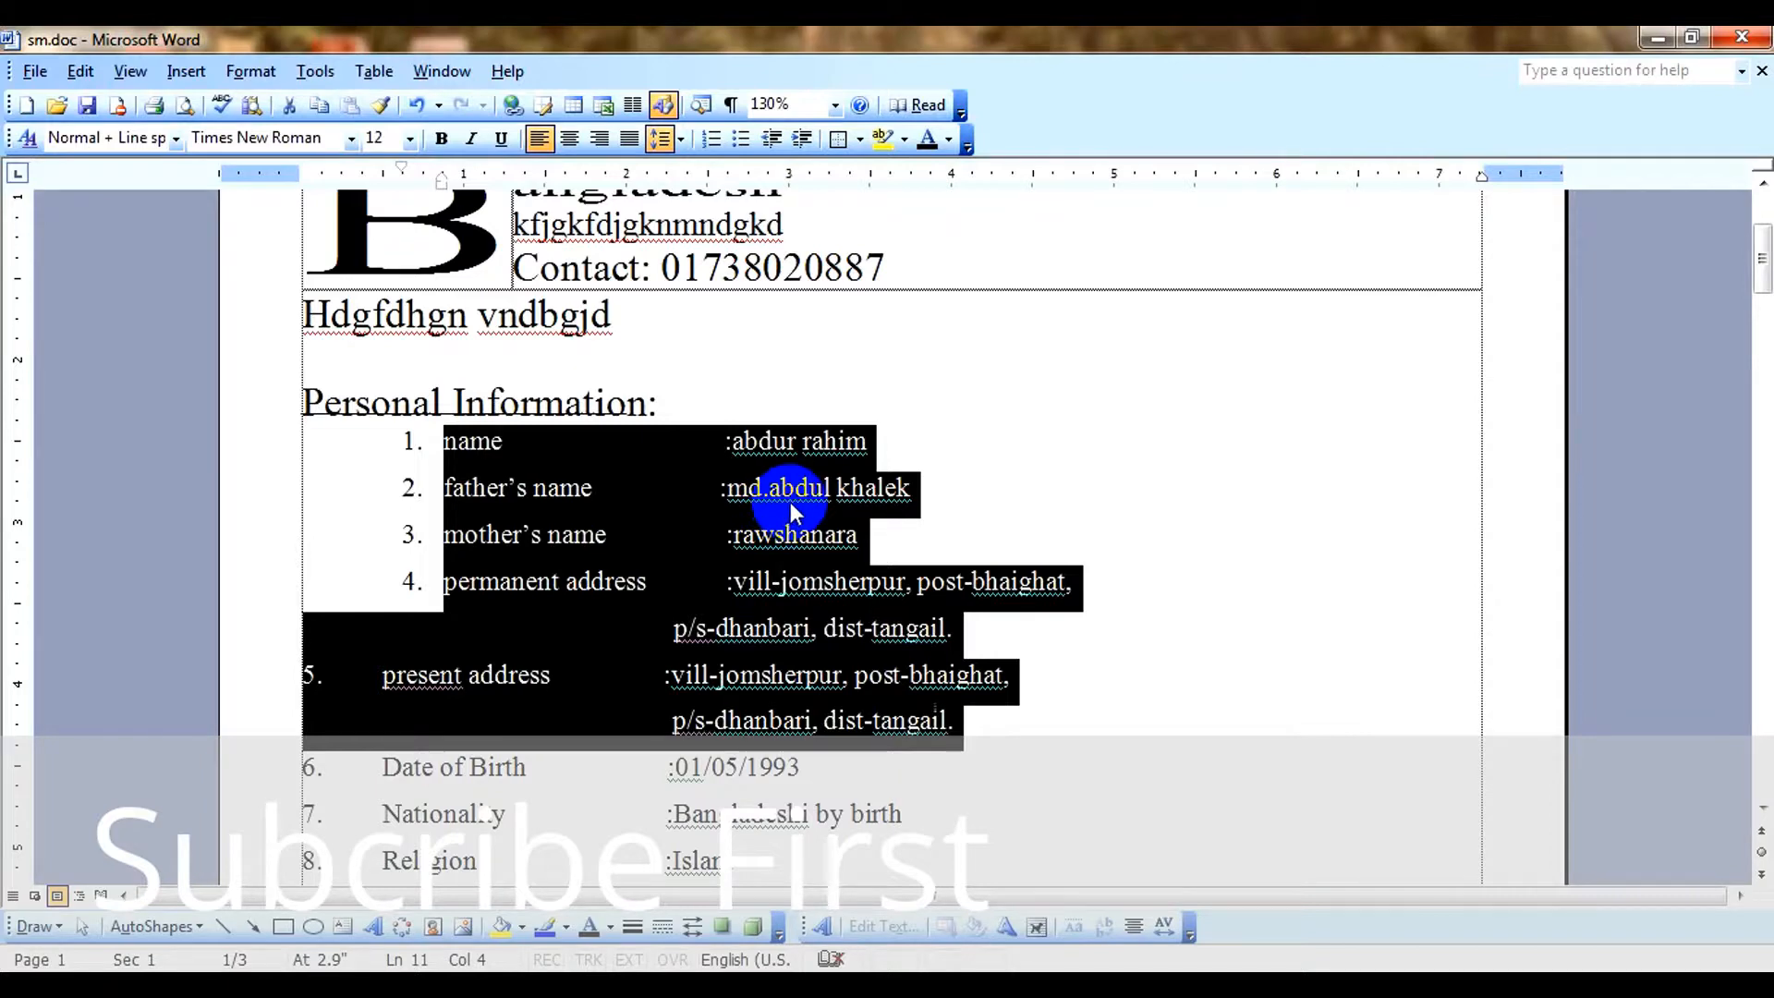
key(shift+F3)
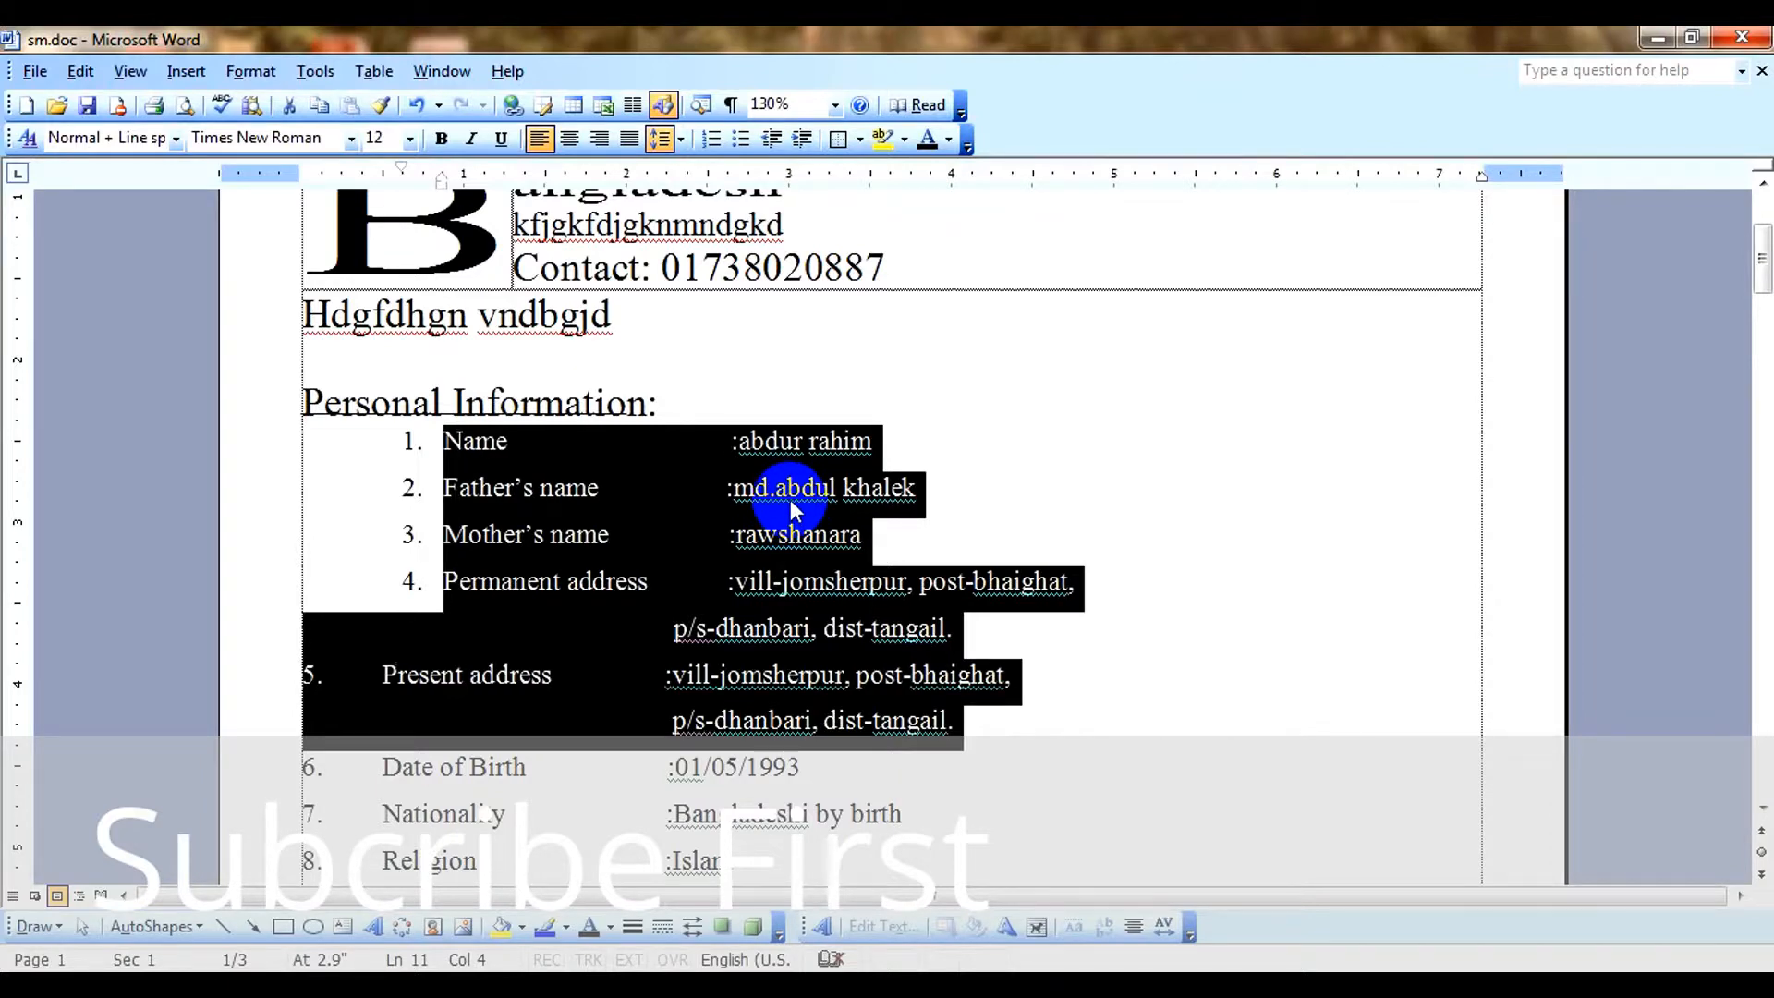
key(shift+F3)
key(shift+F3)
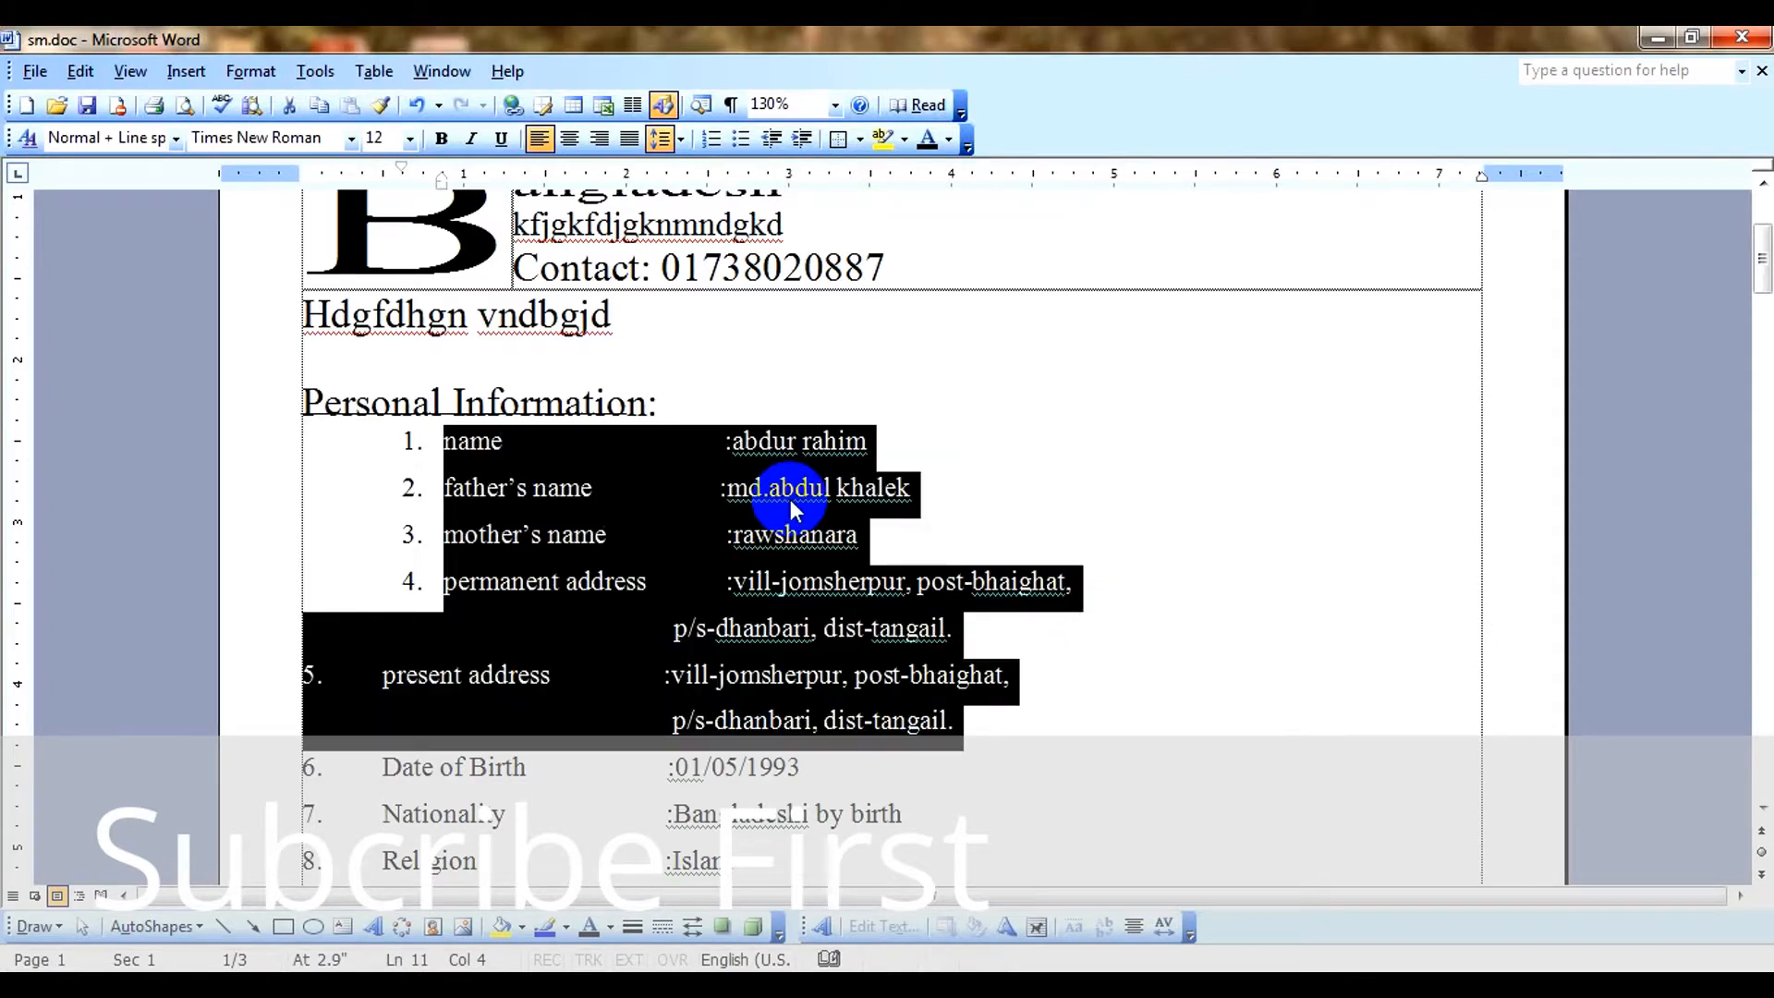
key(shift+F3)
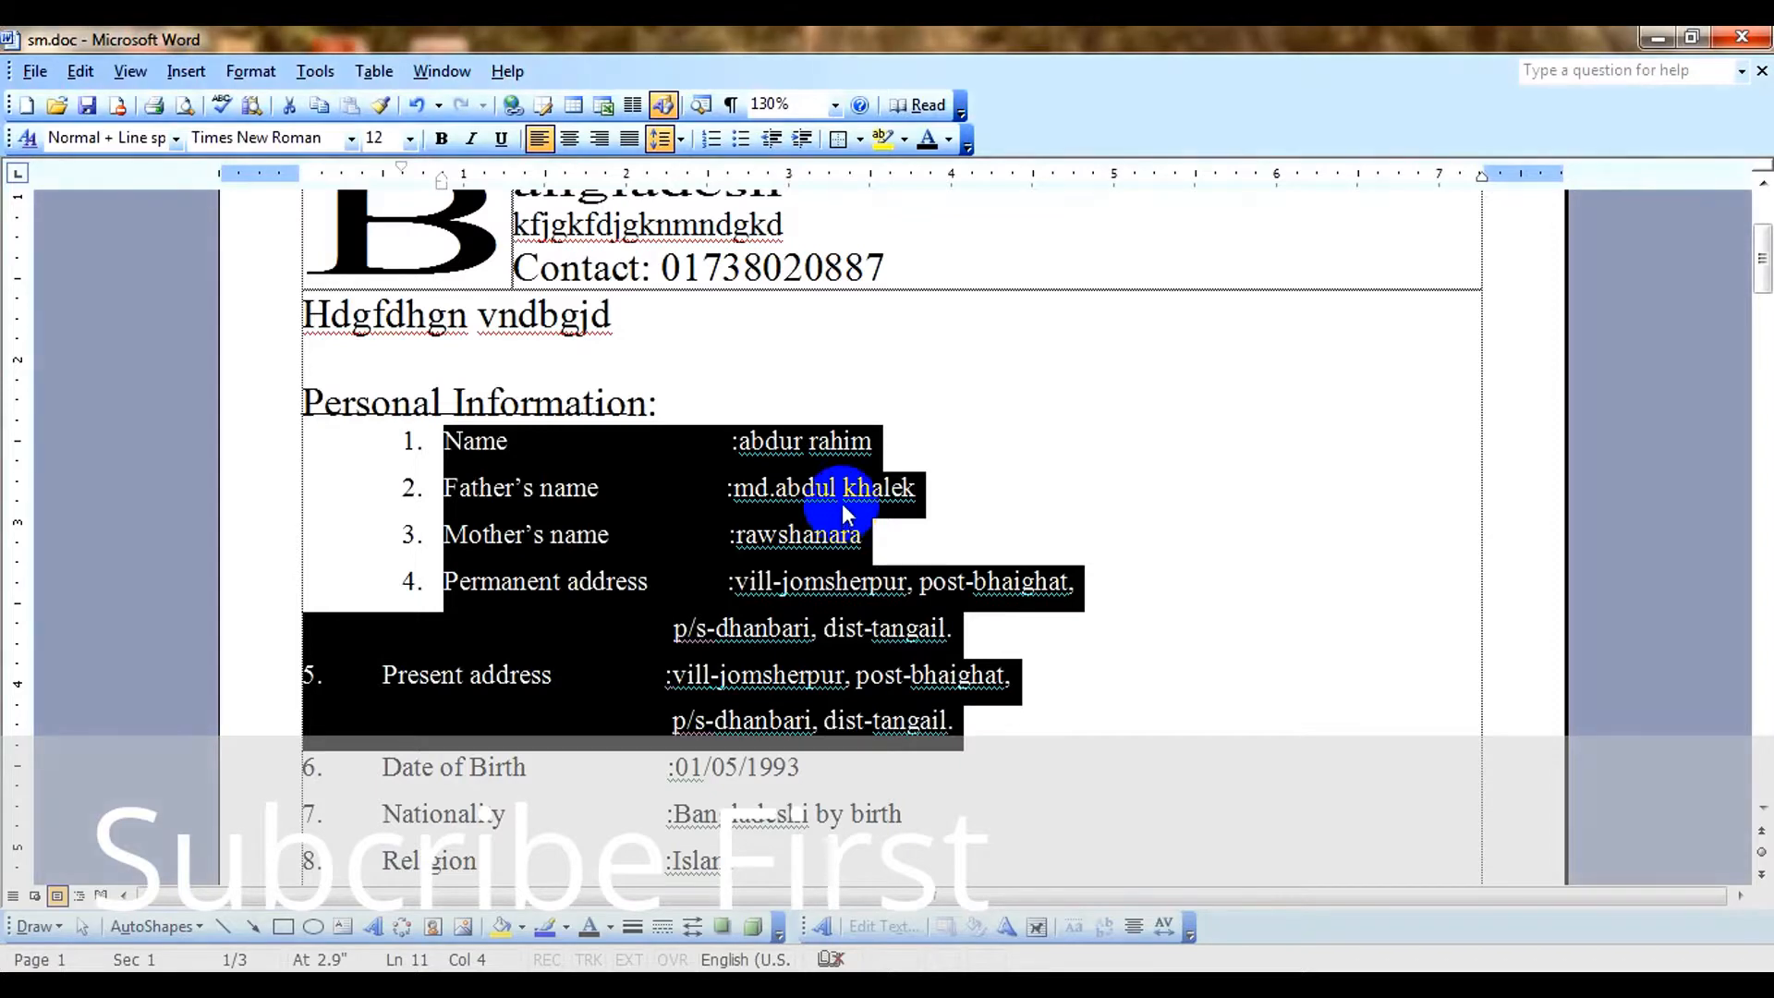
Add a diagonal, semitransparent printed text watermark containing the person's name in Times New Roman at automatic size.
click(989, 514)
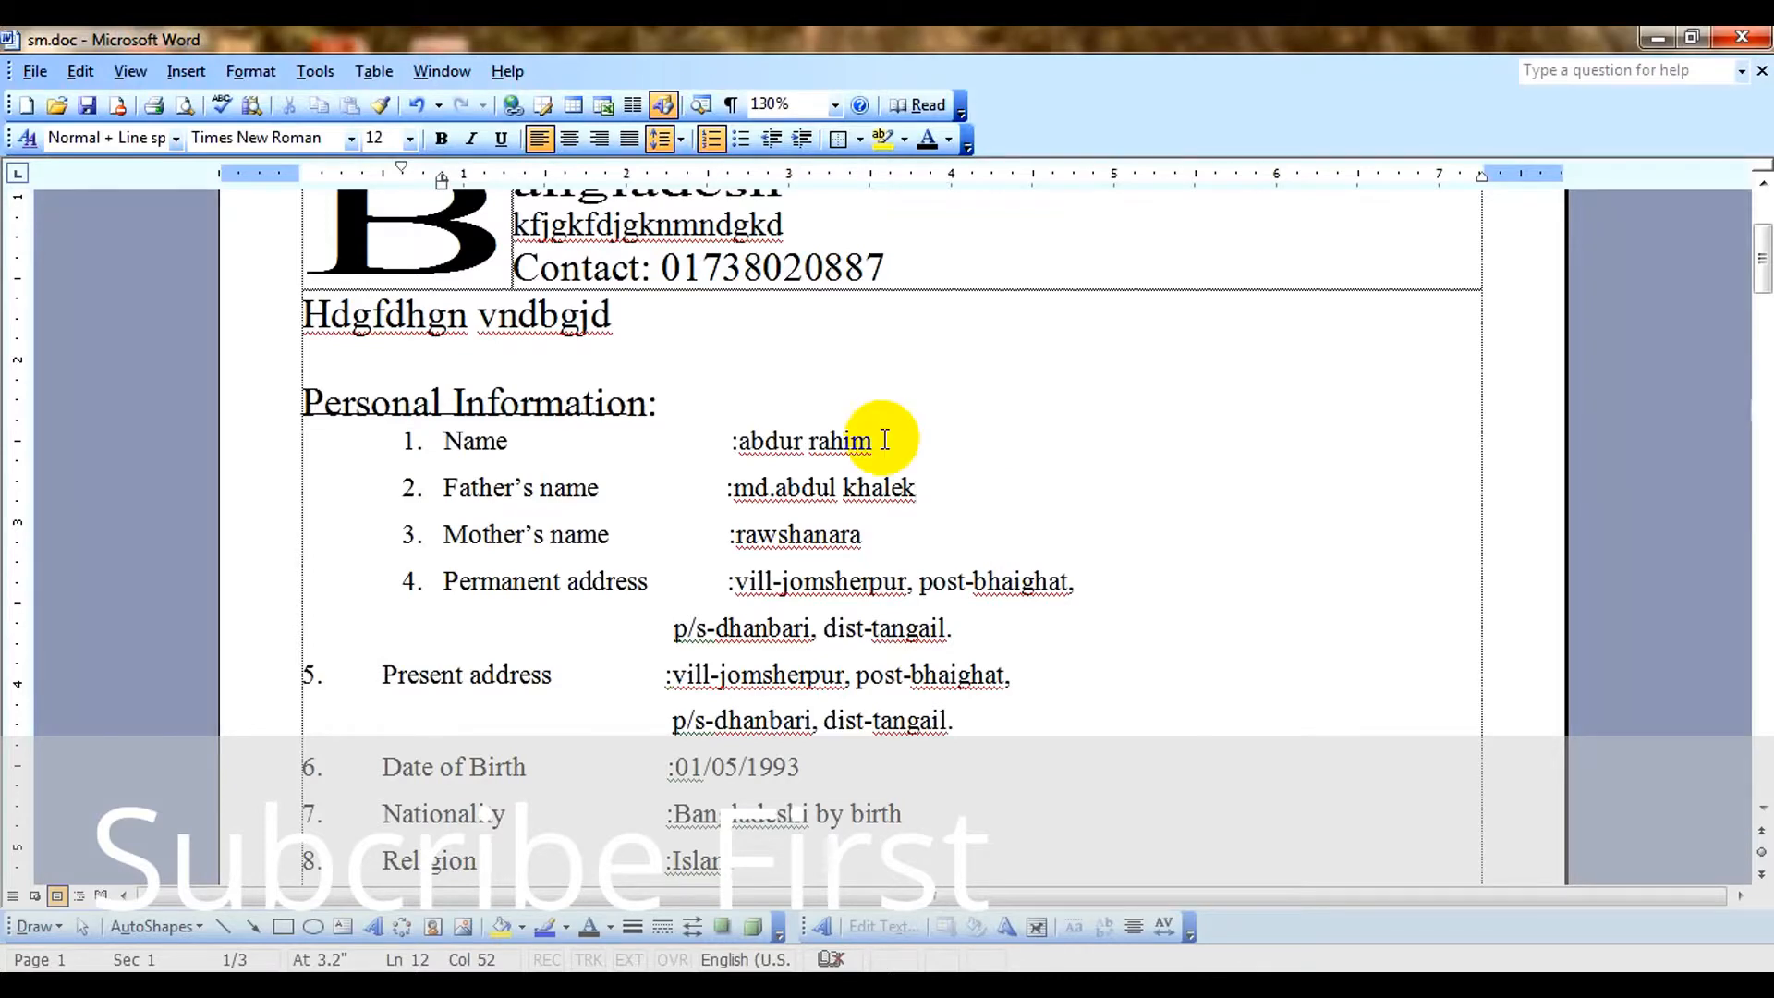
click(248, 72)
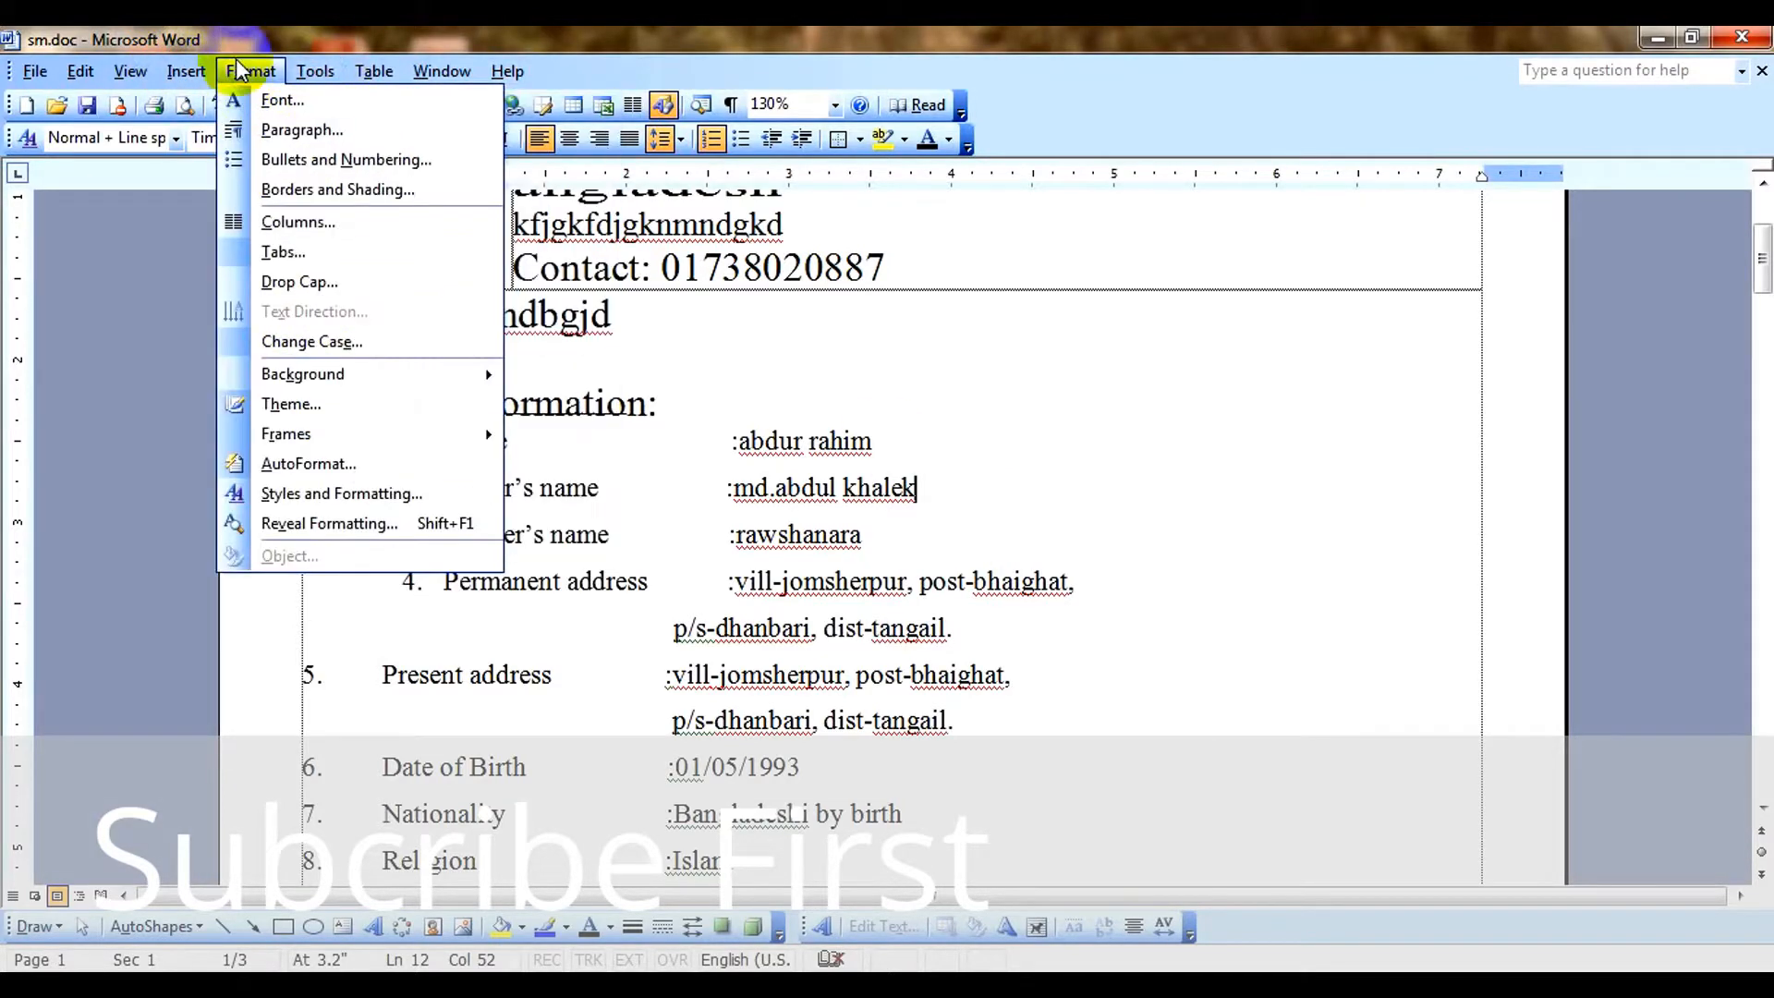
mouse_move(388, 380)
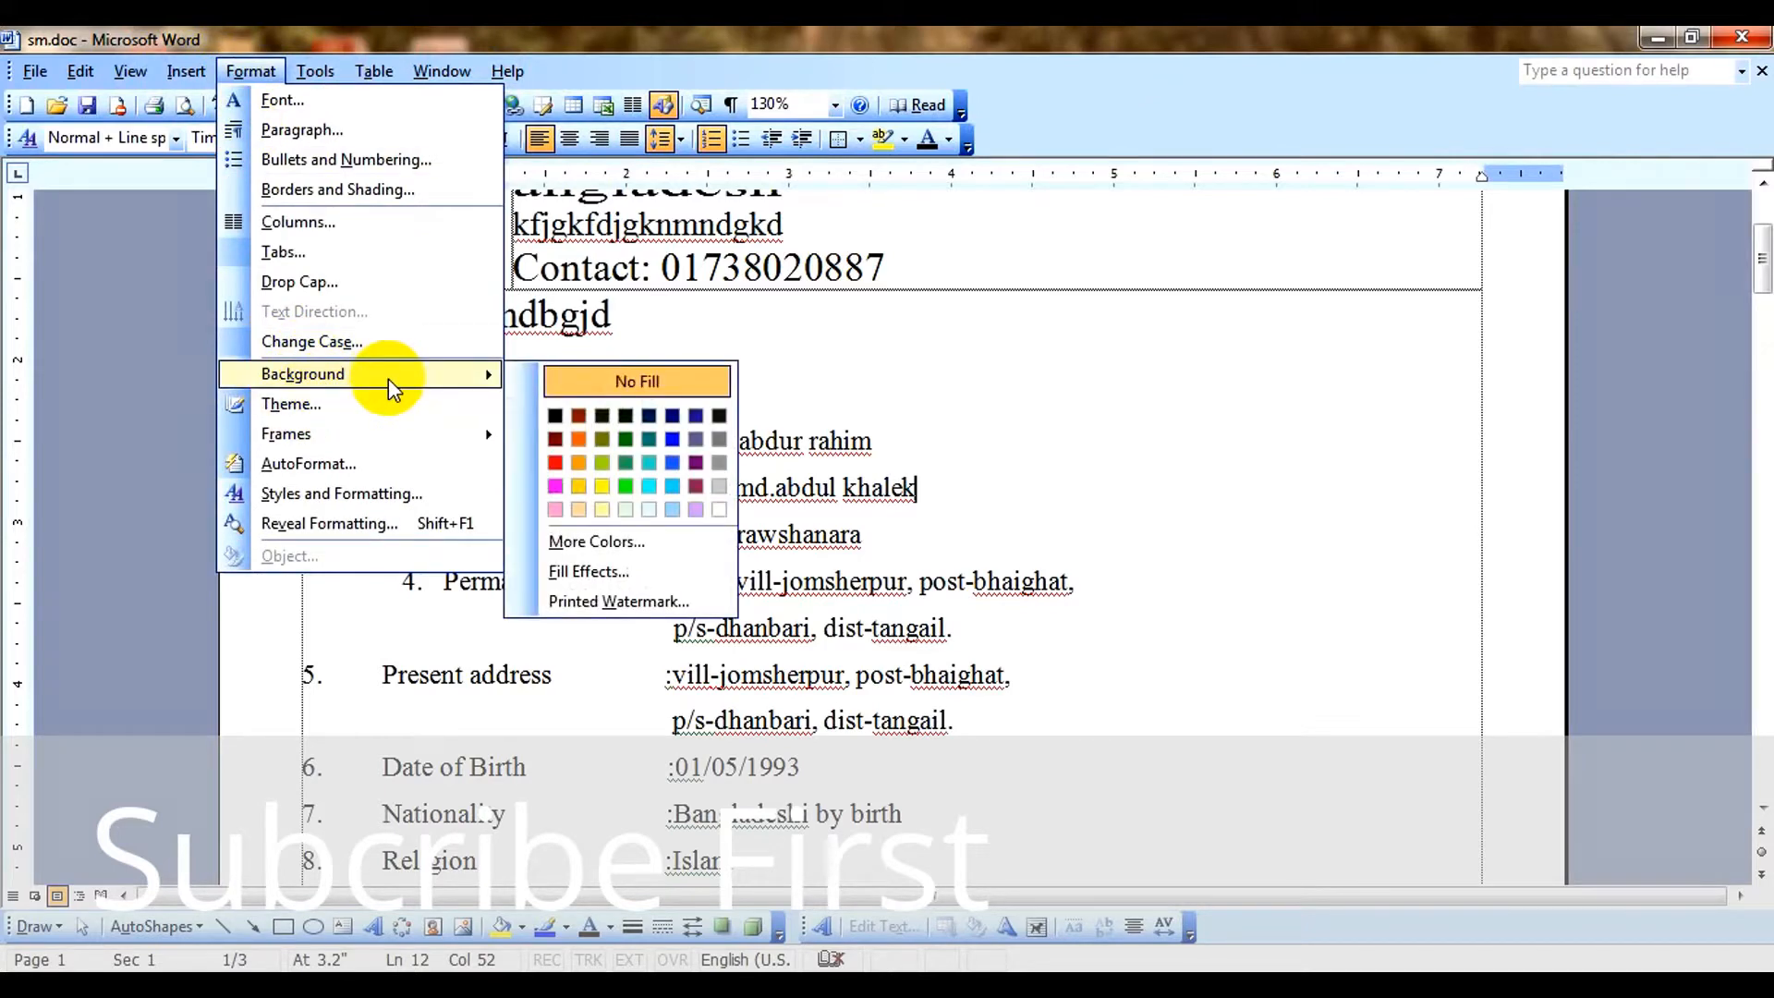
mouse_move(183, 58)
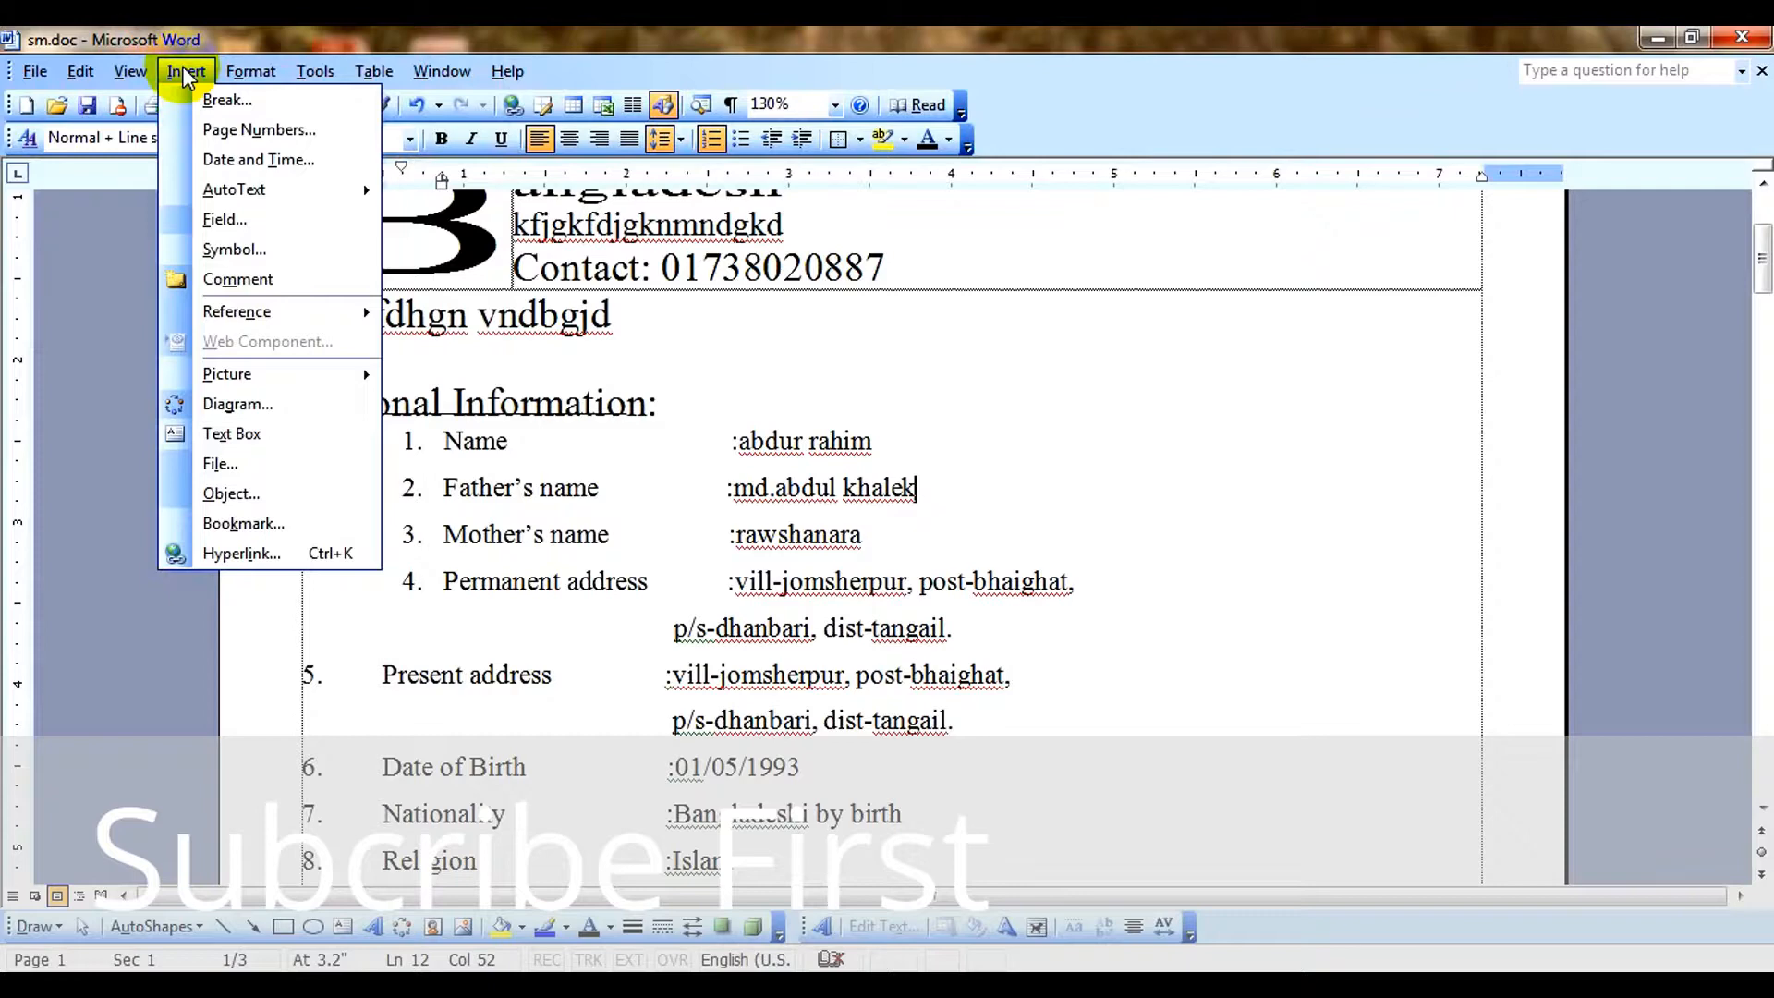
mouse_move(240, 78)
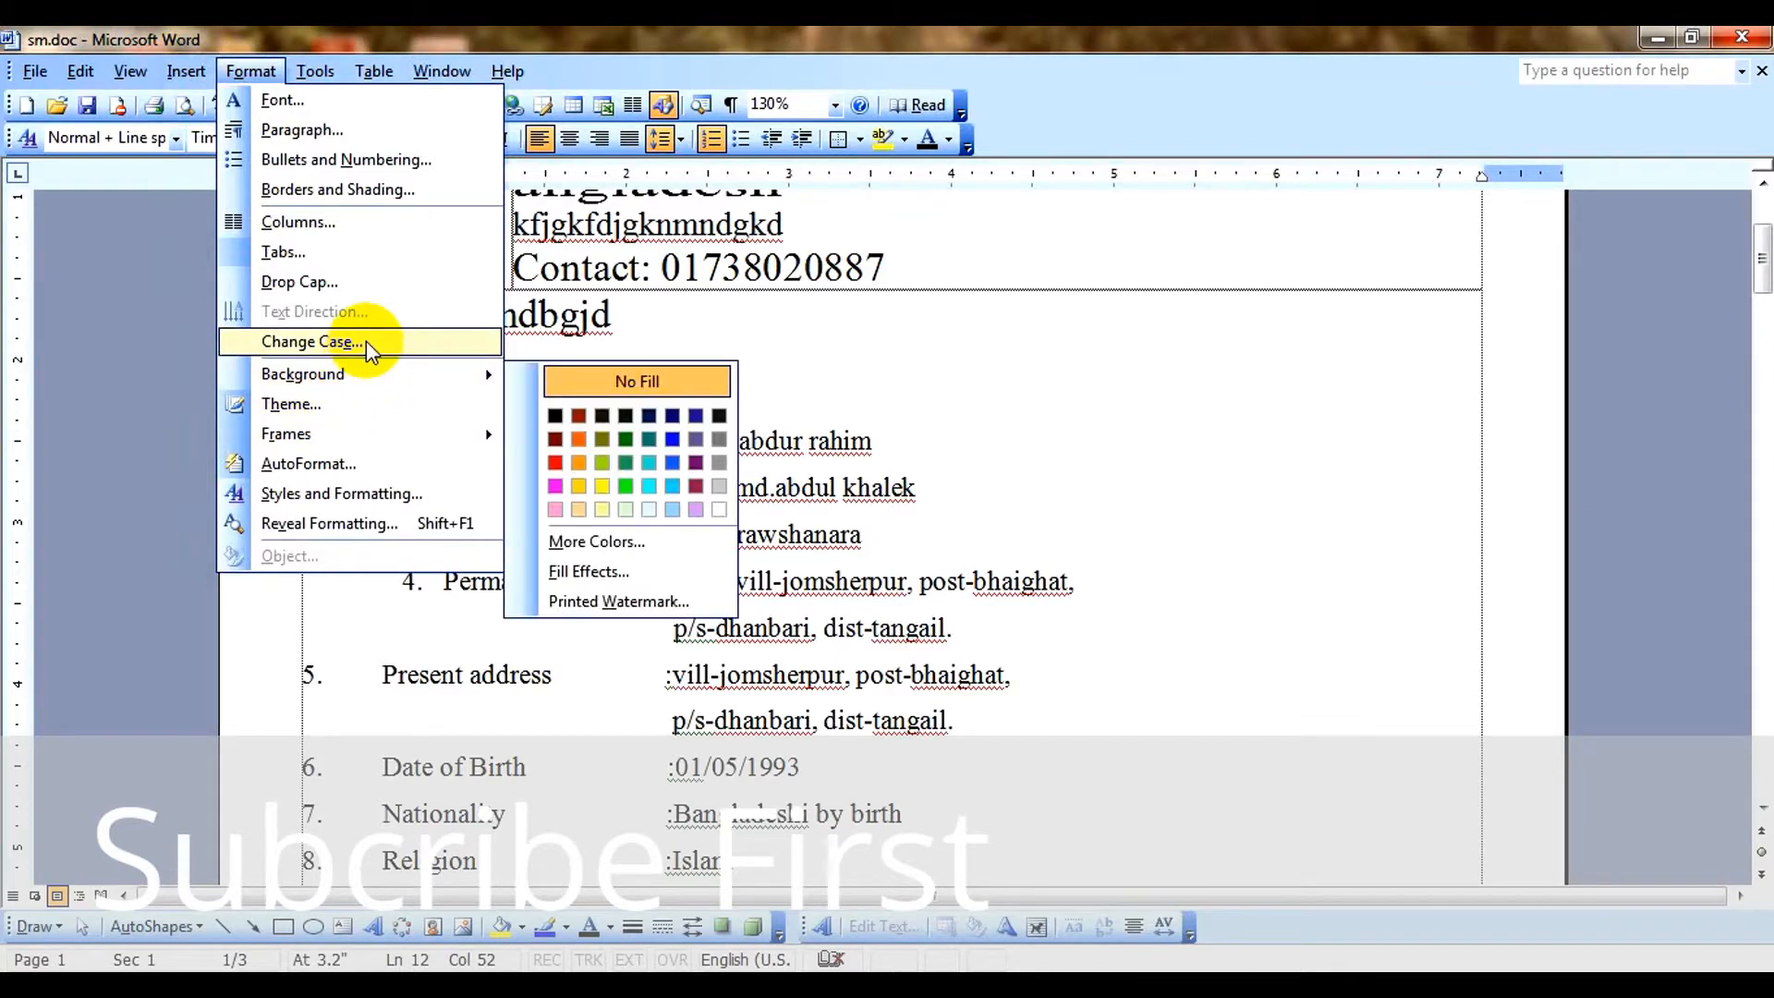
click(625, 381)
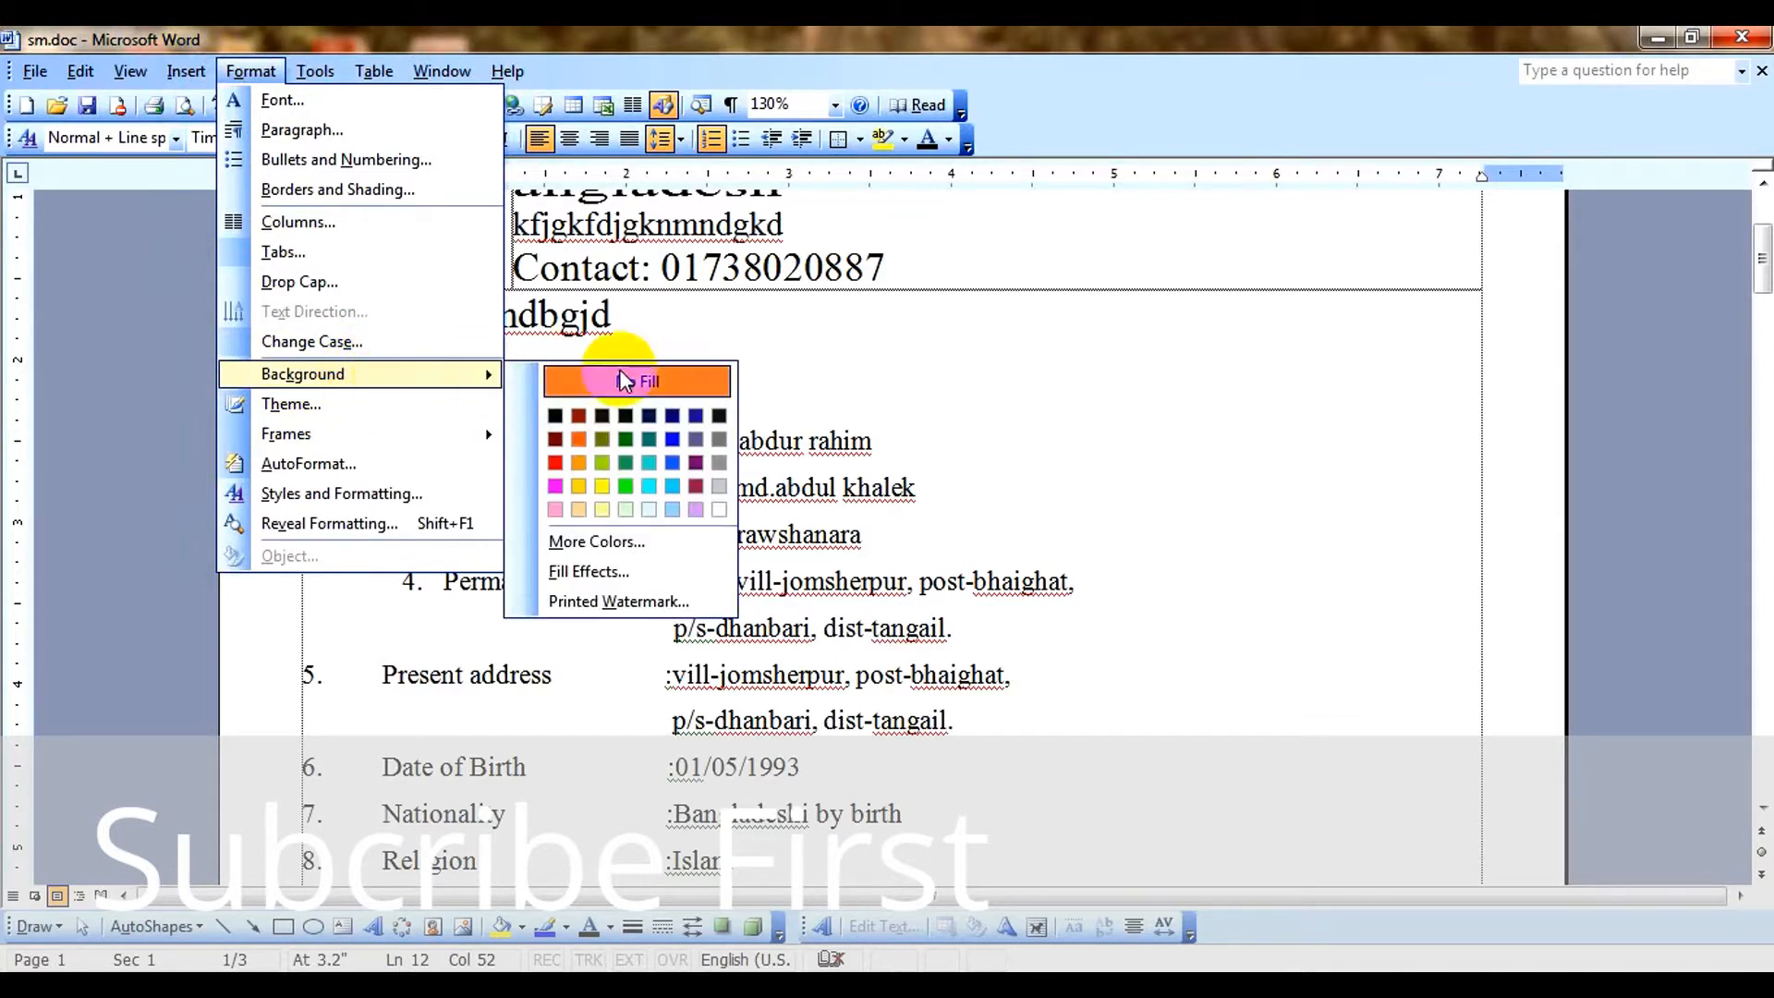
click(634, 603)
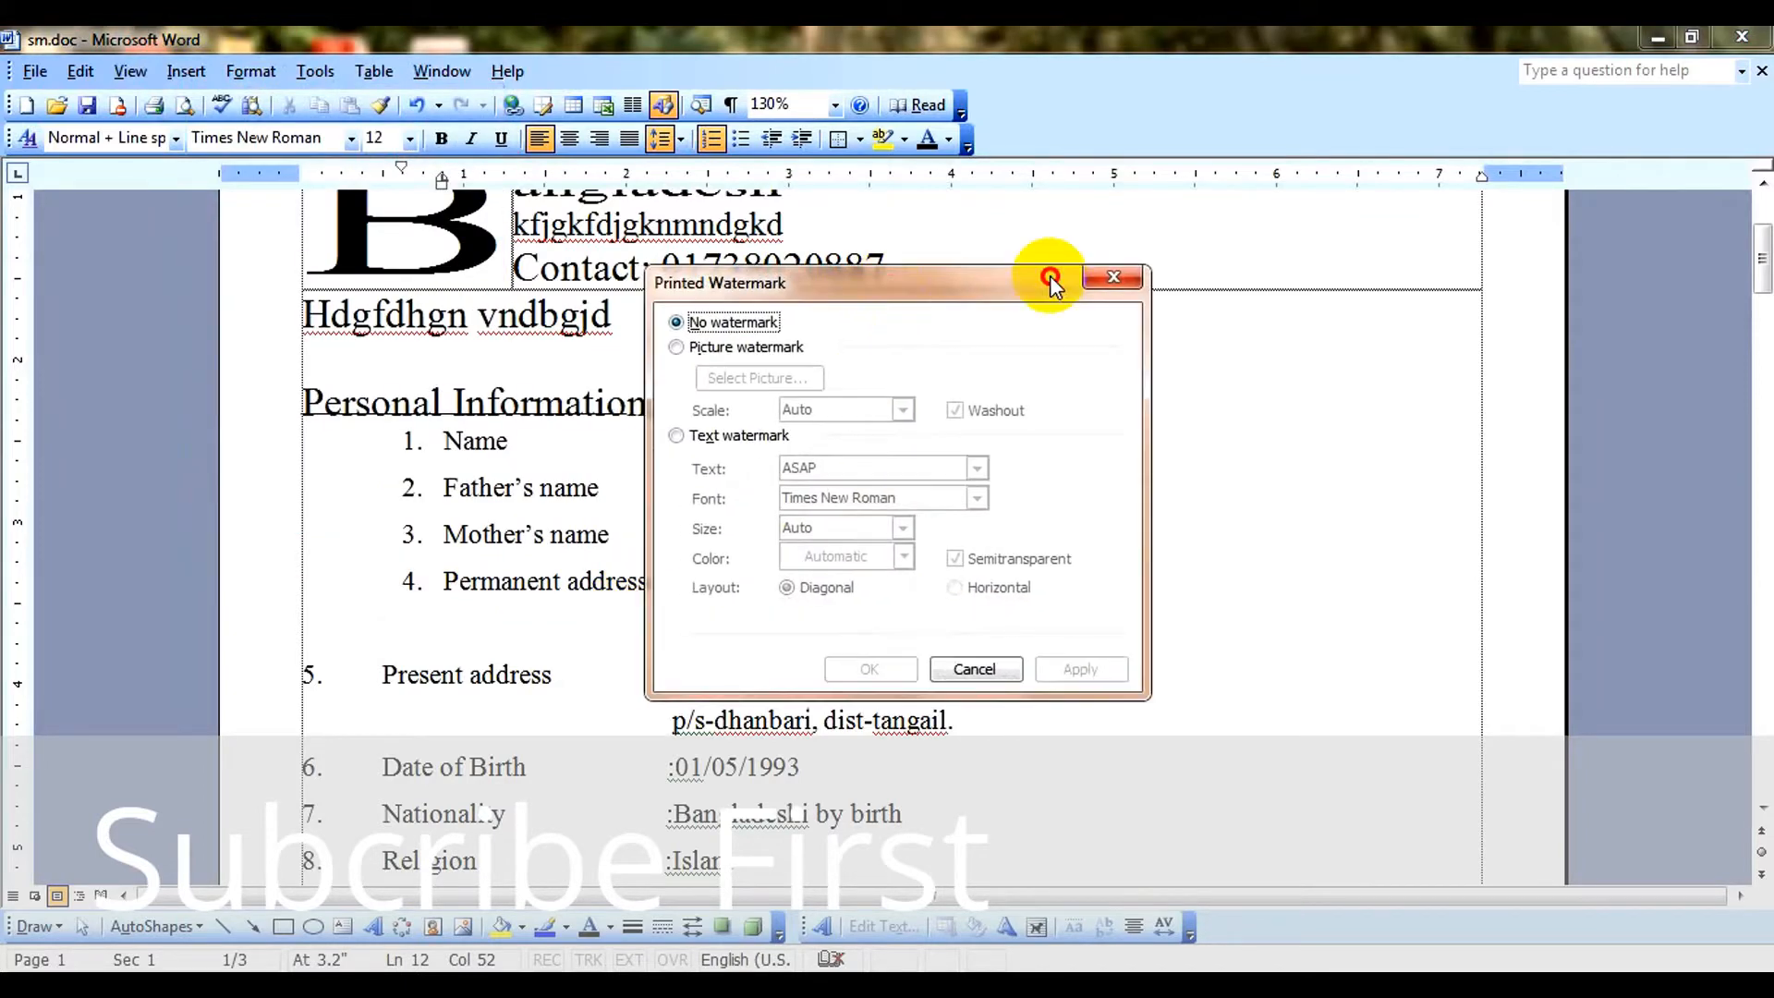
drag(1049, 276, 1205, 276)
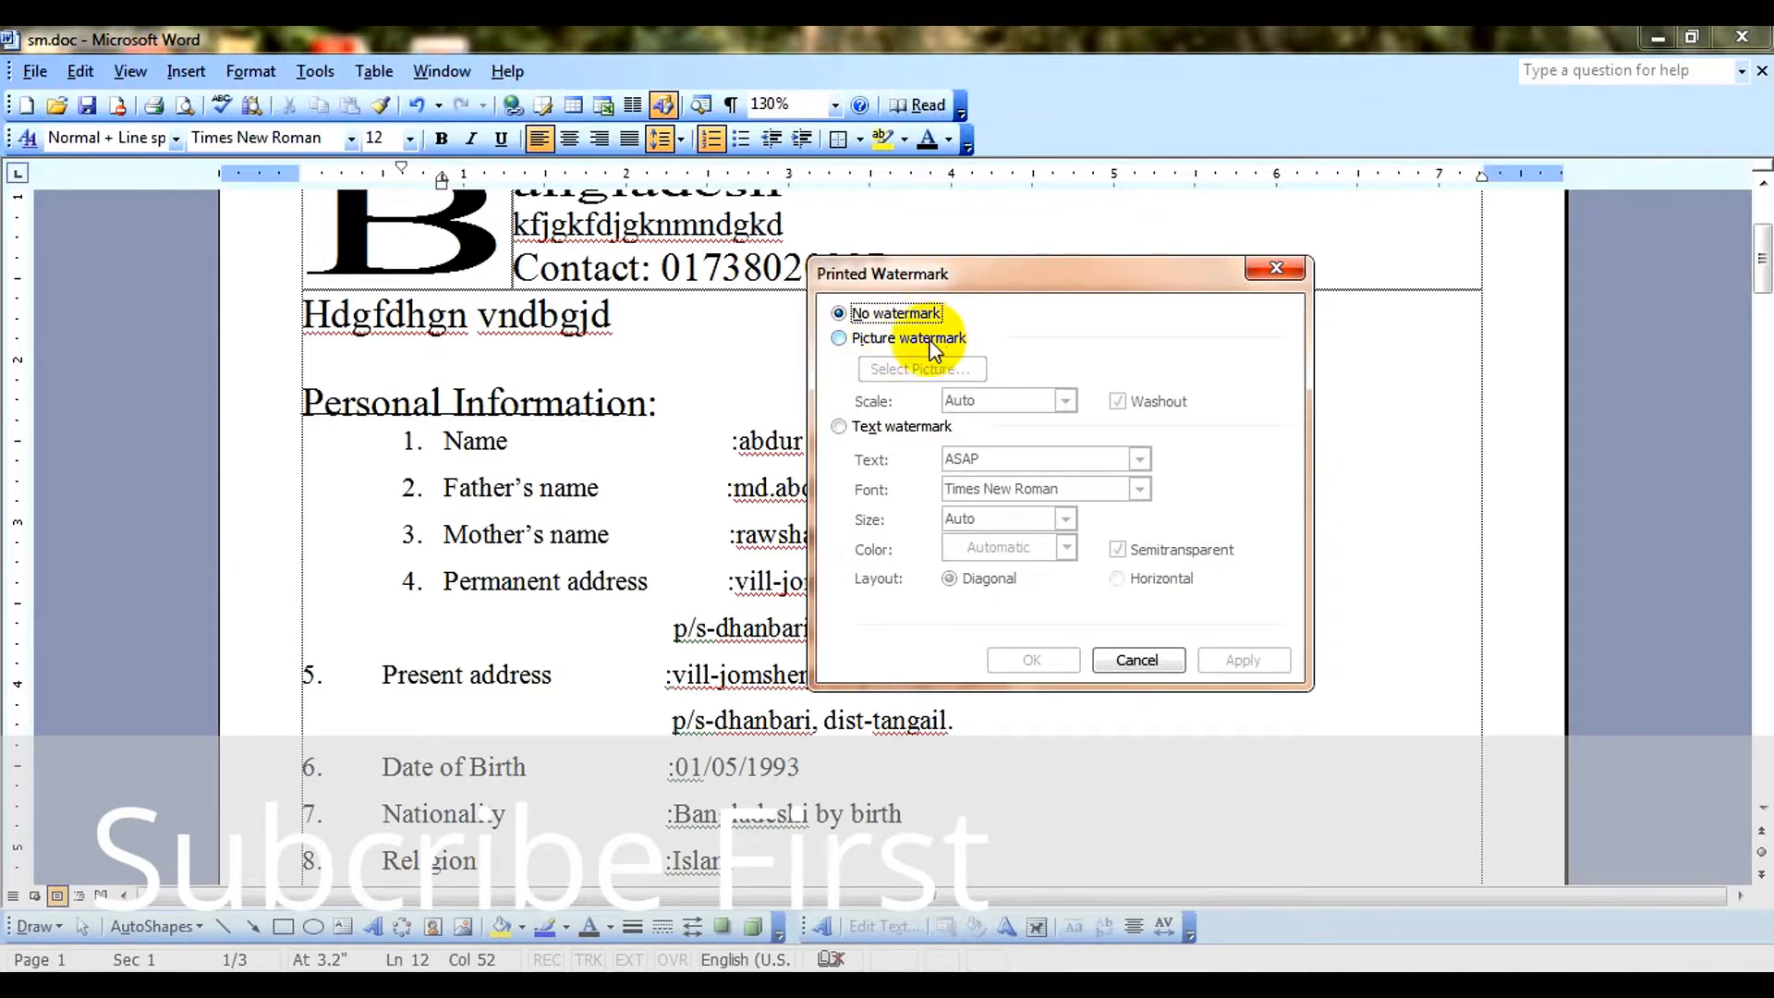
click(896, 425)
drag(1011, 465, 911, 466)
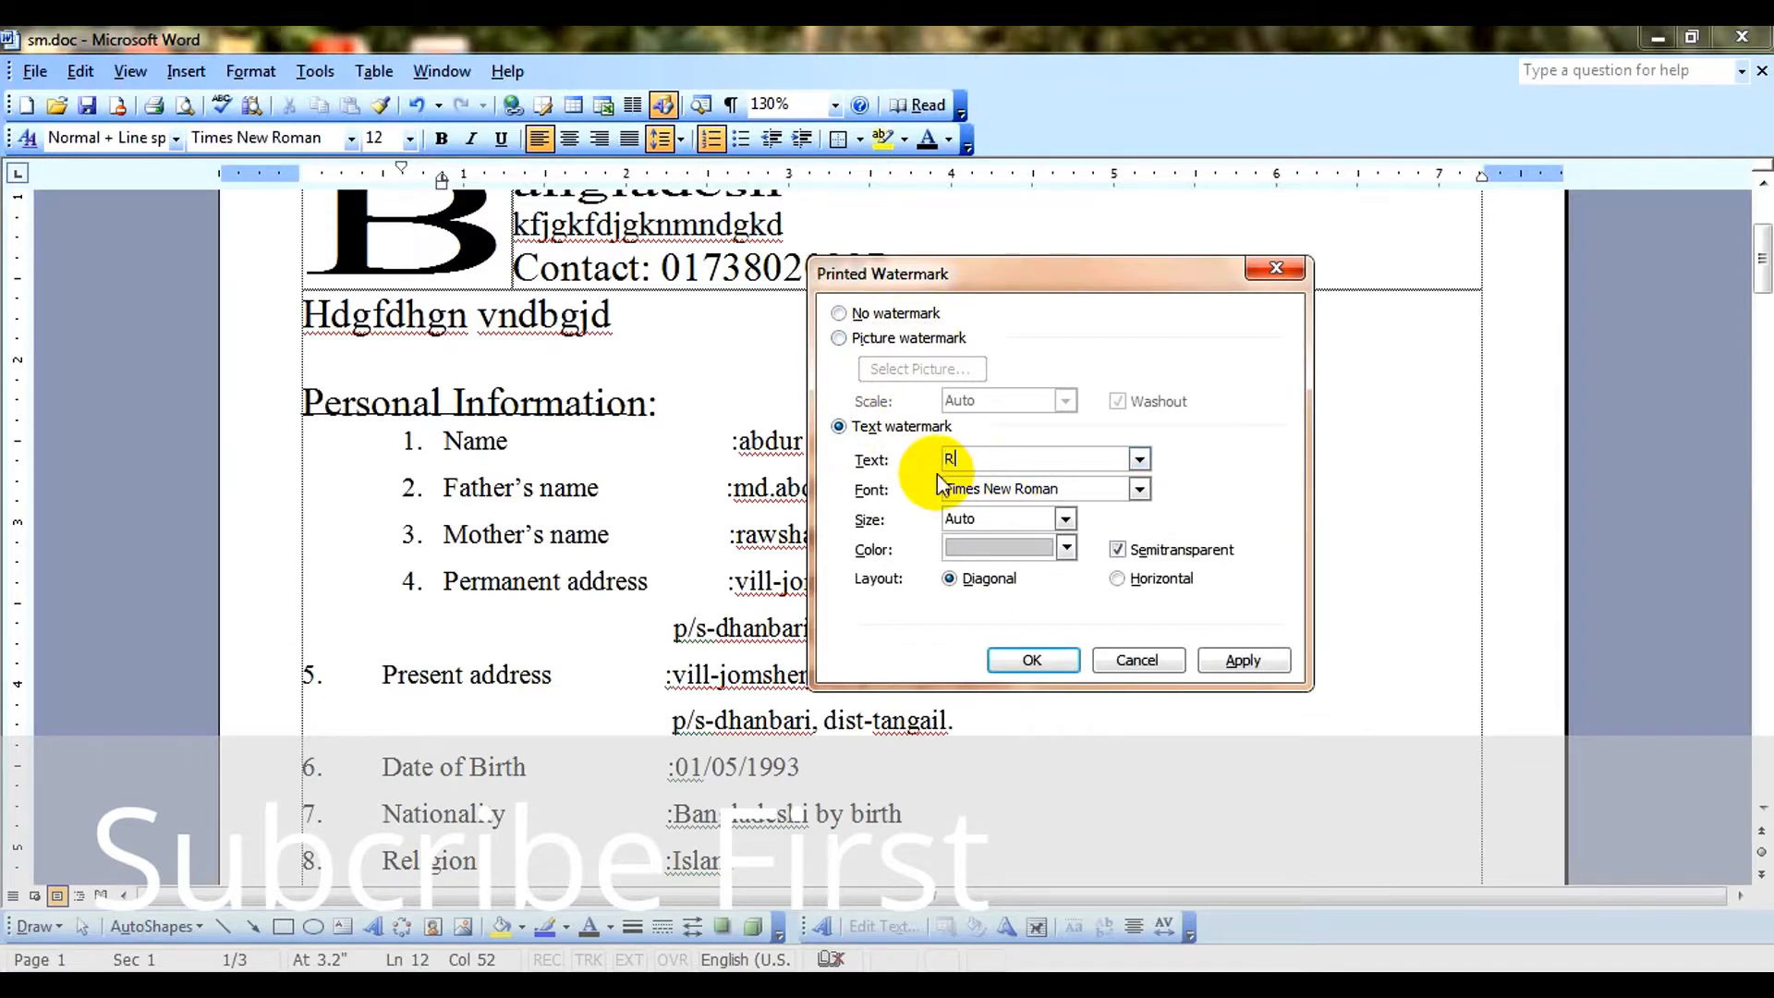
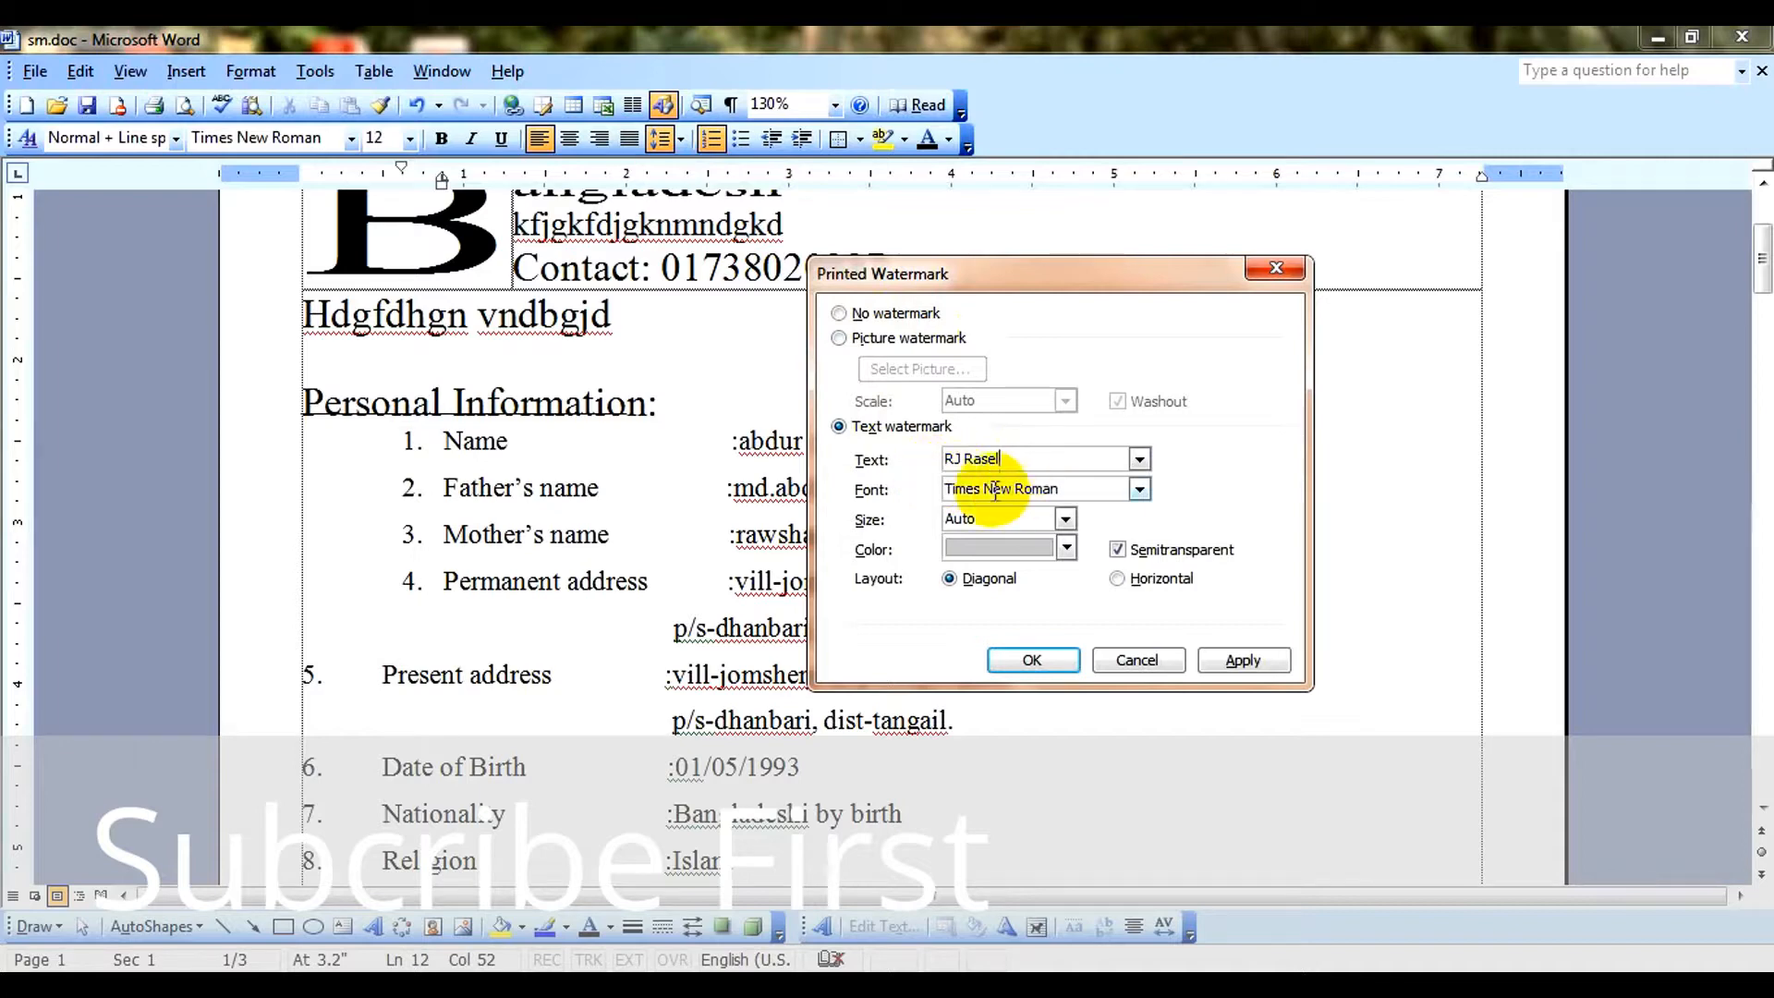
click(1039, 661)
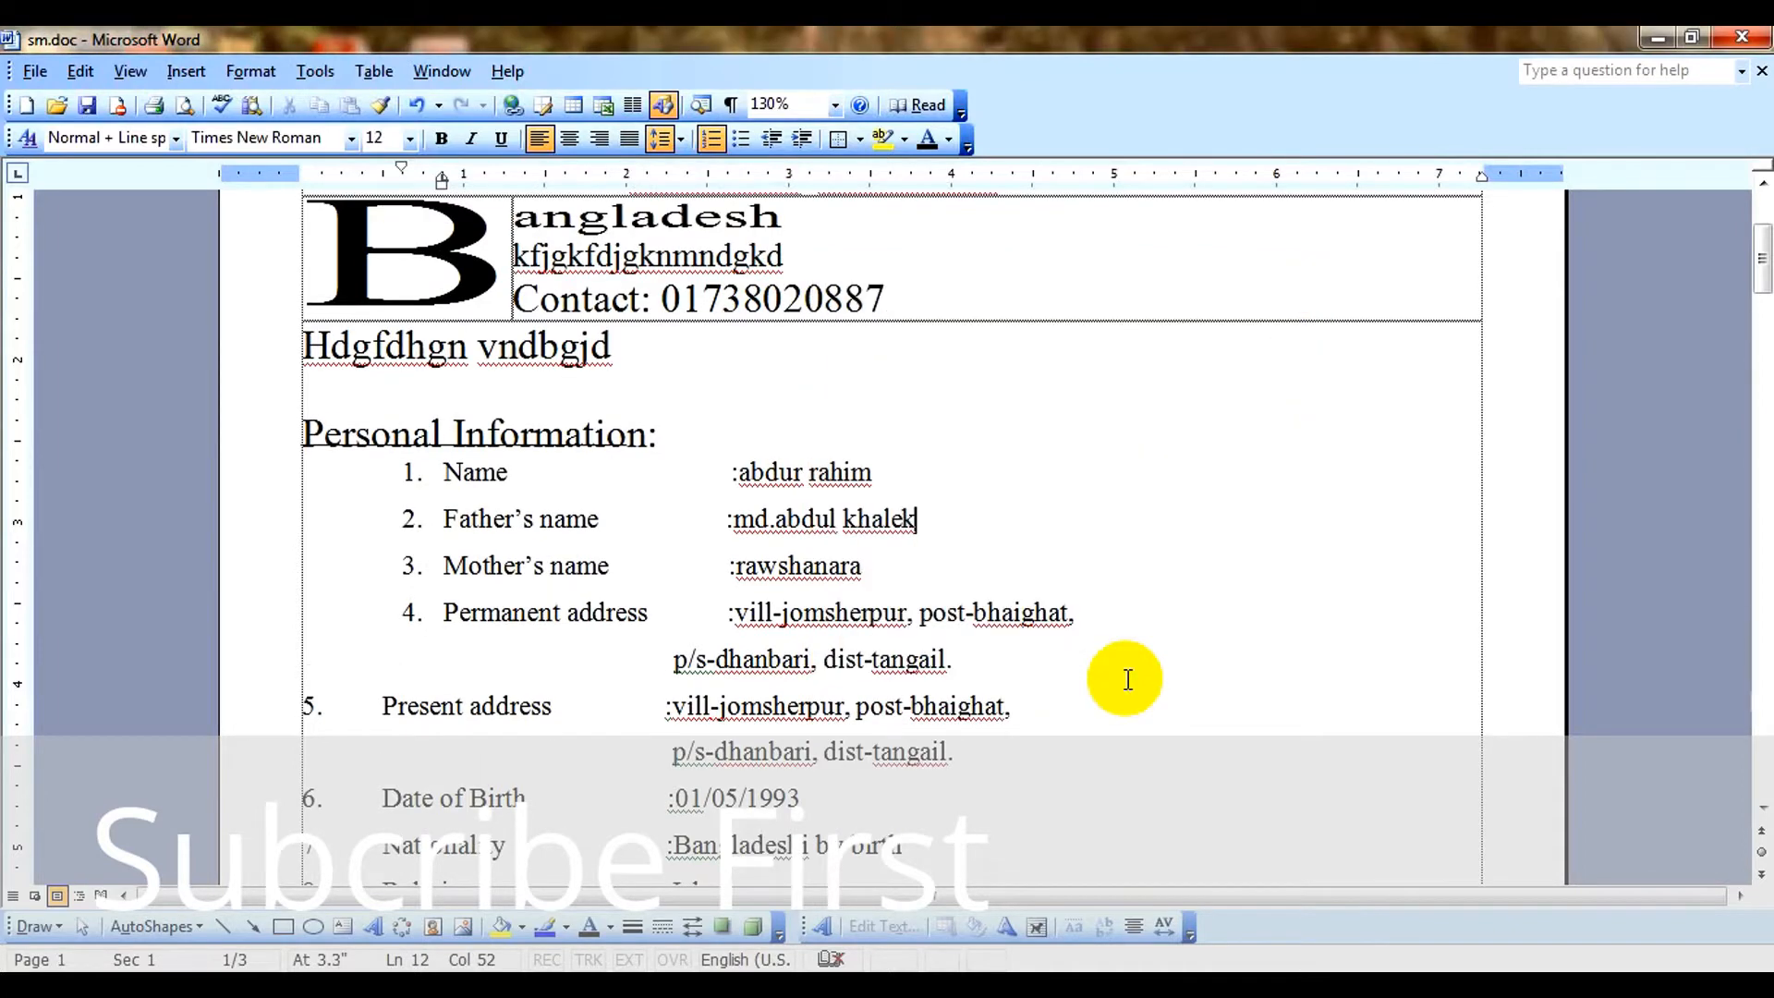
Examine the CV pages at several zoom levels to check how the text watermark looks.
scroll(1127, 680, down, 5)
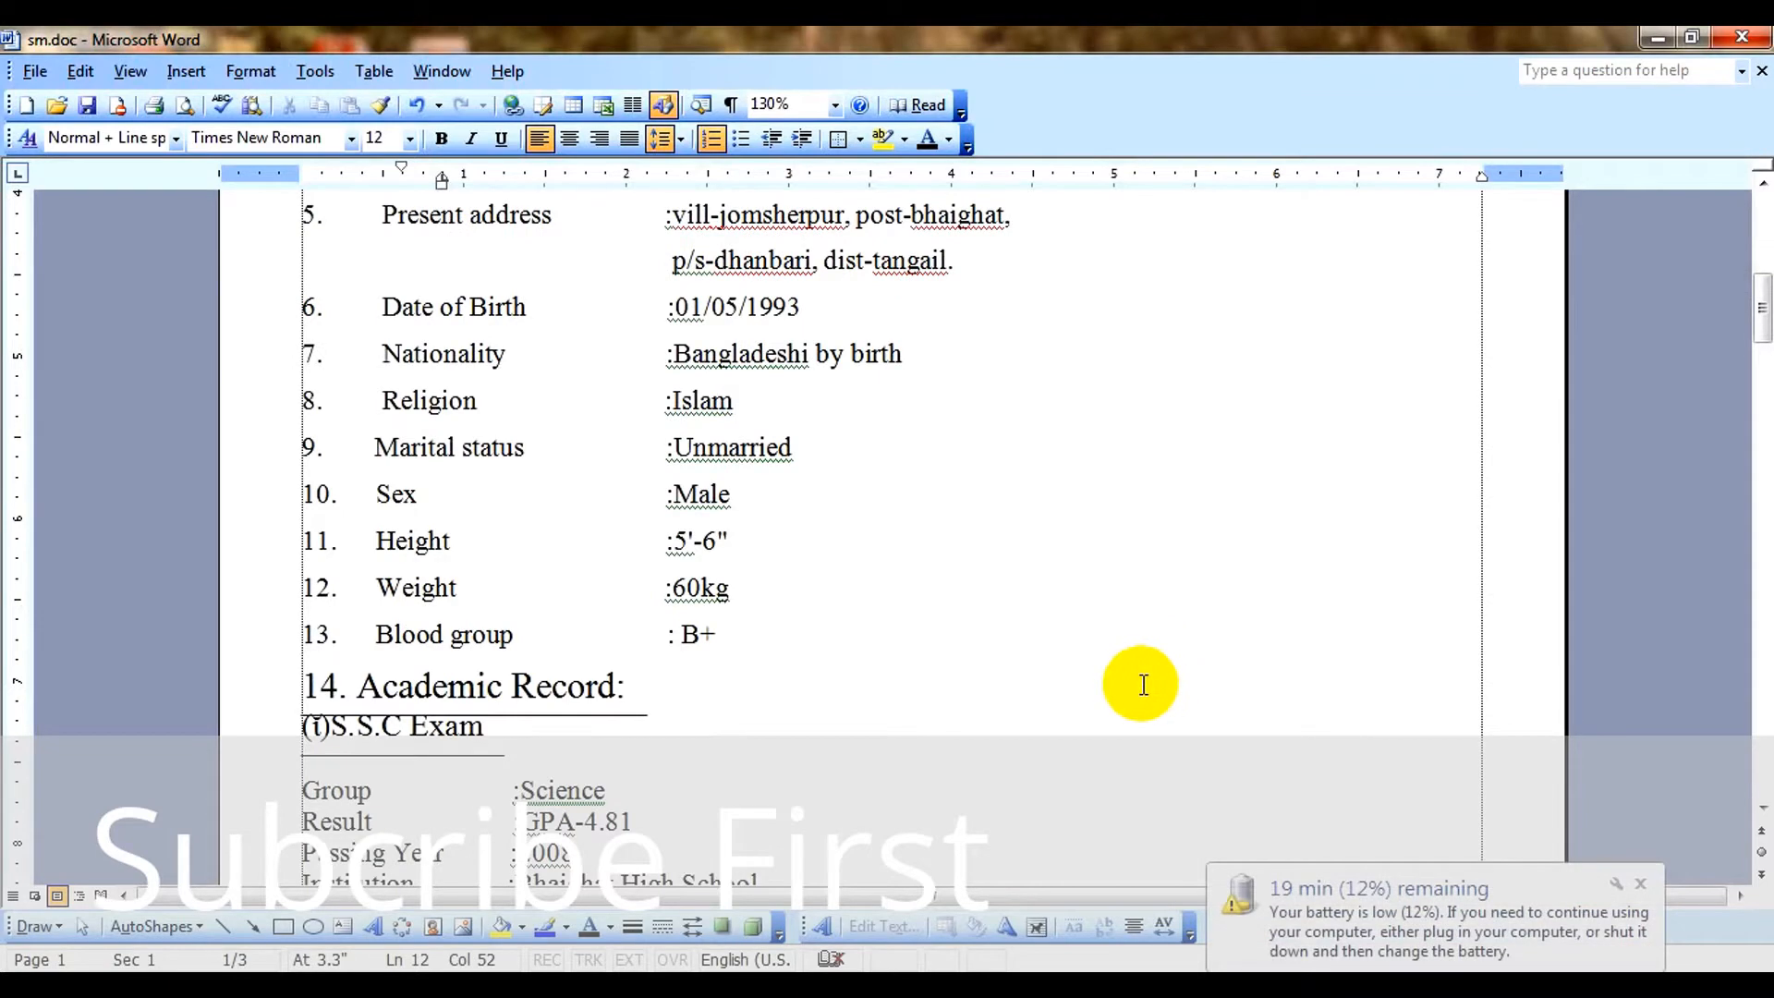
scroll(1143, 683, up, 5)
scroll(1141, 680, down, 5)
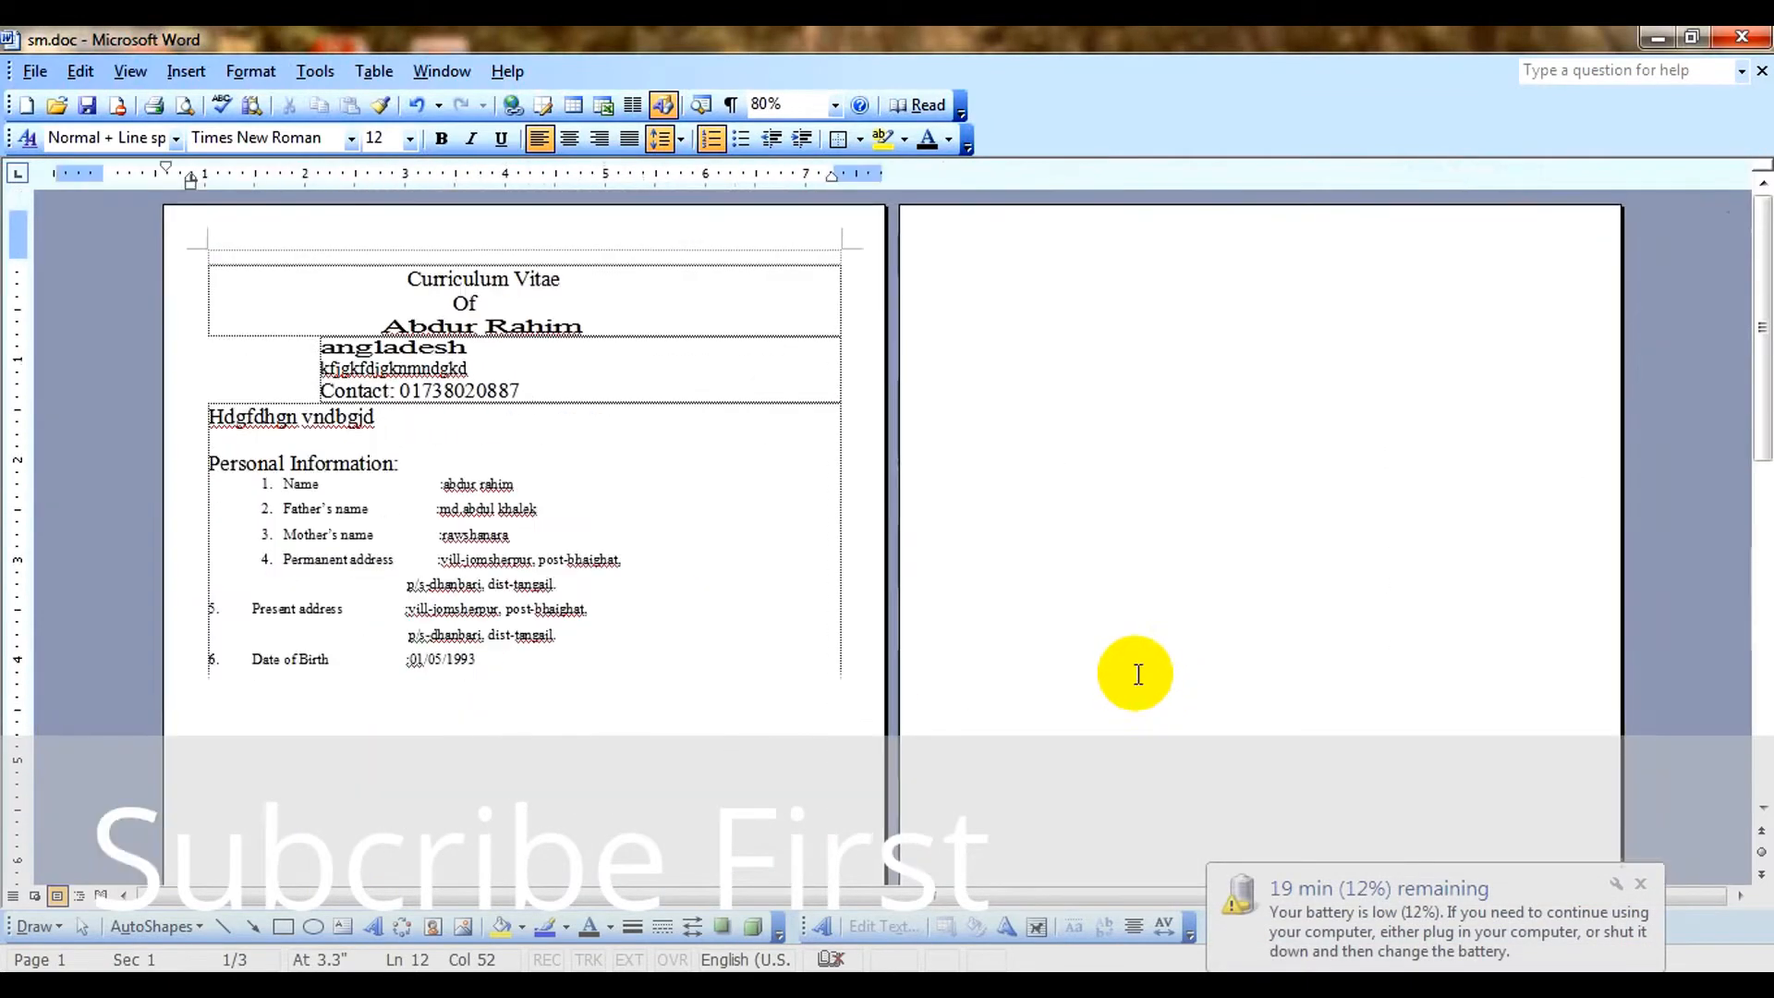
scroll(1137, 674, down, 3)
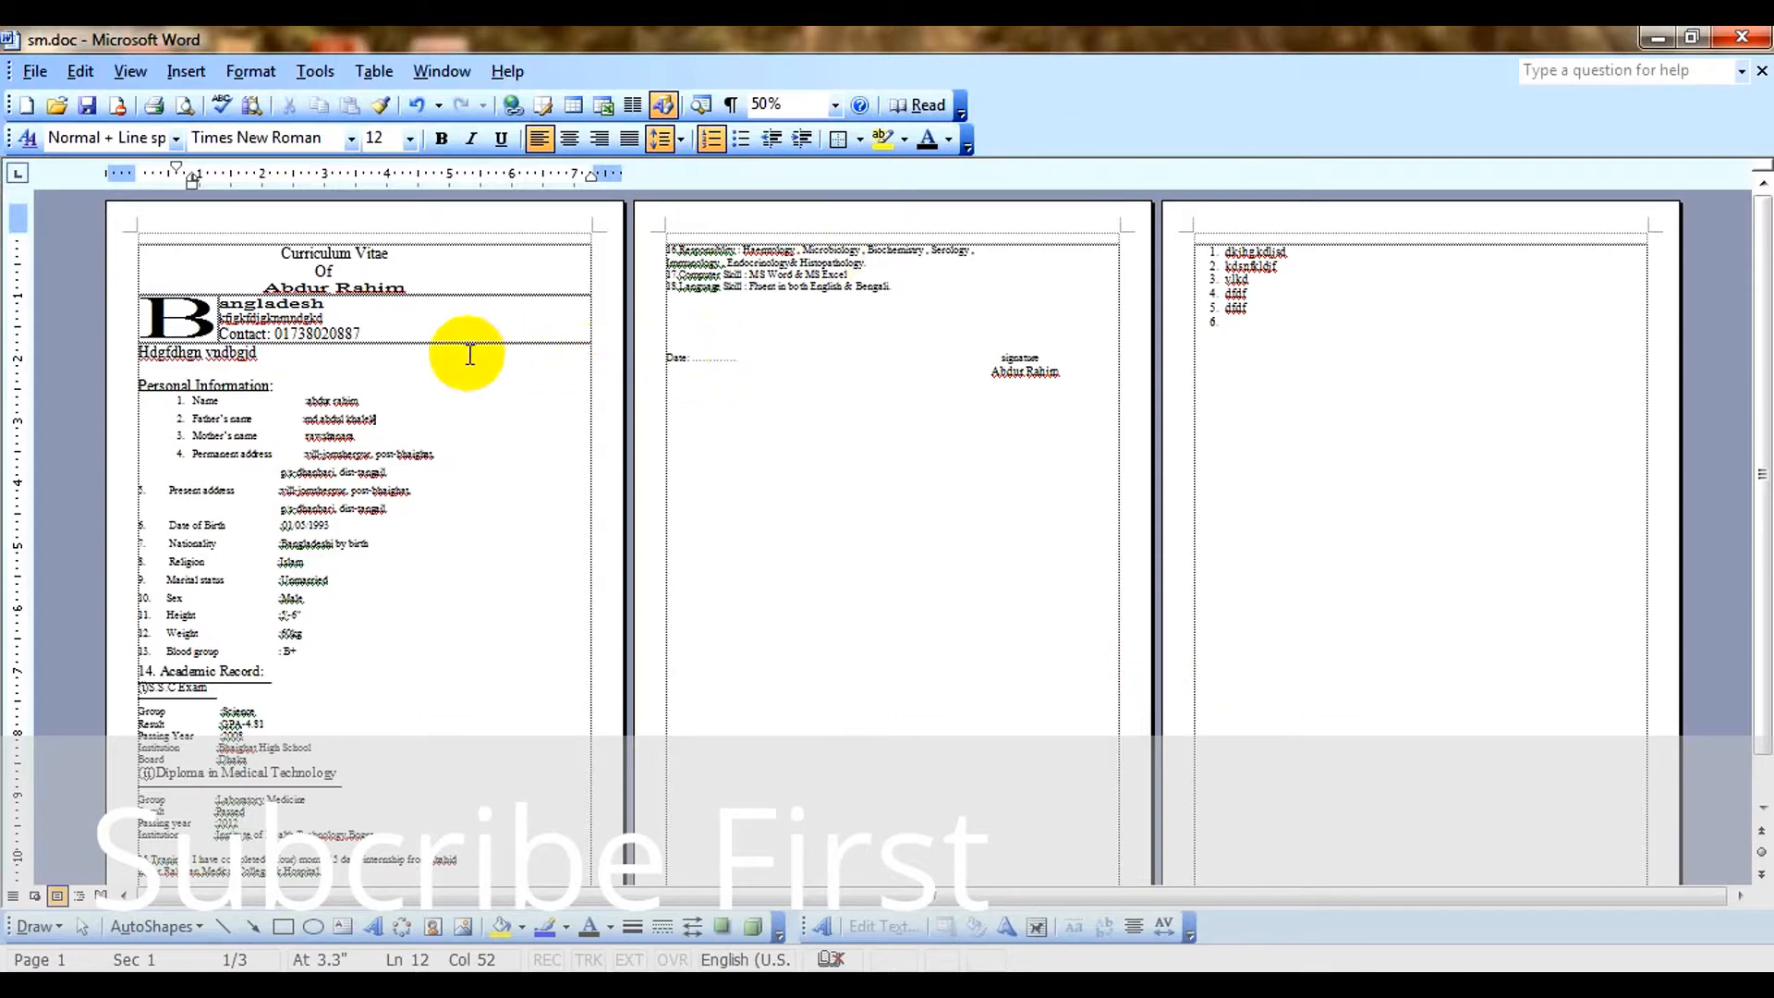
scroll(507, 369, down, 3)
scroll(507, 374, up, 4)
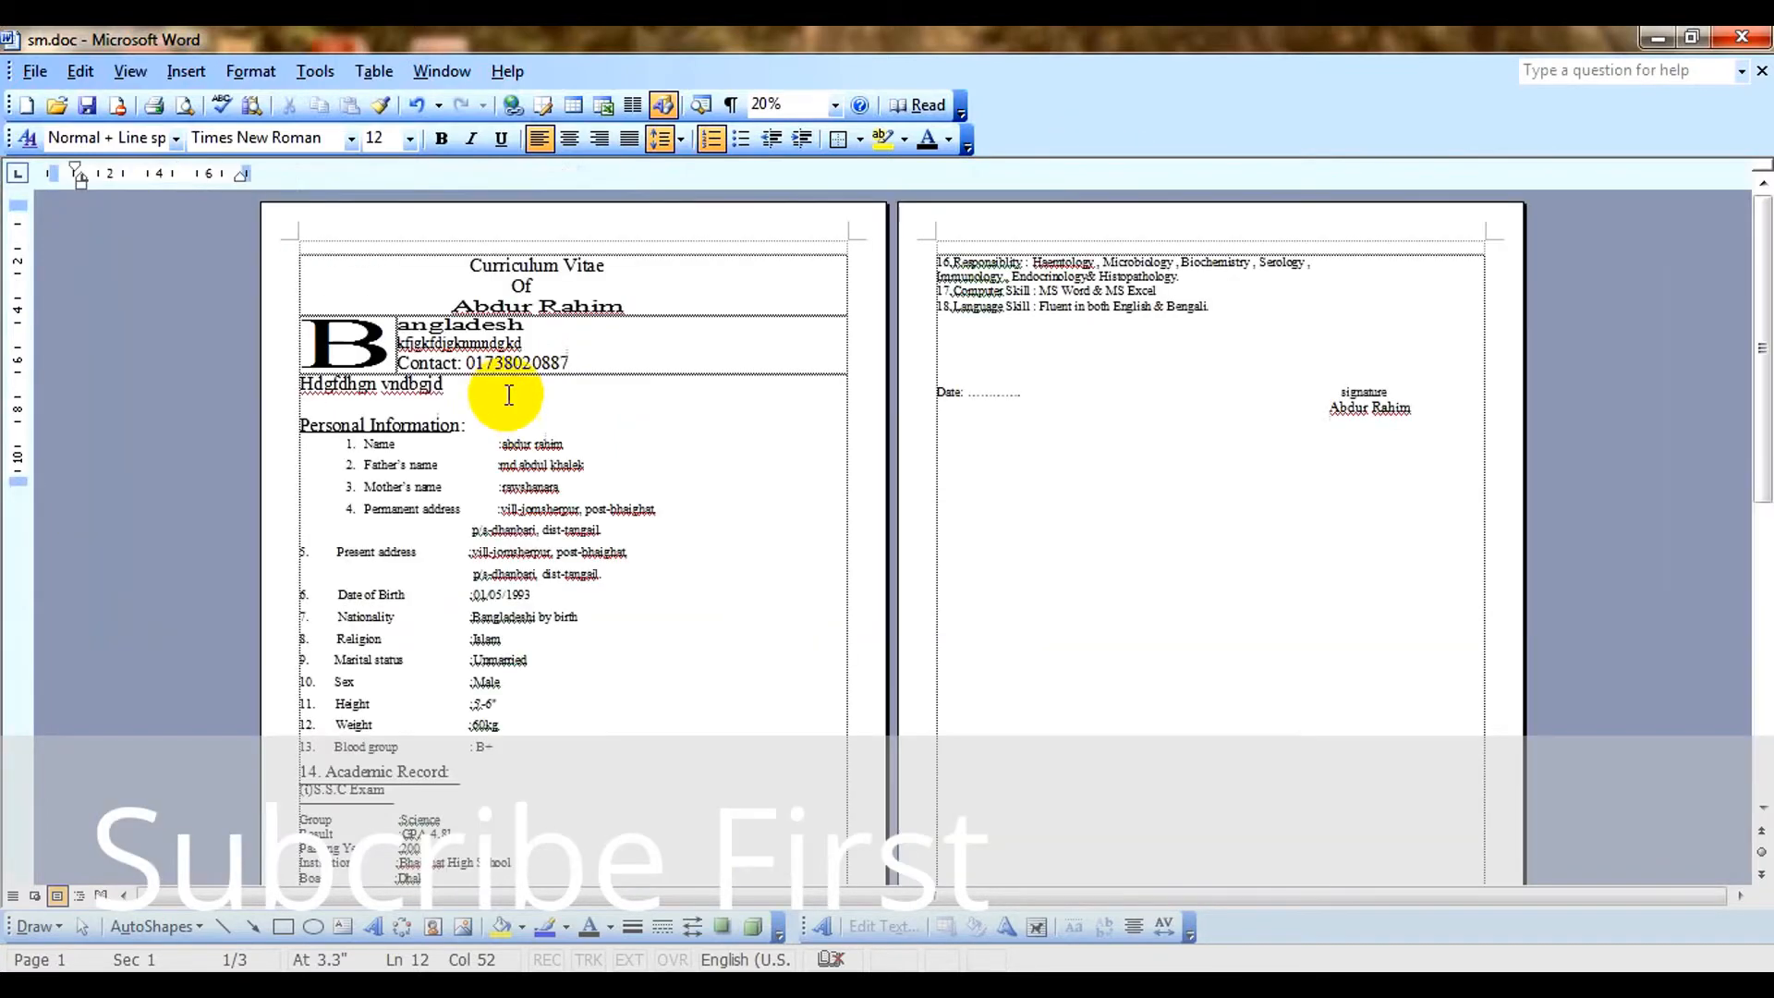
scroll(564, 430, up, 3)
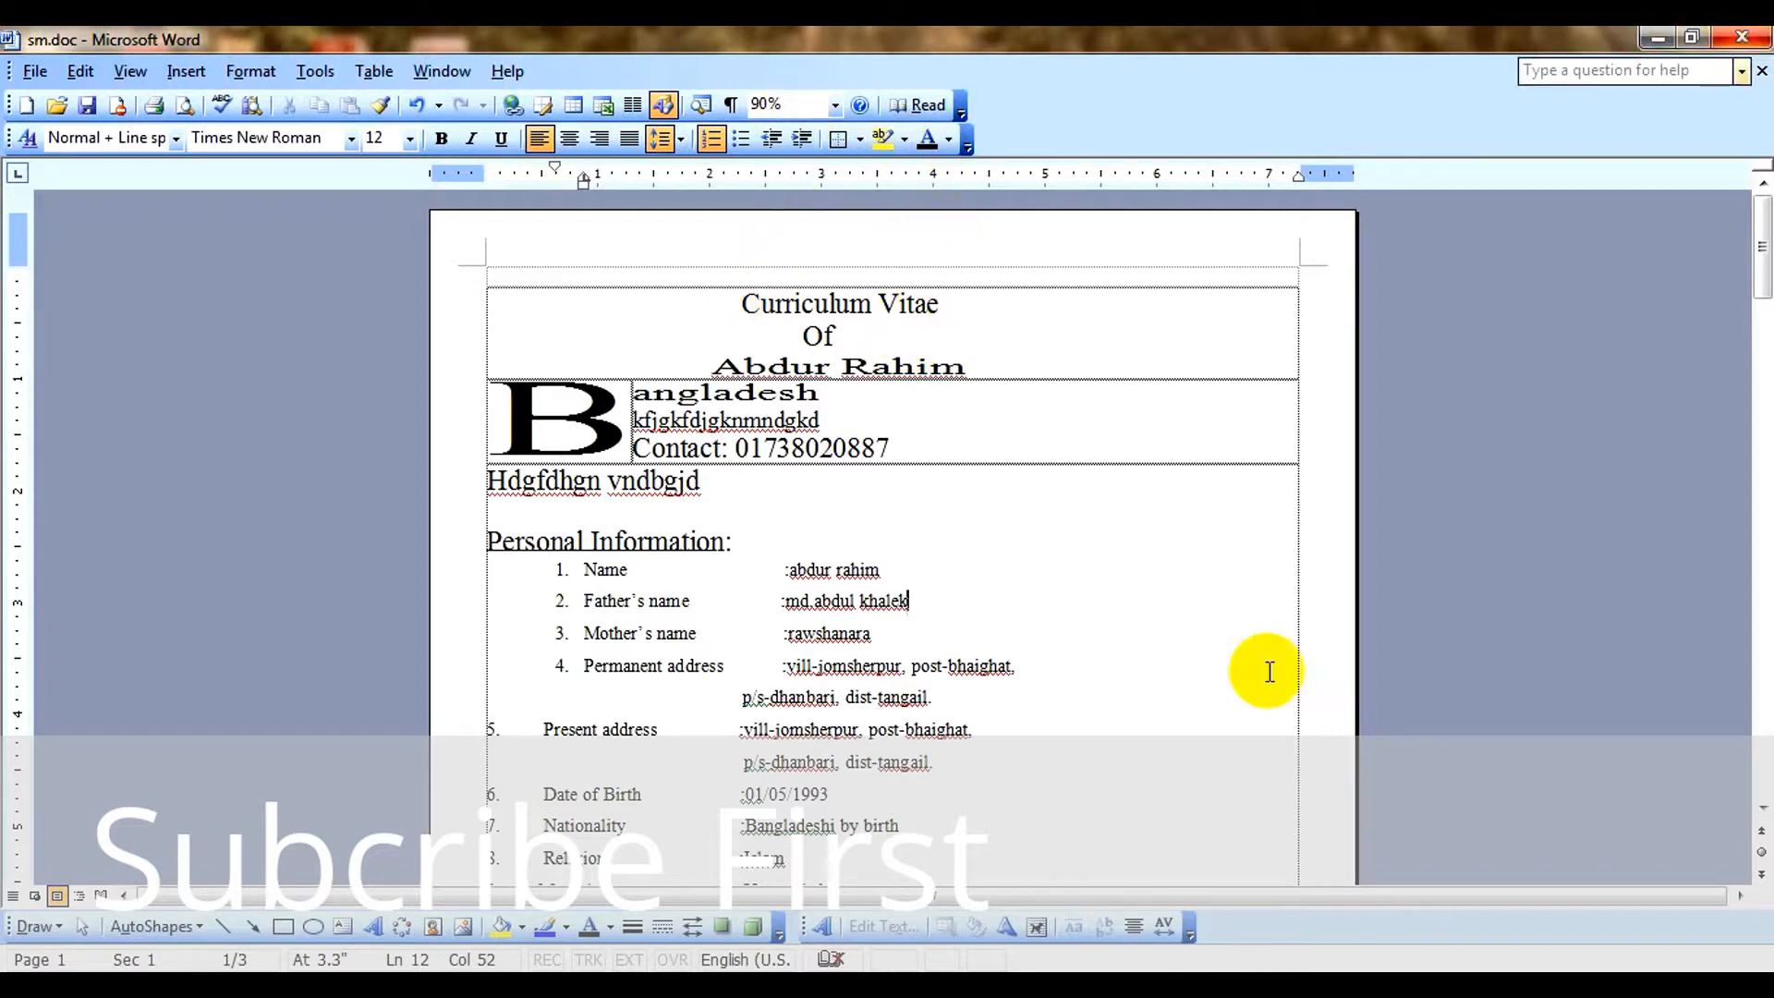
click(929, 525)
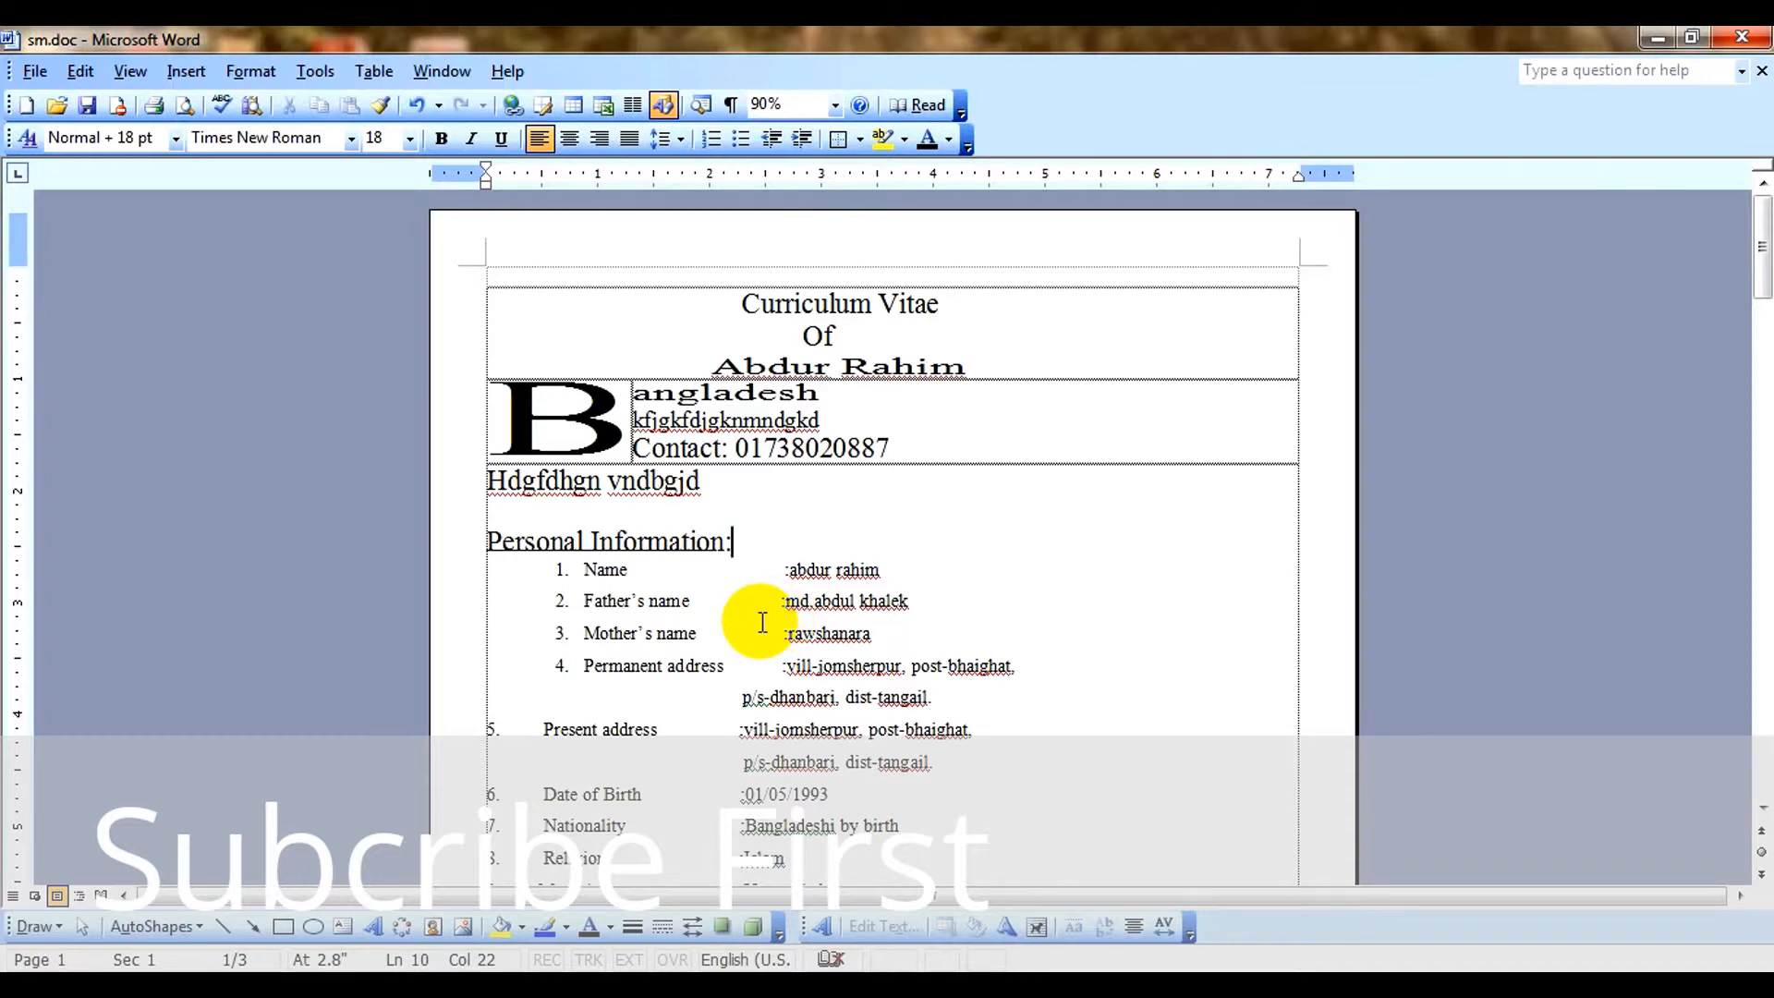
click(952, 565)
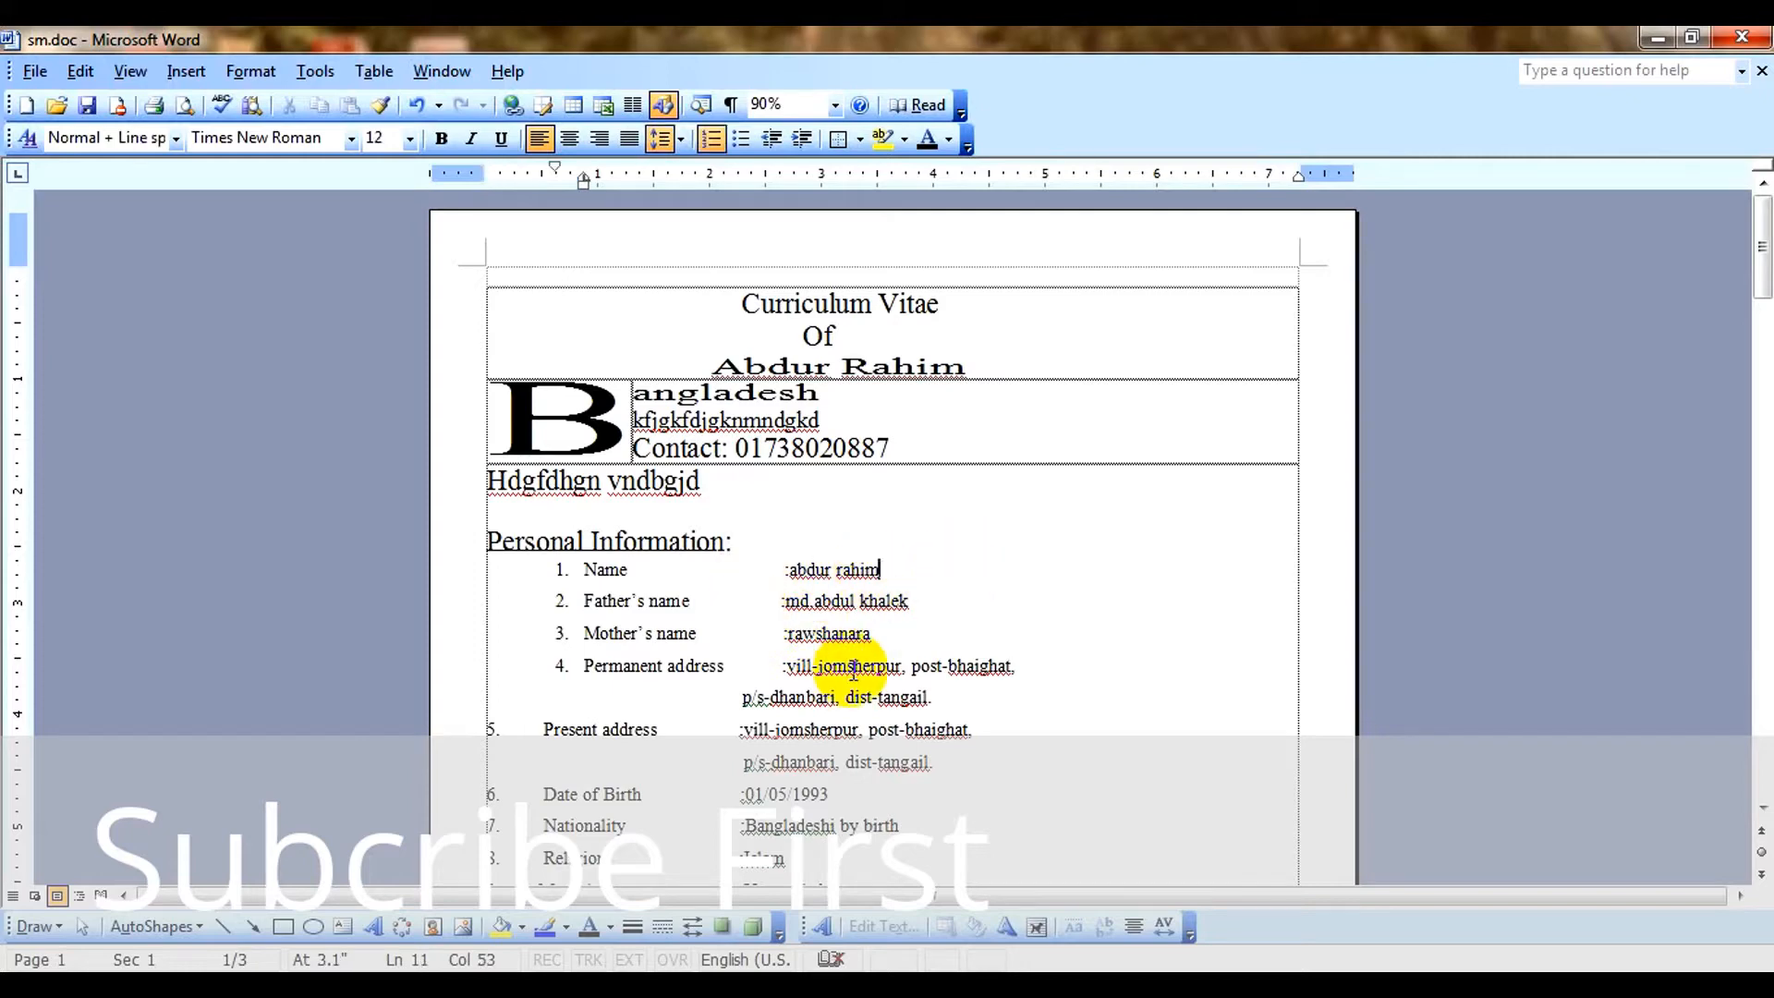
scroll(813, 656, down, 3)
scroll(818, 687, down, 2)
scroll(816, 688, up, 5)
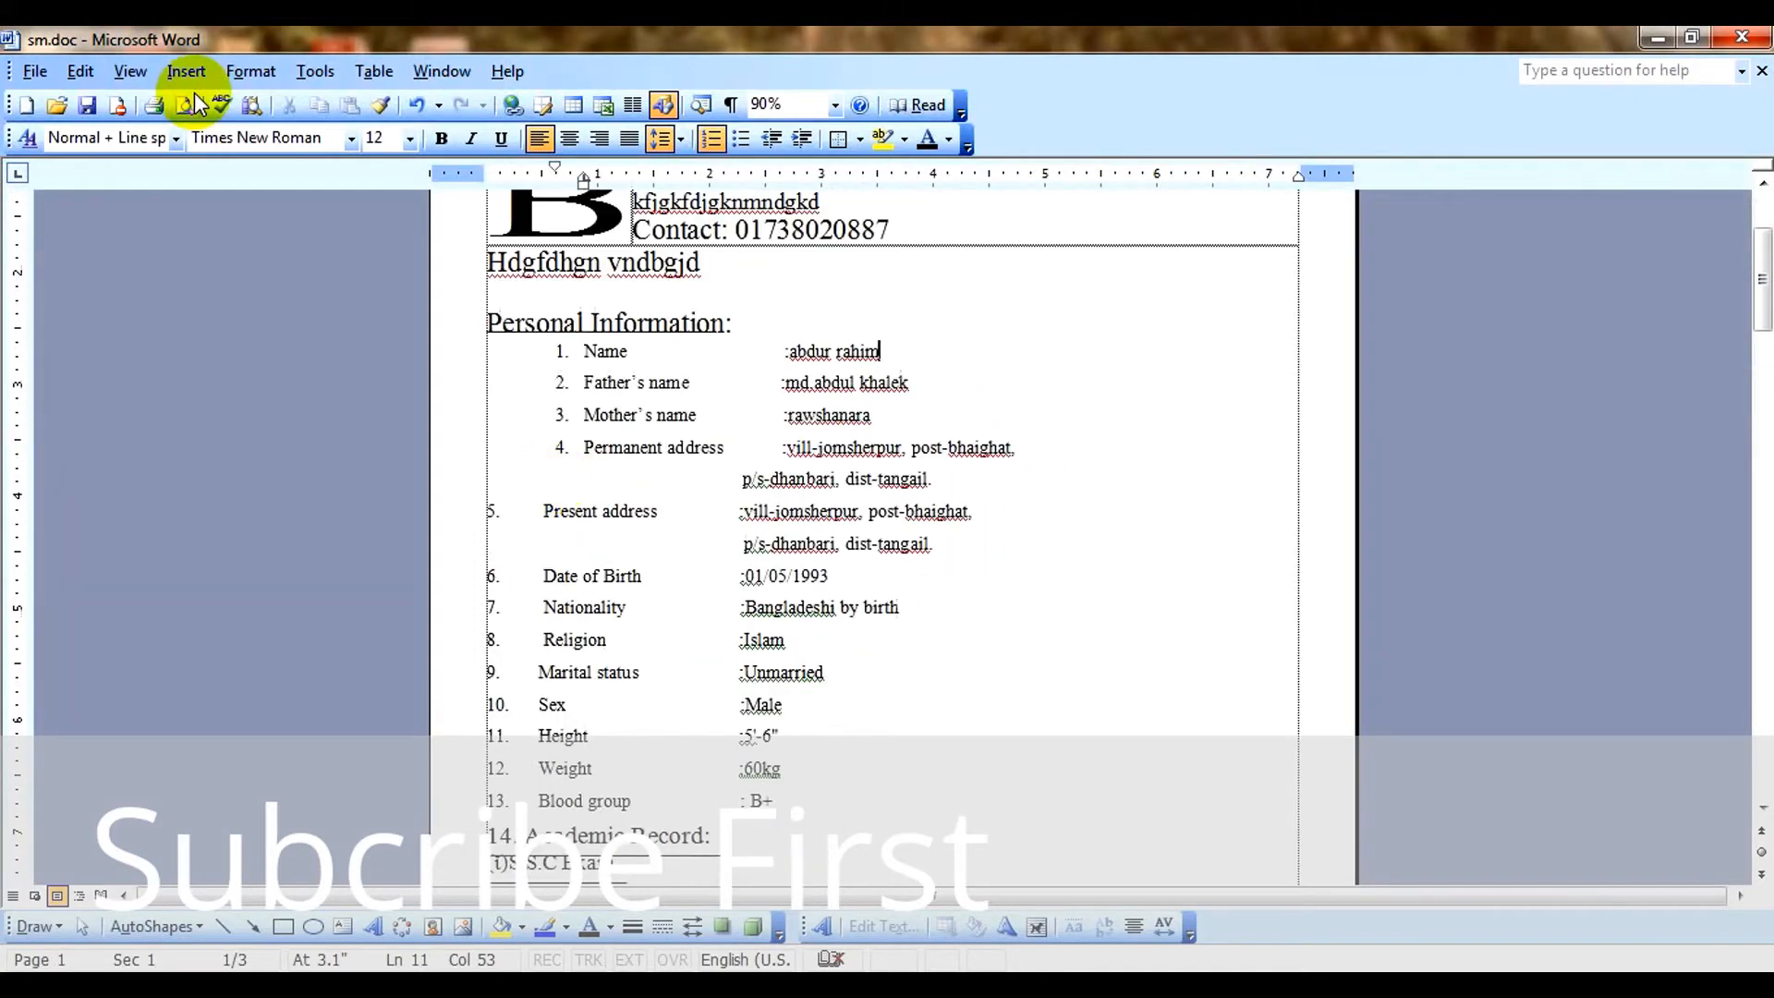
Set the text watermark's font size to 36, apply it and close the watermark settings.
click(250, 71)
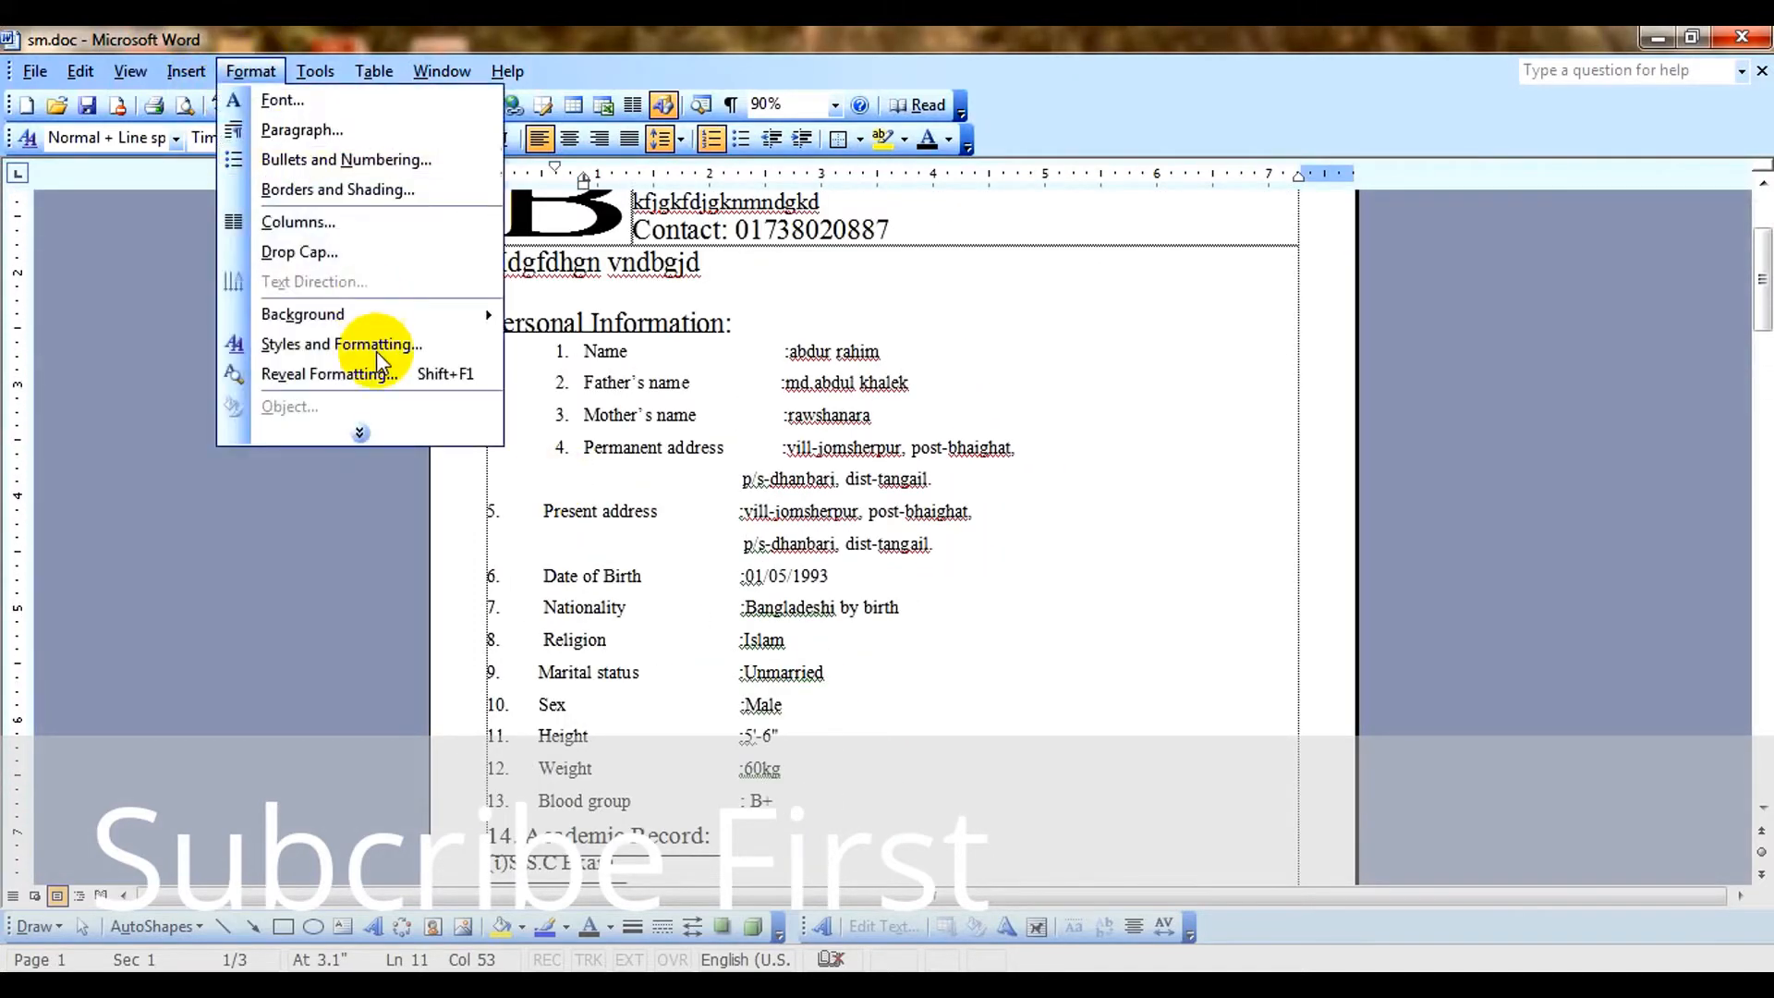
click(357, 430)
mouse_move(467, 386)
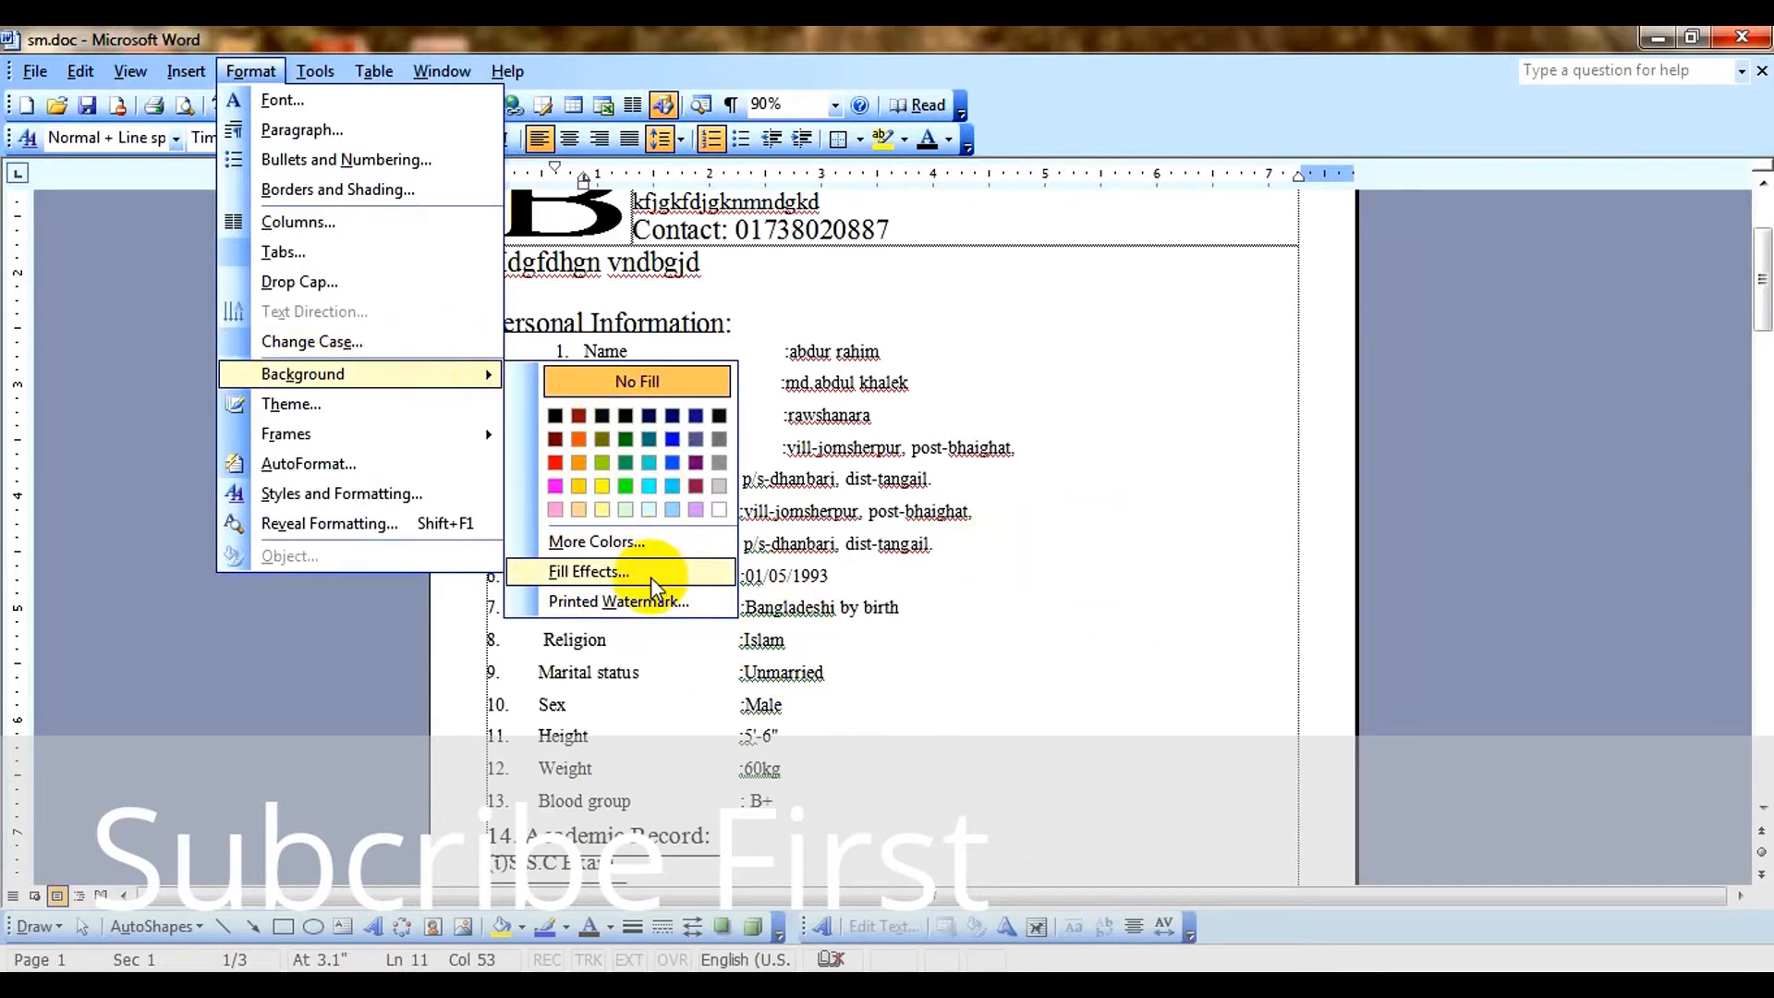
click(645, 603)
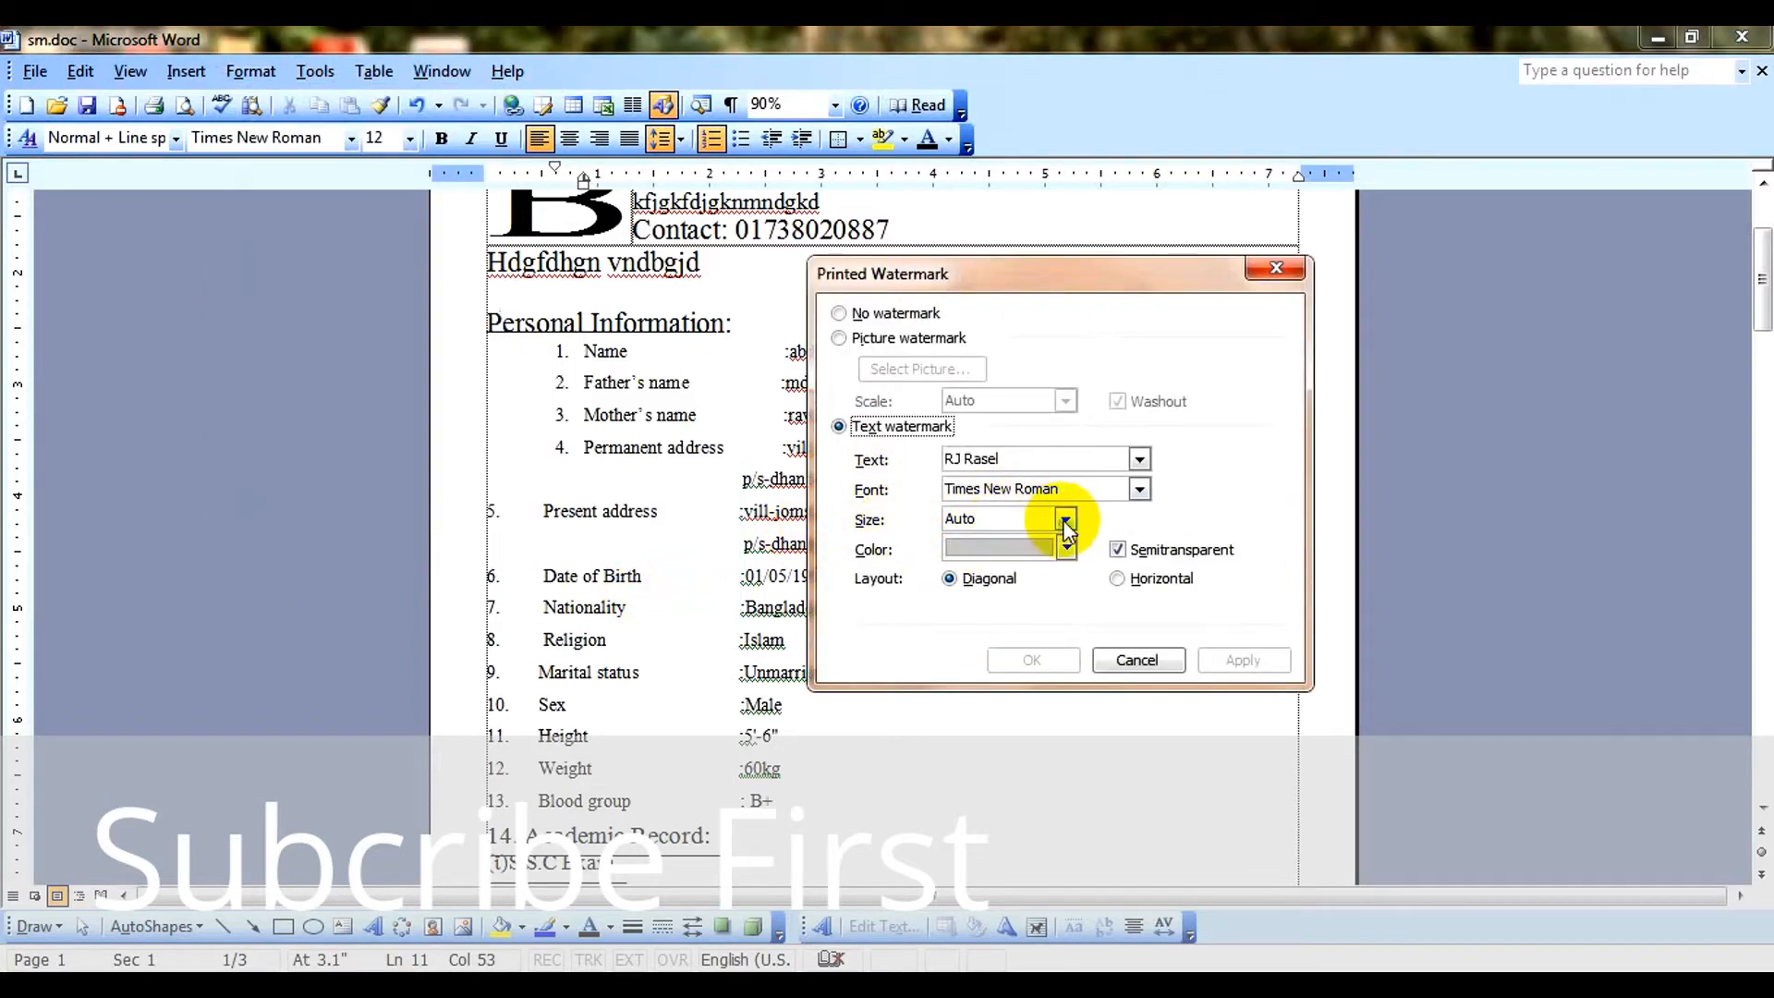
click(1065, 519)
click(1020, 557)
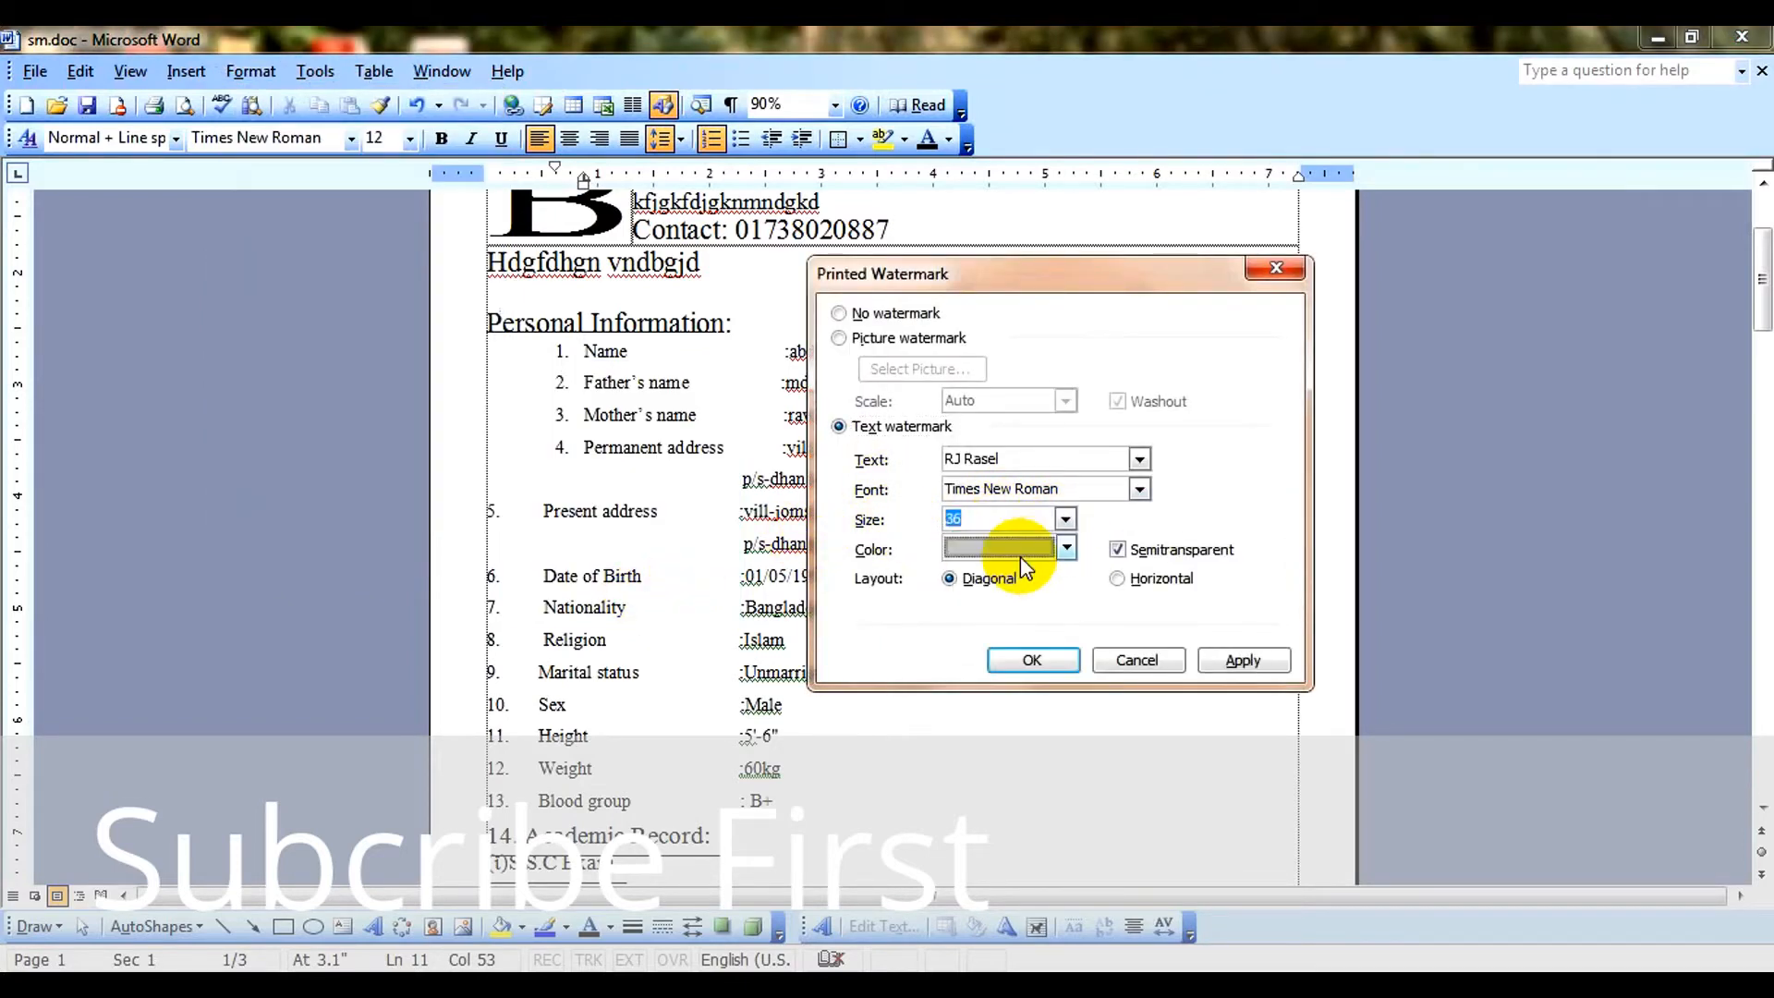
click(1235, 660)
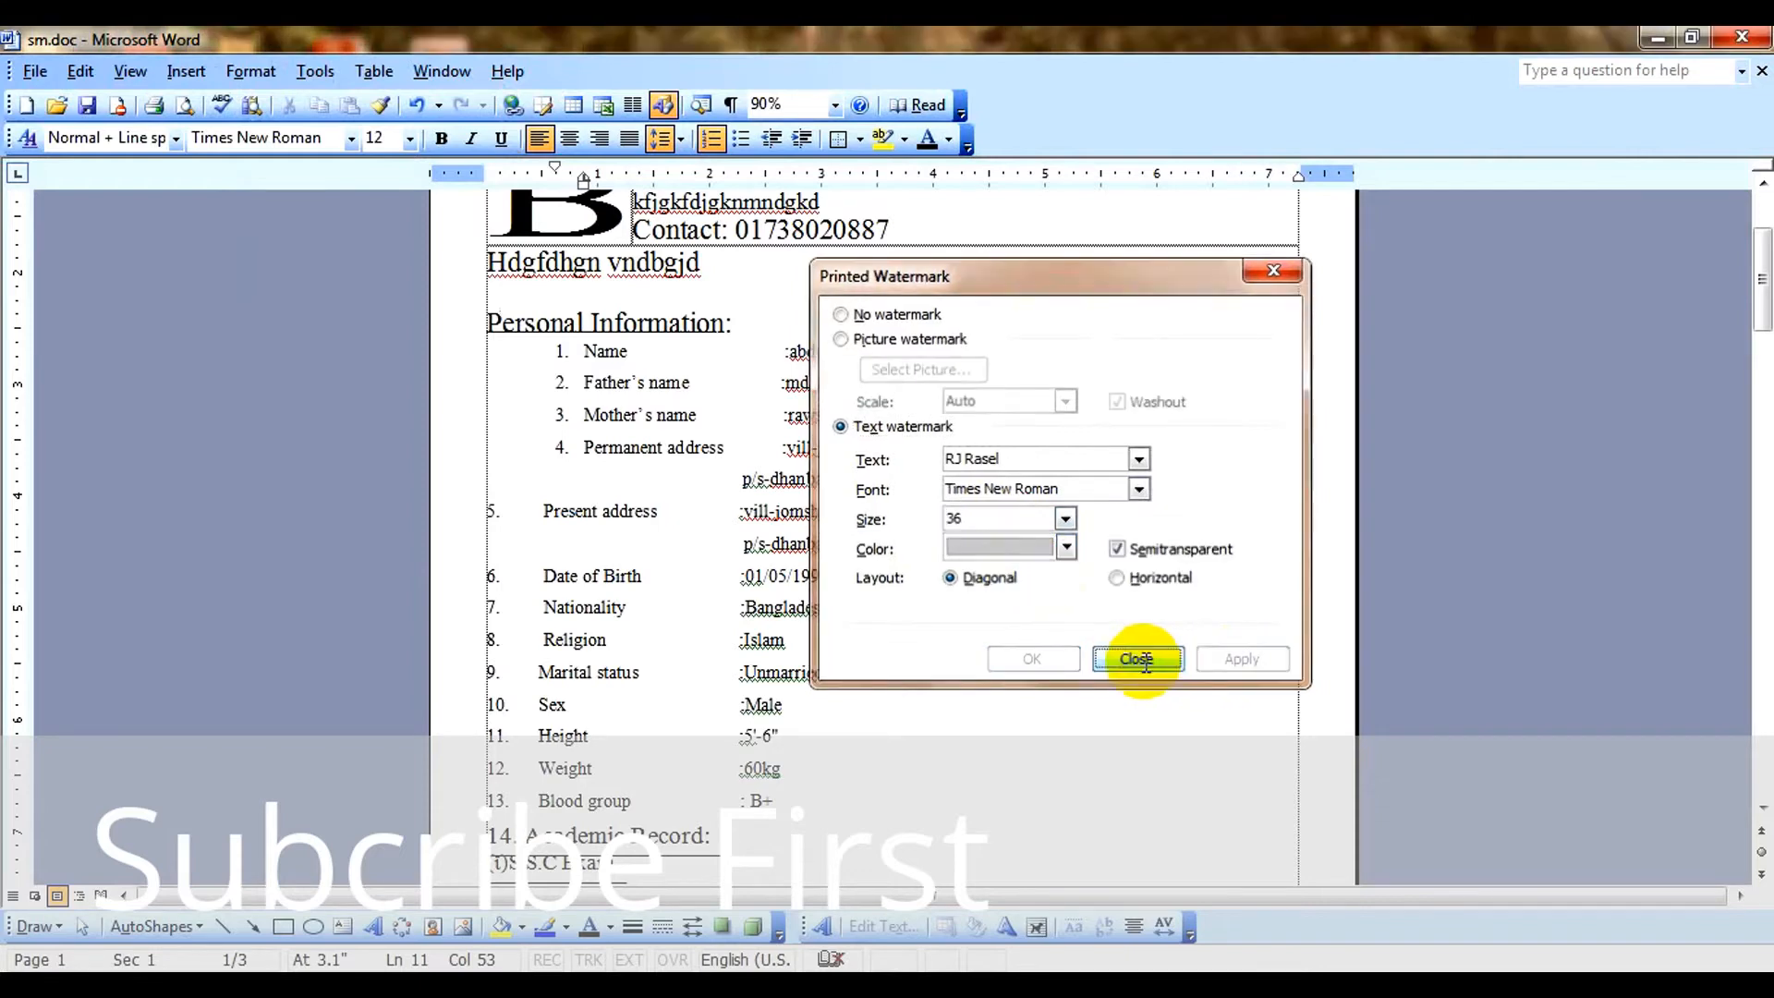
click(1138, 660)
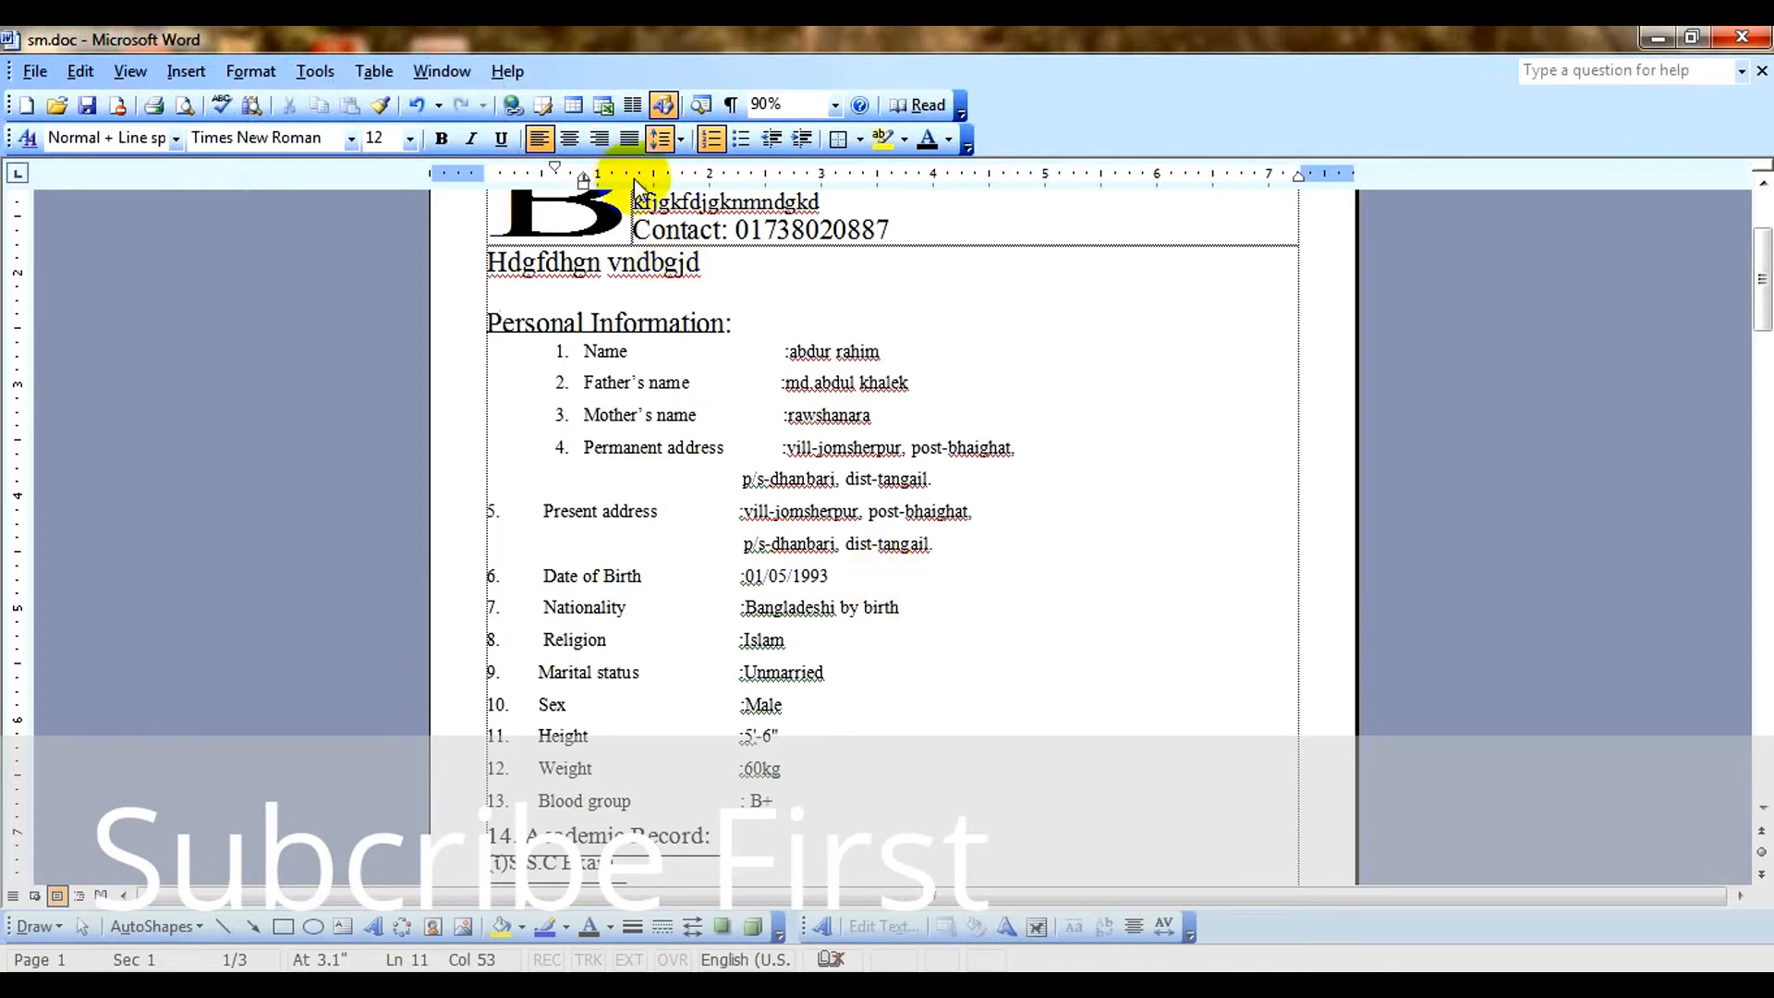
Reopen the printed watermark settings and look through the colour and font choices for the text watermark.
click(246, 71)
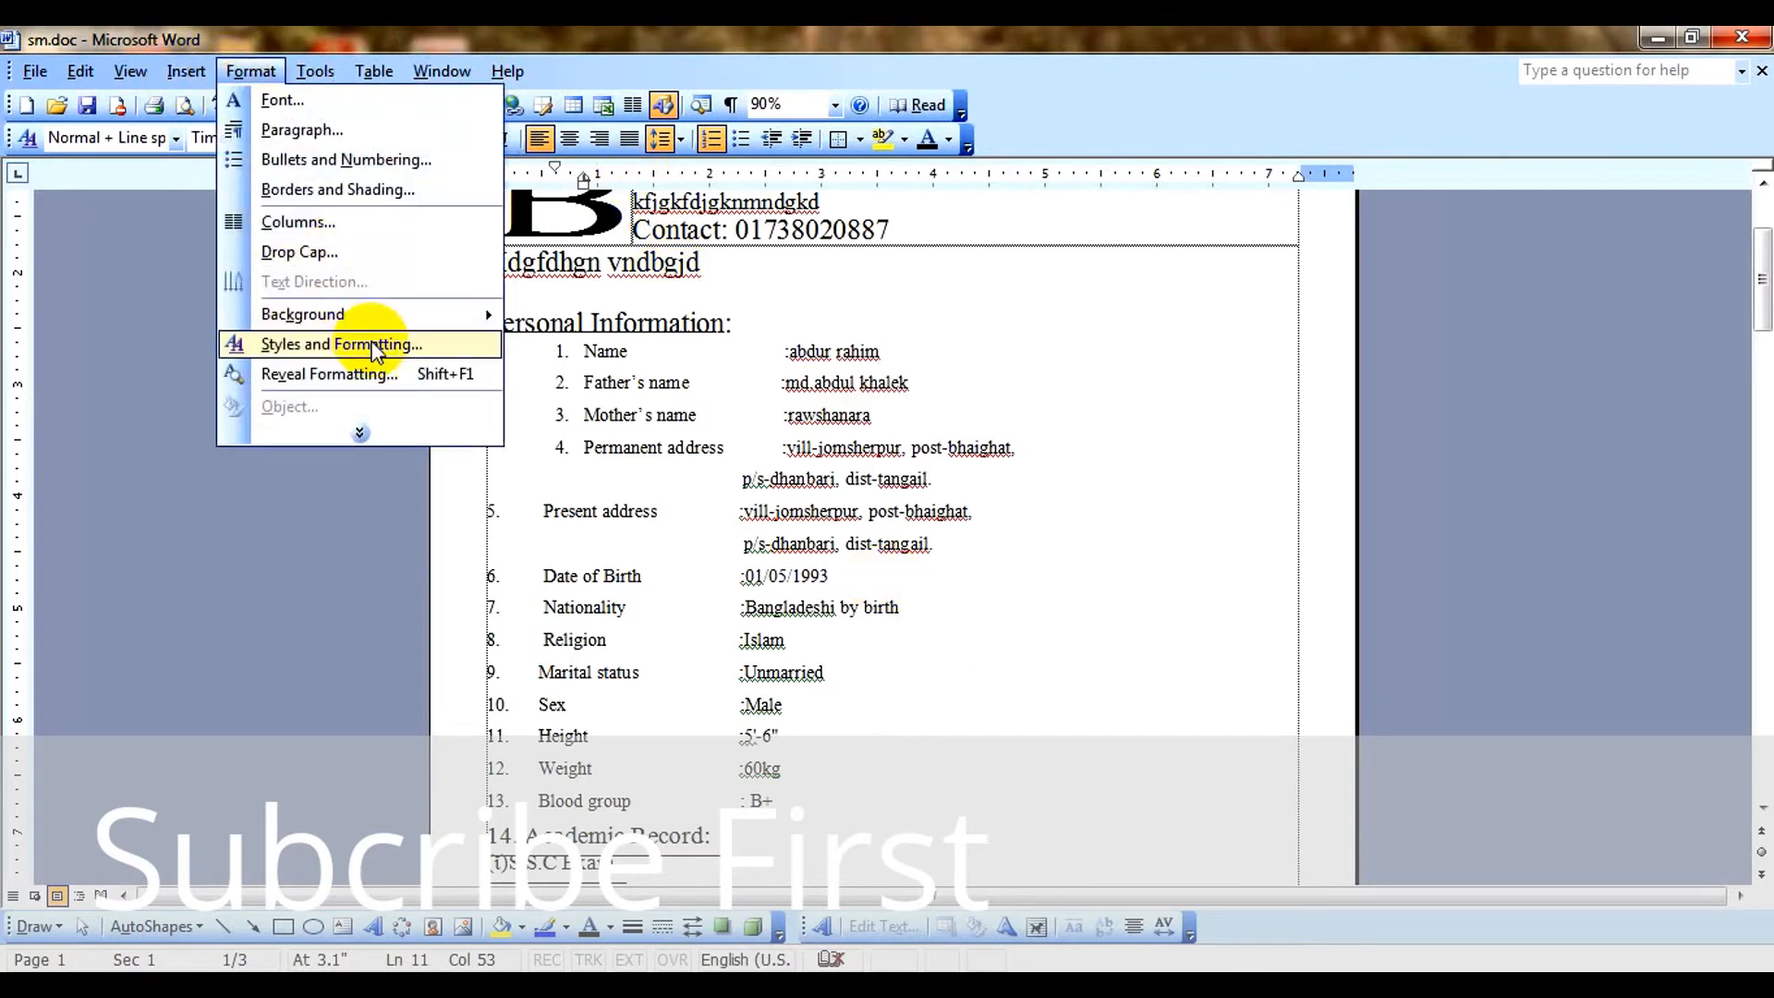
mouse_move(450, 313)
click(654, 543)
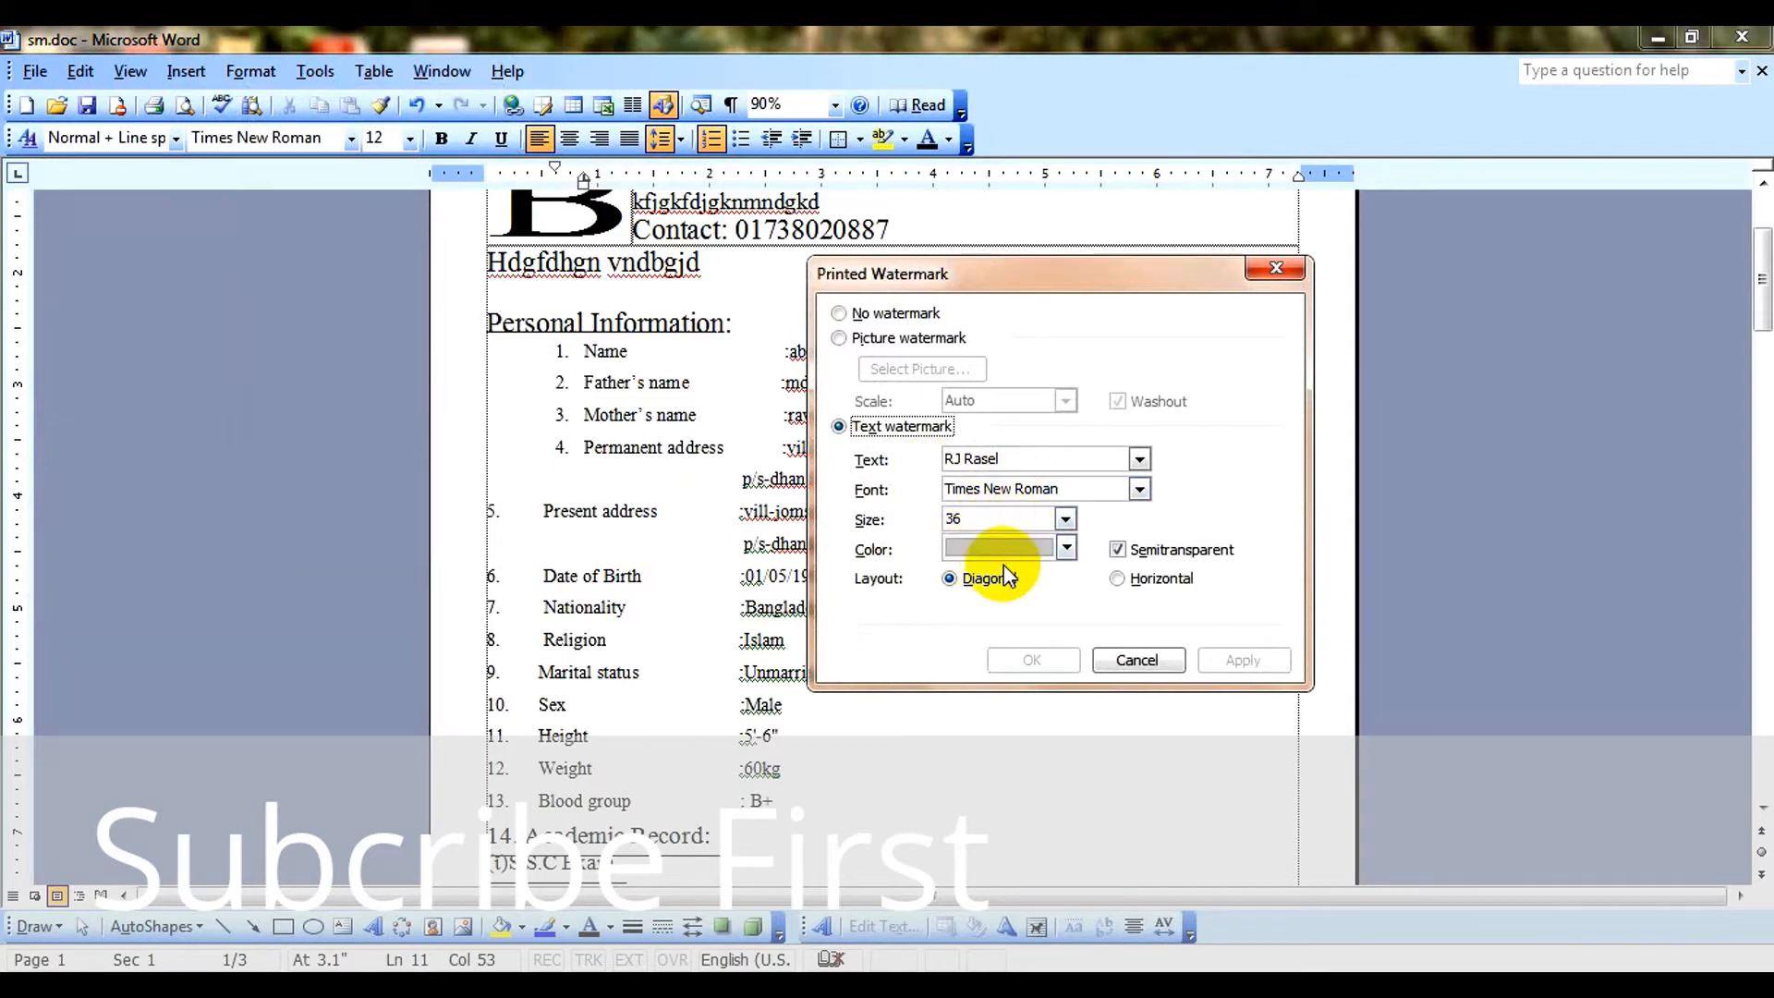
click(1013, 554)
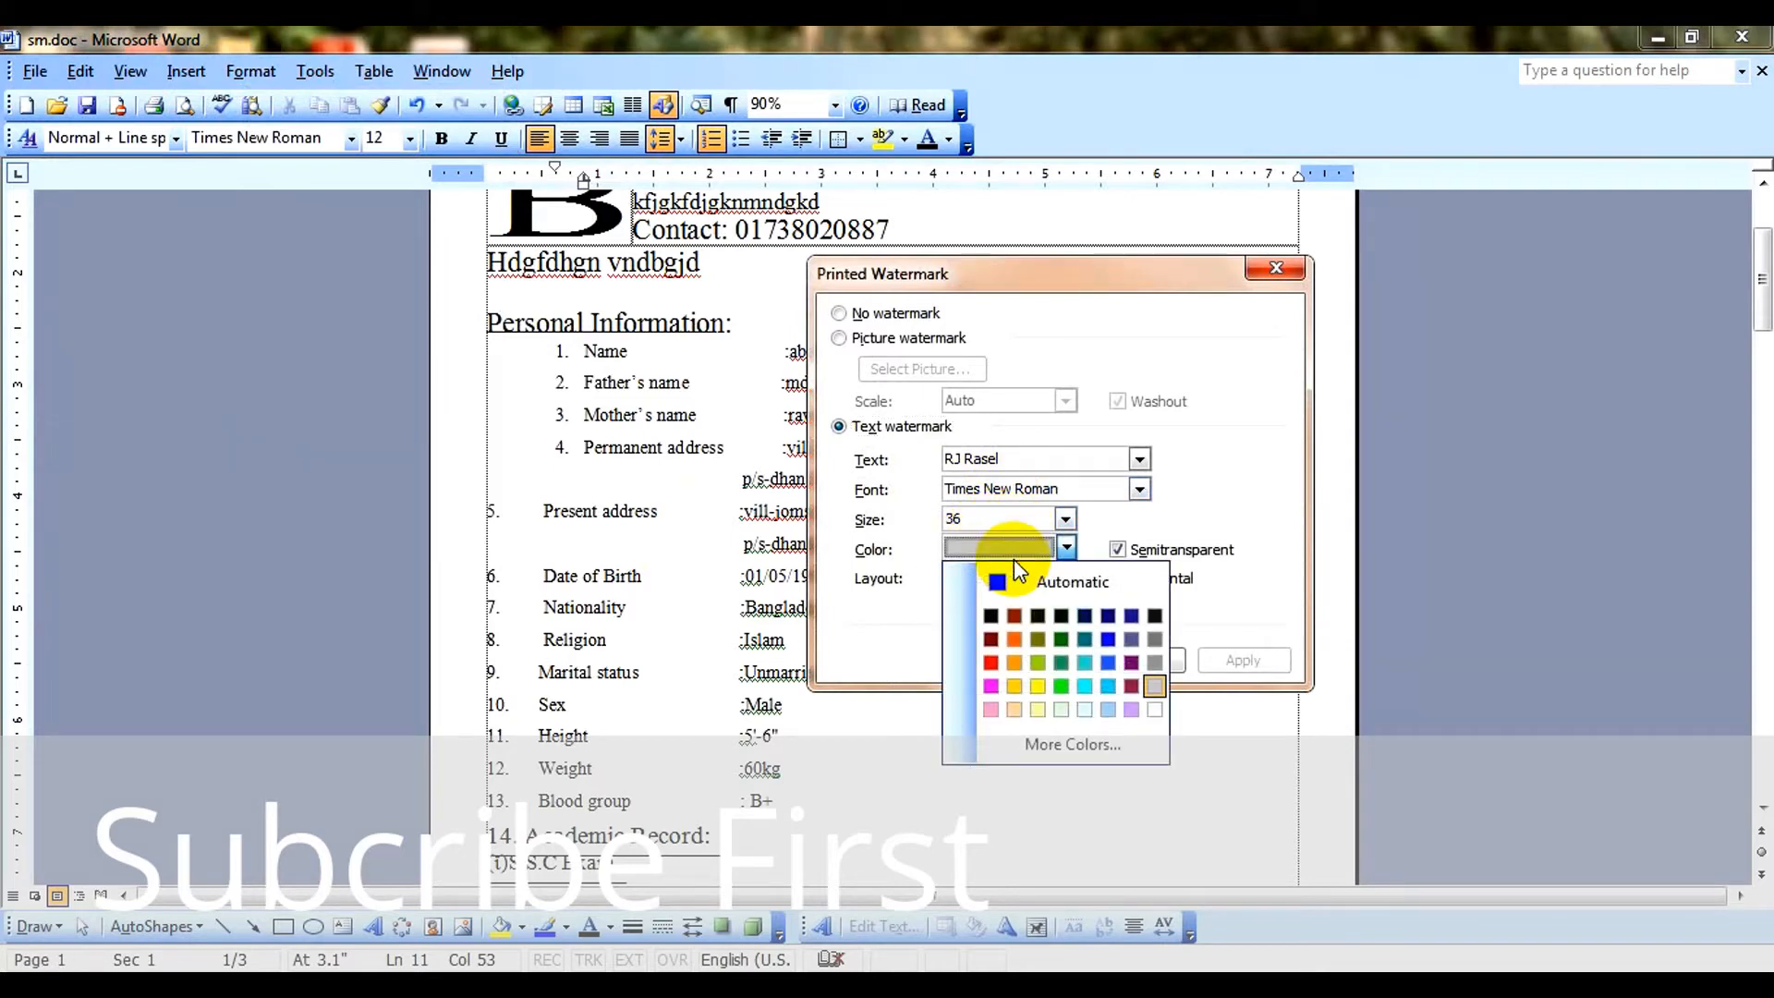
click(1139, 490)
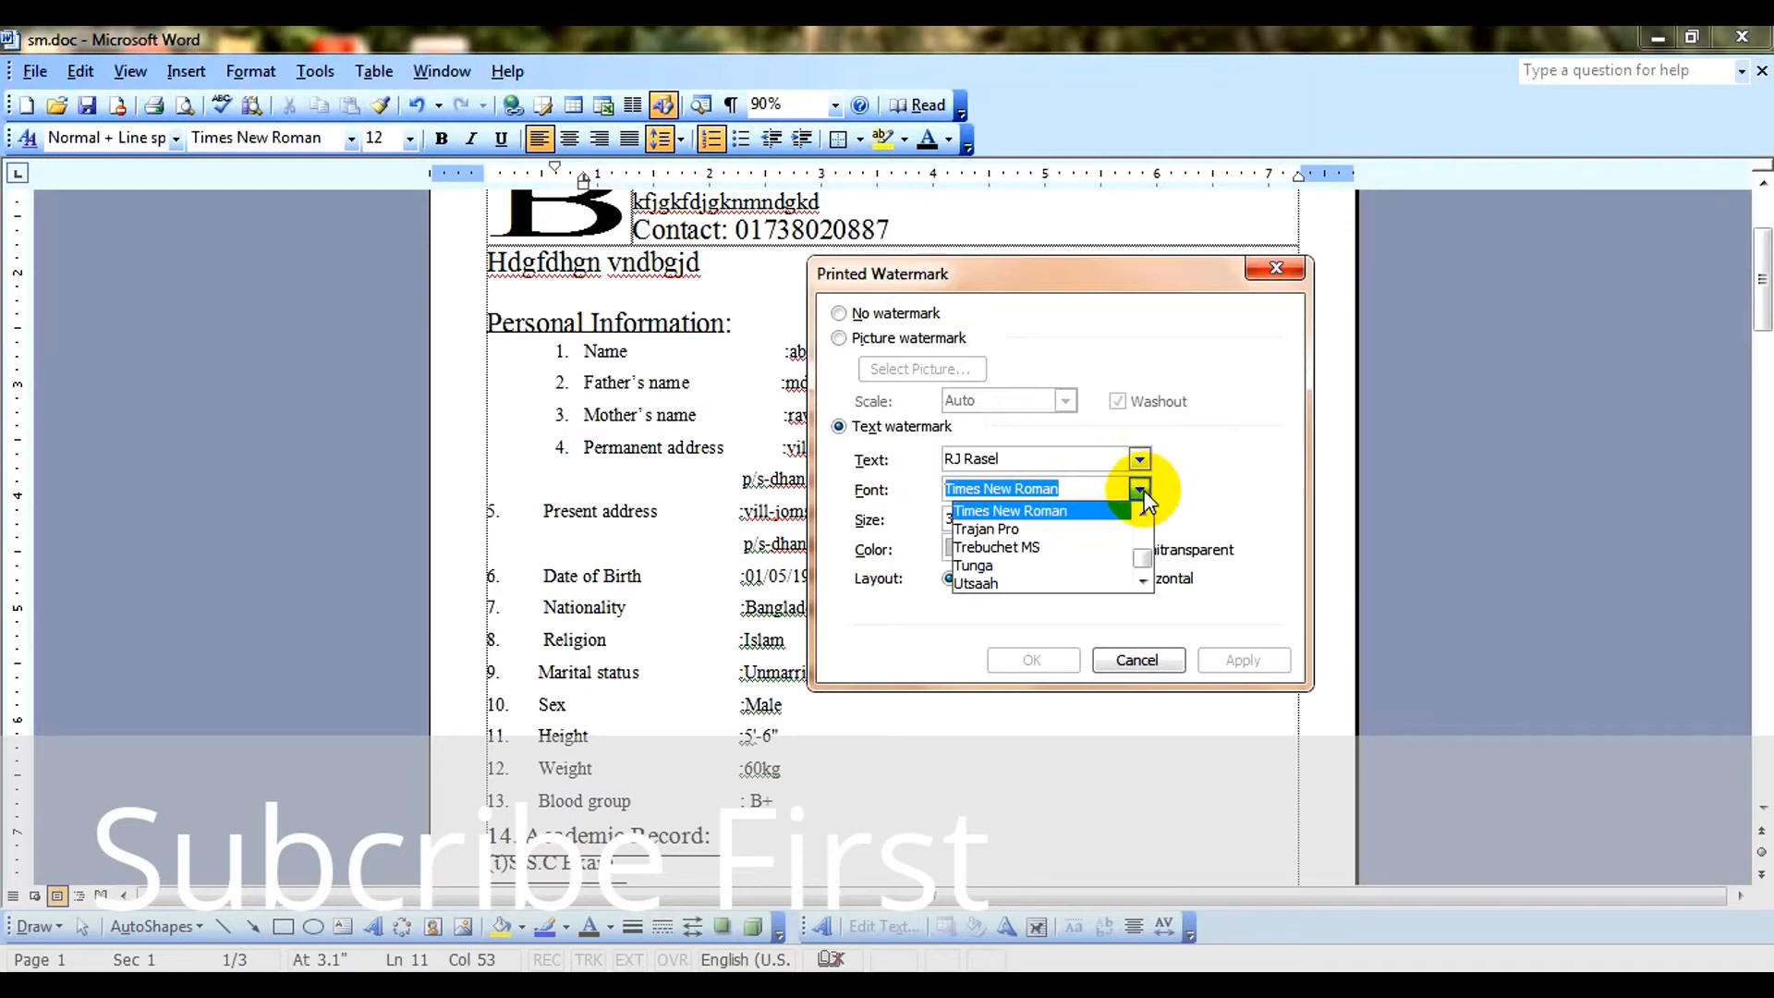
click(1135, 355)
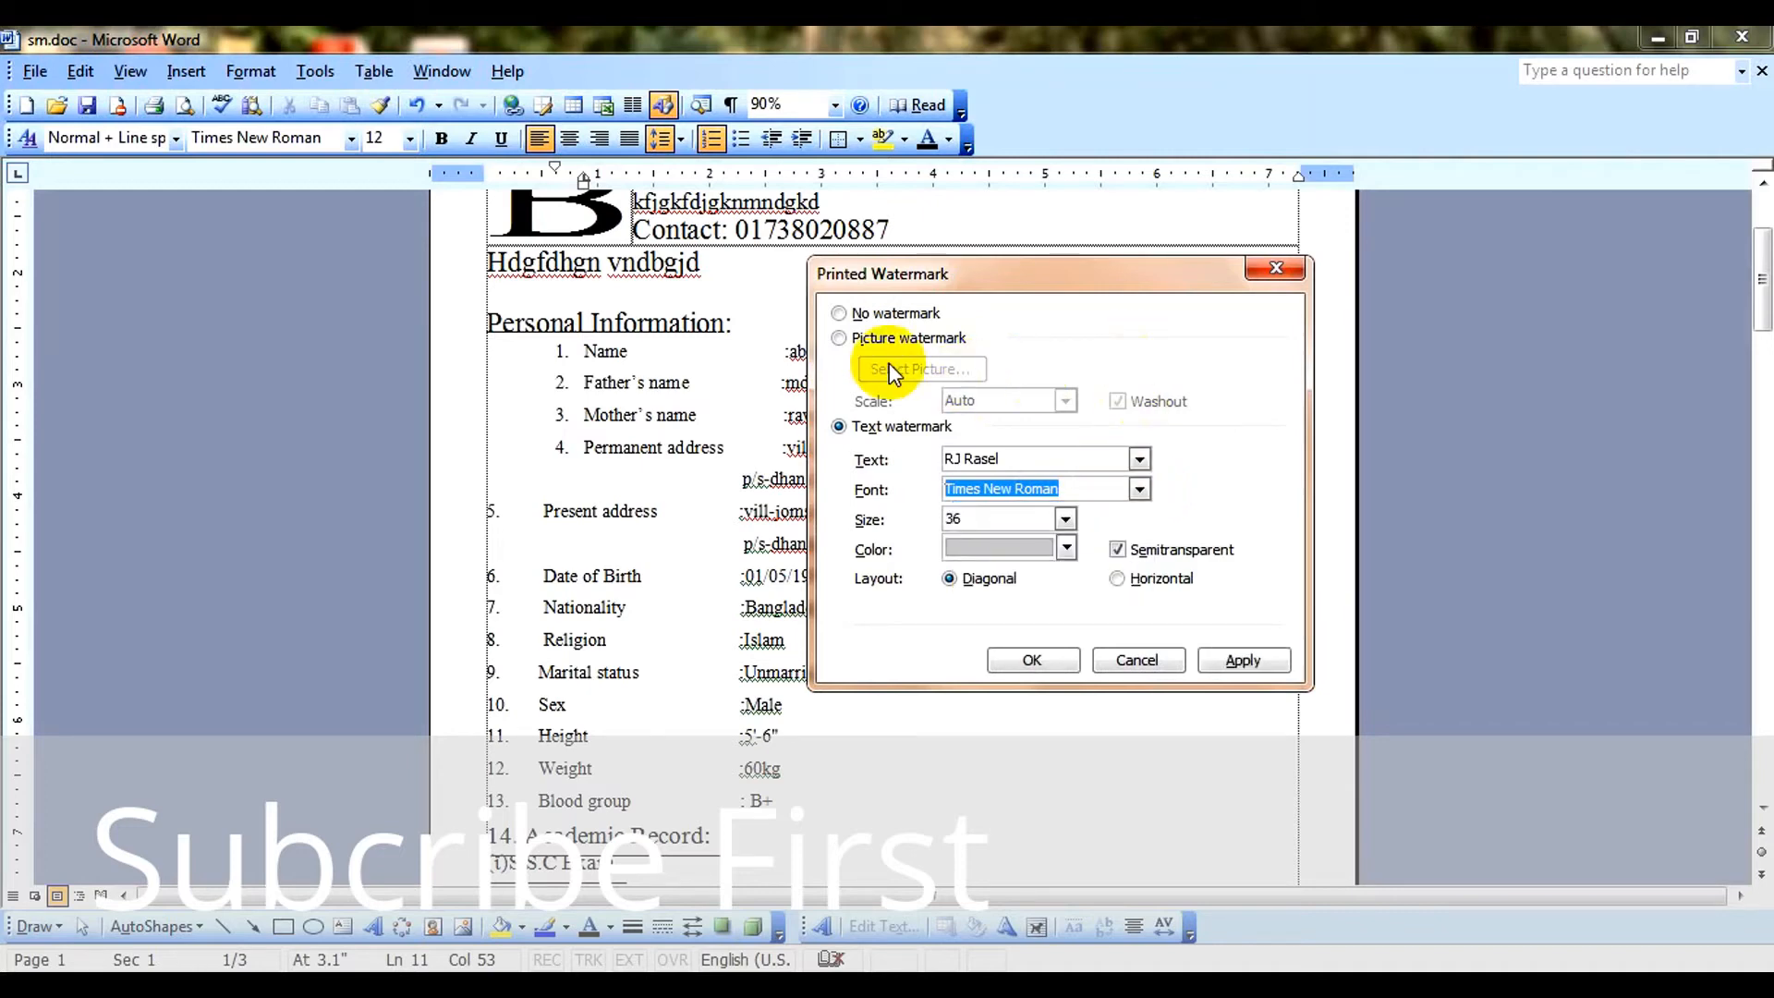
Switch the printed watermark type from text to picture watermark, with automatic scale and washout.
click(896, 315)
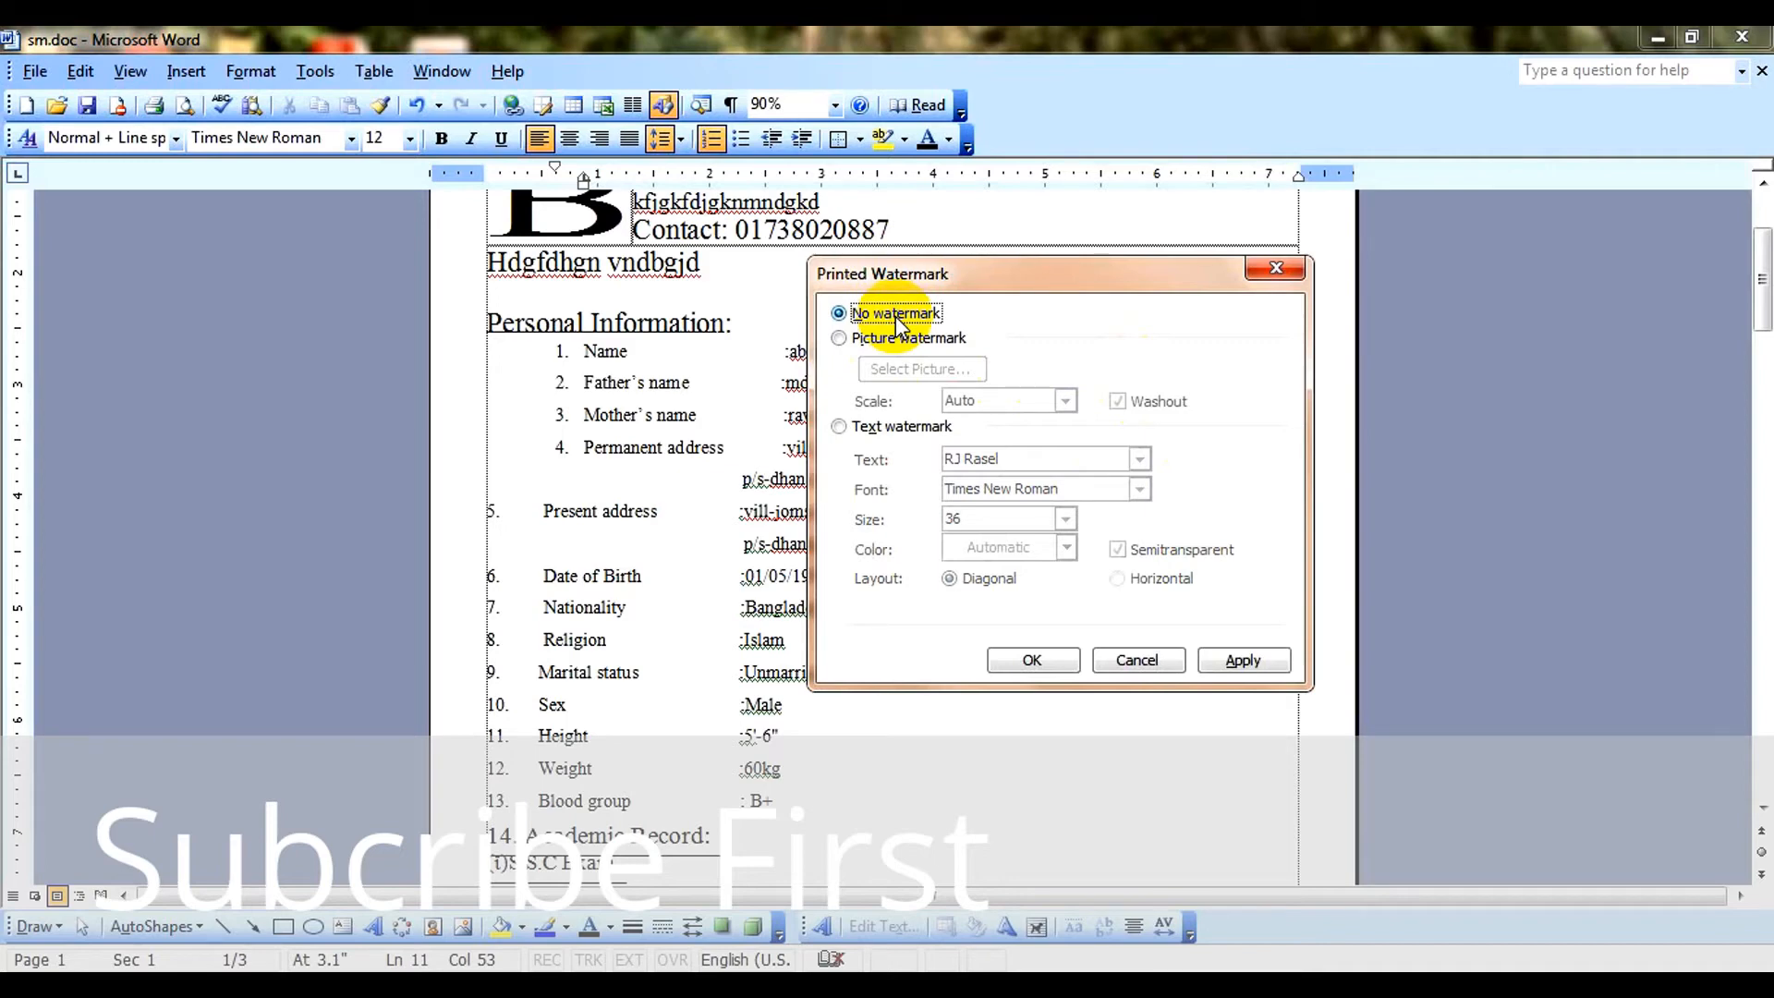
click(902, 340)
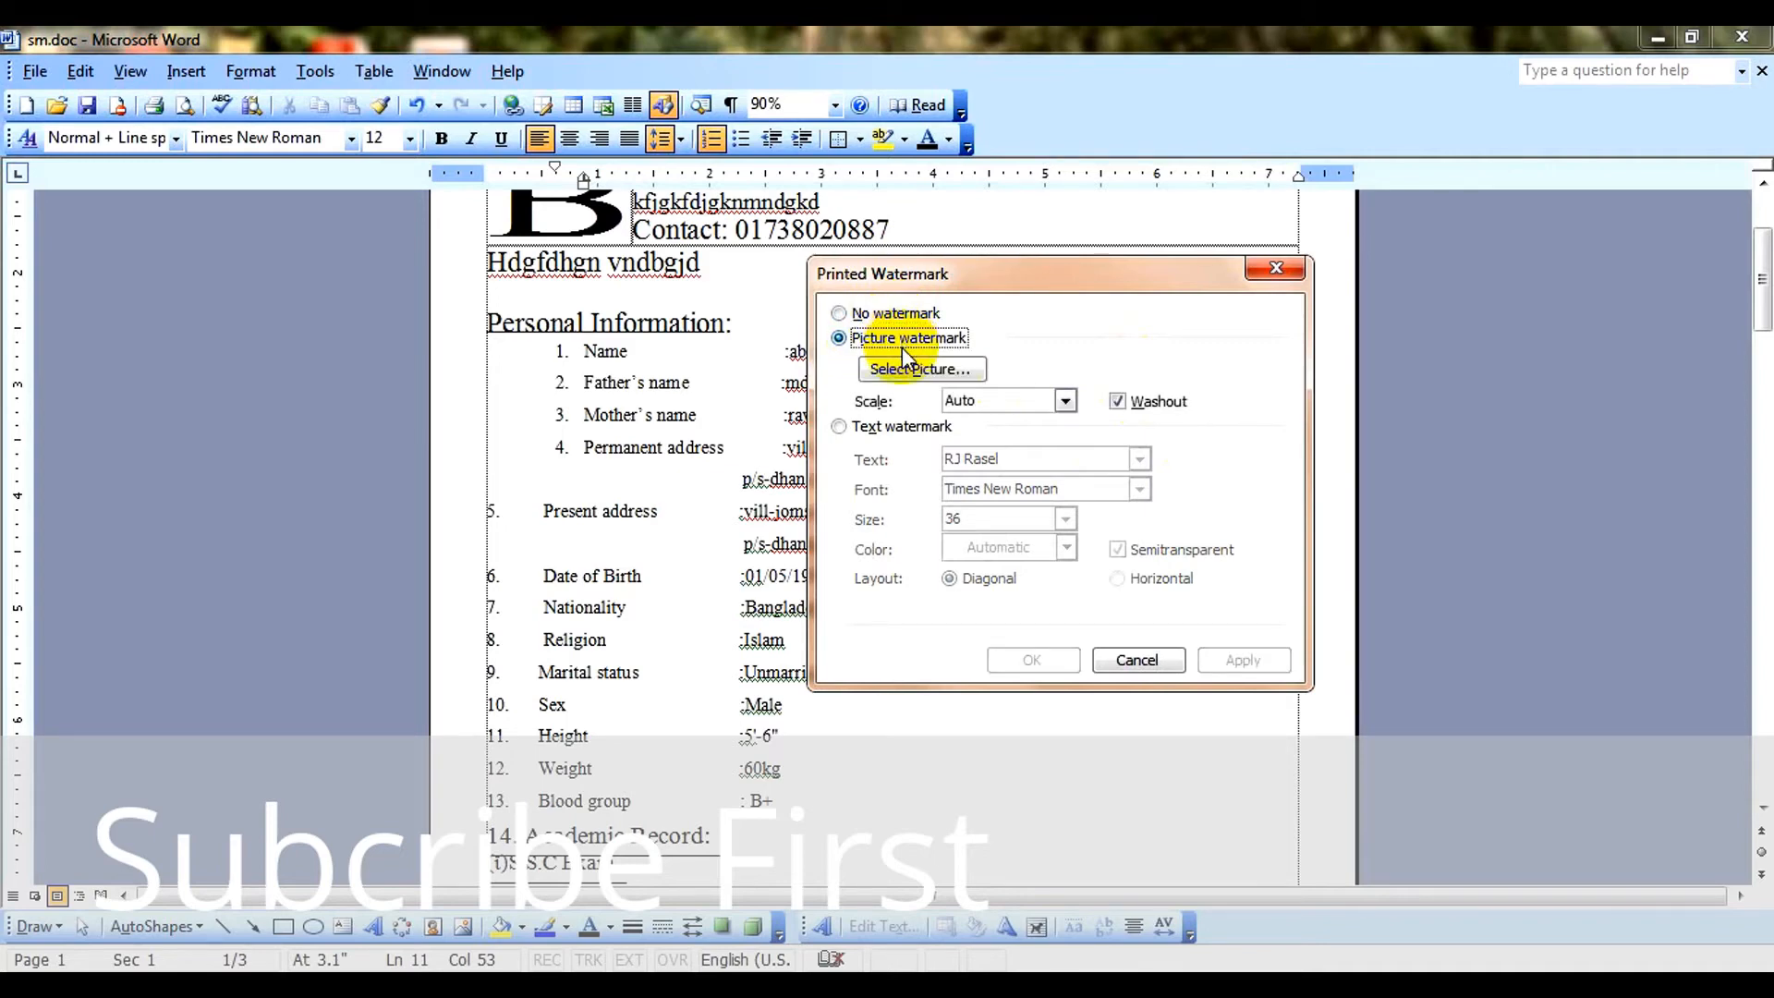